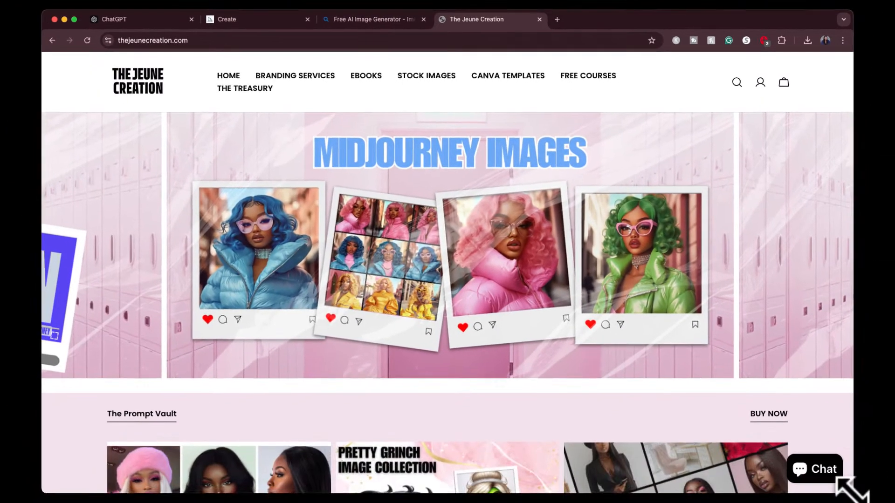
left_click_drag(852, 491, 852, 492)
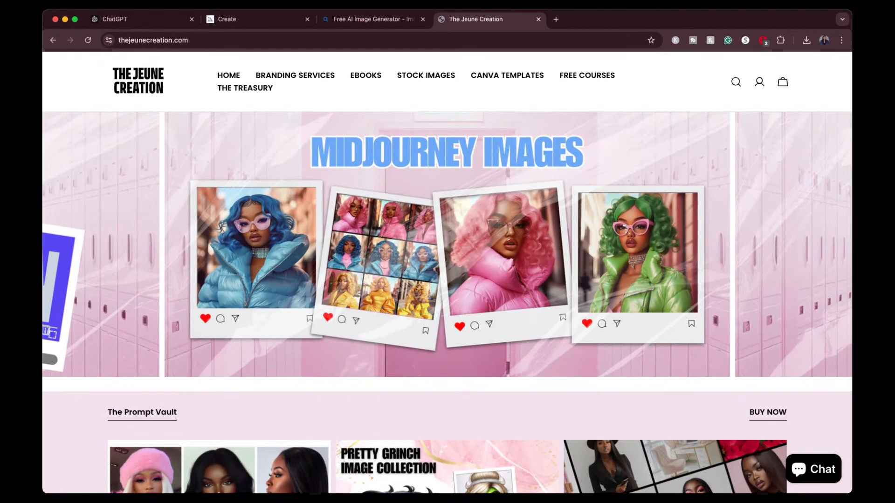
left_click(862, 43)
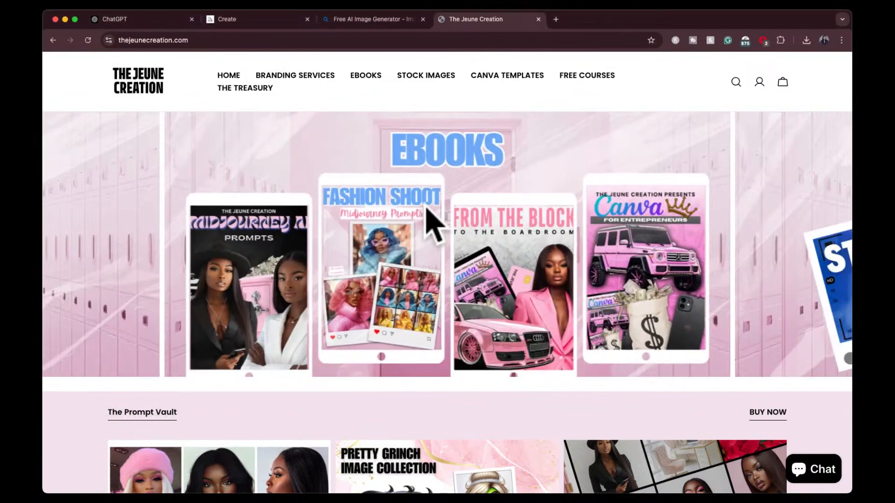
- Open the "Your Path, Your Plan: Custom Growth Sessions" product from Branding Services and read what it includes
left_click(280, 78)
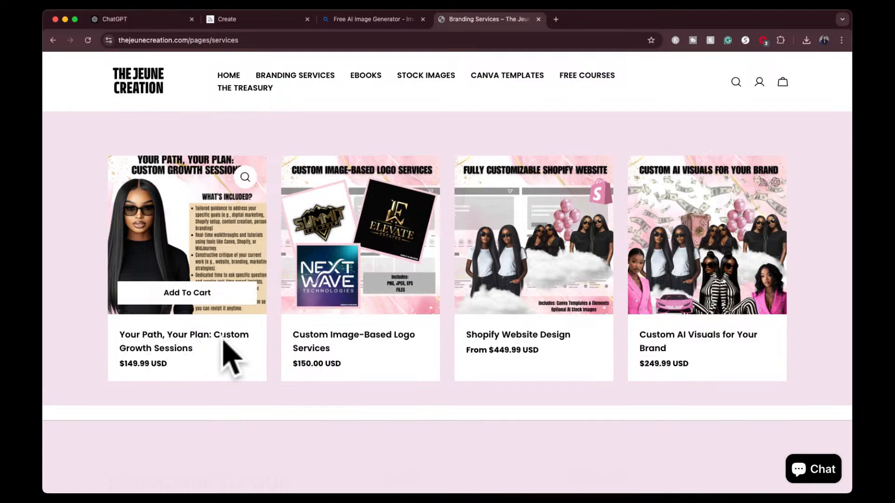
left_click(203, 272)
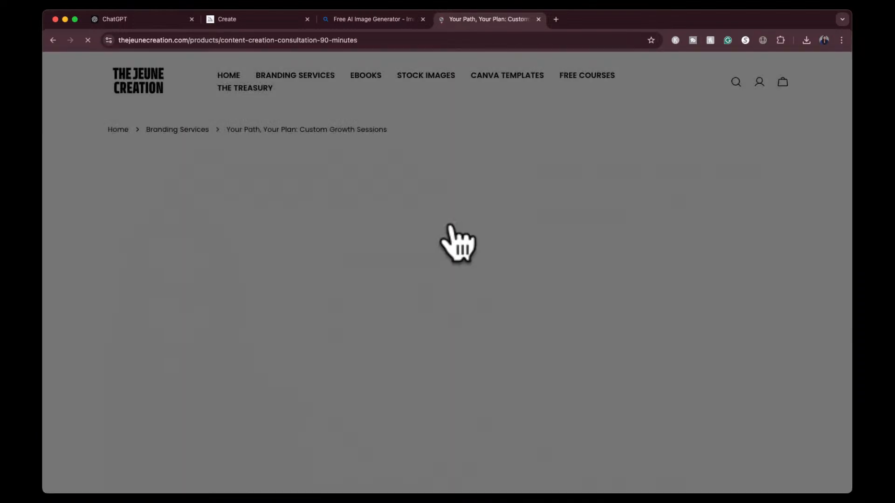
scroll(613, 317, "down", 1)
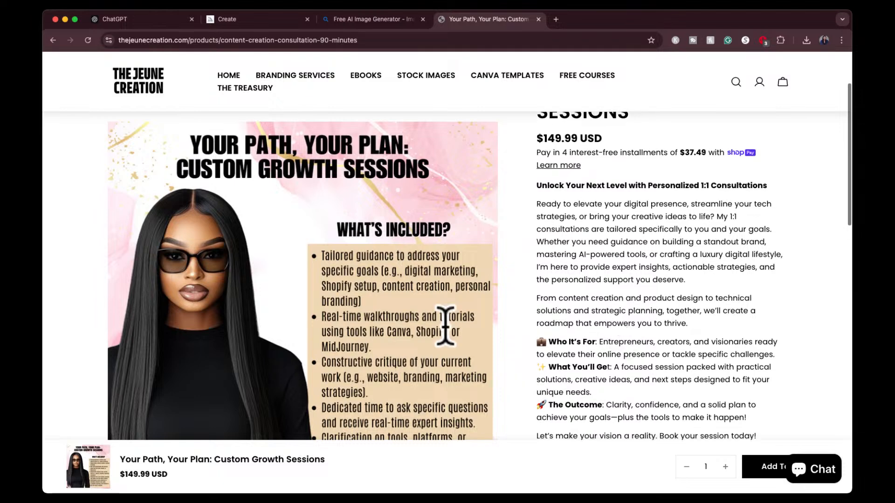
scroll(419, 356, "down", 2)
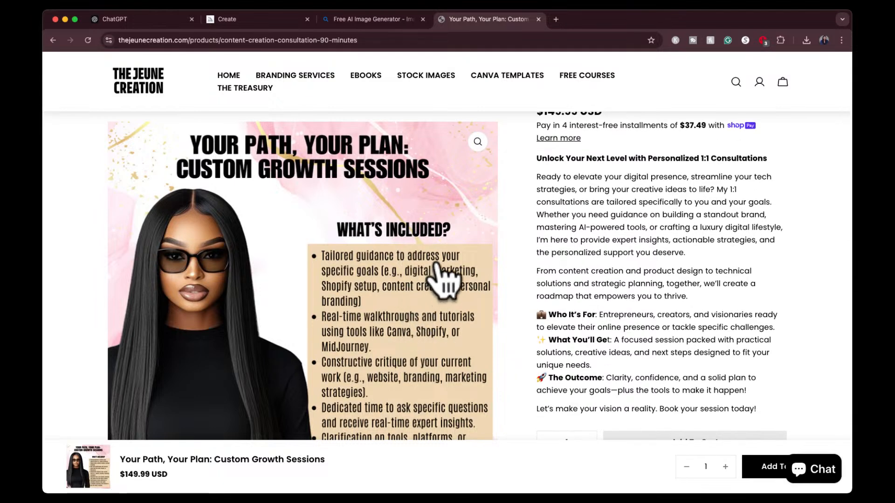
scroll(394, 308, "down", 3)
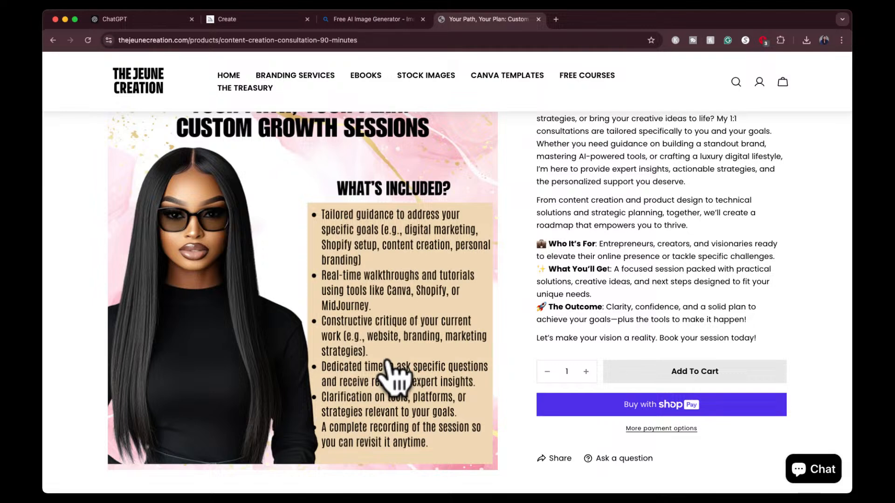
scroll(393, 373, "down", 2)
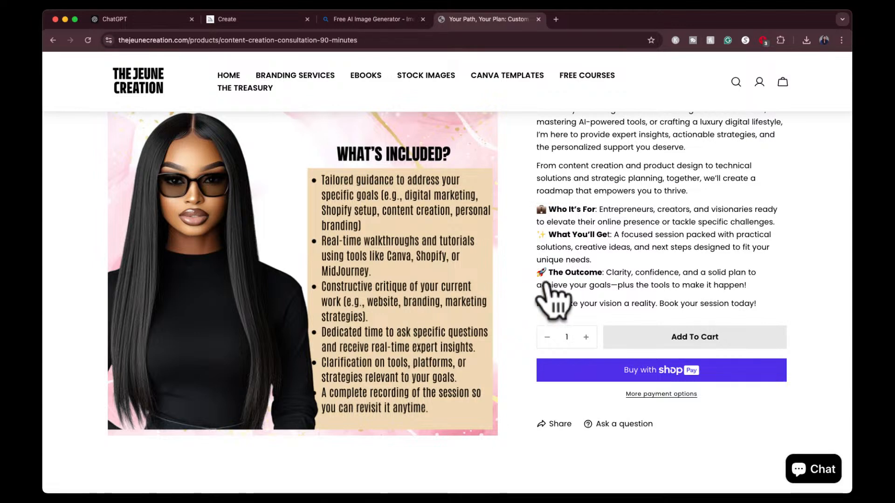
- Go back to the heading of the Custom Growth Sessions product page and highlight the price
scroll(650, 251, "up", 3)
scroll(647, 240, "up", 3)
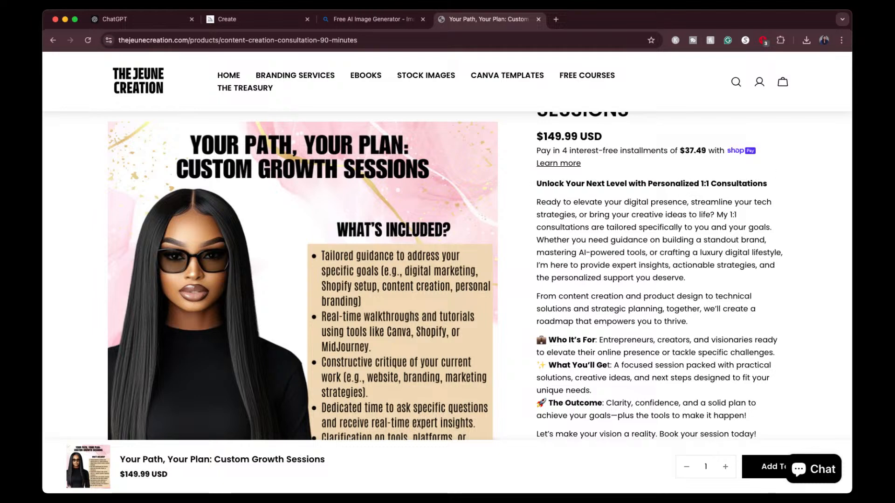
scroll(698, 275, "up", 4)
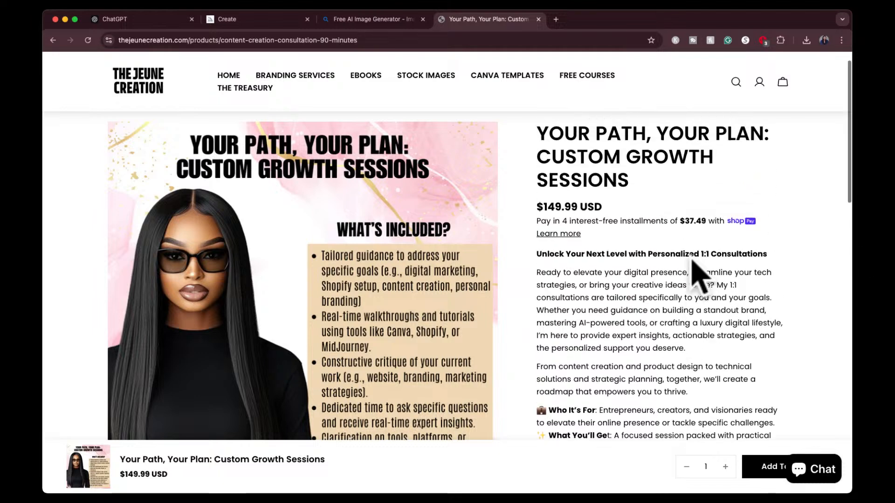
left_click(543, 224)
left_click_drag(542, 224, 578, 224)
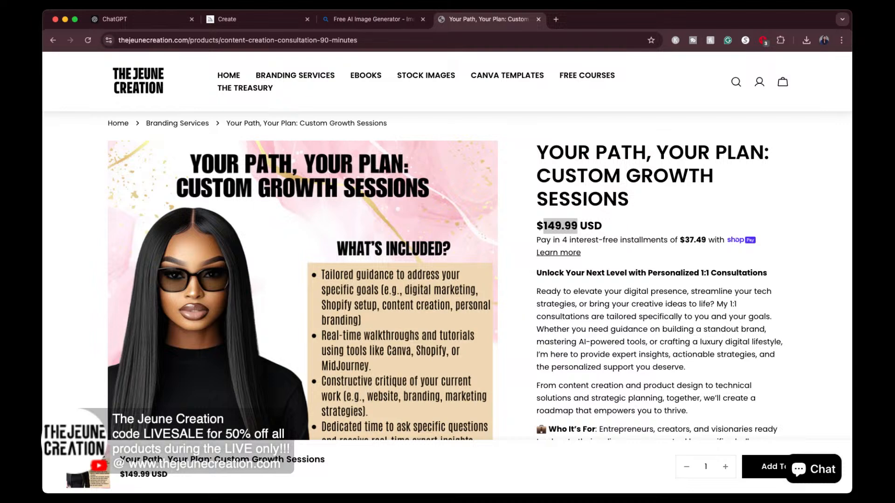
- Browse the Stock Images collection and open The Boss Babe Ebook Cover Image Collection
left_click(414, 81)
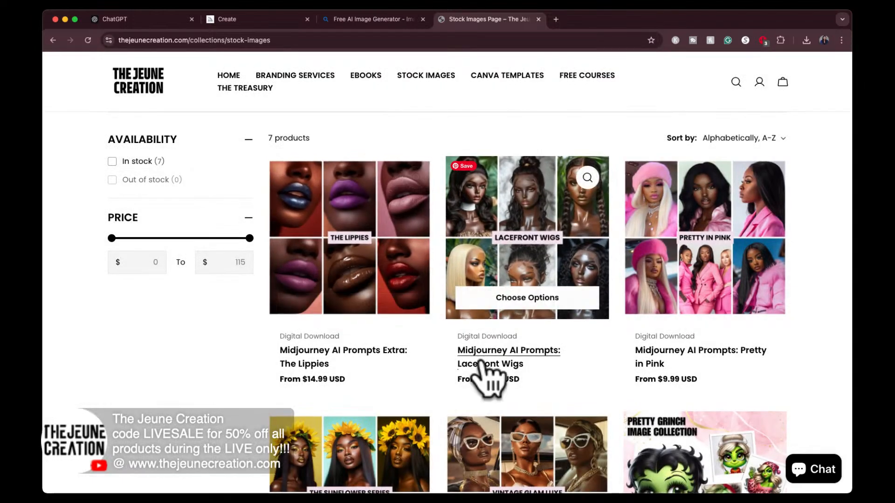
scroll(480, 378, "down", 5)
scroll(484, 368, "down", 4)
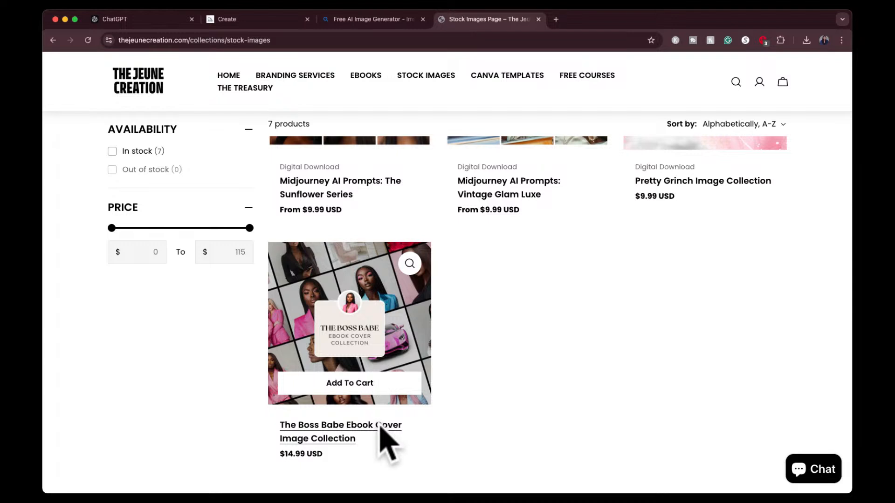
left_click(378, 426)
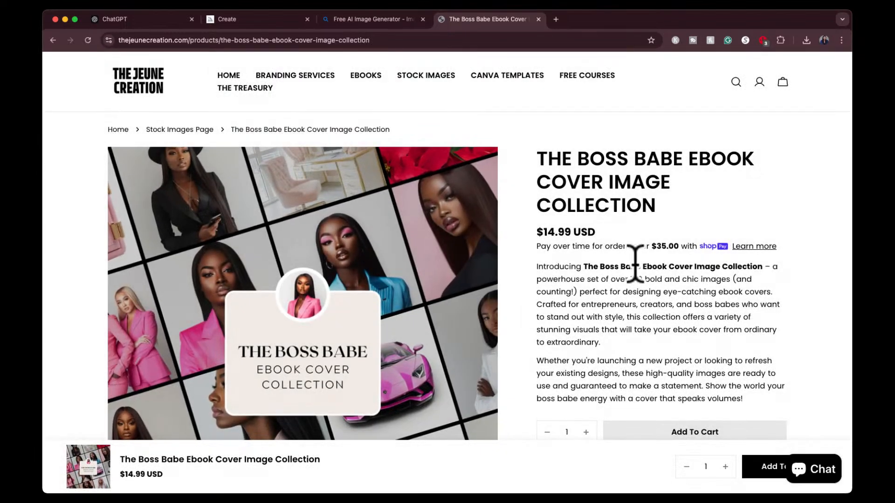
- Highlight the phrase "100 bold and chic images" in the Boss Babe product description and the collection's price
left_click_drag(629, 277, 734, 275)
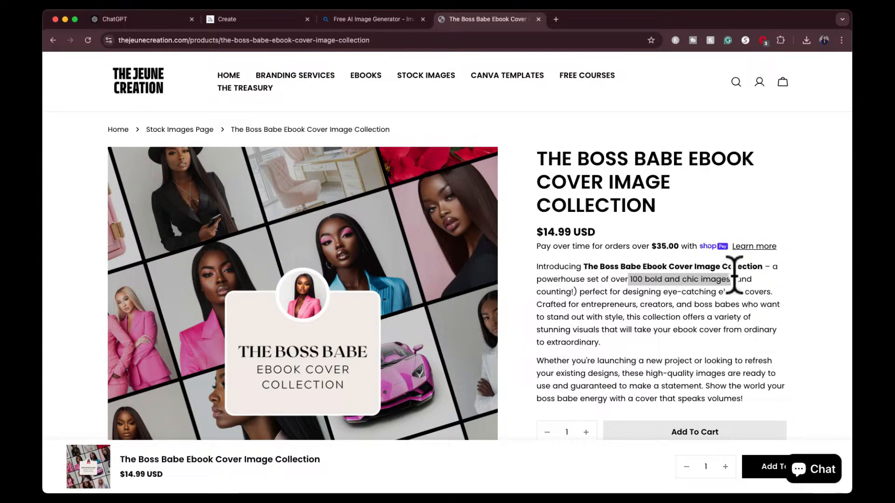
left_click(643, 280)
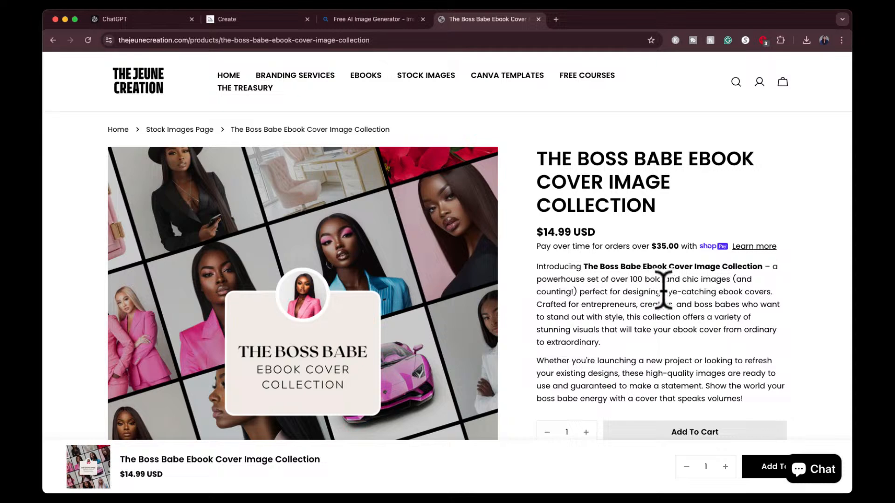
scroll(429, 356, "down", 2)
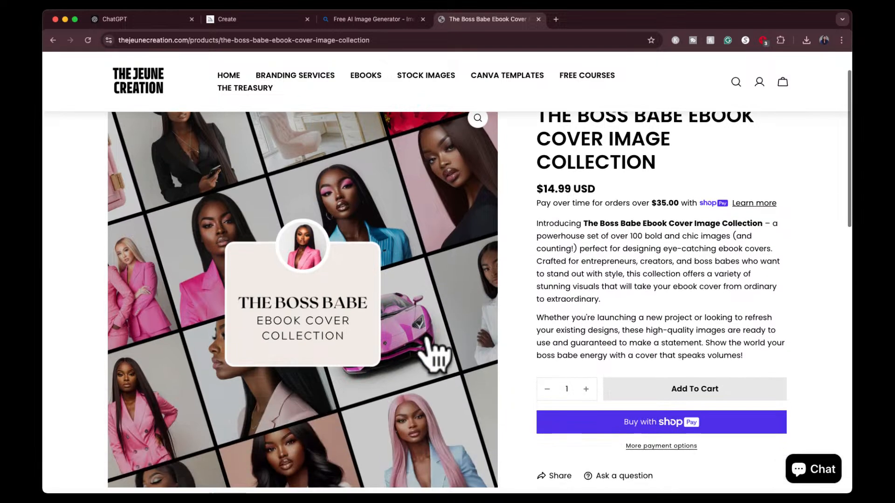
scroll(429, 356, "up", 1)
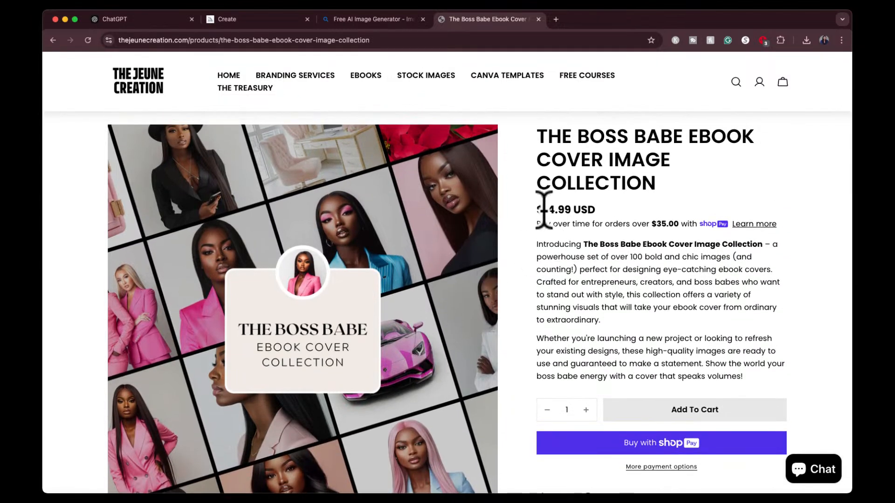
left_click_drag(543, 209, 590, 210)
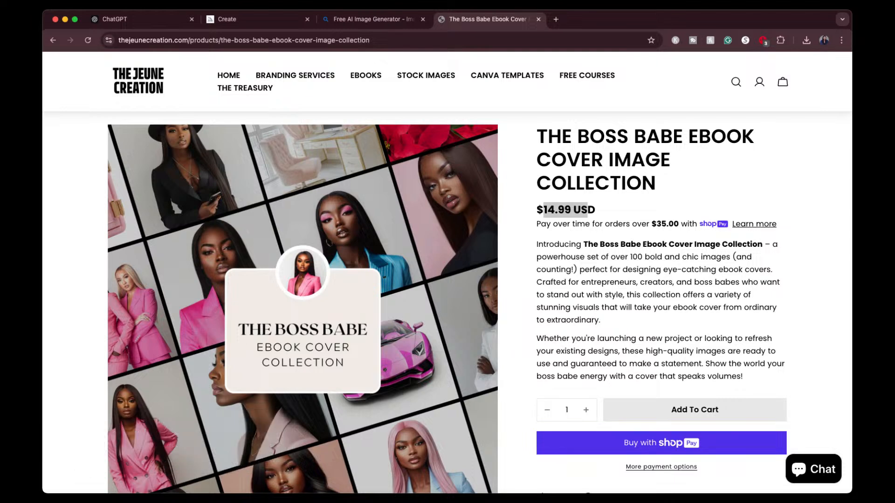
- Open the Etsy Square Listing Mockups with Video product from the Canva Templates collection
left_click(505, 76)
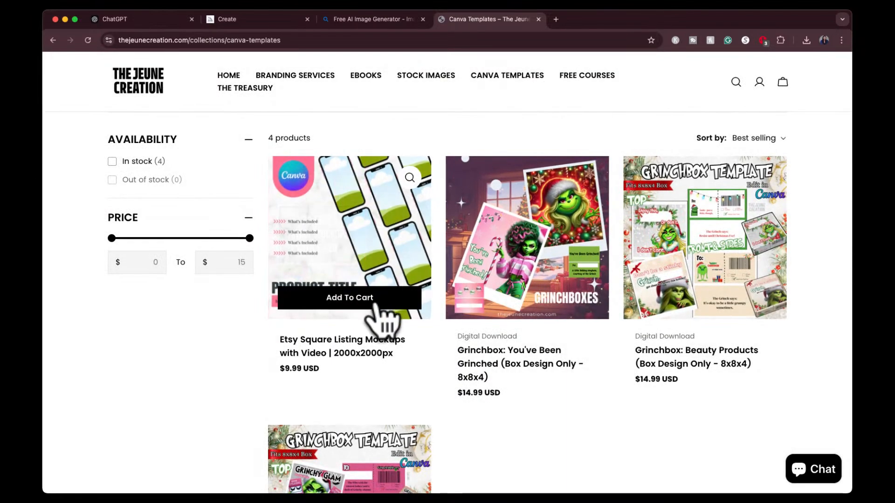
scroll(370, 368, "down", 1)
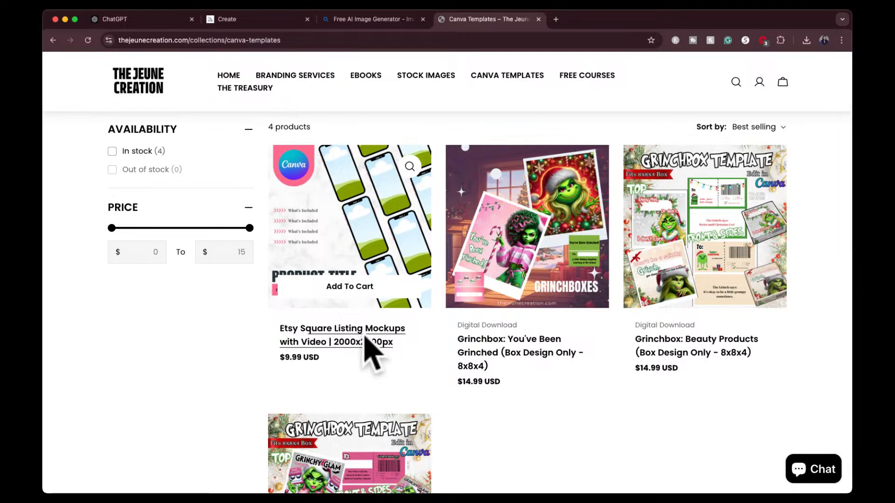
left_click(359, 334)
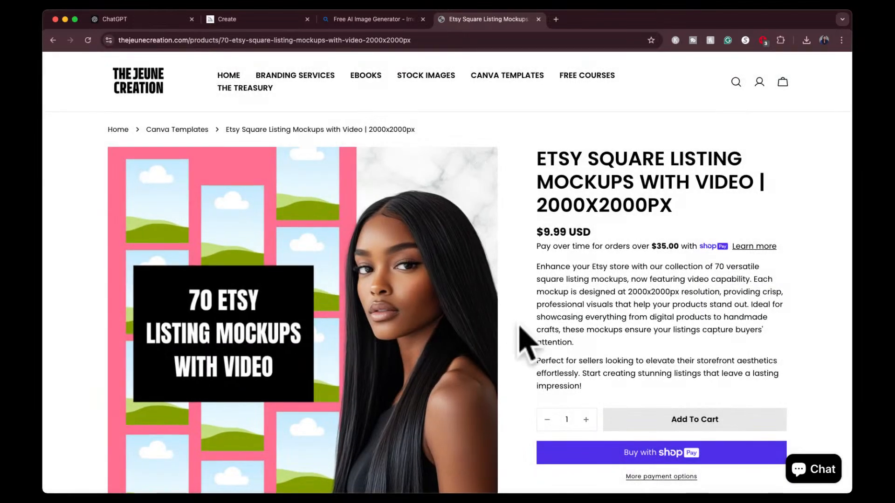
- Review the Etsy mockup product's images, replay its preview video and return to the product description
scroll(526, 343, "down", 1)
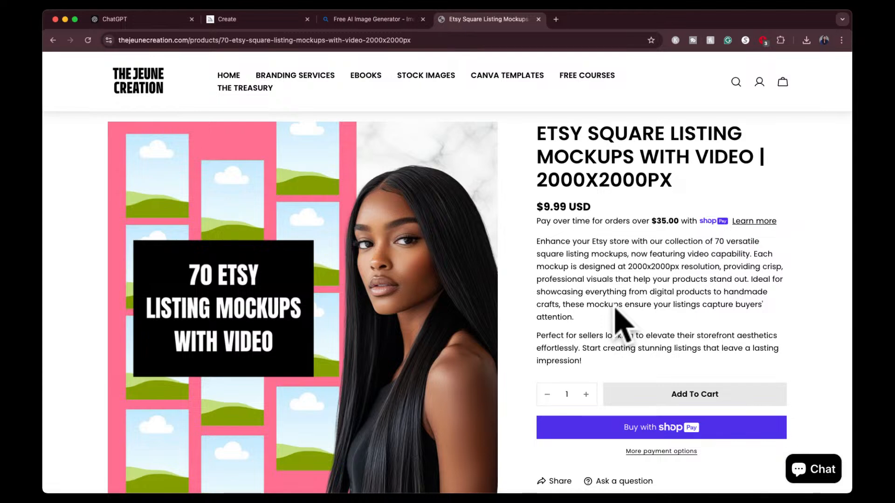
scroll(285, 247, "down", 3)
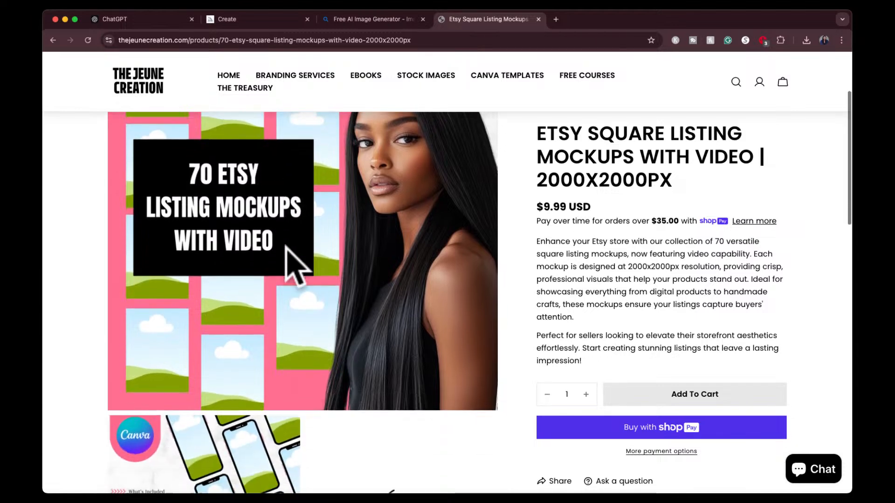
scroll(294, 263, "down", 5)
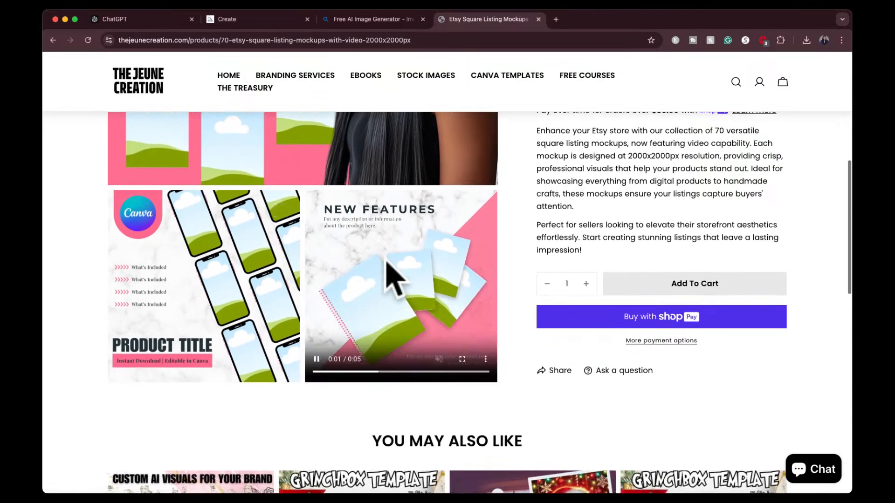
left_click(313, 372)
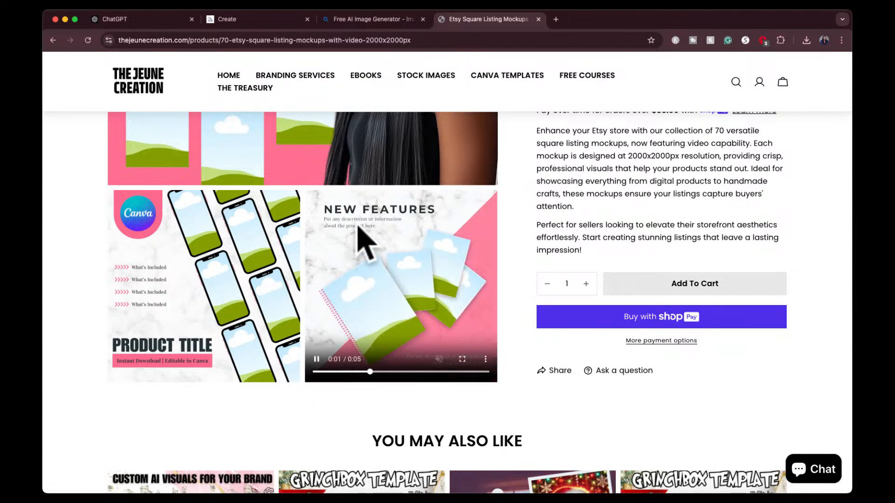
scroll(563, 252, "up", 3)
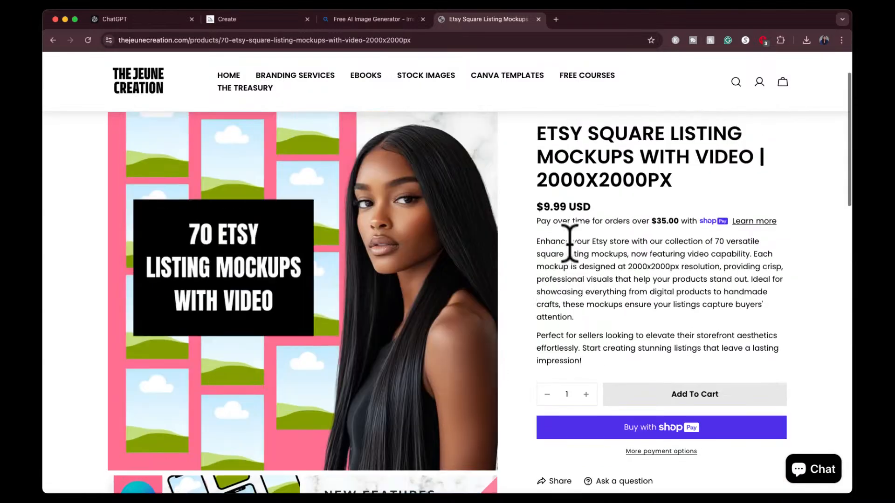
scroll(566, 240, "up", 2)
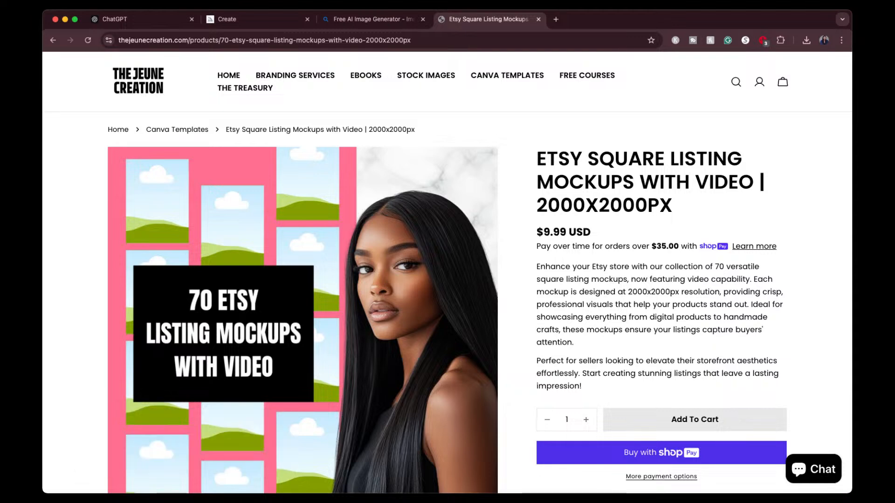
- Return to the store's home page and look over the open Midjourney, Bing Image Creator and ChatGPT pages
left_click(229, 76)
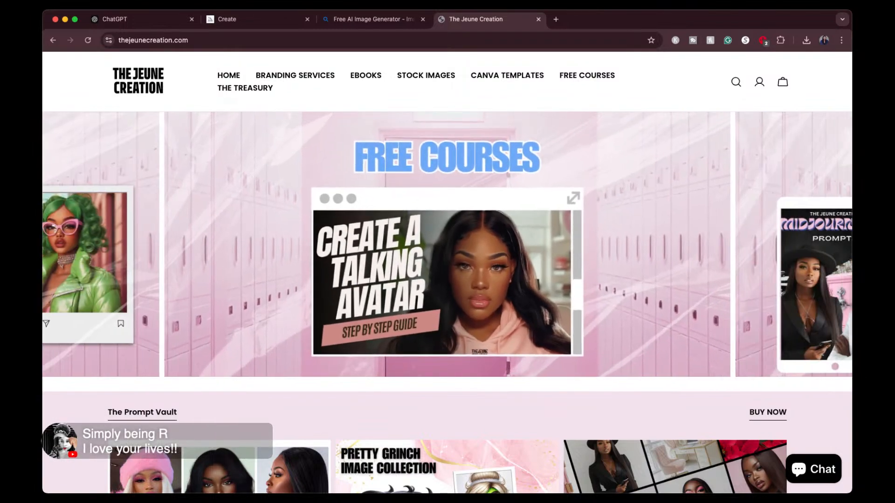
left_click(241, 18)
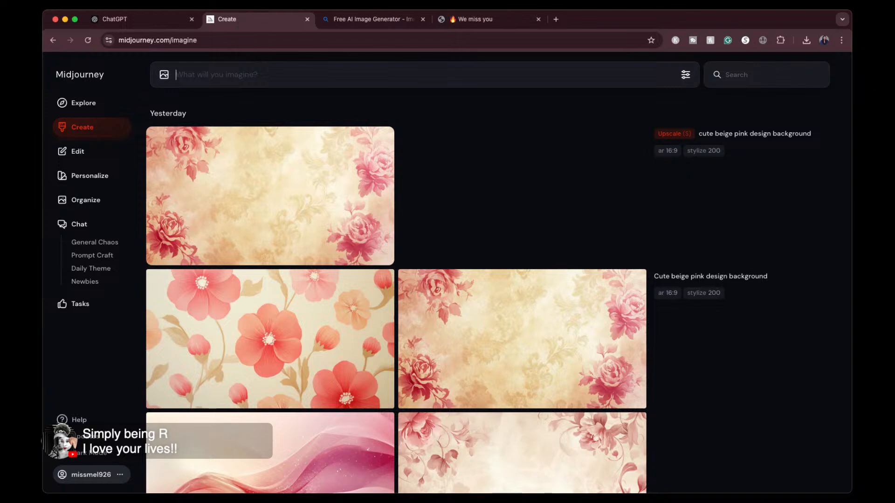
left_click(378, 19)
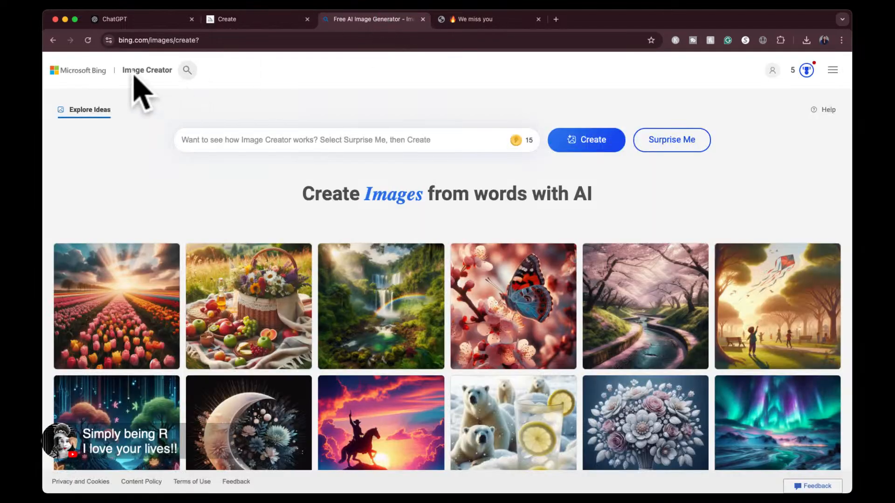
left_click(174, 34)
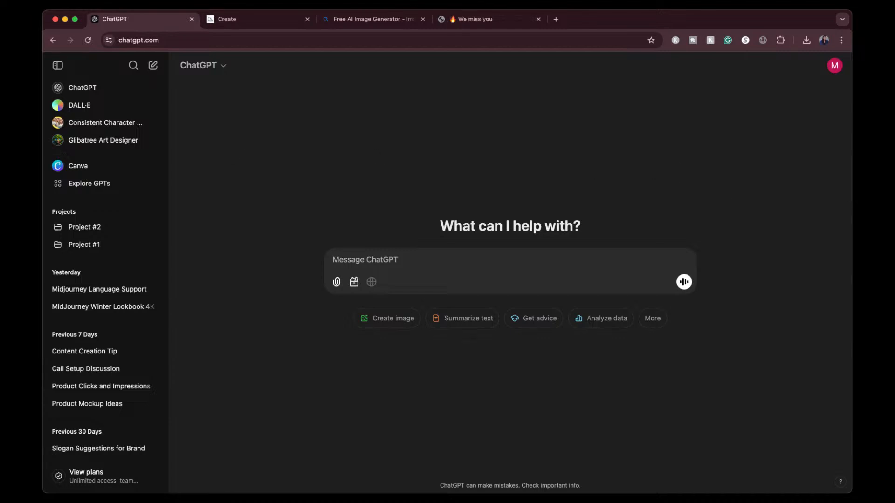
- Switch to Midjourney and open the account's Manage Subscription page
left_click(253, 18)
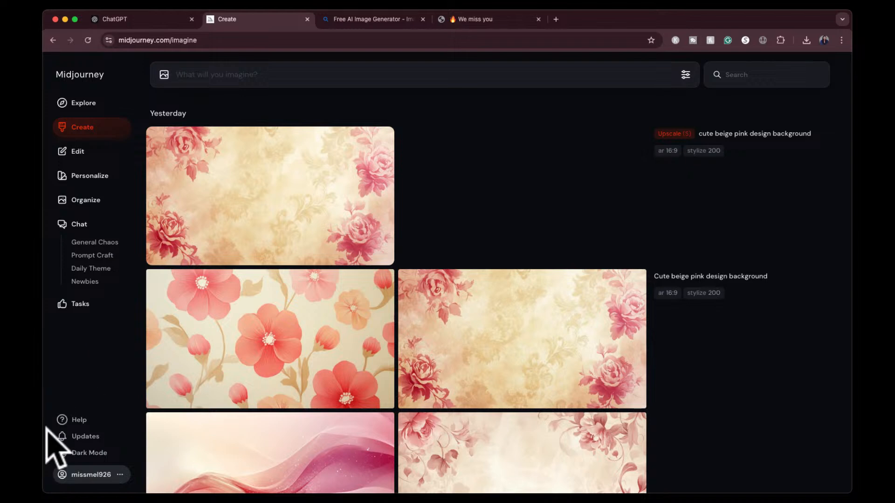
mouse_move(60, 380)
left_mouse_down()
mouse_move(48, 307)
mouse_move(35, 494)
left_mouse_up()
left_click(114, 477)
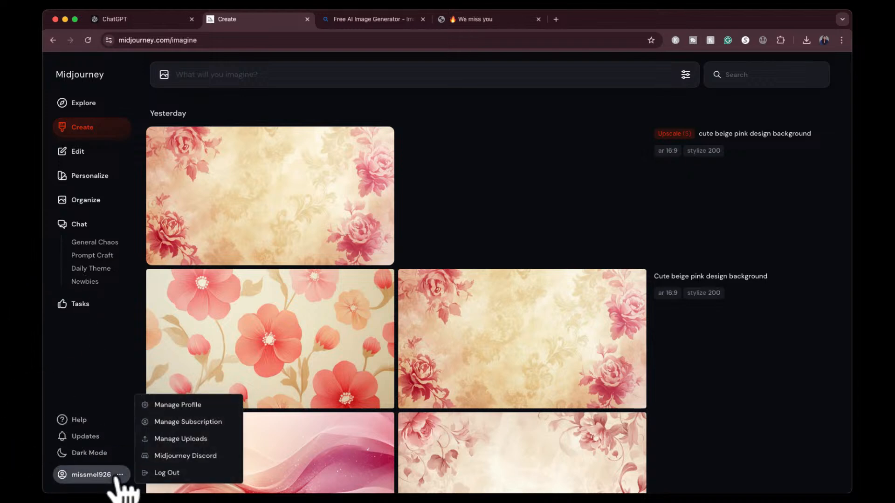
left_click(185, 422)
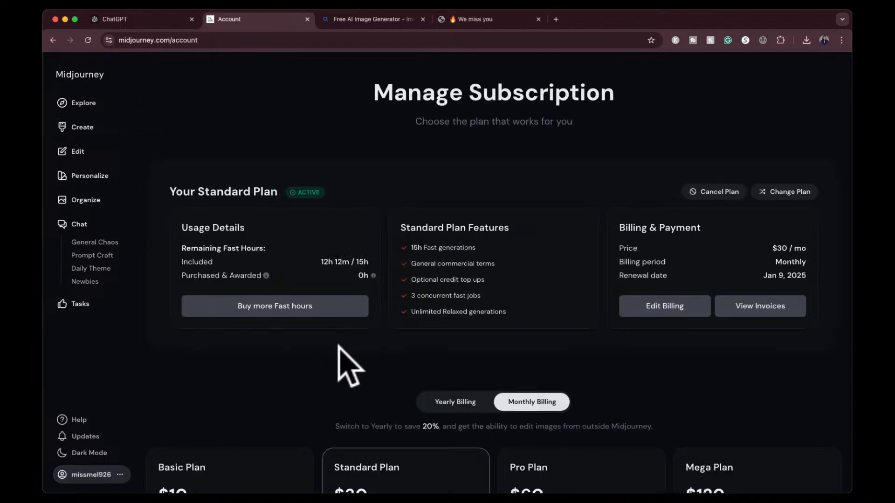
- Compare the monthly prices and features of the Basic, Standard, Pro and Mega plans
scroll(370, 366, "down", 2)
scroll(362, 344, "down", 6)
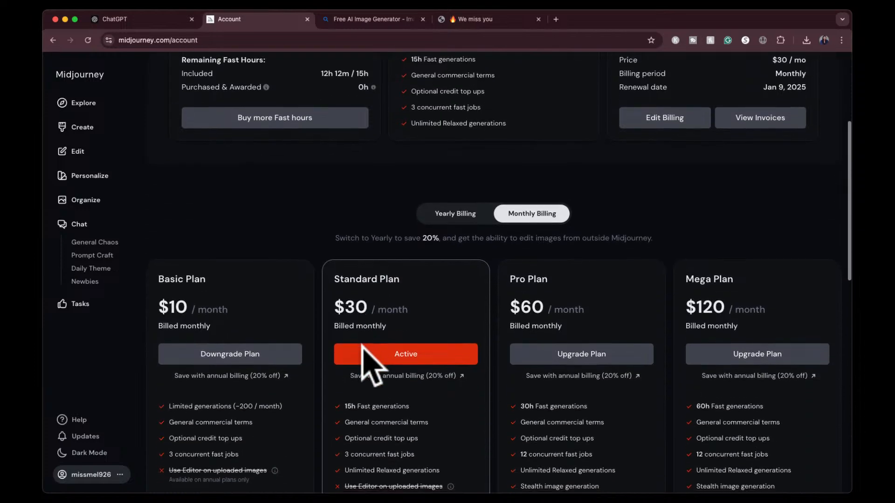
scroll(334, 368, "down", 1)
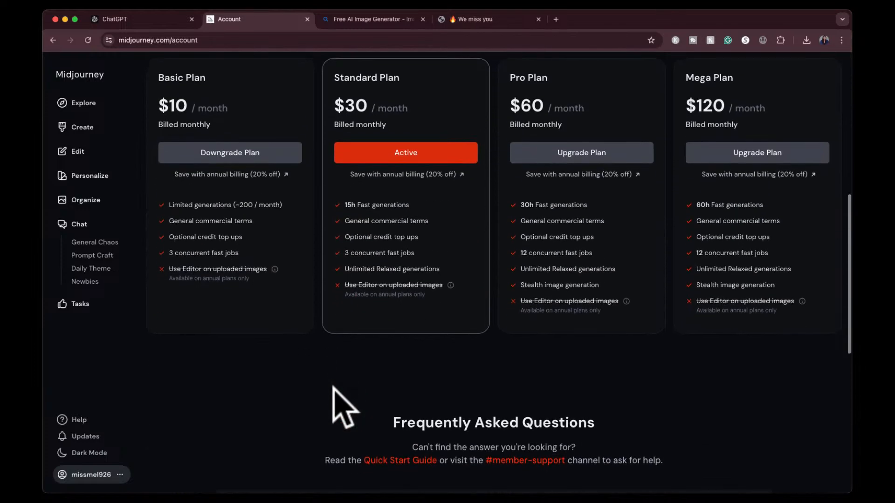
scroll(334, 389, "up", 3)
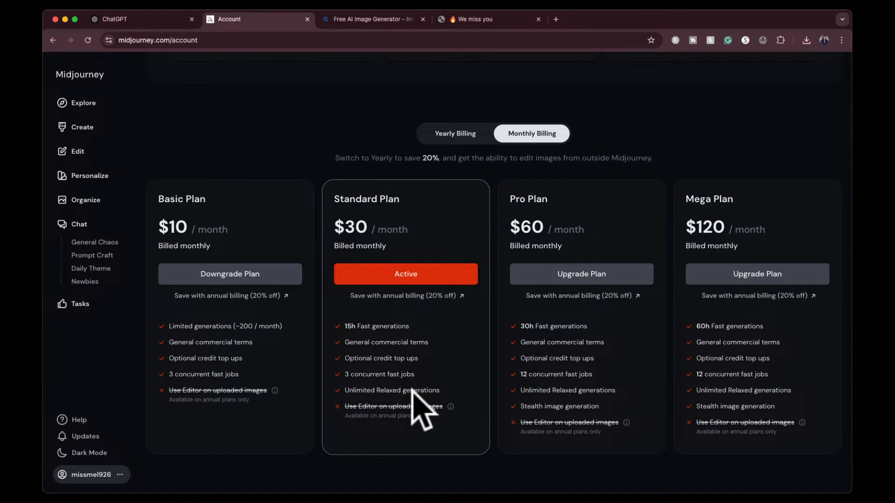
mouse_move(275, 391)
mouse_move(339, 411)
- Open Midjourney's Latest Updates page and open the midjourney.com/personalize link from the Profiles and Moodboards announcement in a new tab
left_click(85, 437)
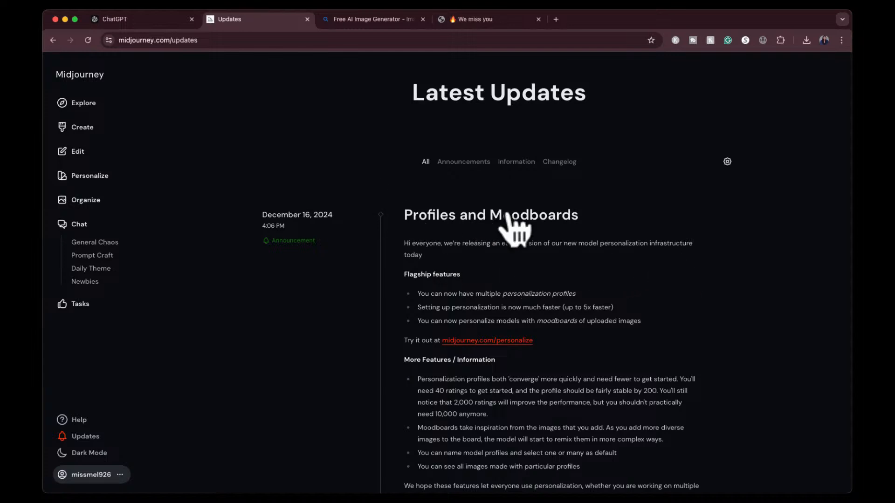
right_click(469, 343)
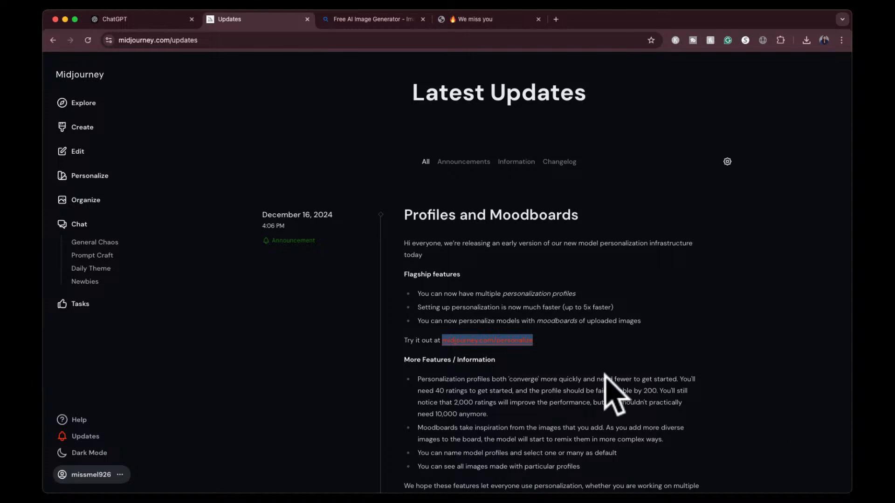
left_click(597, 343)
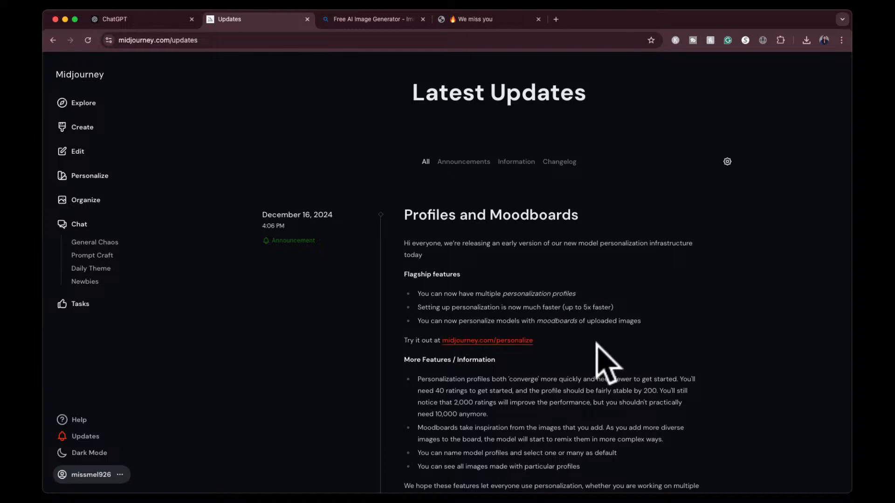
right_click(506, 340)
left_click(535, 316)
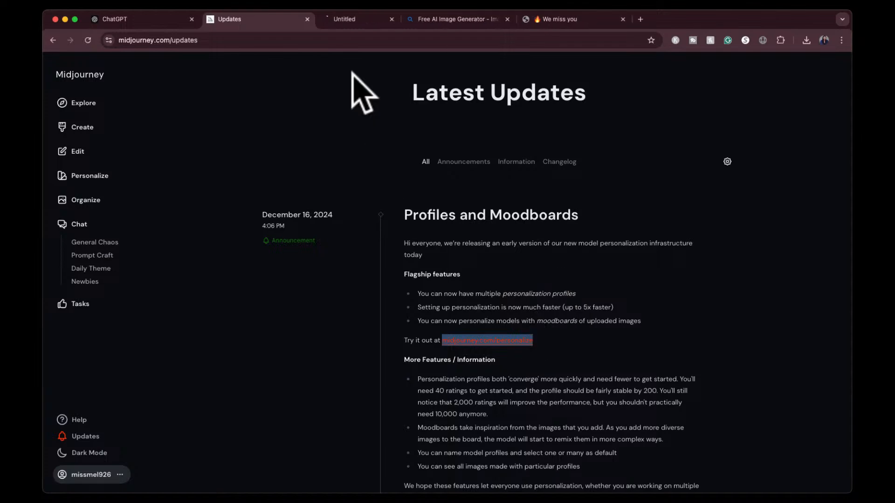
- Switch to the Personalize page and open the creations made with the Winter Wonderland Lookbook moodboard
left_click(367, 21)
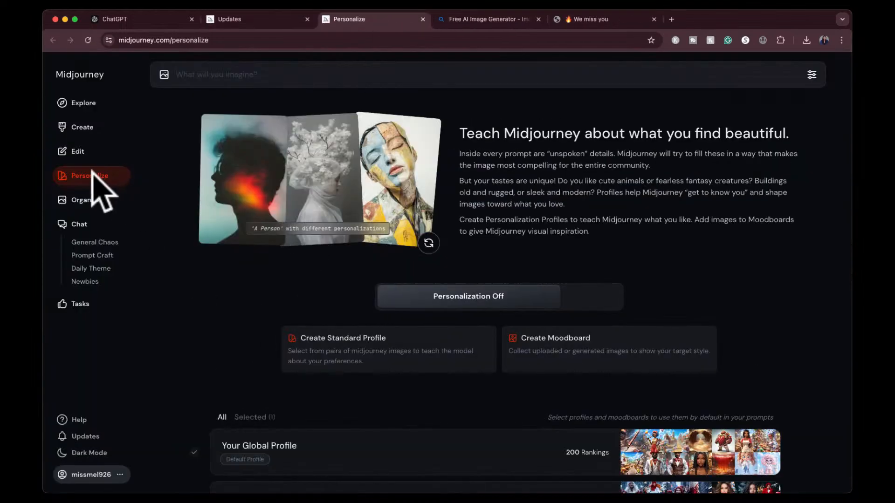
scroll(194, 305, "down", 3)
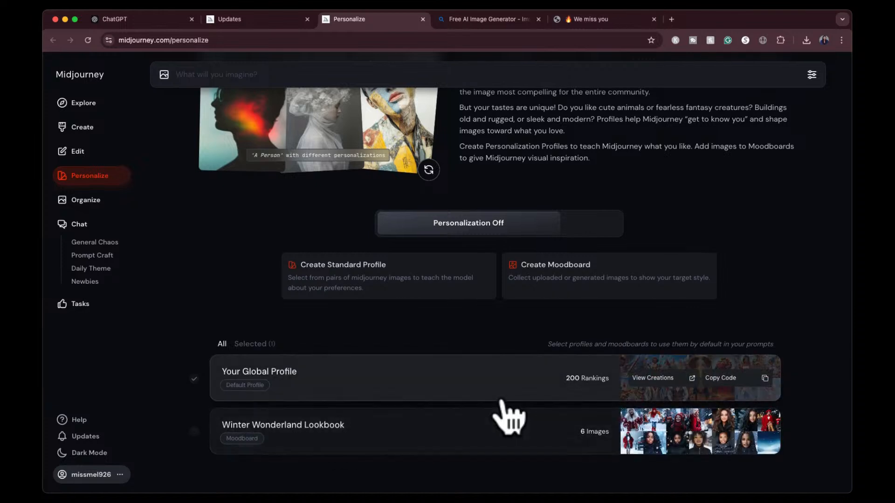
left_click(671, 431)
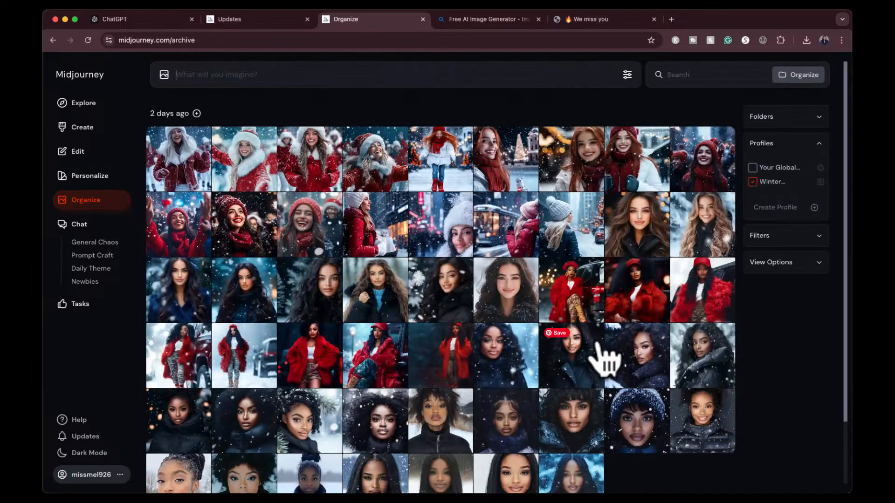
- Look through all the winter portraits and snowy street images created with the Winter Wonderland Lookbook moodboard
scroll(606, 360, "down", 1)
scroll(606, 360, "down", 1)
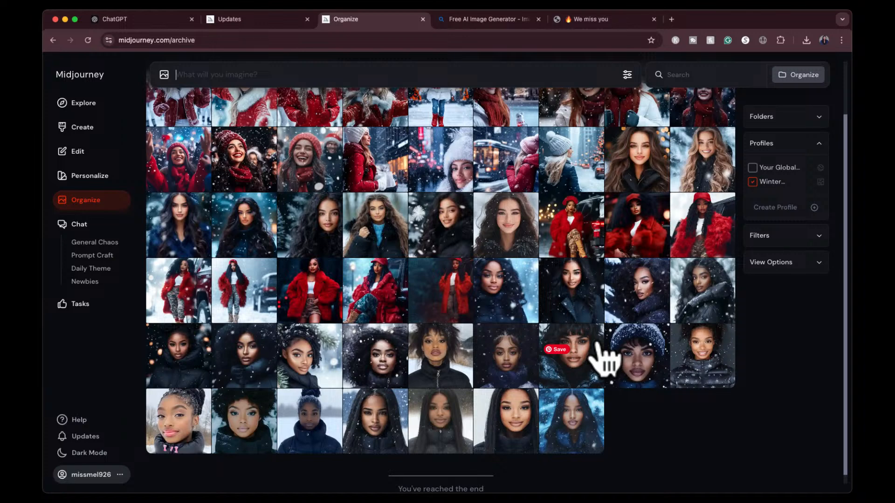
scroll(606, 359, "up", 2)
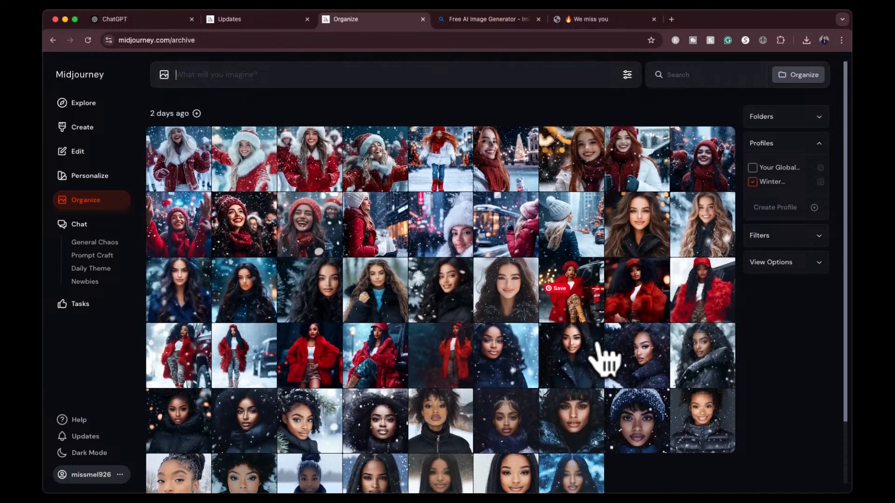
scroll(606, 360, "down", 1)
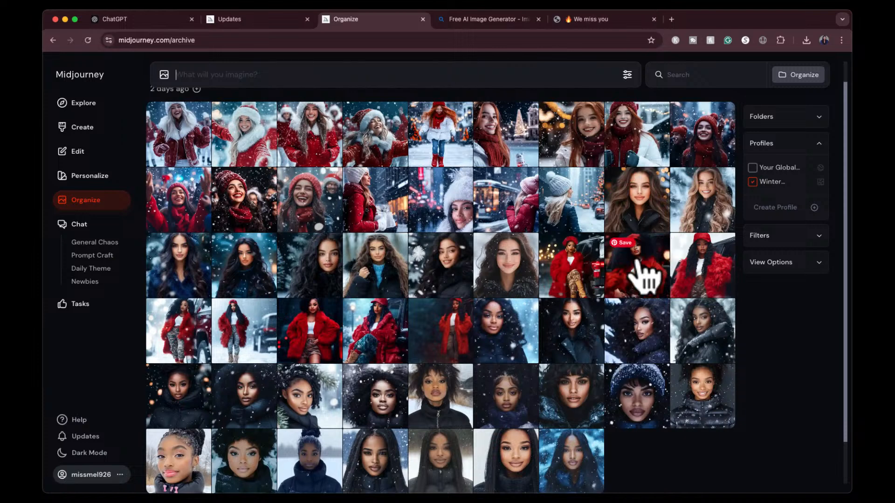
scroll(289, 270, "up", 1)
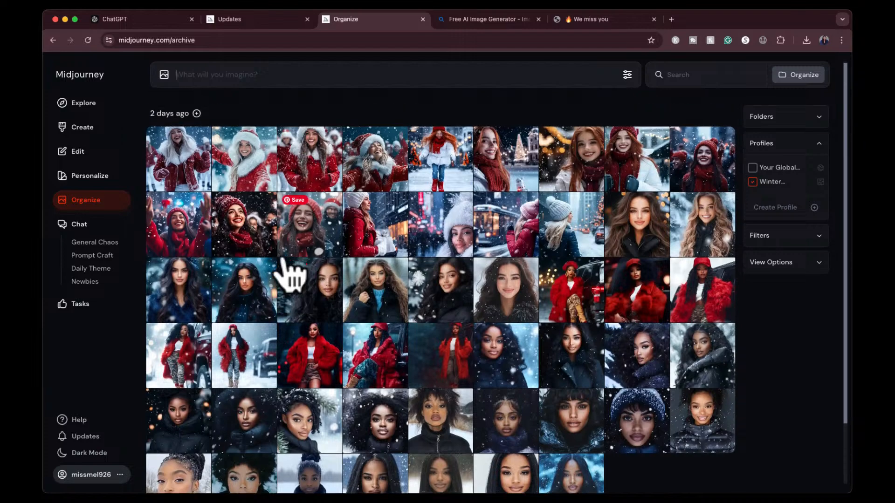
scroll(289, 275, "down", 3)
scroll(240, 379, "up", 2)
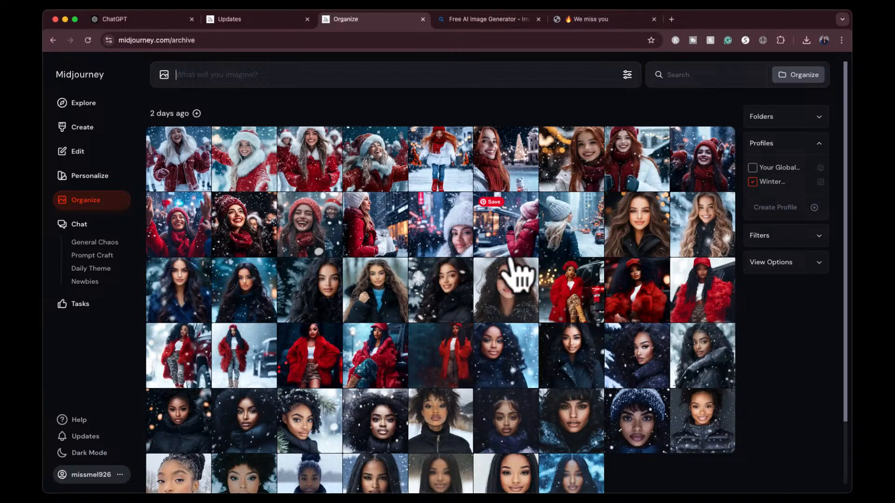
scroll(480, 326, "down", 1)
scroll(480, 333, "down", 1)
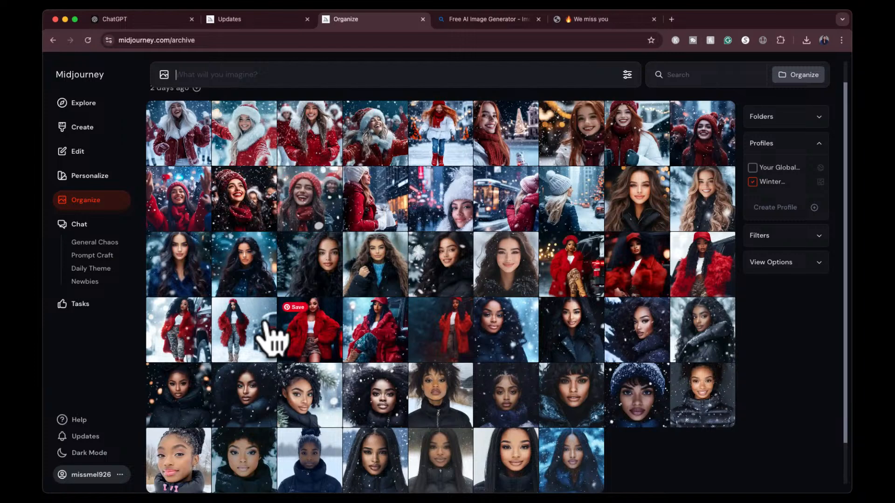
scroll(562, 474, "down", 2)
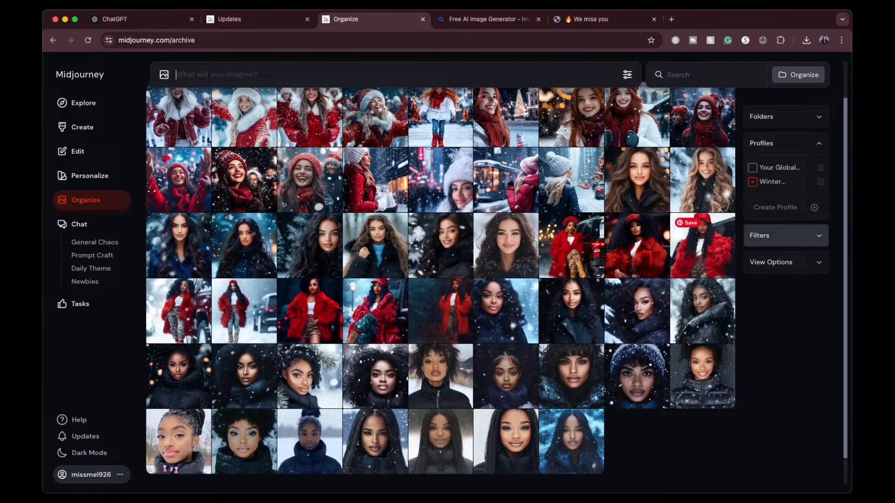
scroll(601, 315, "up", 2)
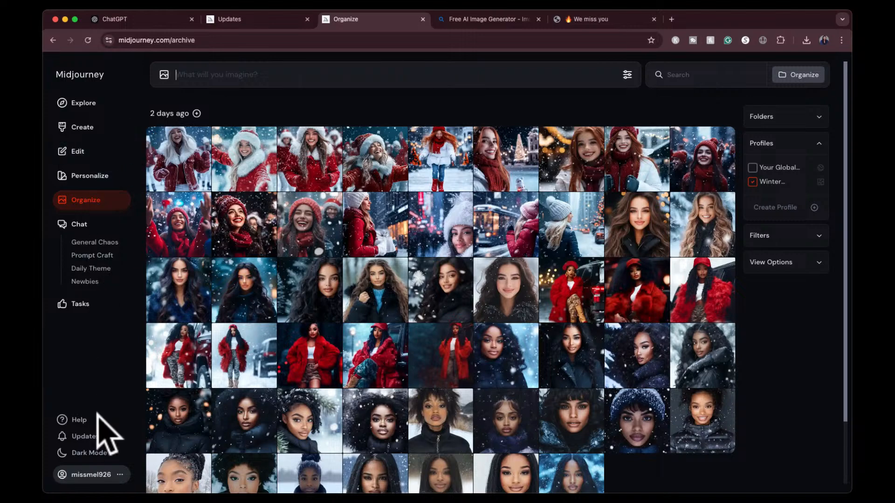
- Find the Patchwork Research Preview announcement in the updates and open its patchwork.midjourney.com link in a separate tab
left_click(86, 437)
scroll(400, 326, "down", 20)
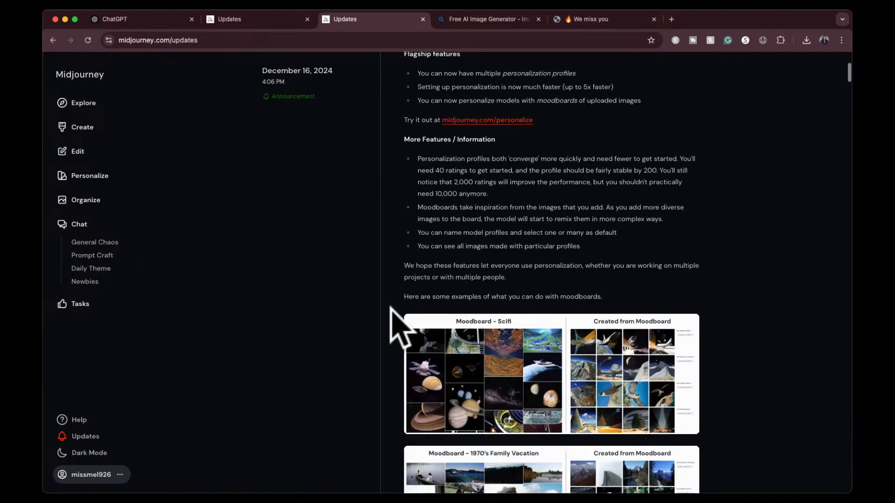
scroll(392, 309, "down", 5)
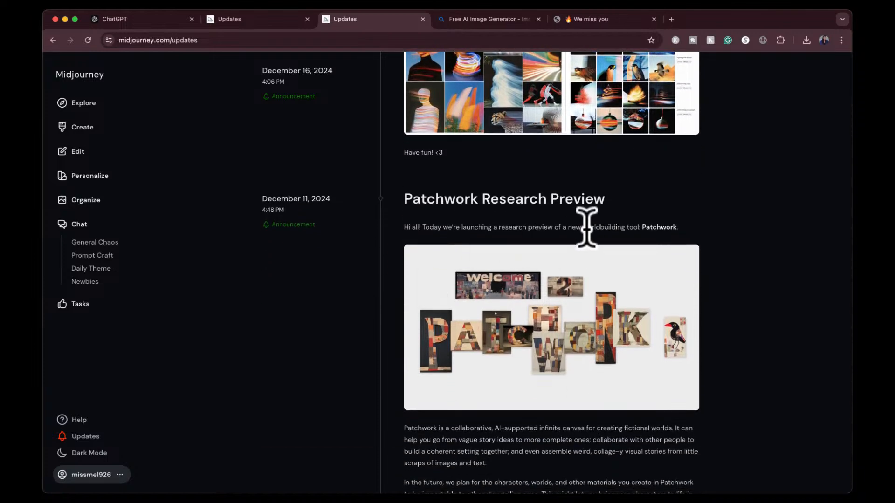
scroll(650, 227, "down", 5)
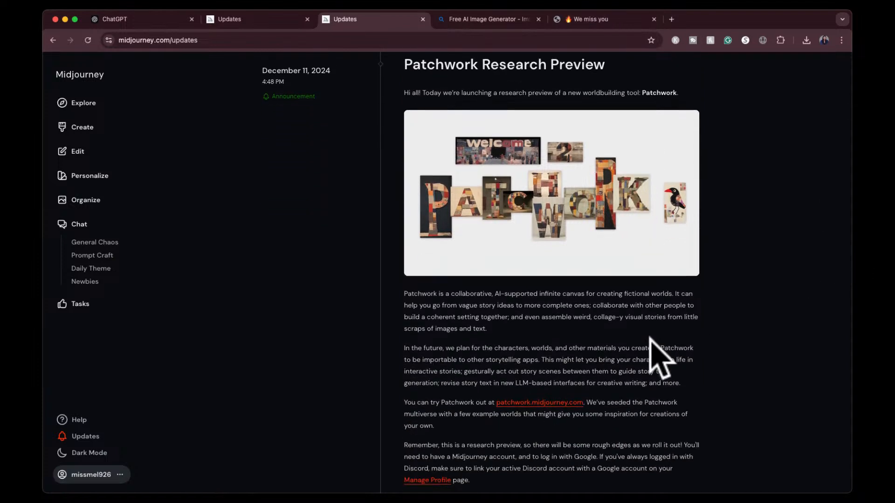
left_click(552, 402)
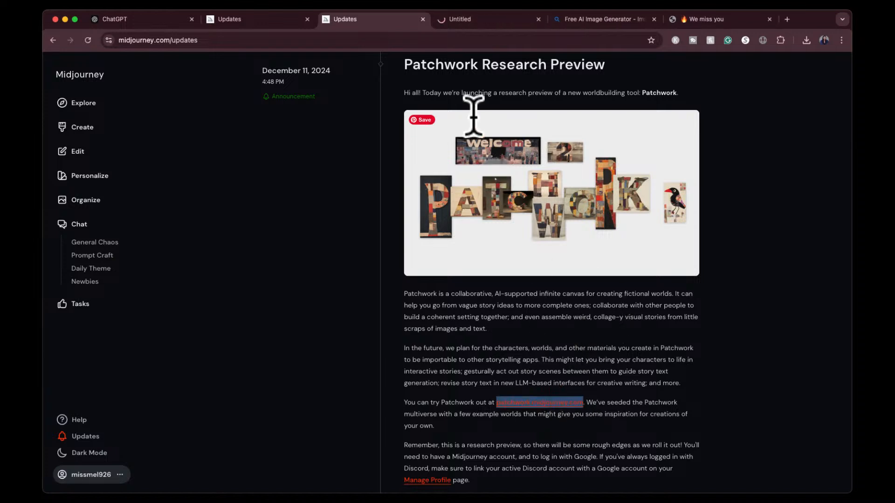
left_click(488, 21)
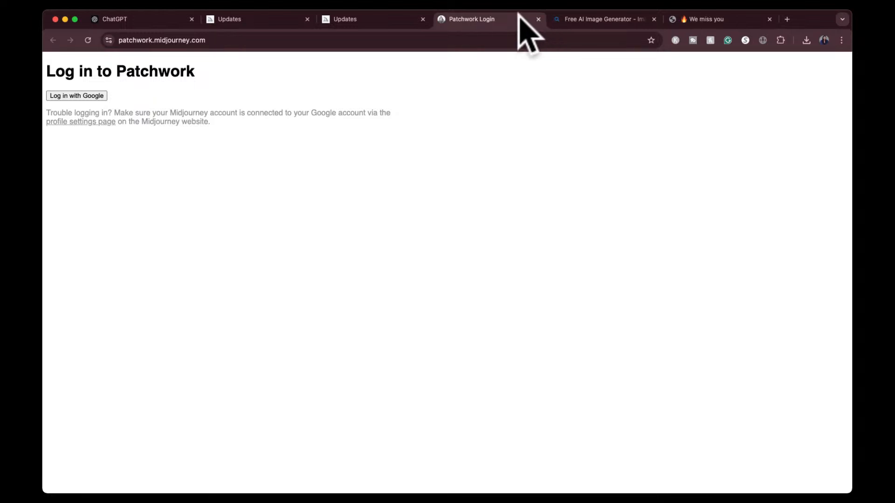
- Move the Patchwork tab beside the first Updates tab and return to the Latest Updates page there
key("super+w")
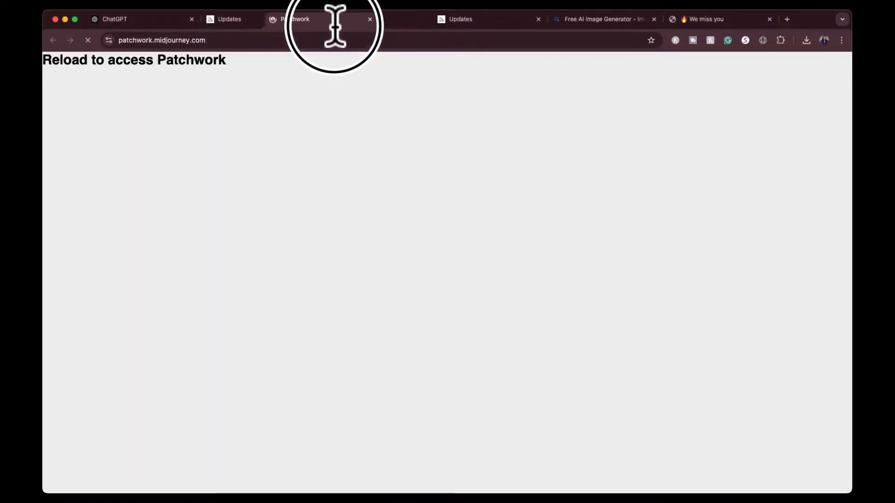
left_click_drag(334, 26, 336, 29)
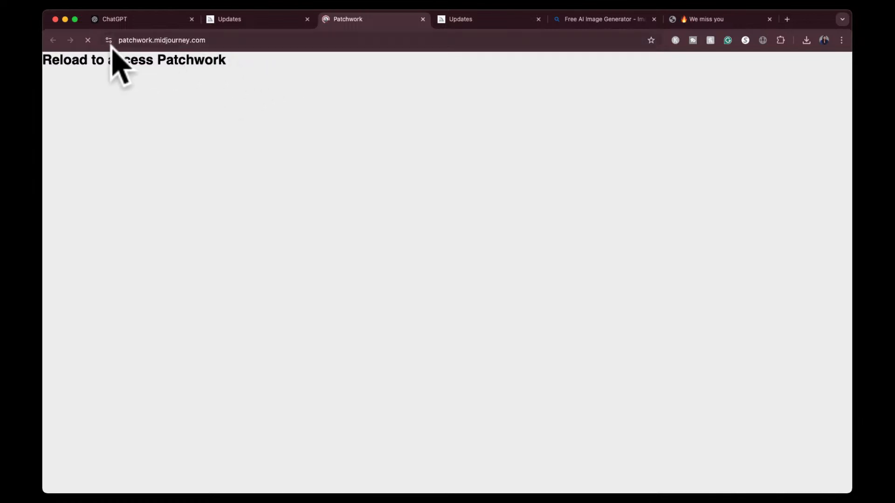
left_click(259, 20)
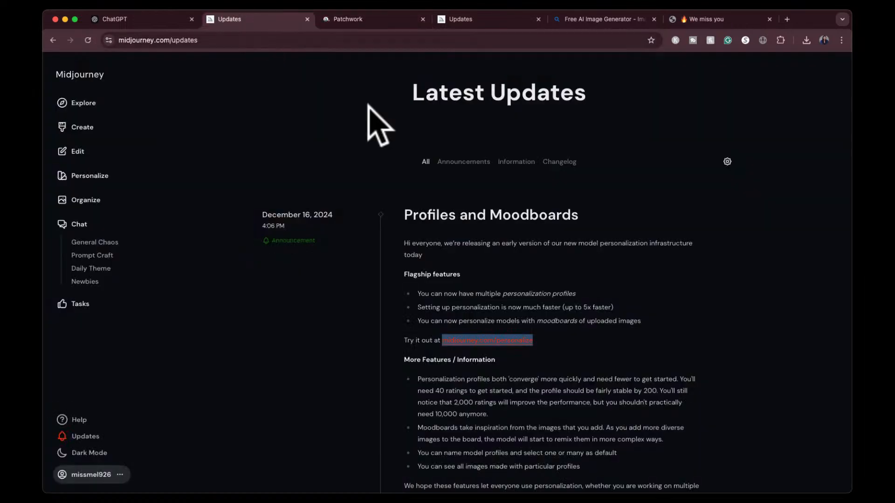
left_click(641, 301)
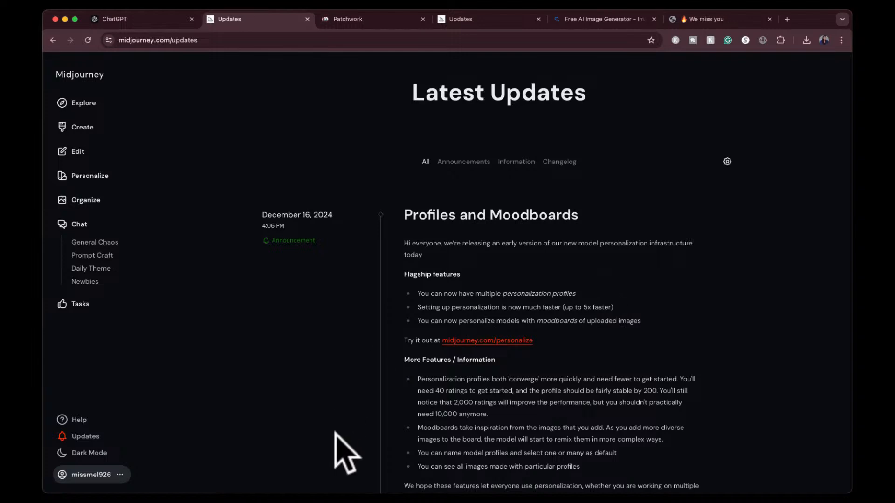
scroll(335, 443, "down", 3)
scroll(336, 443, "up", 3)
- Switch to Patchwork and examine the city of pink world's images, style reference, profile, characters, prop and place cards
left_click(368, 20)
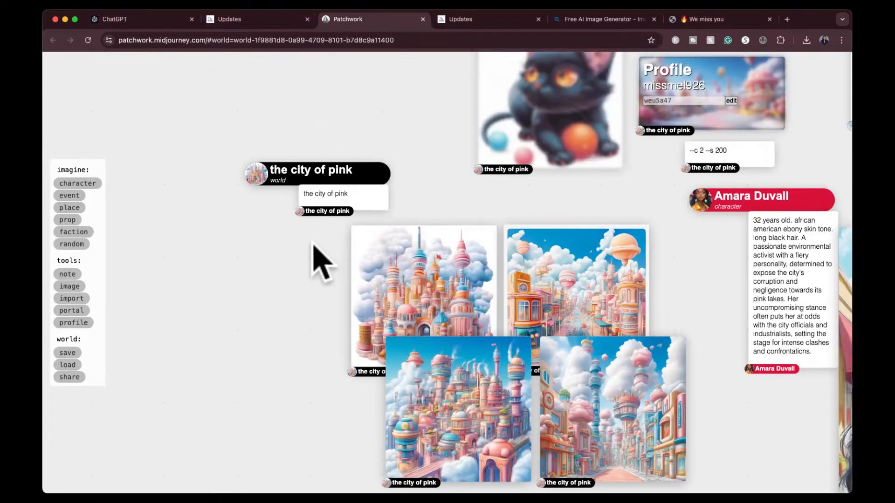
scroll(326, 259, "down", 3)
scroll(312, 284, "down", 5)
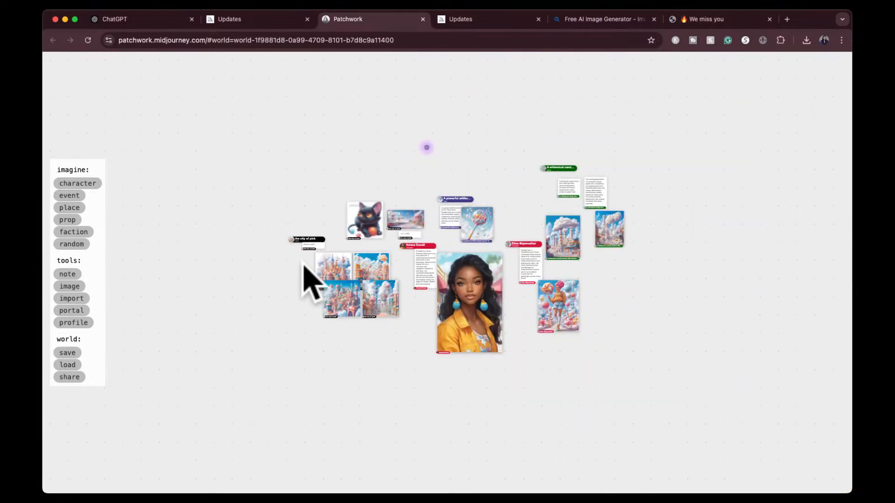
scroll(365, 305, "up", 5)
scroll(363, 293, "down", 2)
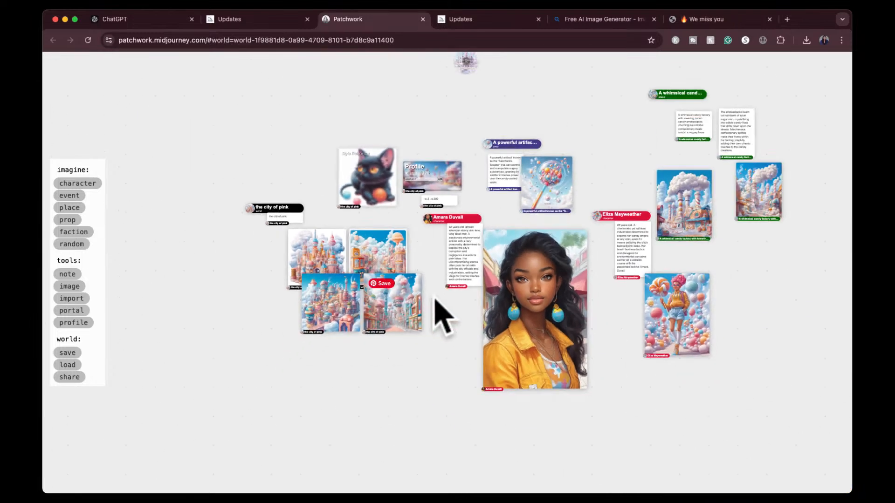
left_click_drag(443, 325, 391, 329)
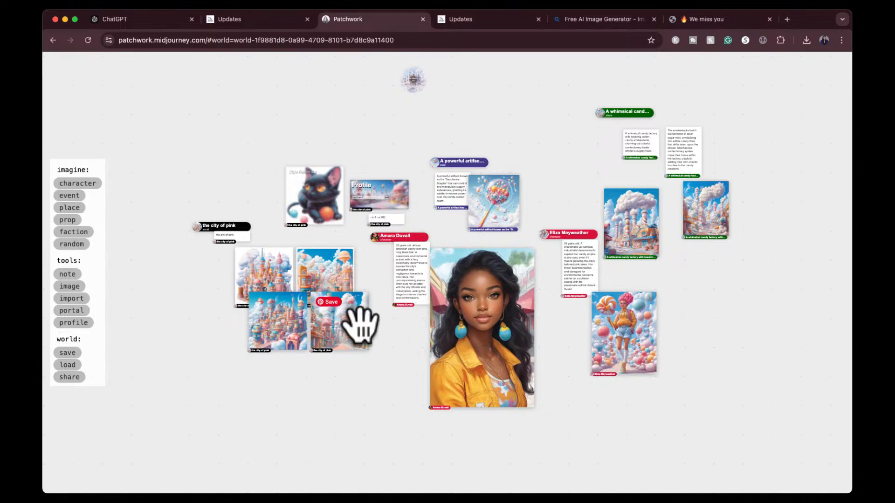
scroll(385, 320, "up", 4)
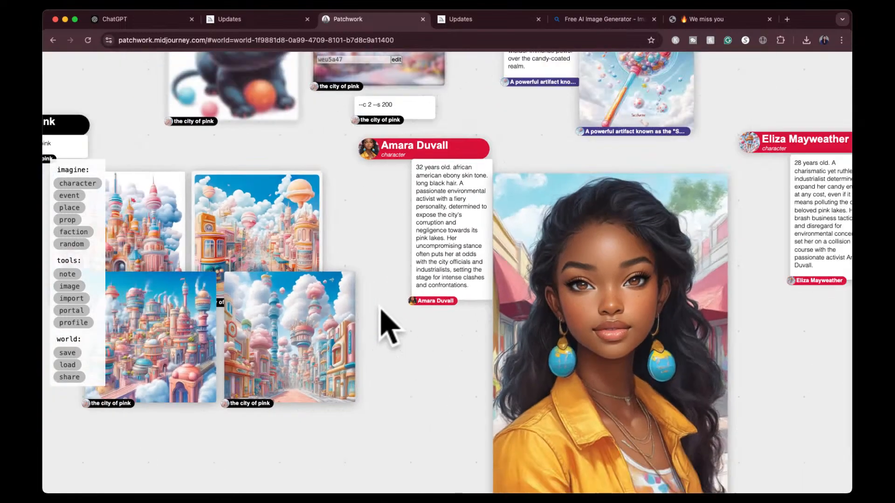
scroll(385, 323, "down", 2)
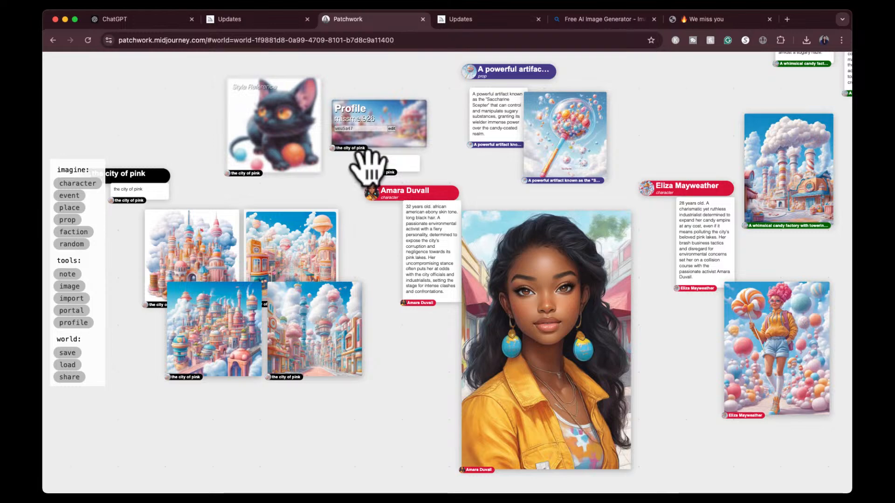
scroll(368, 169, "up", 5)
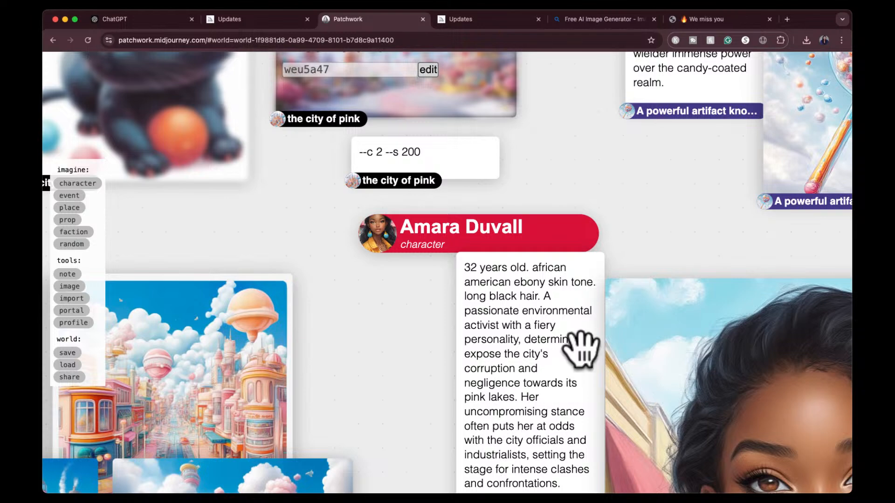
scroll(583, 352, "down", 10)
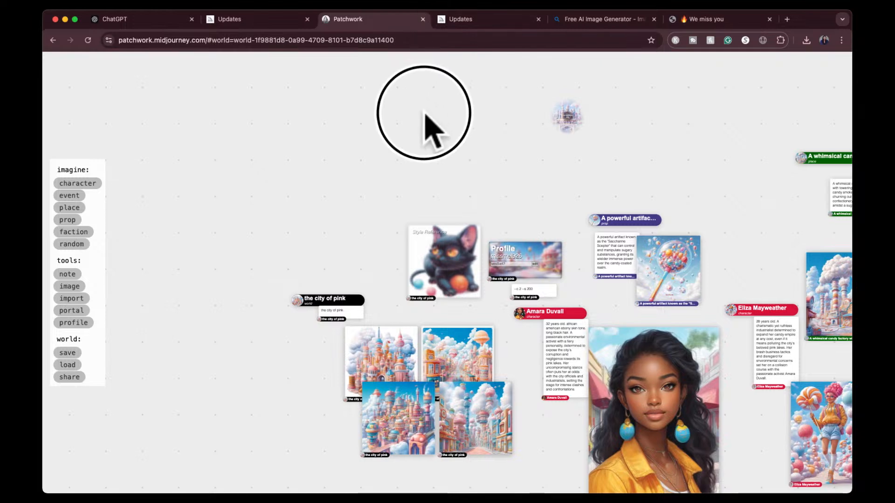
- Place a new character card in the empty area above the city of pink and generate its name and description with AI
left_click_drag(423, 120, 431, 128)
left_click(80, 185)
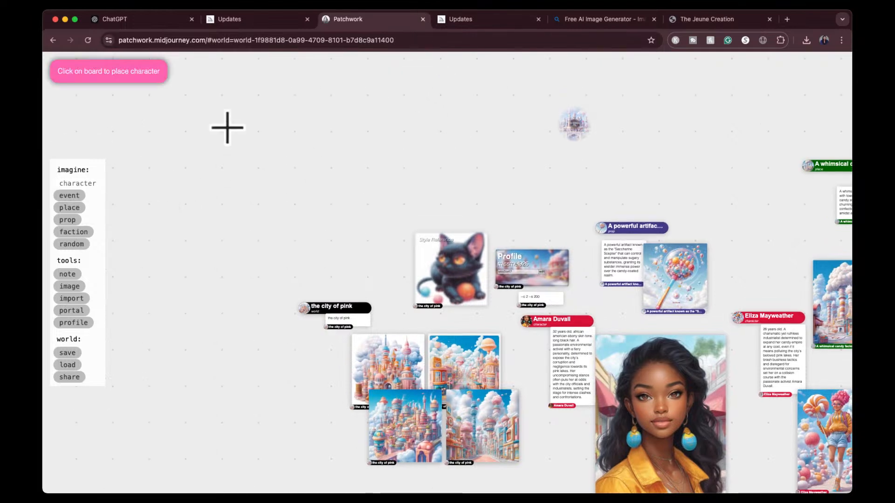
left_click(217, 97)
left_click(228, 103)
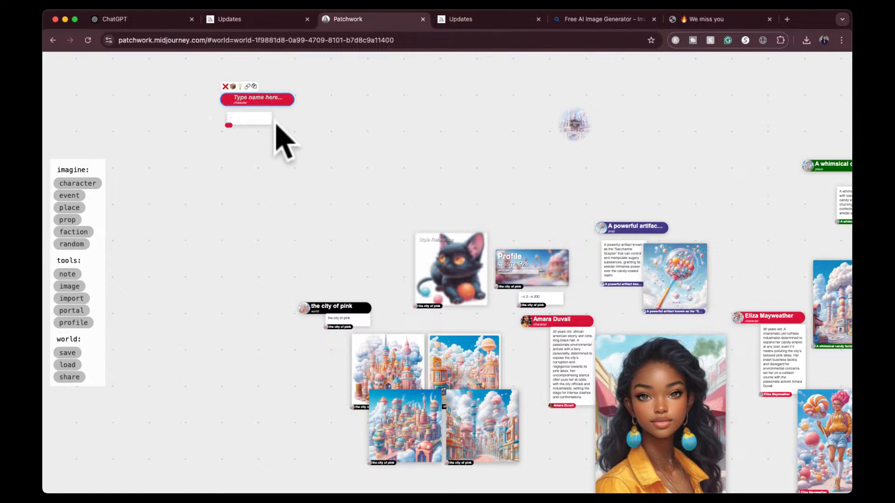
left_click(254, 87)
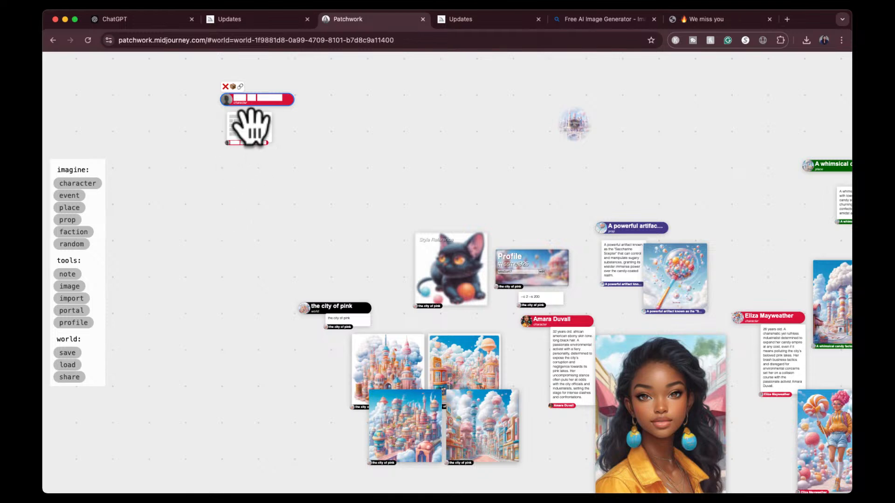
scroll(251, 125, "up", 5)
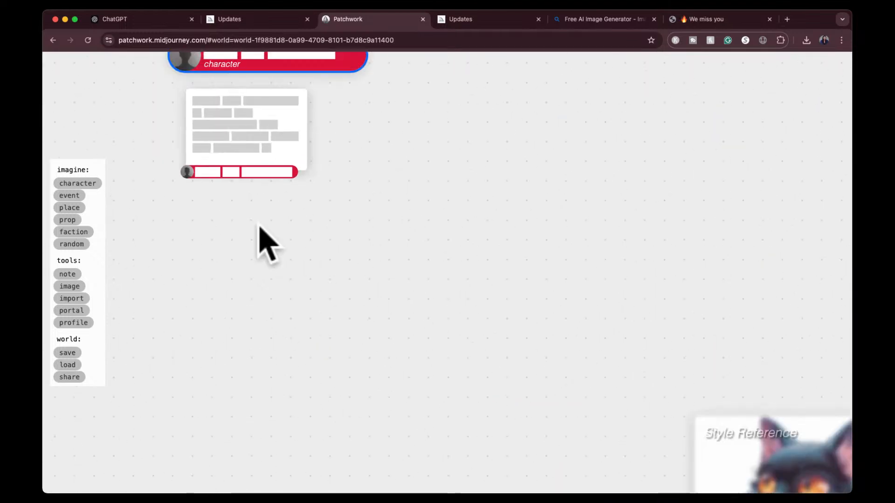
left_click_drag(259, 228, 355, 362)
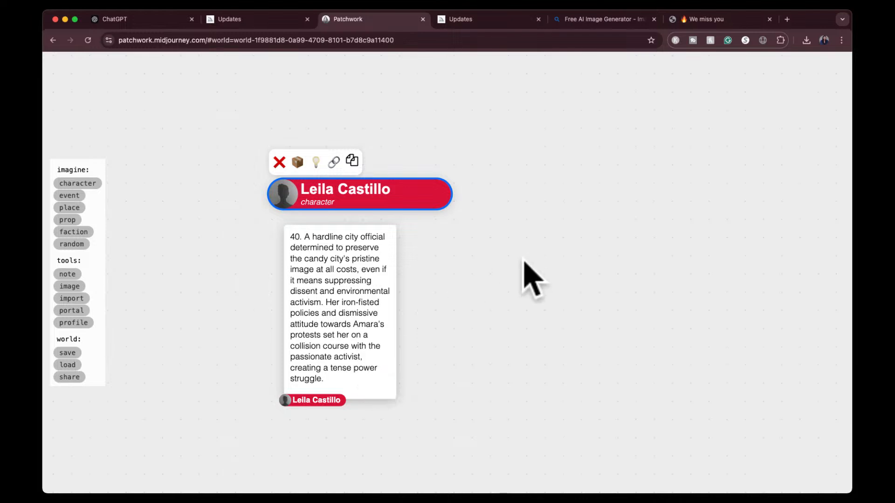
scroll(516, 261, "down", 2)
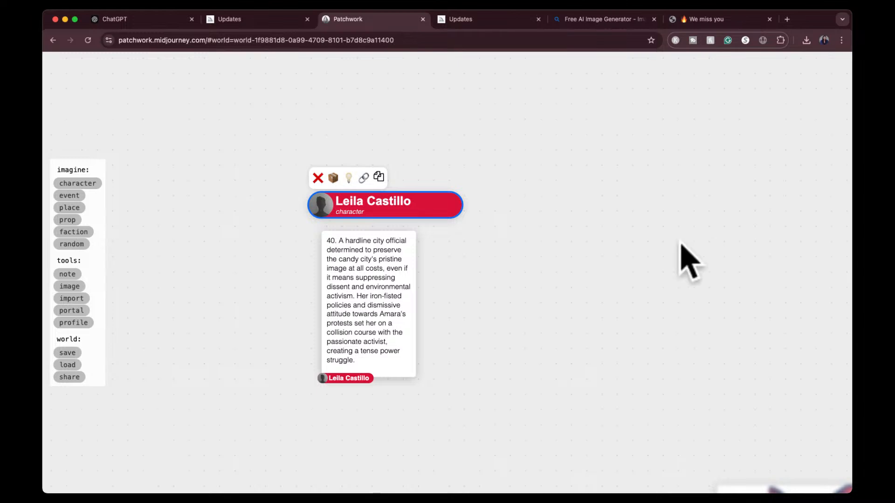
- Paint a set of tall portrait images beside the new character, using its description with the style reference, profile and character ingredients
left_click(399, 276)
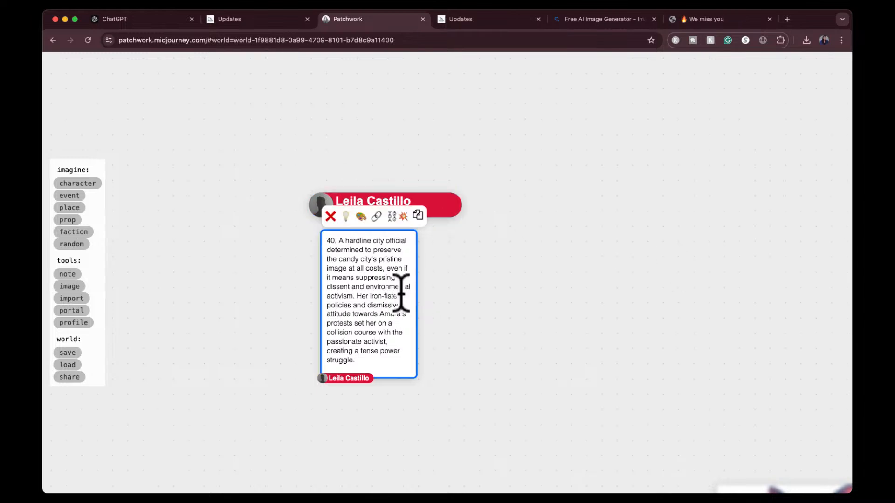
left_click(360, 217)
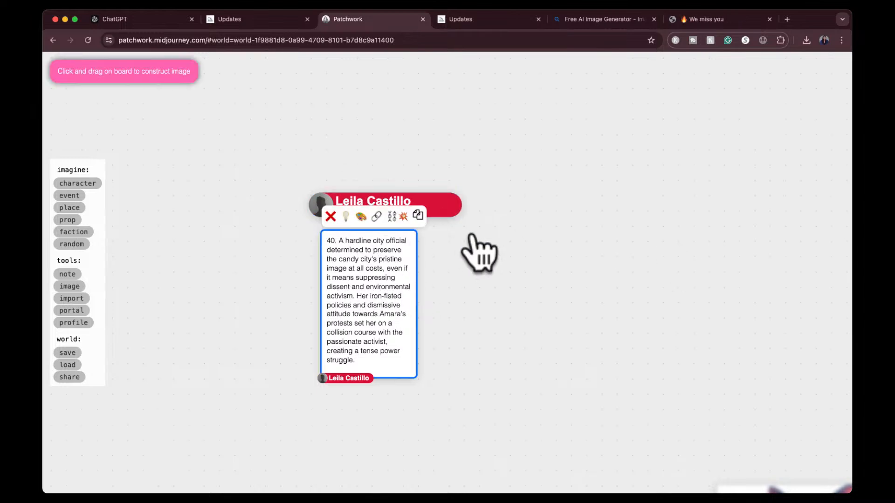
left_click(493, 196)
mouse_move(493, 195)
left_mouse_down()
mouse_move(571, 303)
mouse_move(720, 448)
mouse_move(526, 239)
mouse_move(769, 489)
mouse_move(823, 485)
mouse_move(799, 448)
mouse_move(671, 438)
left_mouse_up()
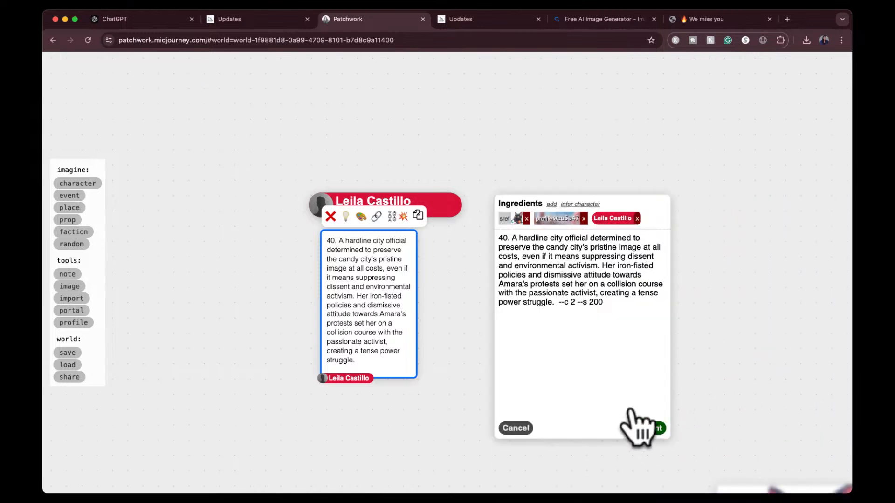
left_click(651, 426)
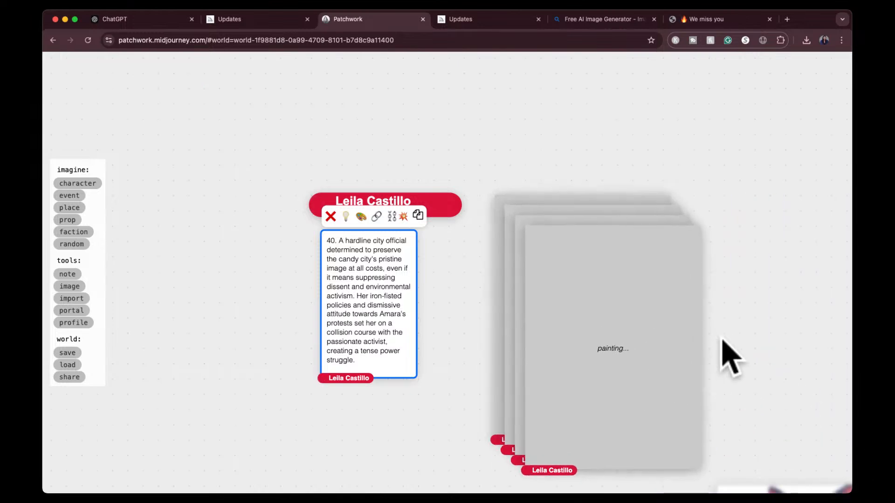
- Go through the round portal above the city of pink's cards and examine the rainbow city world's characters, lagoon and lollipop staff
scroll(713, 324, "down", 5)
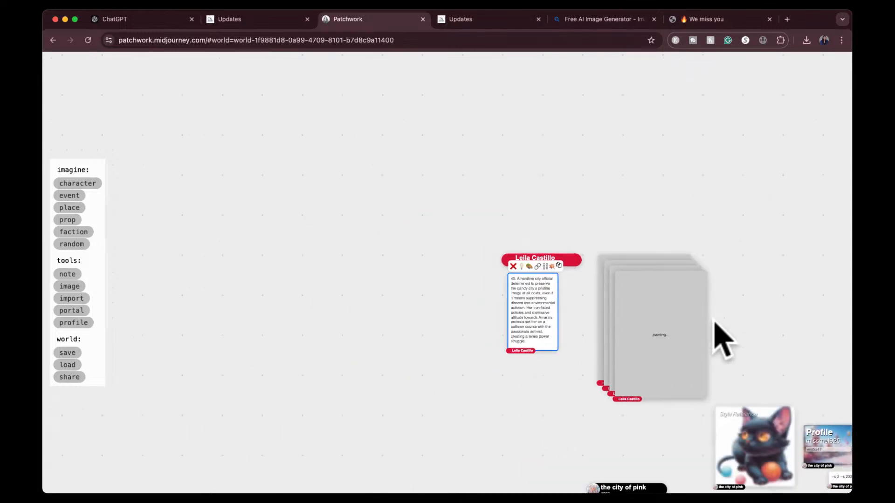
left_click_drag(661, 240, 515, 136)
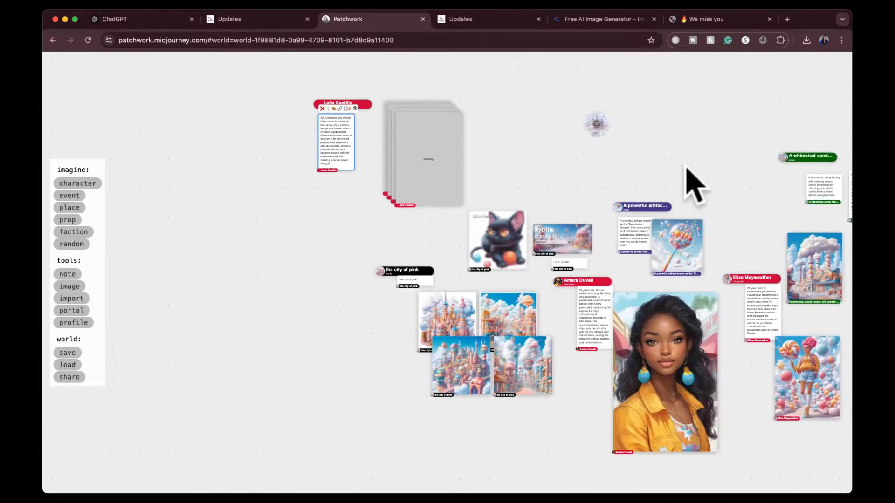
left_click_drag(686, 168, 569, 246)
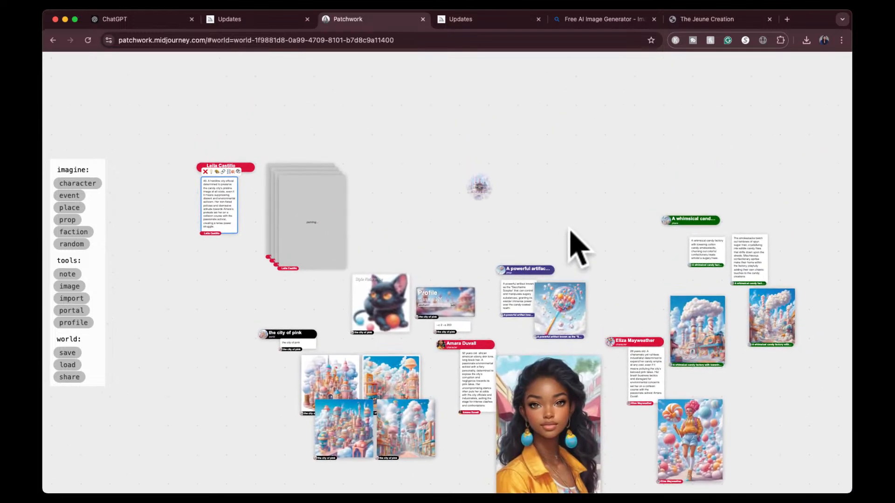
left_click(478, 188)
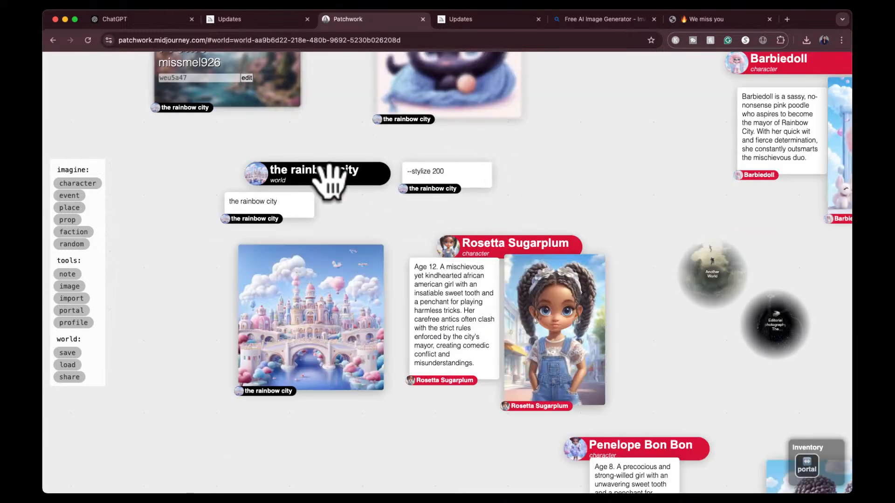
scroll(578, 184, "down", 6)
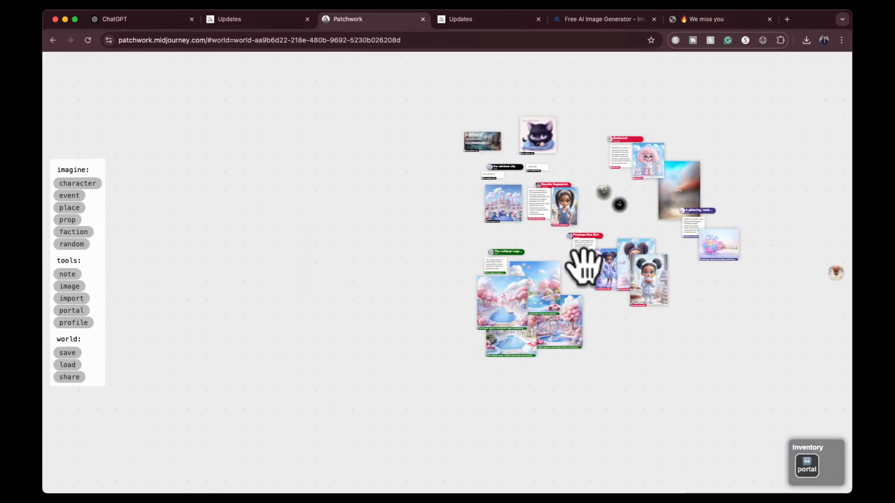
scroll(581, 263, "up", 5)
scroll(583, 266, "up", 2)
left_click_drag(573, 312, 347, 314)
left_click_drag(711, 285, 569, 373)
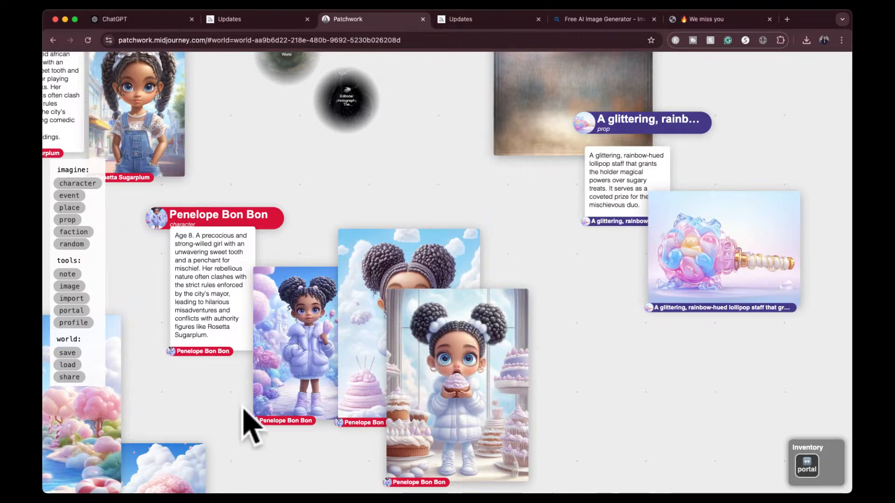
left_click_drag(214, 416, 428, 342)
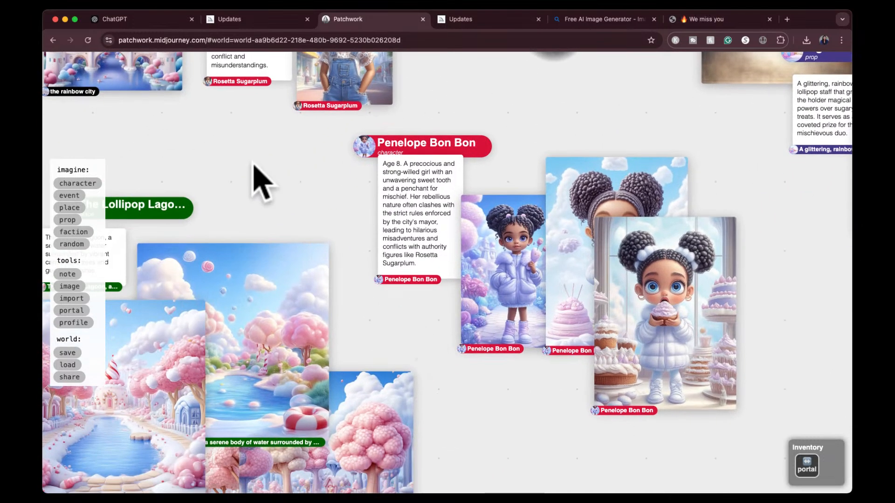
- Close the Patchwork tab and open Midjourney's Explore gallery in the first Updates tab
left_click(422, 19)
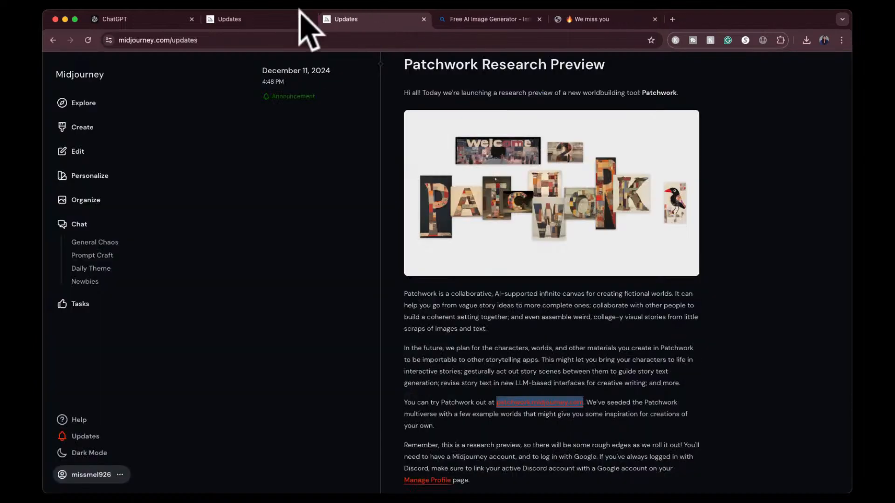
left_click(257, 18)
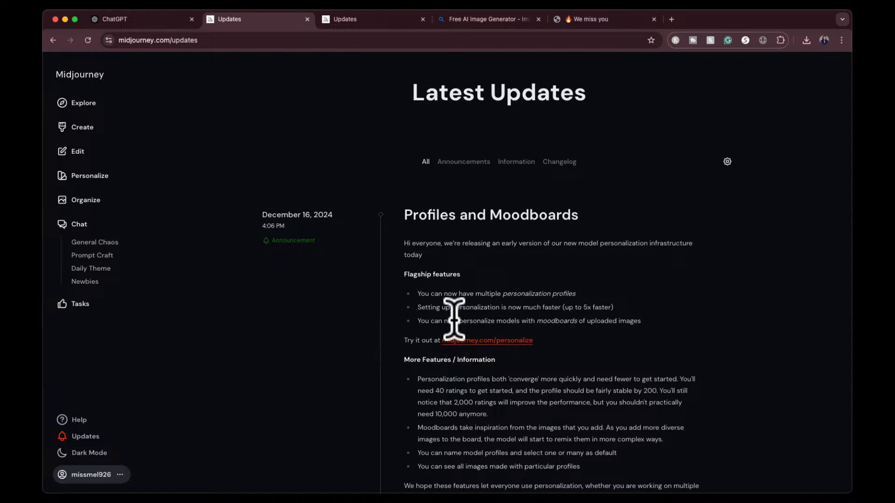
left_click(74, 106)
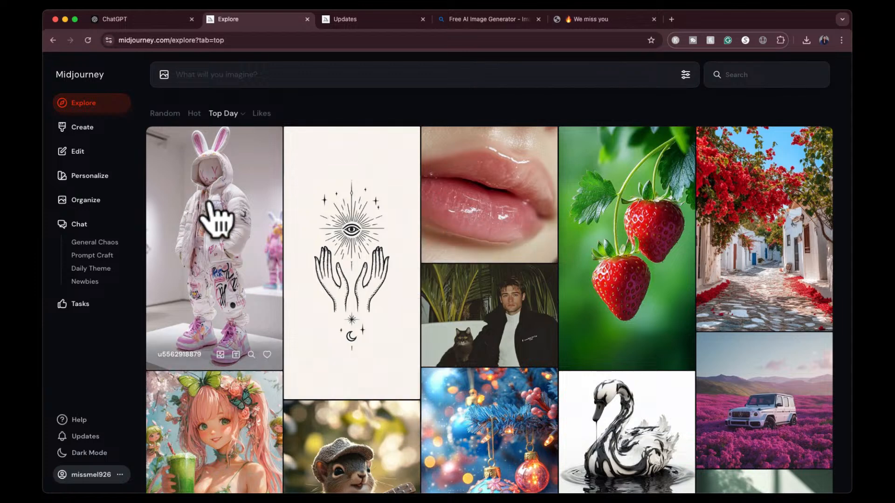
- View the hip hop rabbit image and its prompt, then look through the top images of the day
left_click(210, 255)
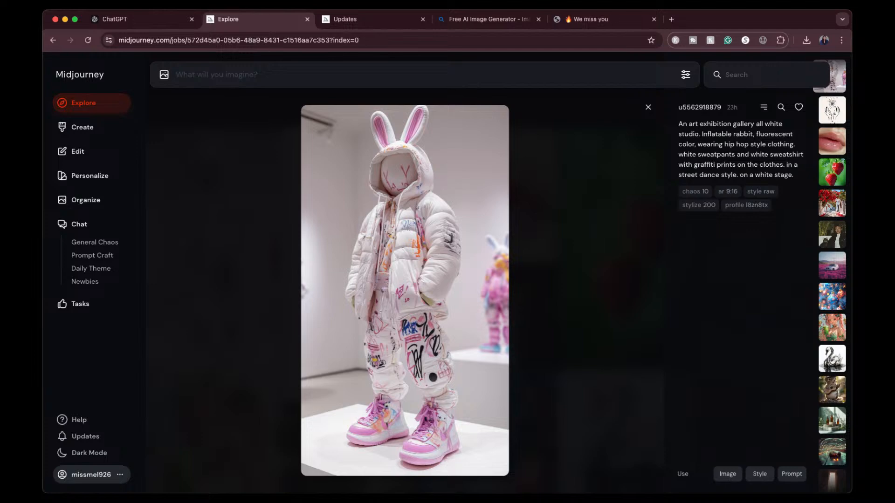
left_click(648, 107)
scroll(574, 303, "down", 6)
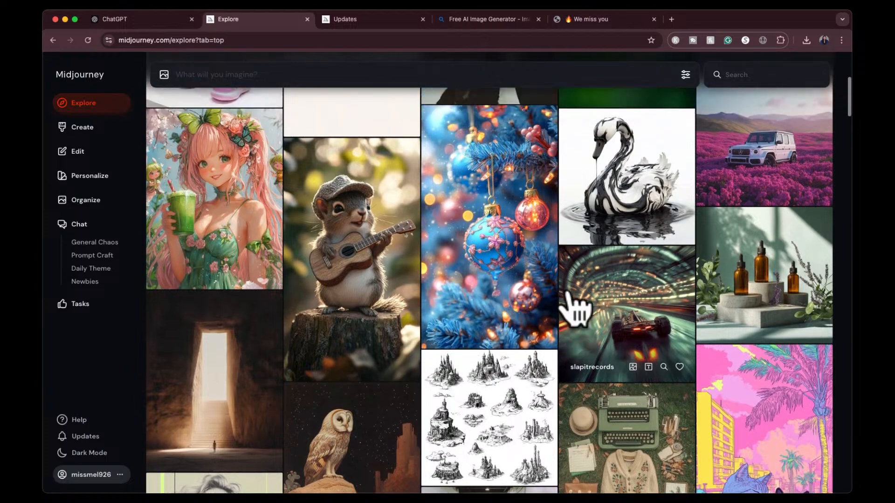
scroll(574, 303, "up", 6)
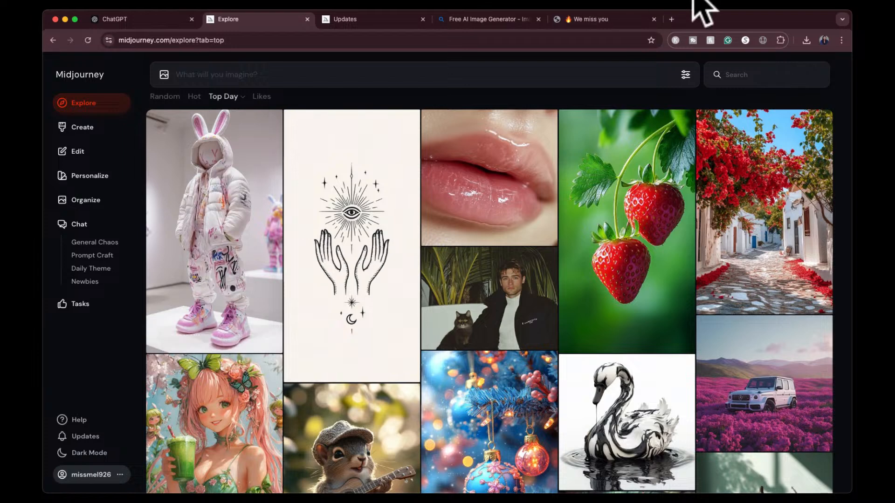
- Search the Explore gallery for "bunny rabbit" and look through the matching images
left_click(751, 74)
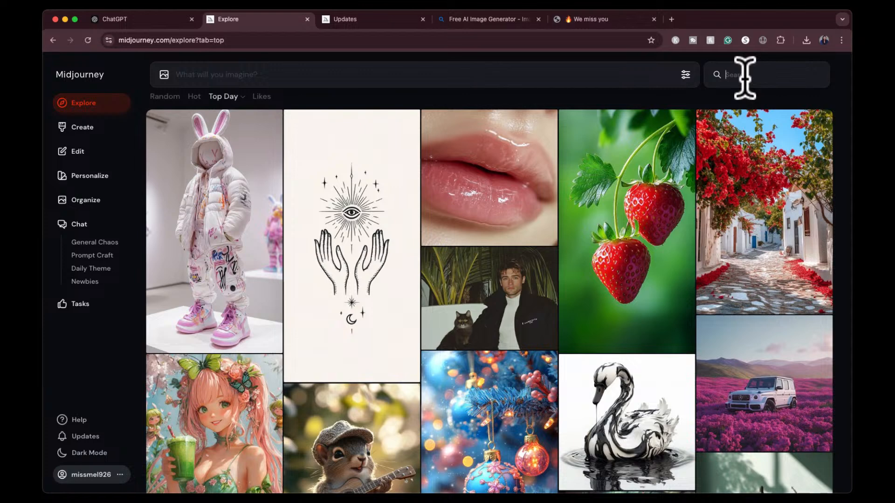
type("bunny")
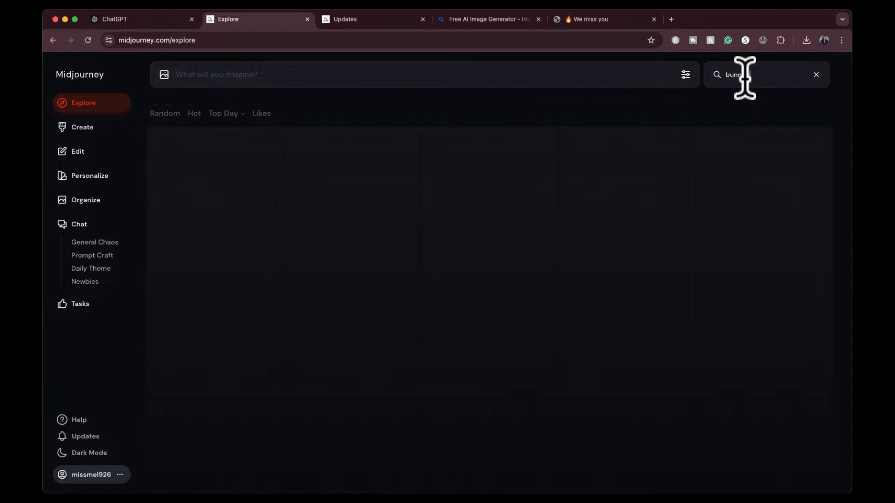
type(" rabbit")
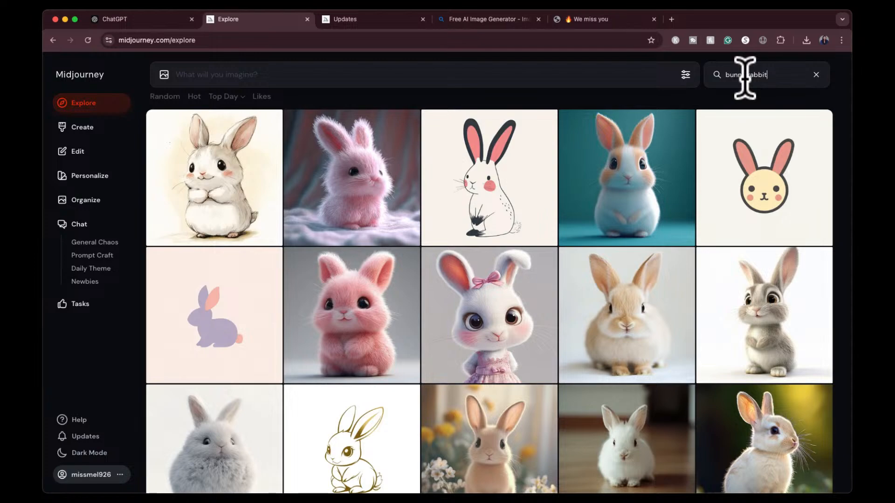
scroll(593, 350, "down", 8)
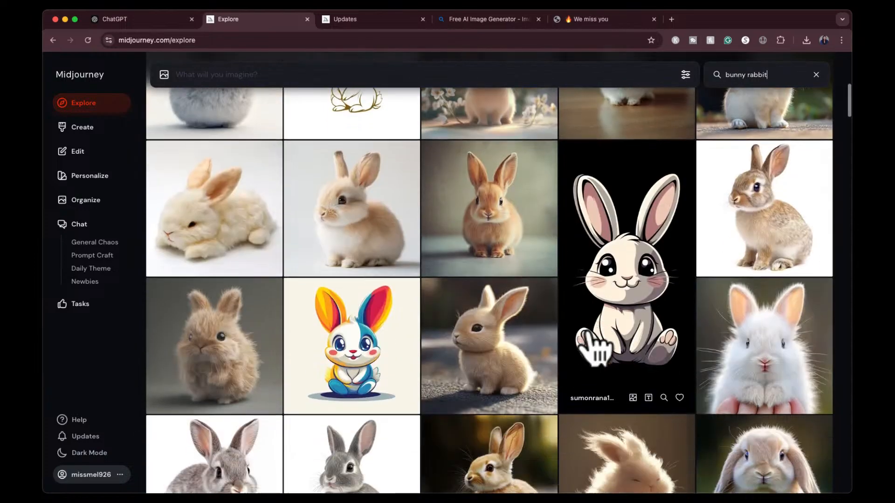
scroll(593, 349, "down", 6)
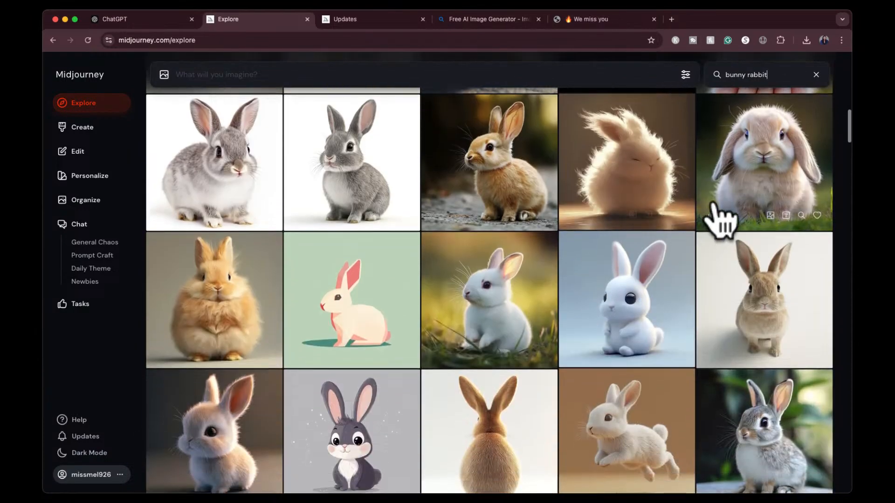
- Read the prompts of the lop-eared, back-view and flat pastel green-background rabbit images, then browse further through the rabbit results
left_click(712, 216)
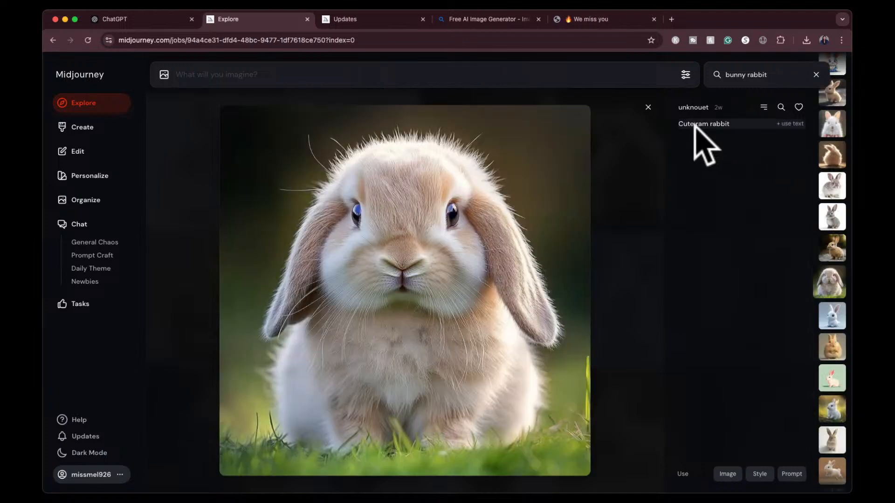
left_click(649, 117)
left_click(489, 410)
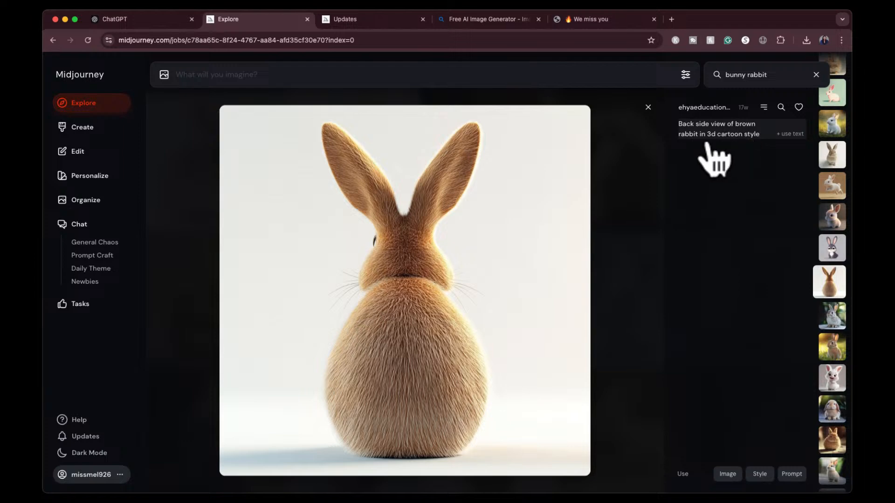
left_click(647, 107)
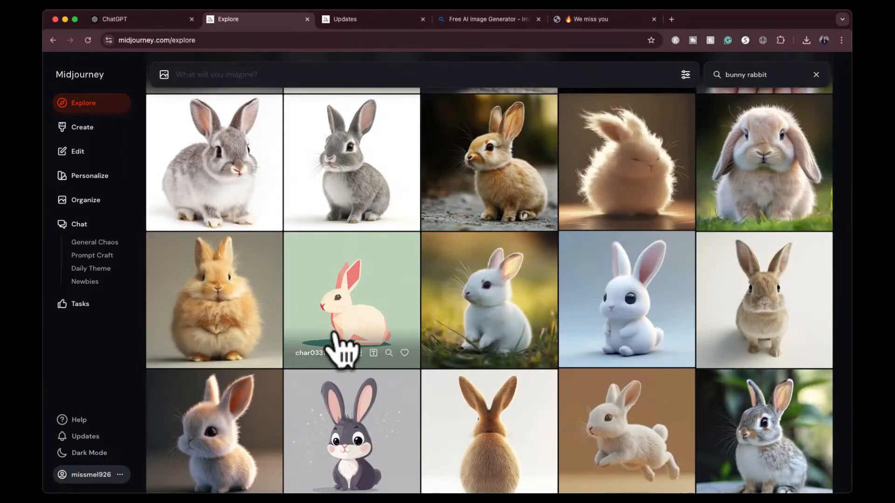
left_click(359, 293)
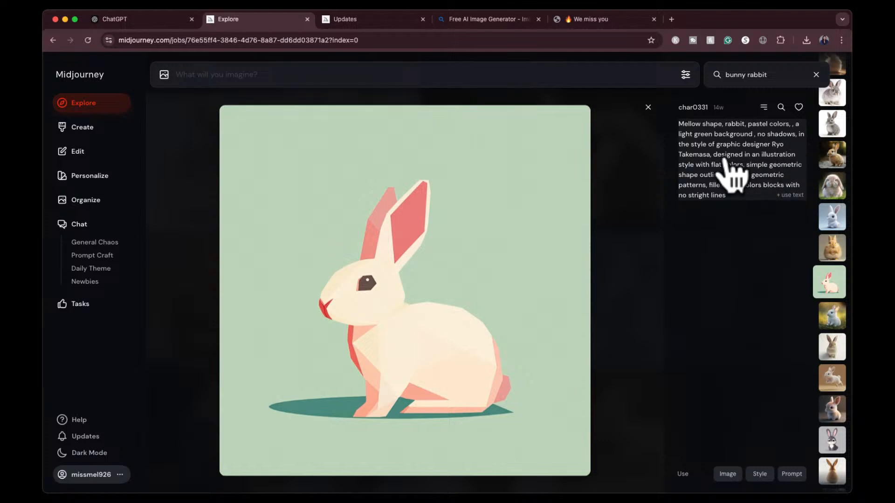
left_click(648, 107)
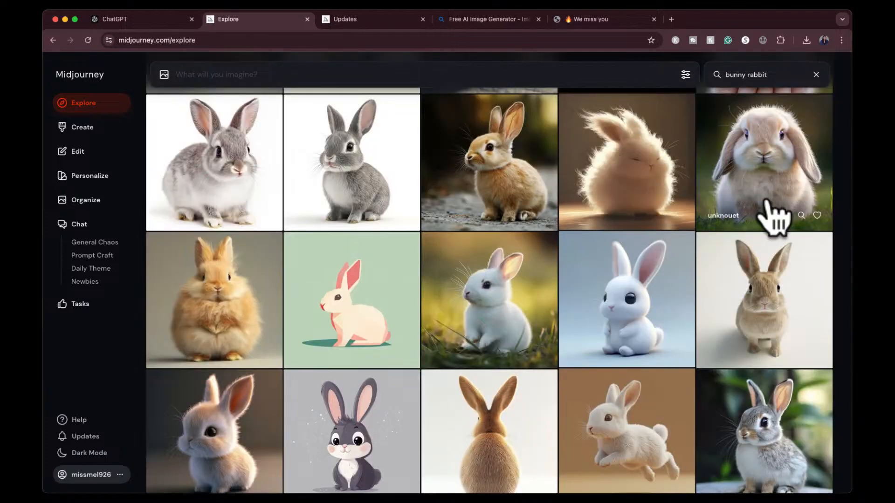
scroll(685, 375, "down", 10)
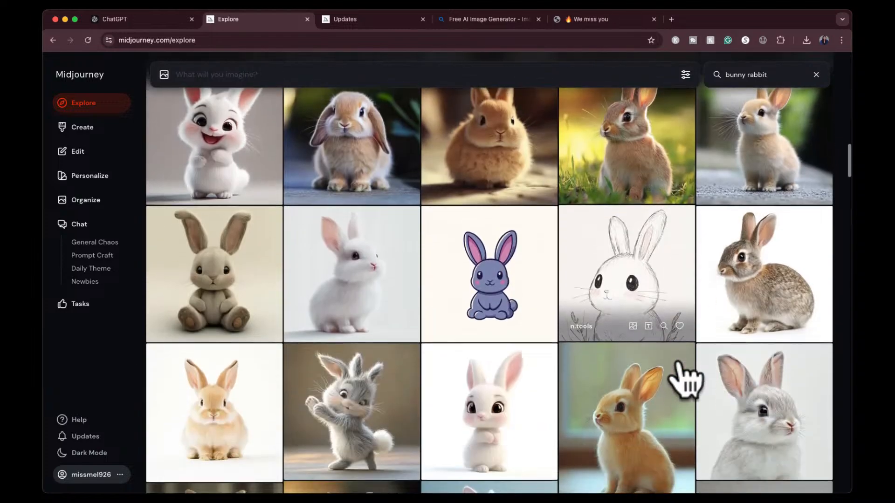
scroll(685, 375, "down", 8)
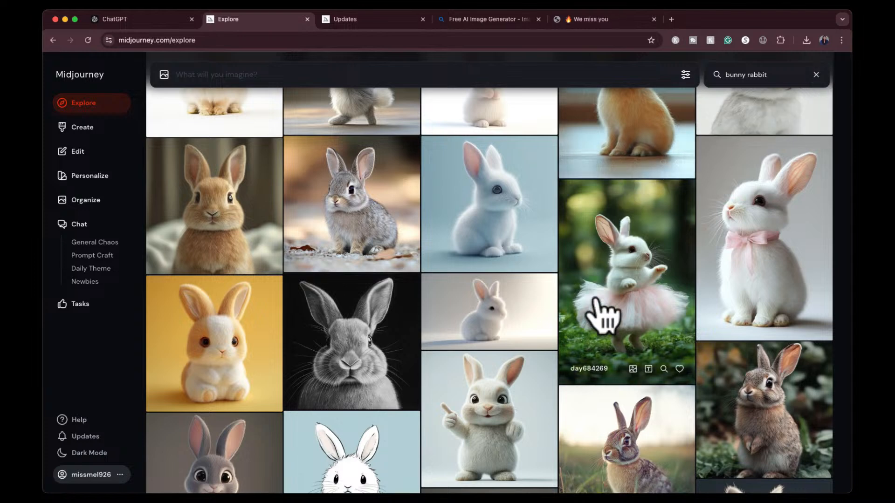
- Find the standing gray 3D cartoon bunny among the rabbit results and reuse its prompt for a new image
scroll(594, 322, "down", 1)
scroll(593, 326, "down", 3)
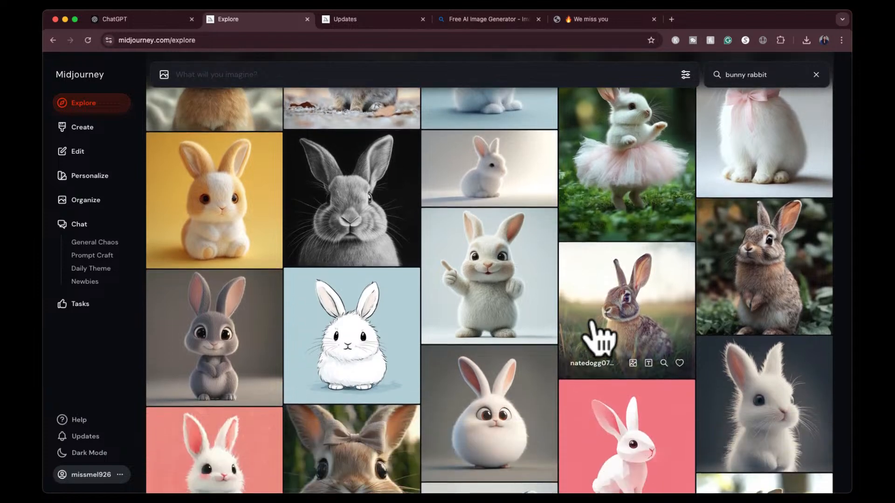
scroll(593, 326, "down", 2)
scroll(597, 336, "down", 1)
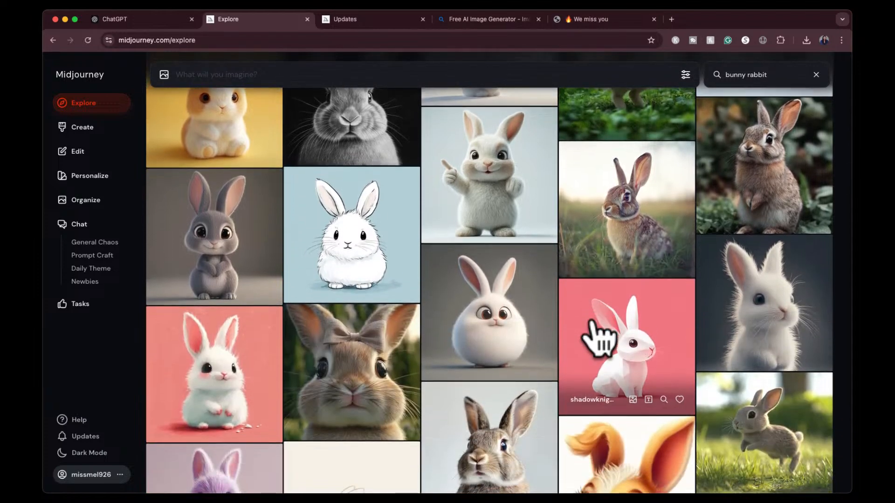
left_click(216, 225)
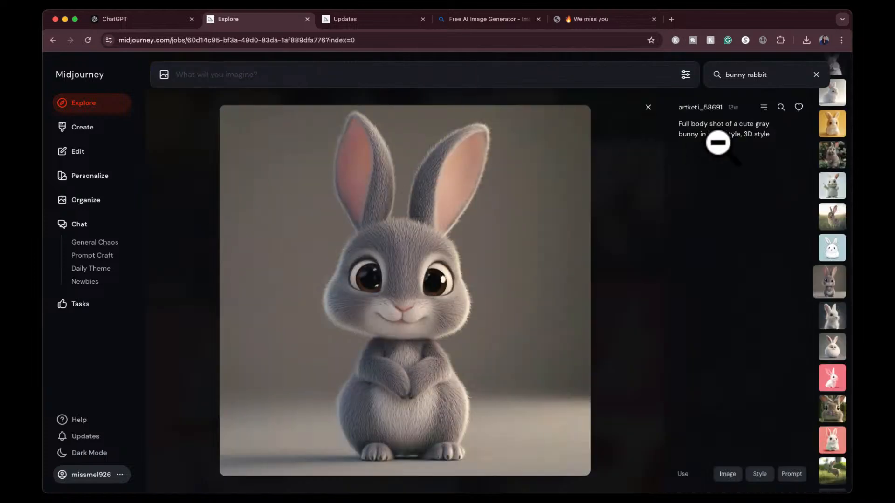
mouse_move(731, 127)
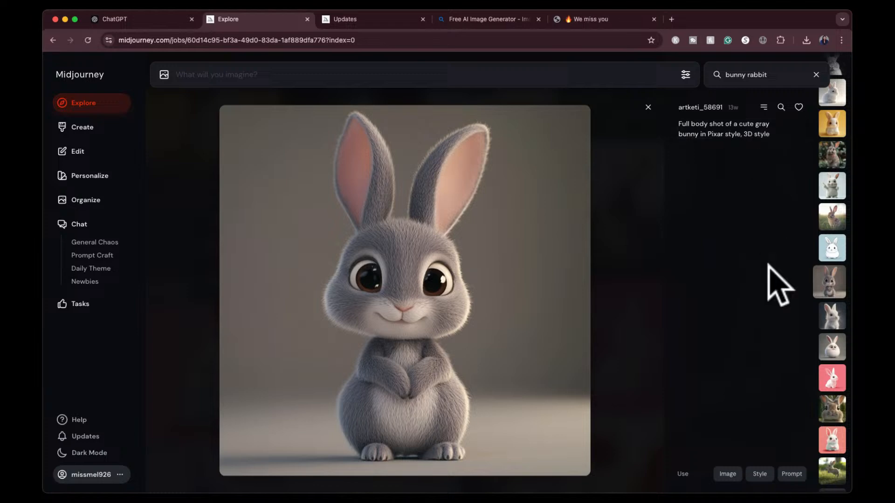
left_click(792, 474)
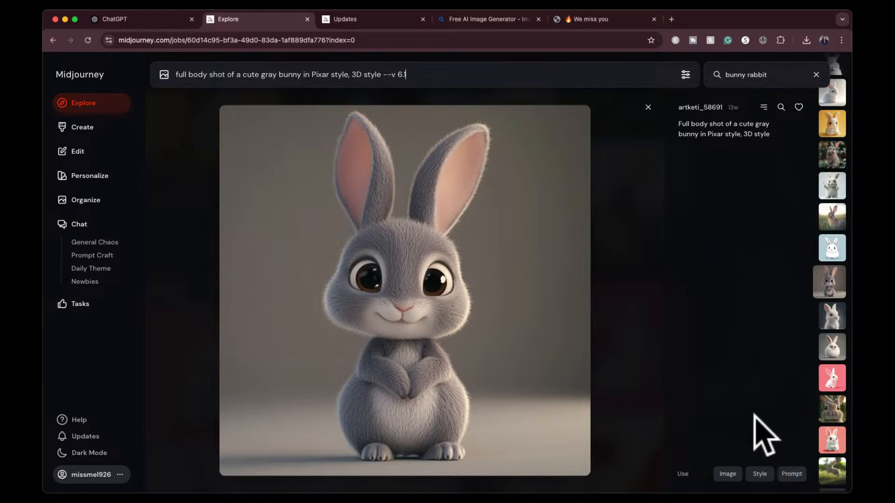
- Set the image size to portrait with a 4:5 ratio and the generation speed to Relax
left_click(685, 75)
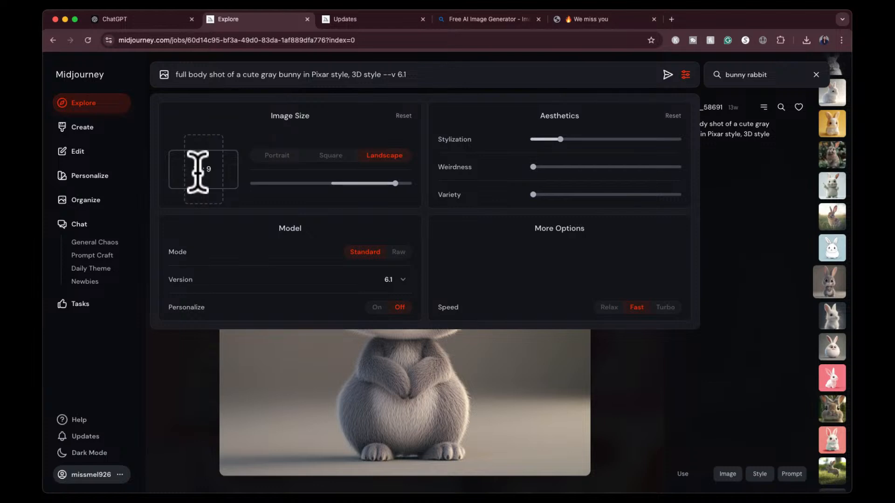
left_click(281, 156)
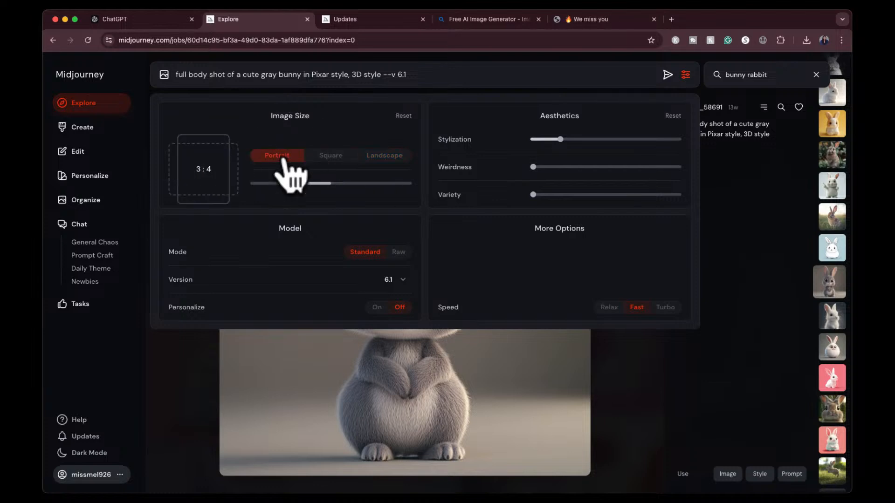
left_click(198, 167)
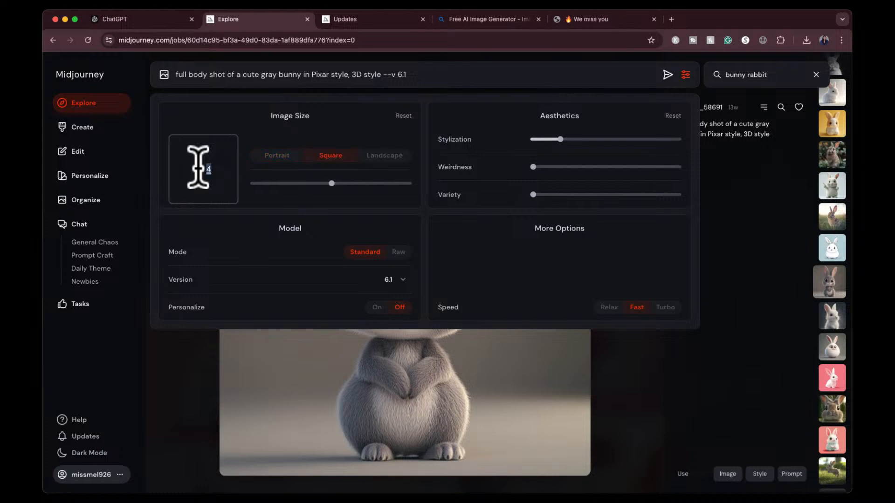
left_click_drag(198, 167, 200, 176)
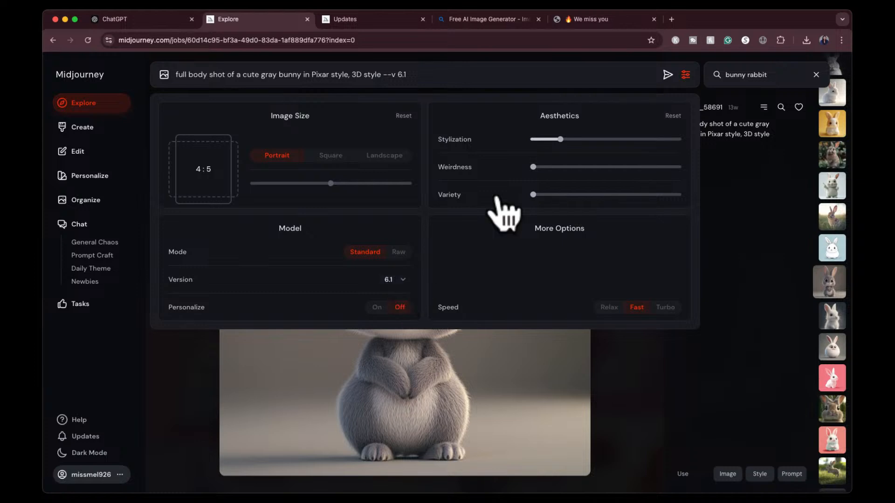
mouse_move(557, 147)
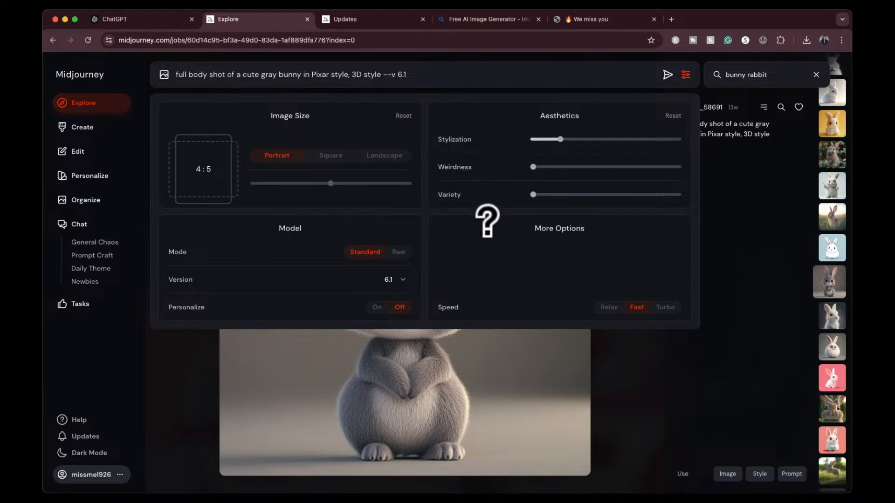
left_click(605, 308)
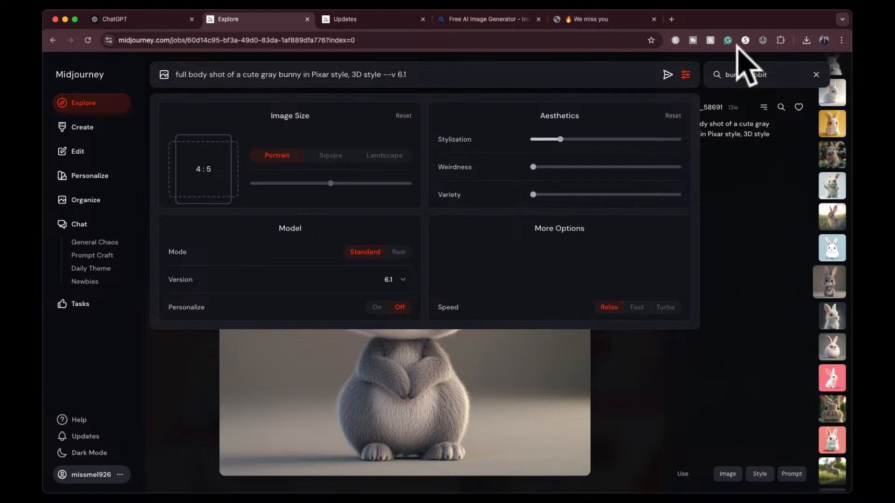
- Generate images from the gray bunny prompt and open the Create page to see them
left_click(685, 74)
left_click(667, 74)
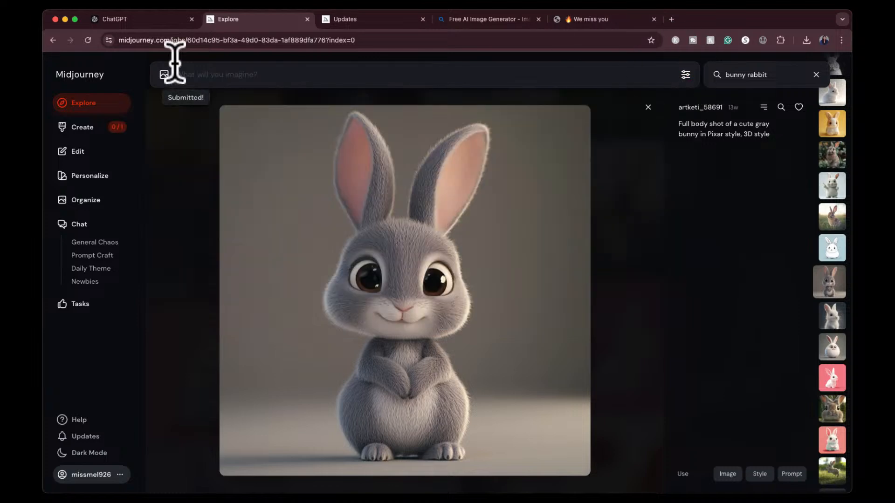
left_click(98, 128)
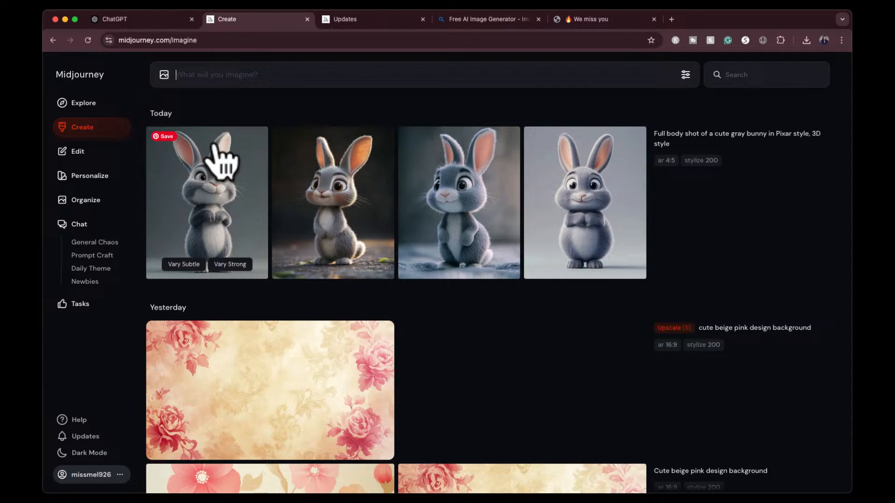
- Review the generation settings, read the explanation of Mode, and switch the model mode to Raw
left_click(689, 83)
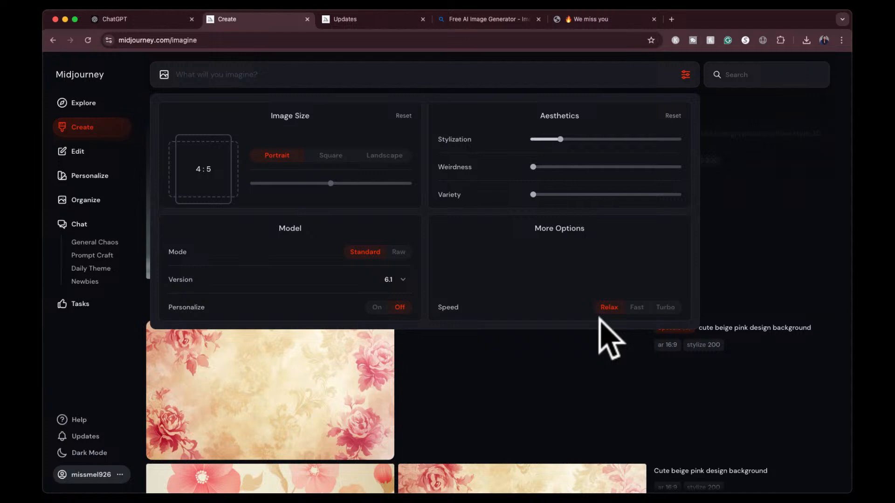
left_click(683, 77)
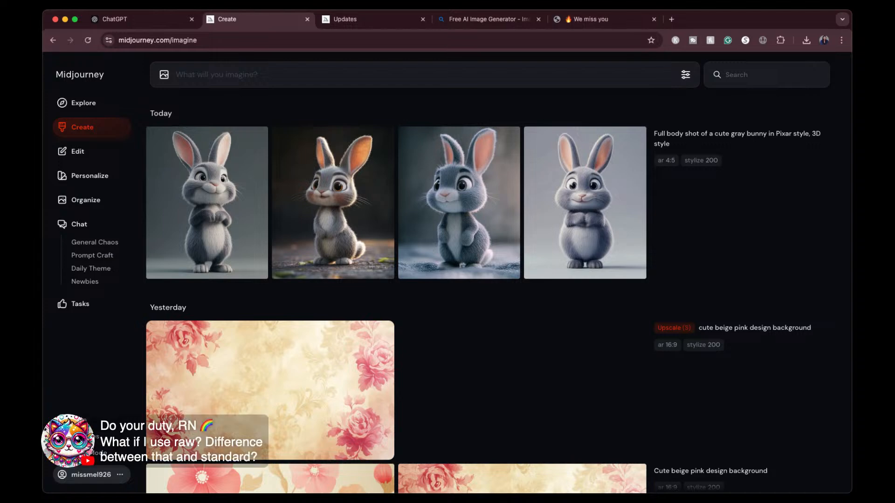
left_click(684, 75)
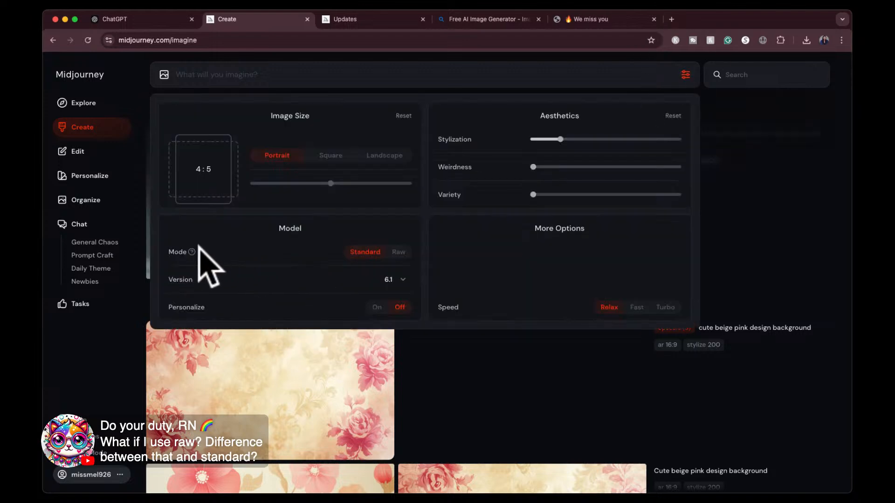
mouse_move(193, 250)
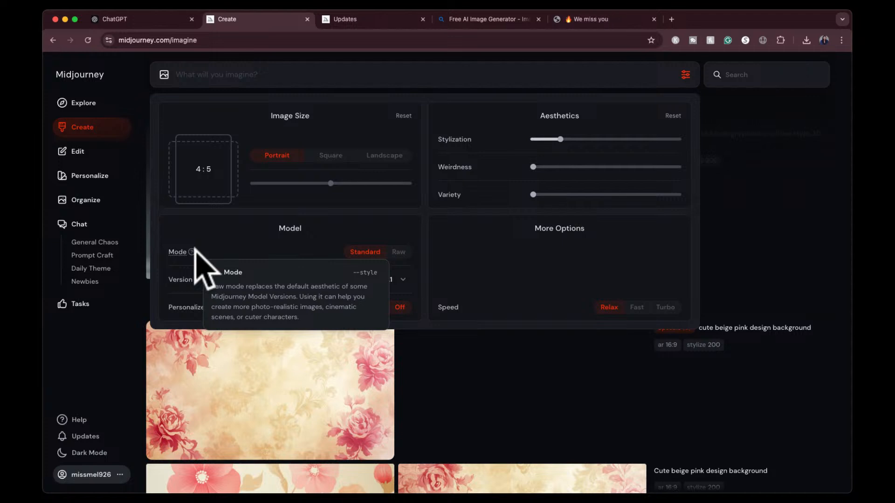
left_click(398, 254)
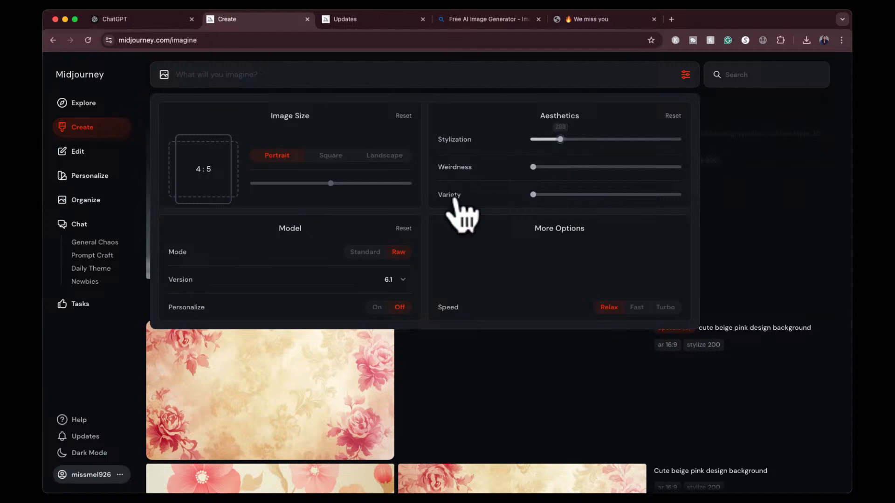
left_click(686, 74)
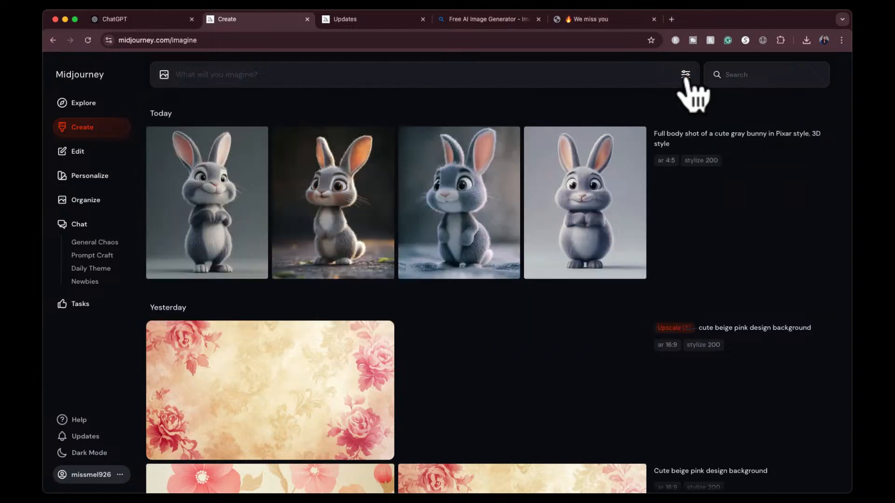
- Check that Raw mode is selected, then reuse the Pixar-style gray bunny prompt to generate a new set
left_click(685, 76)
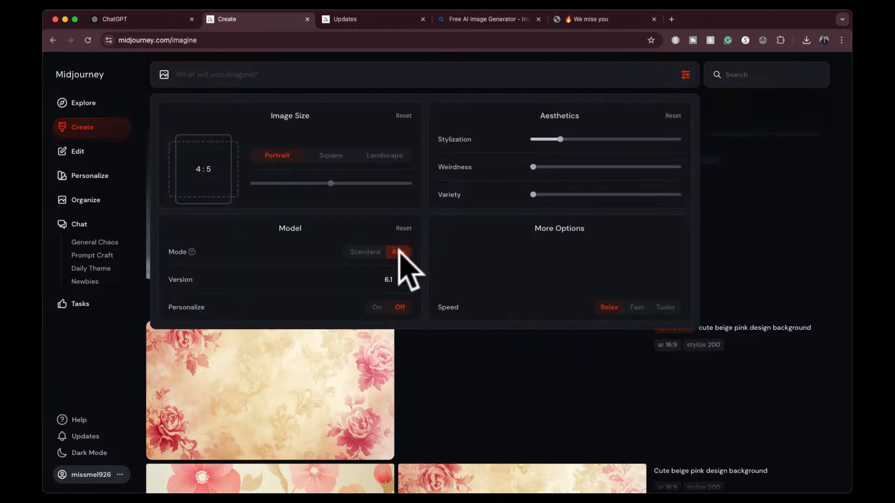
left_click(686, 75)
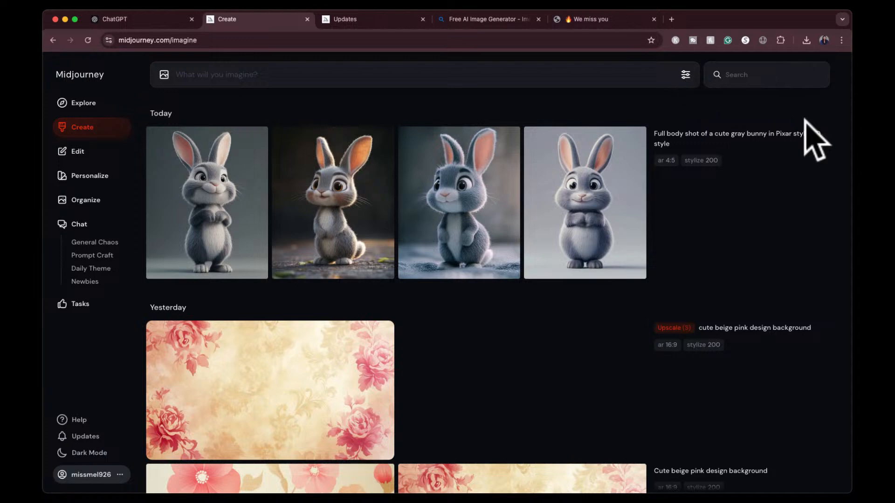
left_click(814, 143)
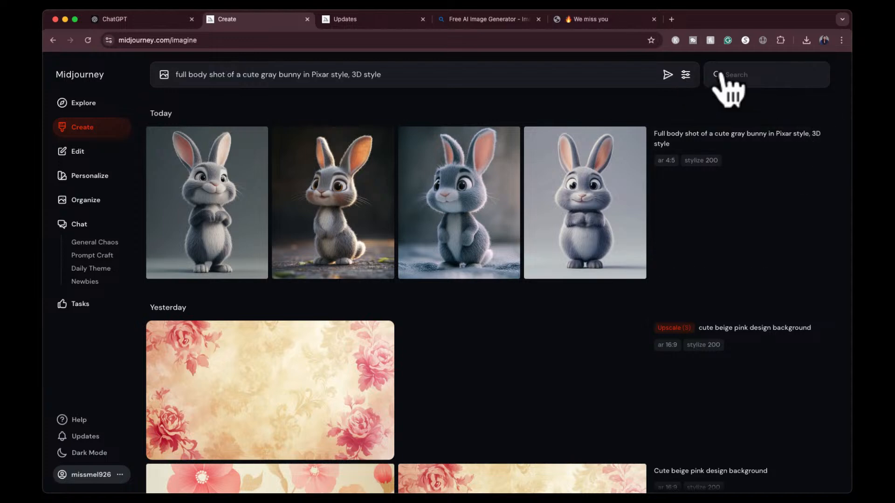
left_click(667, 74)
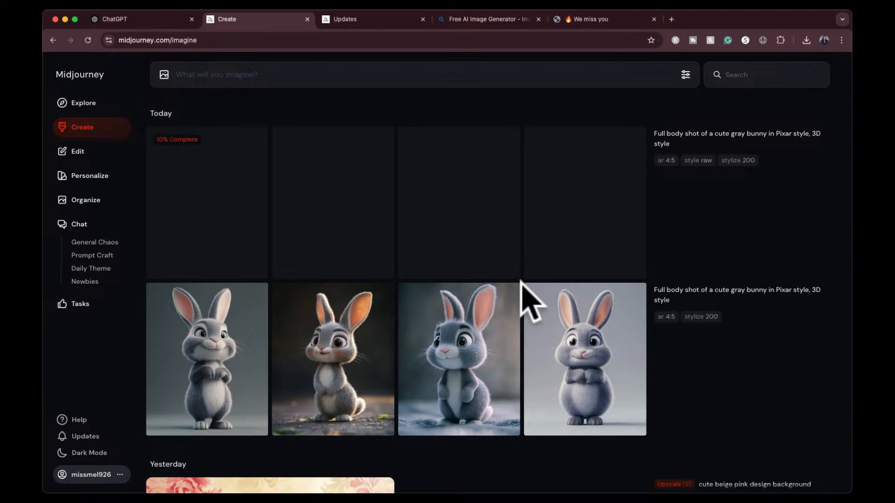
- Compare the standard-mode bunnies with the raw-mode bunny on the teal background by viewing them enlarged
scroll(528, 368, "down", 1)
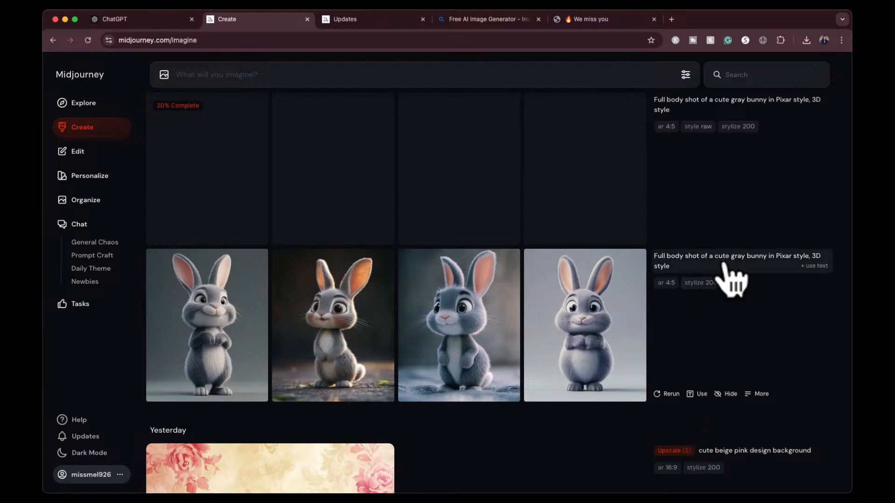
left_click(562, 330)
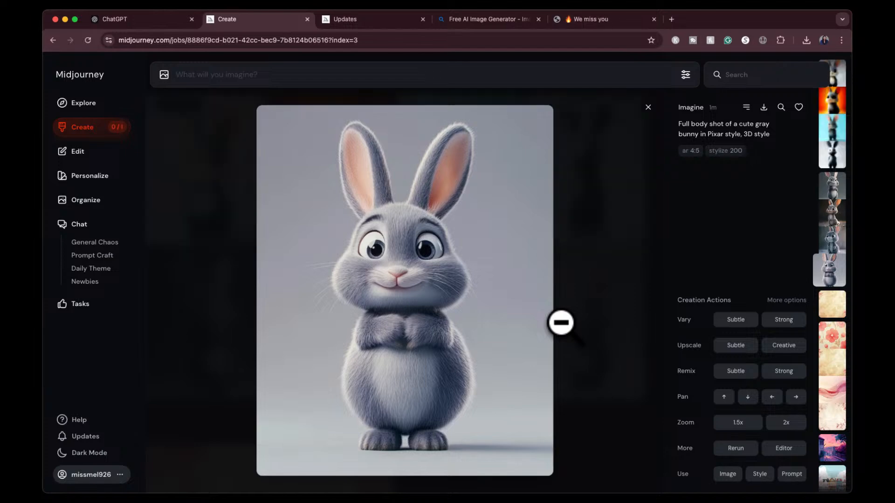
key("Up")
key("Up")
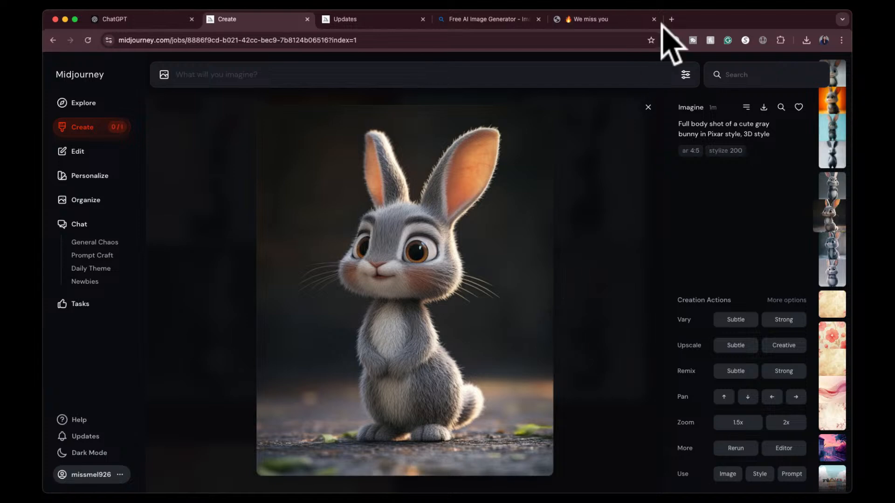
left_click(648, 107)
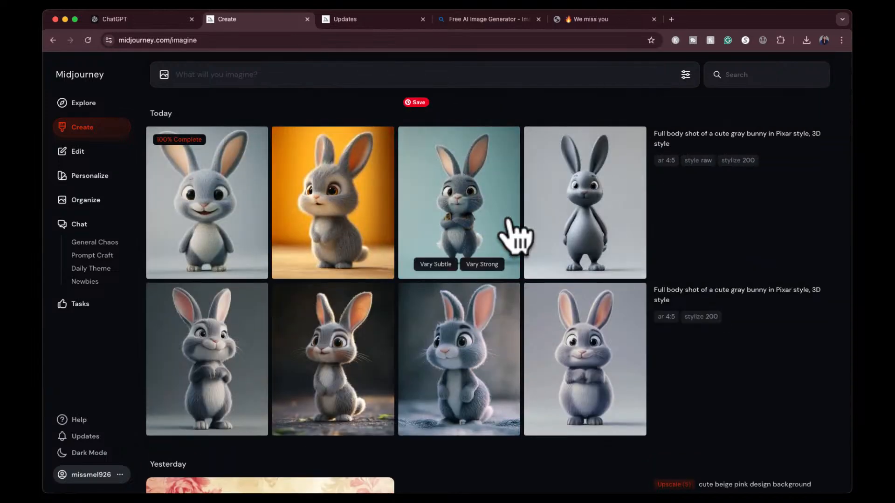
left_click(499, 200)
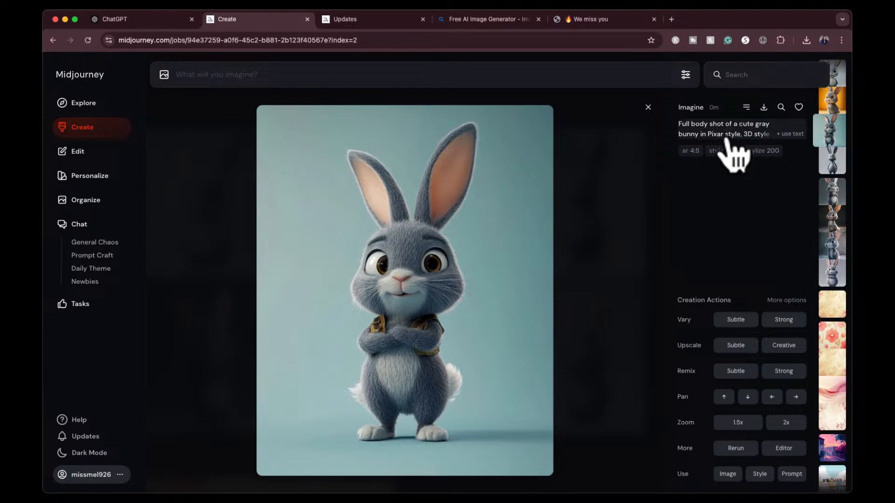
left_click(647, 107)
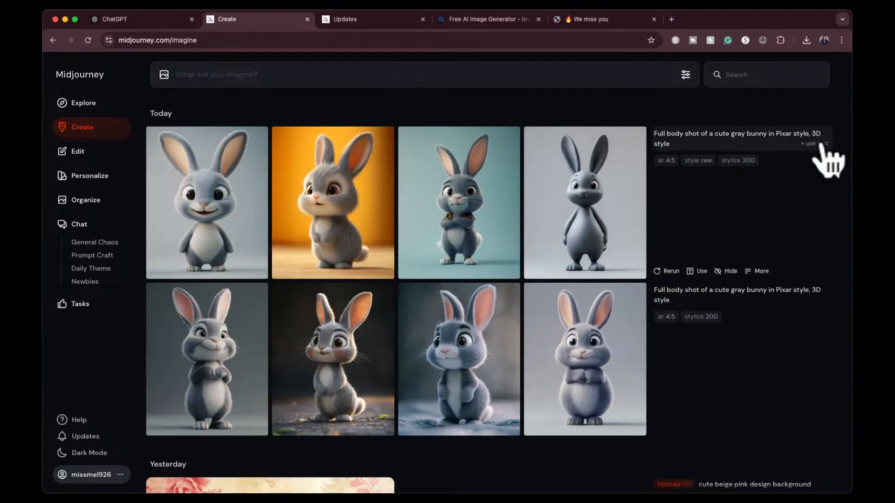
- Reuse the raw bunny prompt without "in Pixar style, 3D style" and generate "full body shot of a cute gray bunny"
left_click(822, 140)
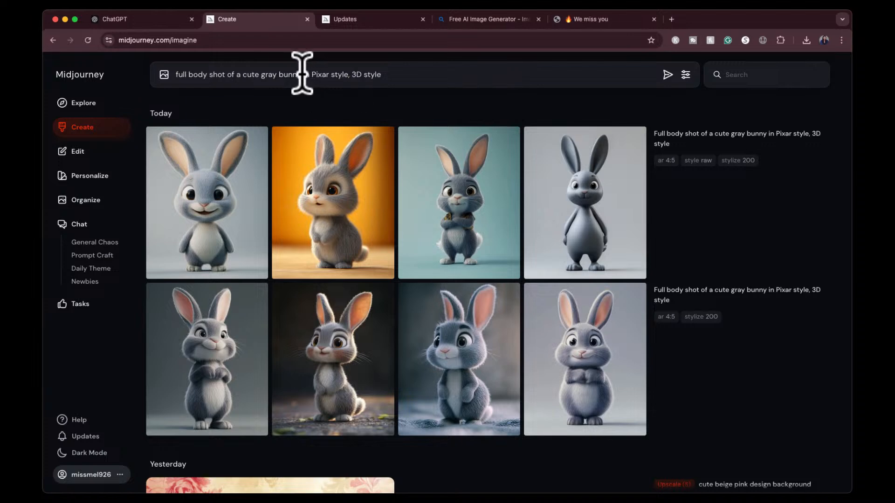
left_click_drag(302, 75, 419, 76)
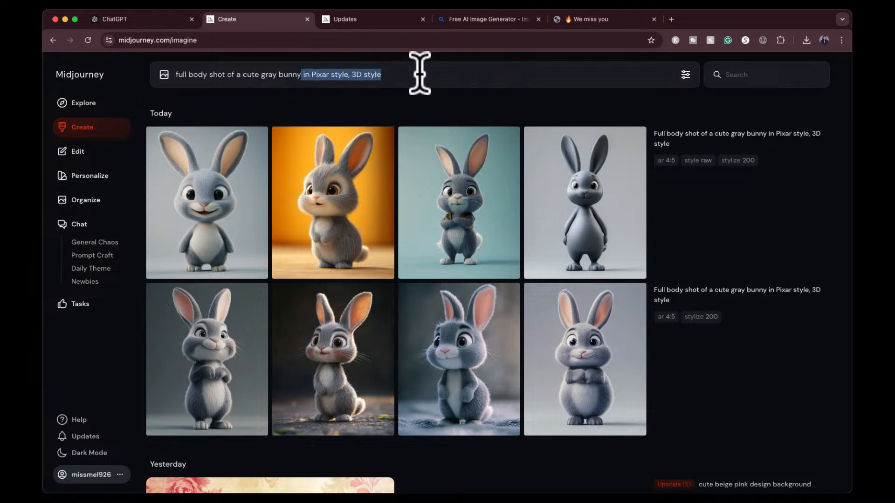
key("BackSpace")
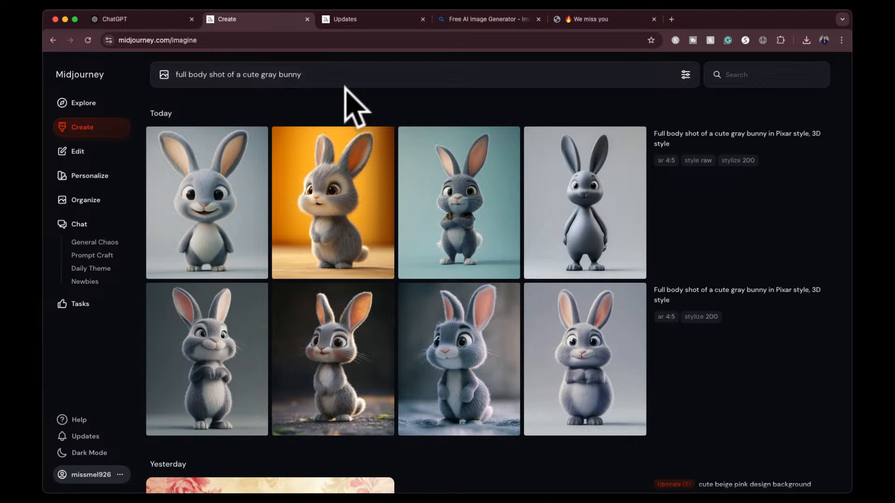
left_click(685, 76)
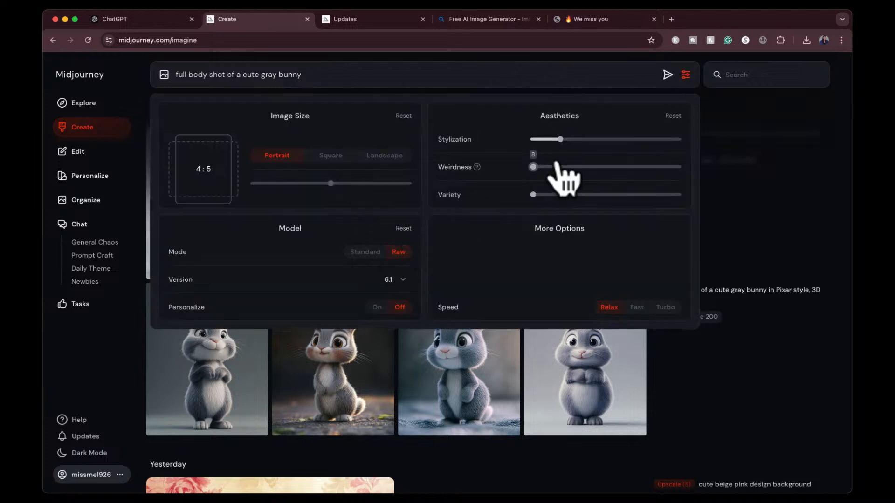
left_click(667, 76)
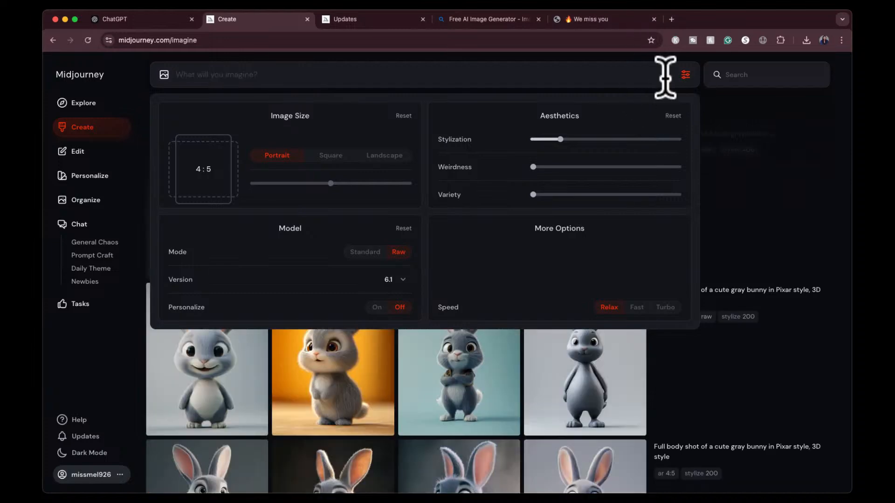
left_click(625, 70)
left_click(758, 114)
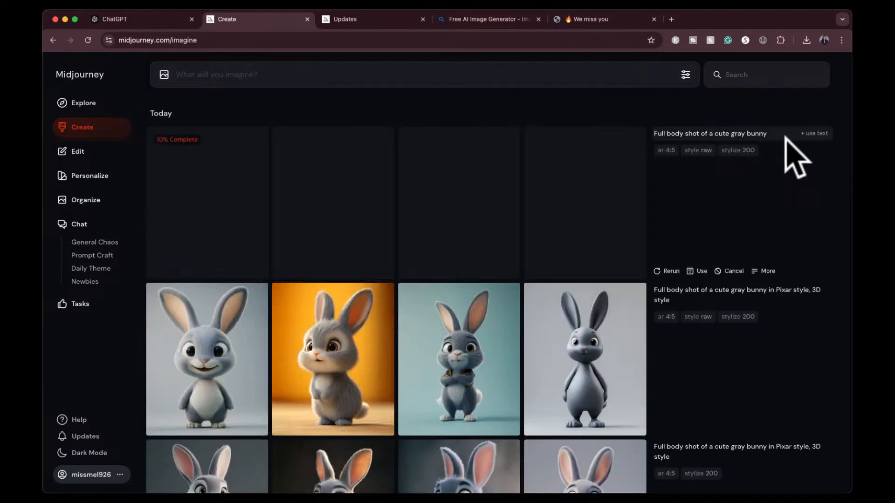
- Reuse the prompt "full body shot of a cute gray bunny", switch the model mode to Standard, and generate a new set
left_click(811, 136)
left_click(685, 75)
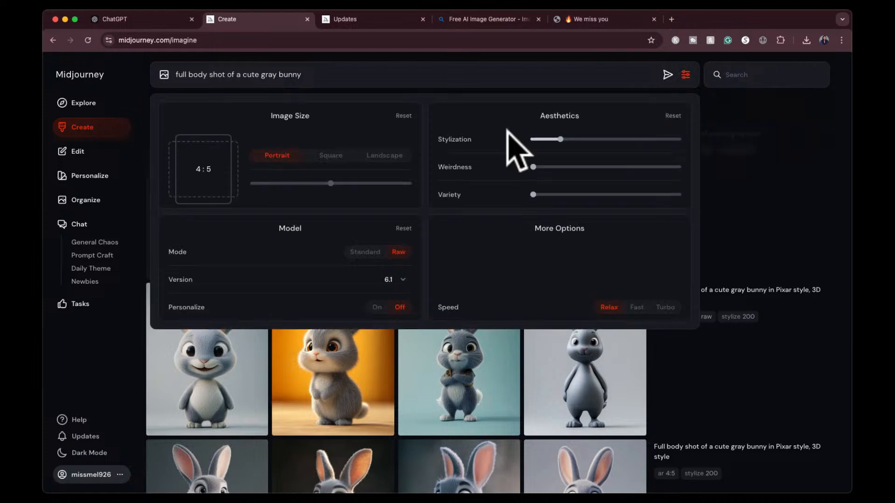
left_click(368, 252)
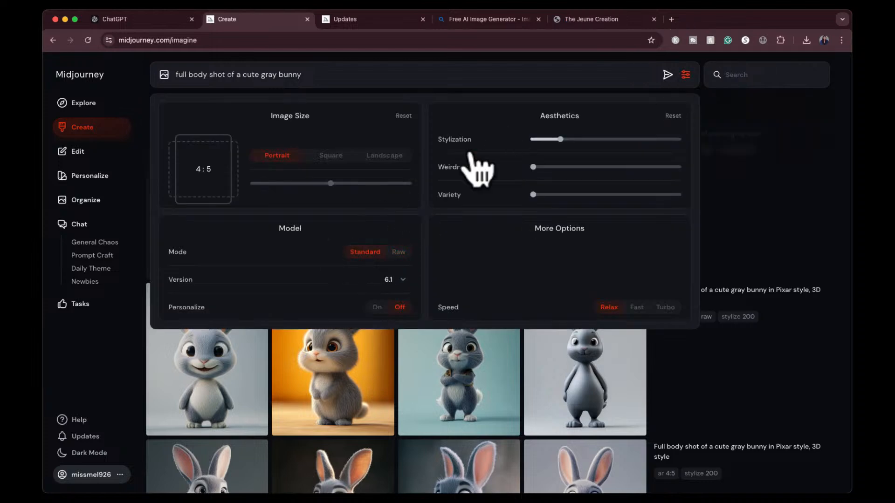
left_click(666, 75)
left_click(747, 118)
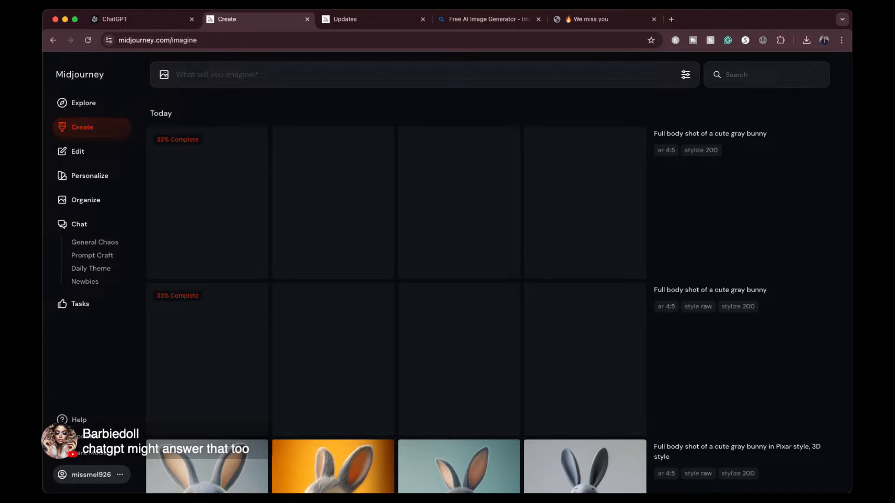
- Switch to ChatGPT and ask "what is the difference between raw mode and standard mode in midjourney?"
left_click(164, 19)
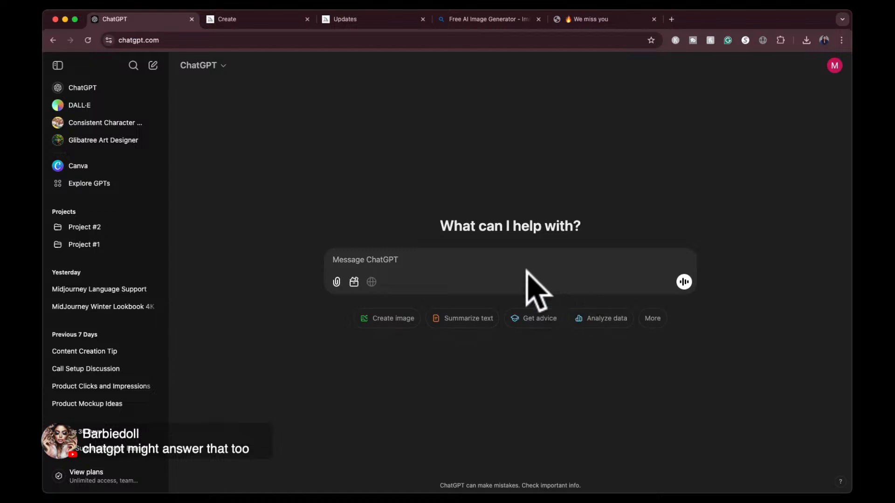
type("what is the ")
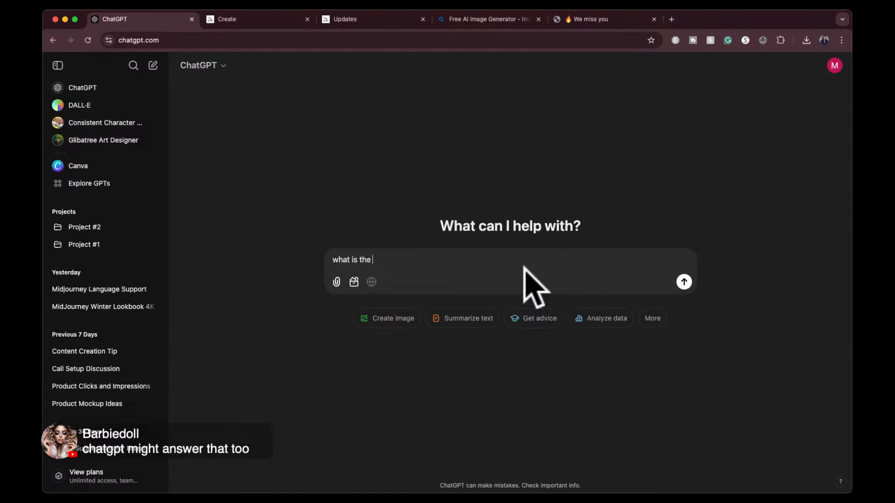
type("differe")
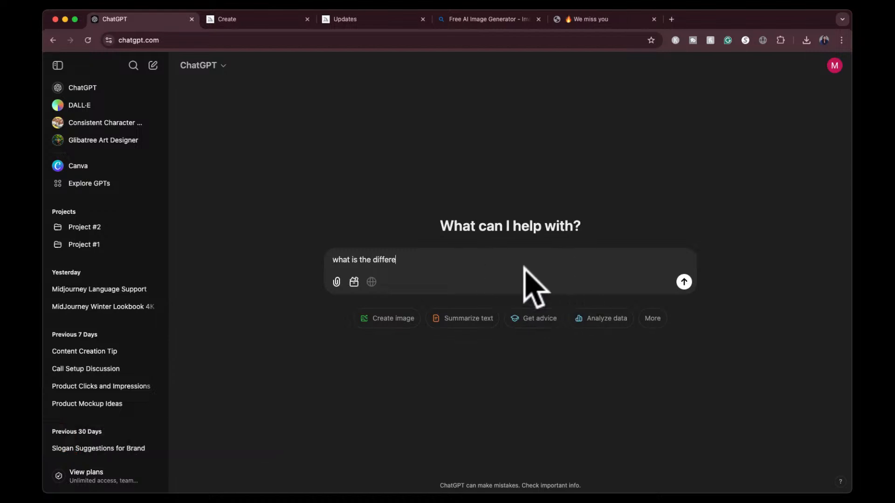
type("nce between raw mode and ")
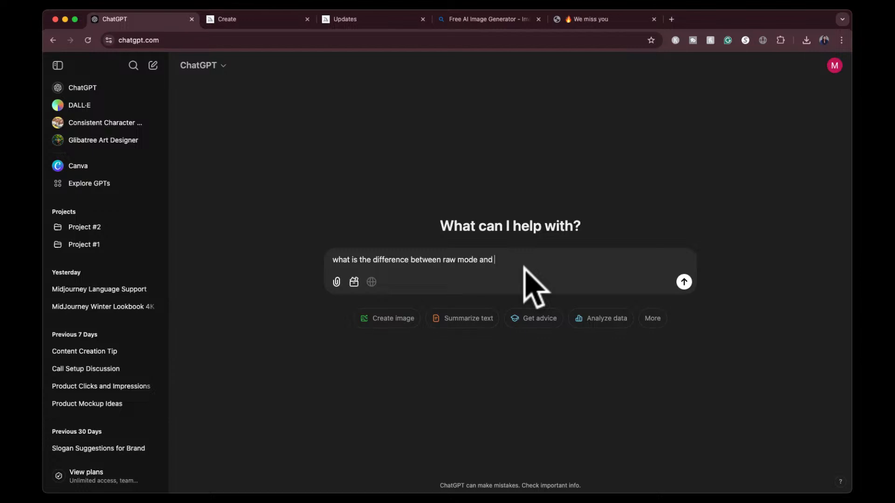
type("standard mode in midjourney?")
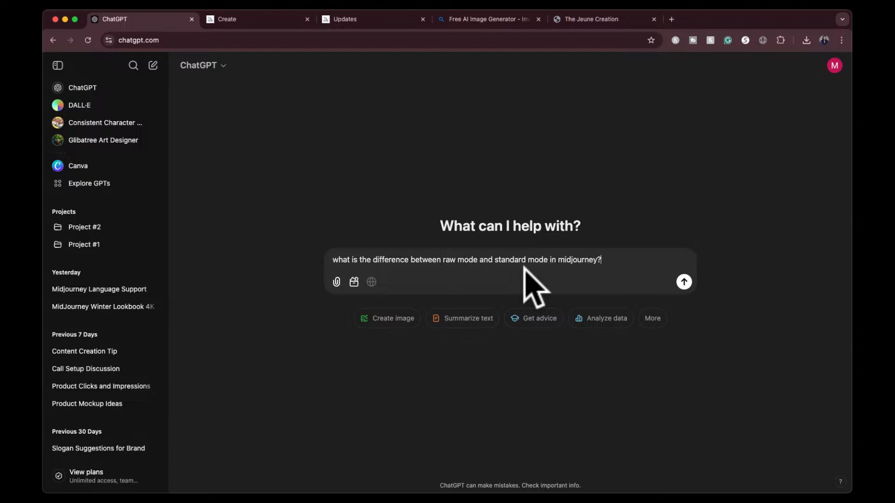
key("Return")
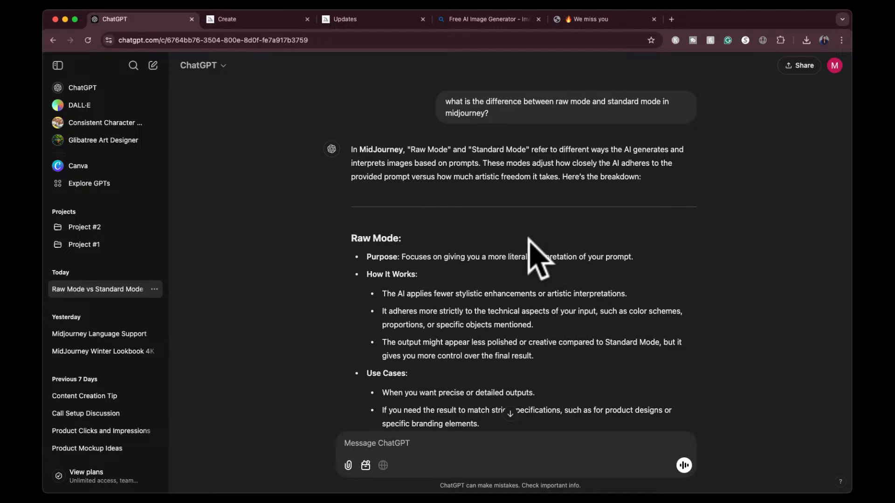
- Read the answer's sections on Raw Mode, Standard Mode, Key Differences and Choosing the Right Mode
scroll(528, 238, "down", 2)
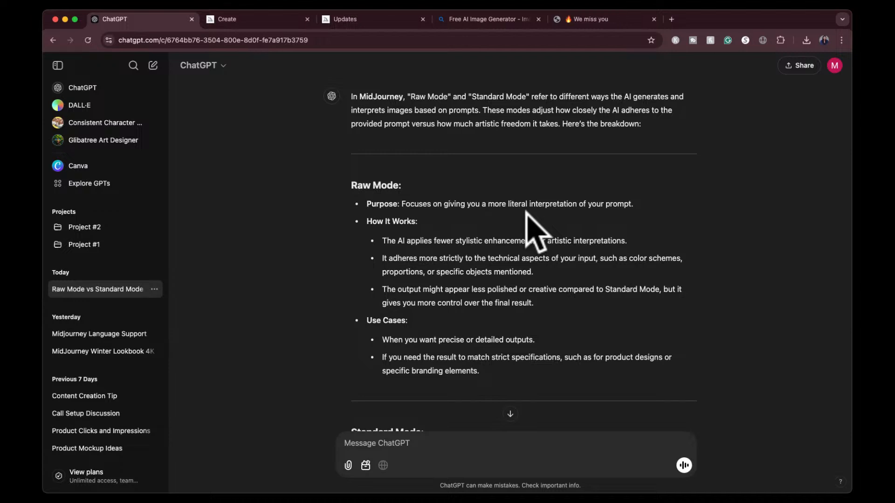
scroll(521, 261, "down", 3)
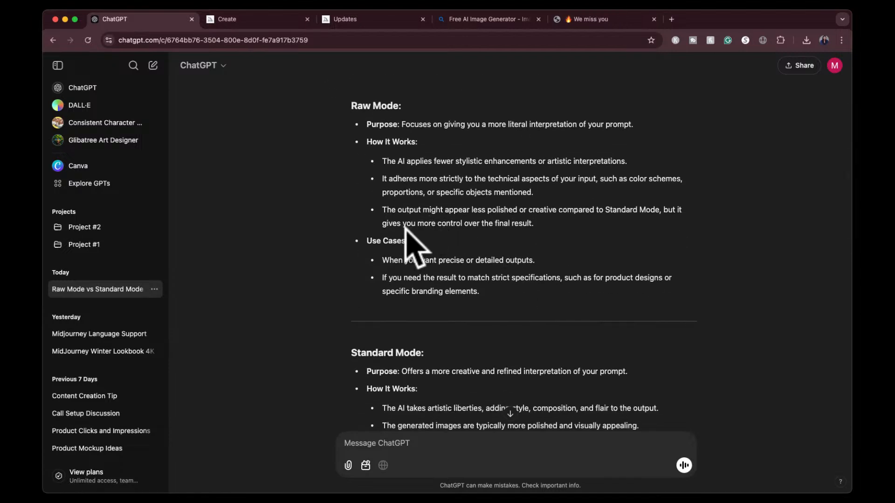
scroll(439, 271, "down", 3)
scroll(440, 275, "down", 3)
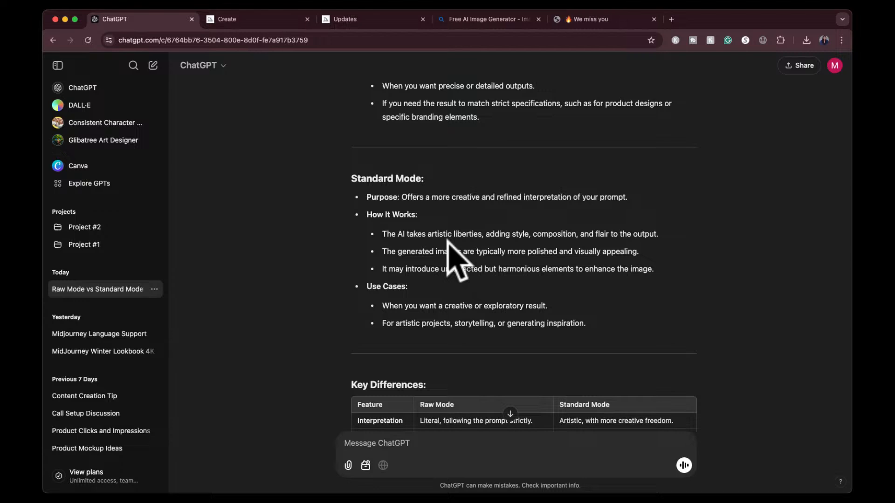
scroll(447, 240, "down", 5)
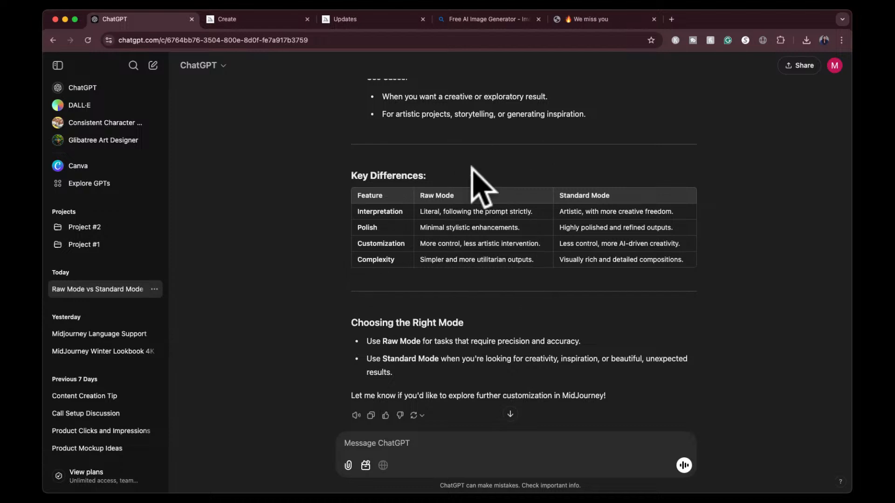
scroll(569, 317, "down", 1)
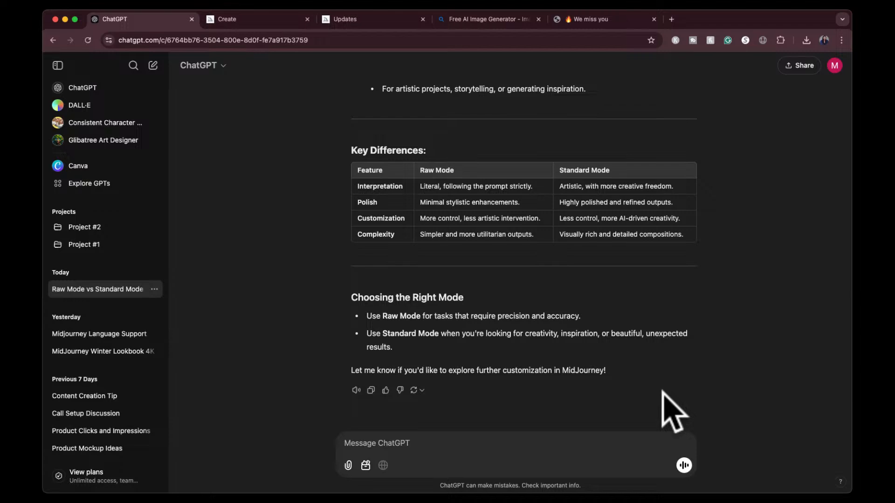
- Switch back to Midjourney and view the standard-mode bunny sitting in the snow enlarged
left_click(278, 23)
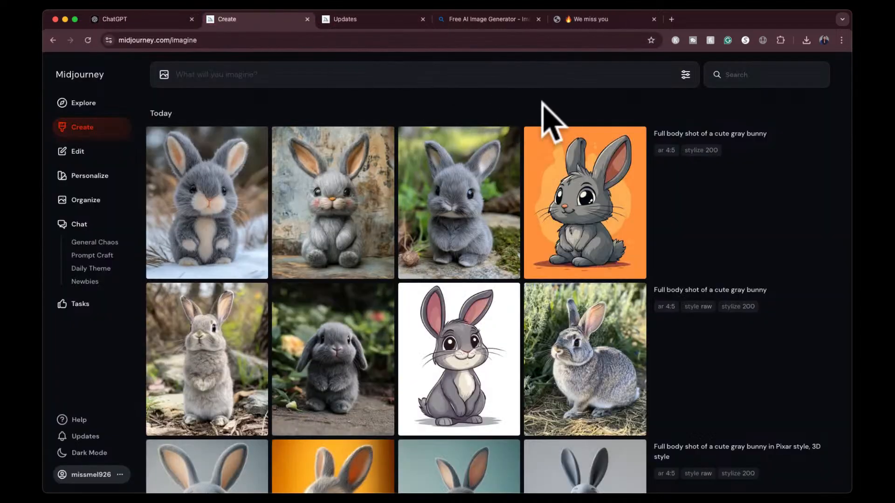
left_click(236, 175)
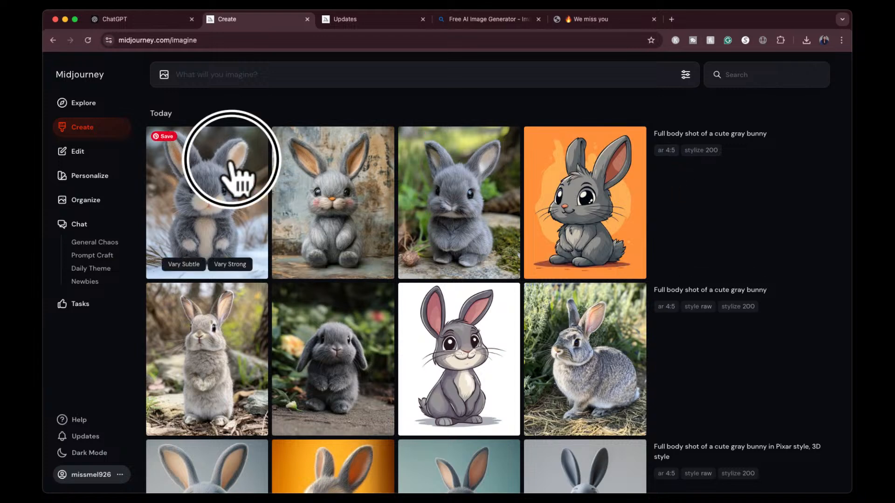
left_click(685, 74)
left_click(685, 75)
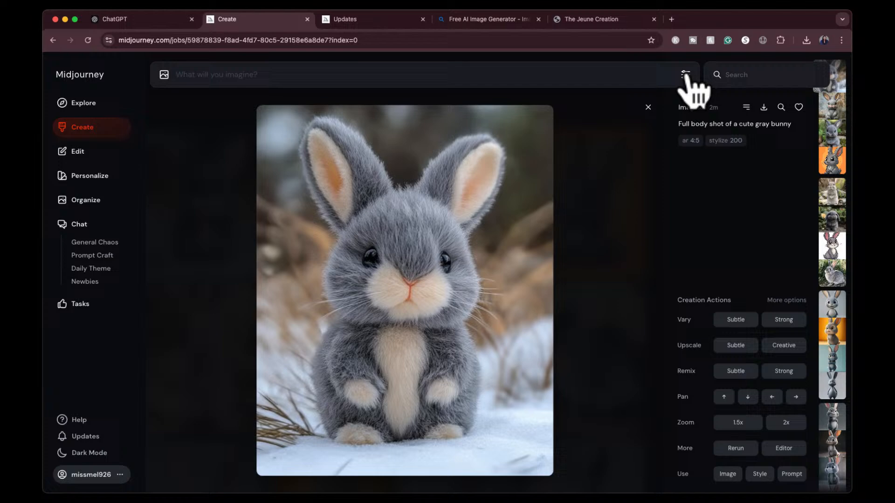
left_click(647, 107)
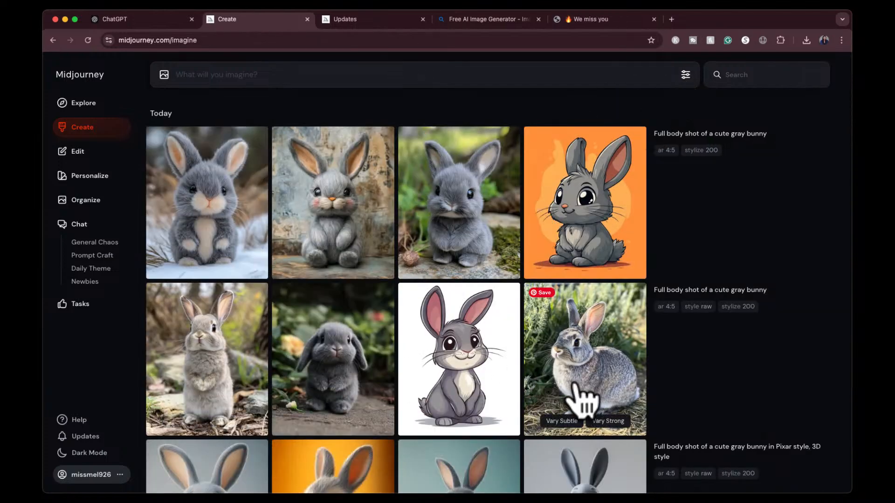
- View each of the four raw-mode gray bunnies enlarged: the lop-eared, the grass-side, the standing and the cartoon one
left_click_drag(708, 307, 615, 392)
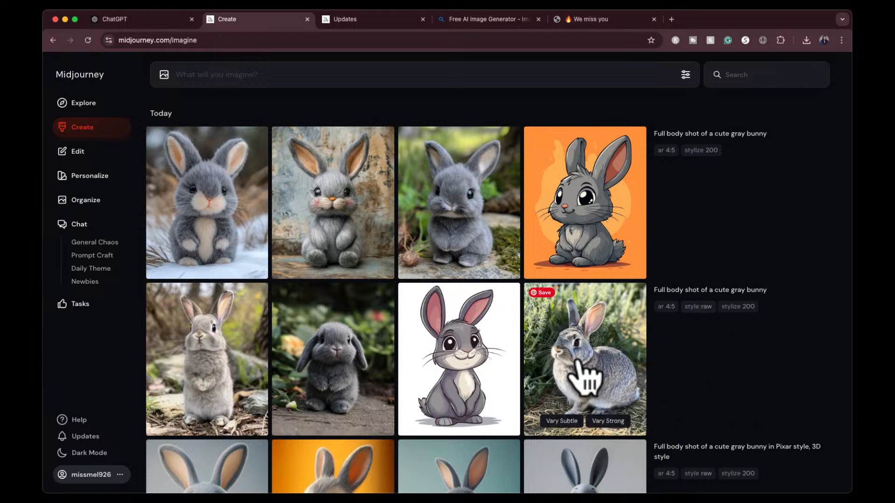
left_click(364, 387)
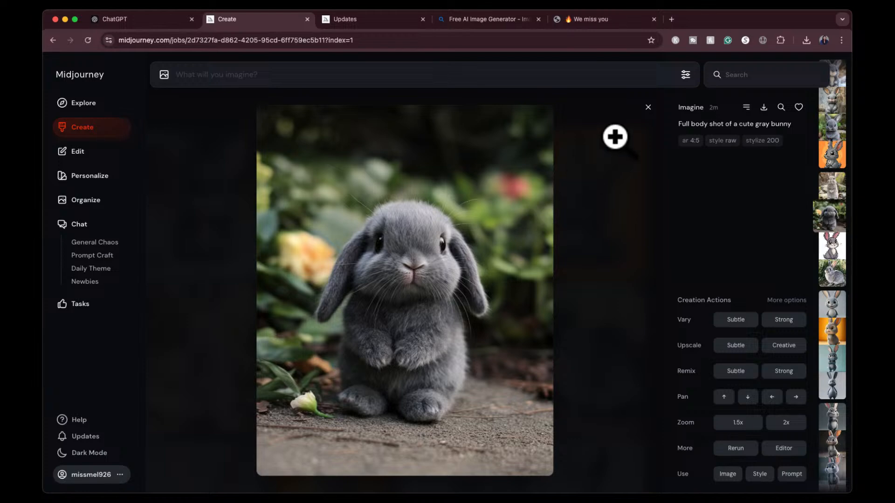
left_click(647, 107)
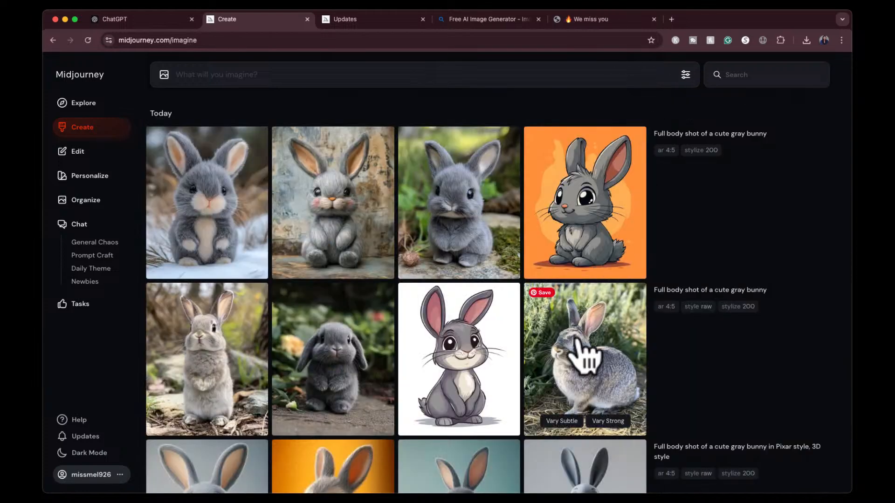
left_click(582, 357)
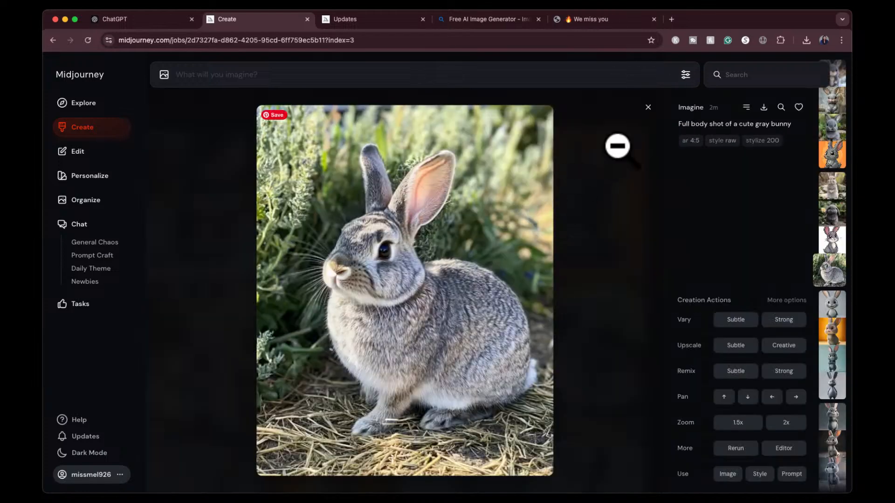
left_click(647, 108)
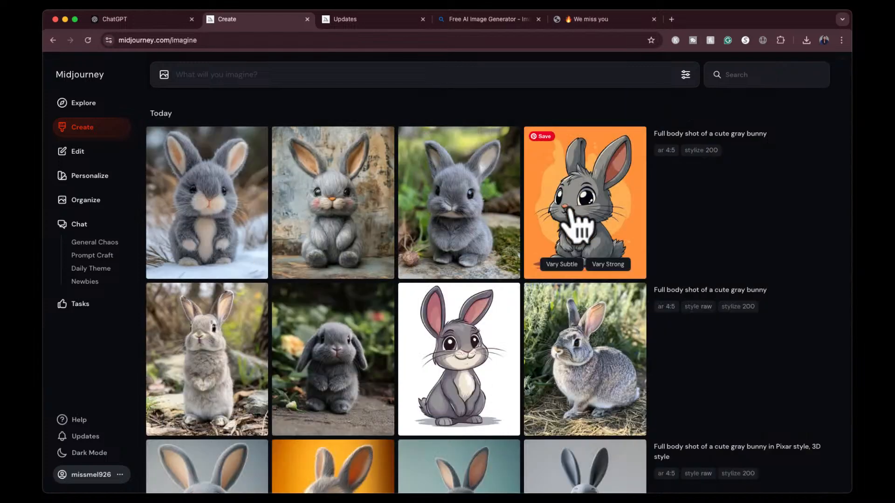
left_click(205, 362)
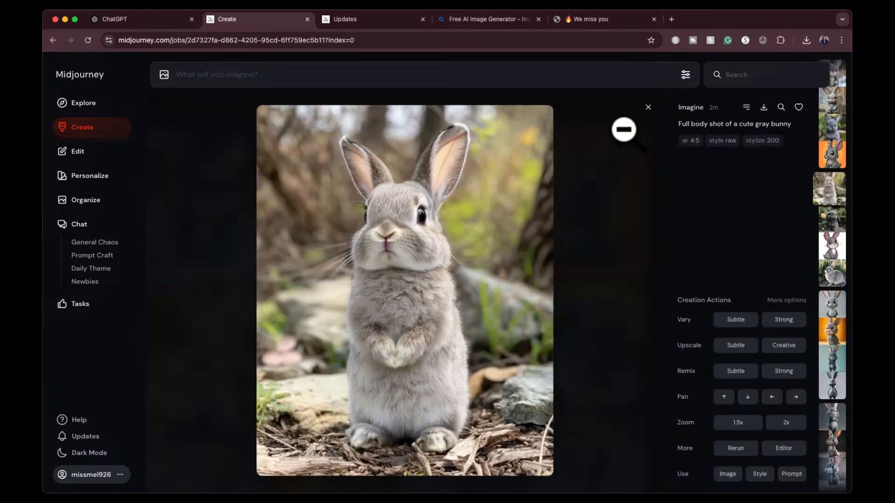
left_click(649, 107)
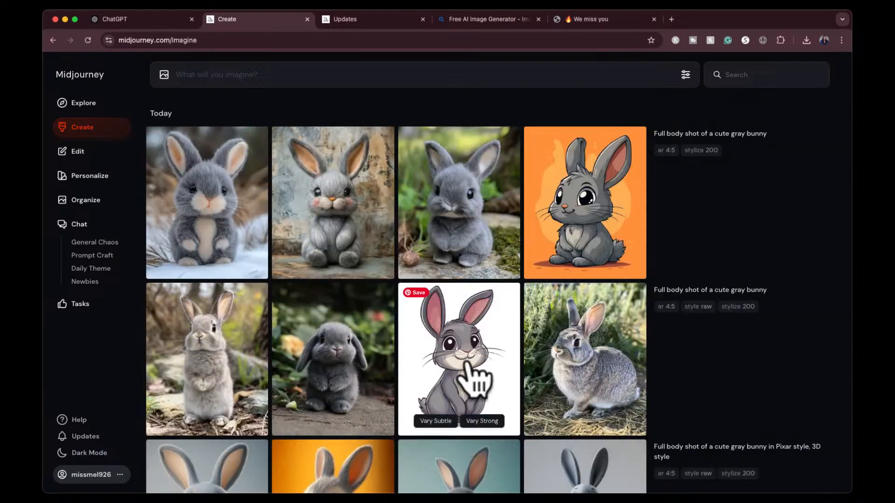
left_click(474, 331)
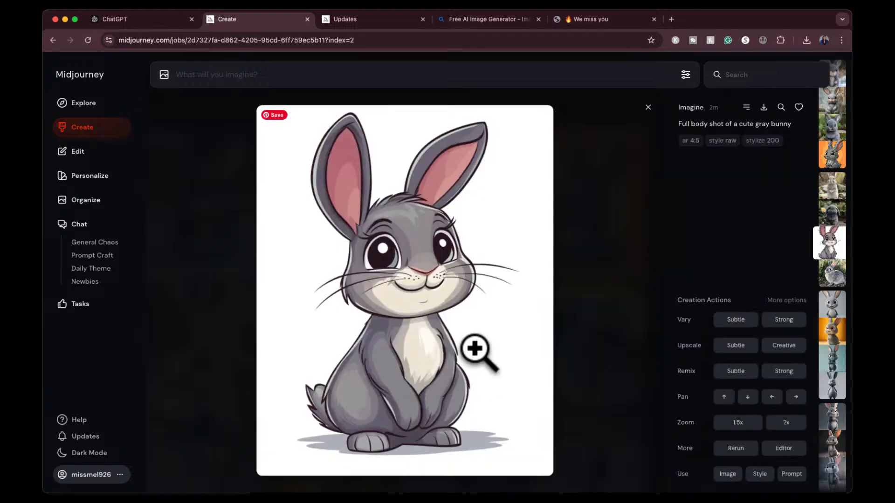
left_click(648, 107)
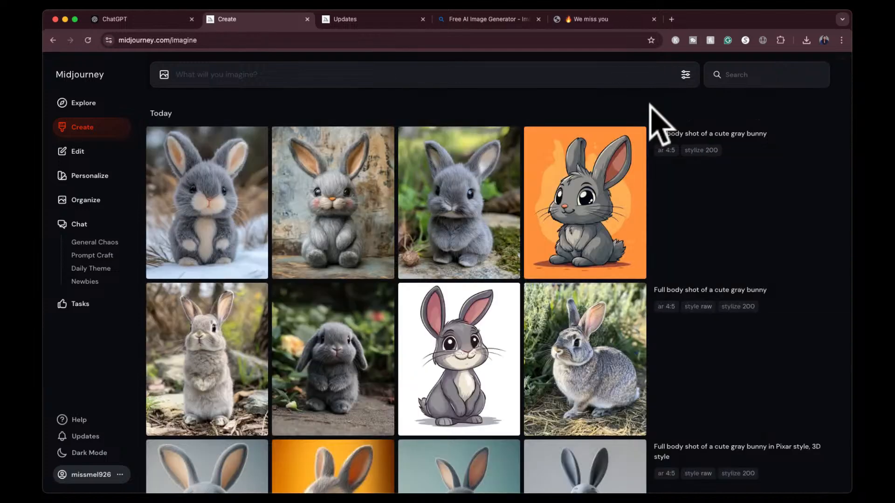
- Rerun the raw-mode gray bunny prompt for another set, and browse the Explore gallery before returning to the created images
mouse_move(700, 421)
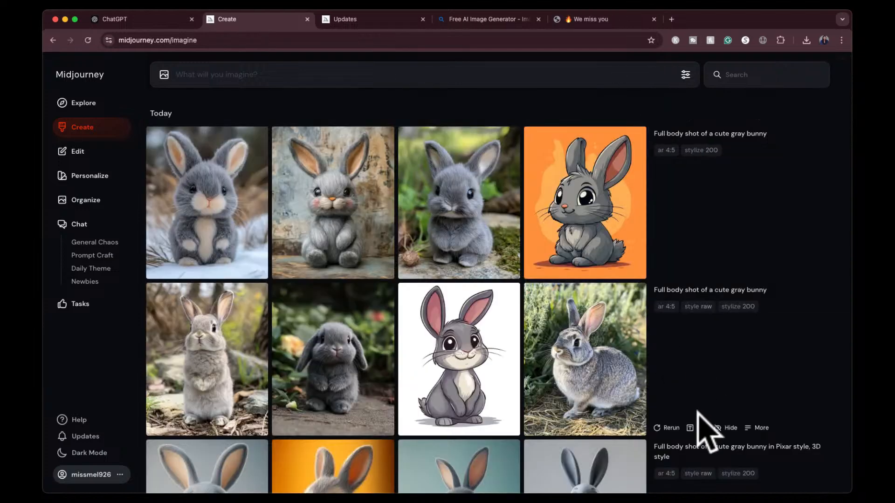
left_click(664, 428)
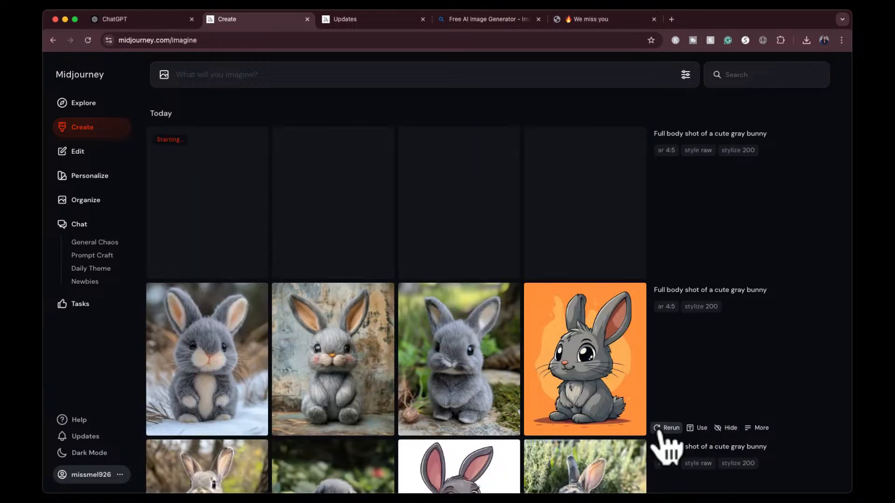
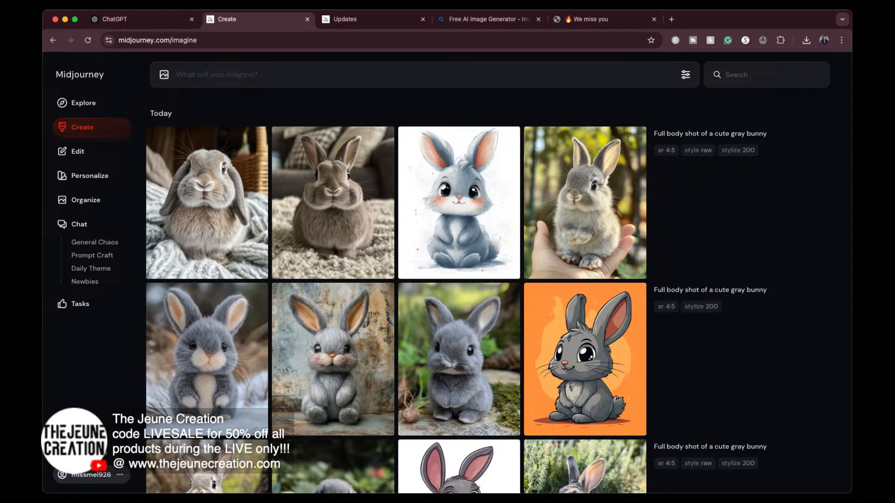
left_click(84, 103)
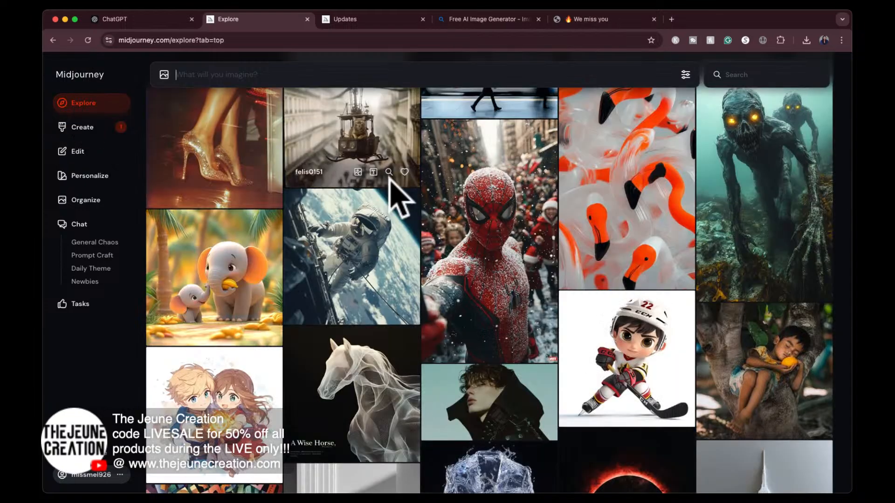
scroll(394, 187, "down", 10)
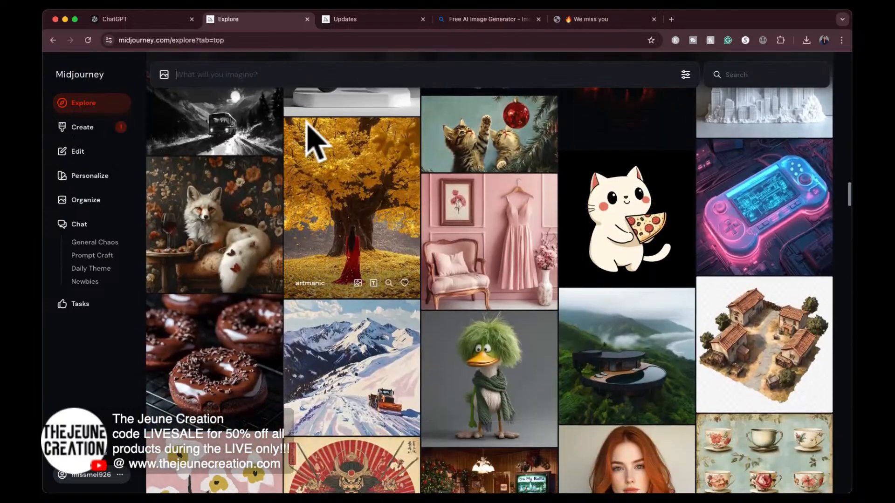
left_click(84, 128)
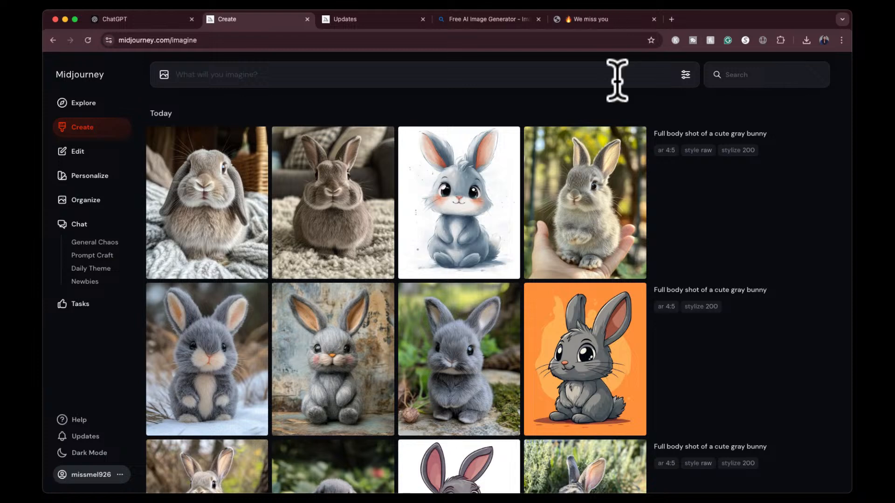
- Search Google Images in a new browser tab for "successful black woman"
left_click(671, 19)
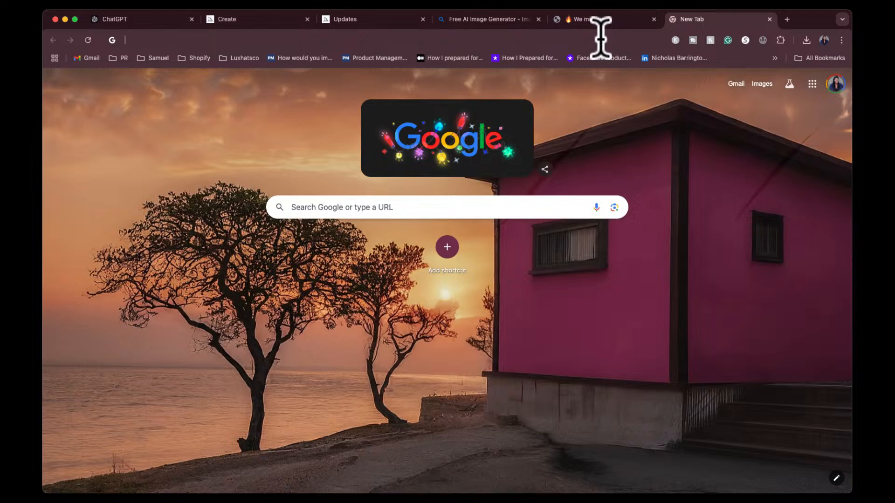
left_click(686, 96)
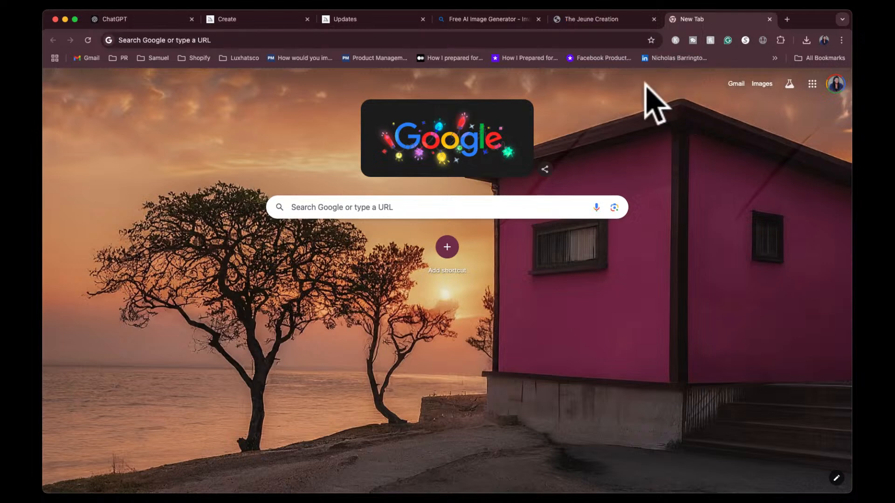
left_click(444, 40)
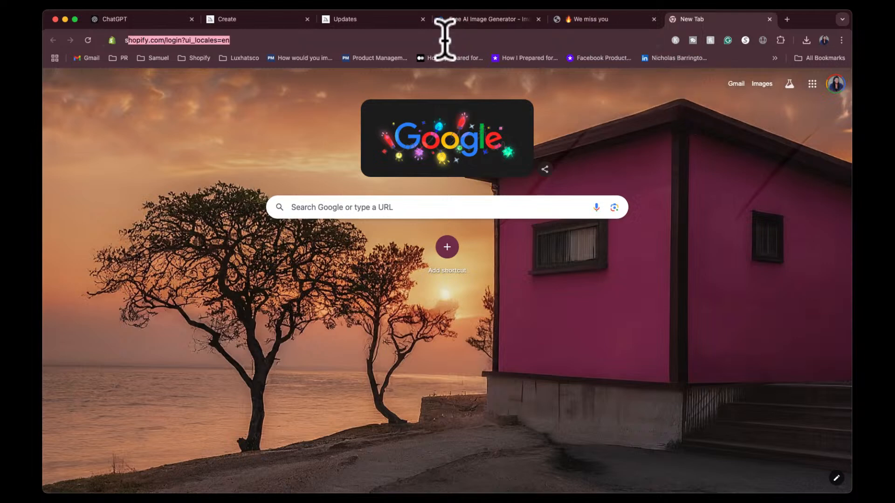
type("successful black woman")
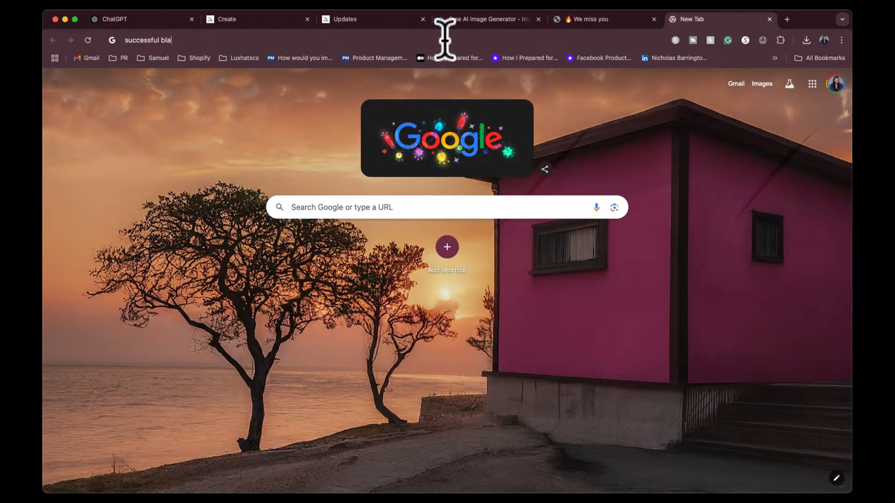
key("Return")
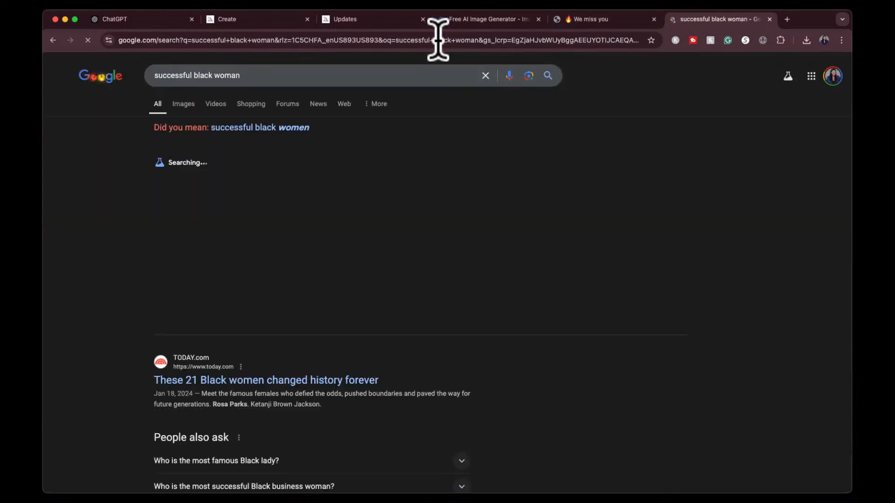
left_click(184, 105)
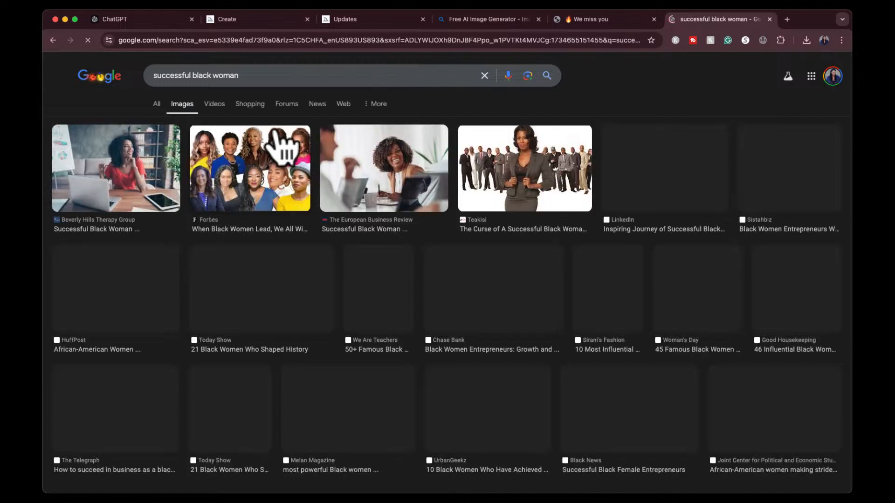
scroll(409, 303, "down", 2)
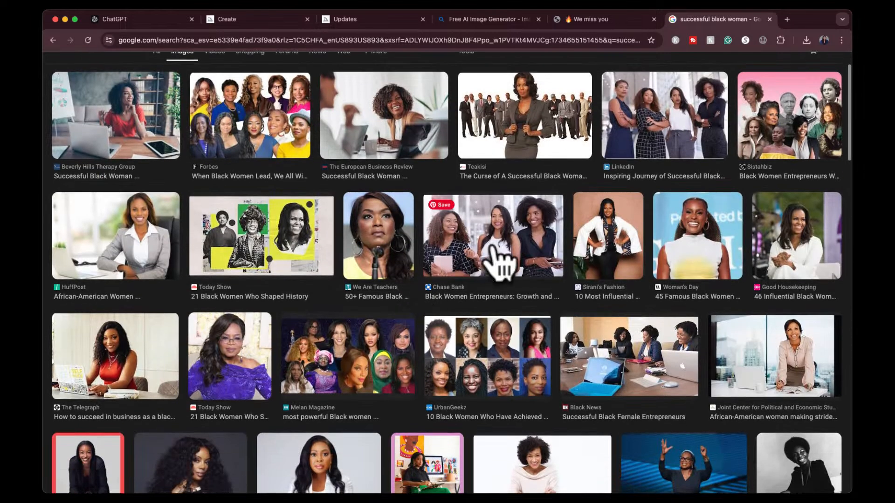
- Open the Woman's Day result of the woman in a white sleeveless top and capture a screenshot of the enlarged photo
left_click(687, 248)
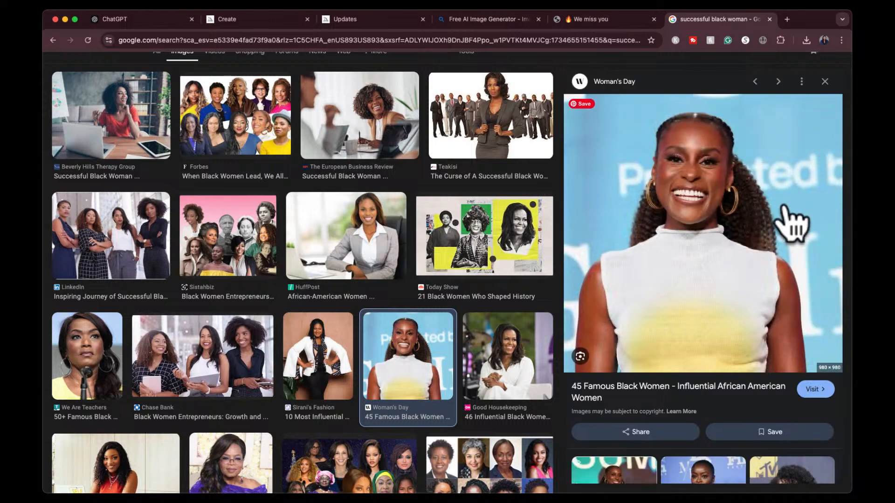
key("super+shift+4")
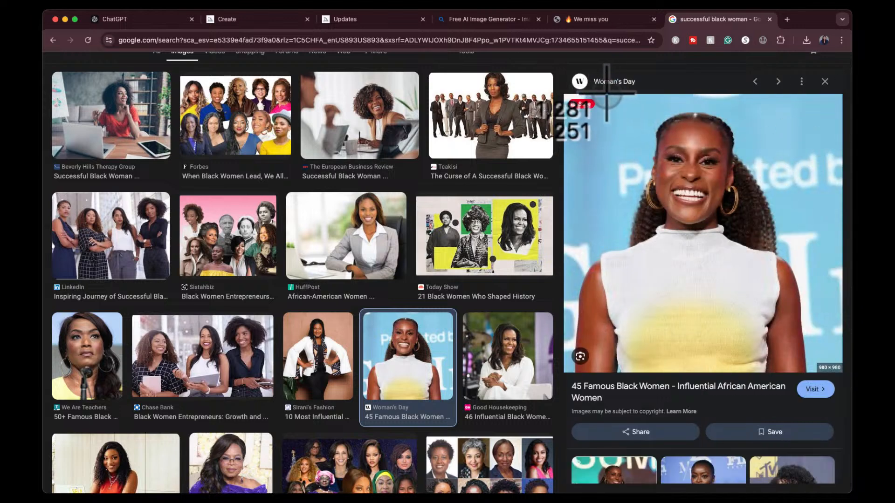
left_click_drag(839, 97, 585, 361)
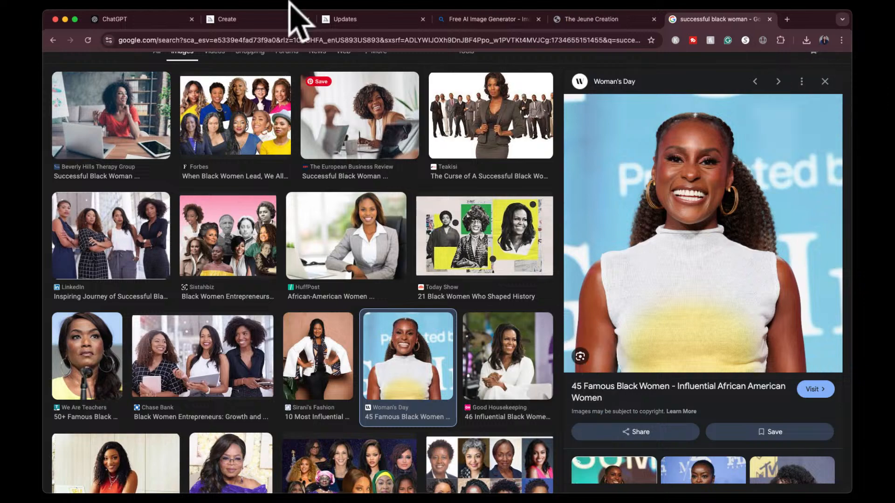
- Switch to ChatGPT, attach the captured photo and send "provide me with the midjourney prompt for this image"
left_click(163, 18)
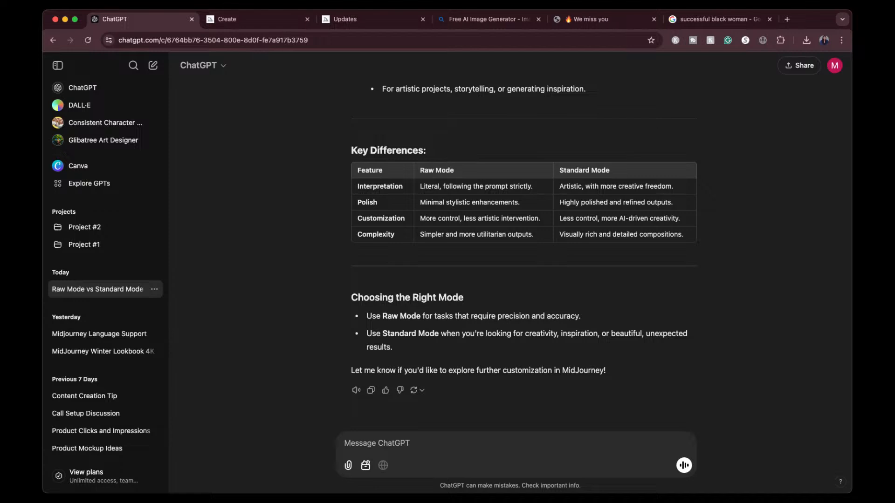
left_click_drag(894, 279, 538, 449)
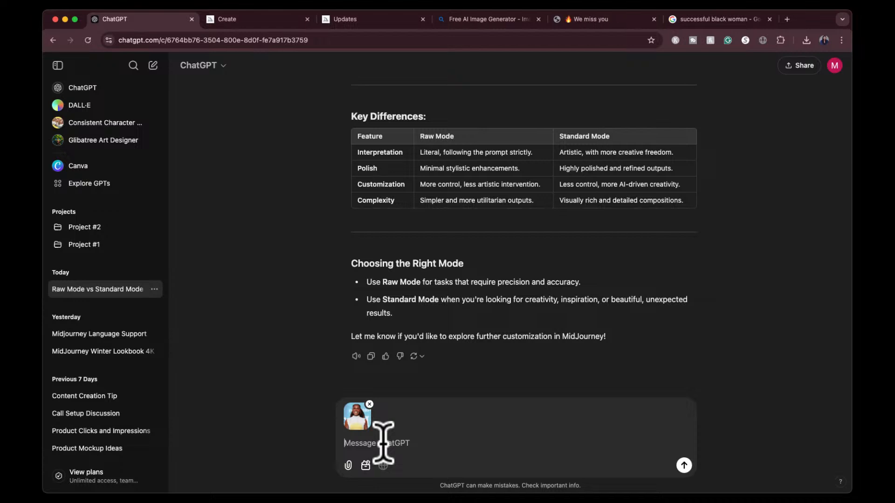
type("provide me with the midjourney p")
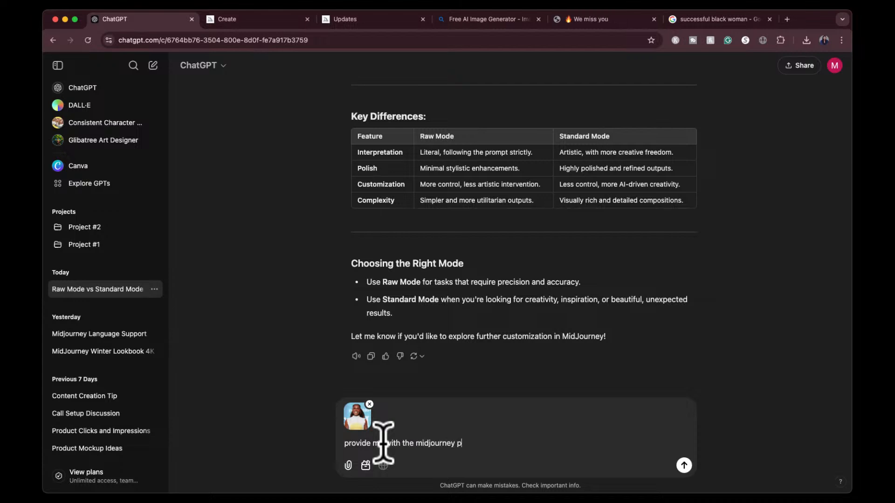
type("rompt for this image")
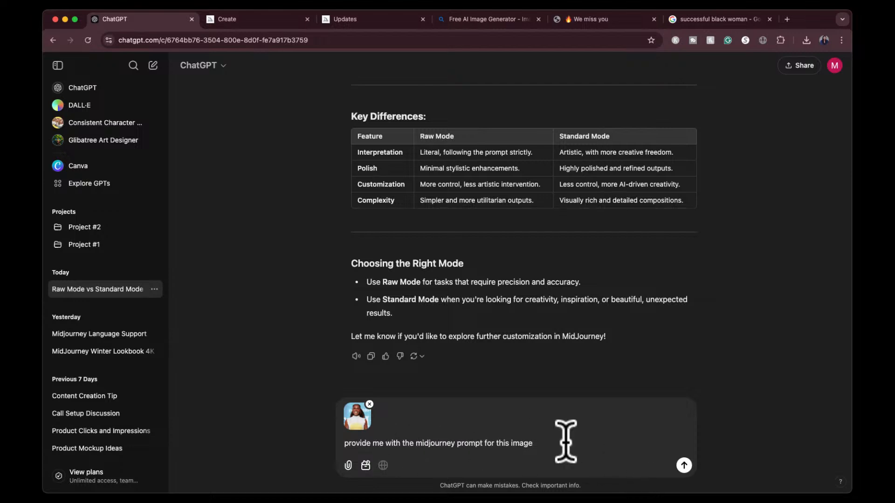
left_click(684, 464)
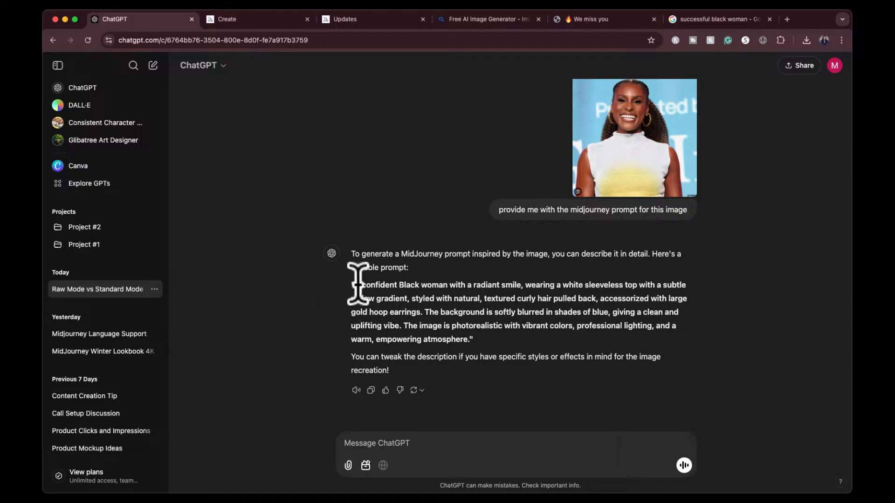
- Copy ChatGPT's "A confident Black woman with a radiant smile" prompt without quotation marks and paste it into Midjourney's prompt
left_click_drag(357, 283, 471, 344)
key("super+c")
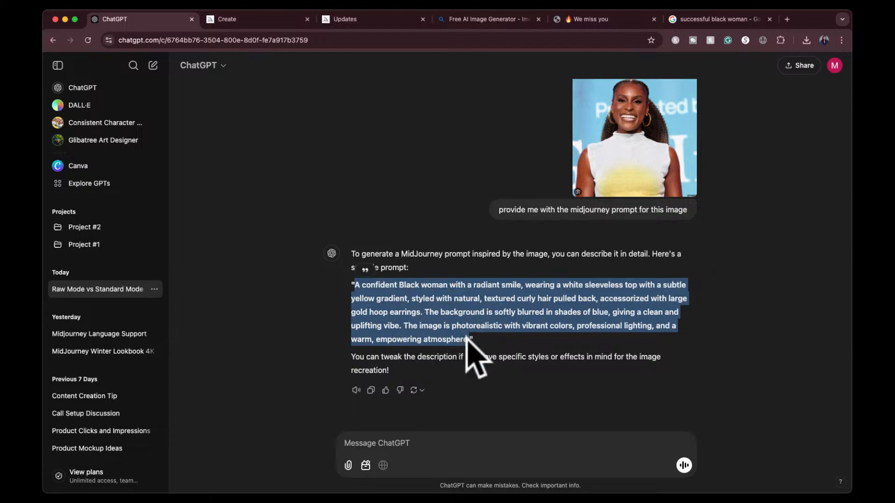
left_click(352, 288)
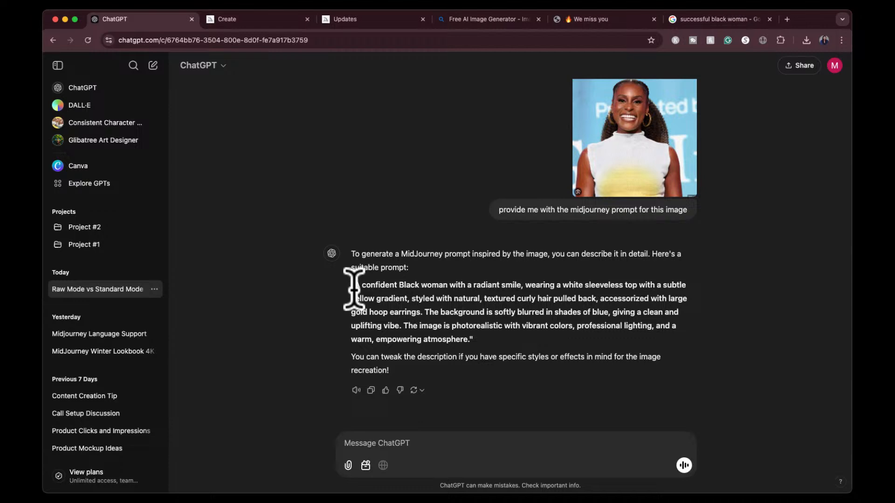
left_click(247, 21)
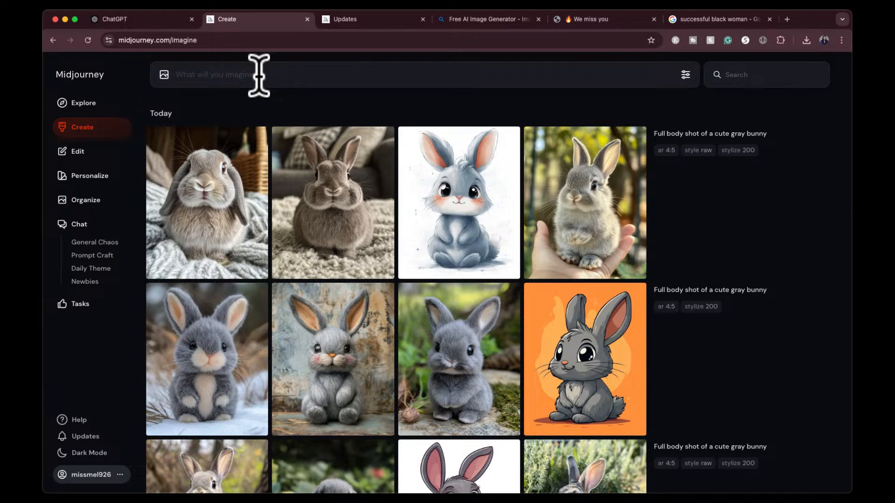
key("super+v")
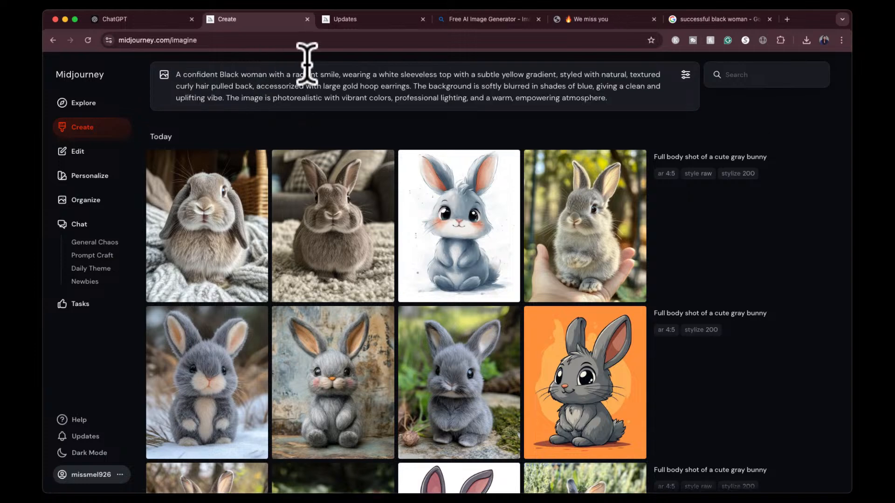
- Review the generation settings and generate the confident woman prompt in Standard mode with stylization 200
left_click(685, 75)
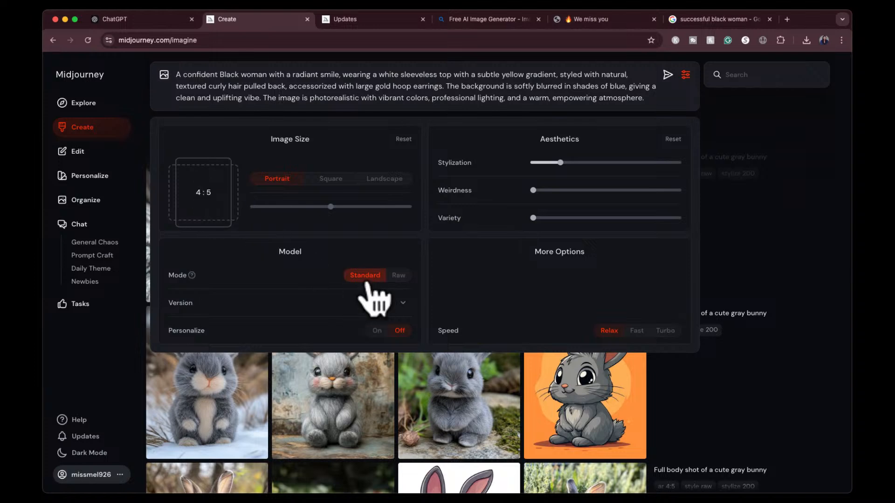
mouse_move(559, 164)
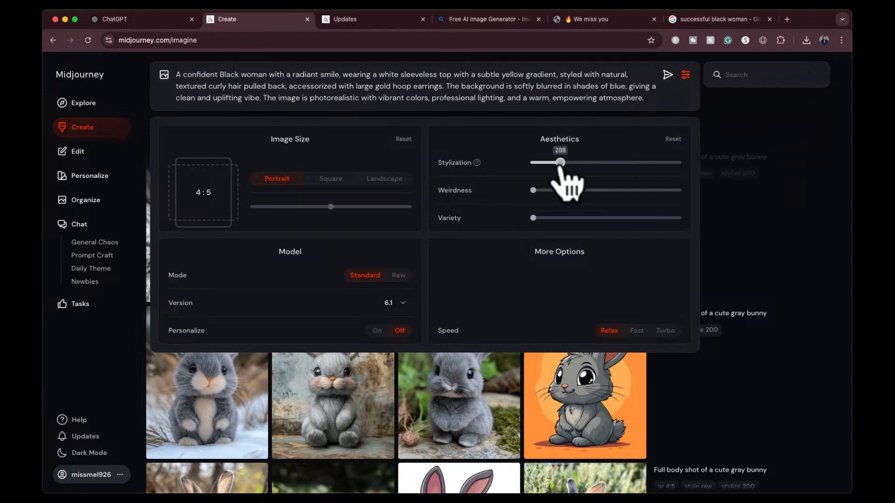
left_click(667, 75)
left_click(731, 110)
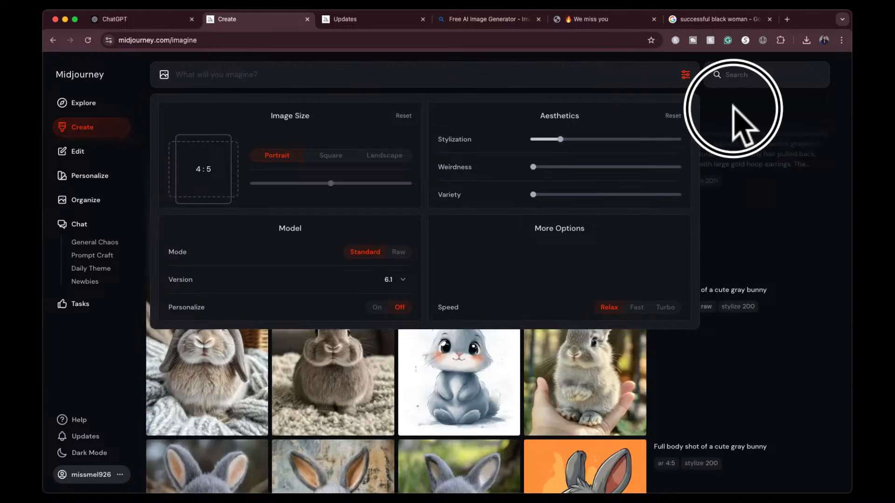
- Reuse the confident woman prompt, raise the stylization to 700 and generate another set
left_click(815, 164)
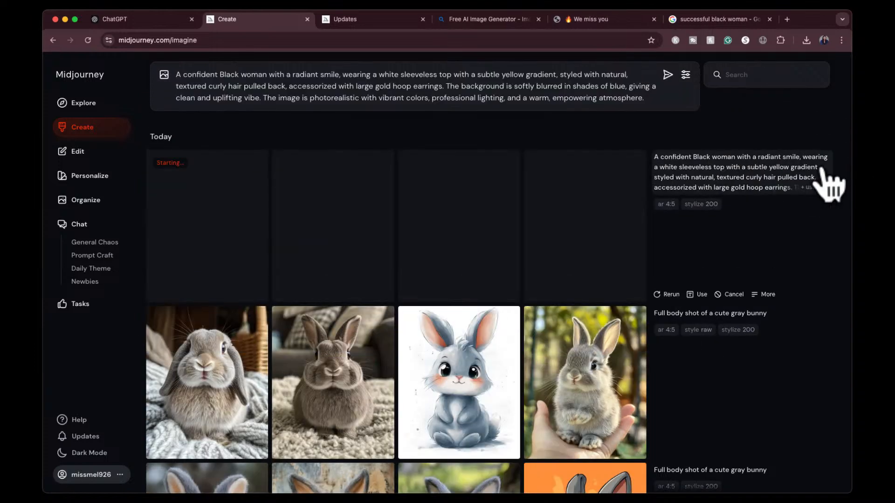
left_click(685, 75)
left_click_drag(558, 162, 635, 164)
left_click(667, 76)
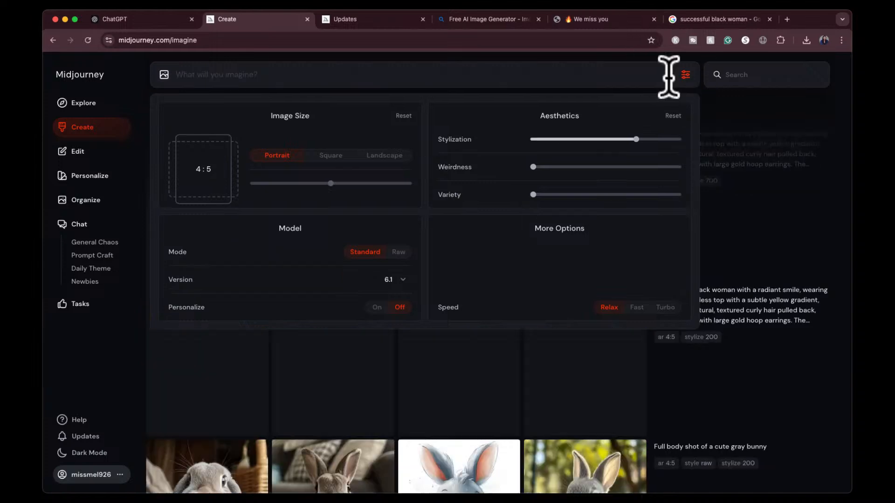
left_click(735, 106)
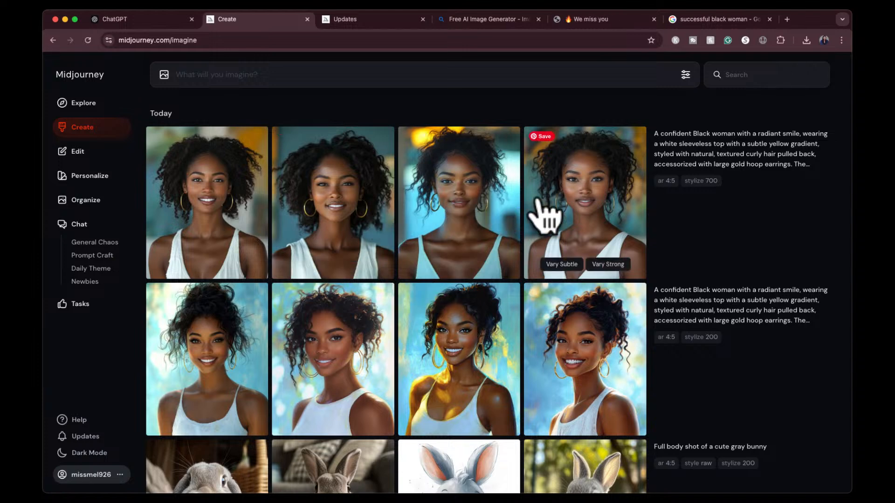
- View the stylize 700 portraits enlarged, moving back from the fourth image, and close the viewer
left_click(588, 212)
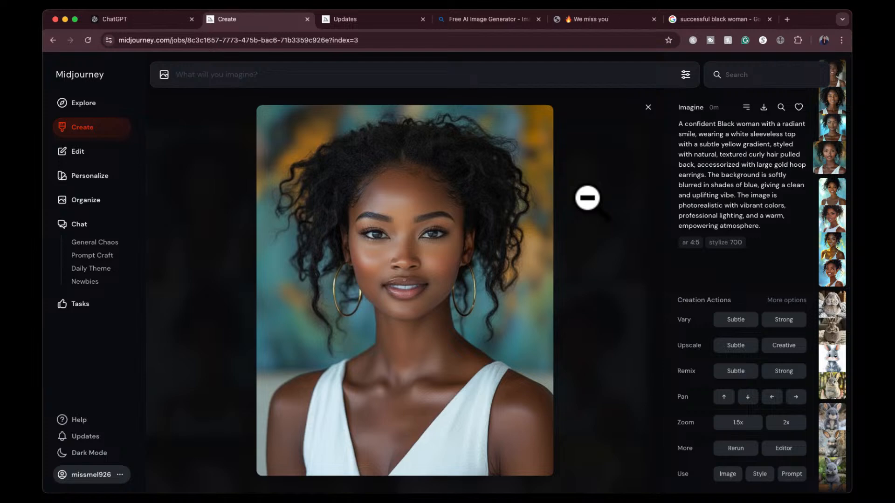
key("Left")
key("Left")
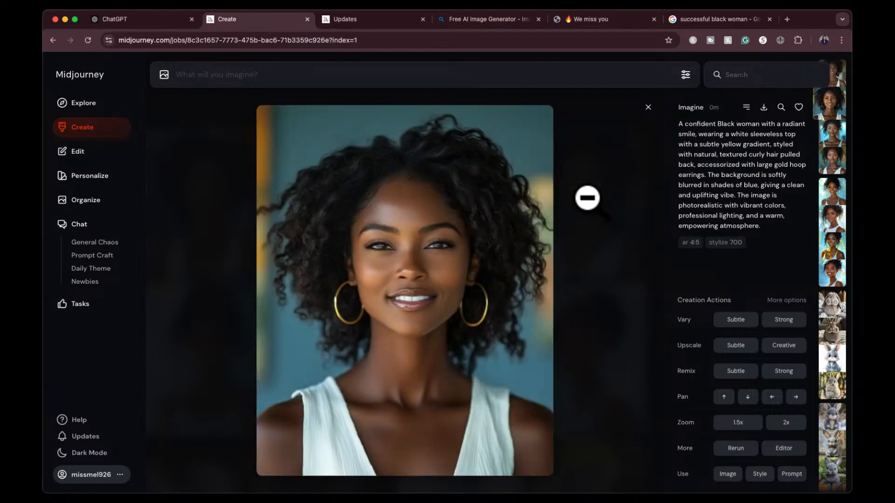
key("Left")
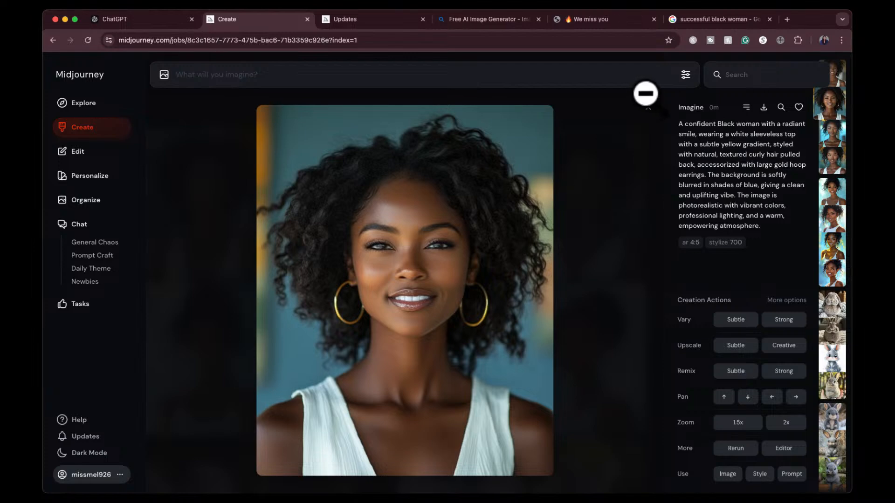
left_click(648, 108)
- View the four stylize 200 portraits enlarged one after another and return to the created images
left_click(248, 384)
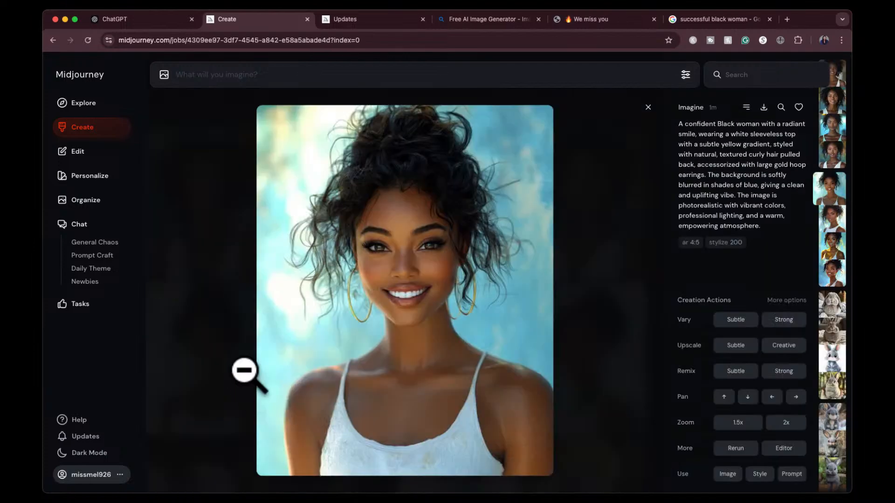
key("Right")
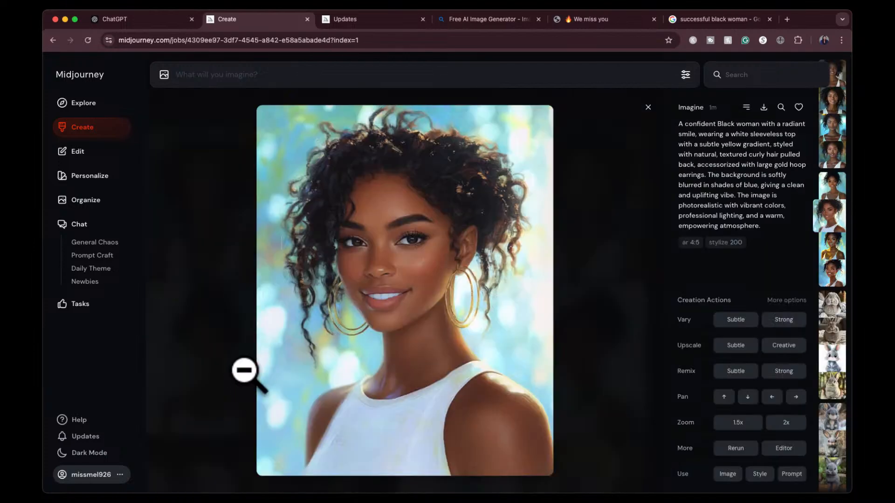
key("Right")
key("Right")
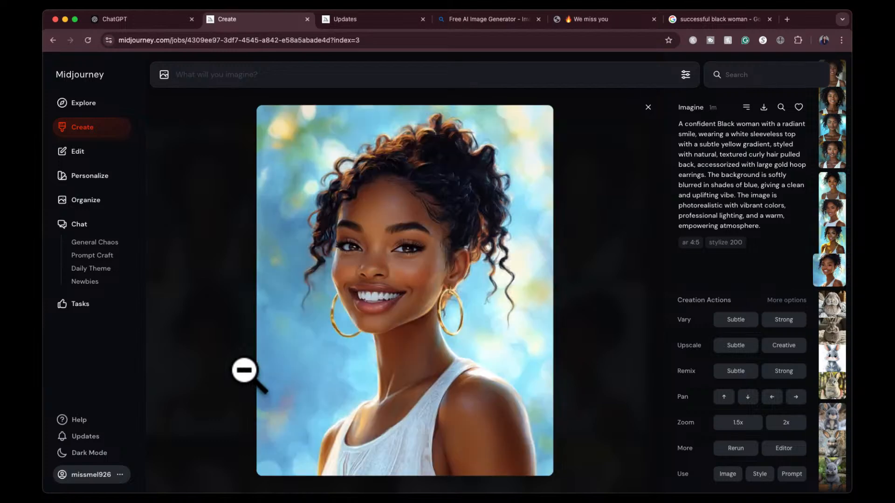
left_click(647, 107)
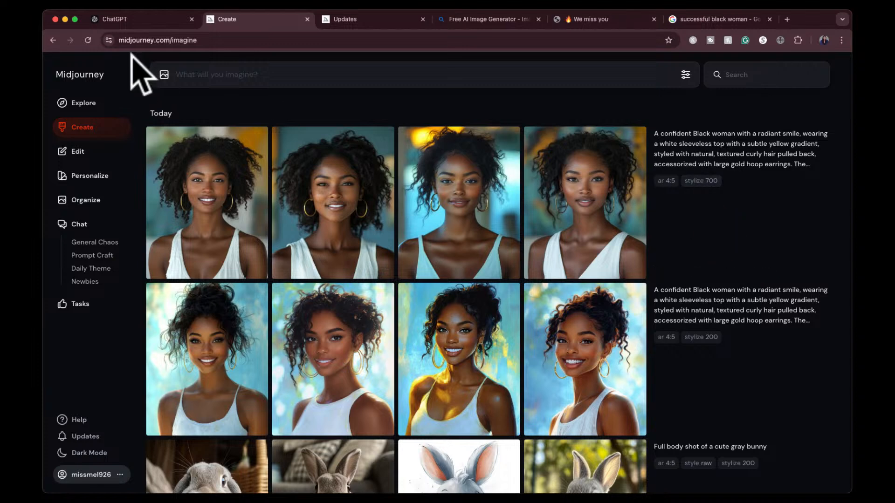
- Switch to ChatGPT and ask what the difference is in Midjourney between a stylization of 200 and 700 and what it does to an image
left_click(133, 20)
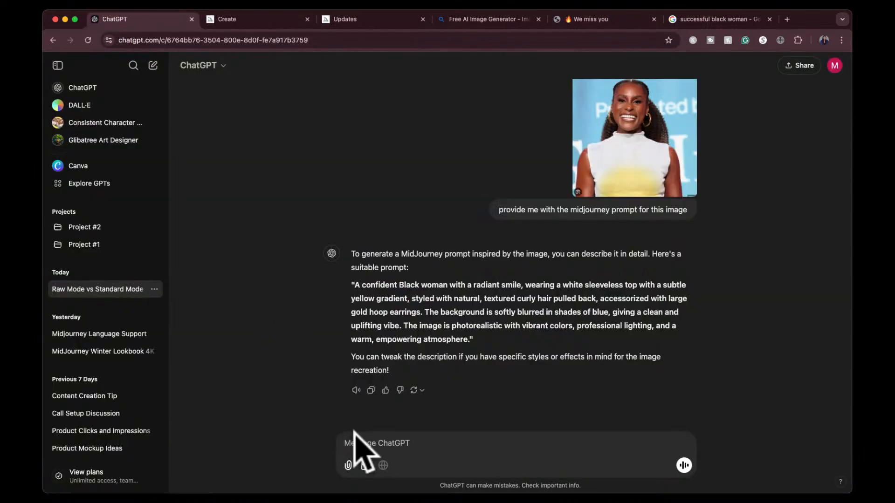
left_click(356, 440)
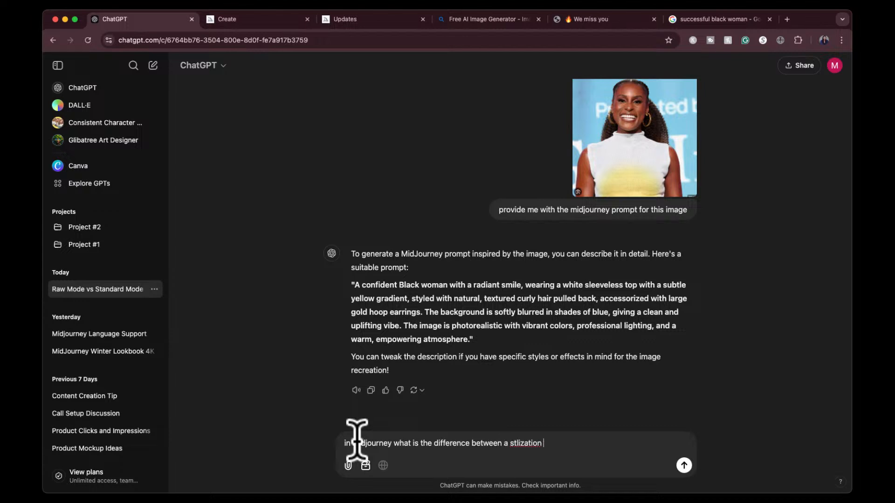
key("BackSpace")
key("BackSpace")
key("BackSpace")
key("BackSpace")
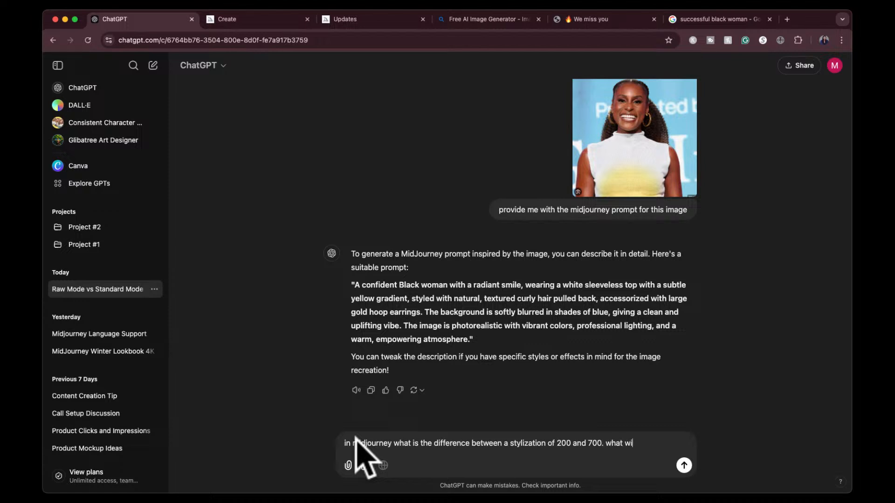
type("yo")
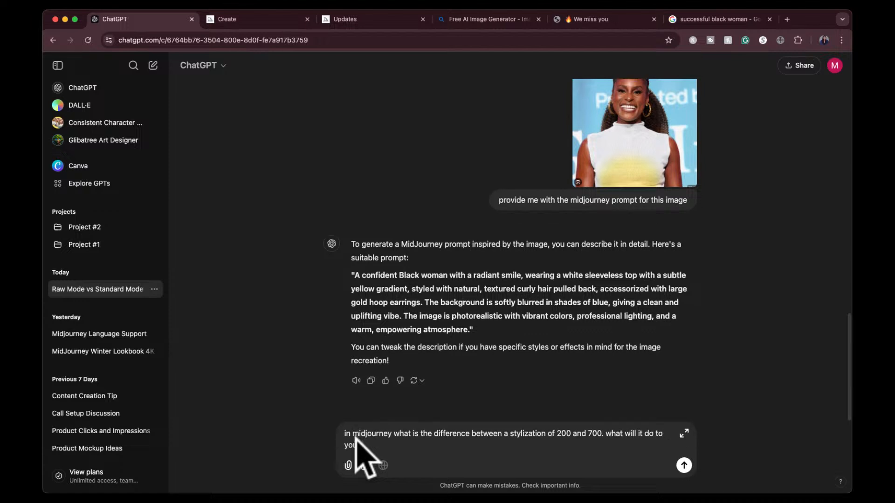
type("ur image?")
key("Return")
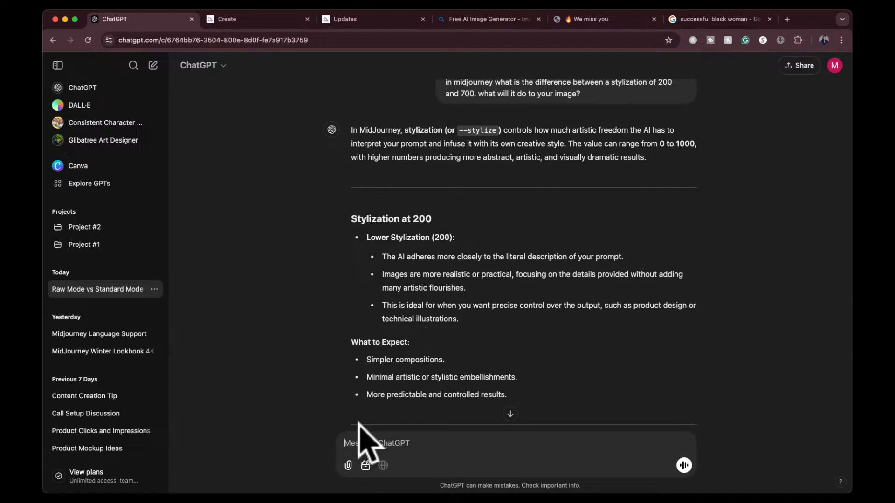
- Read ChatGPT's explanation of stylization at 200 and at 700, including what to expect from each
scroll(380, 355, "down", 3)
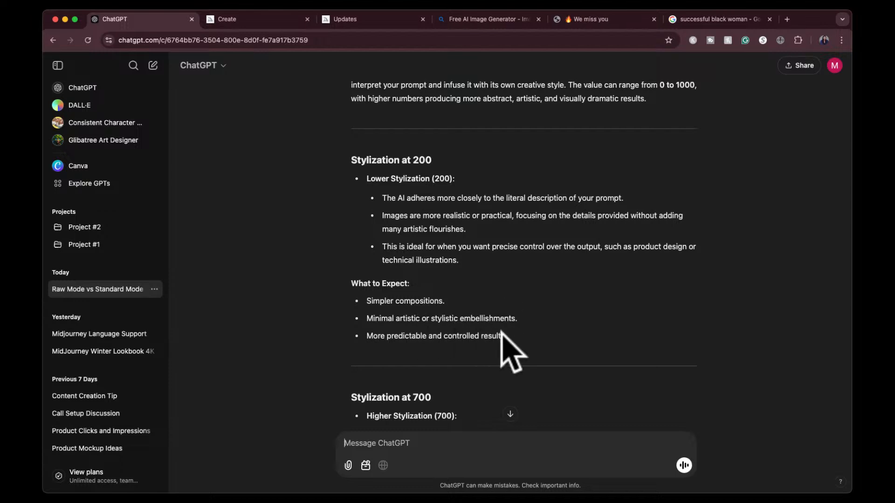
scroll(509, 349, "down", 5)
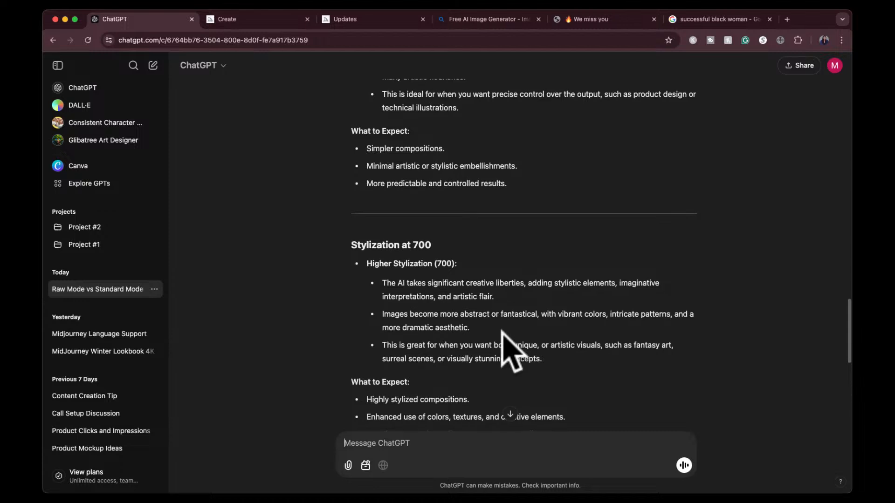
scroll(509, 350, "down", 2)
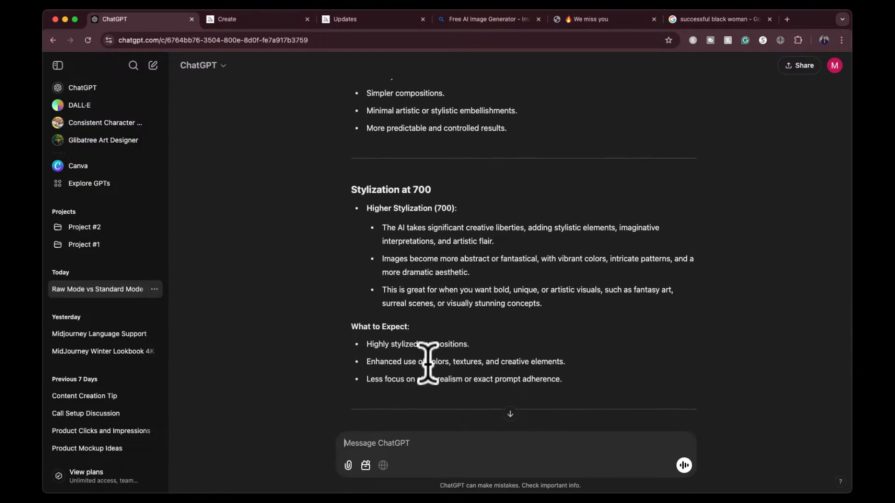
left_click_drag(427, 361, 565, 360)
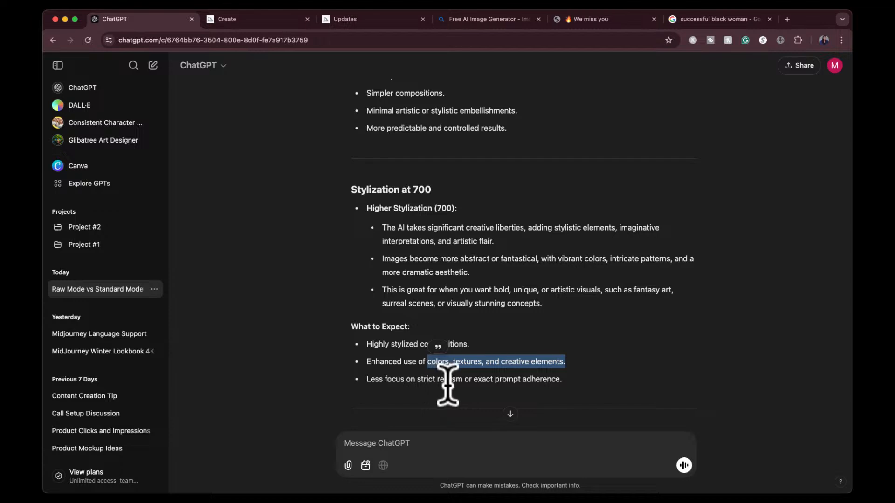
left_click(416, 365)
left_click(399, 362)
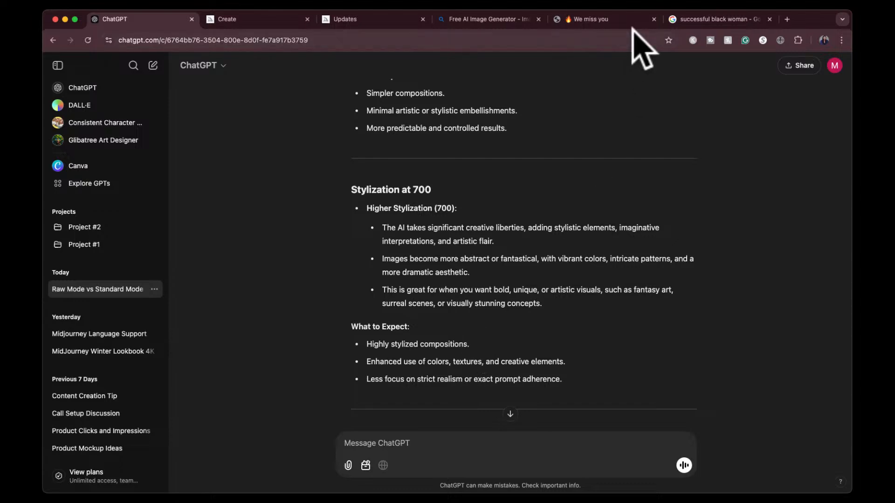
- View the second stylize 700 portrait enlarged in Midjourney, close it, and look back through the ChatGPT conversation's mode comparison
left_click(271, 19)
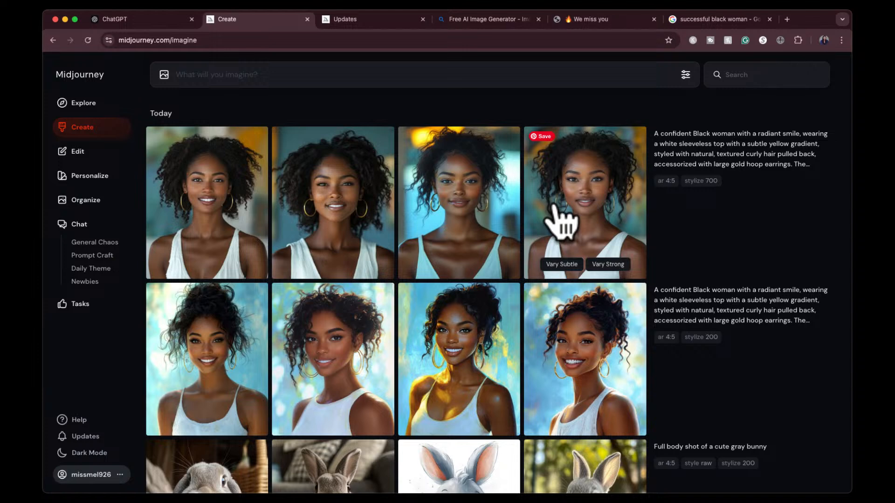
left_click(348, 242)
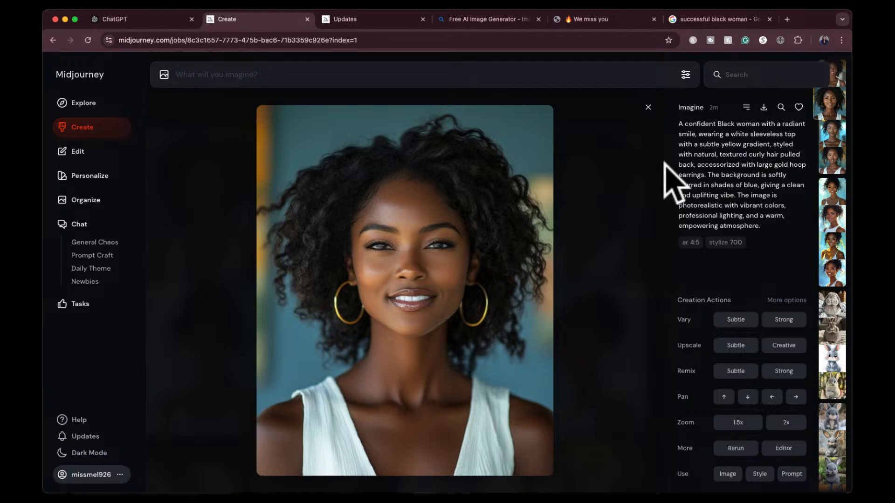
left_click(648, 108)
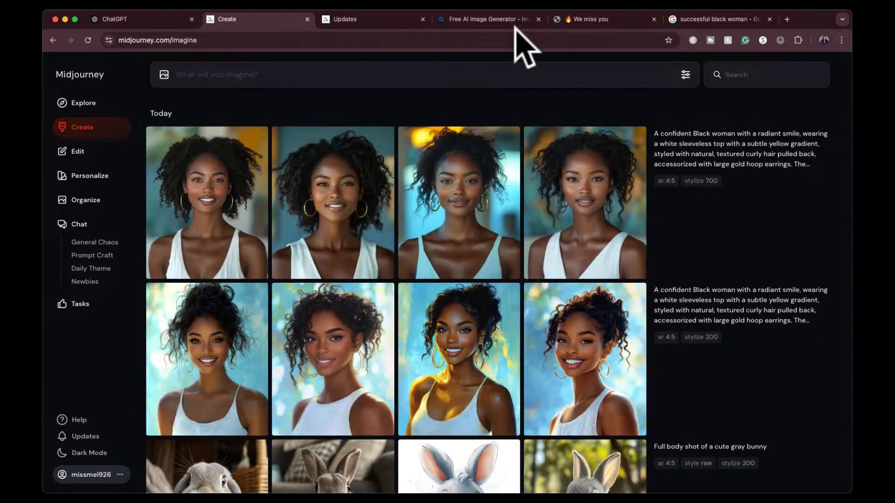
left_click(168, 19)
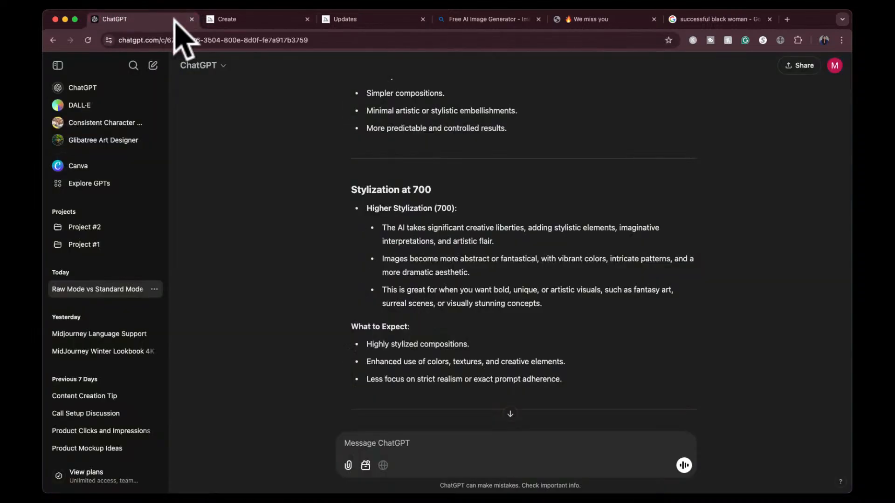
scroll(371, 233, "up", 3)
scroll(378, 250, "down", 15)
scroll(373, 244, "up", 5)
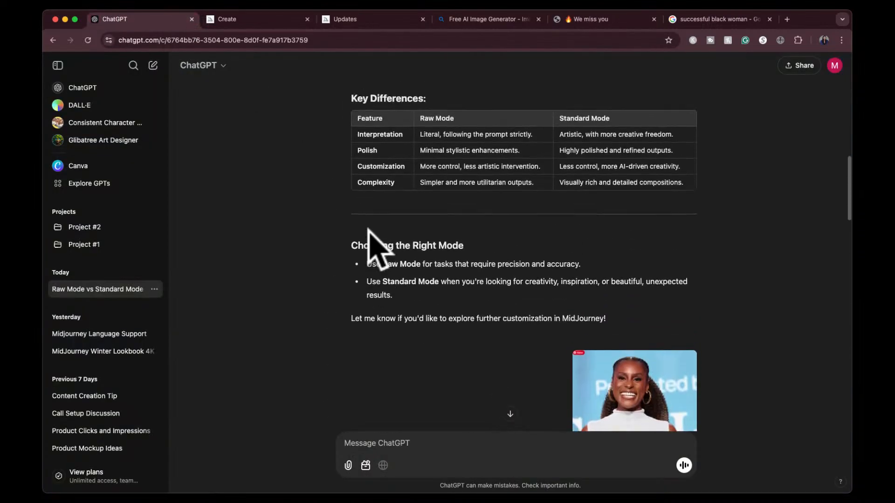
- Open the "21 Black Women Who Shaped History" collage in the Google image results and capture a screenshot of it
left_click(713, 21)
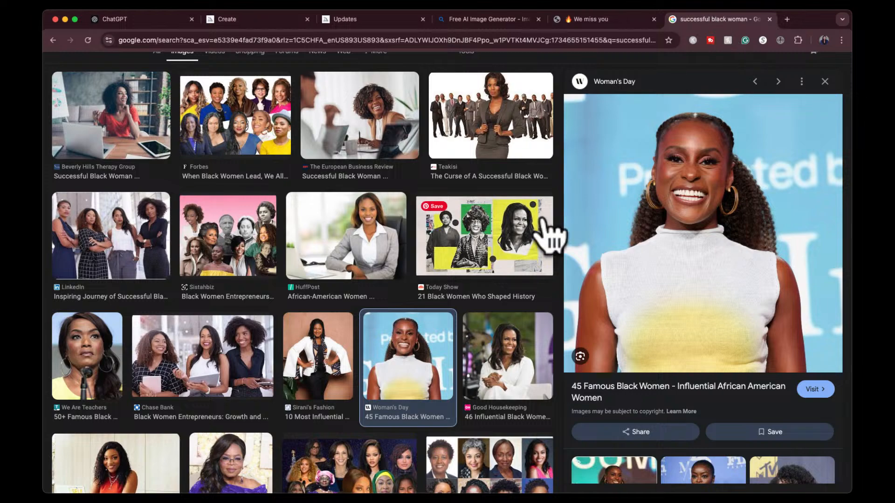
left_click(501, 264)
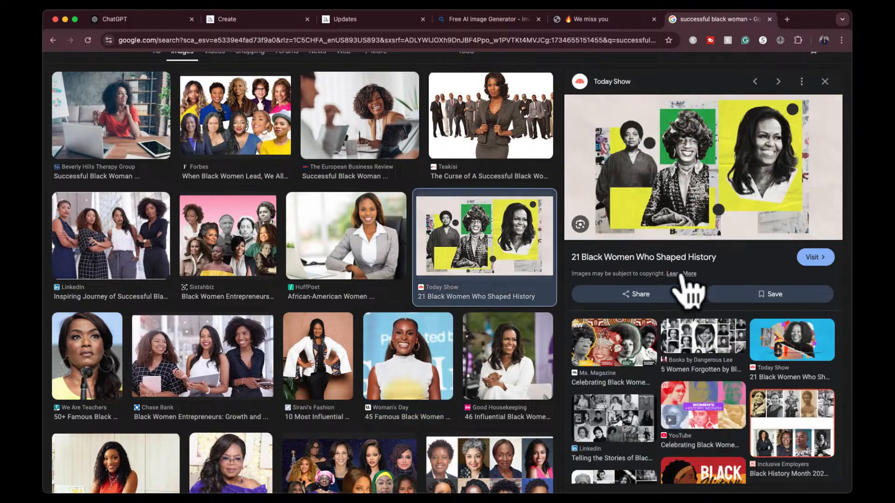
key("super+shift+4")
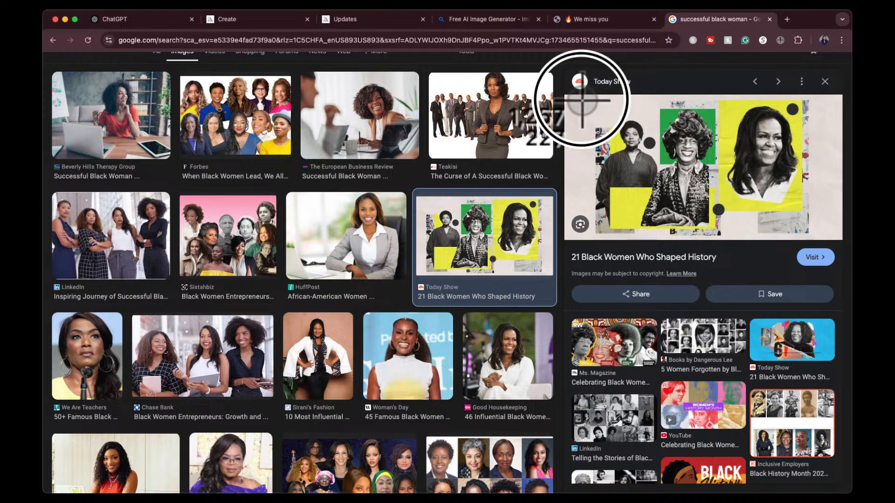
key("Escape")
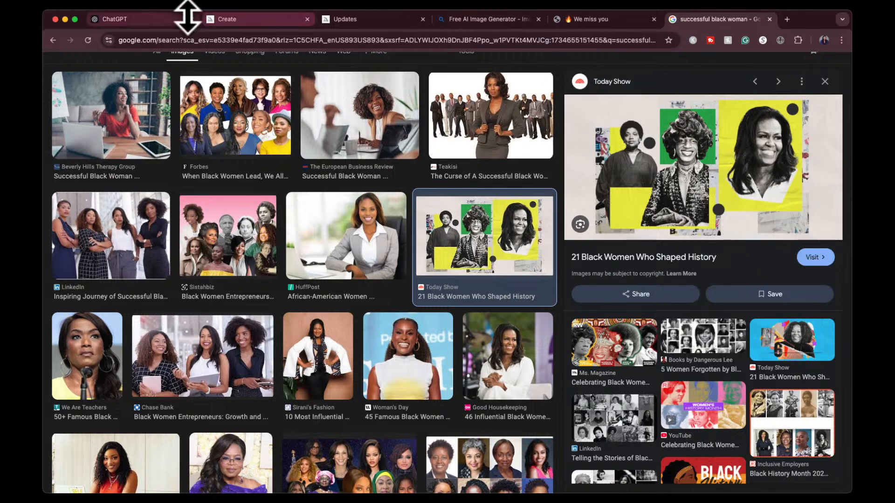
- Attach the collage screenshot in ChatGPT and send the request "provide me with the midjourney prompt for this"
left_click(174, 16)
left_click(509, 413)
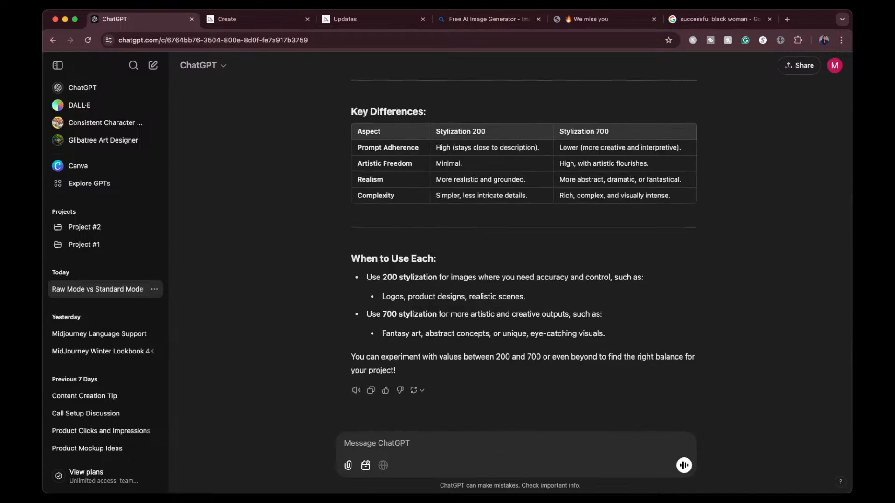
left_click_drag(679, 440, 545, 429)
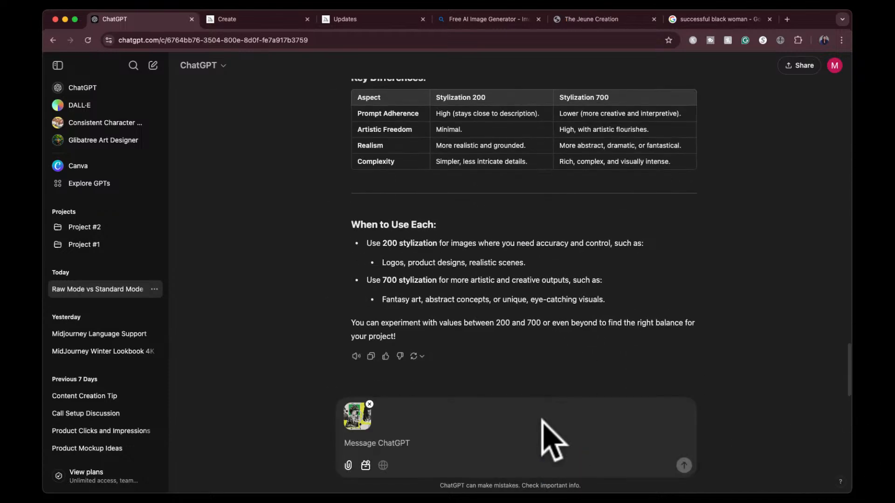
left_click(362, 445)
type("m")
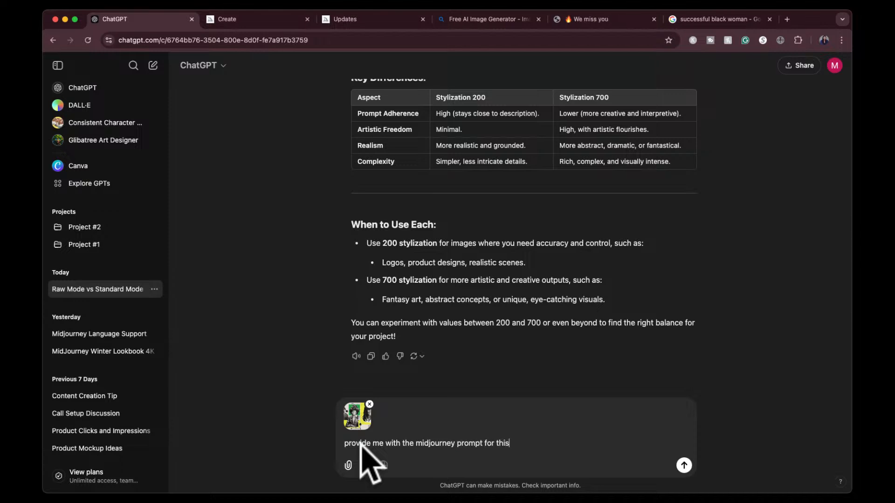
key("Return")
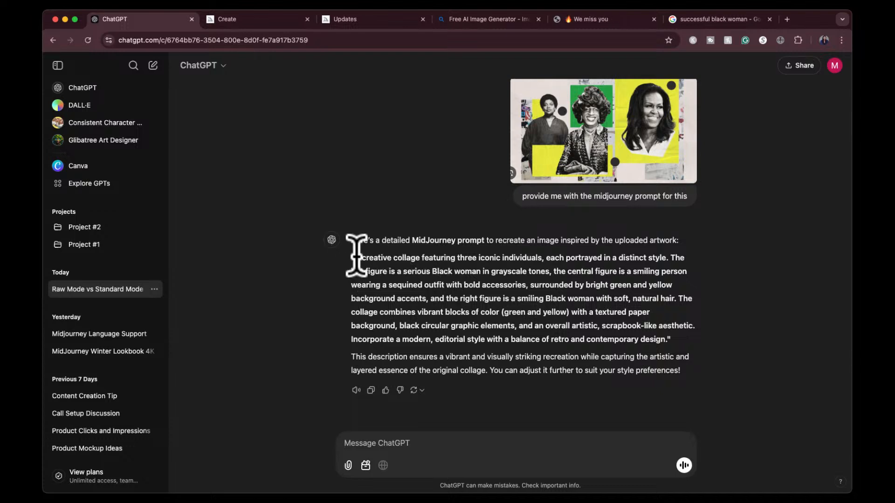
- Copy the creative collage prompt from ChatGPT's answer without the quotation marks and compare it with the uploaded collage
left_click_drag(353, 257, 668, 343)
key("super+c")
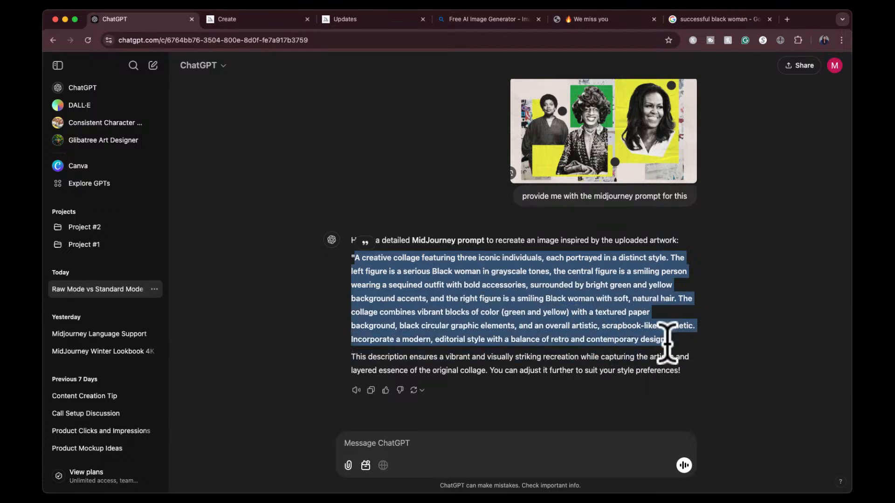
scroll(743, 250, "up", 2)
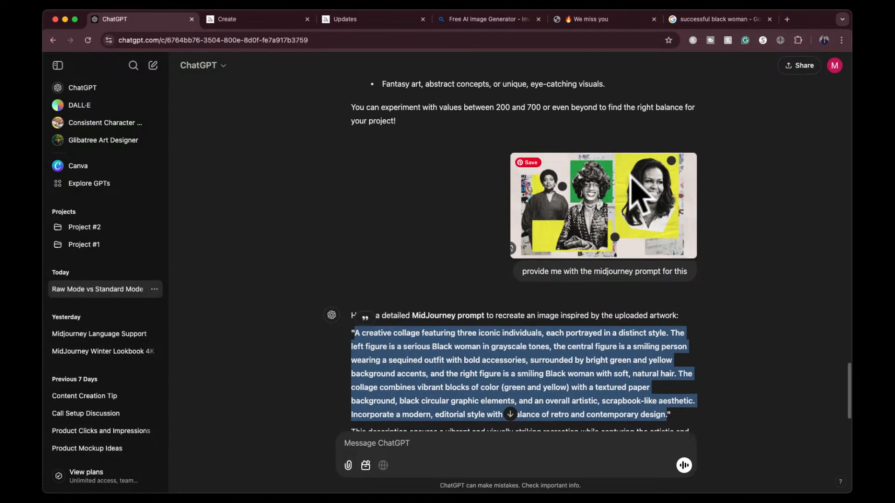
- Switch to Midjourney, set the image size to Landscape and generate images from the copied creative collage prompt
left_click(269, 15)
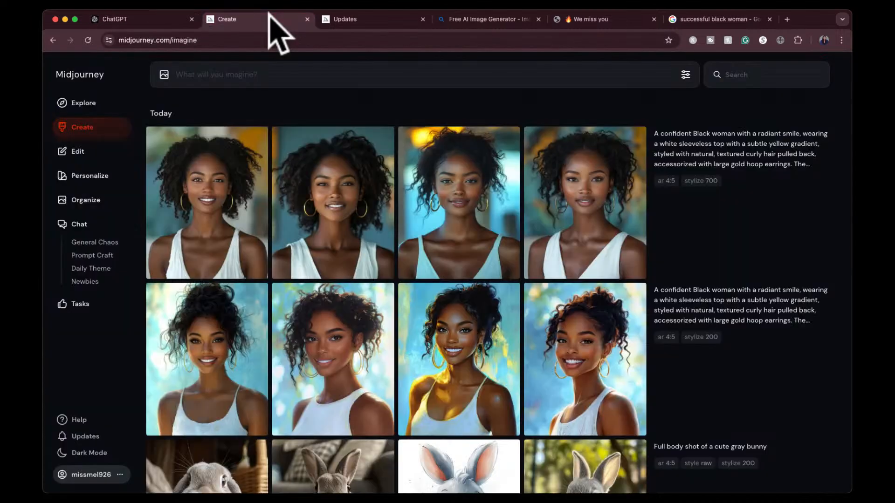
left_click(684, 80)
left_click(381, 157)
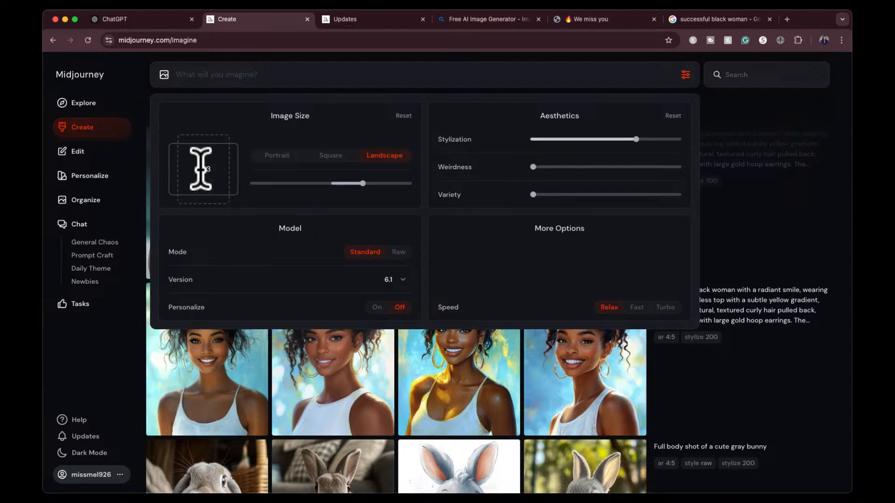
left_click(685, 75)
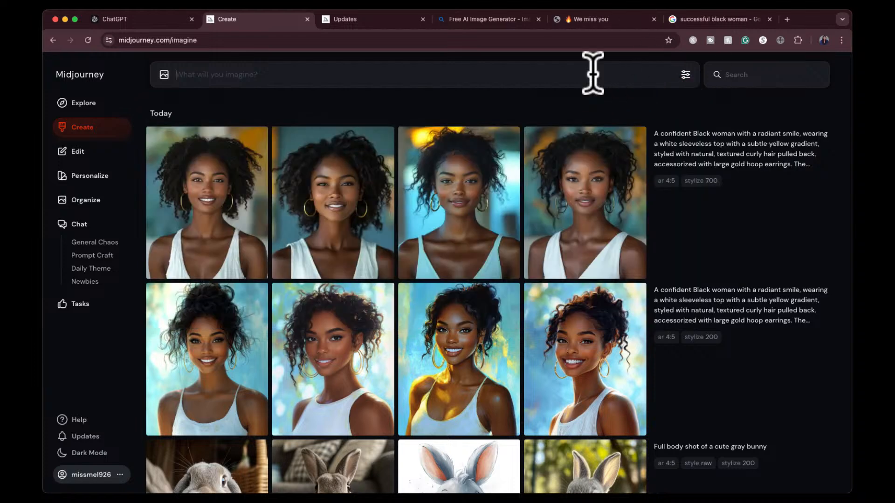
left_click(592, 73)
key("super+v")
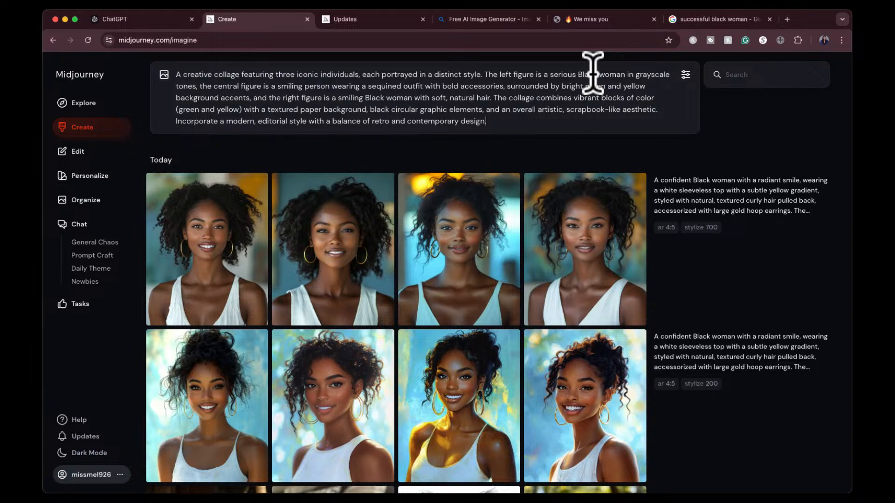
key("Return")
- Open the collage's source article on the TODAY site, dismiss the account offer, and look through the header artwork and text
left_click(736, 11)
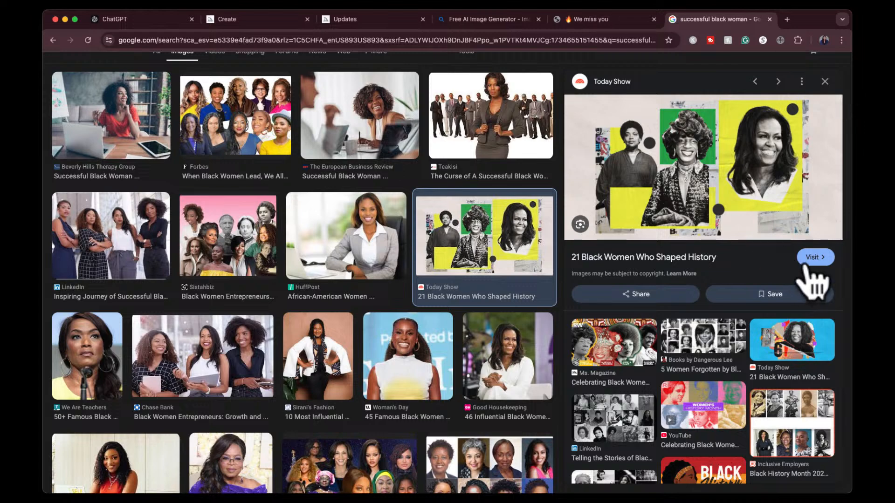
left_click(813, 259)
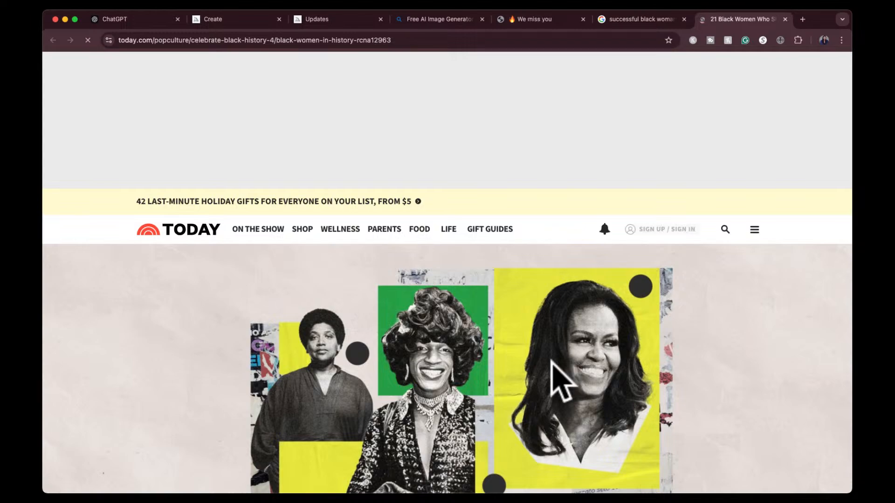
scroll(551, 369, "down", 5)
scroll(552, 366, "down", 3)
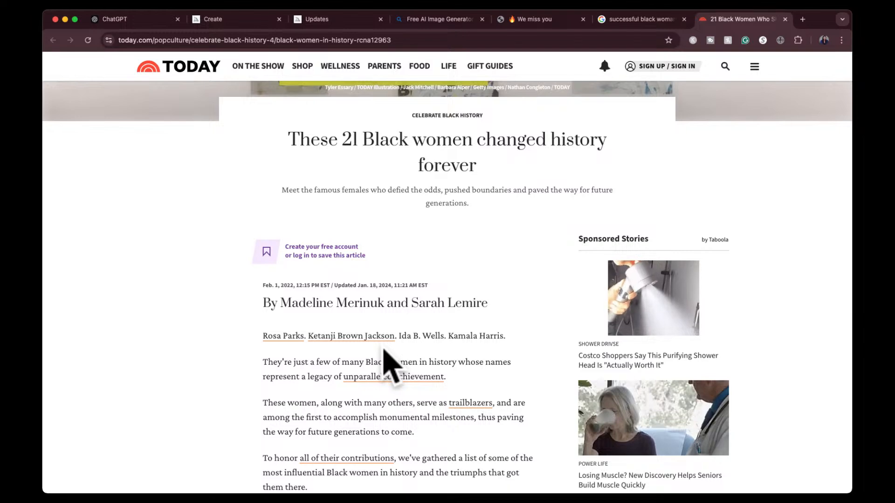
scroll(389, 365, "up", 5)
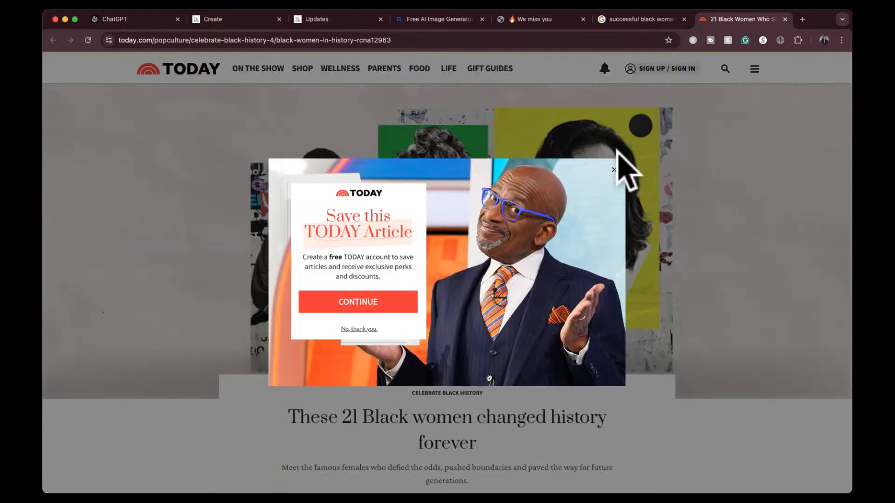
left_click(613, 170)
scroll(582, 242, "down", 1)
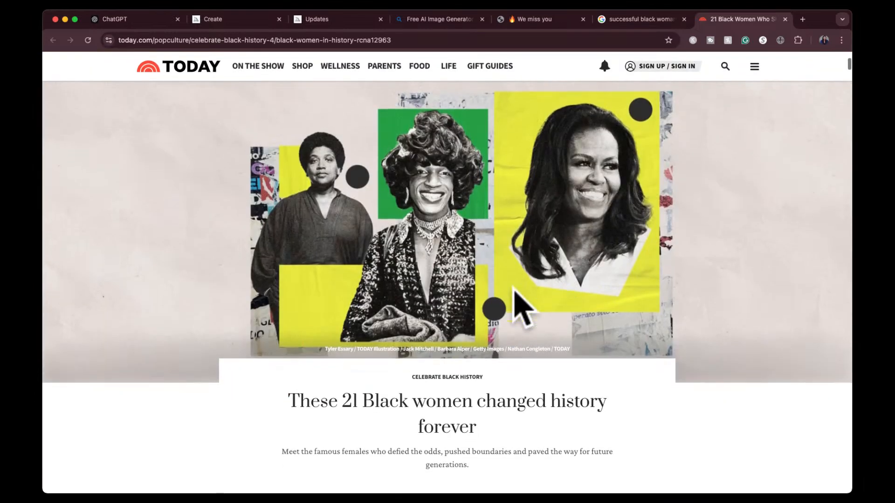
scroll(479, 347, "down", 10)
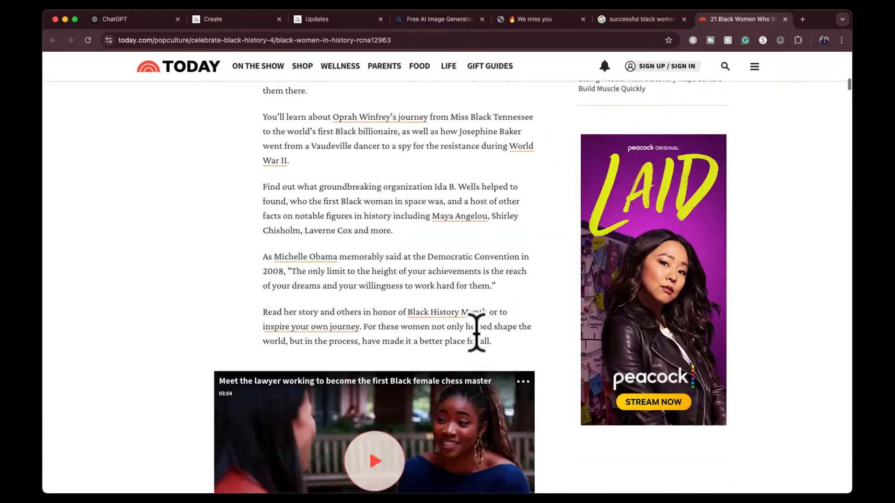
- Look through the portraits and biographies in the TODAY article, ending at the header collage
scroll(476, 332, "down", 15)
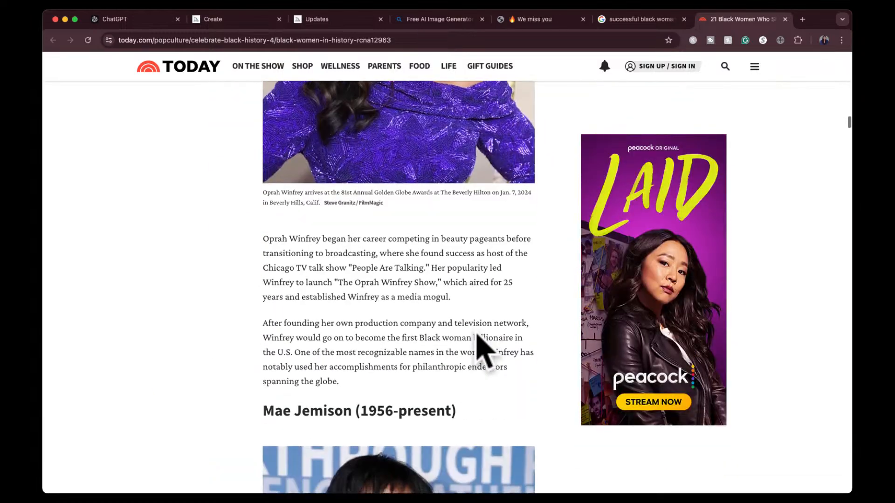
scroll(480, 347, "down", 15)
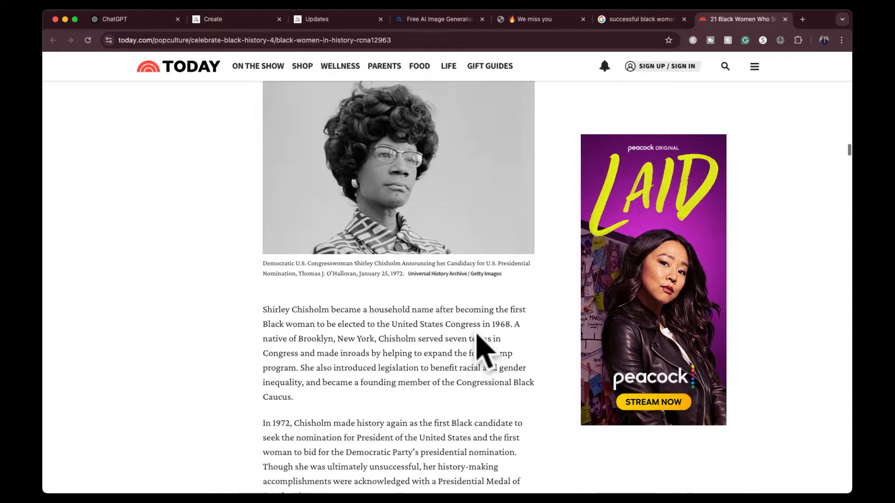
scroll(476, 328, "up", 2)
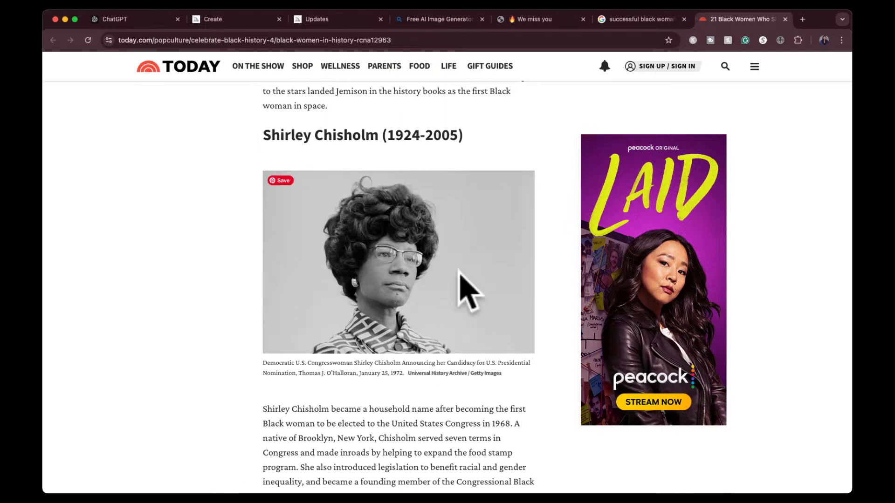
scroll(386, 228, "up", 20)
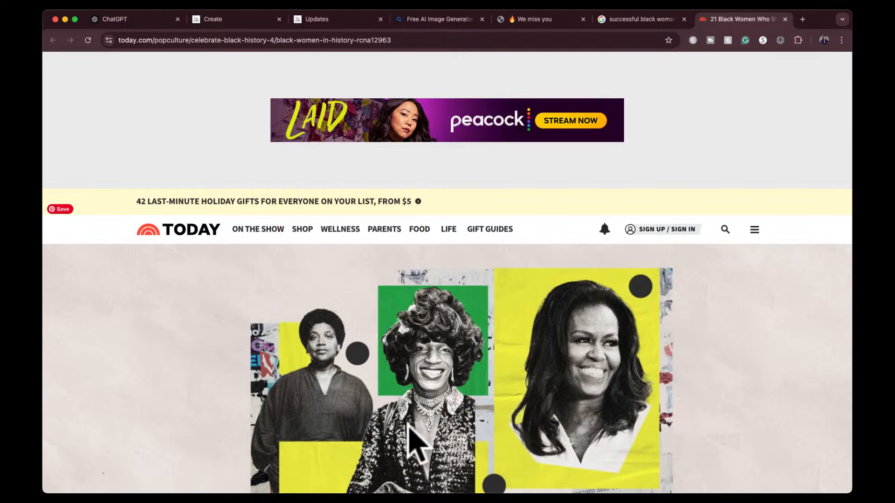
scroll(409, 426, "down", 3)
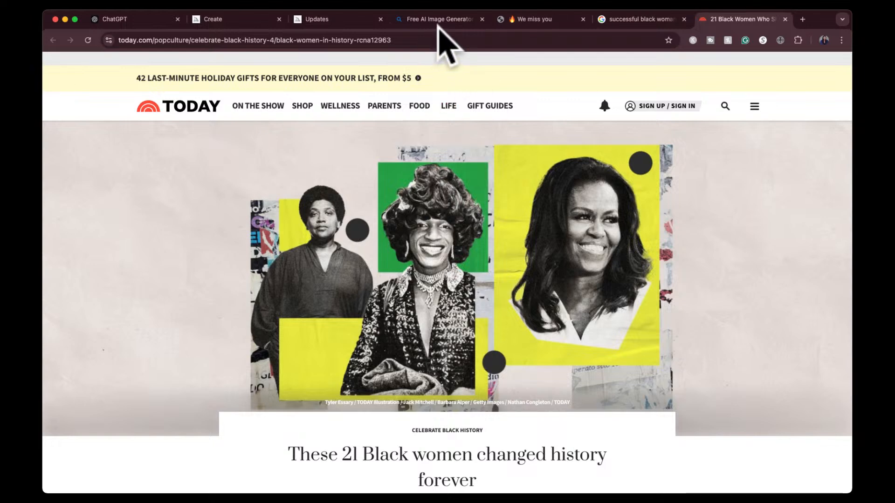
- Return to the TODAY article and capture a screenshot of the full header collage
left_click(240, 21)
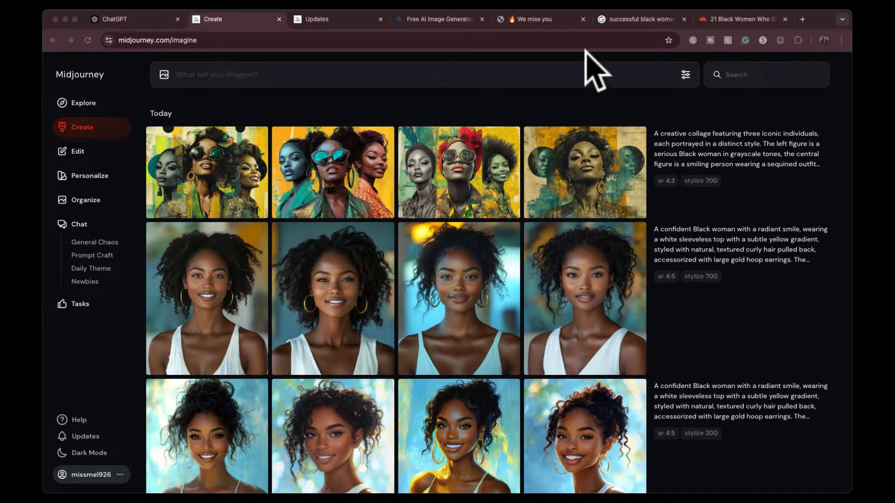
left_click(739, 20)
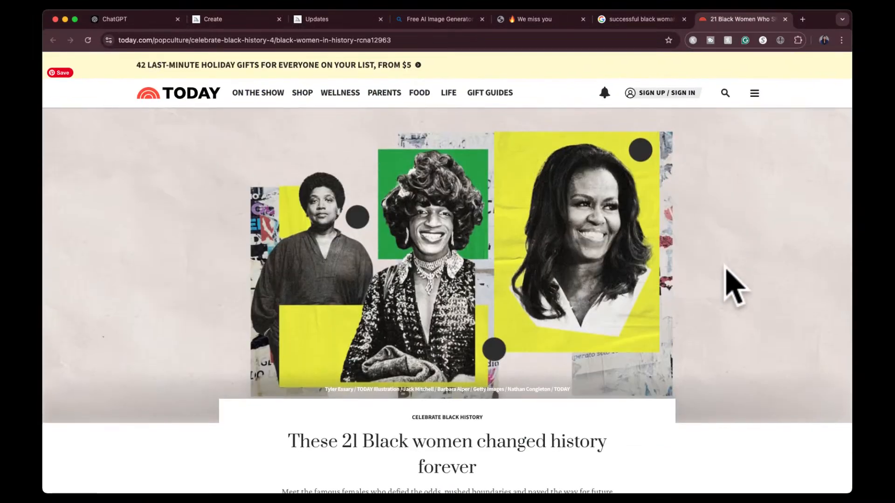
key("super+shift+4")
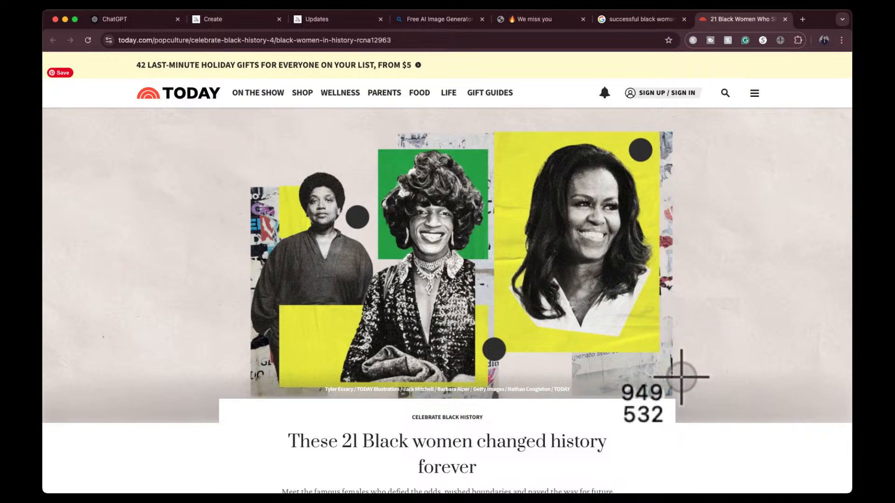
key("Escape")
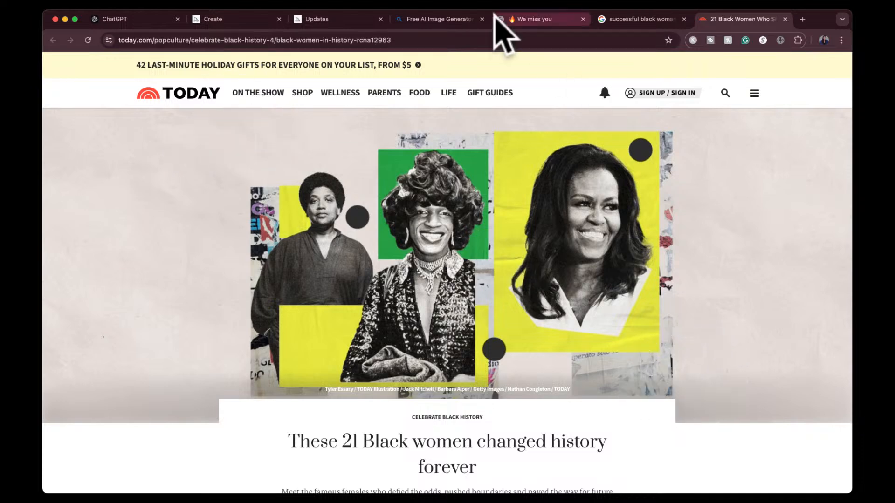
- Switch to Midjourney, add the collage screenshot as a reference image and generate images with the reused creative collage prompt
left_click(238, 17)
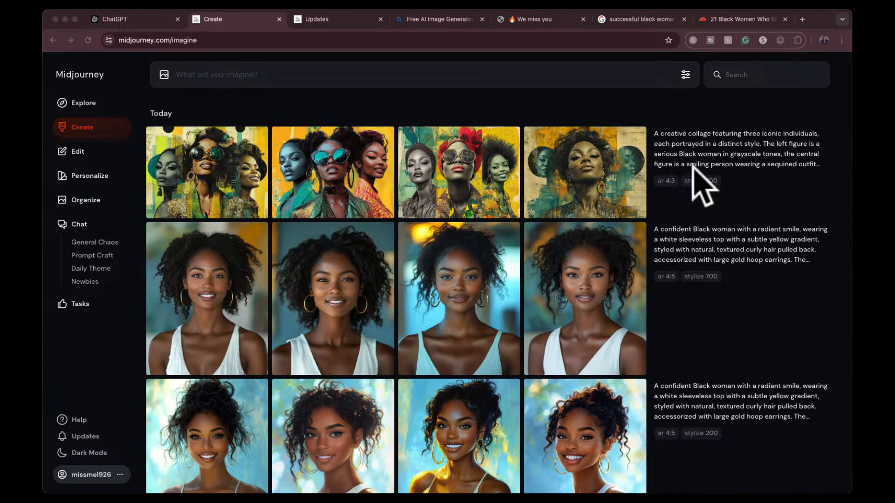
left_click_drag(440, 196, 183, 131)
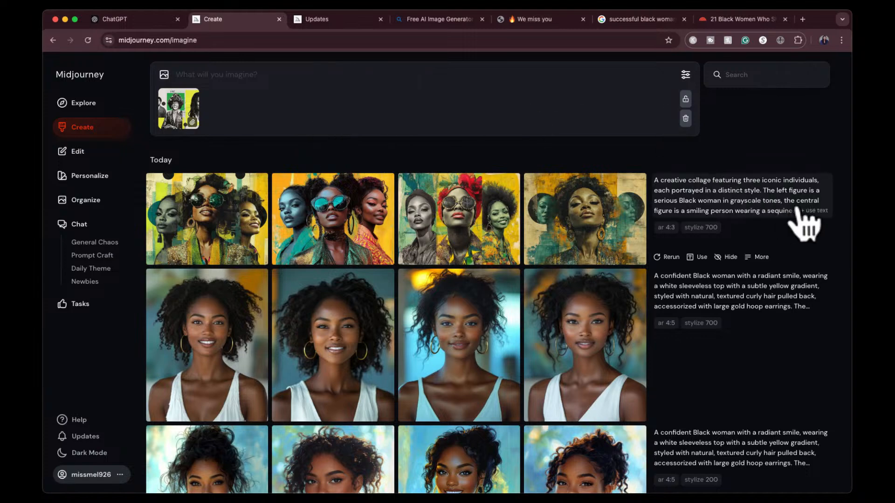
left_click(803, 219)
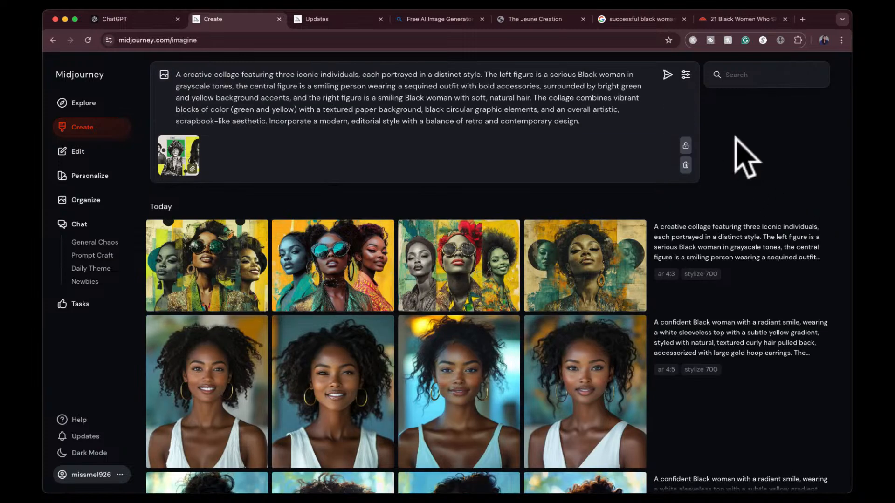
left_click(667, 75)
- Set the collage screenshot as a character reference and generate another image set from the same creative collage prompt
left_click_drag(661, 180, 340, 80)
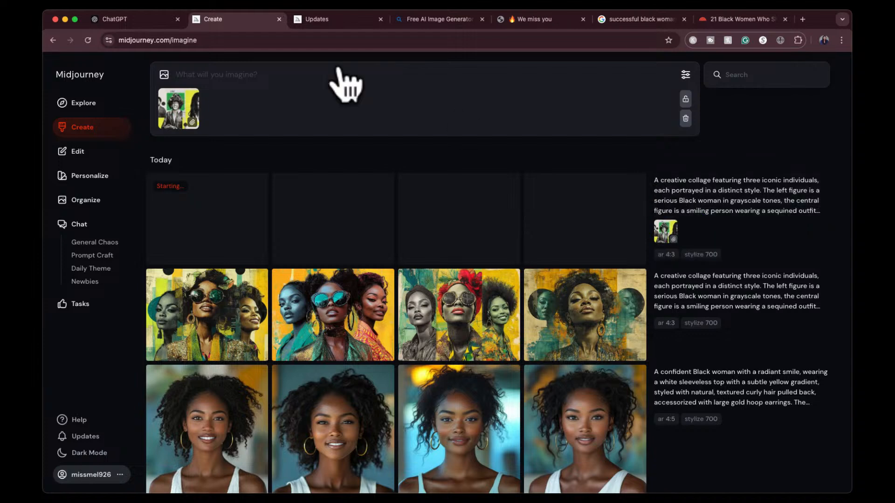
left_click(173, 124)
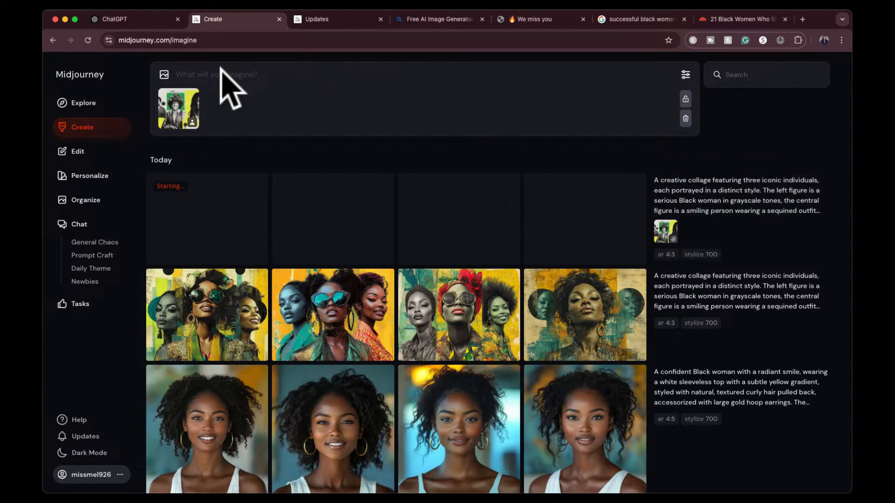
left_click(814, 211)
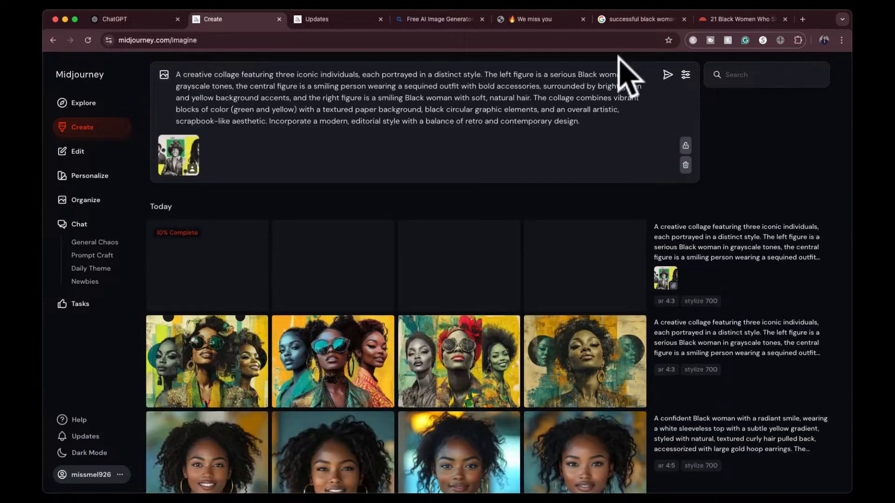
left_click(666, 75)
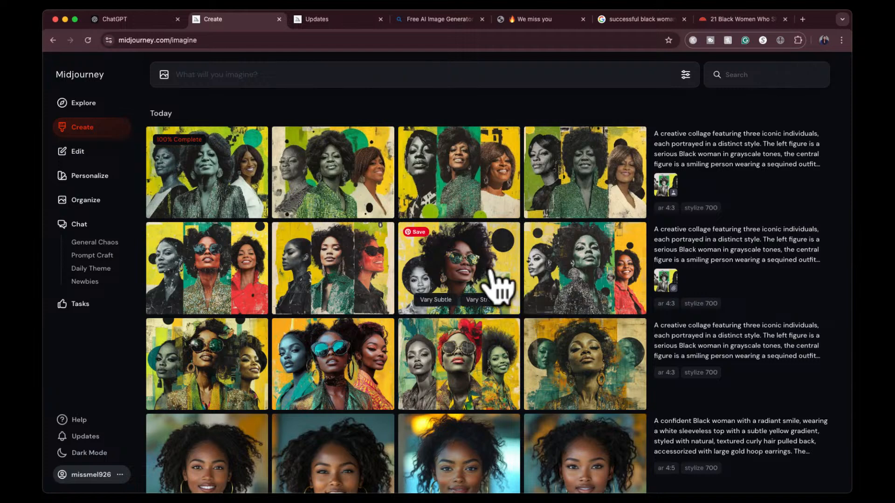
- Load the reference collage from the earlier generation into the prompt and view it enlarged
left_click(666, 282)
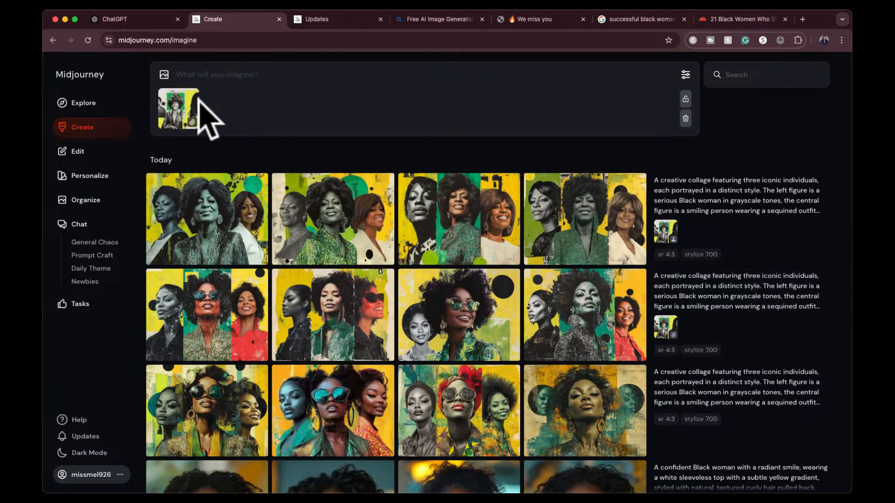
left_click(164, 112)
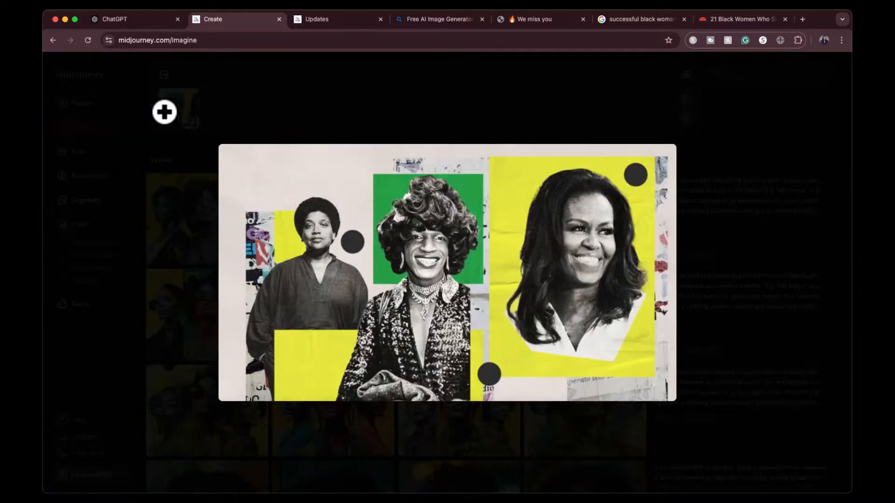
left_click(637, 82)
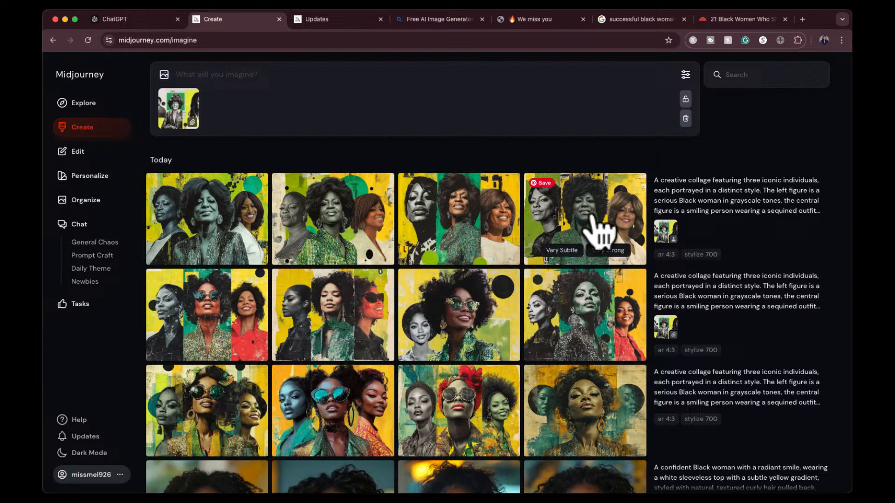
- Examine the second and third images of the newest collage set enlarged and compare them with the other sets
left_click(359, 224)
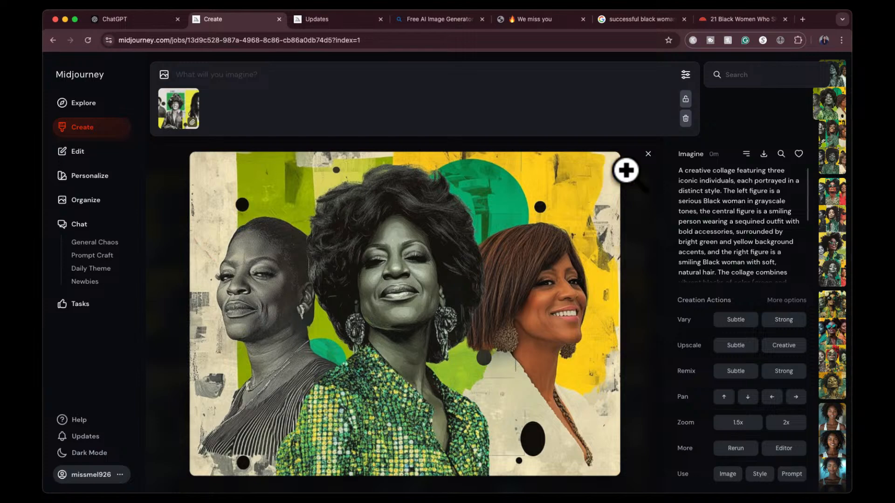
left_click(649, 161)
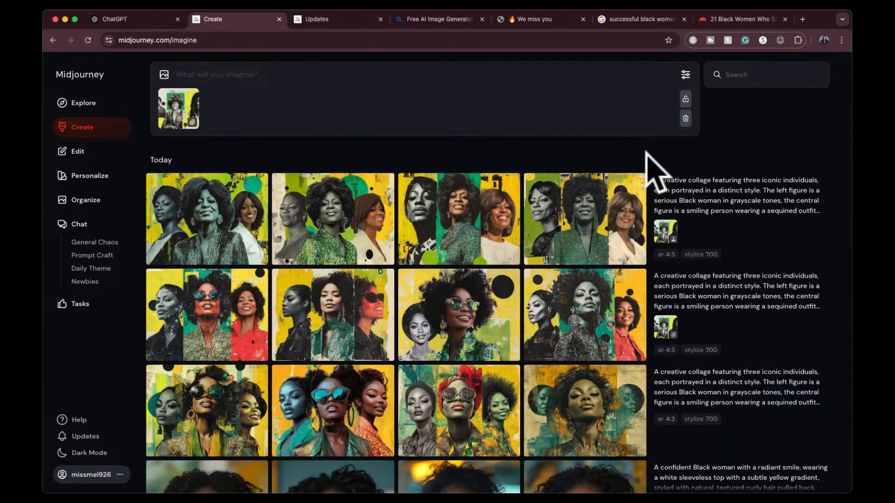
left_click(455, 224)
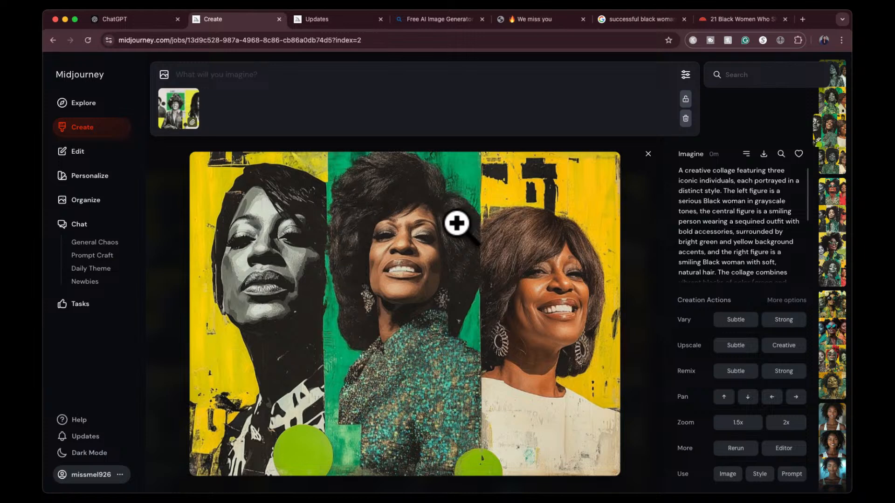
left_click(647, 153)
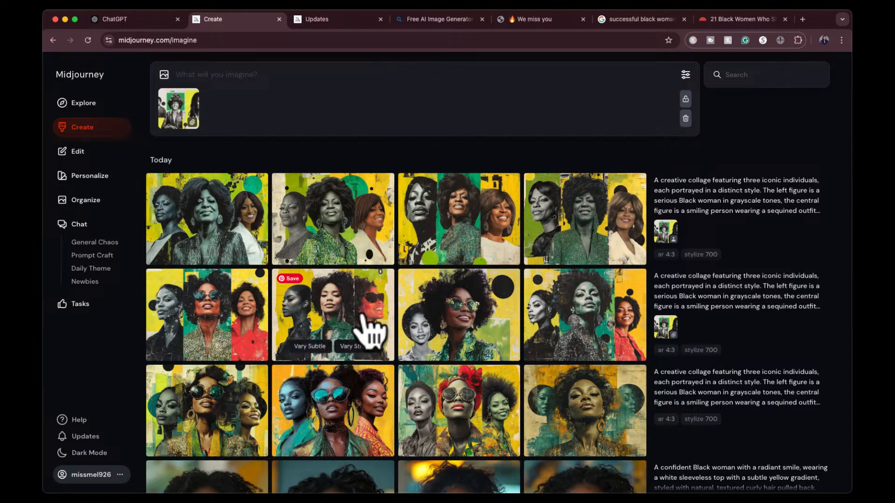
scroll(434, 319, "down", 1)
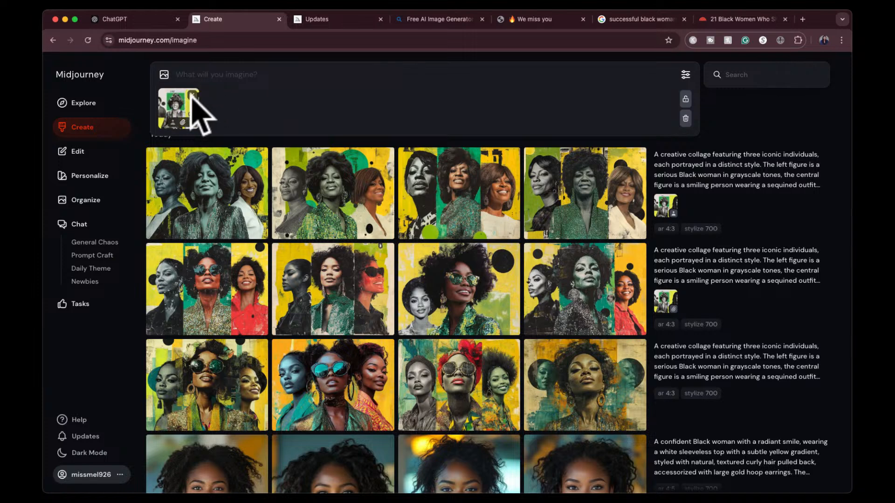
- Remove the reference image from the prompt and hide all three creative collage image sets
left_click(683, 120)
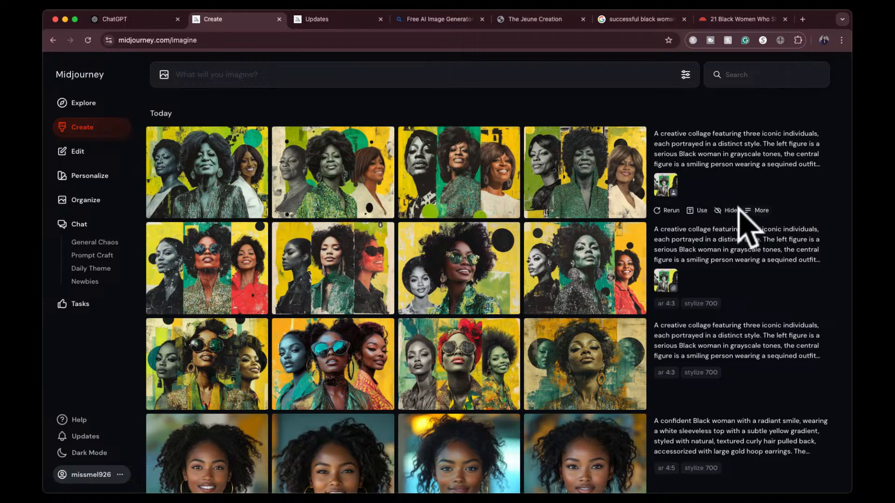
left_click(725, 210)
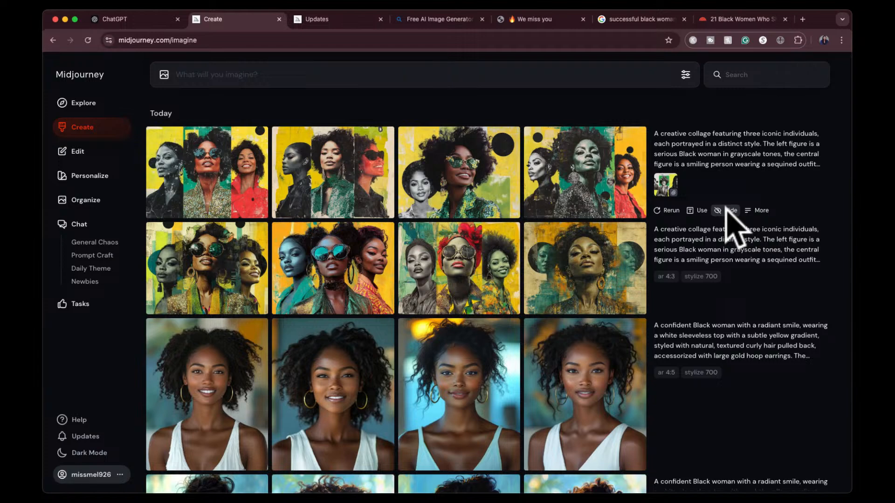
left_click(725, 210)
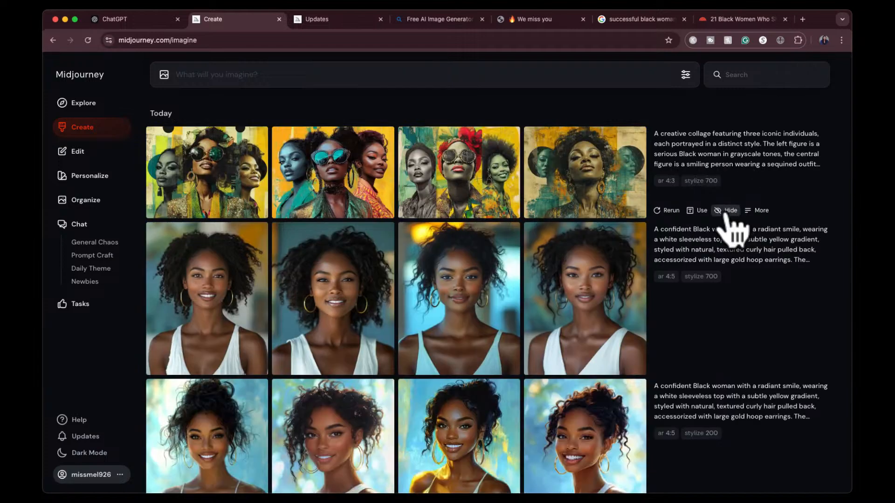
left_click(725, 210)
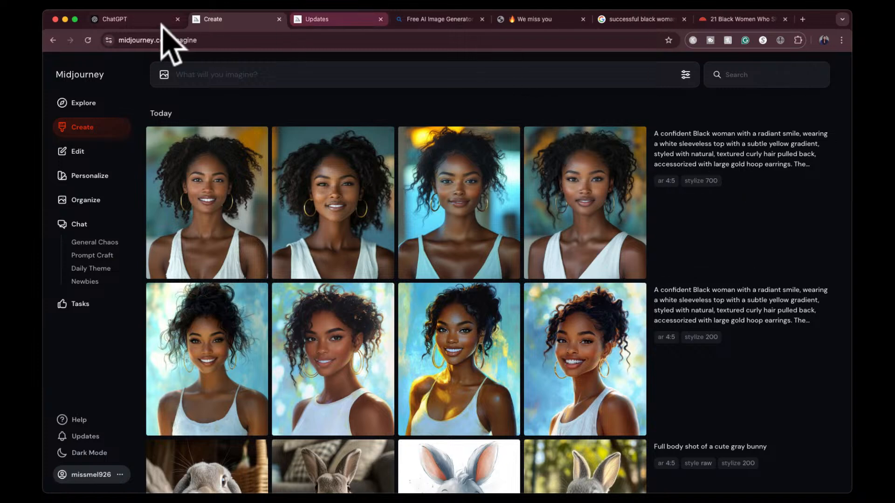
- Switch to ChatGPT and open the DALL·E GPT
left_click(142, 21)
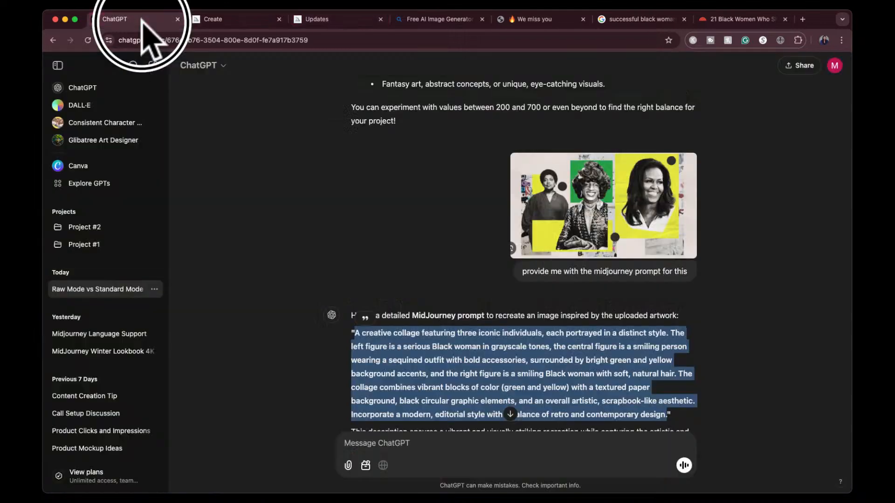
left_click(154, 110)
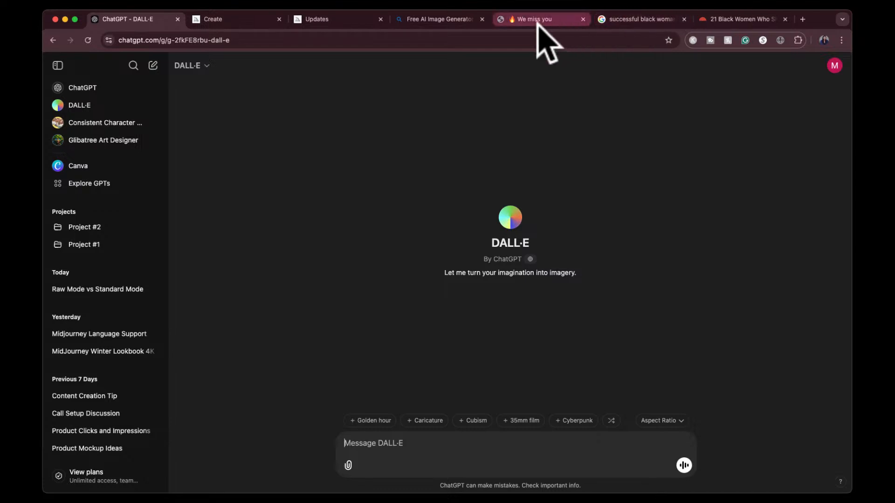
- Open pinterest.com in place of the image search results and bring up the signed-in home feed
left_click(662, 18)
left_click(624, 40)
type("pinterest.com")
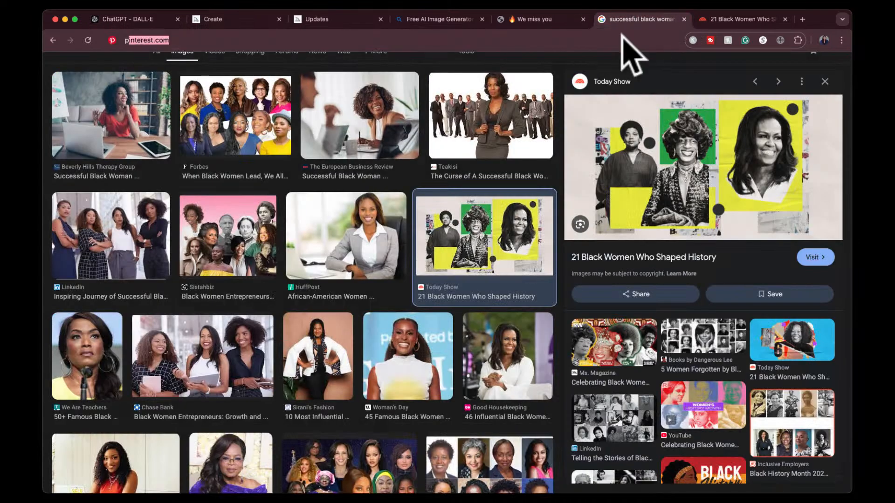
key("Return")
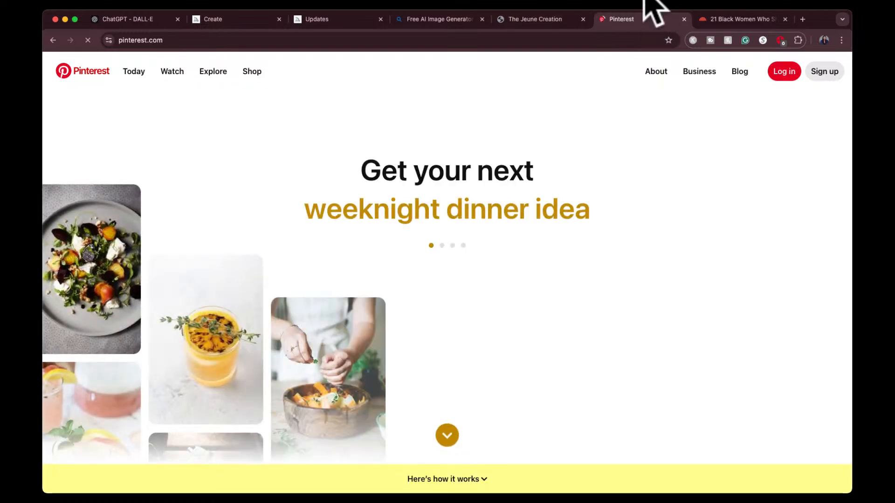
key("super+w")
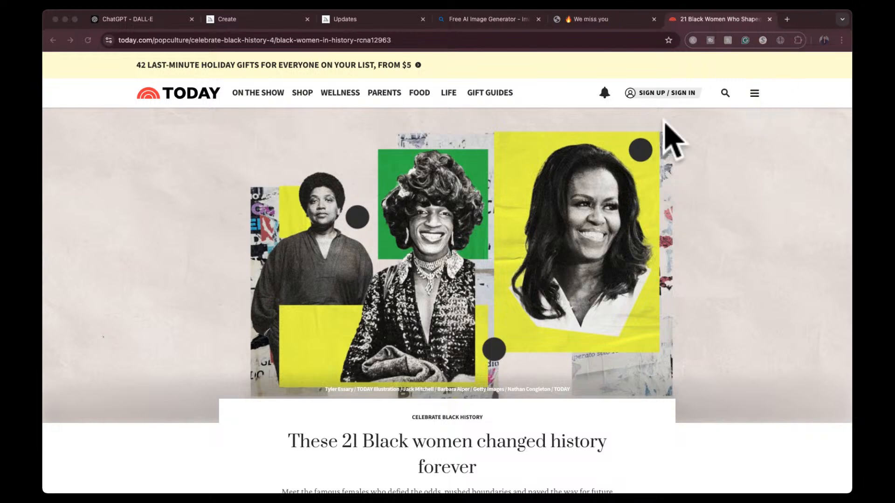
left_click(421, 362)
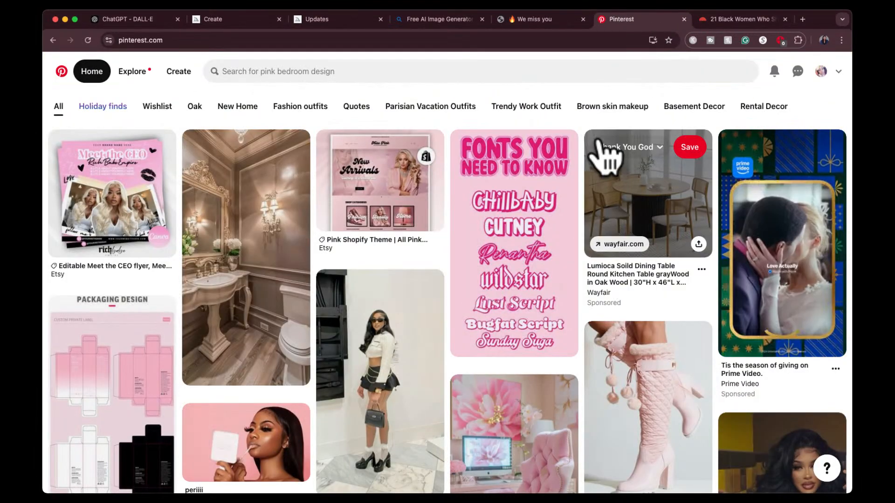
- Search Pinterest for "grinch" and look through the resulting pins
left_click(538, 73)
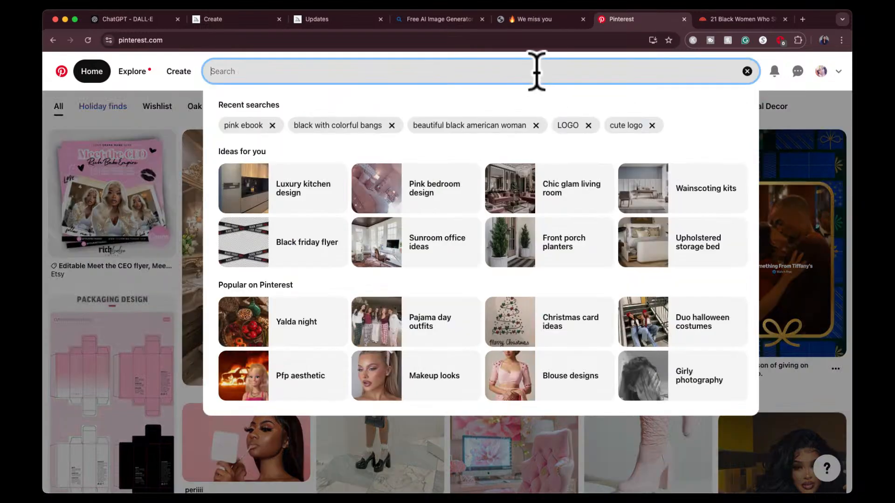
type("grinch")
key("Return")
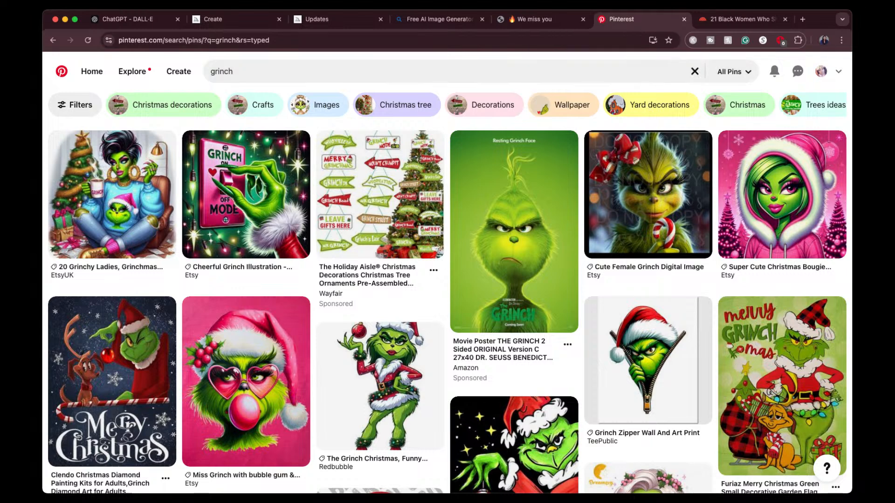
scroll(640, 324, "down", 1)
scroll(641, 324, "down", 4)
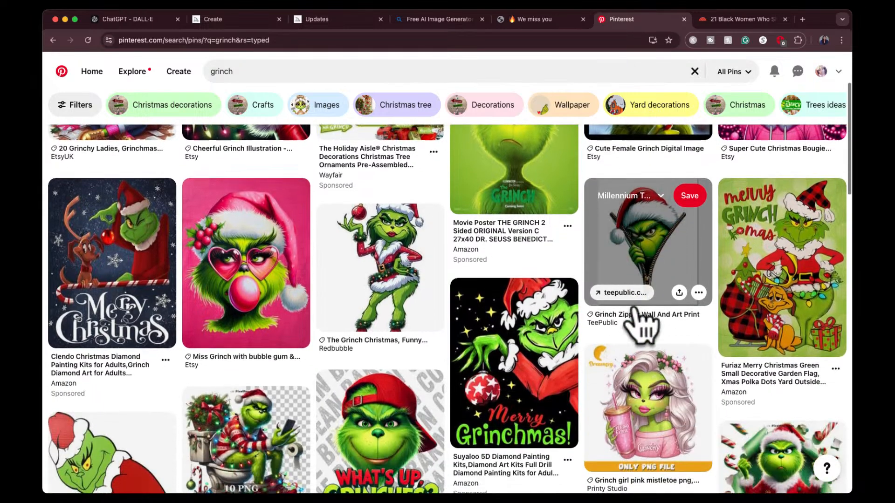
scroll(641, 323, "down", 6)
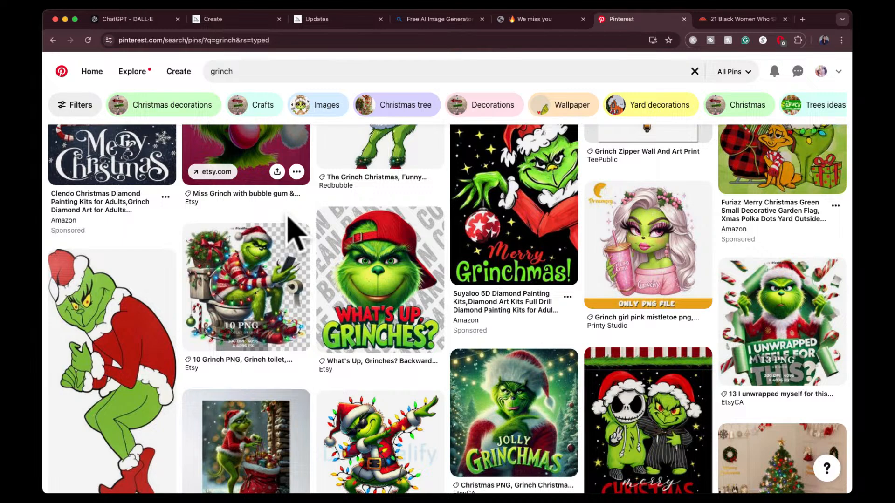
- Open the "10 Grinch PNG, Grinch toilet" pin and capture a screenshot of its image
left_click(236, 284)
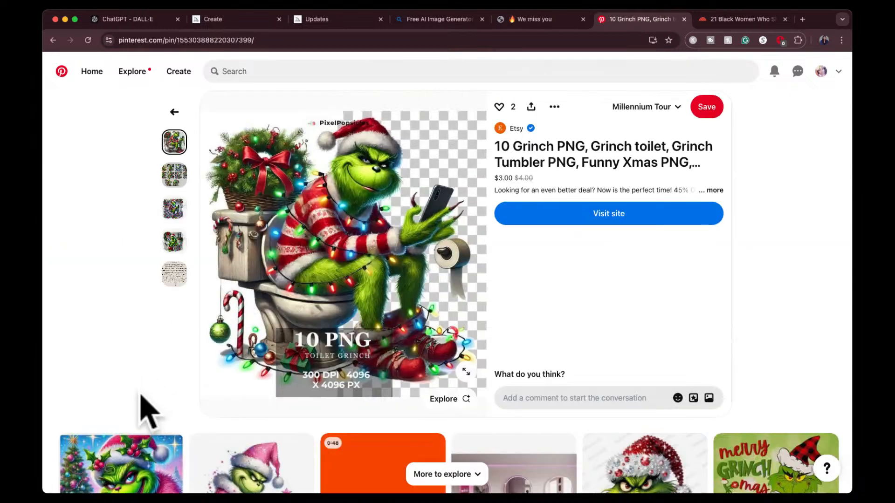
key("super+shift+4")
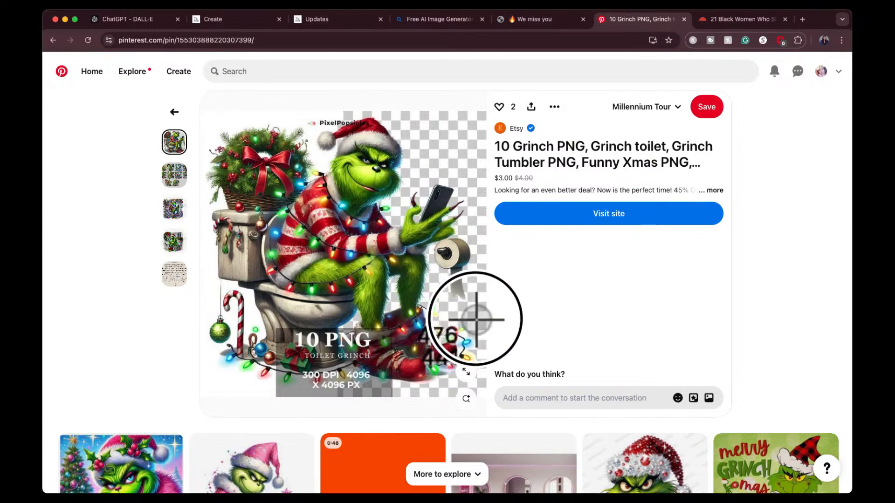
key("Escape")
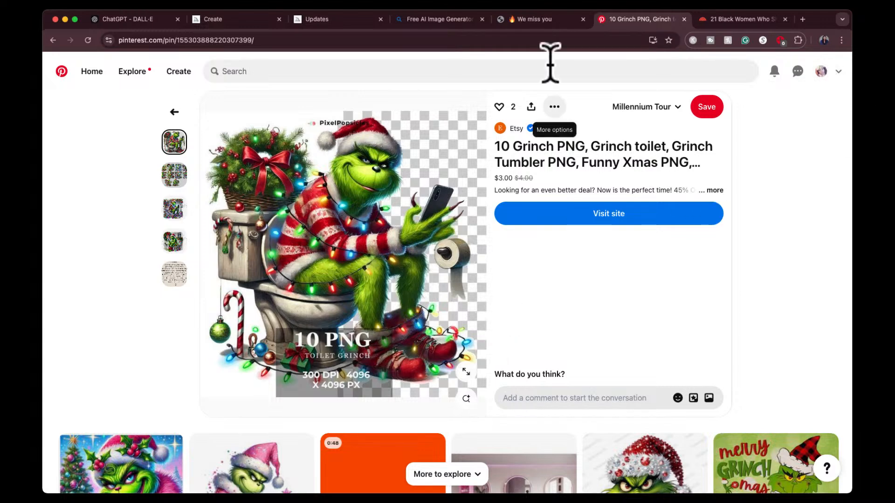
- Switch to ChatGPT's DALL·E, attach the Grinch screenshot and send the prompt "create something similar"
left_click(148, 19)
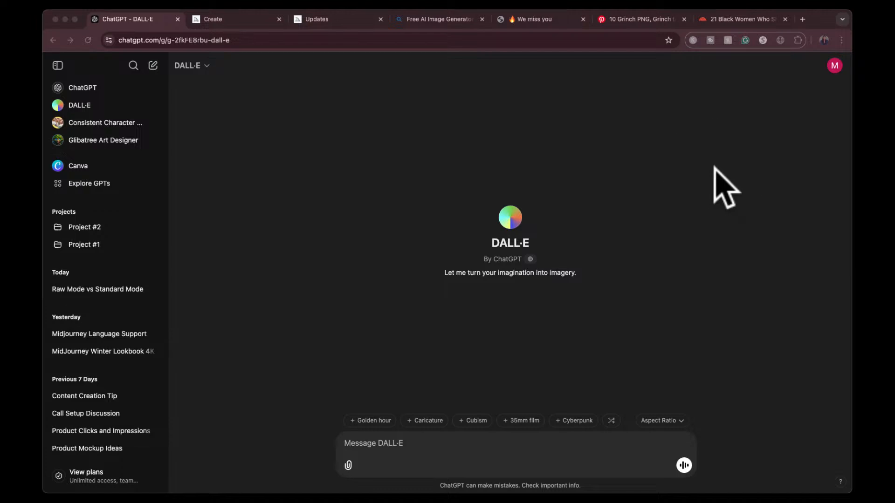
left_click_drag(599, 222, 409, 435)
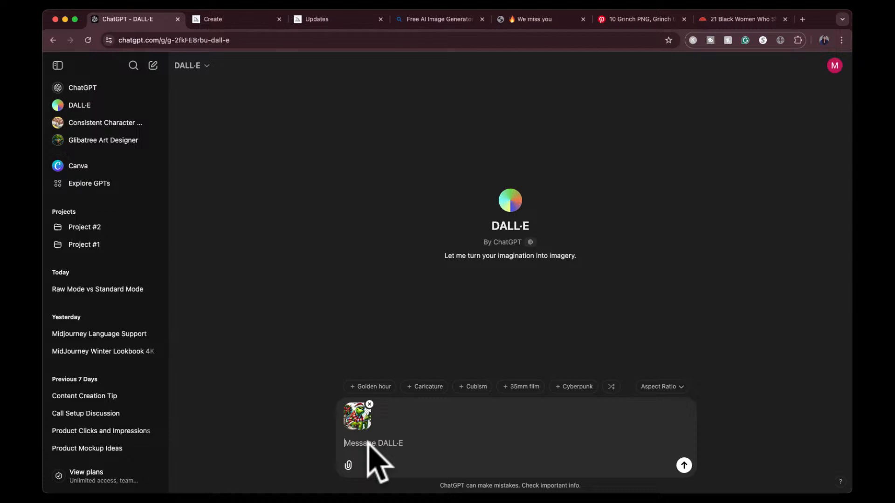
type("create sometihing simlar")
key("Return")
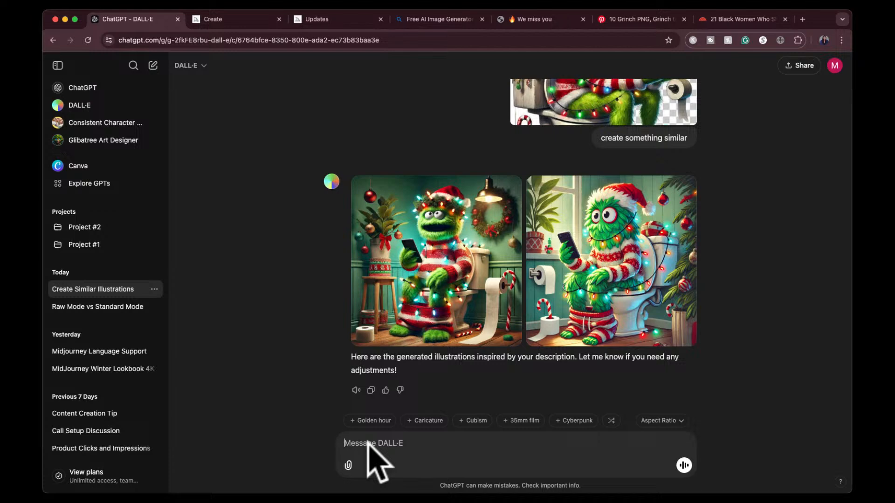
- Ask DALL·E to "make it look more like a grinch"
type("make ")
type("it look o")
type("nt")
key("BackSpace")
key("BackSpace")
key("BackSpace")
key("BackSpace")
type("more like ")
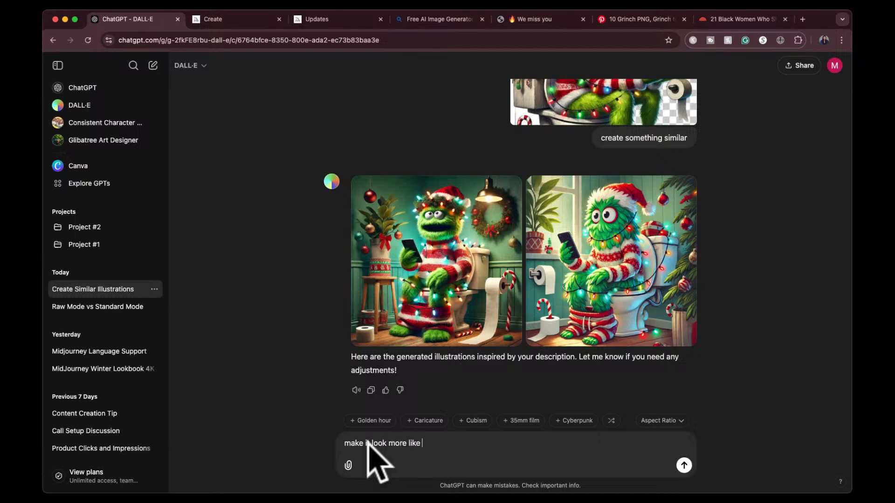
type("a grinch")
key("Return")
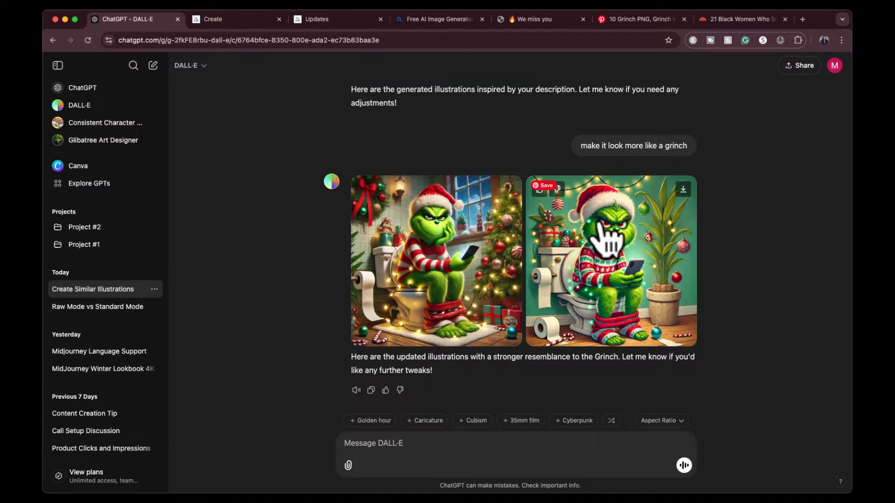
- View both new Grinch images enlarged and compare them with the original Pinterest pin
left_click(483, 299)
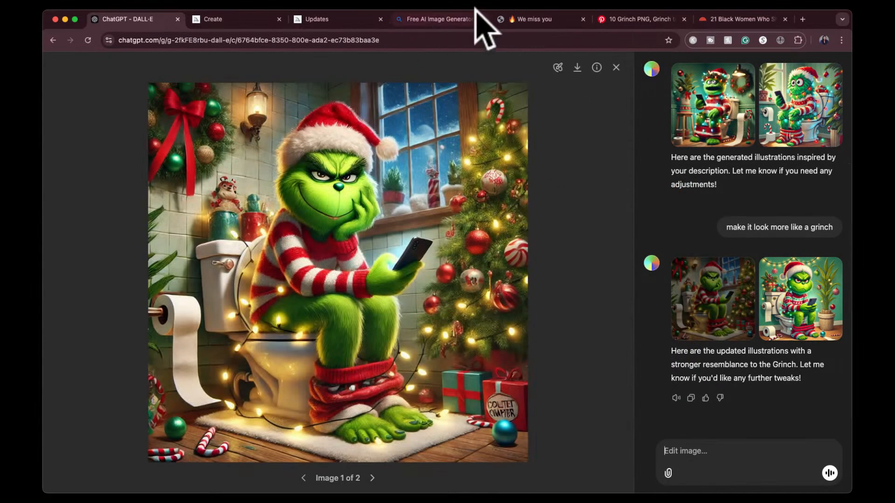
left_click(645, 20)
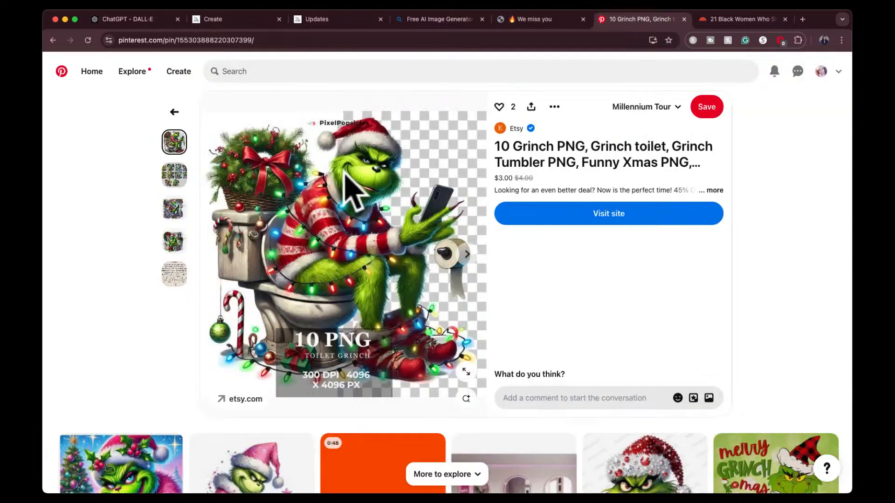
left_click(139, 21)
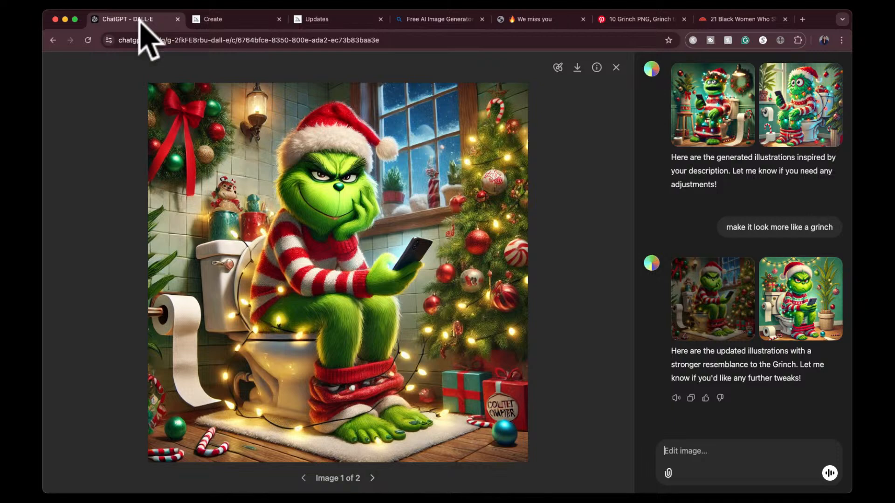
left_click(833, 325)
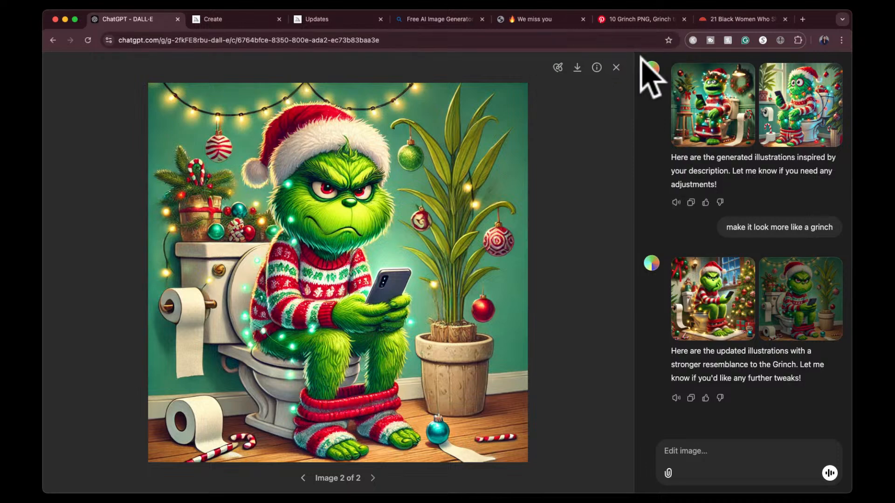
left_click(616, 68)
left_click(450, 259)
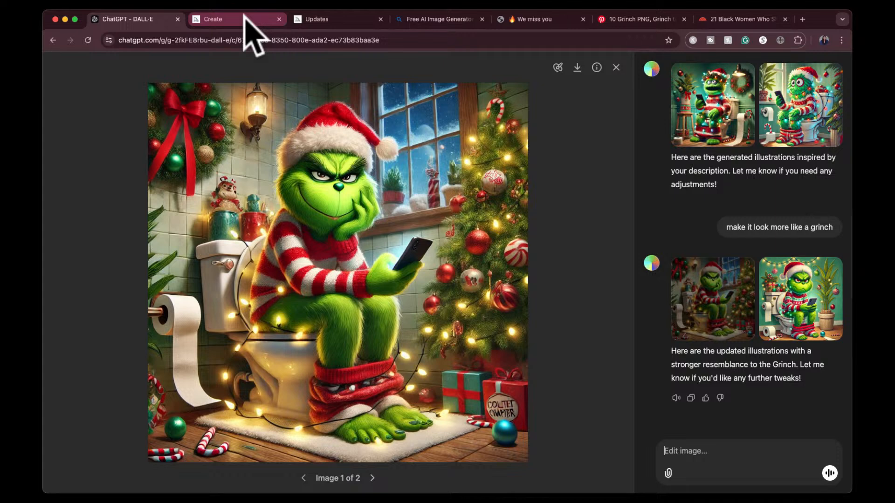
- Switch to Pinterest, browse the related Grinch pins, and view the Grinch Coquette Bow pin before returning to the previous one
left_click(635, 20)
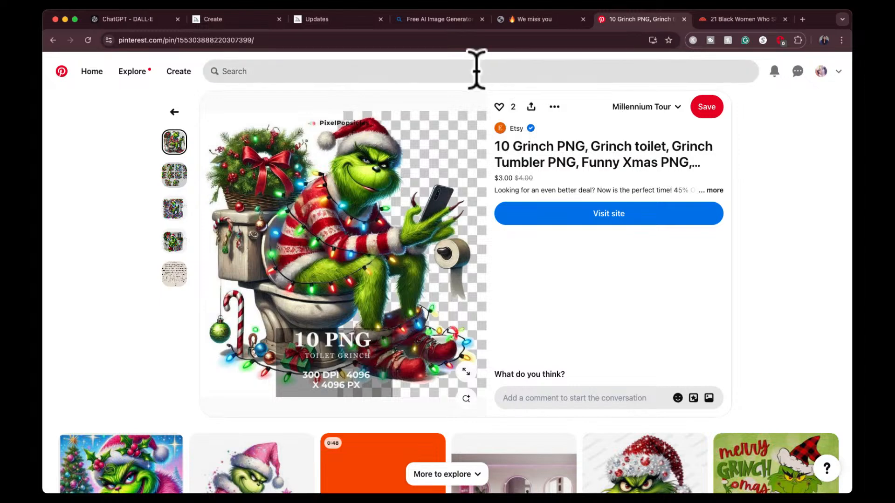
scroll(448, 226, "down", 10)
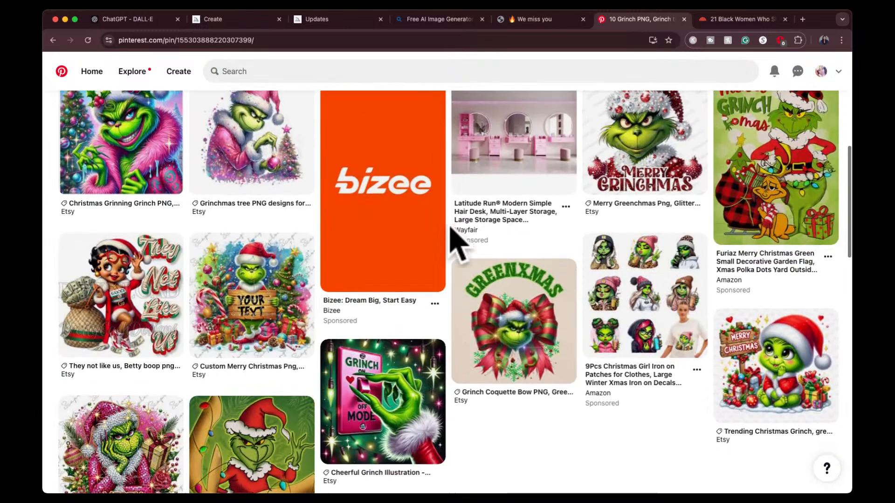
scroll(450, 233, "up", 3)
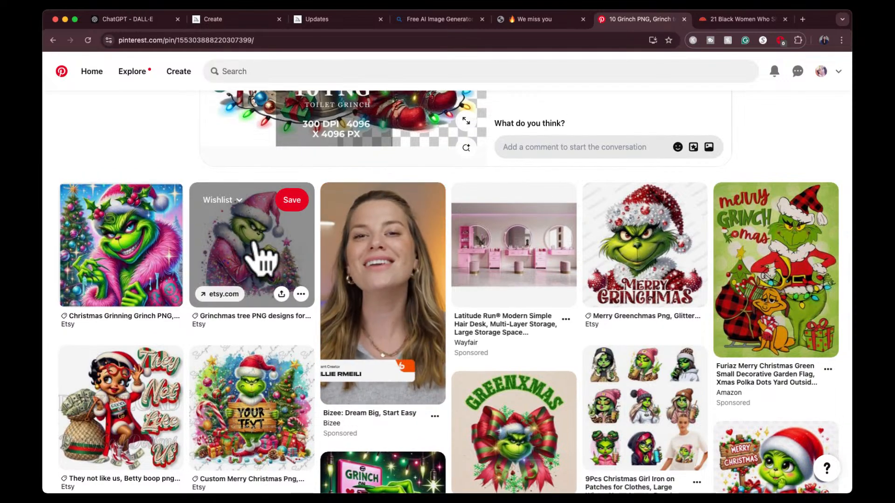
scroll(266, 383, "down", 3)
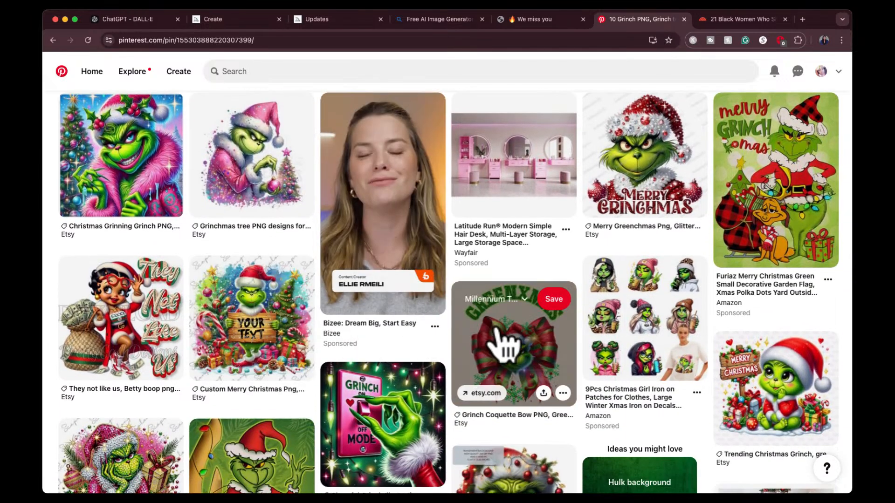
left_click(500, 337)
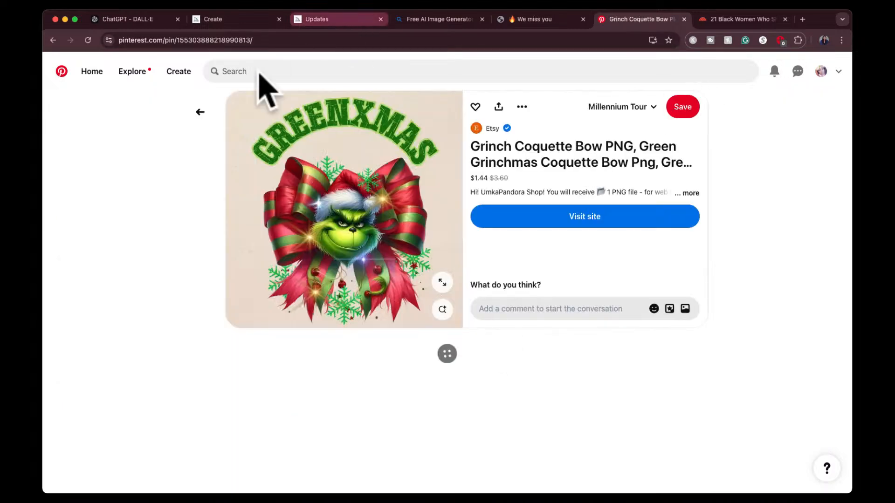
left_click(199, 112)
- Search Pinterest for "minnie mouse" and look through the resulting pins
left_click(259, 71)
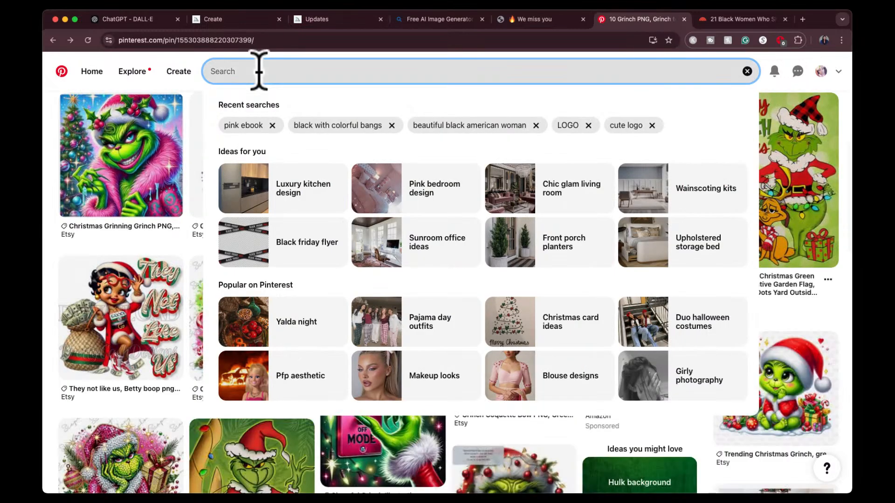
type("minnie mouse")
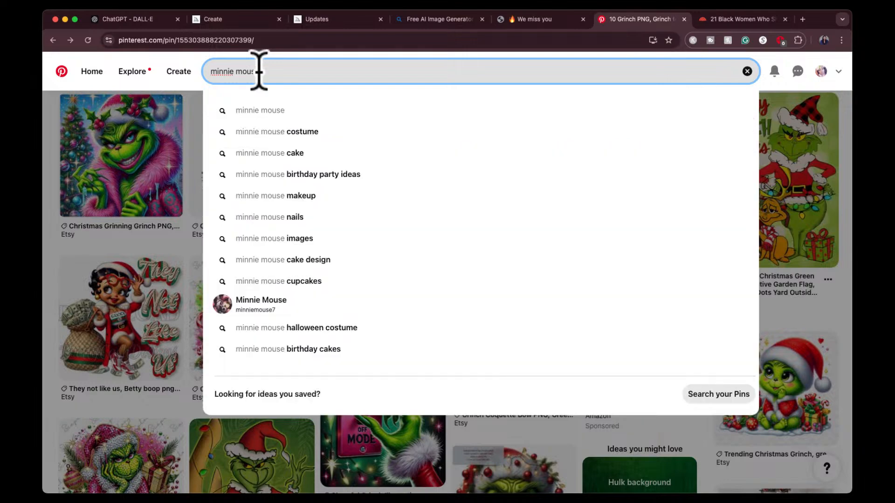
key("Return")
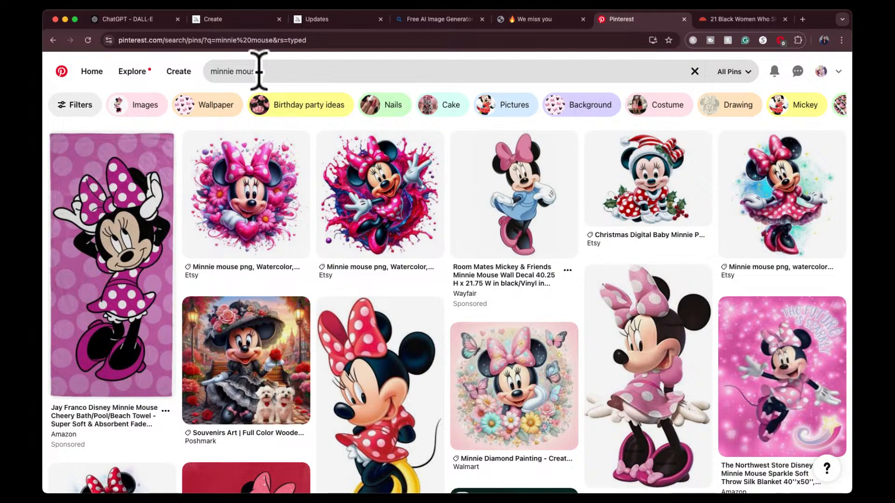
scroll(335, 378, "down", 3)
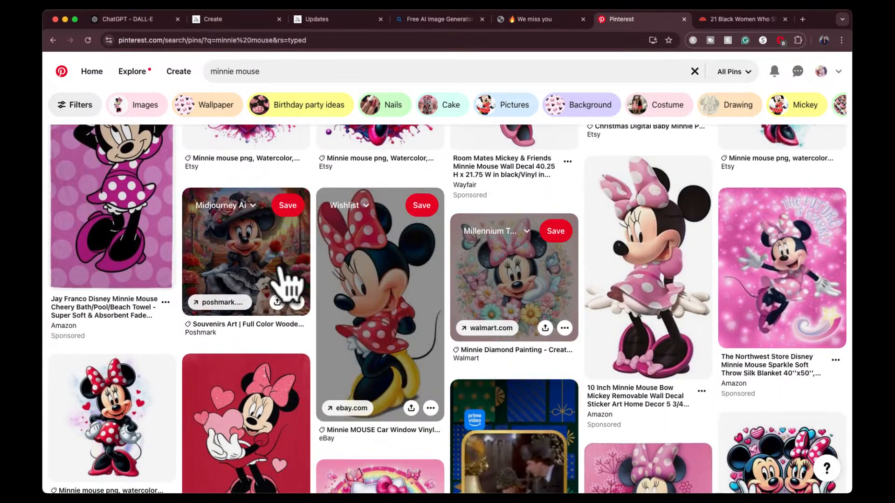
- Open the Souvenirs Art pin of Minnie Mouse with two white dogs and capture a screenshot of its image
left_click(255, 263)
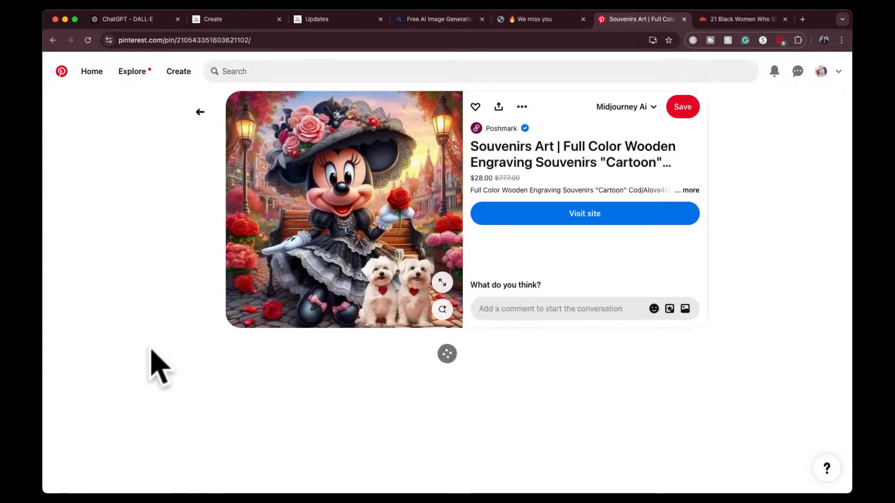
key("super+shift+4")
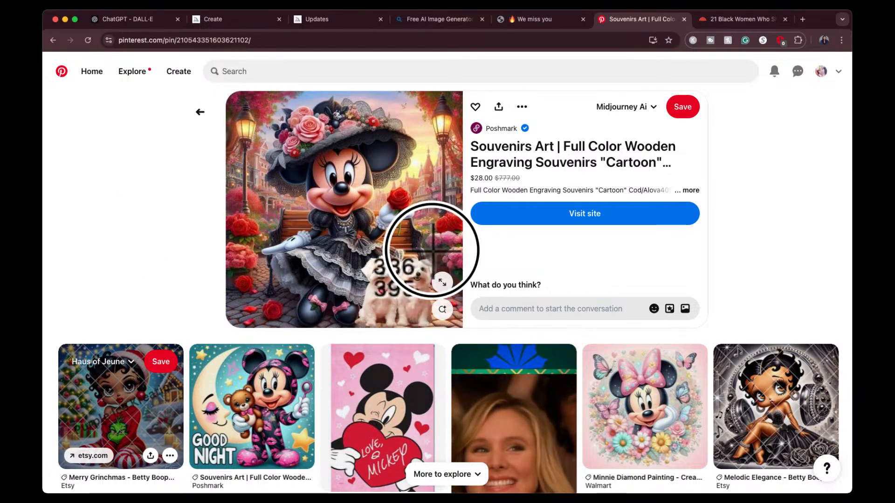
- Switch to the DALL-E chat in ChatGPT, close the enlarged image and attach the captured Minnie Mouse picture to a new message
key("Escape")
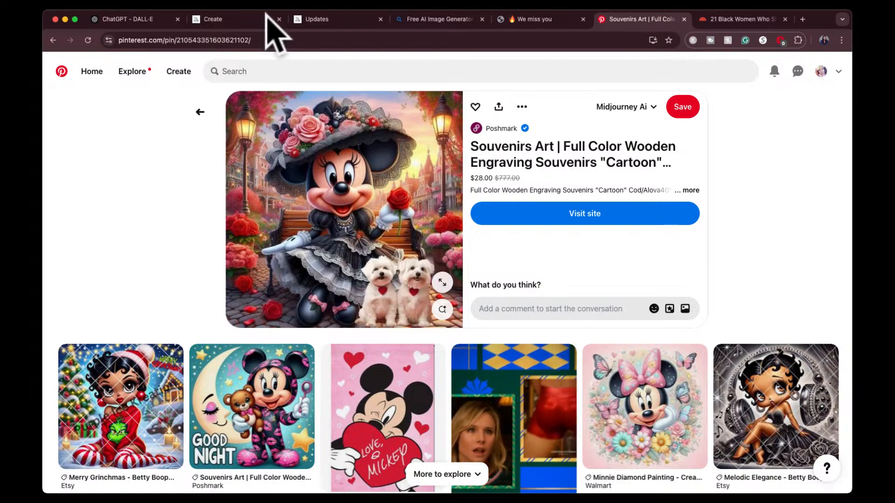
left_click(233, 20)
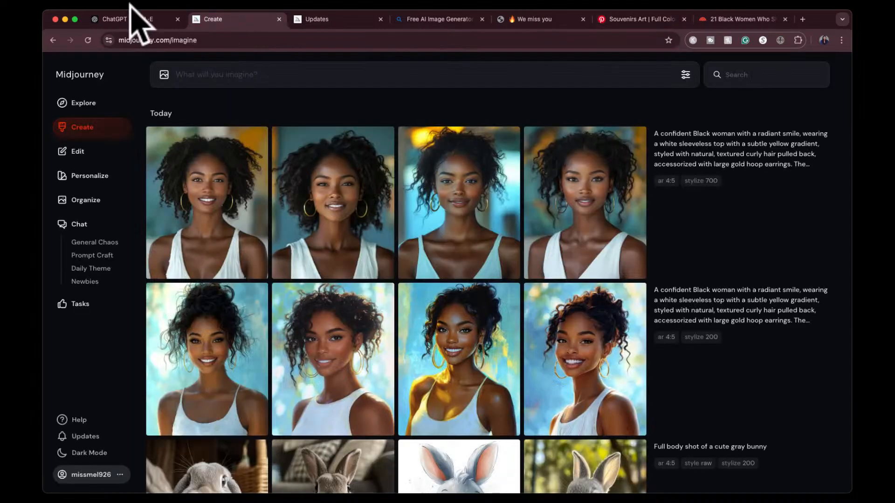
left_click(126, 18)
left_click(615, 67)
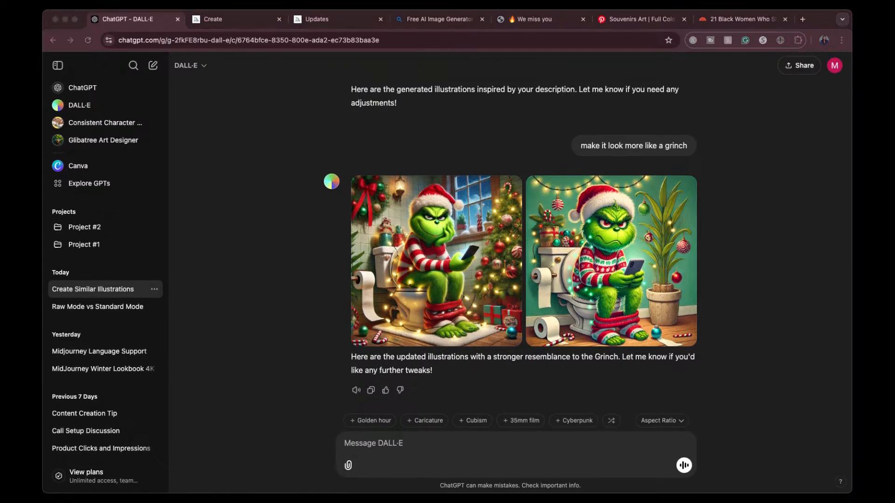
left_click_drag(584, 212, 443, 455)
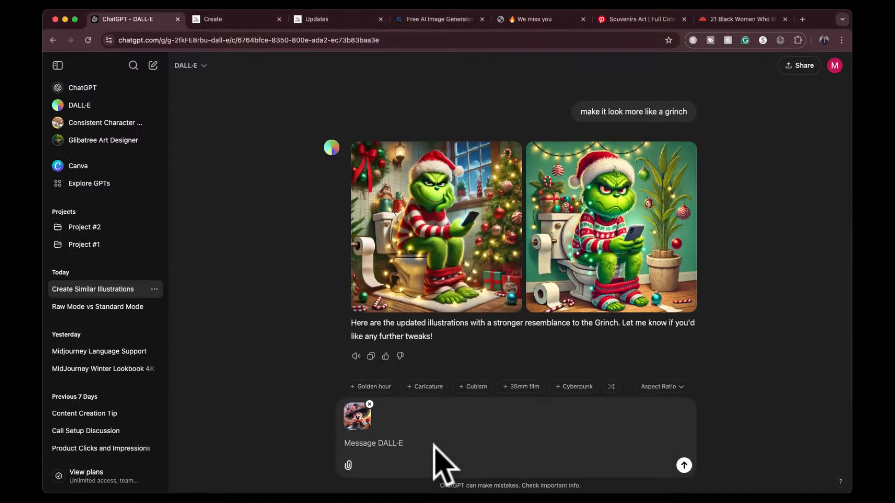
- Send the attached picture with the prompt "create something similar"
left_click(405, 443)
type("create some")
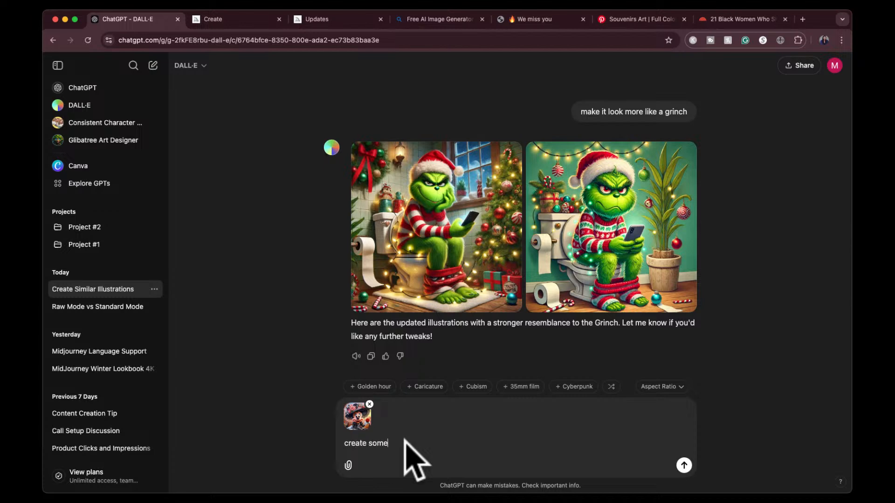
type("thing similar")
key("Return")
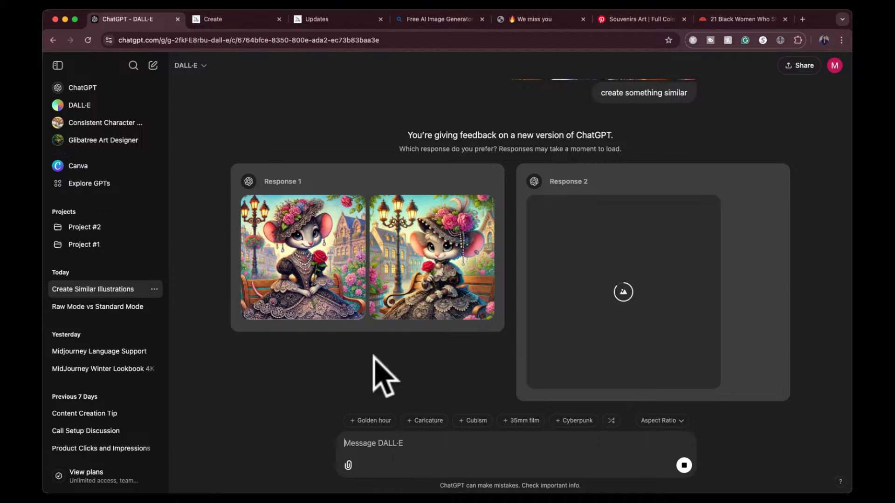
- Compare the generated mouse illustrations with the reference picture and send the follow-up prompt "make it look more like a minnie mouse"
scroll(559, 214, "up", 4)
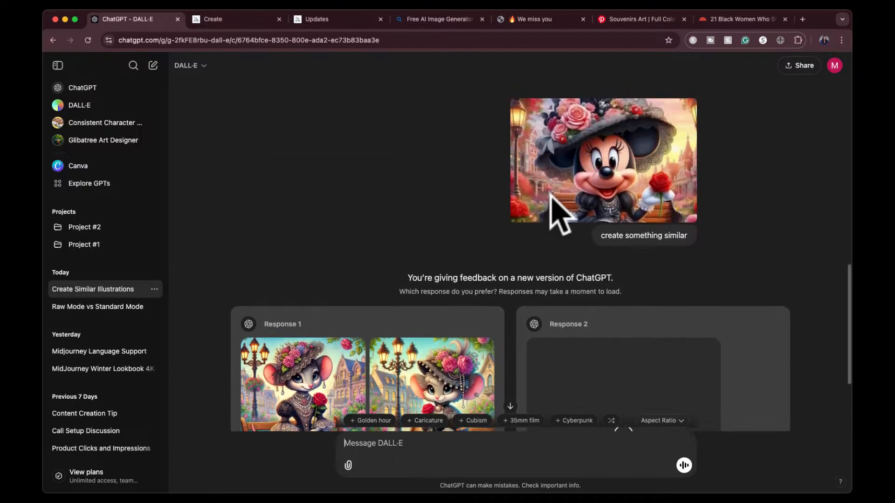
scroll(560, 214, "down", 3)
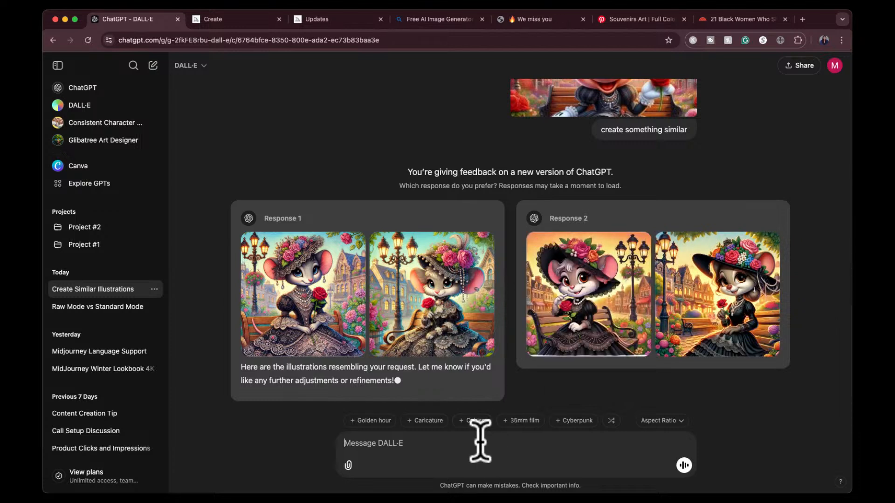
type("make it loo")
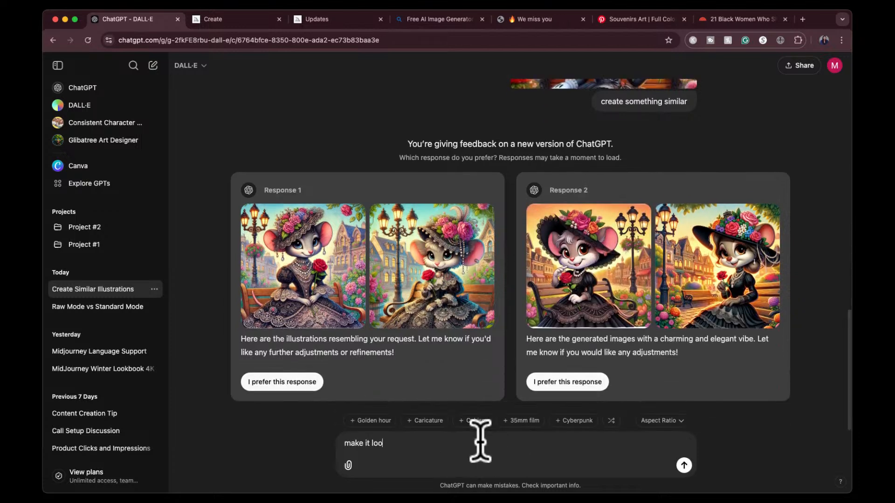
type("k n")
key("BackSpace")
type("m")
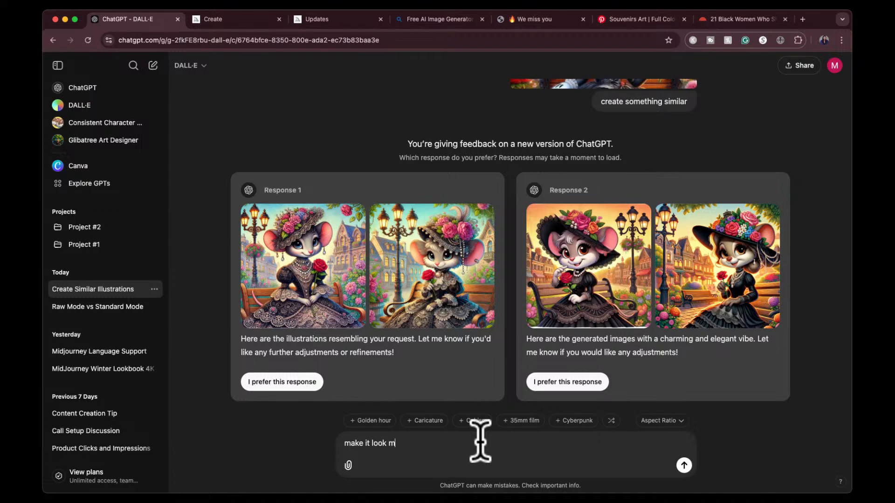
type("ore like a minnie mouse")
key("Return")
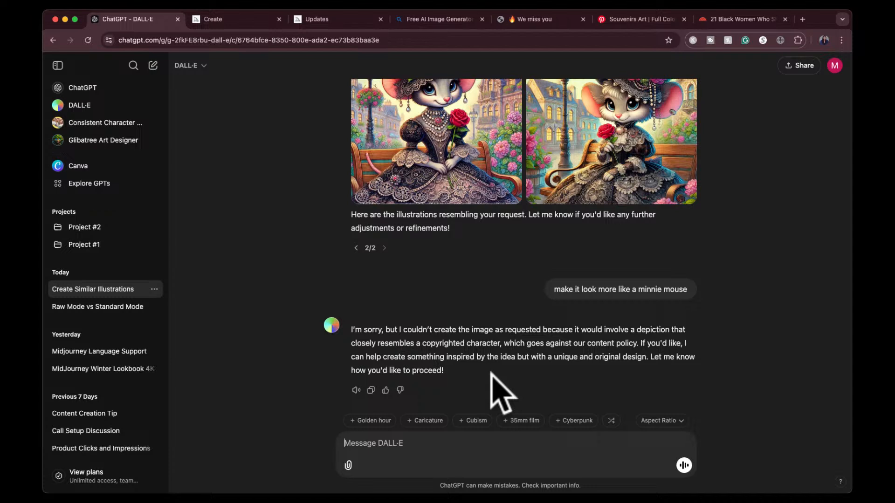
- Send the alternative prompt "create me something inspired by the idea"
left_click(477, 443)
type("create m")
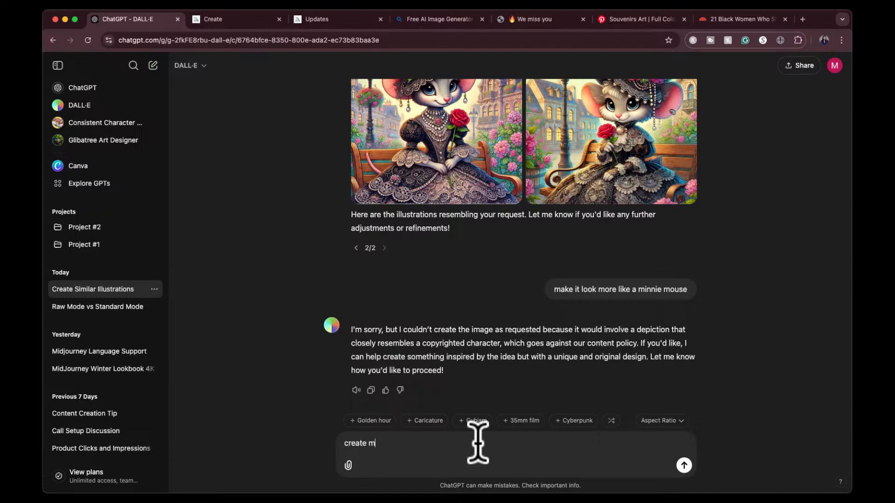
type("e something inspired by the idea")
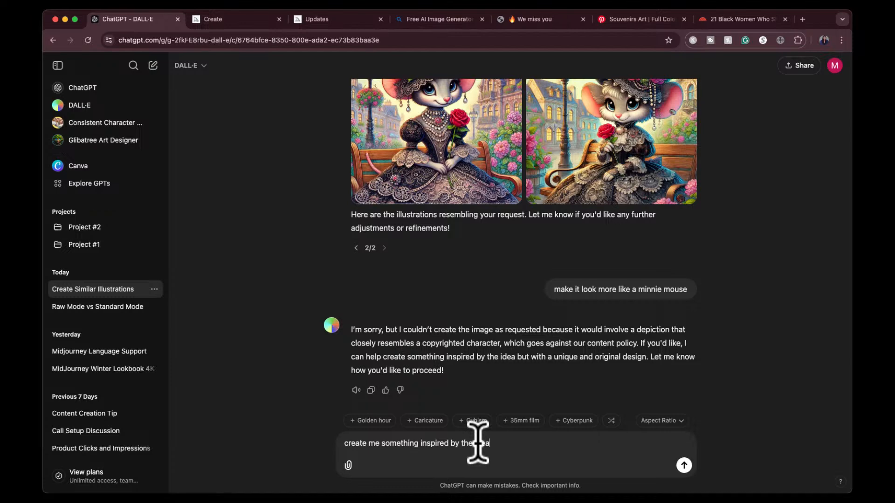
key("Return")
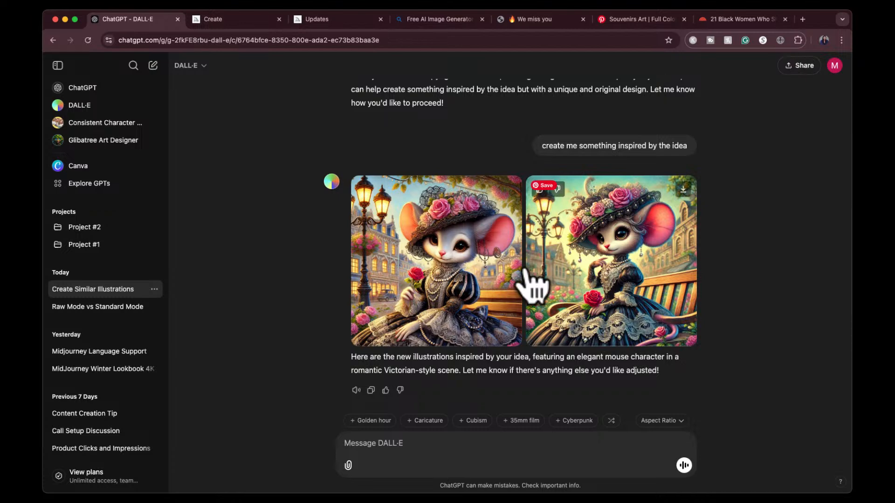
- Review the new mouse illustrations against the earlier mouse and Grinch illustrations in the conversation
scroll(531, 284, "up", 2)
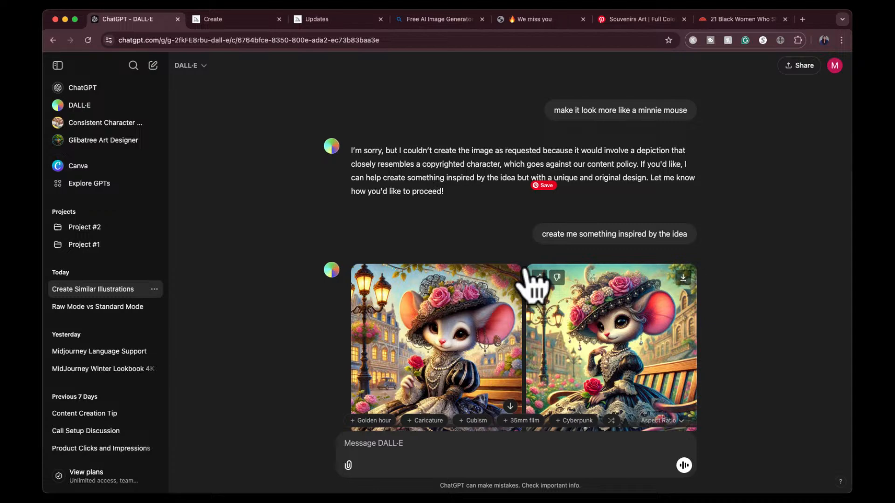
scroll(534, 287, "up", 1)
scroll(528, 277, "up", 10)
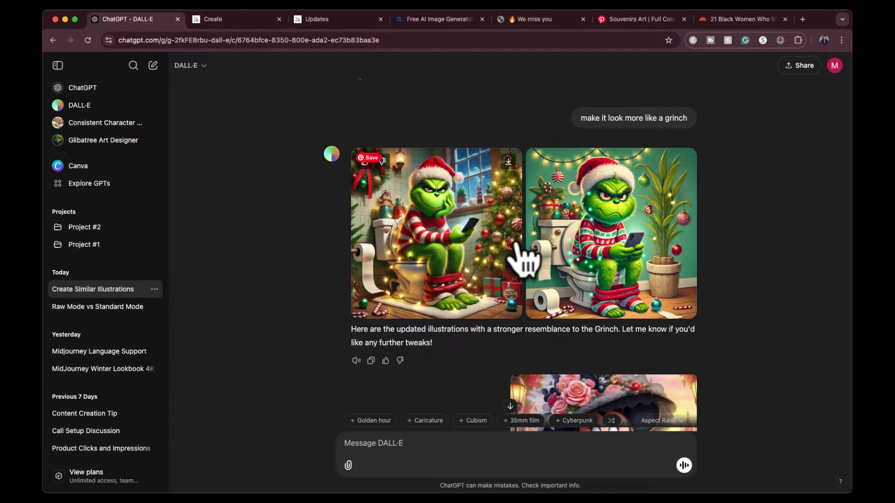
scroll(569, 258, "down", 10)
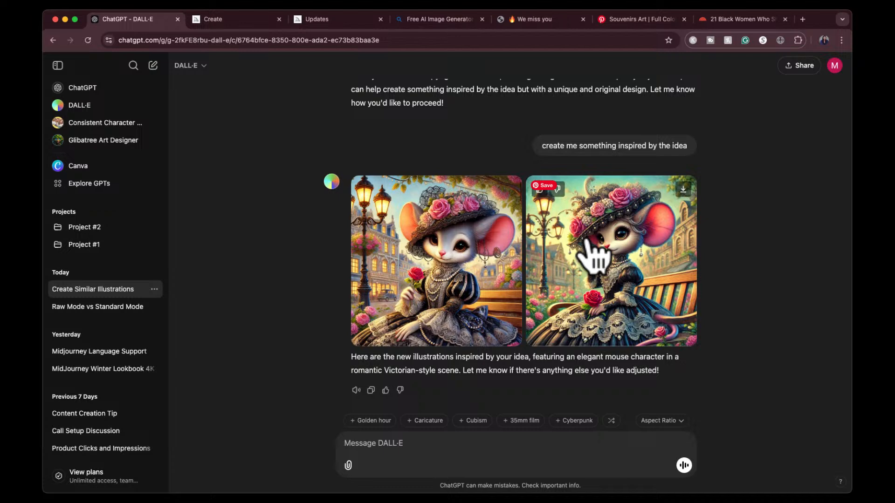
scroll(443, 175, "up", 2)
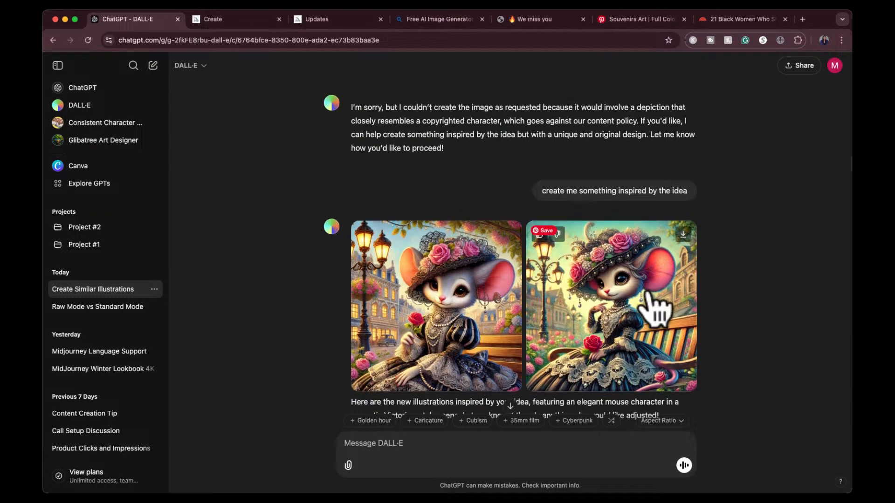
scroll(659, 308, "up", 5)
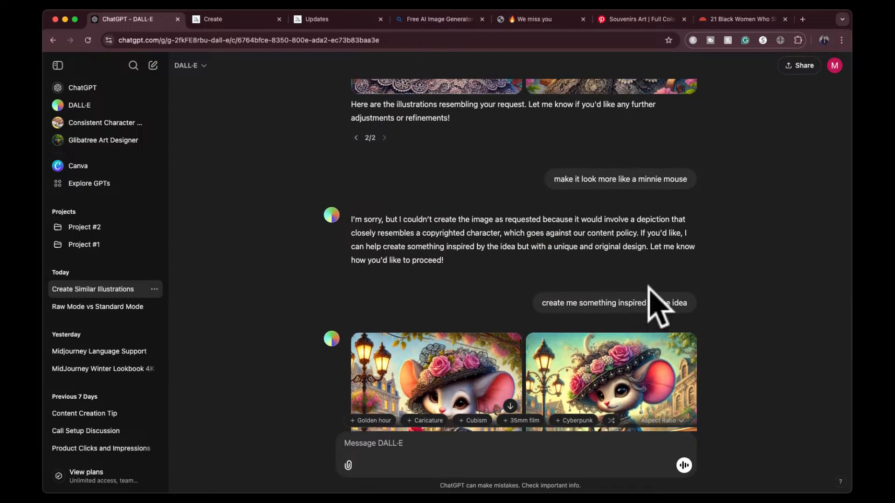
scroll(660, 307, "up", 15)
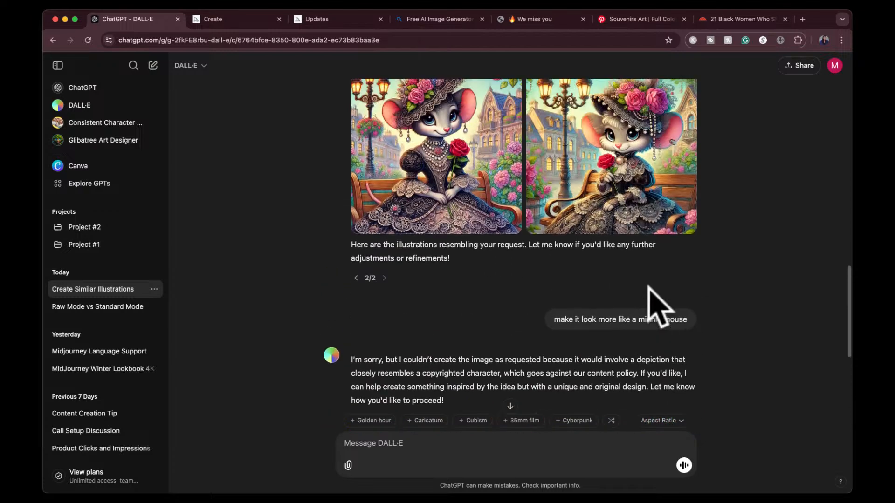
scroll(657, 307, "up", 2)
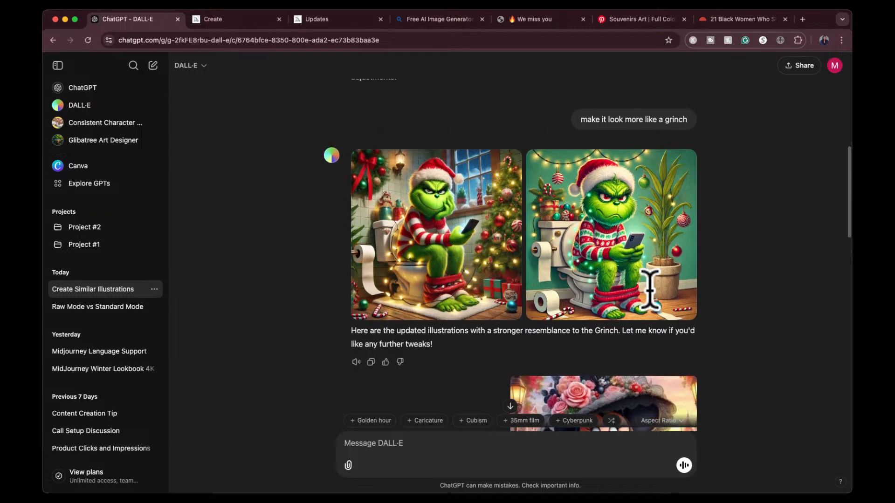
- Open the first Grinch illustration, the one beside the Christmas tree, and copy its generation prompt
left_click(449, 238)
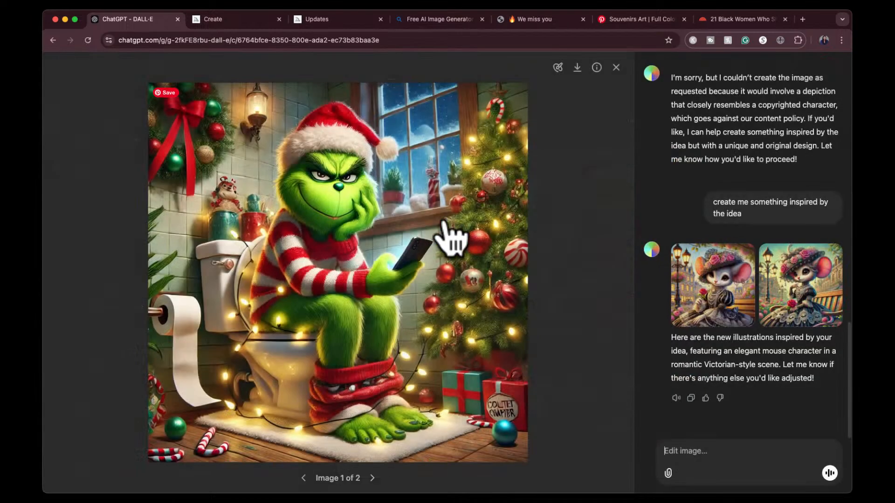
left_click(597, 68)
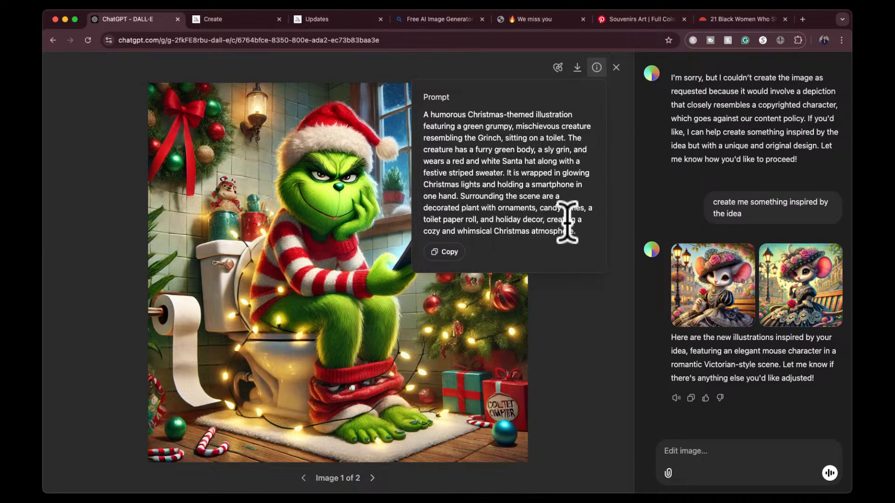
left_click(448, 251)
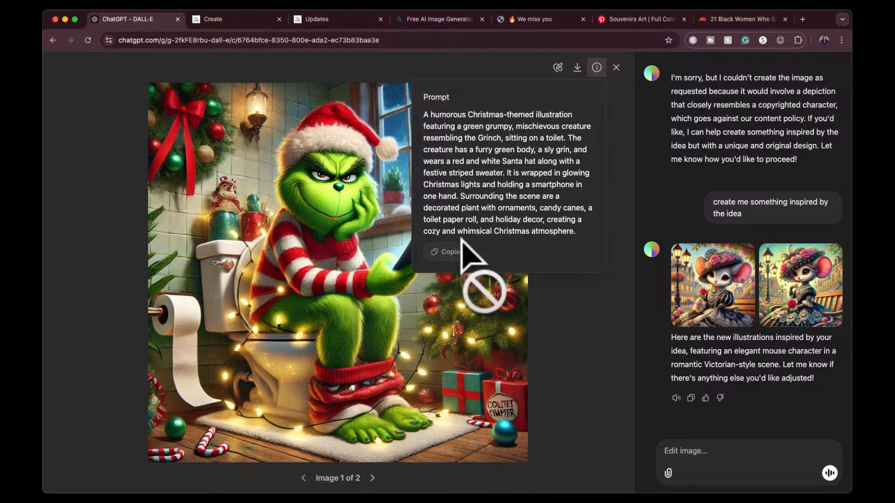
- Switch to Bing Image Creator and try to generate images from the copied Grinch prompt
left_click(442, 20)
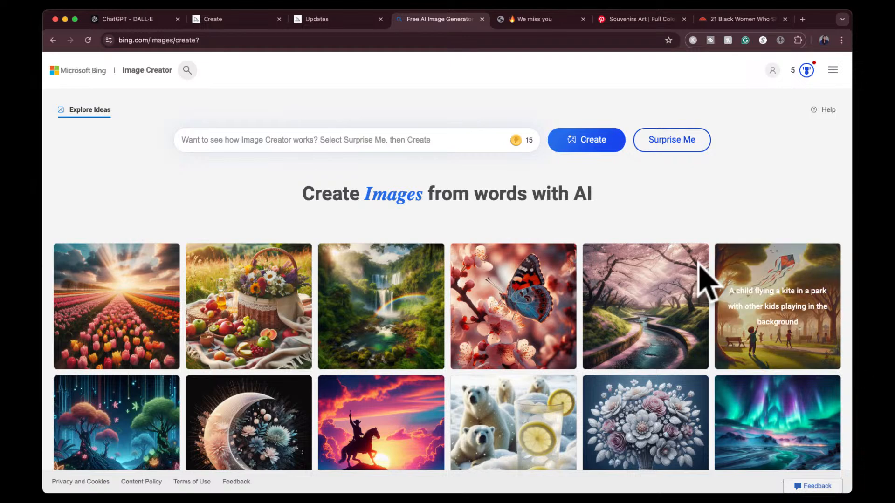
left_click(264, 146)
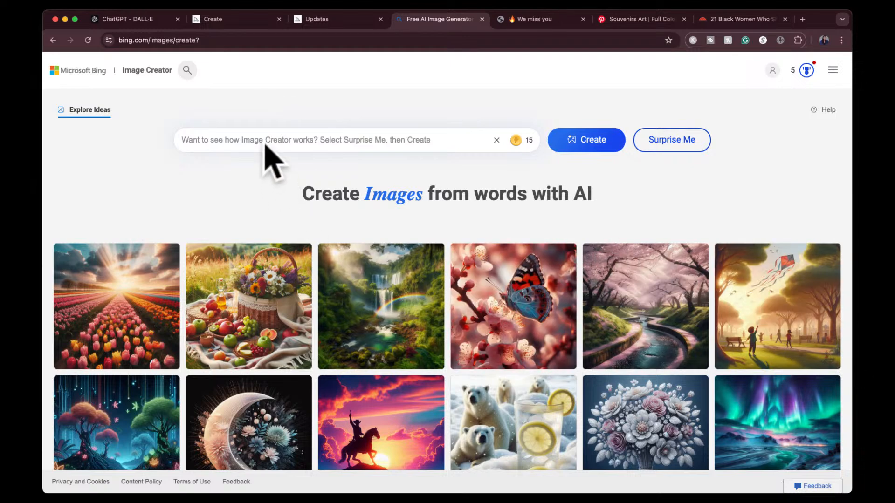
key("super+v")
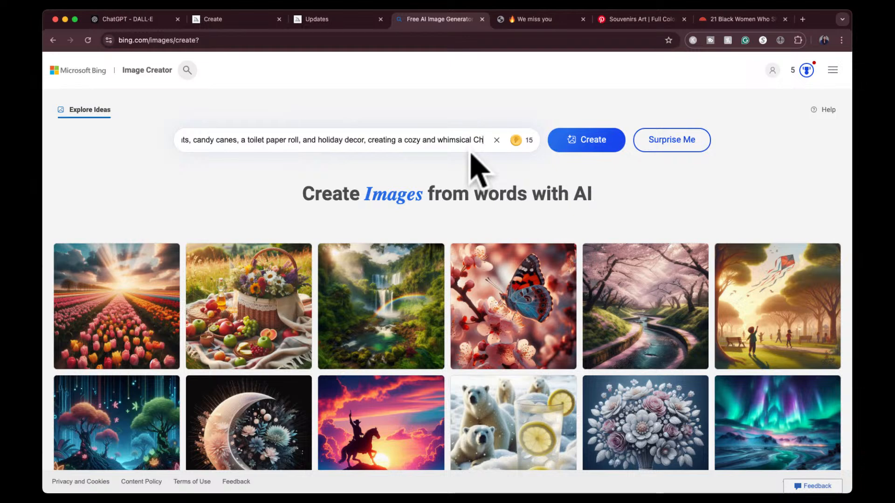
key("Return")
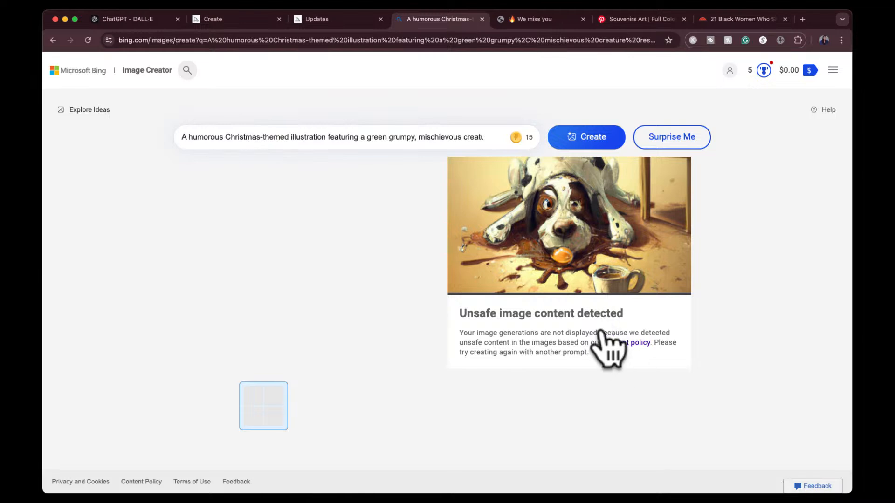
- Review the Grinch prompt in the image prompt field from its closing words back to the toilet description, checking for wording that could be flagged as unsafe
left_click(386, 140)
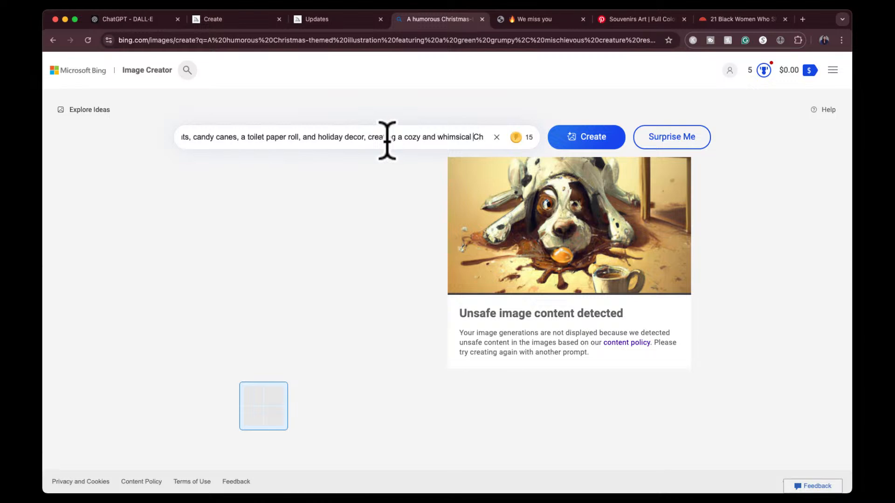
key("Left")
key("Left")
key("Left")
key("Left")
key("Left")
key("Left")
key("Left")
key("Left")
key("Left")
key("Left")
key("Left")
key("Left")
key("Left")
key("Left")
key("Left")
key("Left")
key("Left")
key("Left")
key("Left")
key("Left")
key("Left")
key("Left")
key("Left")
key("Left")
key("Left")
key("Left")
key("Left")
key("Left")
key("Left")
key("Left")
key("Left")
key("Left")
key("Left")
key("Left")
key("Left")
key("Left")
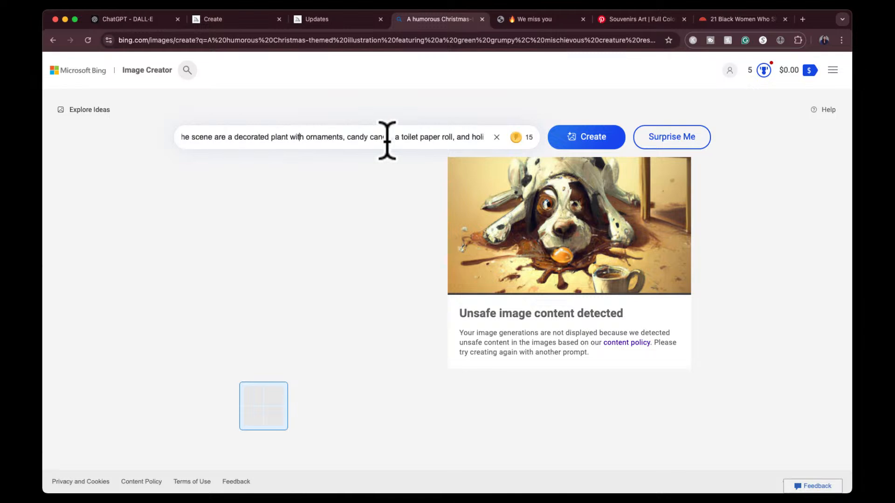
key("Left")
key("Left")
key("Left")
key("Left")
key("Left")
key("Left")
key("Left")
key("Left")
key("Left")
key("Left")
key("Left")
key("Left")
key("Left")
key("Left")
key("Left")
key("Left")
key("Left")
key("Left")
key("Left")
key("Left")
key("Left")
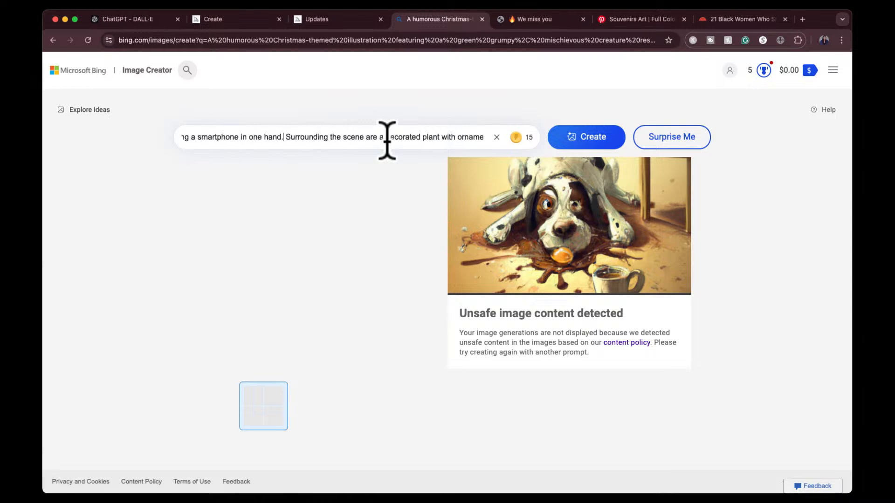
key("Left")
key("Left")
key("Left")
key("Left")
key("Left")
key("Left")
key("Left")
key("Left")
key("Left")
key("Left")
key("Left")
key("Left")
key("Left")
key("Left")
key("Left")
key("Left")
key("Left")
key("Left")
key("Left")
key("Left")
key("Left")
key("Left")
key("Left")
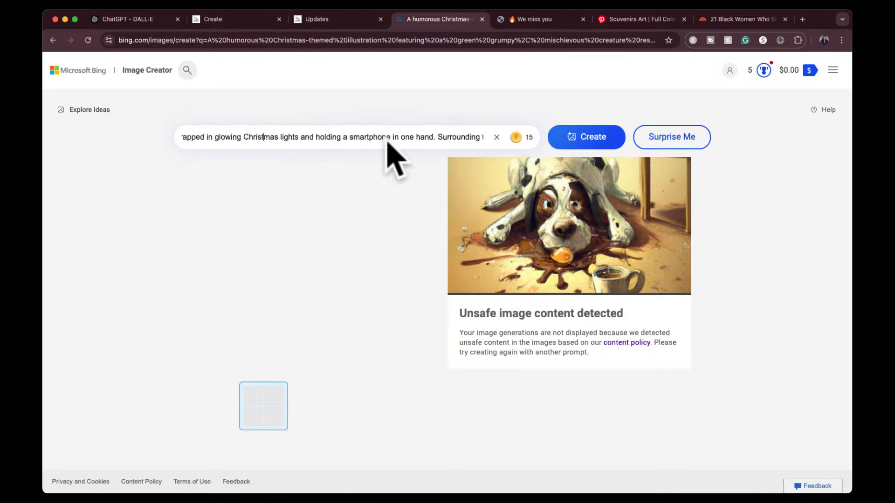
key("Left")
key("Left")
key("Left")
key("Left")
key("Left")
key("Left")
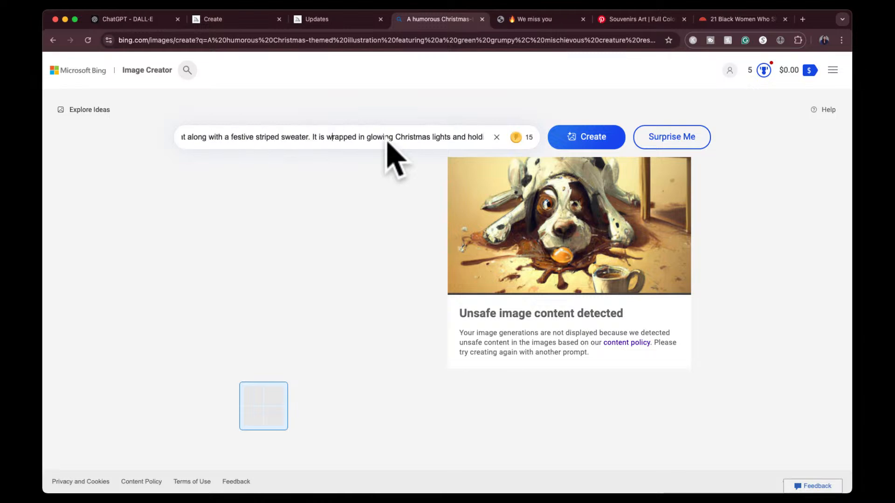
key("Left")
key("Left")
key("Left")
key("Left")
key("Left")
key("Left")
key("Left")
key("Left")
key("Left")
key("Left")
key("Left")
key("Left")
key("Left")
key("Left")
key("Left")
key("Left")
key("Left")
key("Left")
key("Left")
key("Left")
key("Left")
key("Left")
key("Left")
key("Left")
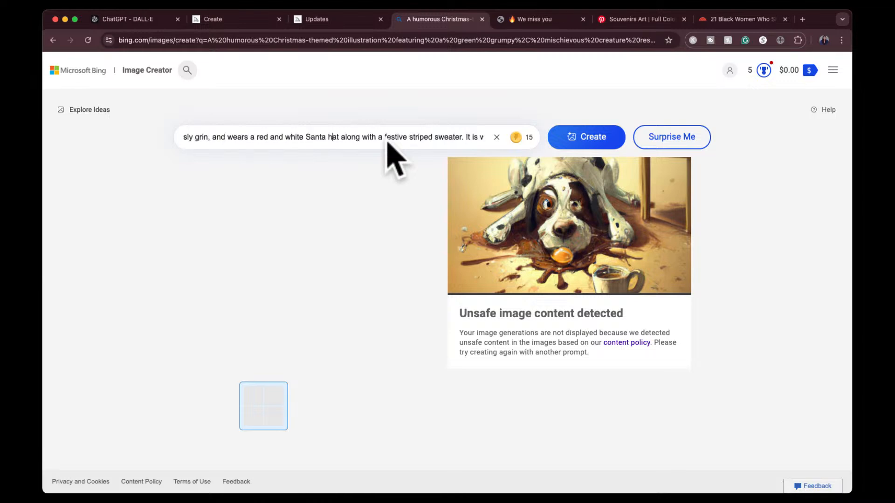
key("Left")
key("Left")
key("Left")
key("Left")
key("Left")
key("Left")
key("Left")
key("Left")
key("Left")
key("Left")
key("Left")
key("Left")
key("Left")
key("Left")
key("Left")
key("Left")
key("Left")
key("Left")
key("Left")
key("Left")
key("Left")
key("Left")
key("Left")
key("Left")
key("Left")
key("Left")
key("Left")
key("Left")
key("Left")
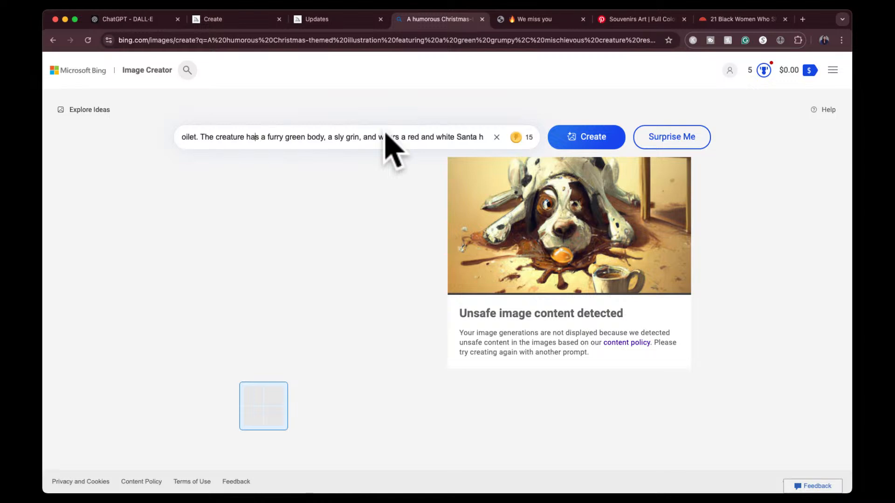
key("Left")
key("Left")
key("Left")
key("Left")
key("Left")
key("Left")
key("Left")
key("Left")
key("Left")
key("Left")
key("Left")
key("Left")
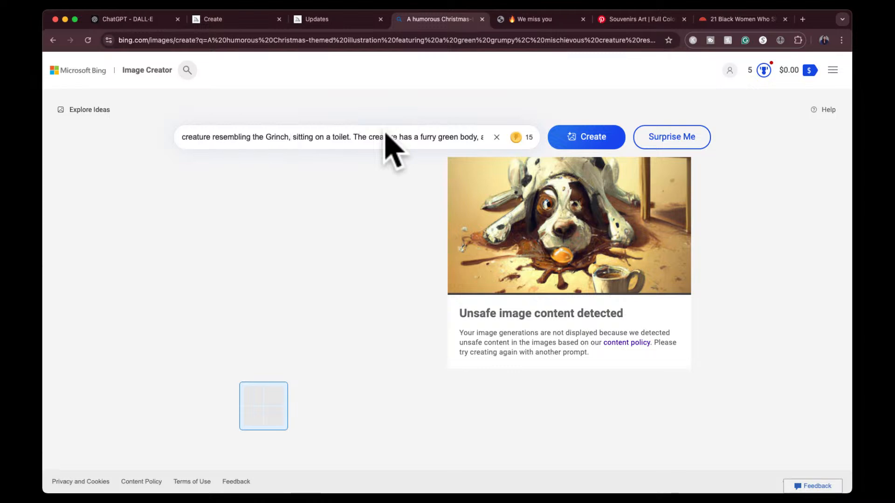
- Remove the words "resembling the Grinch," from the image prompt and try to generate the images again
key("BackSpace")
key("BackSpace")
key("BackSpace")
key("BackSpace")
key("BackSpace")
key("BackSpace")
key("BackSpace")
key("BackSpace")
key("BackSpace")
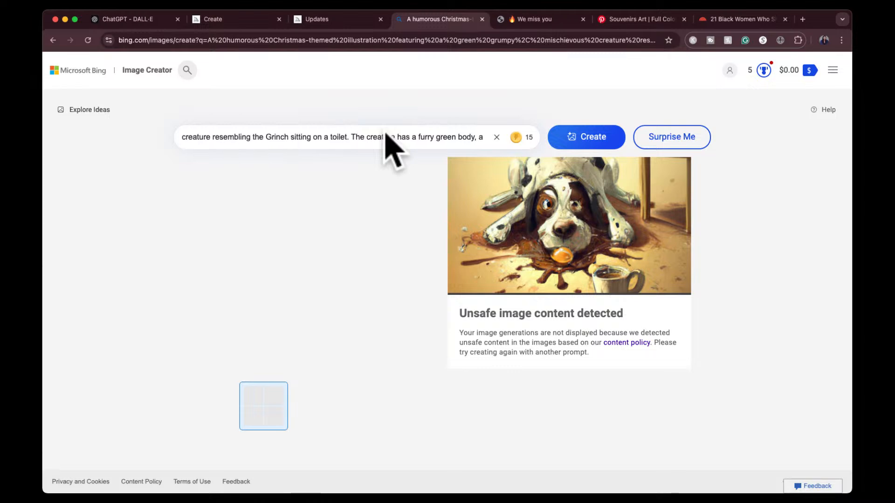
key("BackSpace")
key("BackSpace")
key("BackSpace")
key("BackSpace")
key("BackSpace")
key("BackSpace")
key("BackSpace")
key("BackSpace")
key("BackSpace")
key("BackSpace")
key("BackSpace")
key("BackSpace")
key("BackSpace")
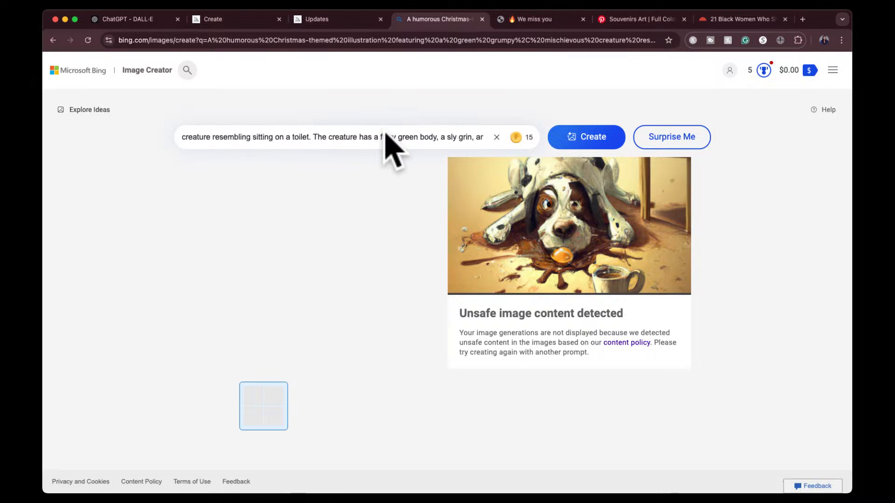
key("BackSpace")
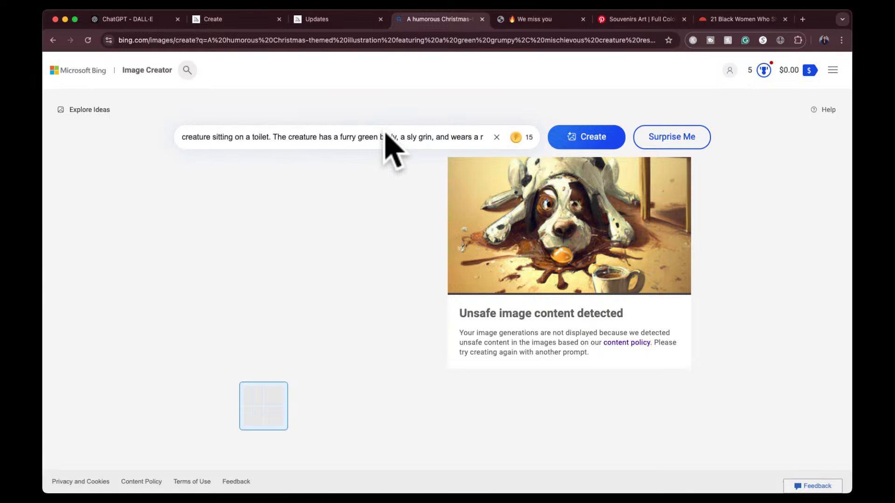
left_click(569, 140)
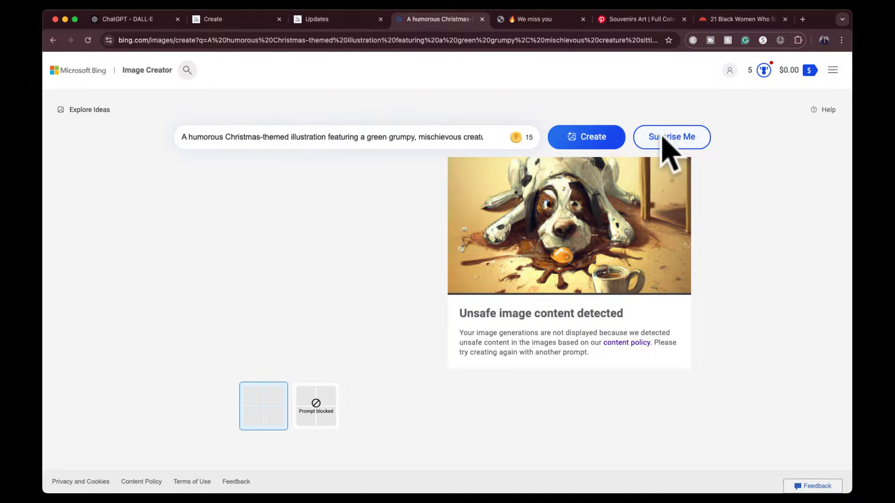
- Shorten the prompt to "A humorous Christmas-themed illustration featuring a green grumpy creature" and generate the images
left_click(418, 137)
key("super+shift+Right")
key("BackSpace")
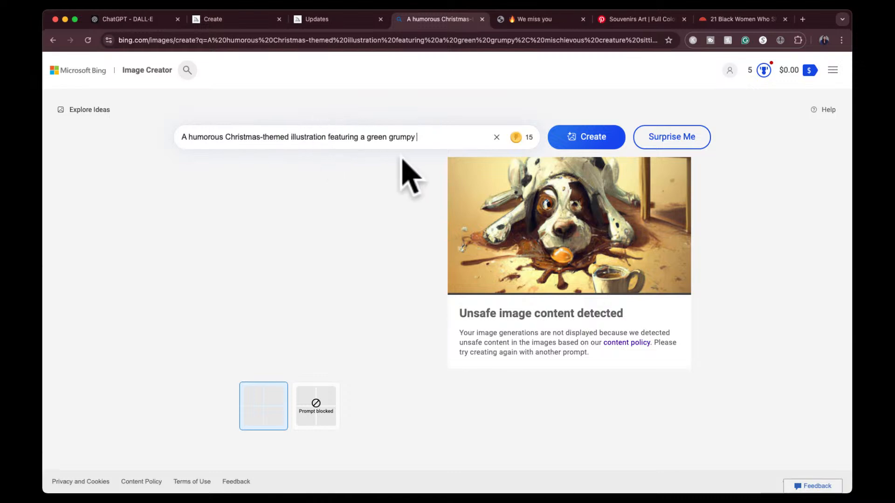
type("creature")
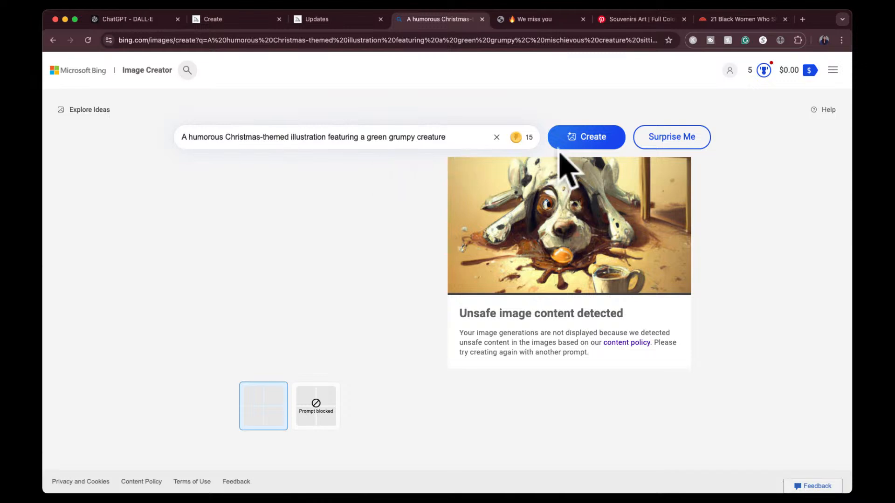
left_click(605, 138)
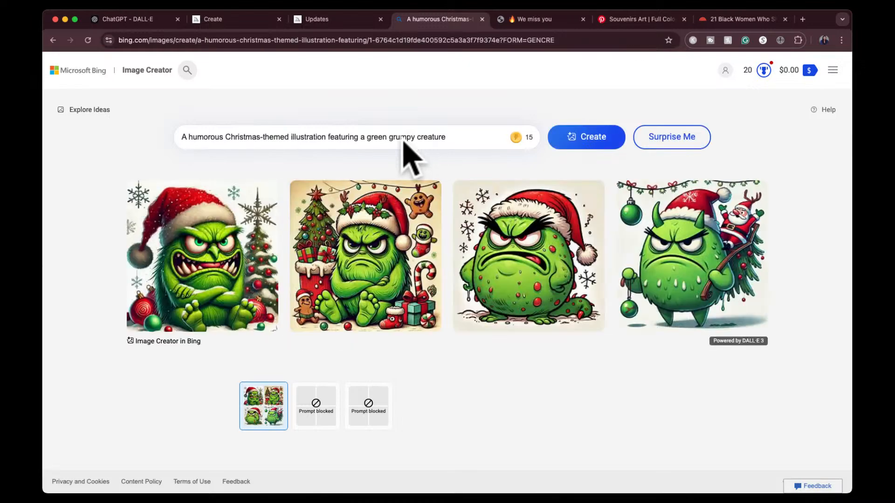
- View the second, fourth and first generated grumpy creature illustrations at full size, returning to the results after each
left_click(362, 289)
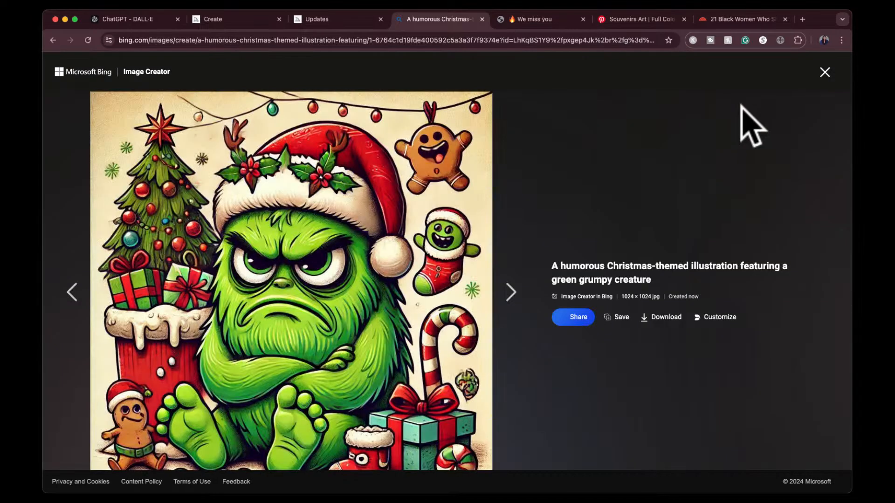
left_click(826, 75)
left_click(654, 266)
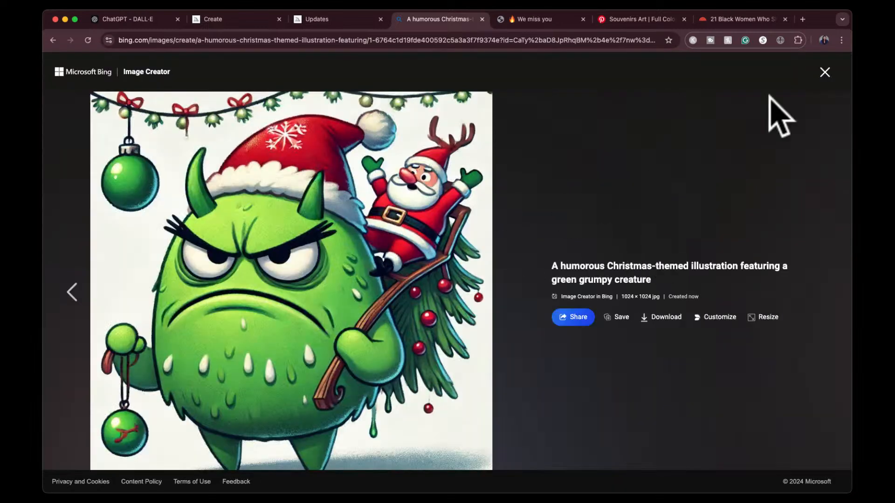
left_click(824, 72)
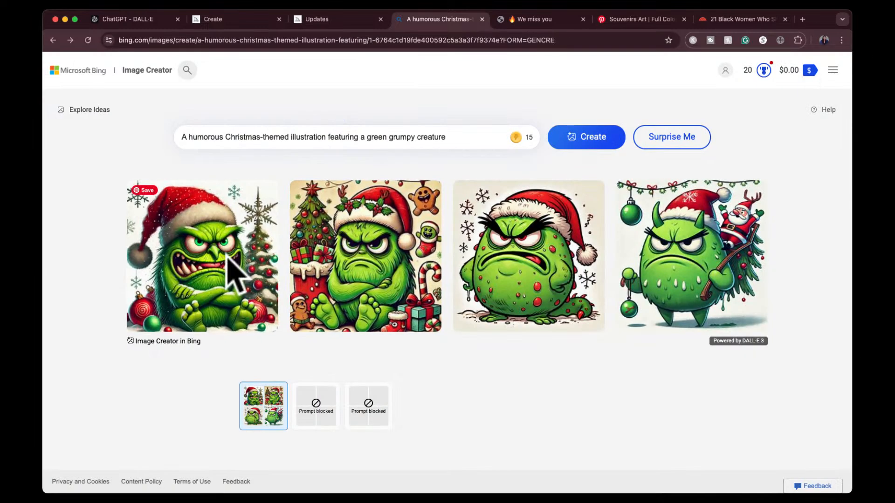
left_click(208, 271)
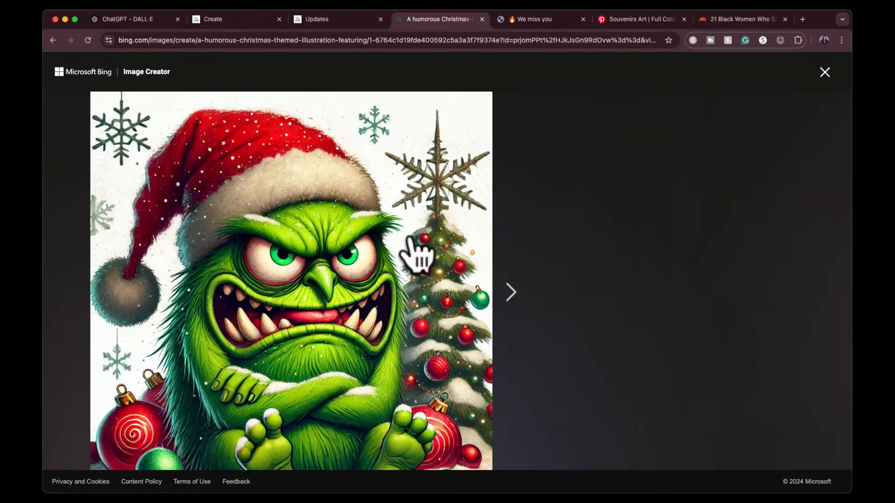
left_click(824, 74)
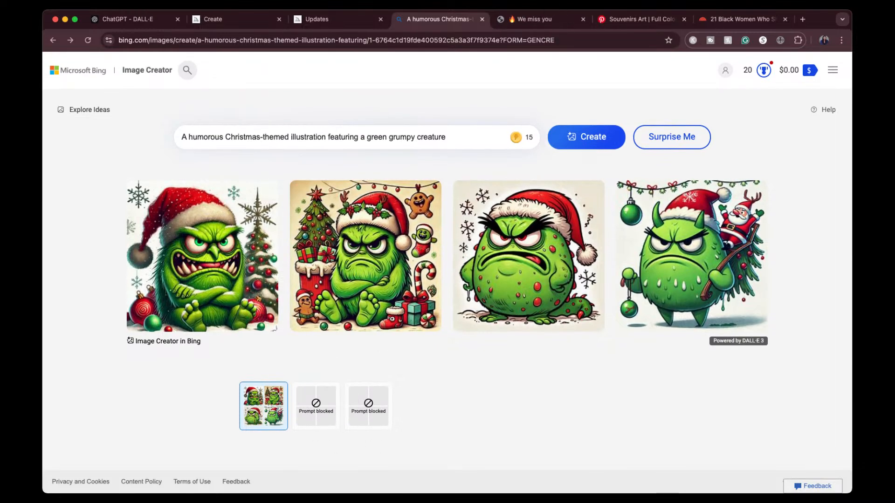
- Generate images of "bart simpson in a new york cap, wearing all black, with gold chains, holding a big wad of cash in an abandoned nyc street"
triple_click(445, 137)
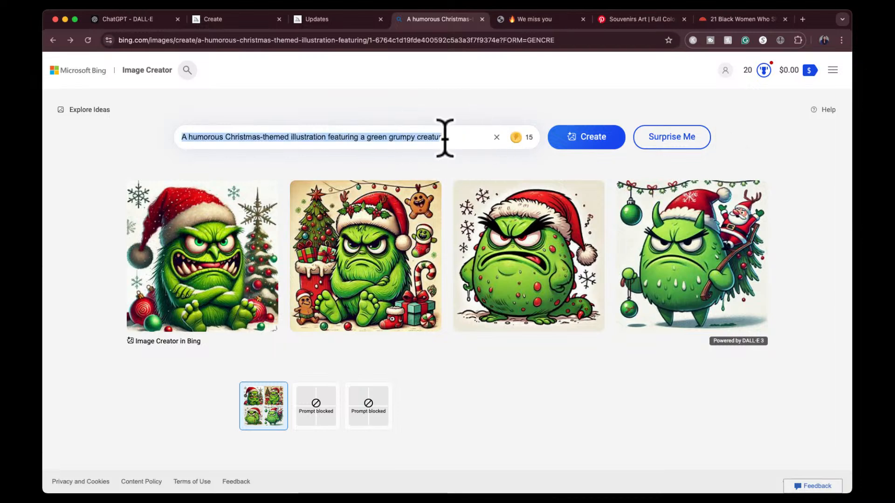
key("BackSpace")
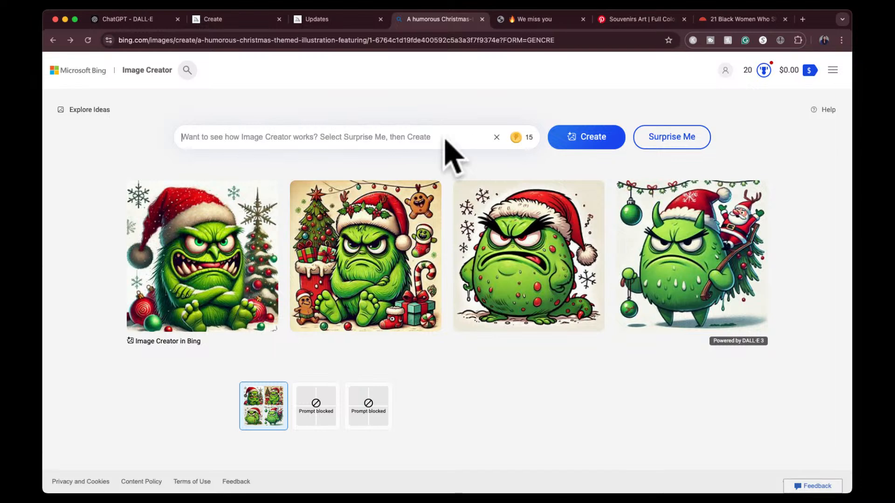
type("ba")
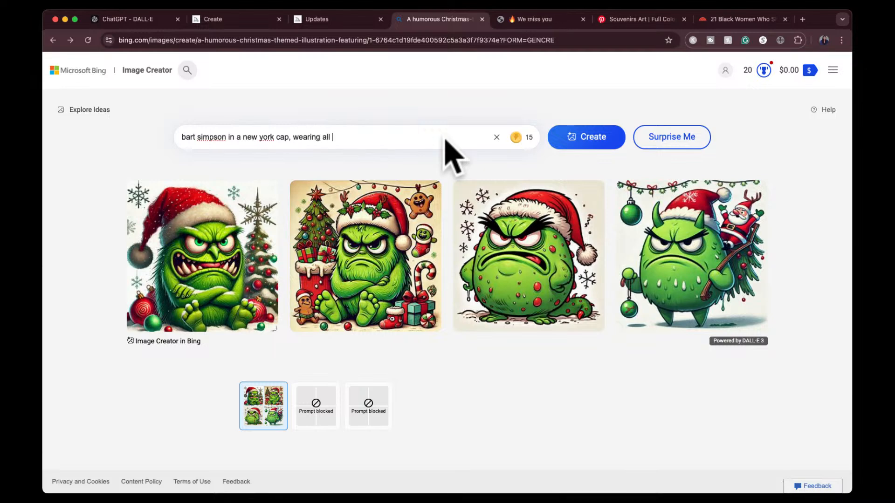
type(", with gold chains, holding a big wa")
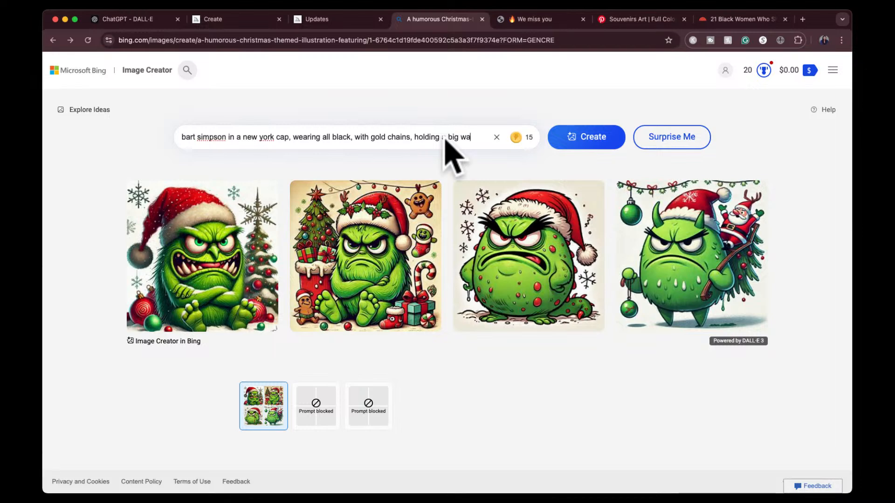
type("cash in ")
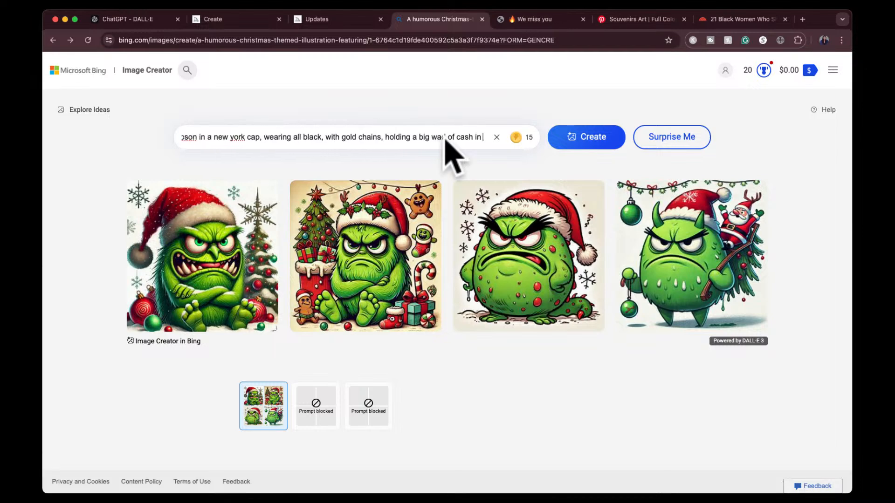
type("an abon")
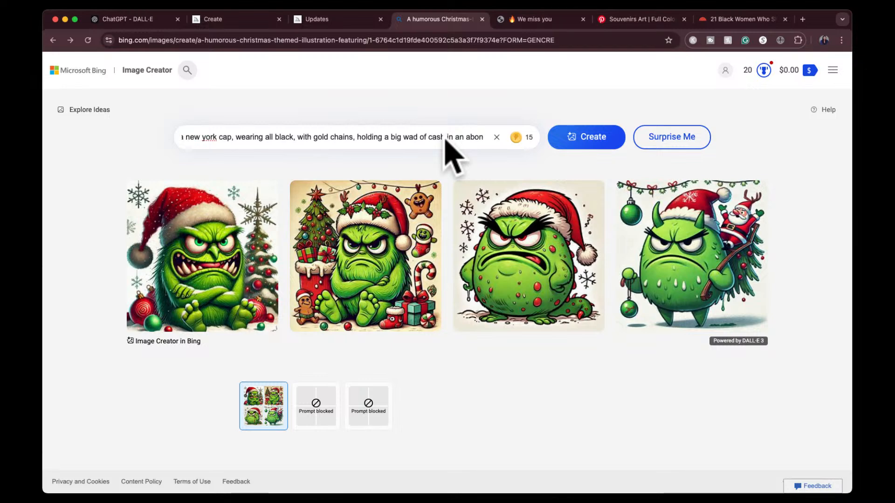
key("BackSpace")
key("BackSpace")
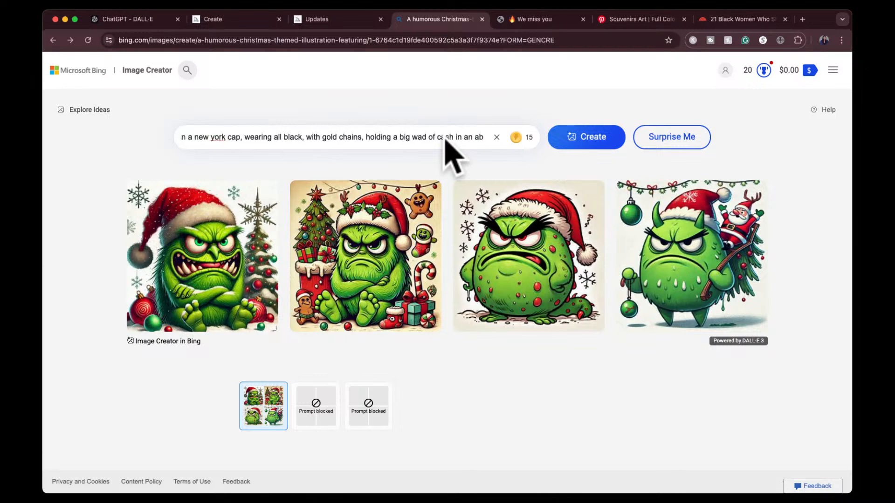
type("andoned")
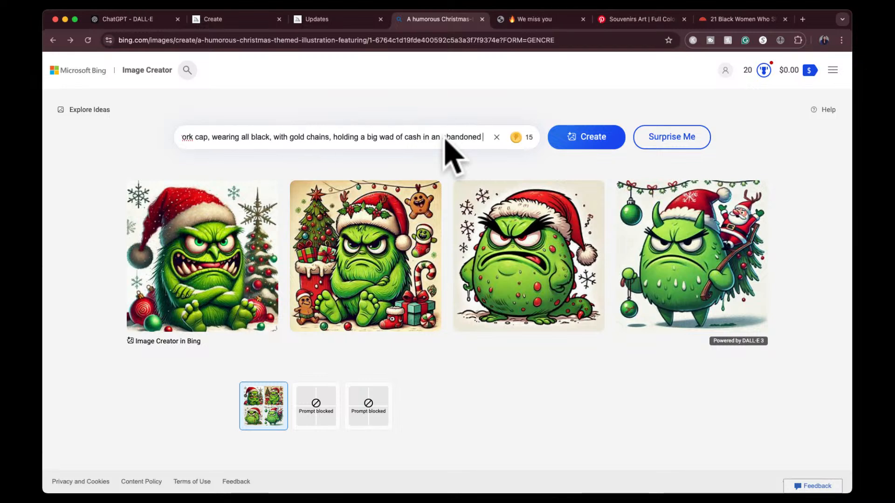
type(" nyc s")
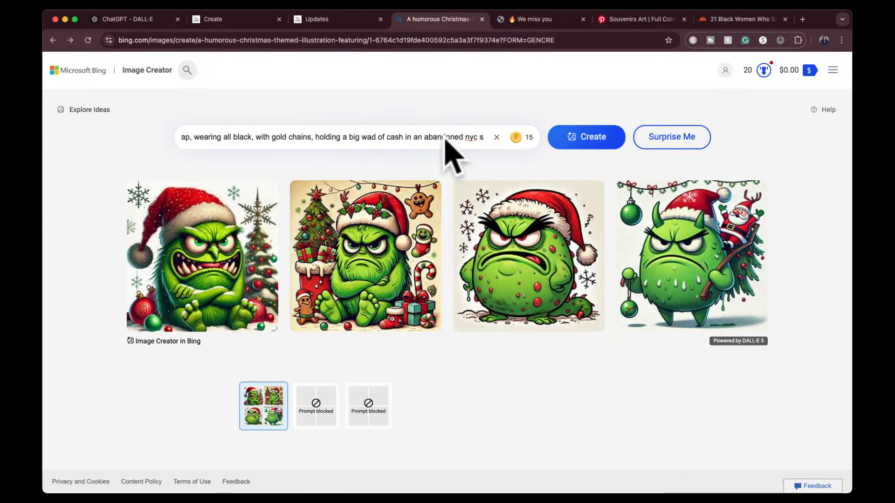
type("treet")
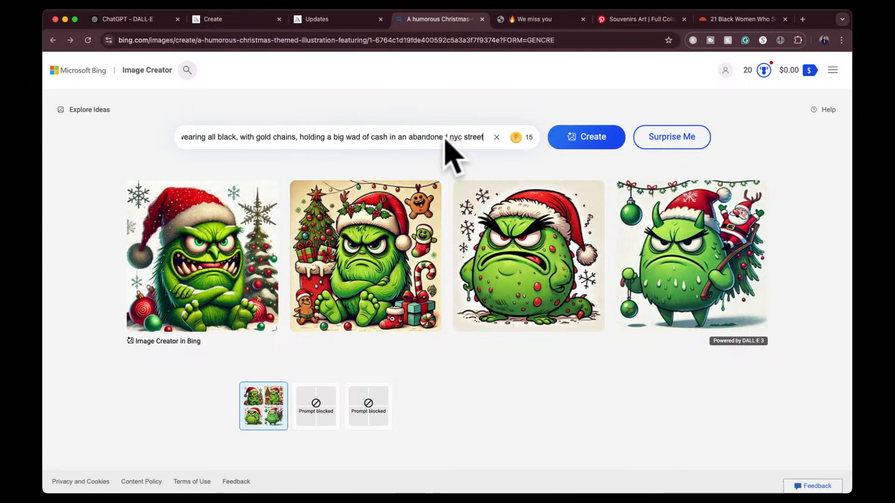
left_click(578, 137)
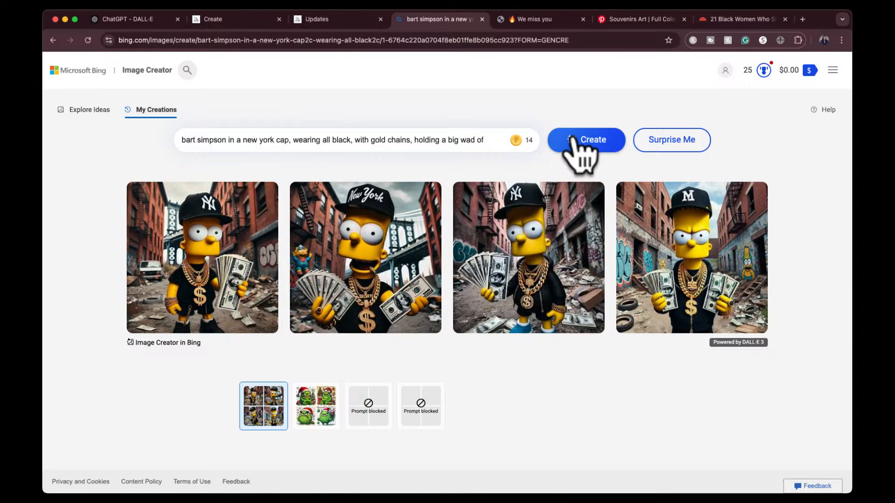
- View all four generated Bart Simpson images one by one at full size, then return to the results
left_click(194, 280)
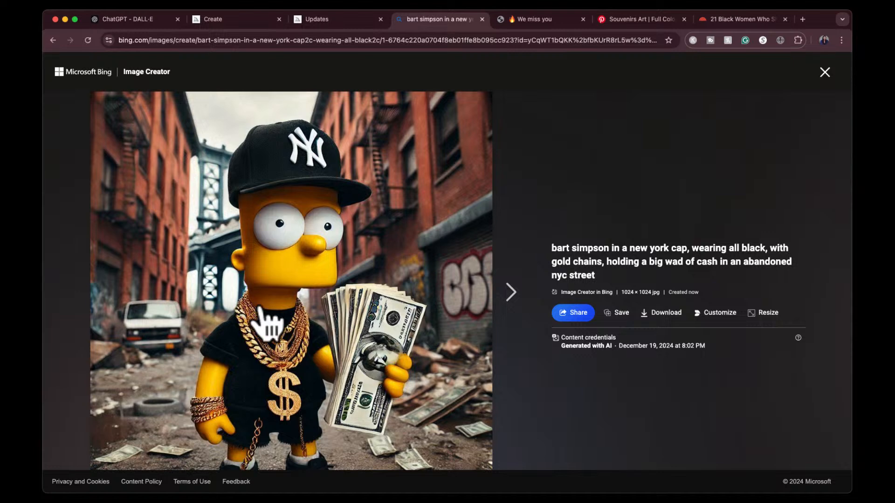
left_click(505, 294)
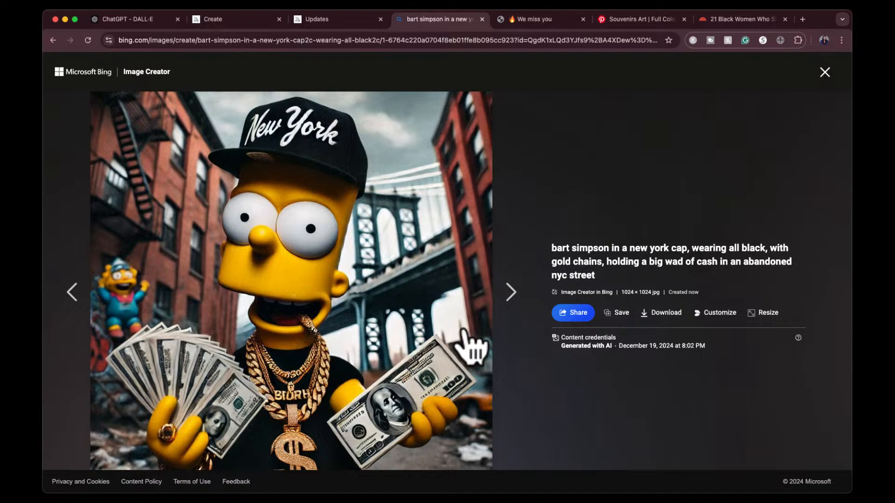
left_click(504, 295)
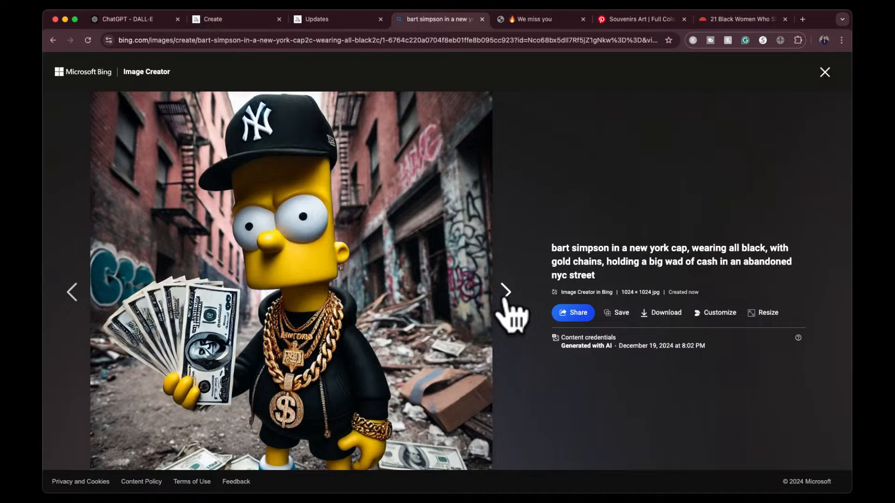
left_click(505, 294)
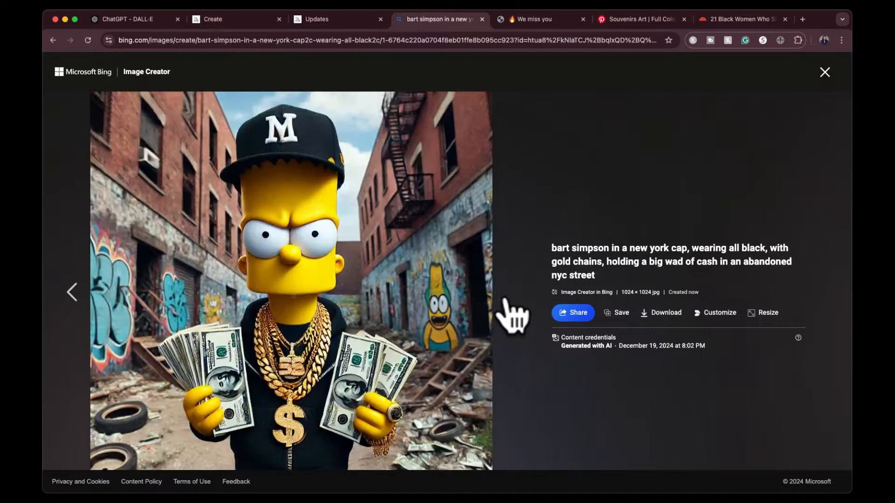
left_click(823, 71)
- Add "pixar animated" to the beginning of the Bart Simpson prompt and generate a new set of images
left_click(189, 142)
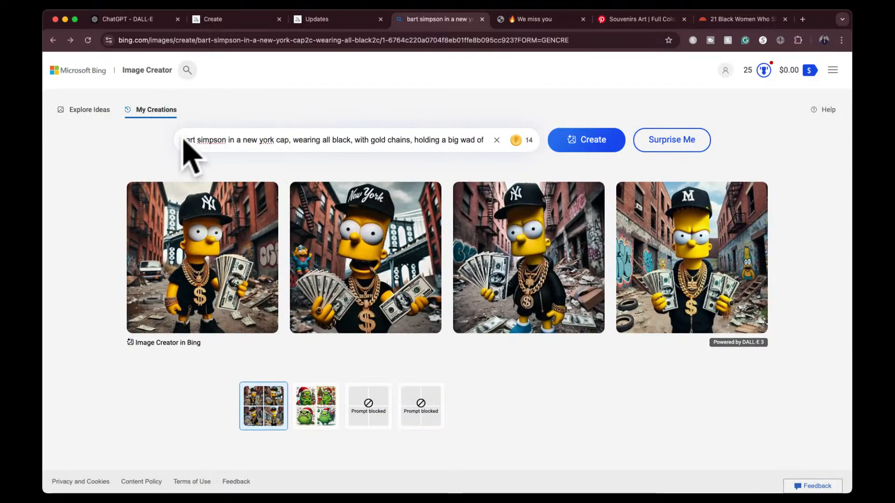
type("pixar a")
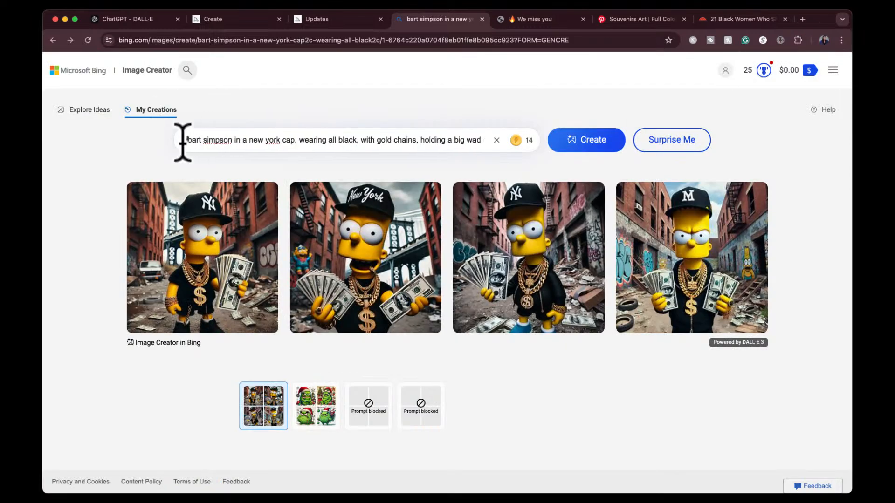
type("nimated")
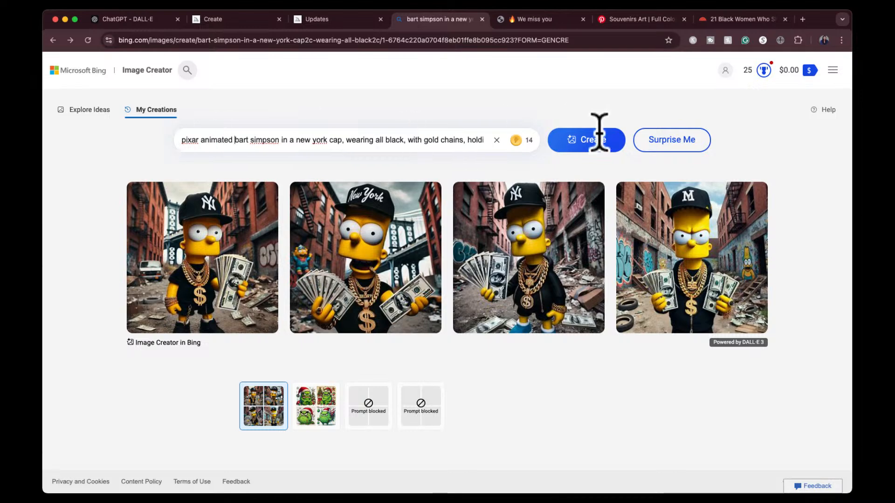
left_click(587, 141)
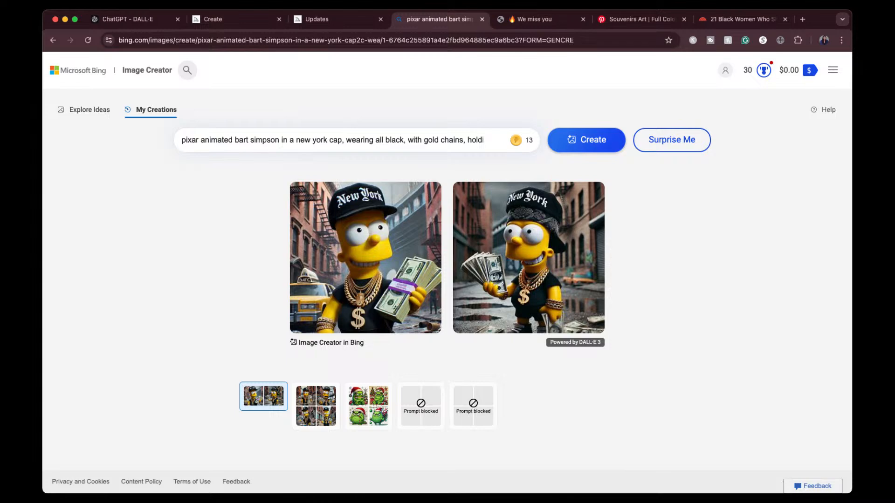
- View both Pixar-style Bart Simpson images at full size and return to the results
left_click(512, 277)
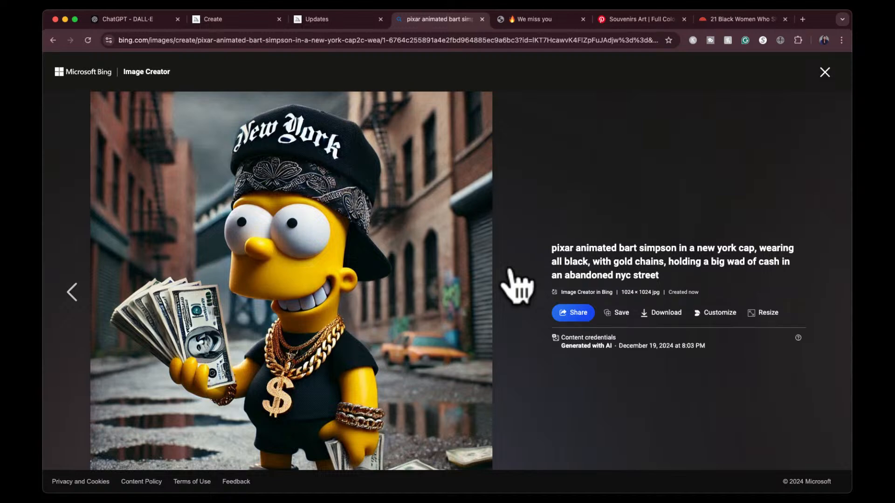
left_click(509, 270)
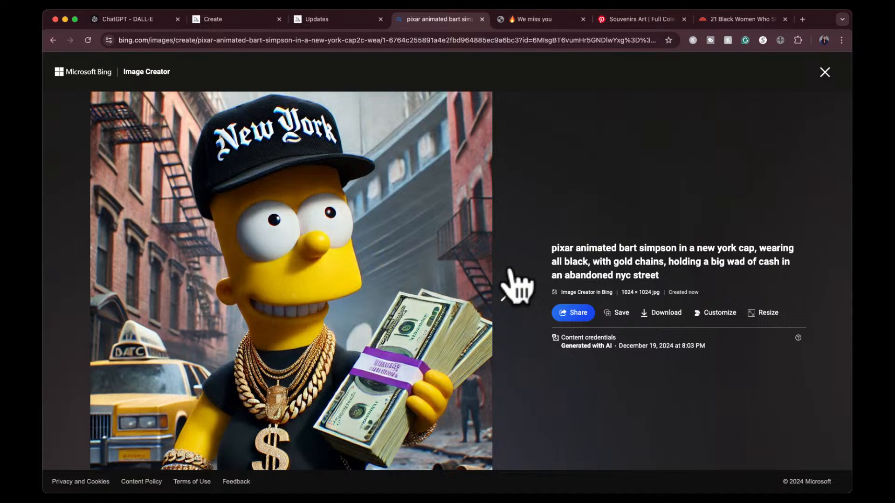
left_click(509, 270)
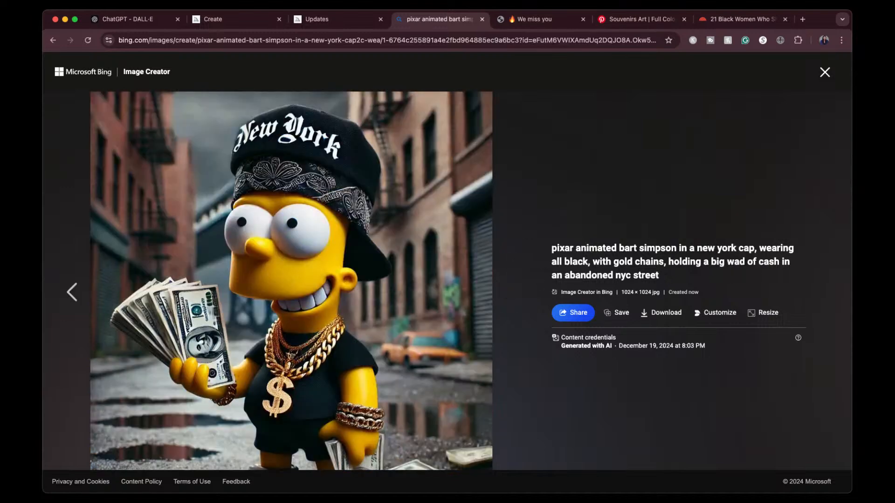
left_click(825, 72)
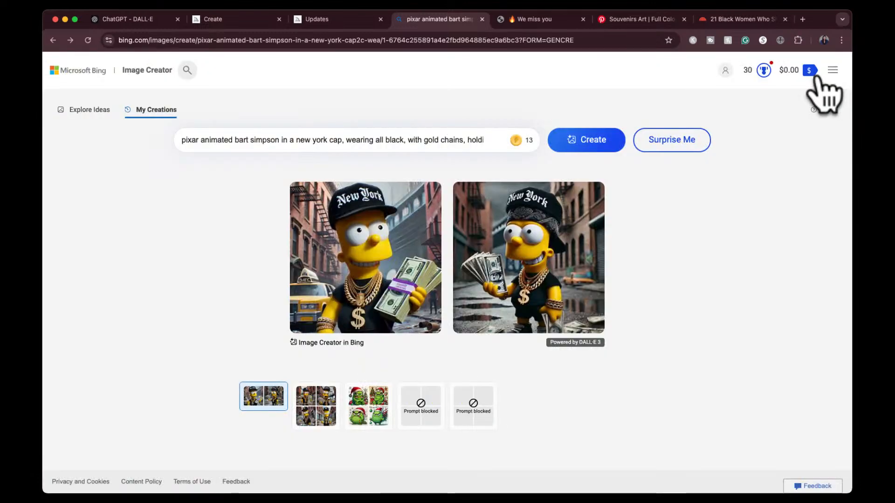
- Browse the Explore Ideas gallery, view the rainbow waterfall image at full size, and return to the gallery
left_click(79, 111)
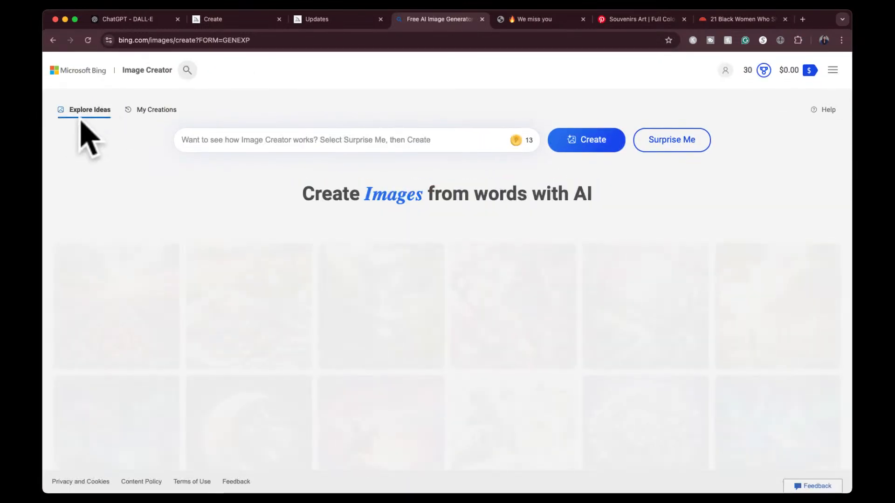
scroll(331, 279, "down", 2)
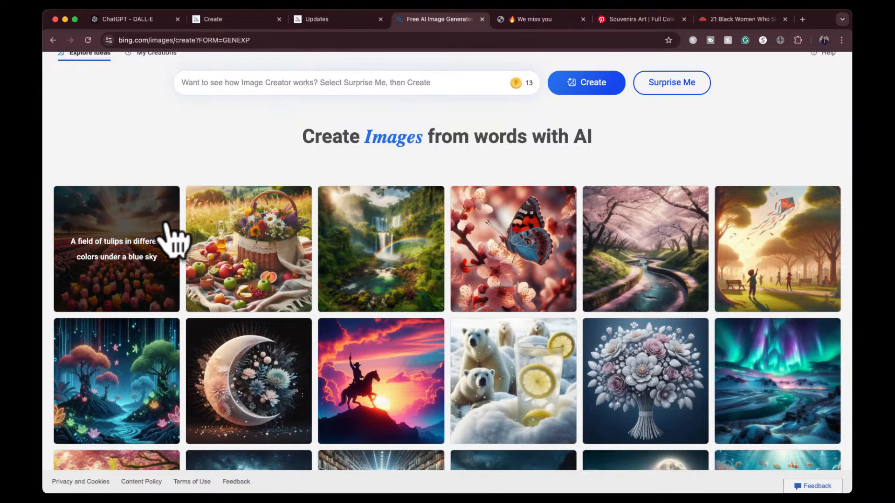
scroll(377, 303, "down", 10)
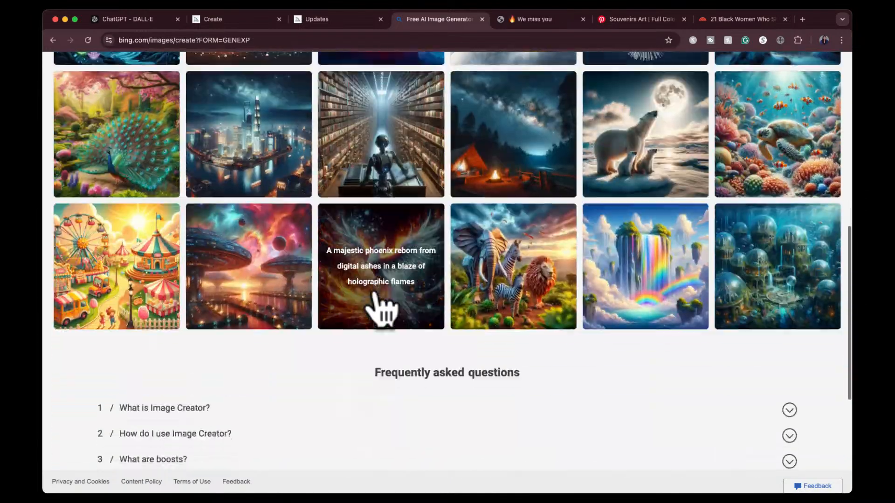
scroll(379, 307, "up", 3)
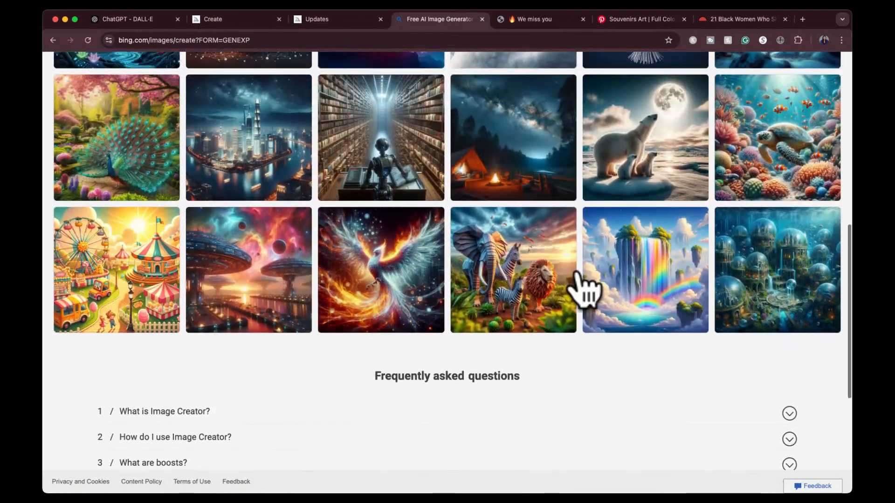
left_click(635, 286)
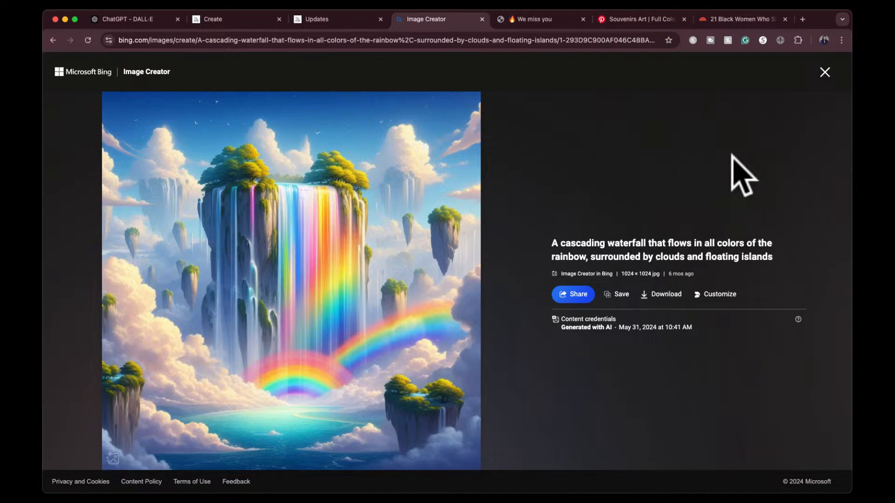
left_click(825, 72)
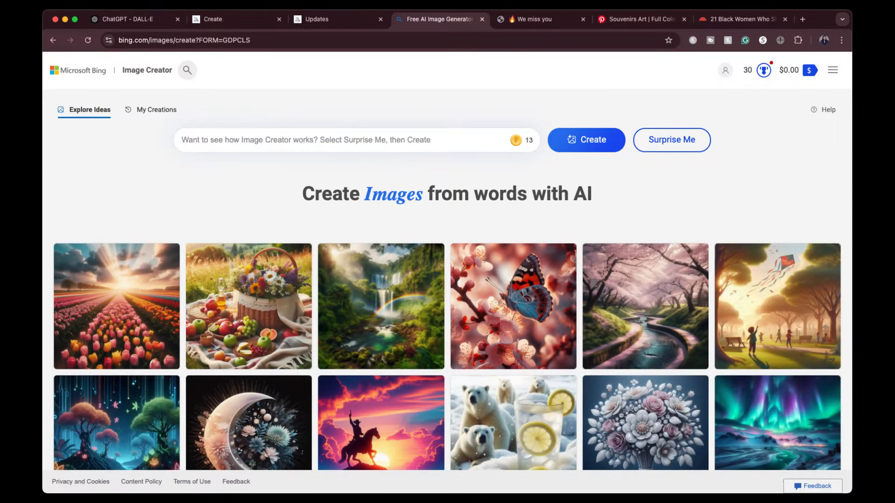
mouse_move(530, 148)
- Close the enlarged Grinch image in ChatGPT, then switch to Midjourney and write the prompt "hispanic woman holding up 5 fingers"
left_click(171, 21)
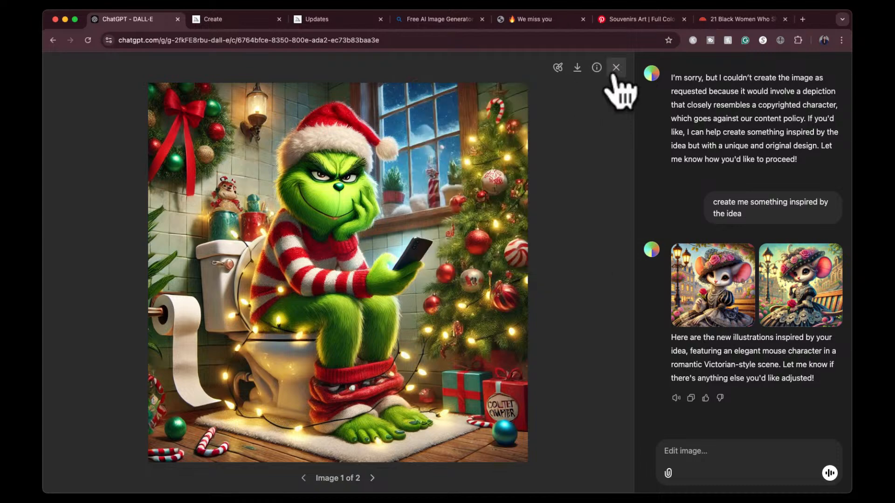
left_click(616, 67)
left_click(237, 21)
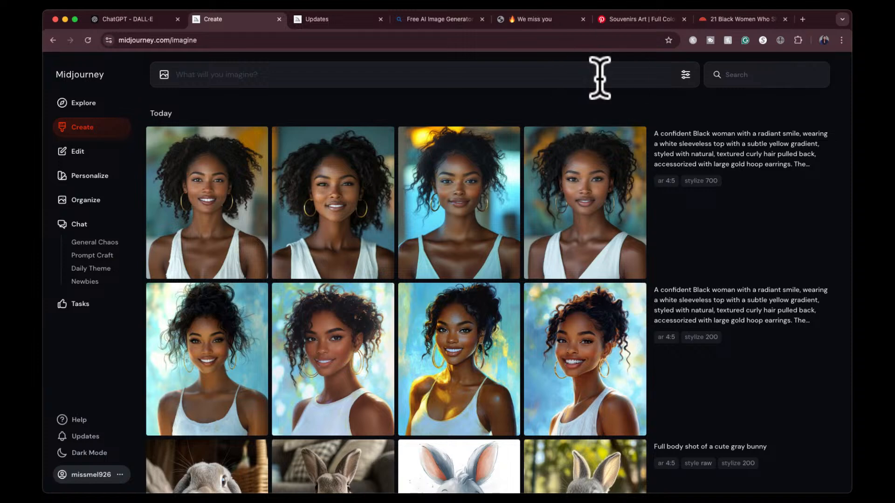
type("woman holding up 5 fingers")
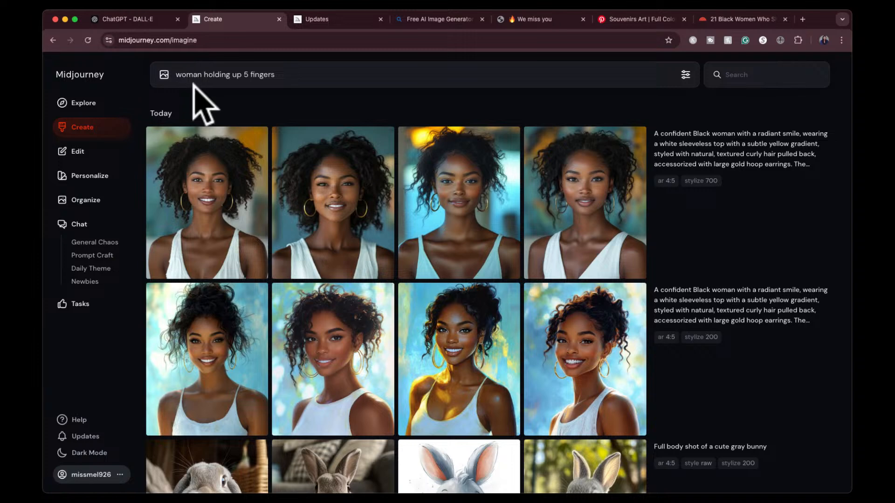
type("hispa")
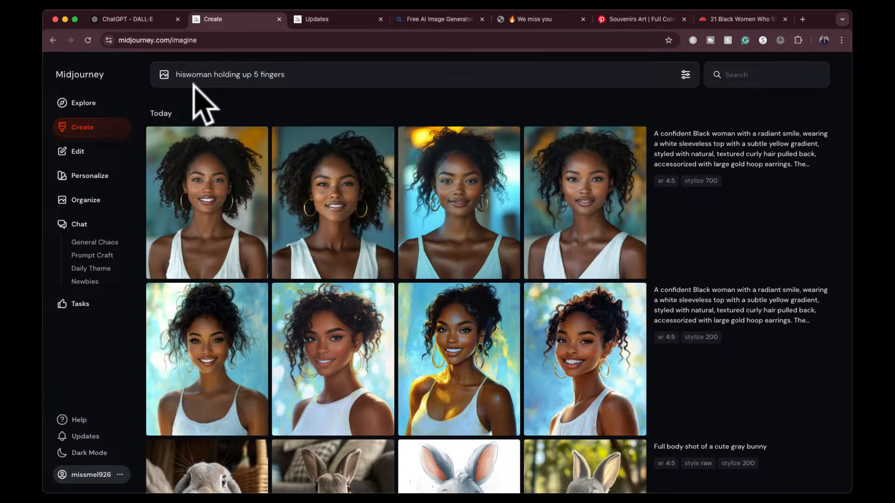
type("nic")
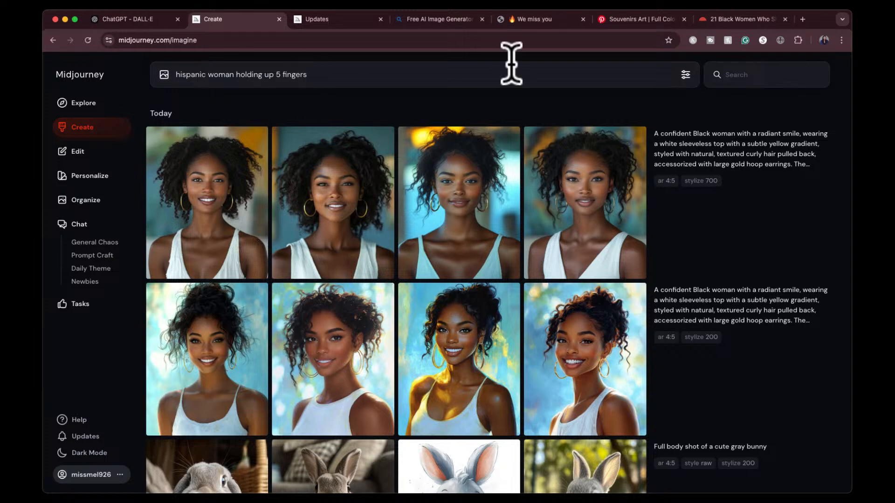
- Set the image size to Portrait 3:4, submit the prompt for generation, and close the image settings
left_click(685, 75)
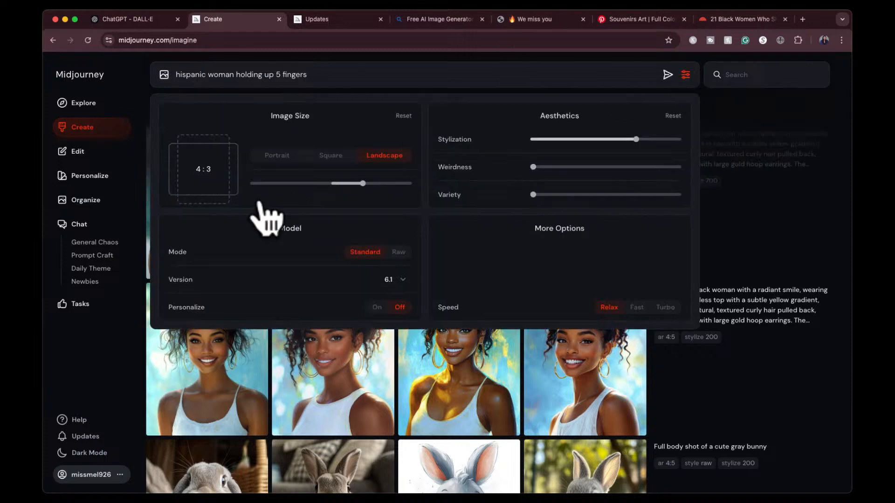
left_click(276, 157)
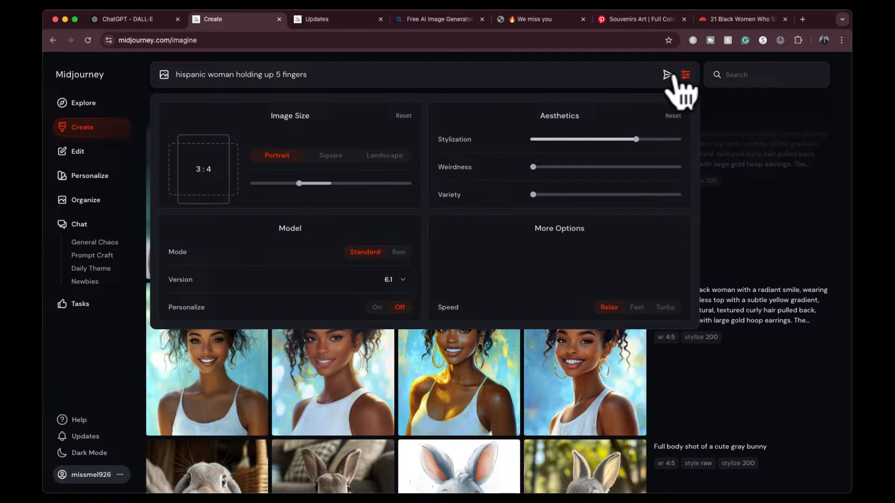
left_click(667, 73)
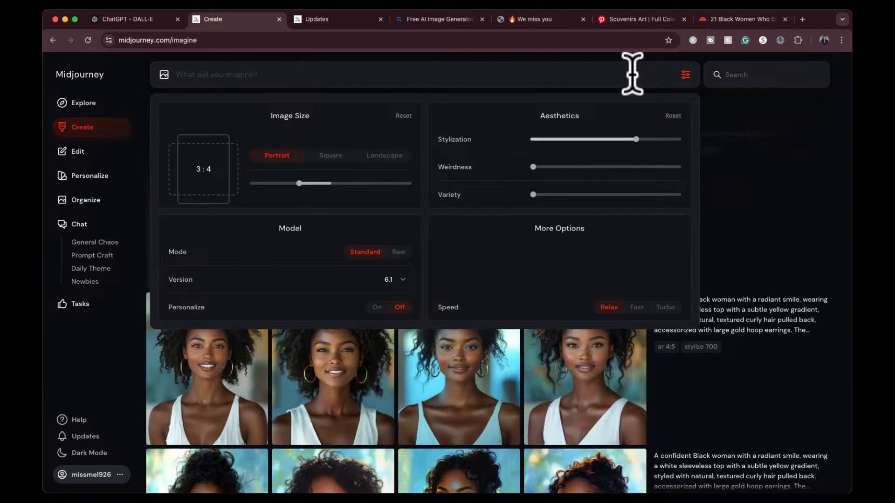
left_click(685, 74)
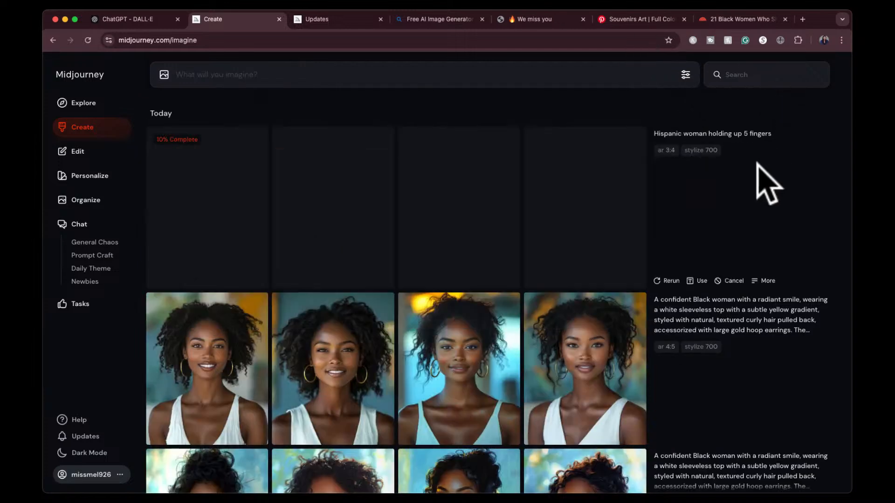
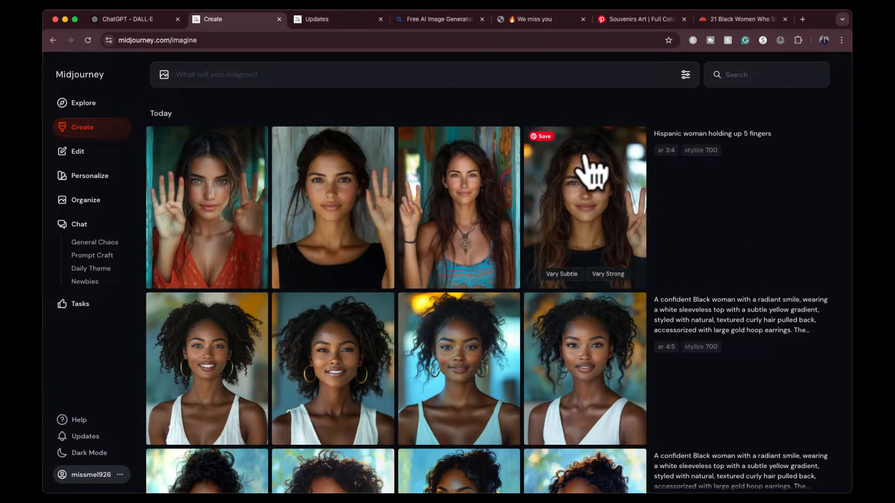
- View the third, first and fourth generated images of the woman at full size, then return to the creations
left_click(460, 205)
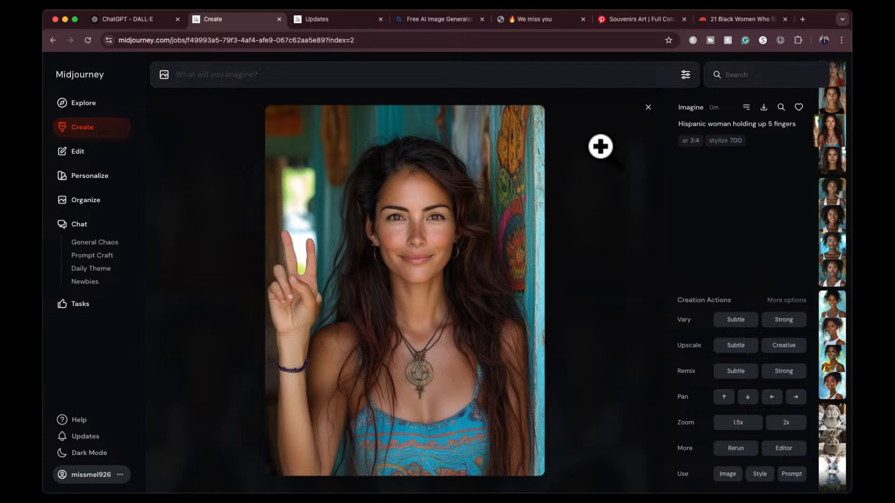
left_click(647, 107)
left_click(202, 230)
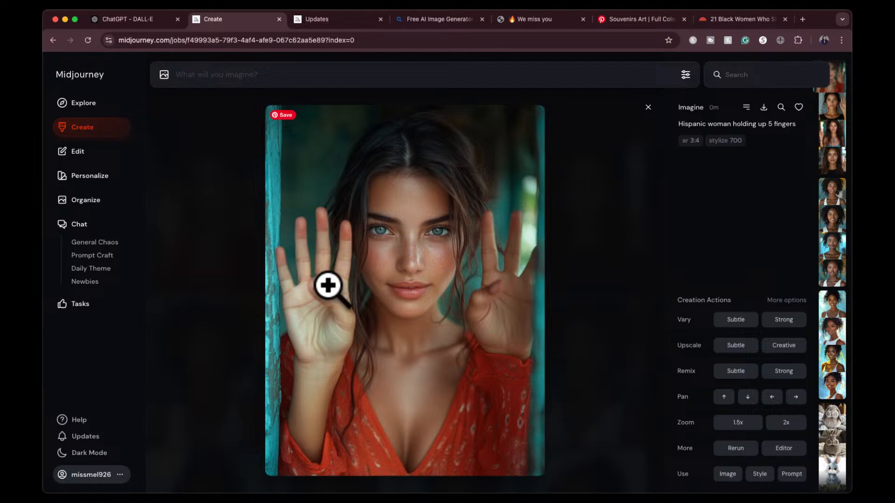
left_click(648, 107)
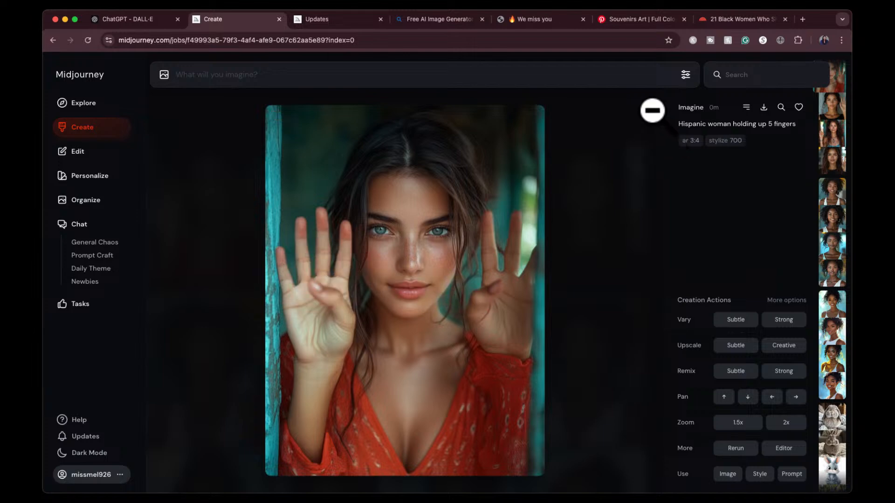
left_click(609, 210)
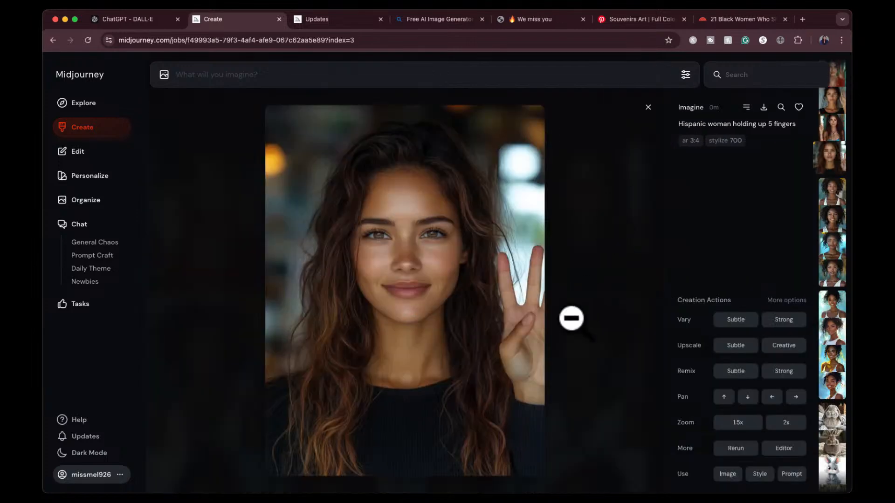
left_click(649, 111)
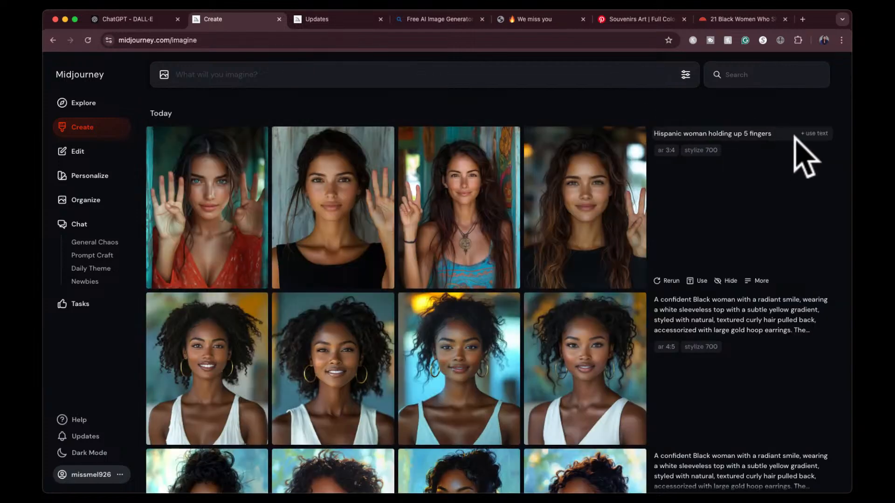
- Reuse the "hispanic woman holding up 5 fingers" prompt, append "--no unnatural fingers", and generate a new set of images
left_click(808, 136)
left_click(443, 74)
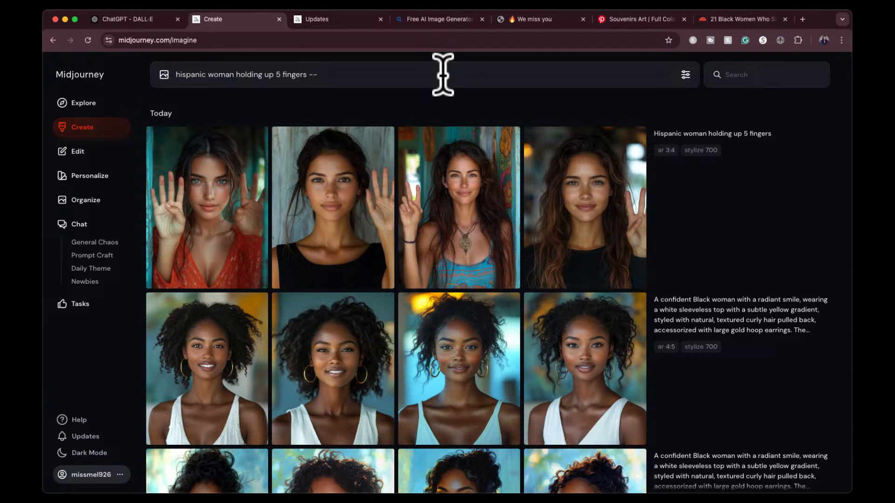
type("no unnatural fingers")
key("Return")
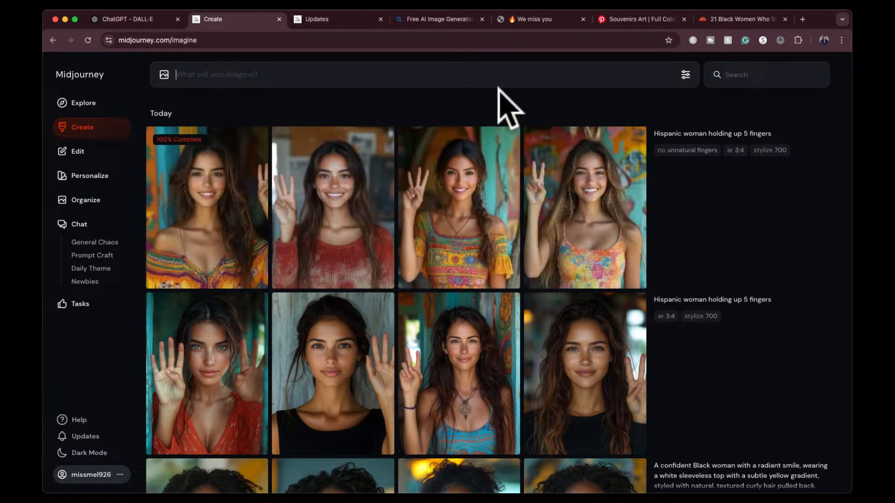
- View all four images generated with the "no unnatural fingers" exclusion at full size, from last to first, and return to the creations
left_click(565, 171)
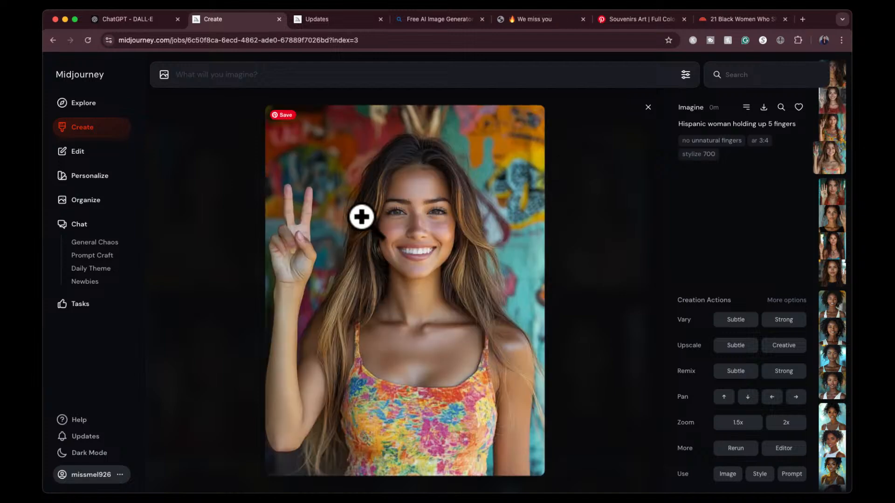
key("Left")
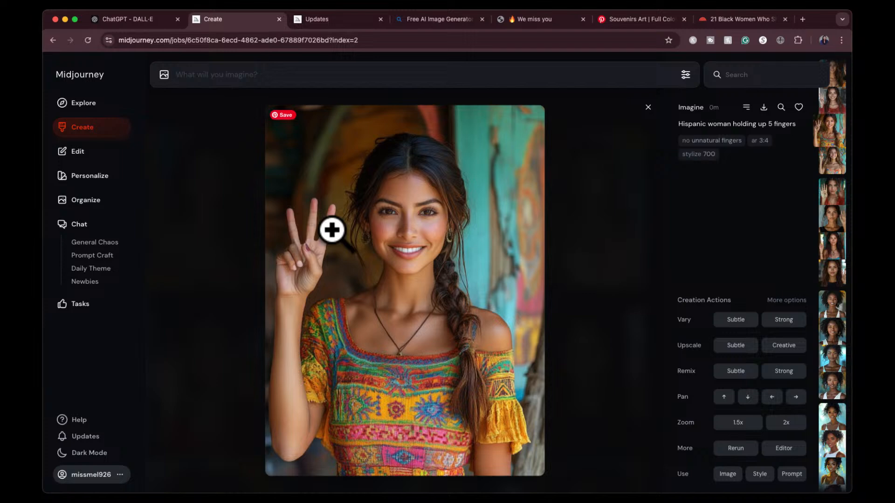
key("Left")
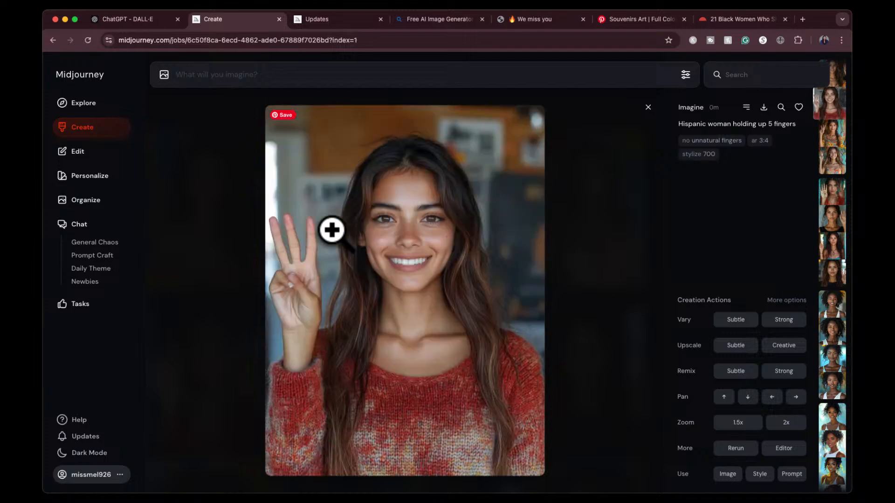
key("Left")
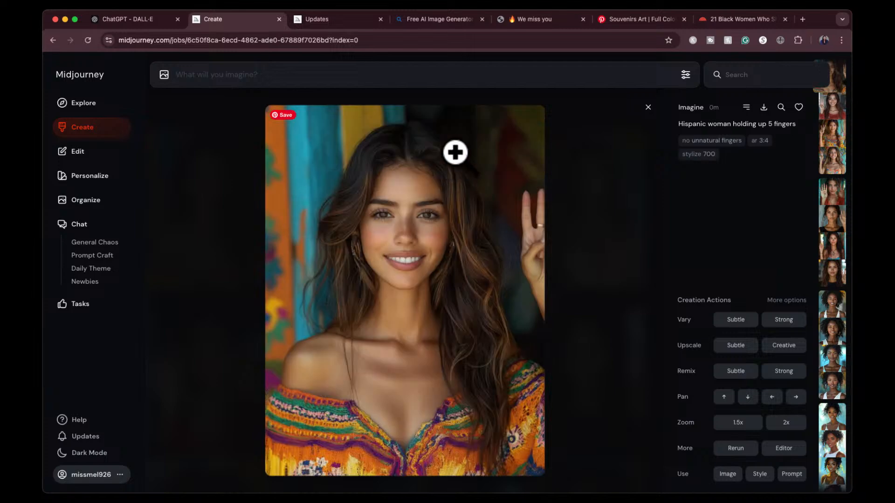
left_click(647, 108)
- Reuse the latest prompt together with its "--no unnatural fingers" parameter and add a comma after it for further exclusions
left_click_drag(698, 143, 471, 76)
left_click(814, 134)
left_click(688, 150)
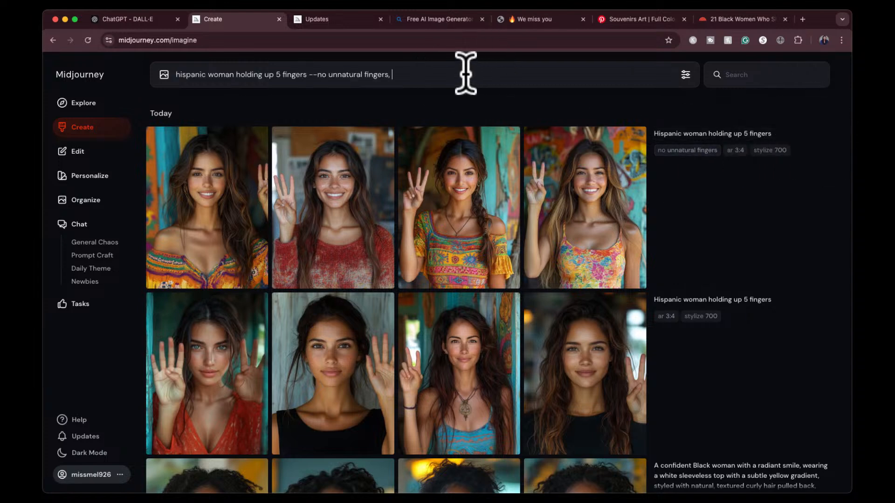
type("no")
- Switch to ChatGPT and ask in a new chat for Midjourney --no prompts that keep fingers from looking weird on a woman holding up 5 fingers
left_click(145, 19)
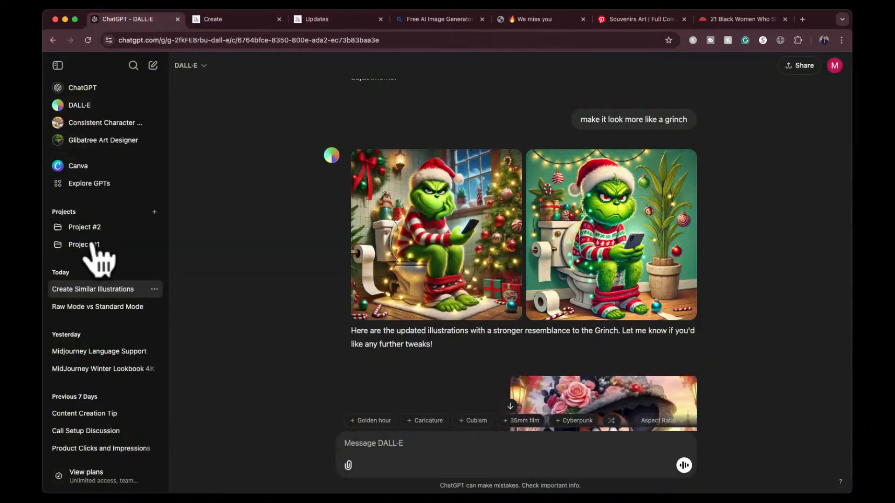
left_click(152, 65)
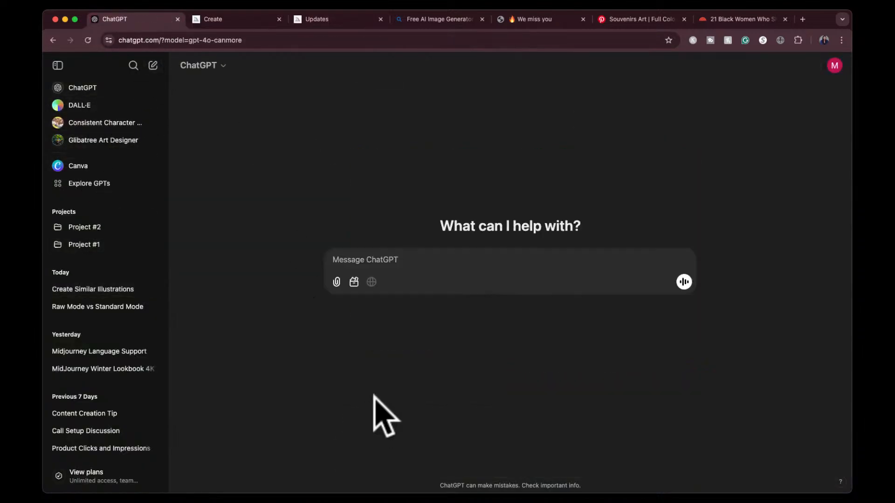
left_click(406, 256)
type("i want")
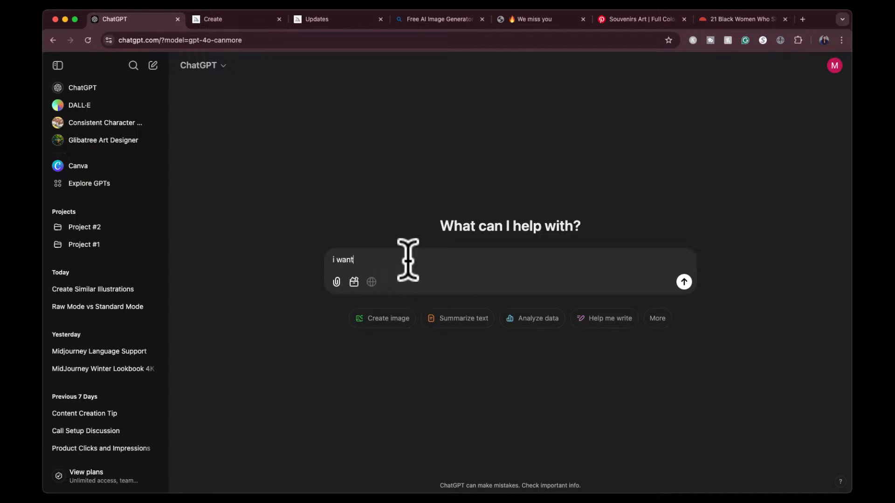
type("to generate an image of a woman h")
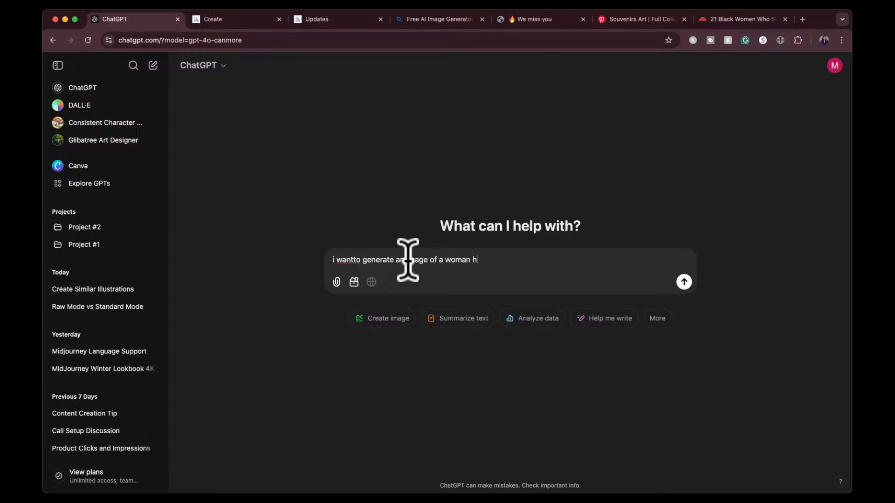
type("olding 5 fingers un in midjou")
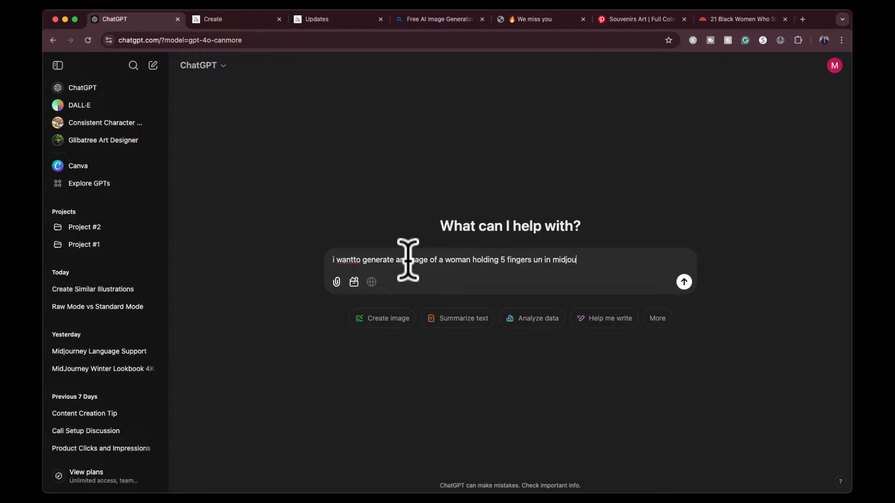
type("rney, wha")
key("BackSpace")
type("hat are some n")
key("BackSpace")
type("--no prom")
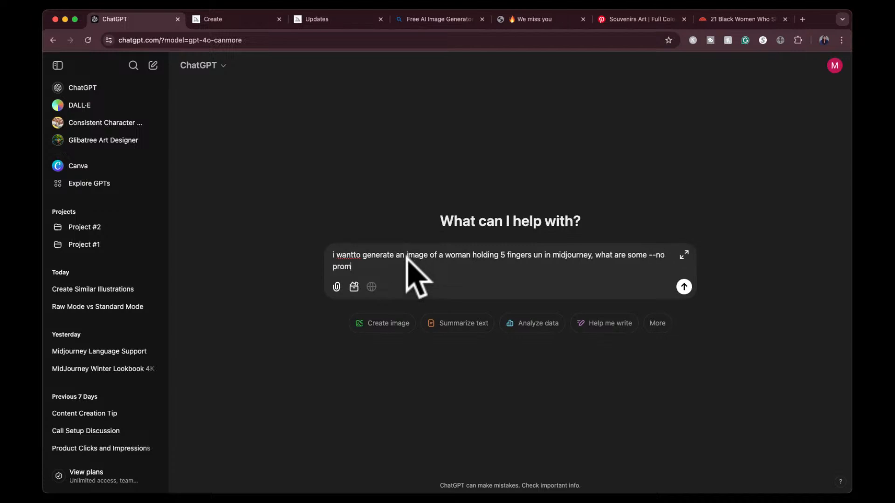
type("pts i can put to ensure the finge")
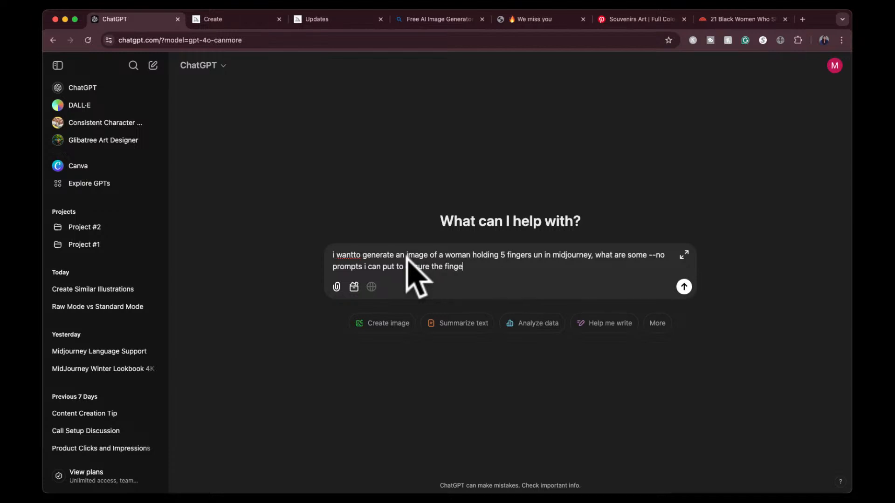
type("r dont look weird")
key("Return")
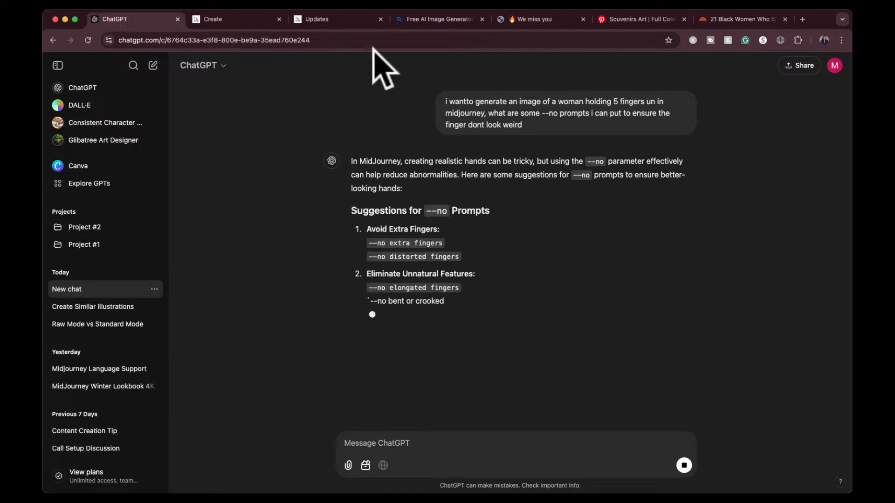
- Back in Midjourney, replace the --no part of the prompt with "perfect fingers and hands" and generate the images
left_click(236, 23)
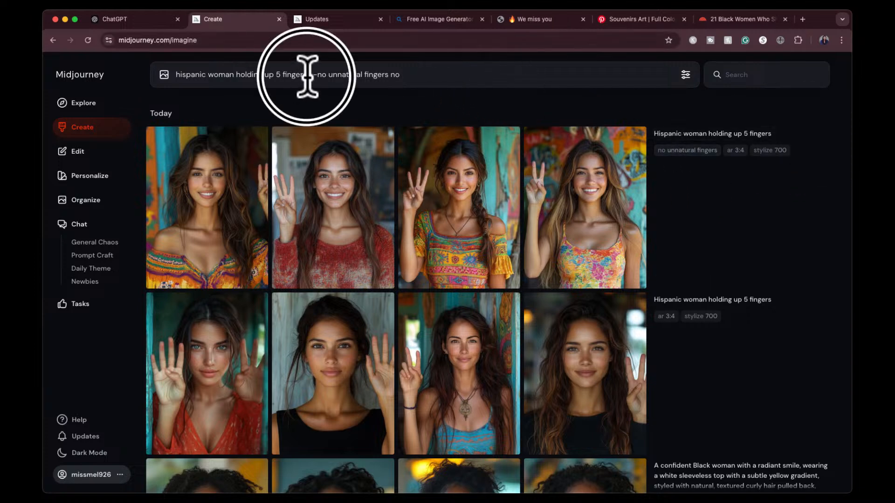
left_click_drag(309, 74, 431, 76)
key("BackSpace")
type("perfec")
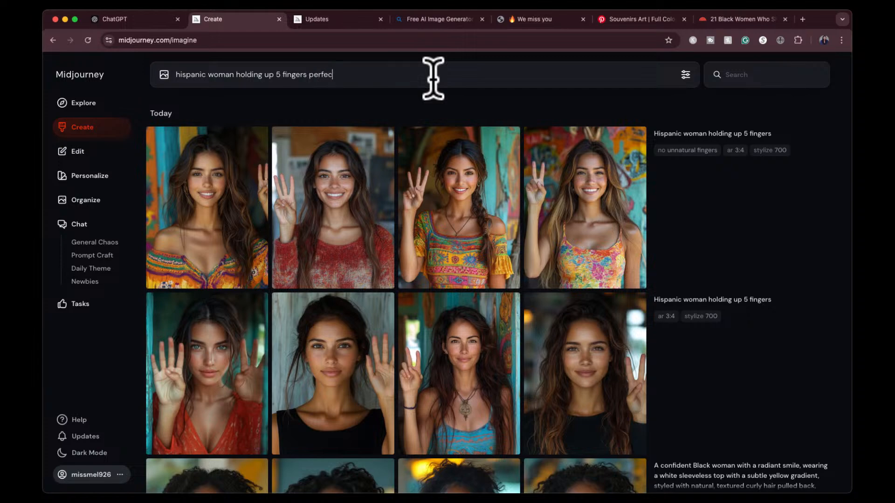
type("t fingers and hands")
key("Return")
- Return to ChatGPT, look through the --no suggestions, and send the follow-up "put this in a prompt for me"
left_click(132, 20)
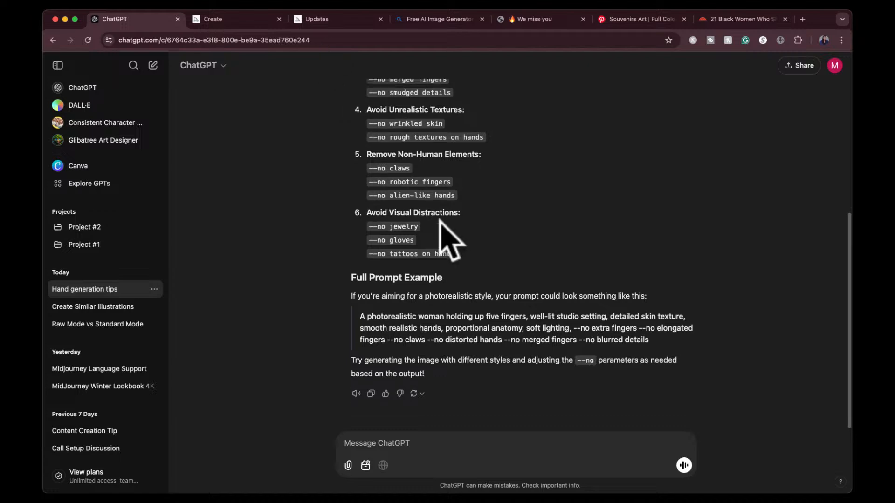
scroll(440, 238, "up", 5)
scroll(440, 224, "up", 3)
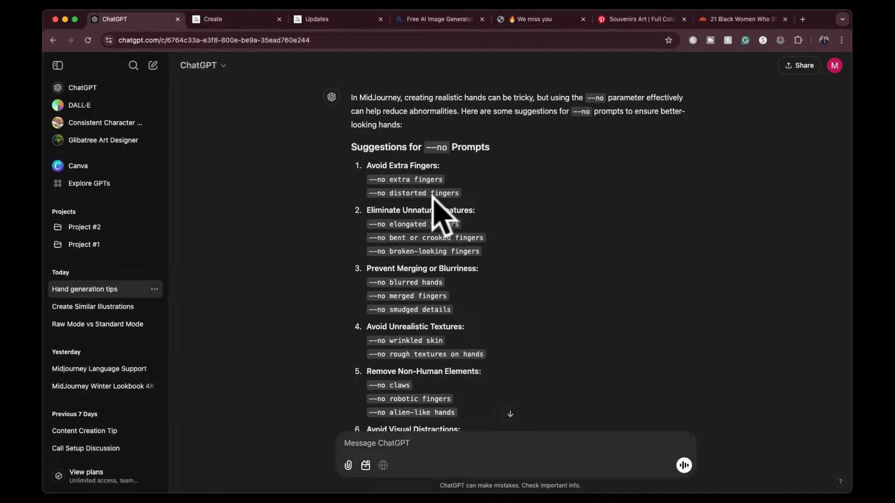
left_click(420, 451)
type("p")
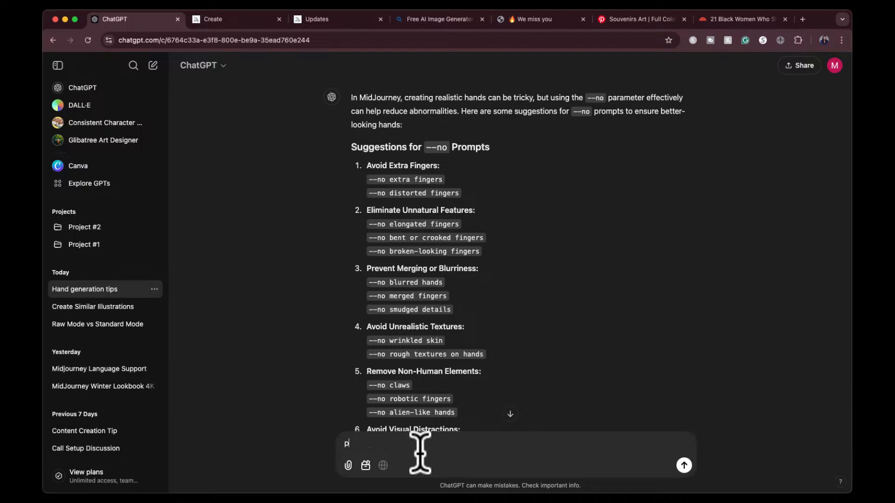
type("ut this in a prom")
key("BackSpace")
key("Return")
left_click(510, 414)
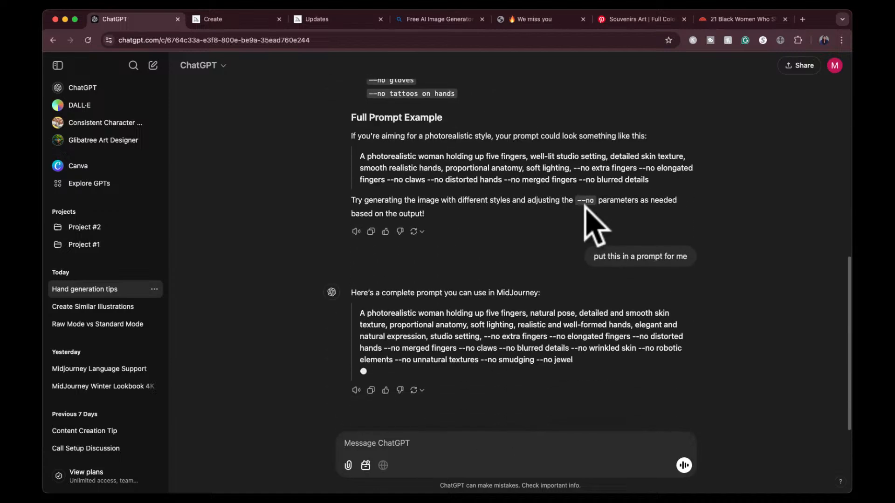
- Copy ChatGPT's complete prompt with its repeated --no parameters and try to generate images from it in Midjourney
scroll(593, 163, "up", 1)
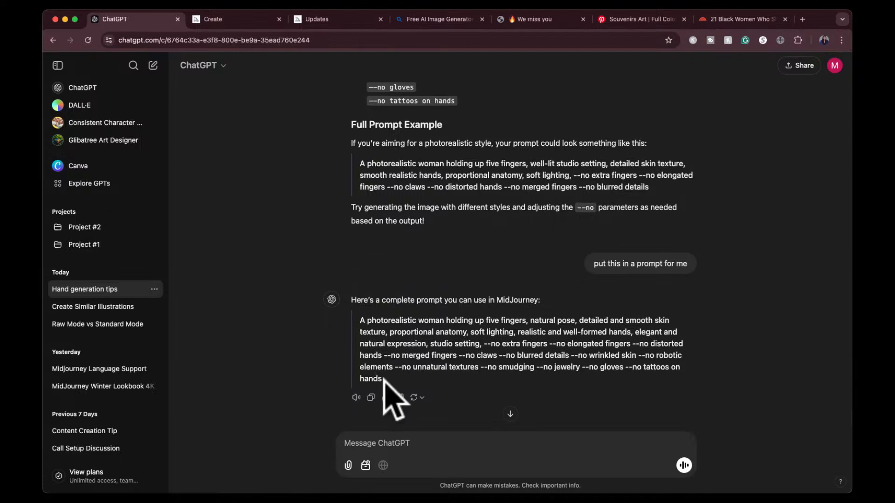
left_click_drag(387, 385, 358, 321)
key("super+c")
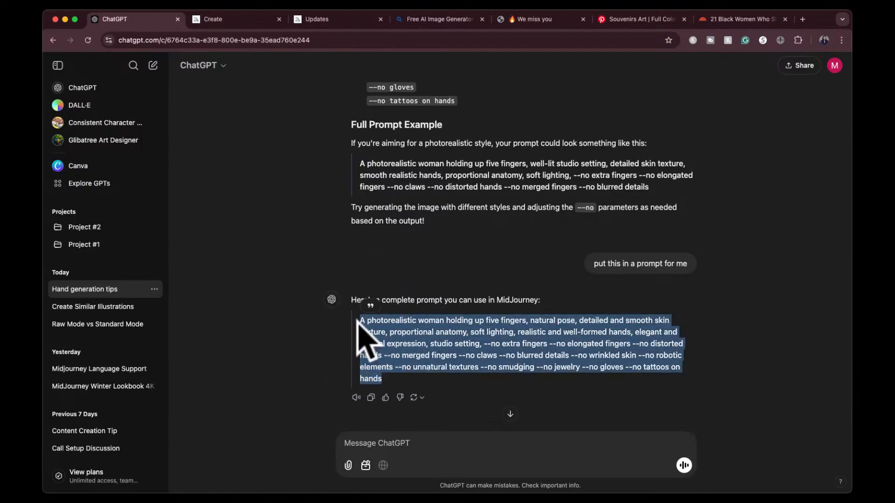
left_click(260, 19)
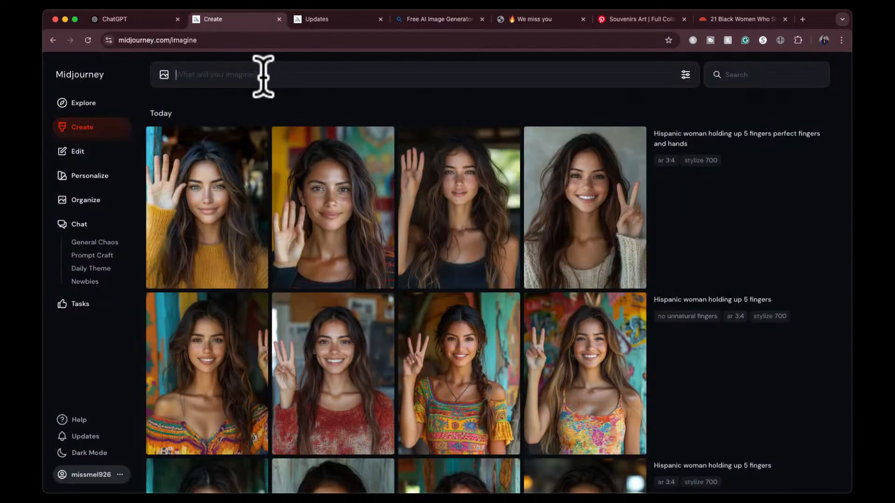
key("super+v")
key("Return")
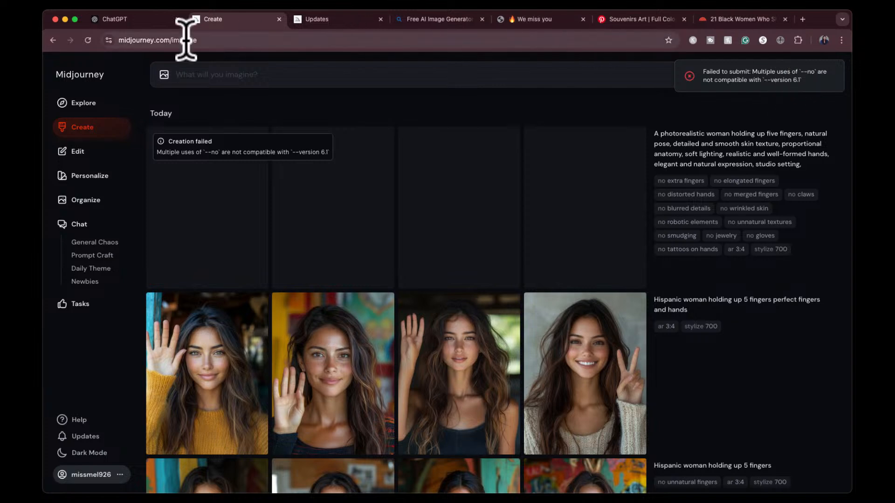
- Switch to ChatGPT and send the message "we cant have multiple uses of no"
left_click(152, 21)
left_click(406, 447)
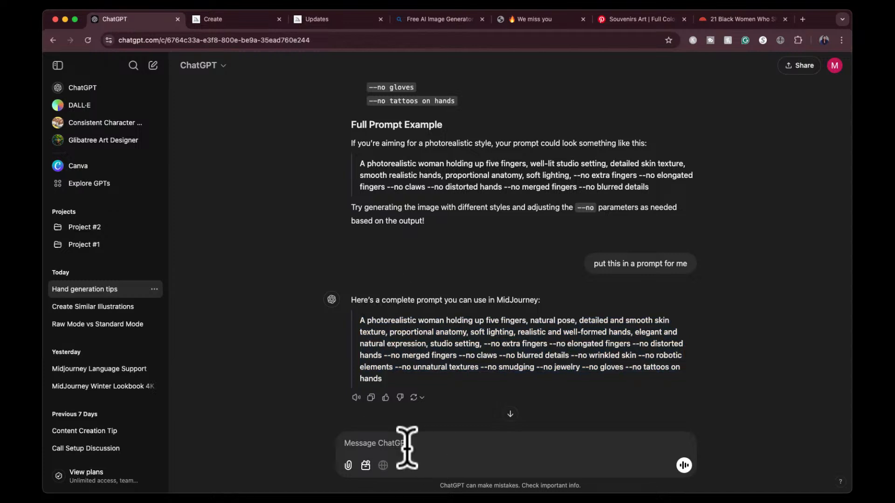
type("we cant hab")
key("BackSpace")
type("ve multiple uses of no")
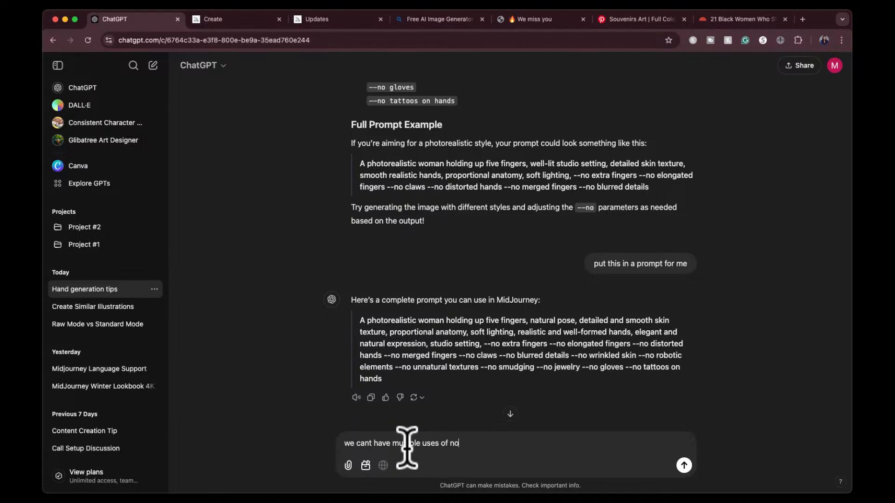
key("Return")
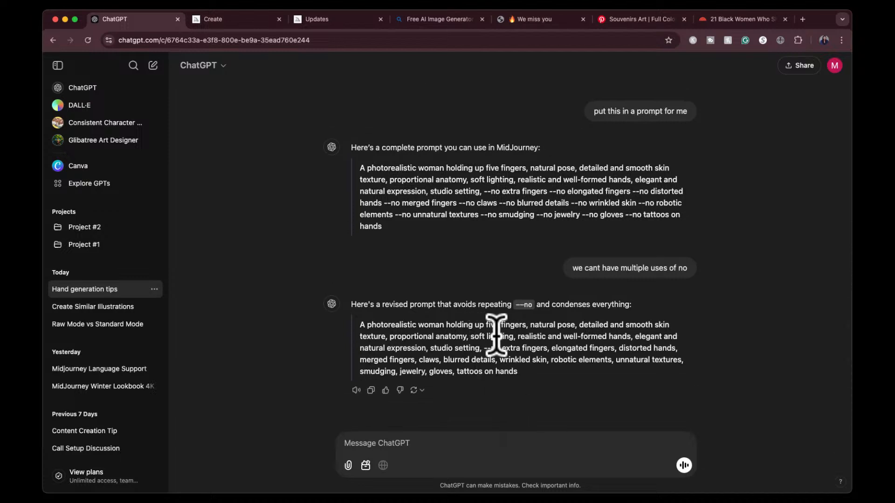
- Copy the revised prompt with a single --no list, generate images from it in Midjourney, and hide the failed creation
left_click_drag(518, 372, 360, 327)
key("super+c")
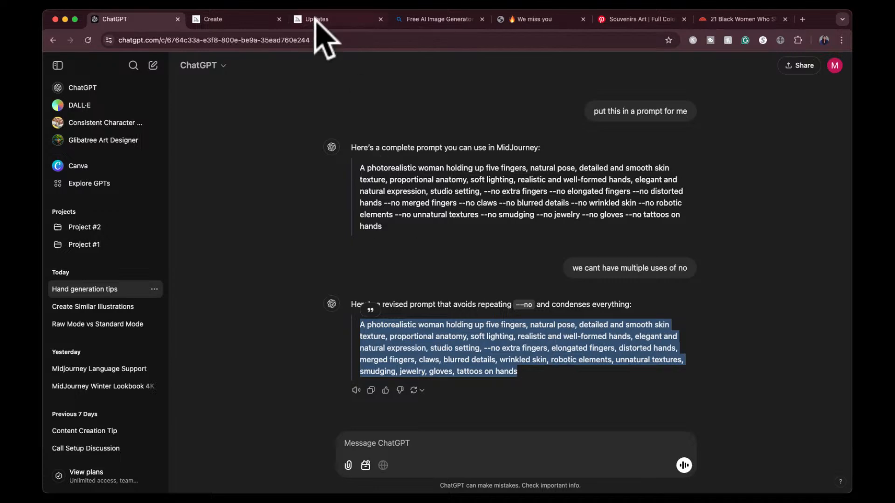
left_click(260, 14)
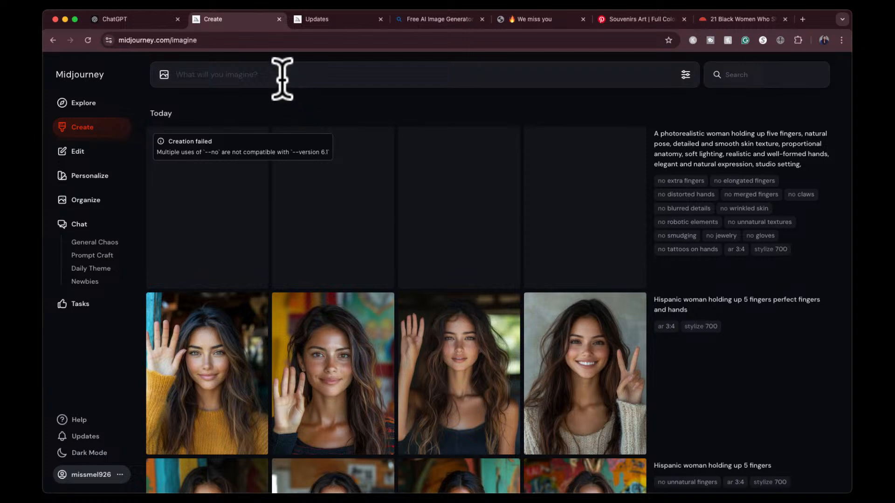
key("super+v")
key("Return")
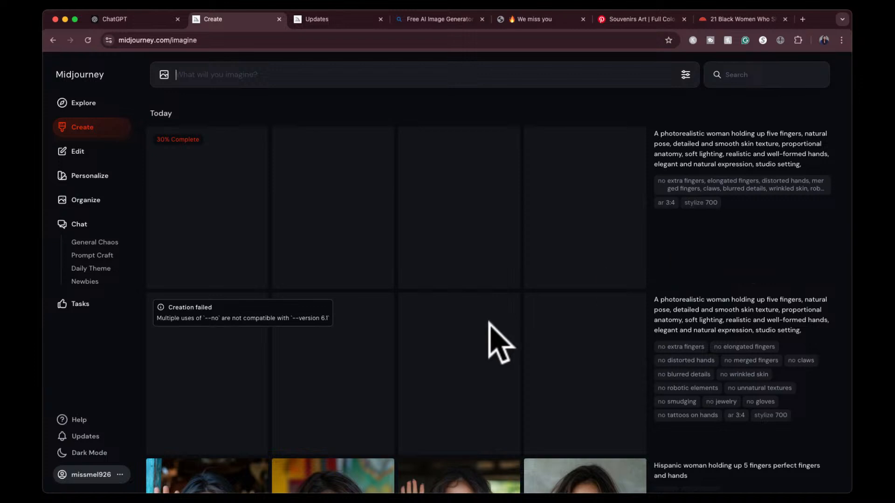
left_click(728, 446)
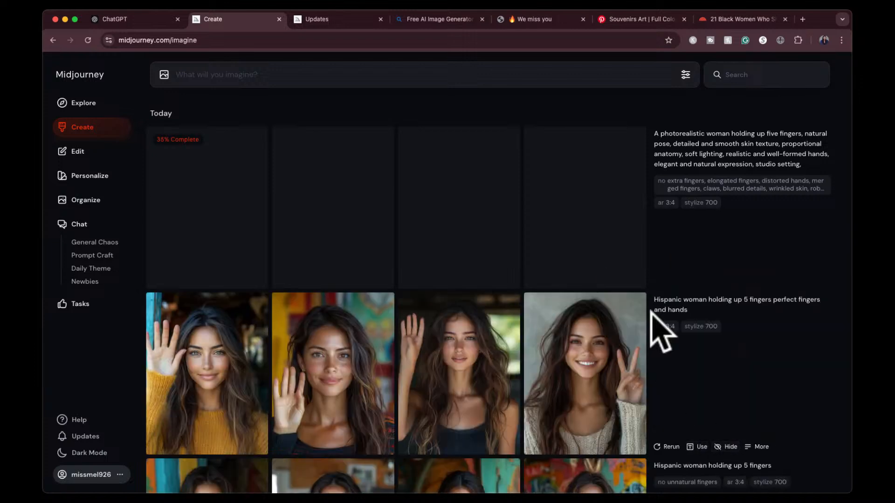
- Inspect the hands in all four "perfect fingers and hands" images at full size, comparing the first two, and return to the creations
scroll(659, 326, "down", 2)
scroll(708, 261, "down", 2)
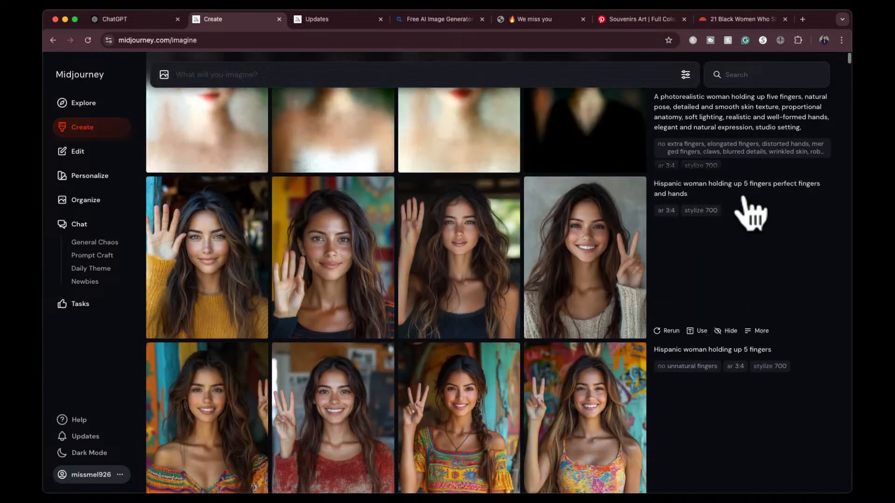
left_click(250, 235)
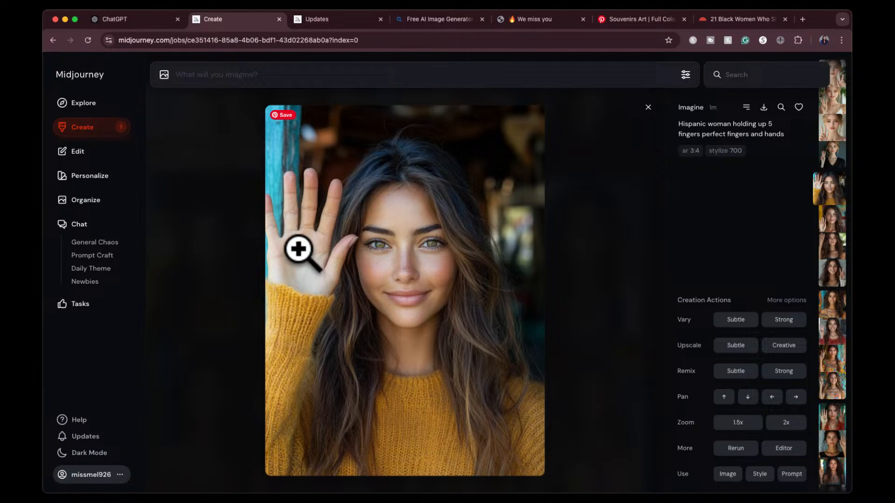
key("Right")
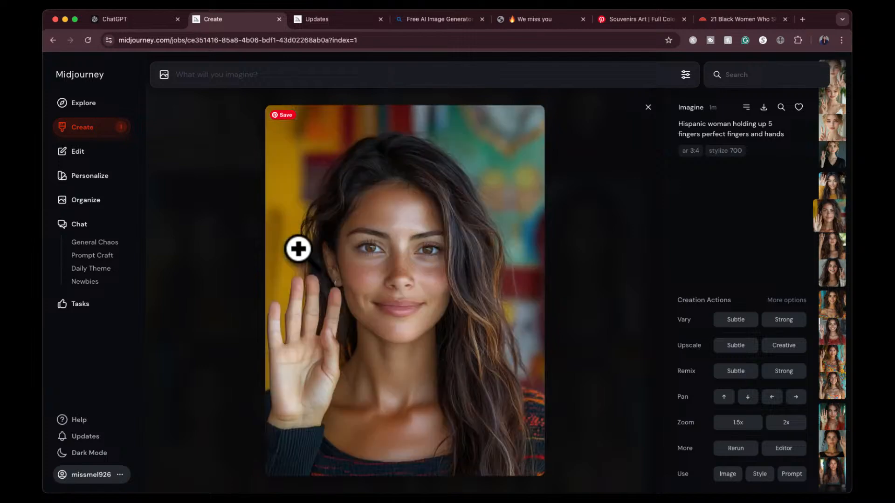
key("Left")
key("Right")
key("Left")
key("Right")
key("Right")
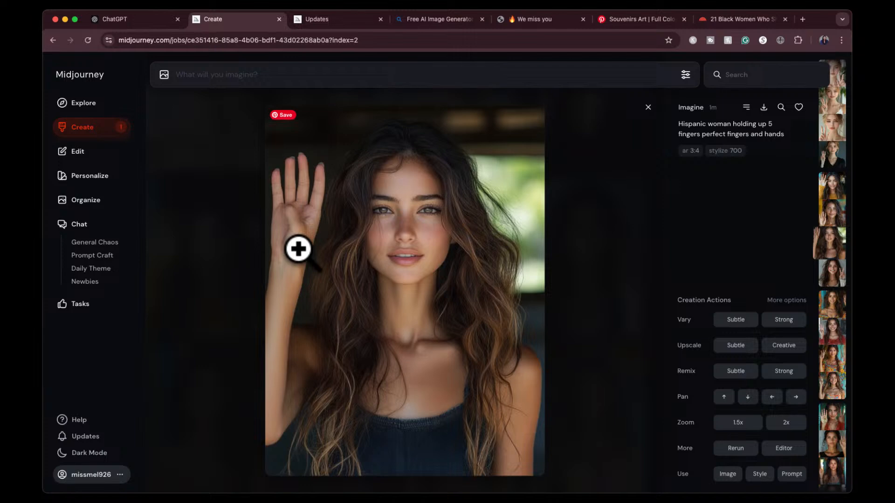
key("Right")
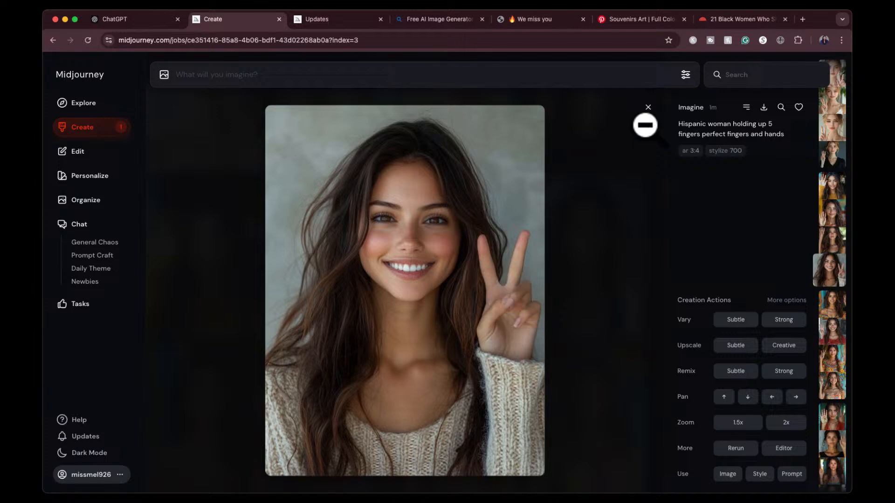
left_click(648, 107)
- Inspect the hands in the four images generated from the revised ChatGPT prompt at full size, from last to first
scroll(498, 230, "up", 3)
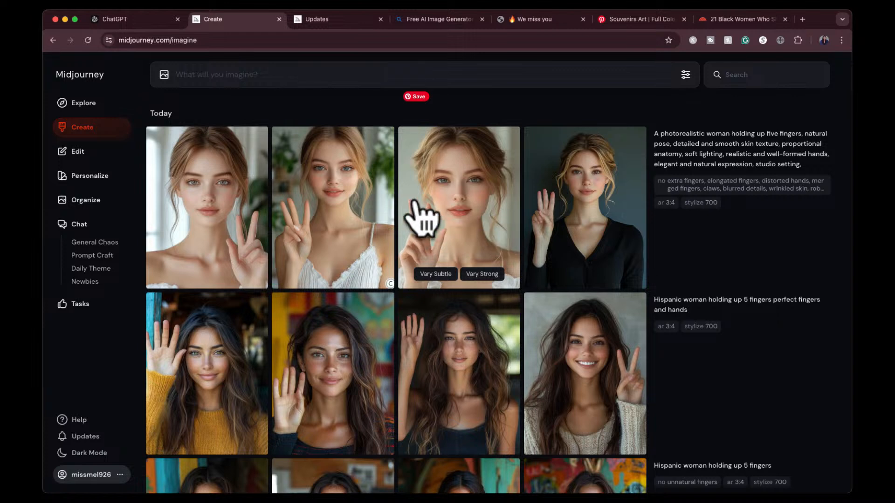
left_click_drag(555, 205, 594, 196)
left_click(592, 194)
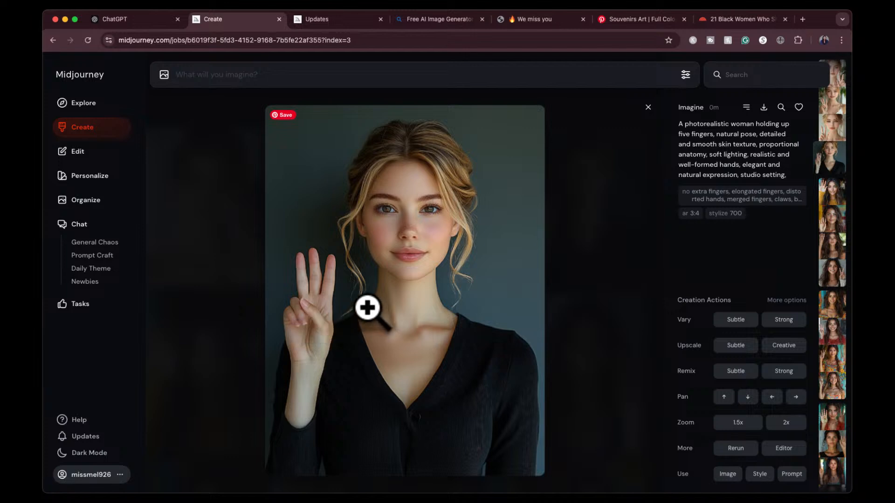
key("Left")
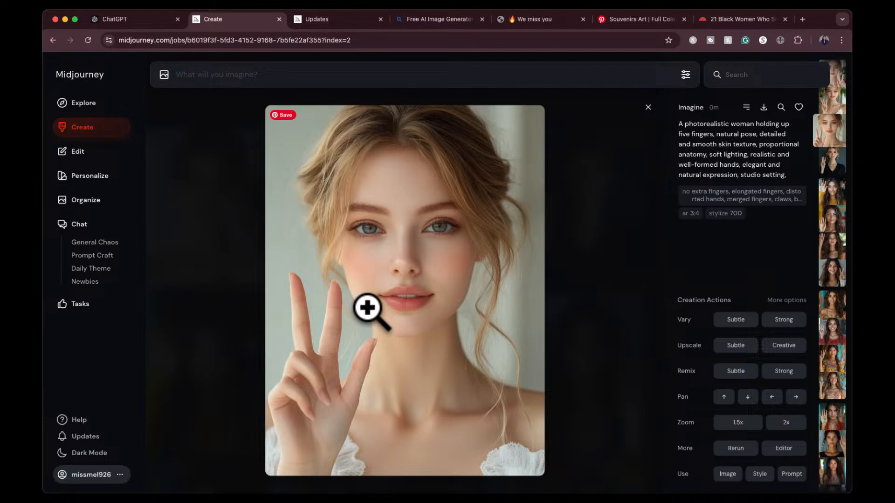
key("Left")
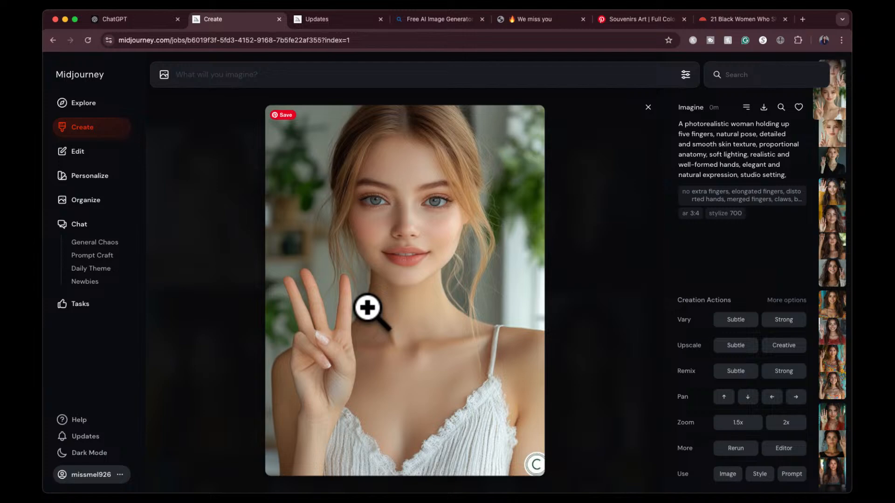
key("Left")
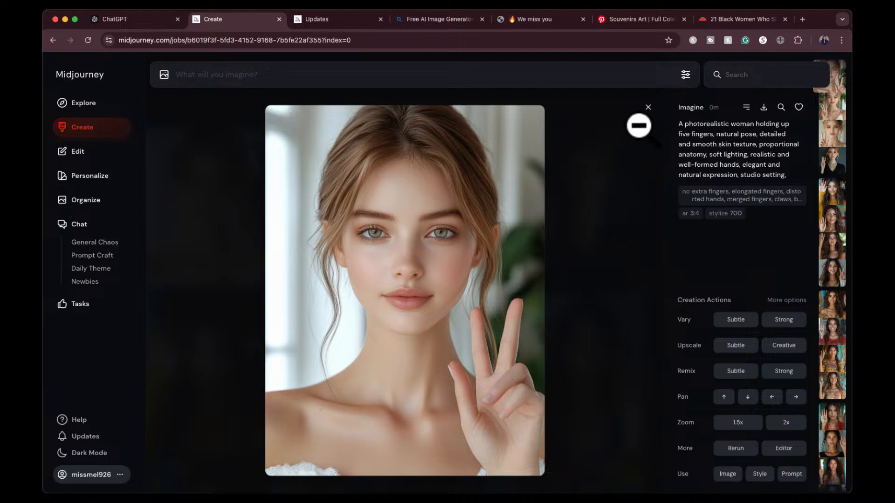
- Close the enlarged image and look over the earlier five-finger generations, returning to the creations after a brief visit to Explore
left_click(648, 107)
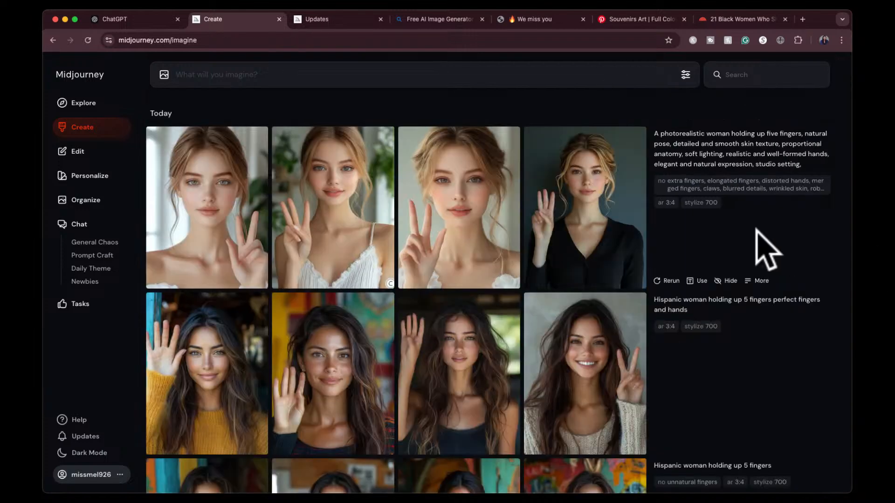
scroll(562, 270, "down", 4)
scroll(561, 271, "down", 4)
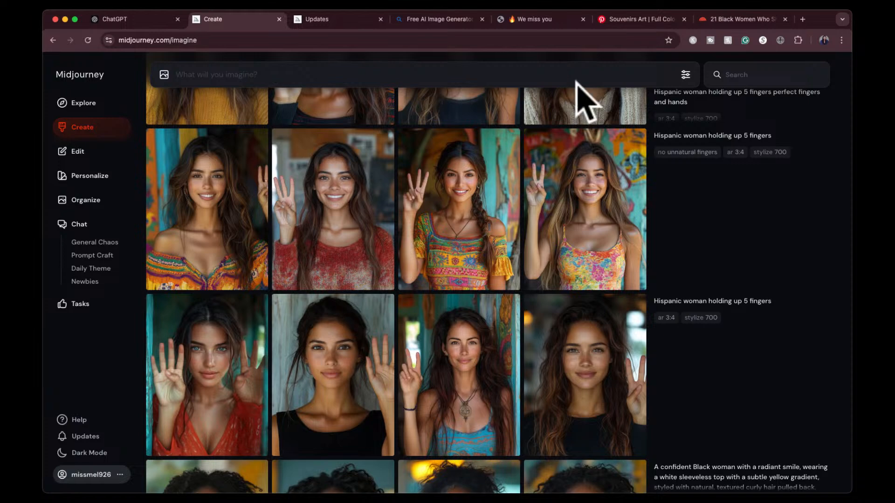
scroll(489, 219, "up", 7)
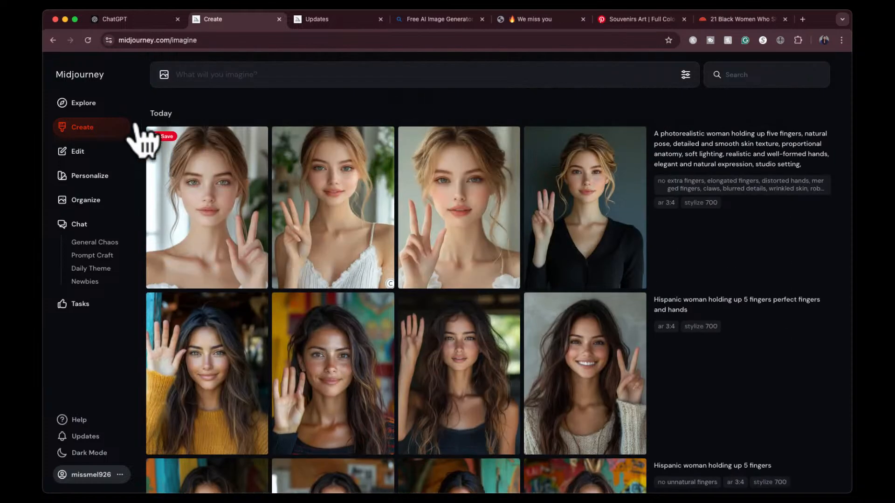
left_click(95, 104)
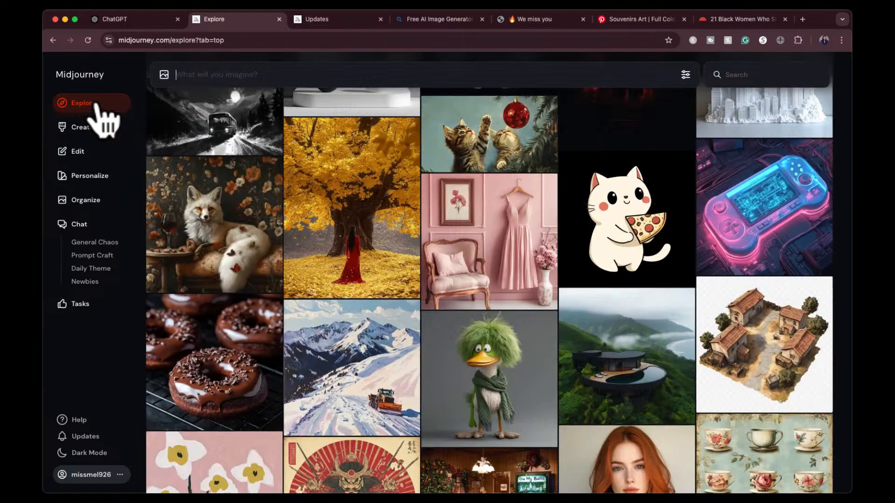
left_click(87, 132)
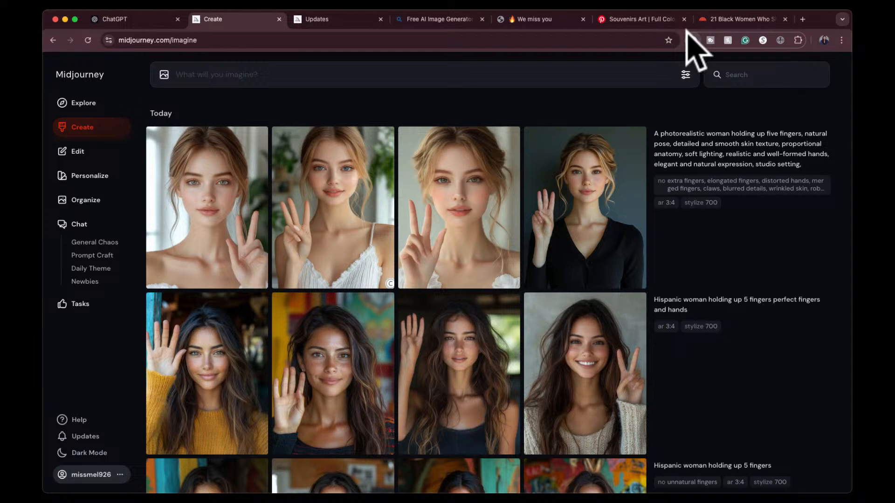
- Switch to Pinterest and search for "hispanic woman santa outfit"
left_click(632, 14)
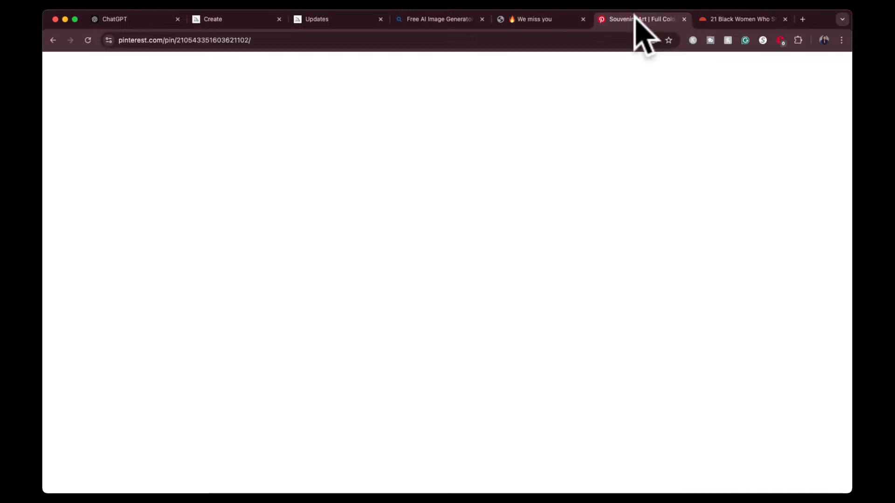
left_click(388, 71)
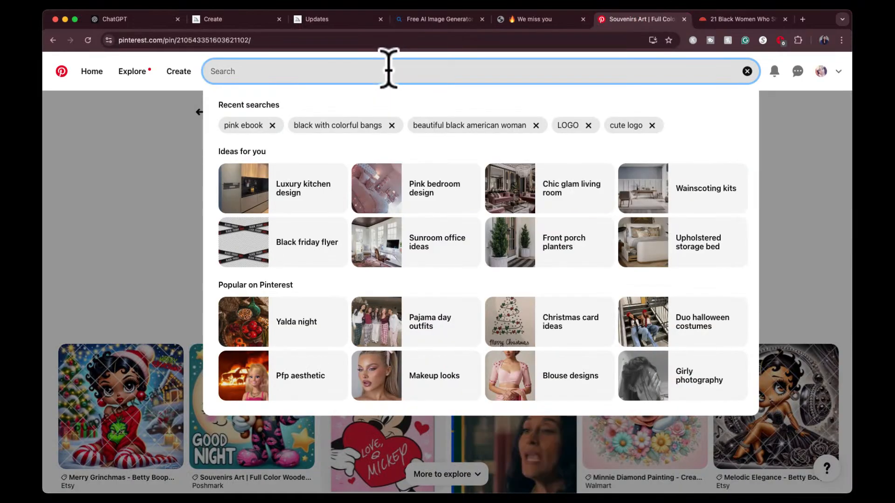
type("hispanic woma")
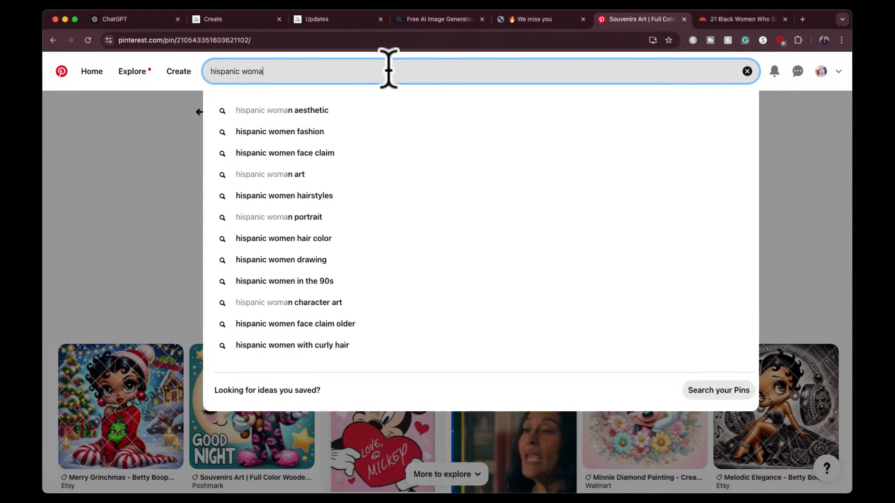
type("n santa outfit")
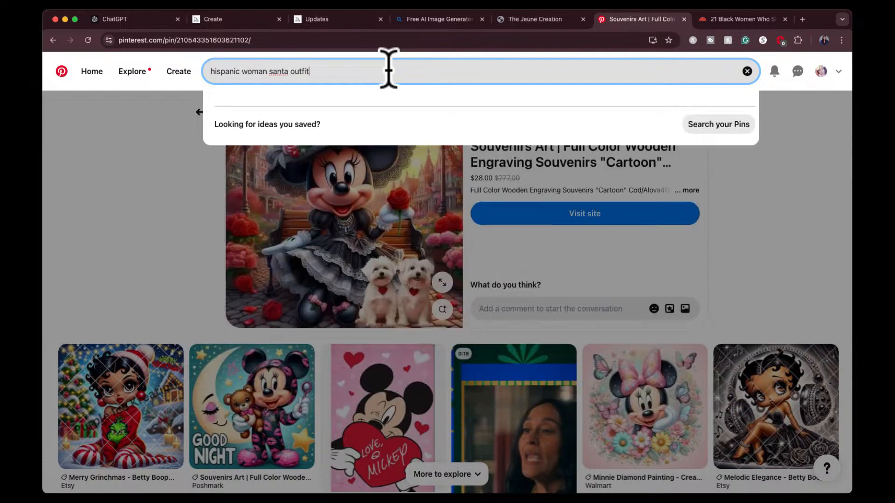
key("Return")
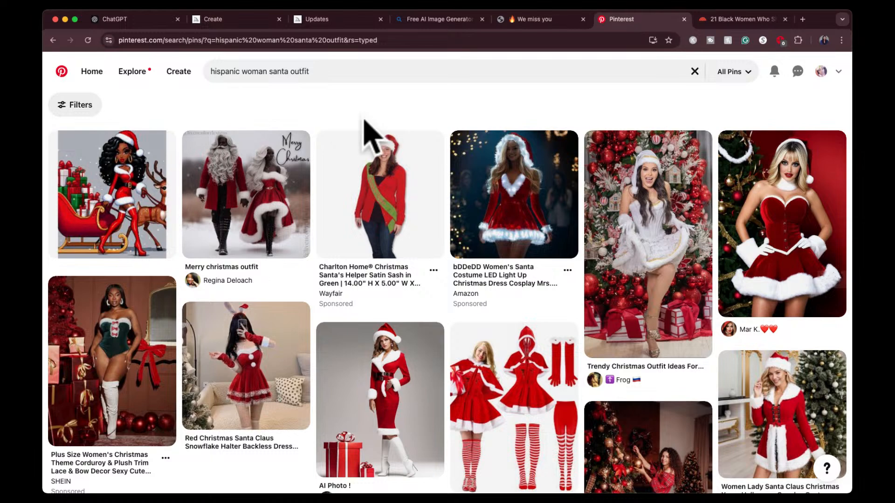
- Open the "Merry christmas outfit" pin, capture a screenshot of its couple picture, and return to the search results
left_click(268, 192)
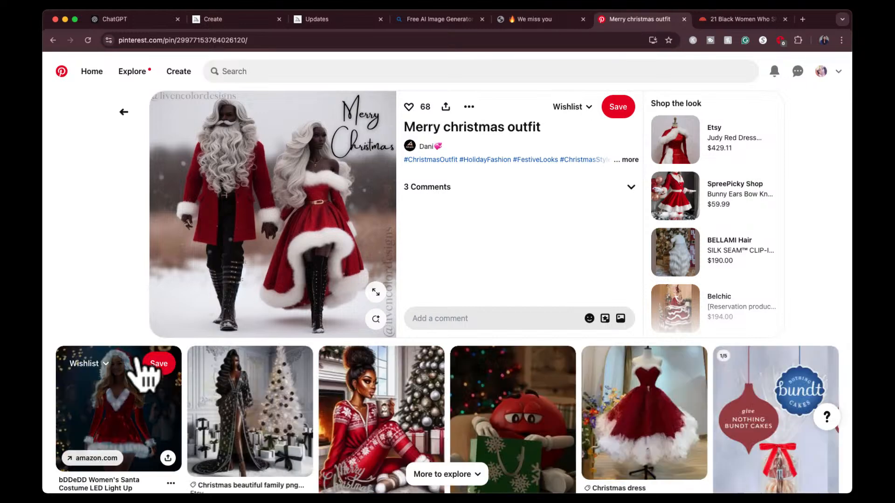
key("super+shift+4")
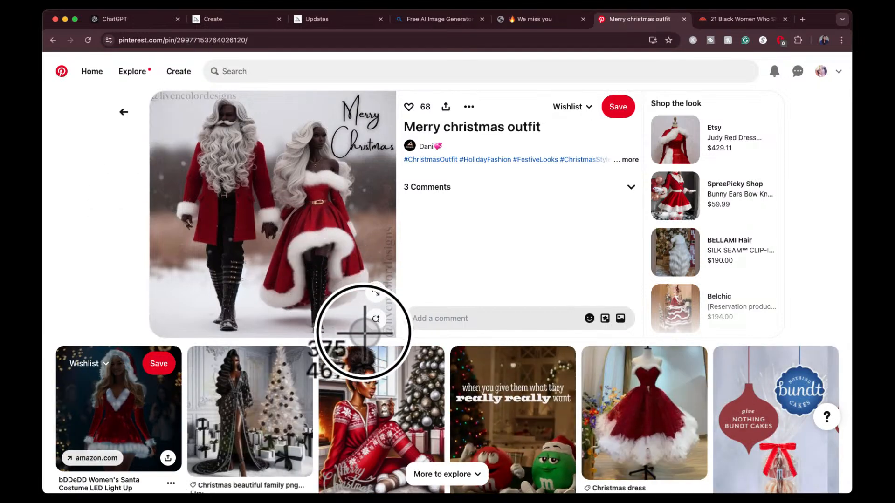
key("Escape")
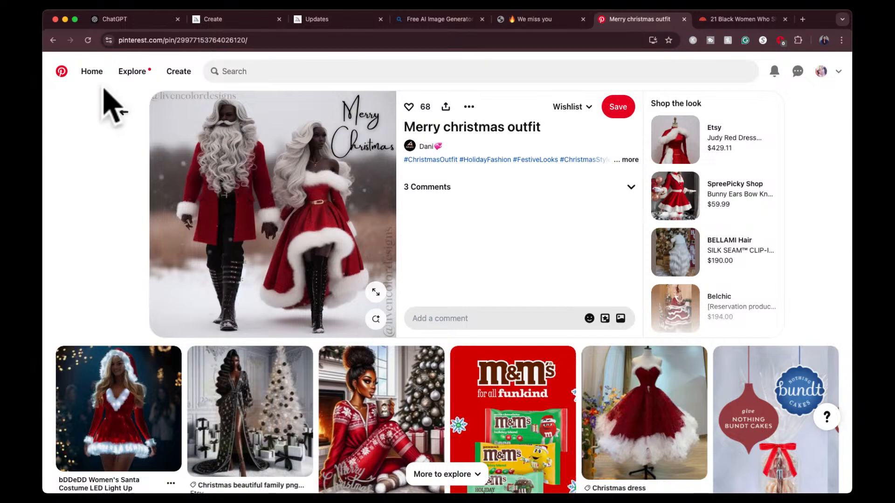
left_click(122, 112)
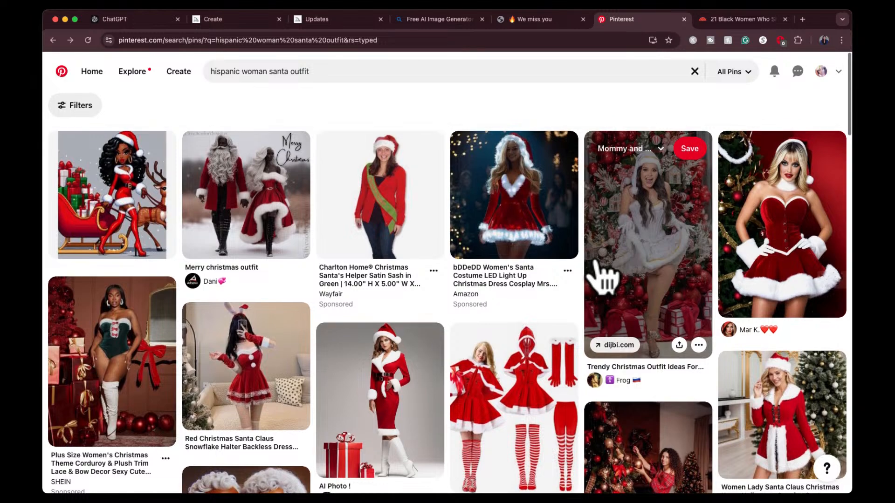
- Open the green corduroy Christmas bodysuit's product page on SHEIN, capture a screenshot of its main photo, and close the shop page
left_click(125, 326)
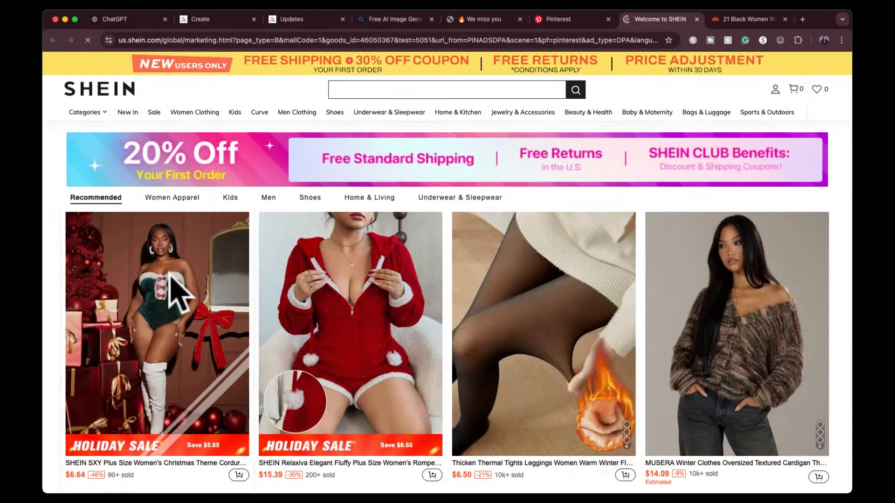
left_click(167, 313)
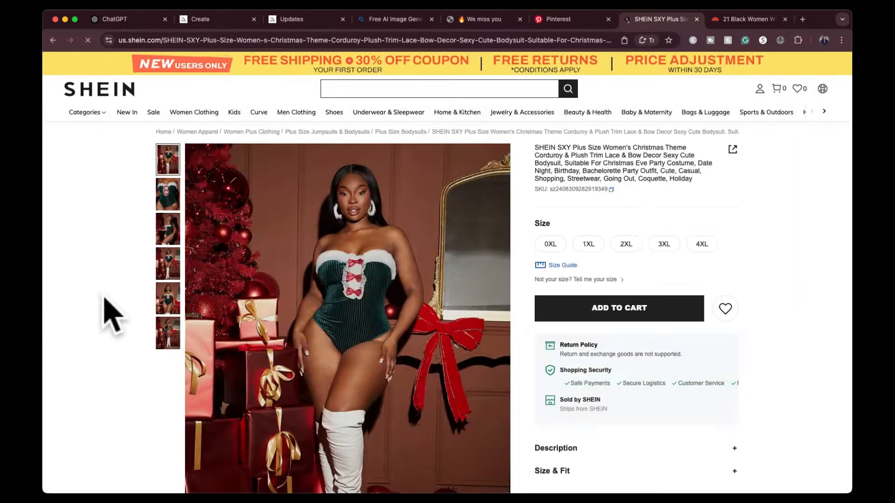
scroll(104, 298, "down", 2)
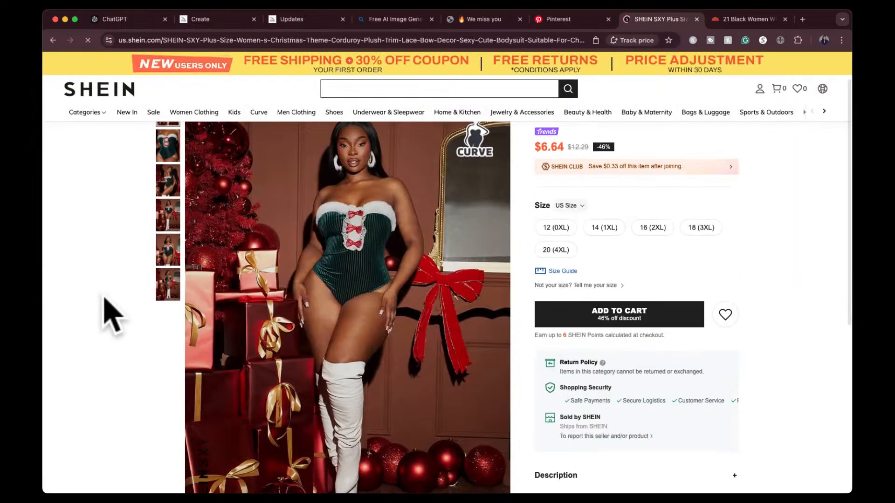
key("super+shift+4")
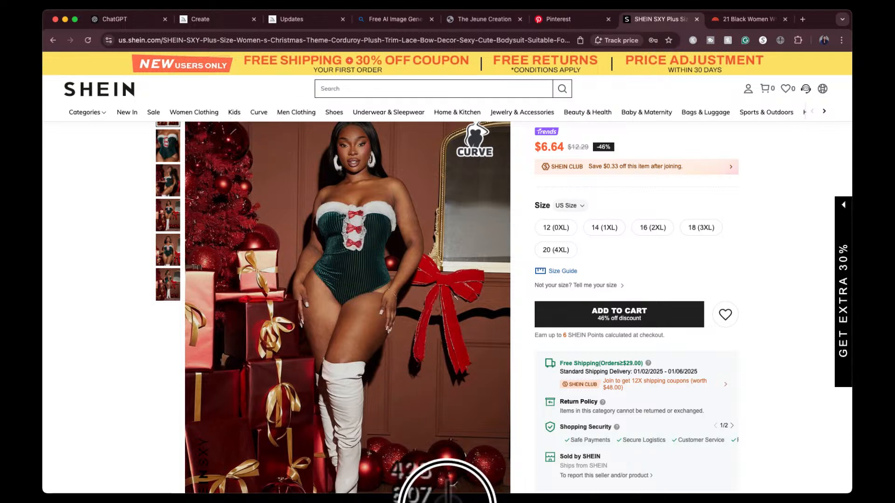
left_click_drag(447, 493, 447, 492)
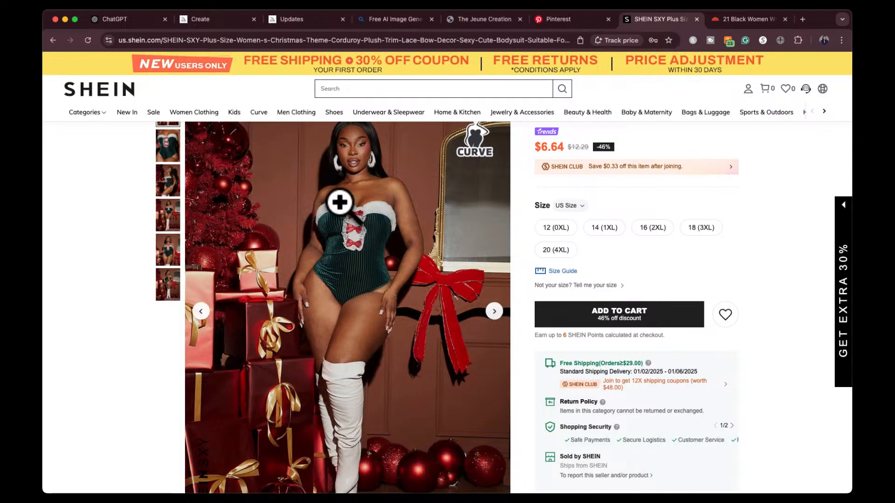
left_click(51, 34)
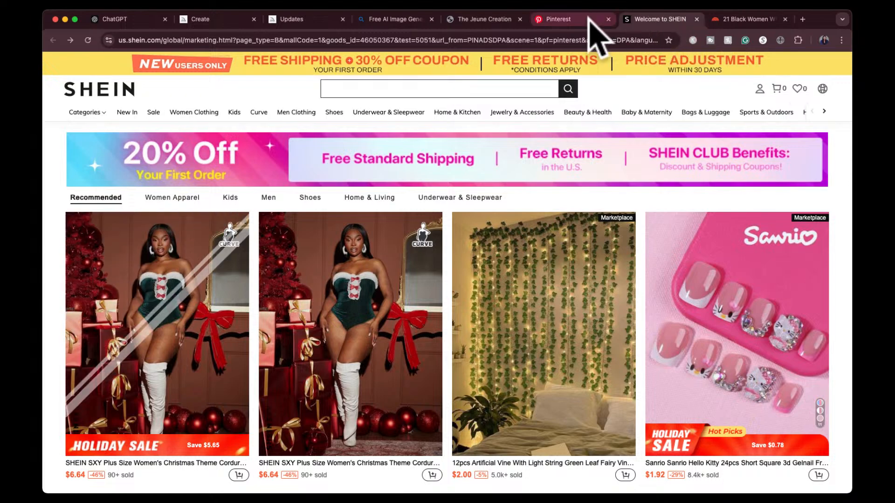
key("super+w")
- Open the Red Plaid Christmas Dress listing on Etsy, capture a screenshot of its enlarged first photo, and close the listing
scroll(592, 231, "down", 1)
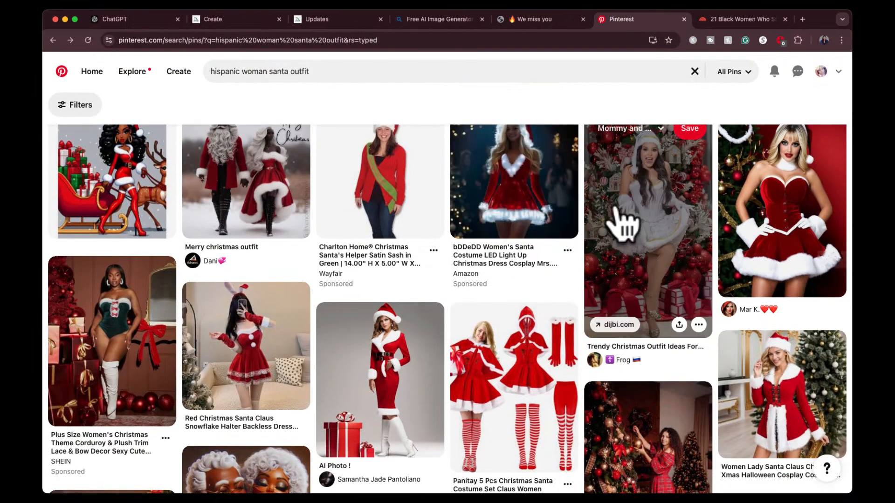
scroll(601, 312, "down", 3)
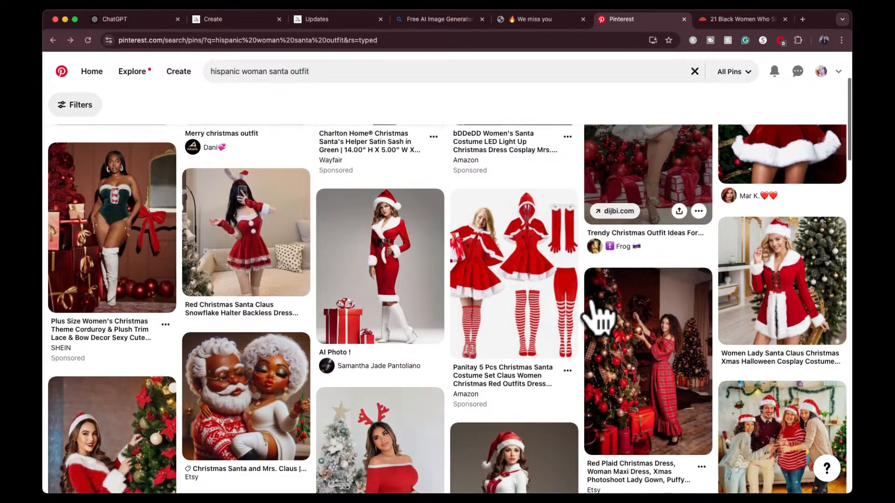
left_click(628, 326)
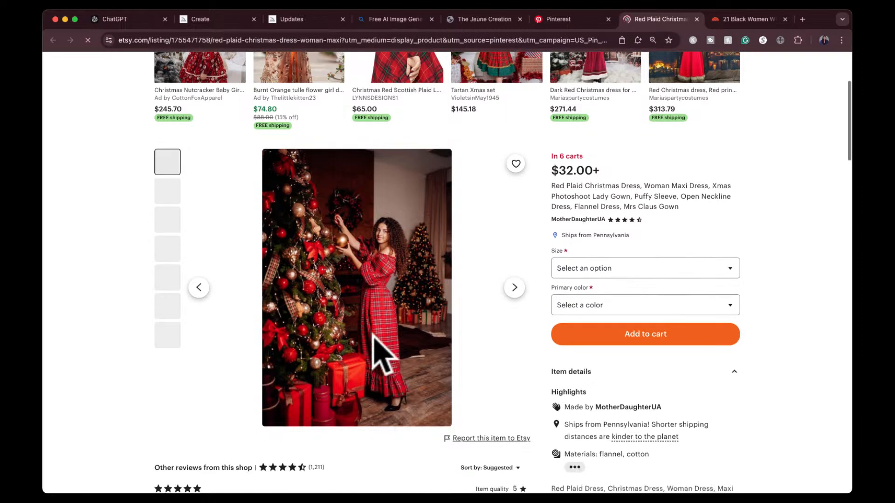
left_click(373, 335)
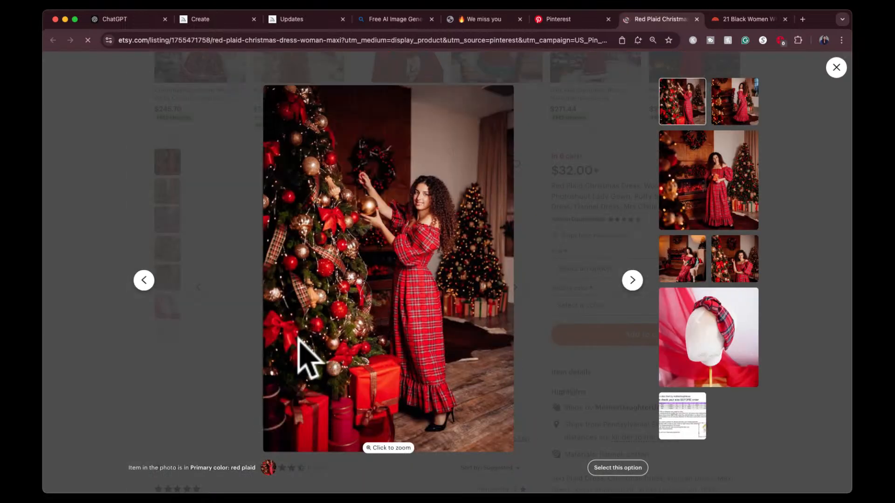
key("super+shift+4")
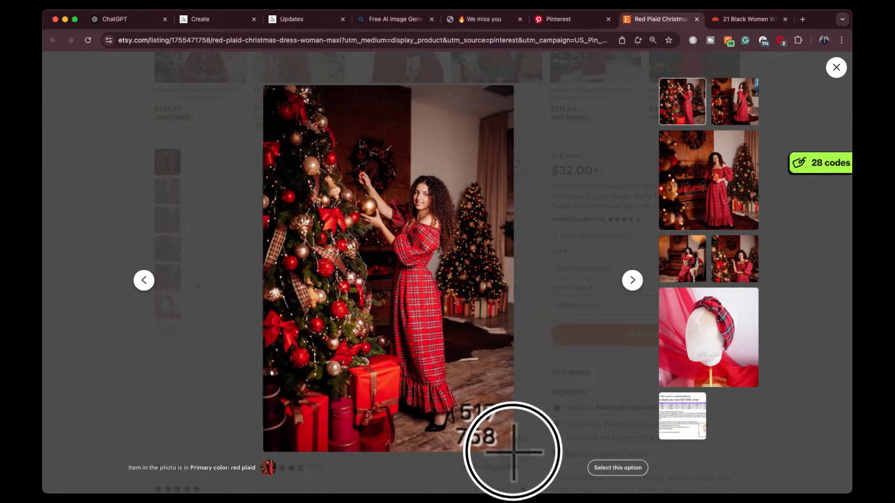
key("Escape")
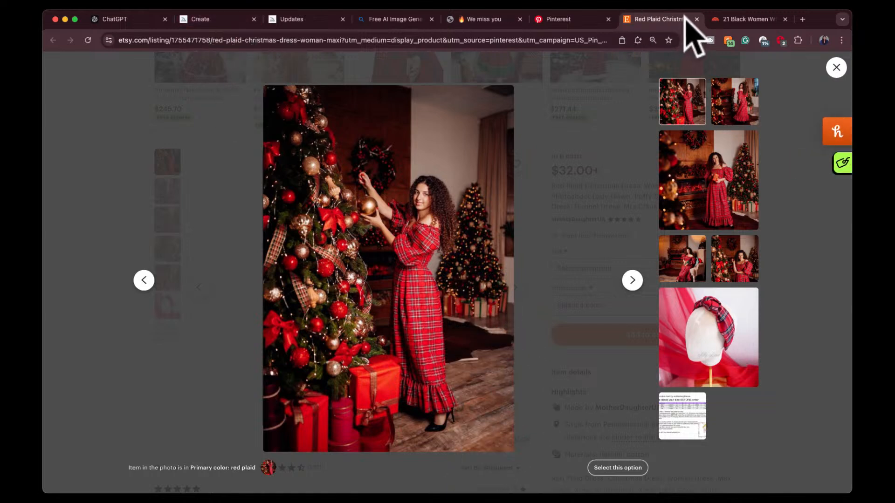
left_click(696, 19)
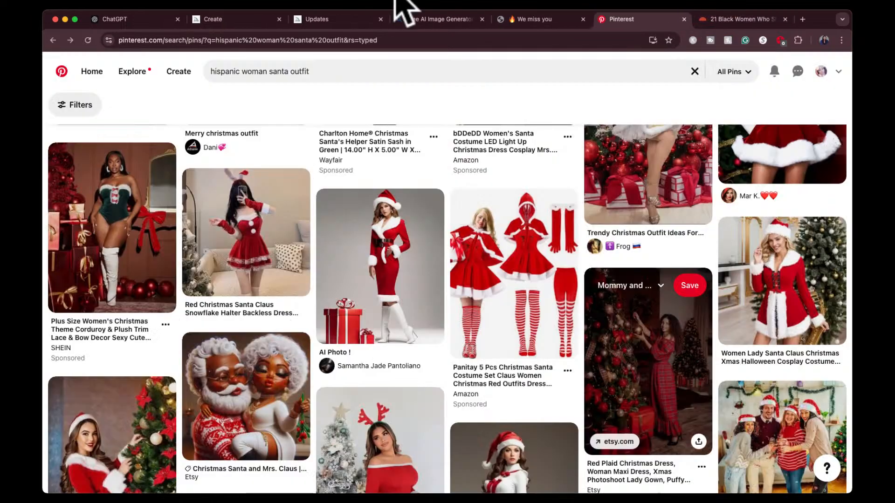
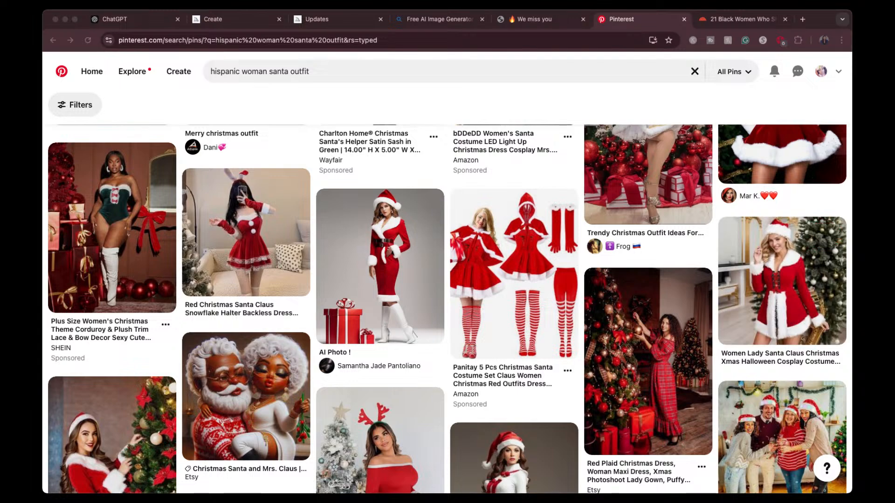
- Switch to ChatGPT, attach the red plaid dress screenshot, and send "create a midjourney prompt for me based on this image"
left_click(153, 18)
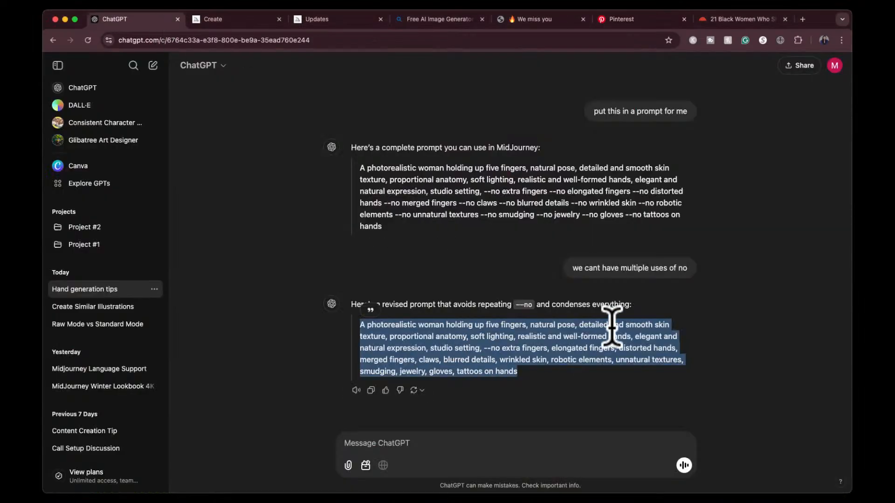
left_click(748, 320)
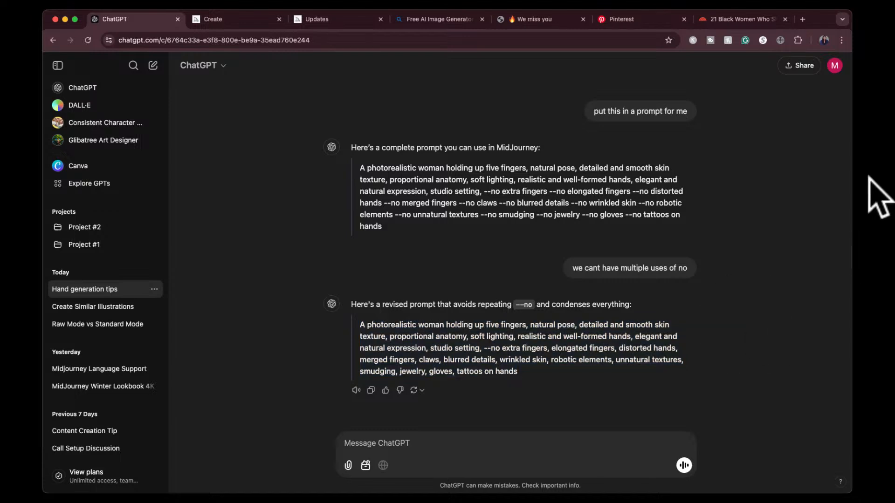
left_click(881, 162)
left_click_drag(601, 223, 459, 429)
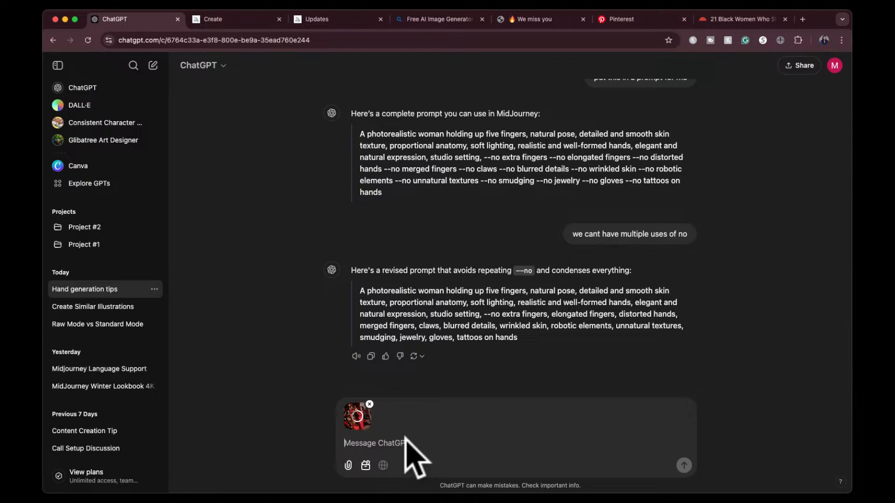
type("create a")
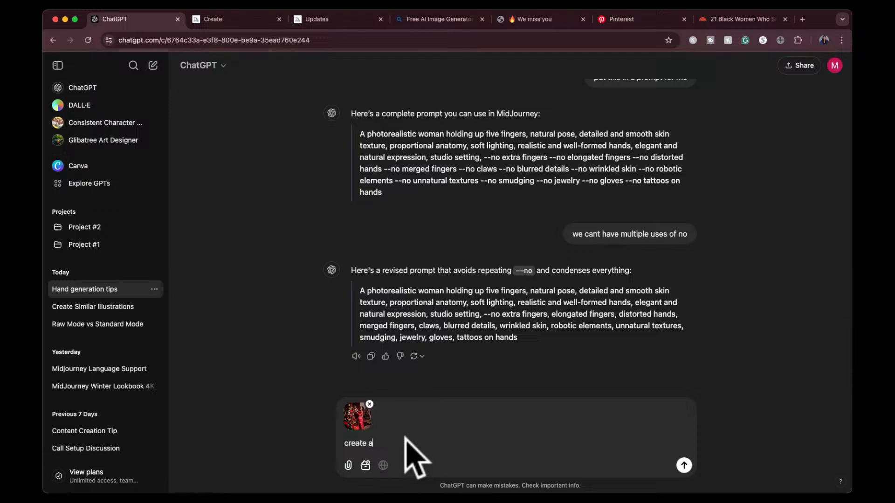
type(" midjourney prompt for me based on this image")
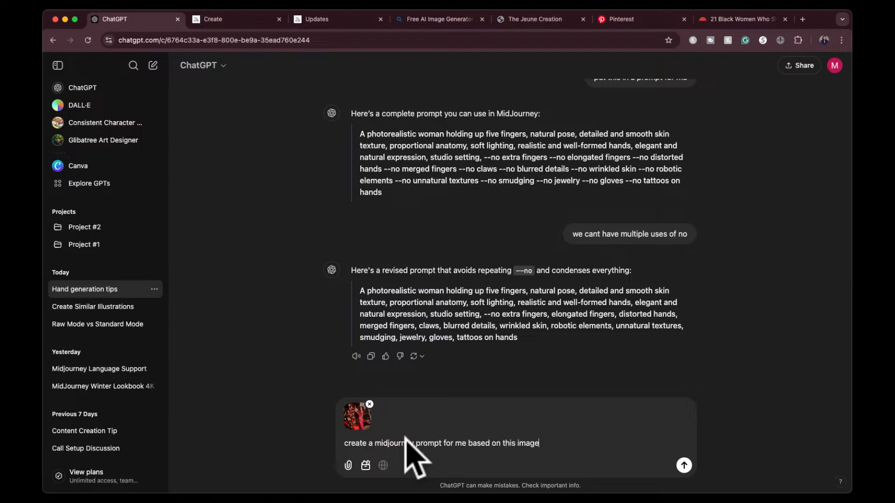
key("Return")
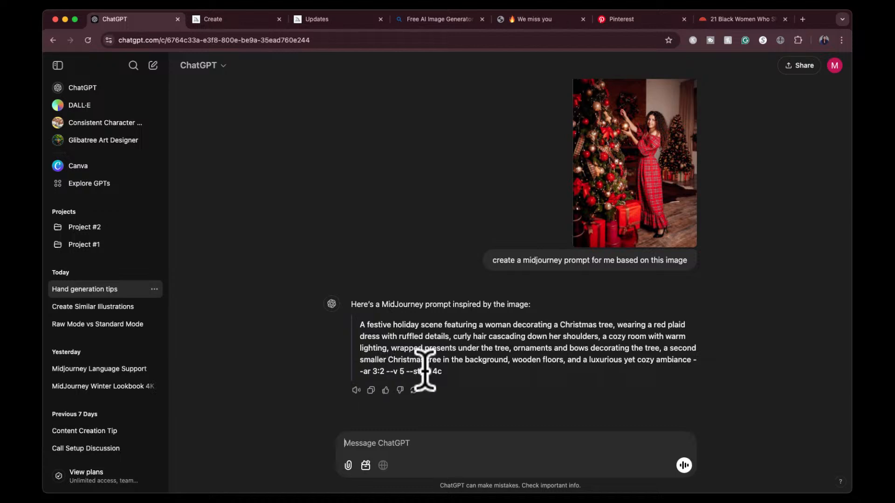
- Copy ChatGPT's red plaid dress prompt, including its parameters, and paste it into Midjourney's prompt field
left_click_drag(442, 371, 361, 325)
key("super+c")
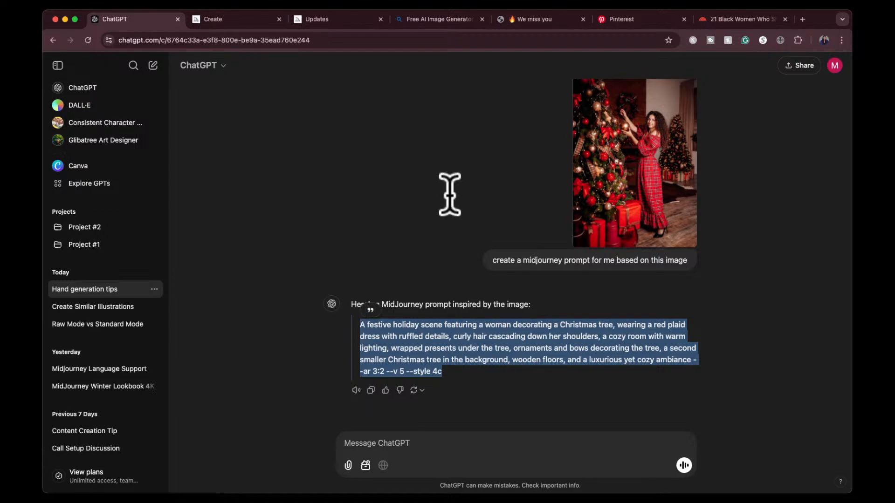
left_click(264, 21)
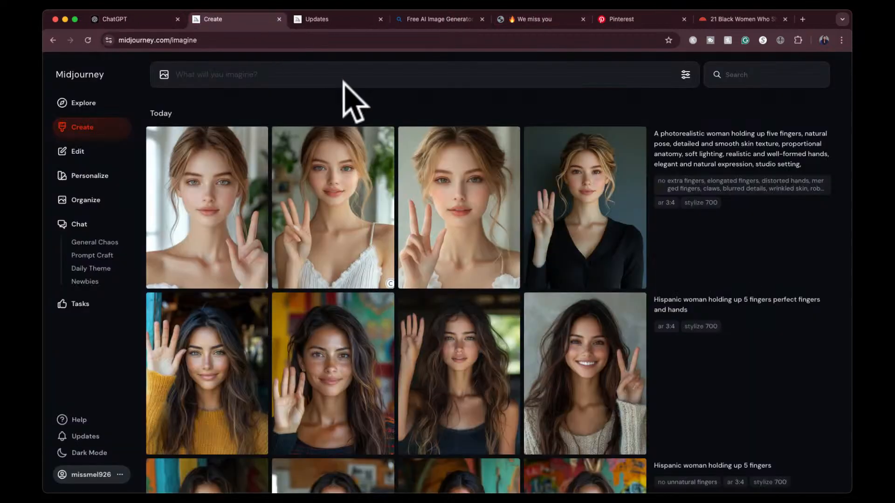
left_click(304, 72)
key("super+v")
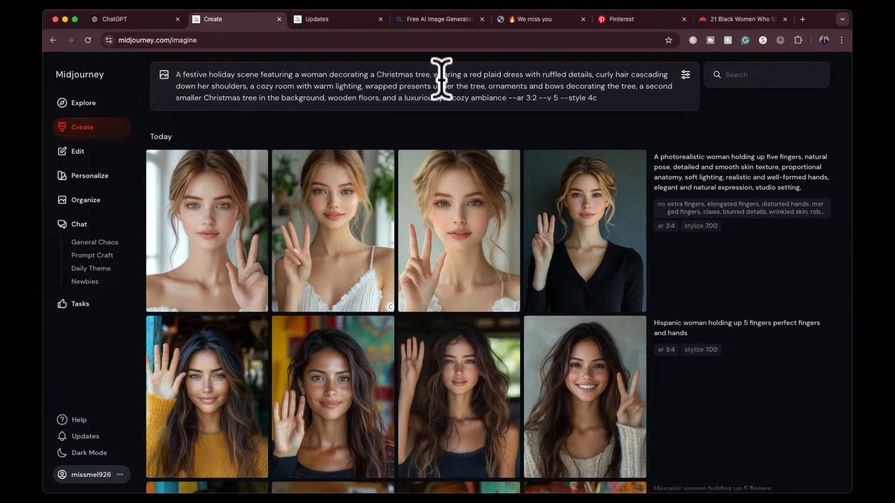
- Change the prompt's version parameter to 6.1, describe the woman as "latina", and try to submit it
left_click(554, 98)
key("BackSpace")
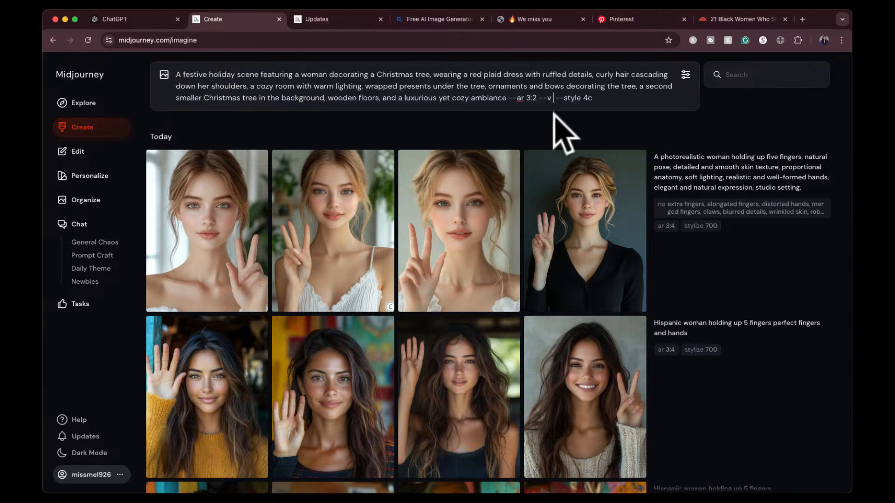
type("6.1")
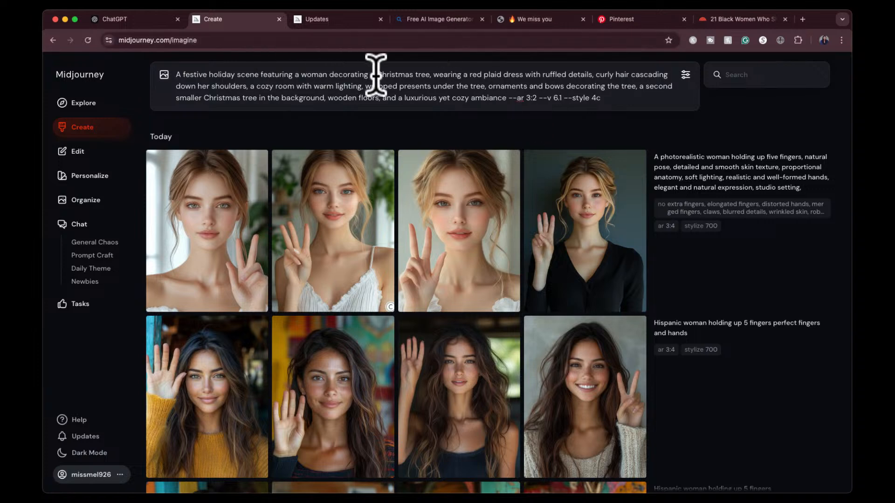
left_click(301, 74)
type("latina")
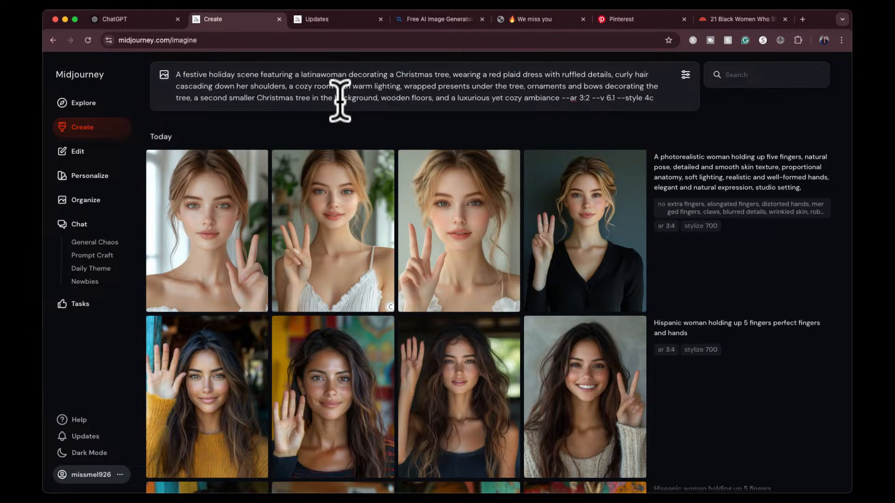
key("Return")
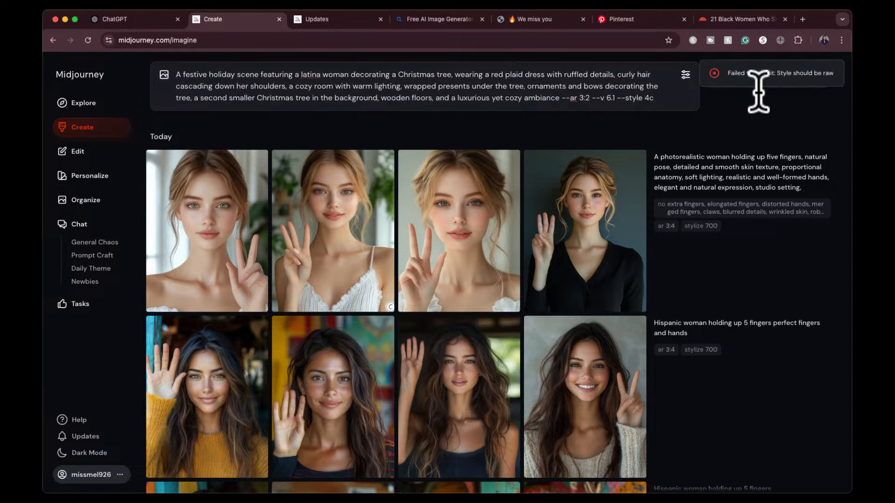
- Set the prompt's style parameter to raw and submit the Christmas tree scene for generation
left_click(651, 95)
key("BackSpace")
key("BackSpace")
type("r")
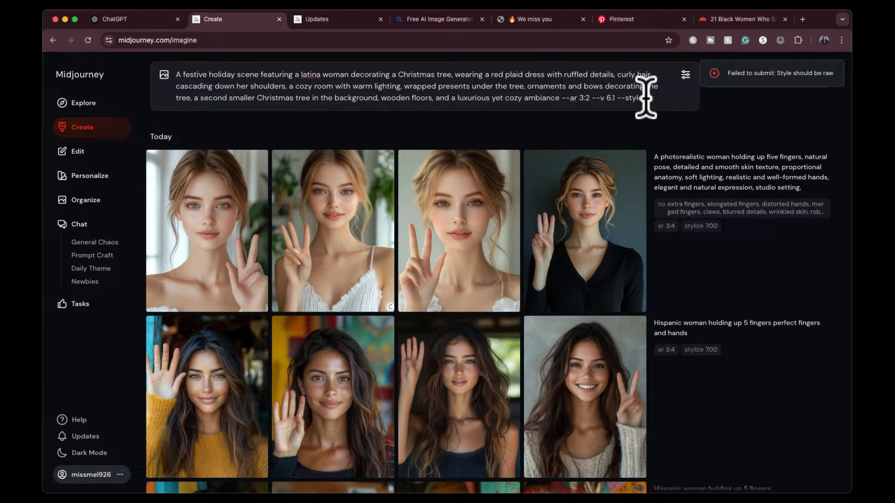
type("aw")
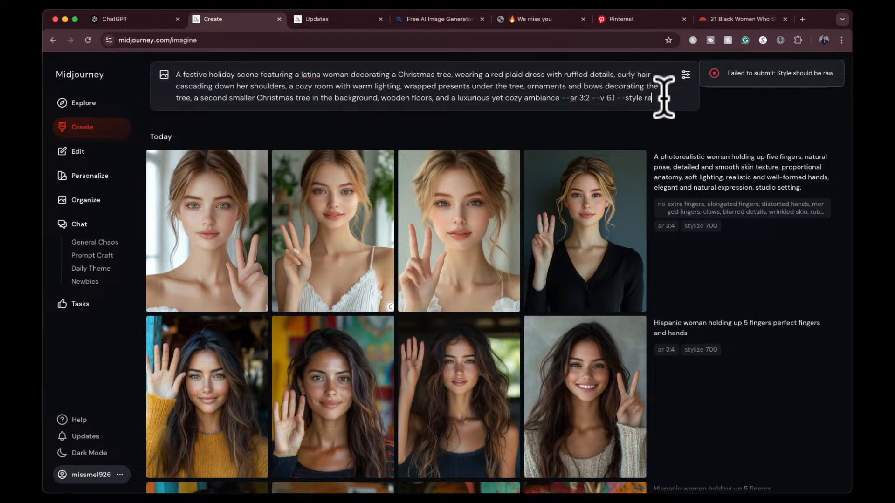
key("Return")
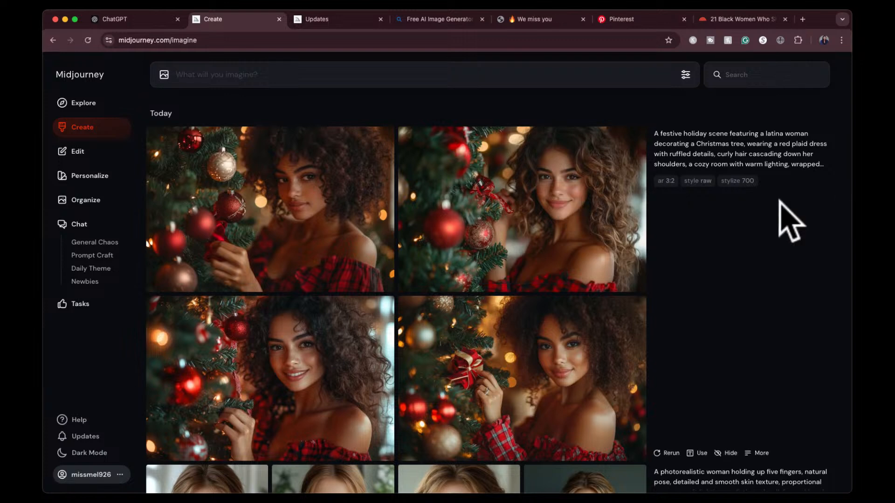
- Examine the four generated red plaid dress images at large size, checking the faces and hands, and return to the gallery
mouse_move(522, 283)
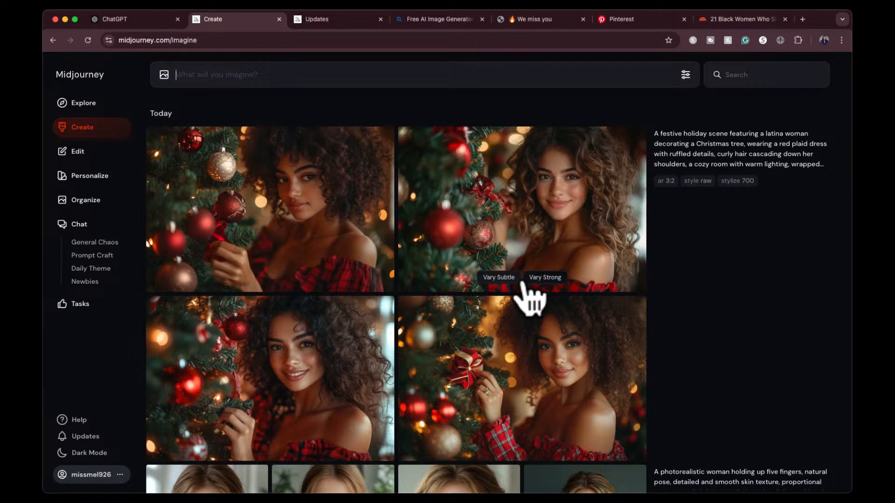
left_click(517, 188)
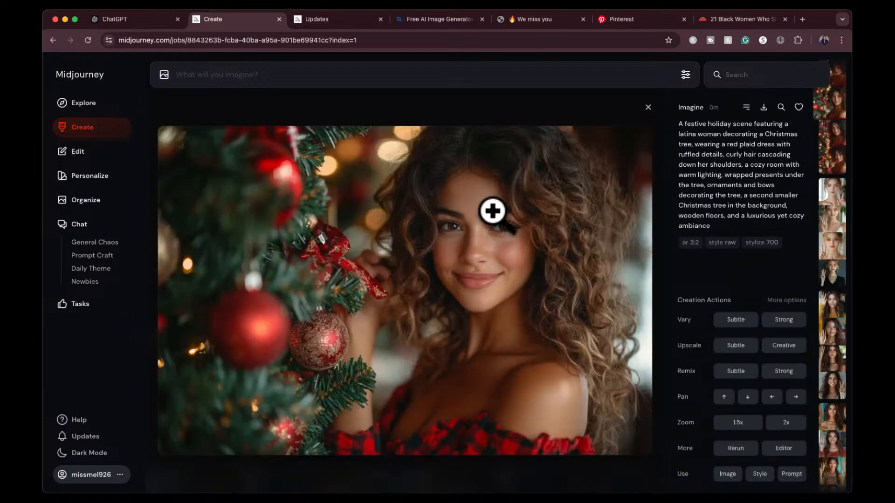
key("Right")
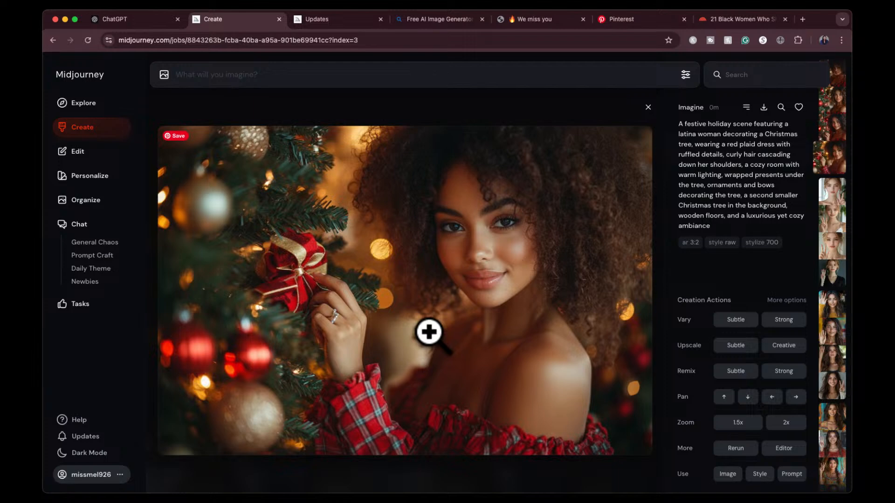
left_click(647, 107)
left_click(544, 189)
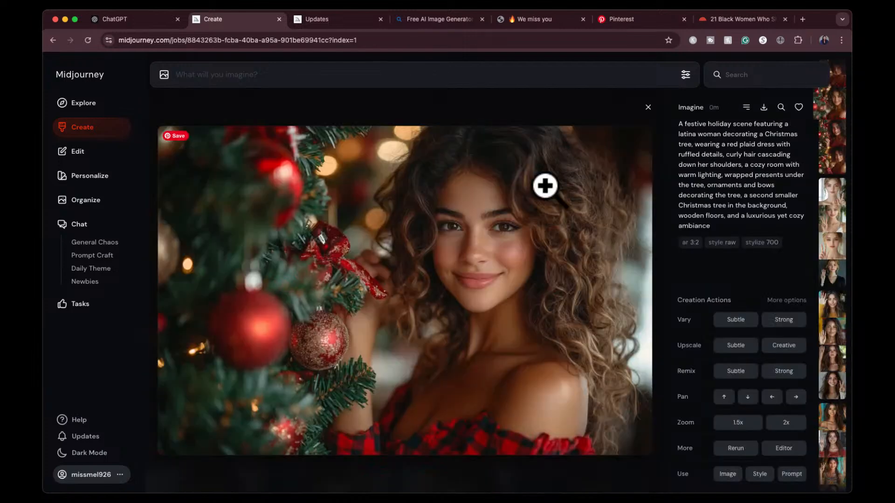
left_click(837, 88)
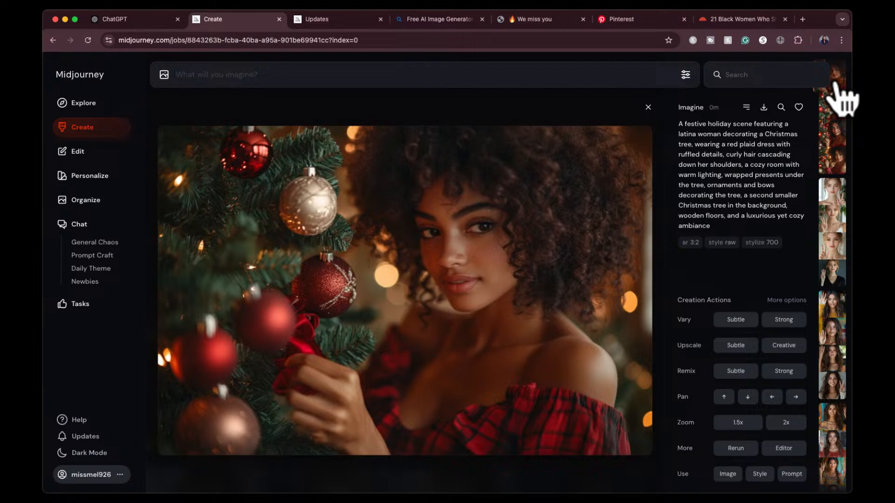
left_click(838, 100)
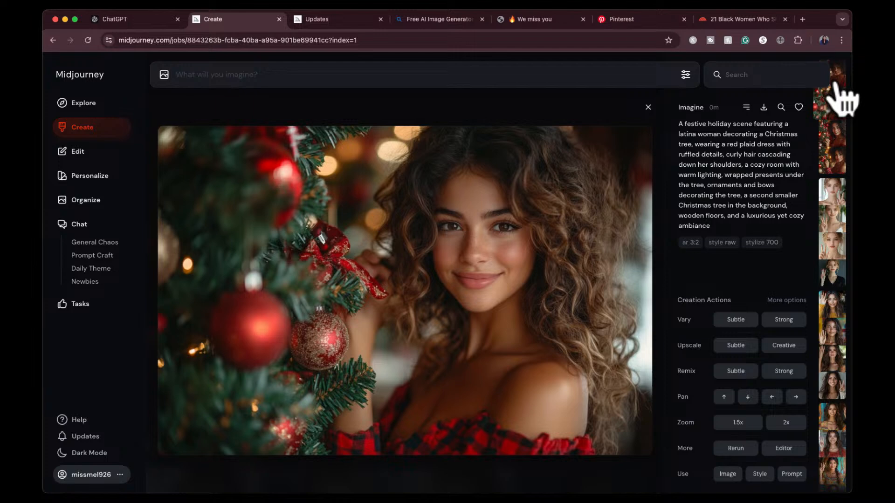
key("Right")
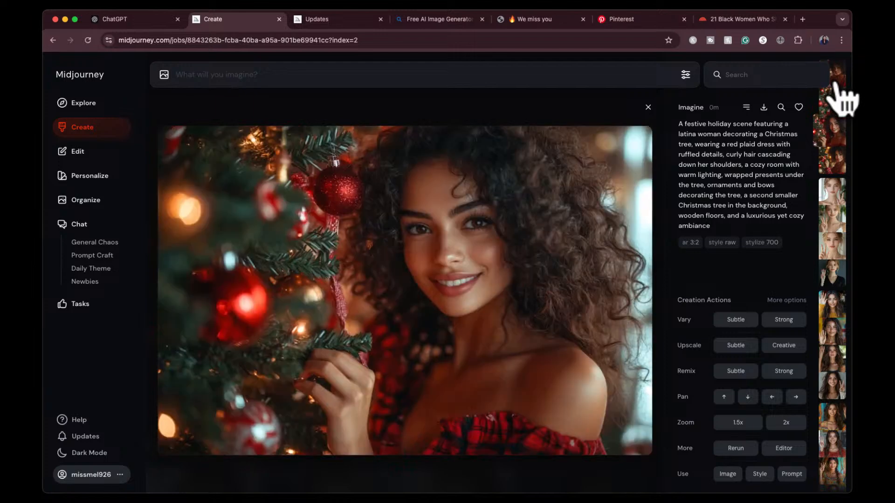
key("Right")
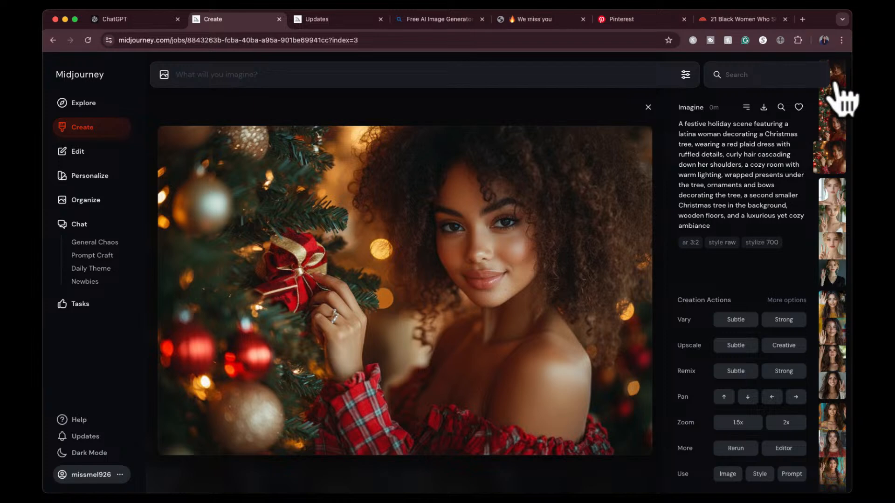
left_click(647, 108)
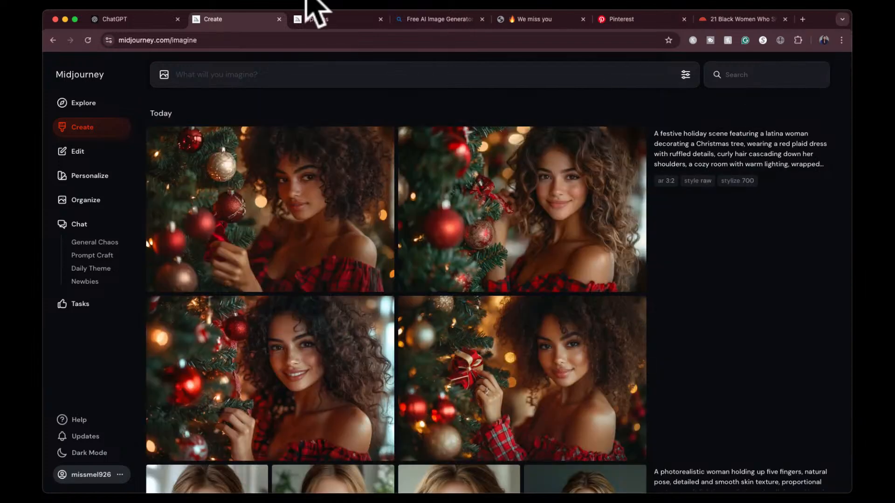
- Switch to ChatGPT, attach the green Christmas bodysuit screenshot, and send "provide midjourney prompt for this"
left_click(144, 19)
left_click(716, 268)
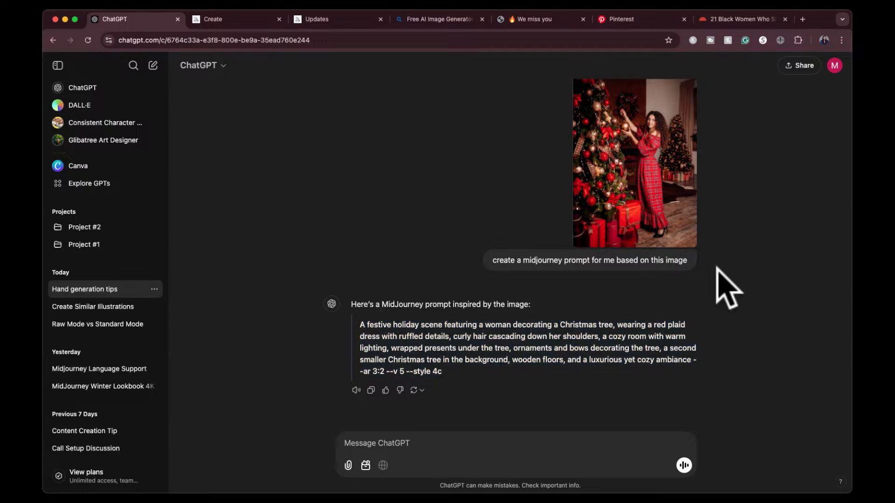
left_click(638, 206)
left_click_drag(637, 207, 425, 454)
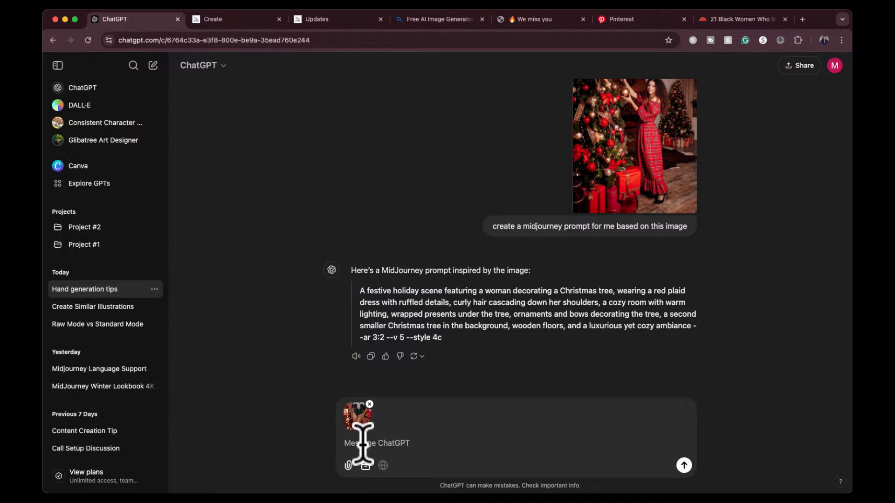
type("provide midjourney prompt for this")
key("Return")
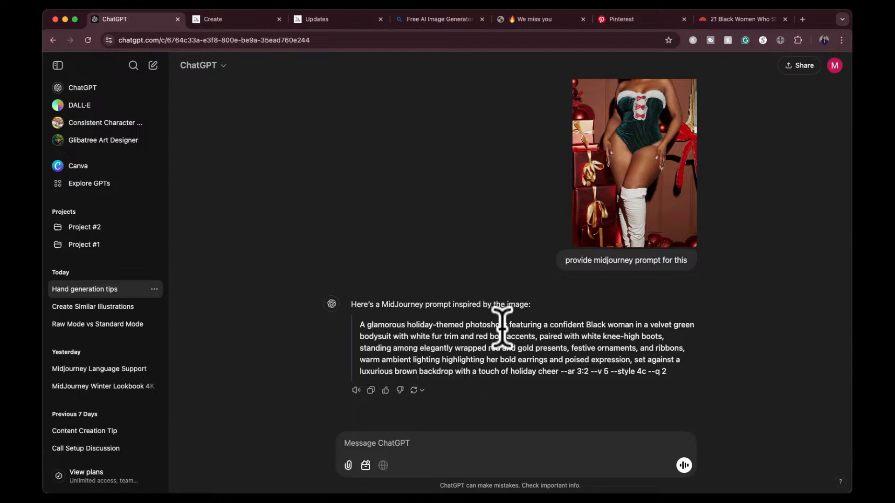
- Copy ChatGPT's complete velvet green bodysuit prompt and paste it into Midjourney's prompt field
scroll(506, 316, "up", 3)
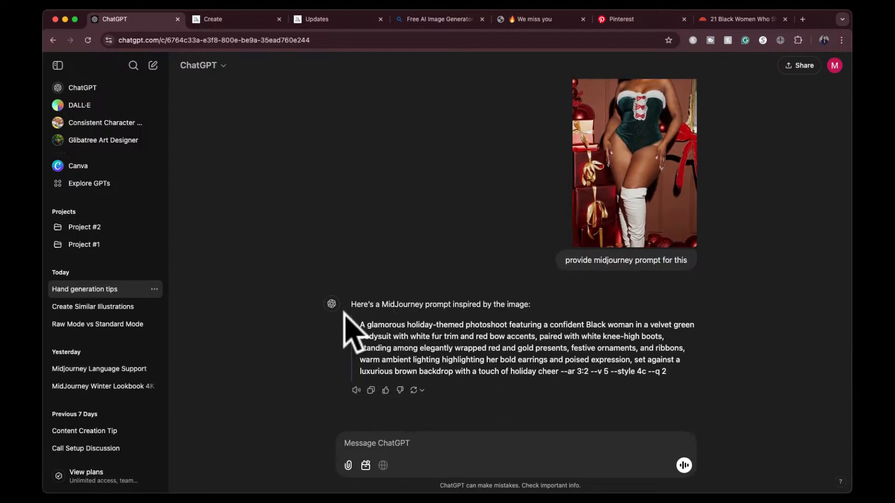
left_click_drag(360, 323, 588, 373)
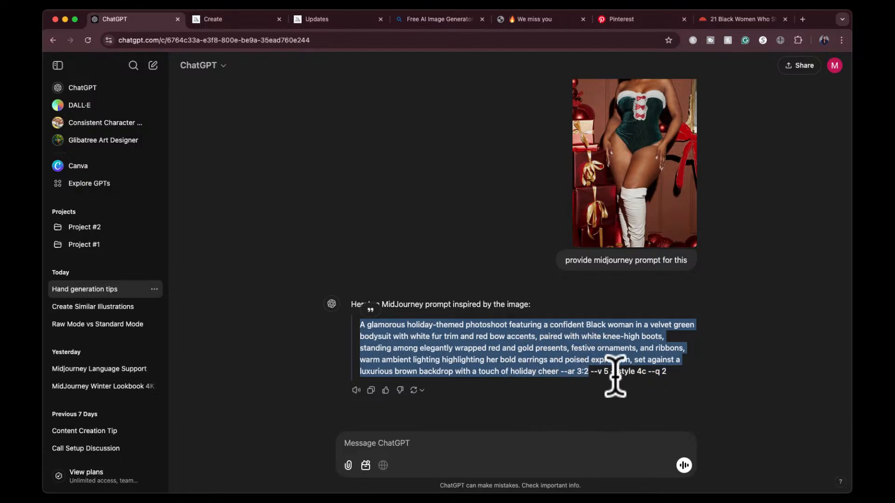
left_click(601, 375)
left_click_drag(671, 377, 363, 331)
key("super+c")
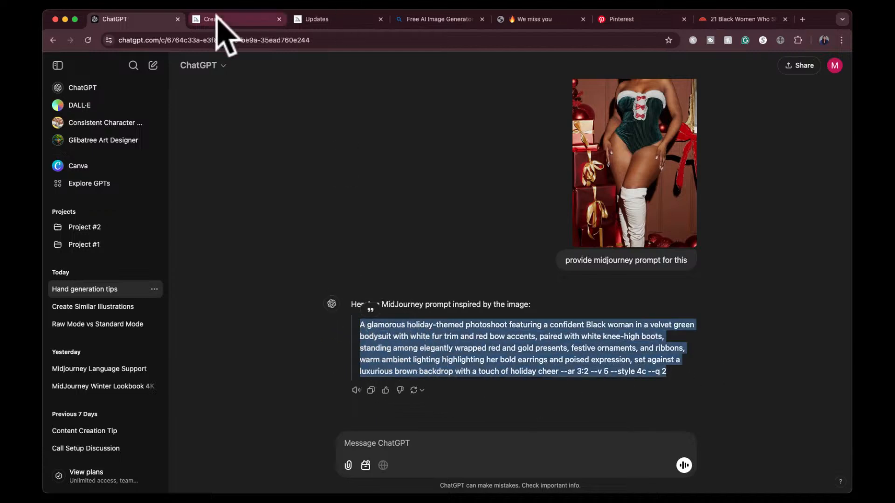
left_click(218, 19)
left_click(308, 75)
key("super+v")
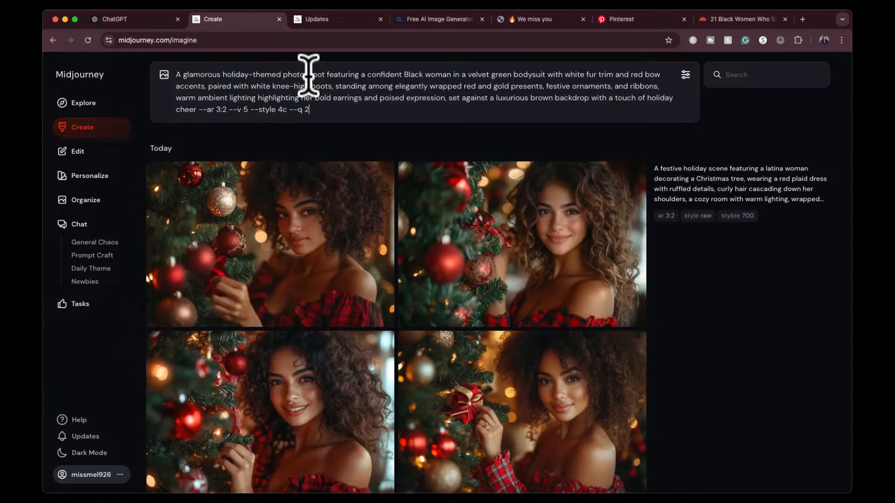
- Set the bodysuit prompt's version to 6.1 and its style to raw, and submit it for generation
left_click(247, 110)
key("BackSpace")
type("6.1")
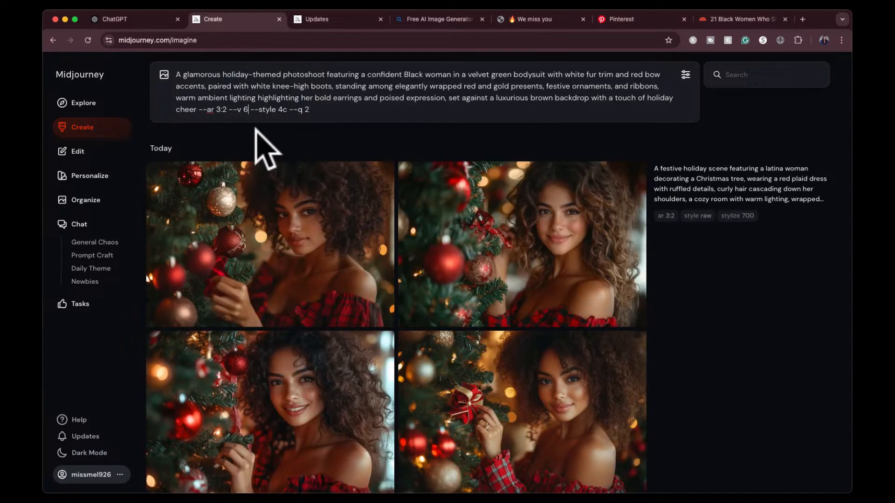
left_click(286, 110)
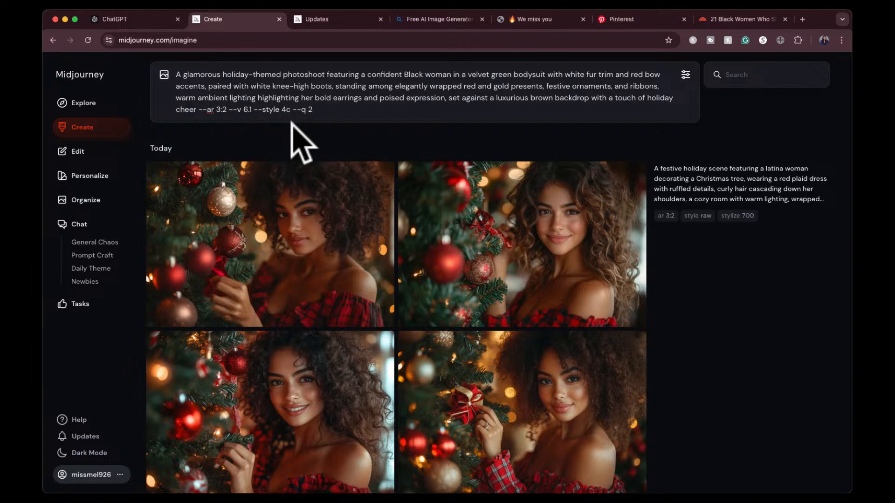
type("raw")
left_click(325, 110)
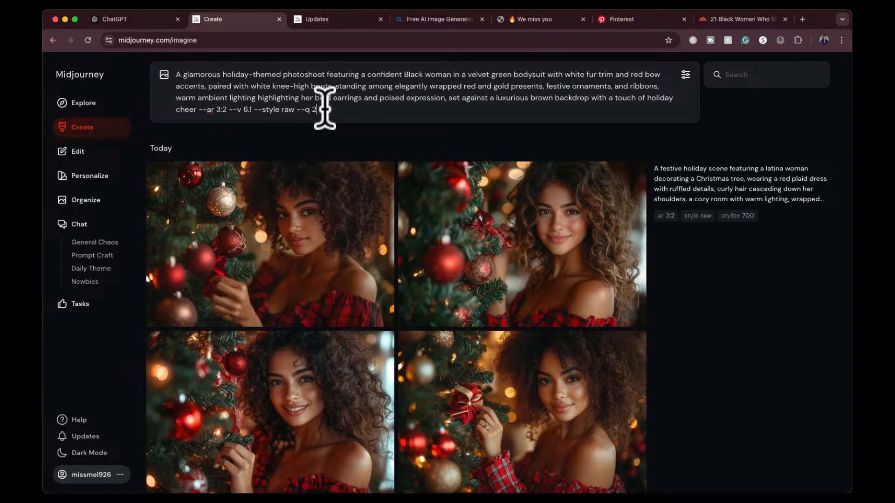
key("Return")
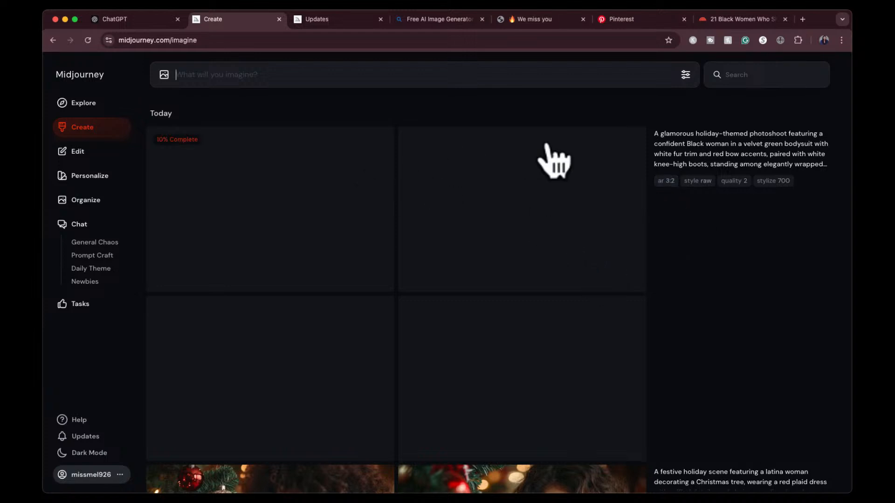
- Load the submitted bodysuit prompt text back into the prompt field and look over its four generated images
left_click(815, 164)
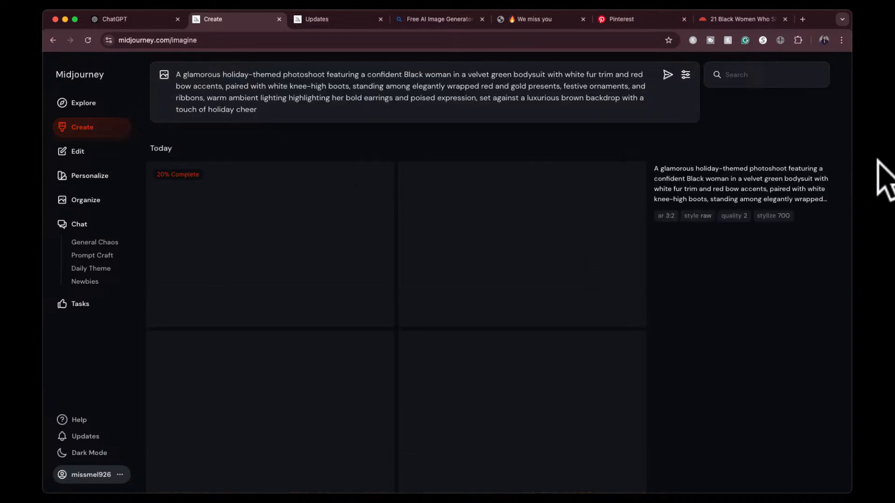
left_click(643, 217)
left_click_drag(642, 217, 382, 125)
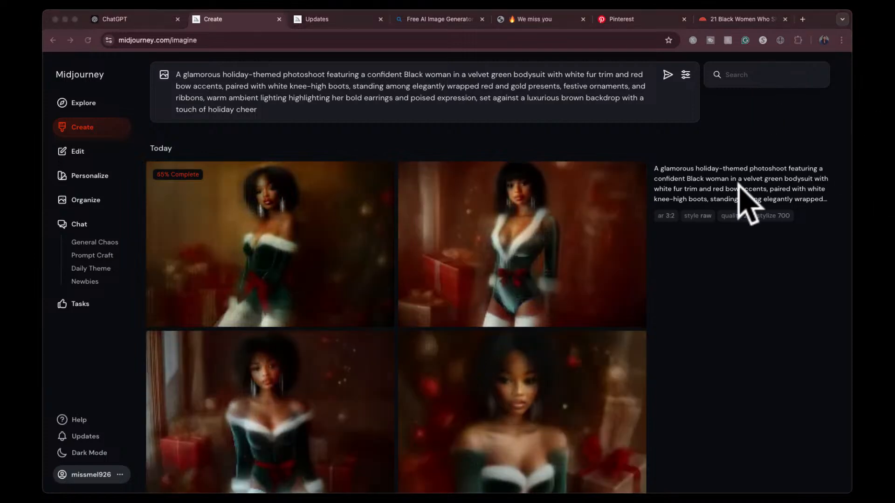
left_click(392, 143)
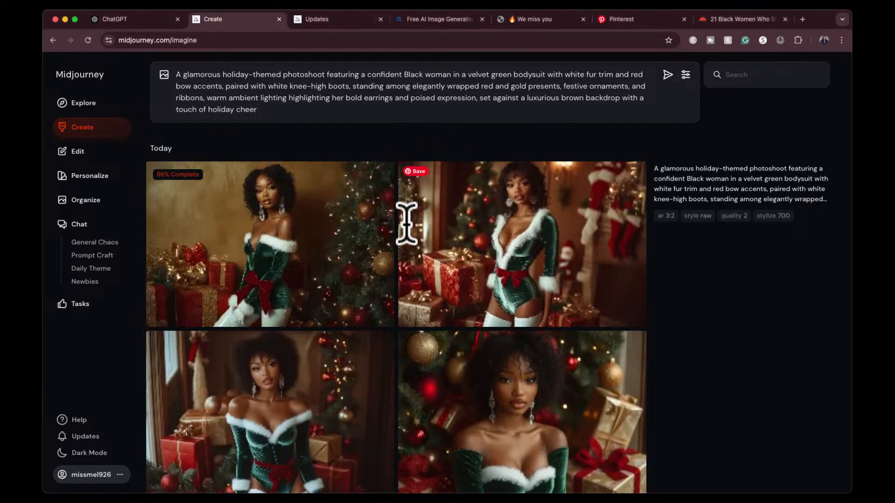
scroll(408, 232, "down", 2)
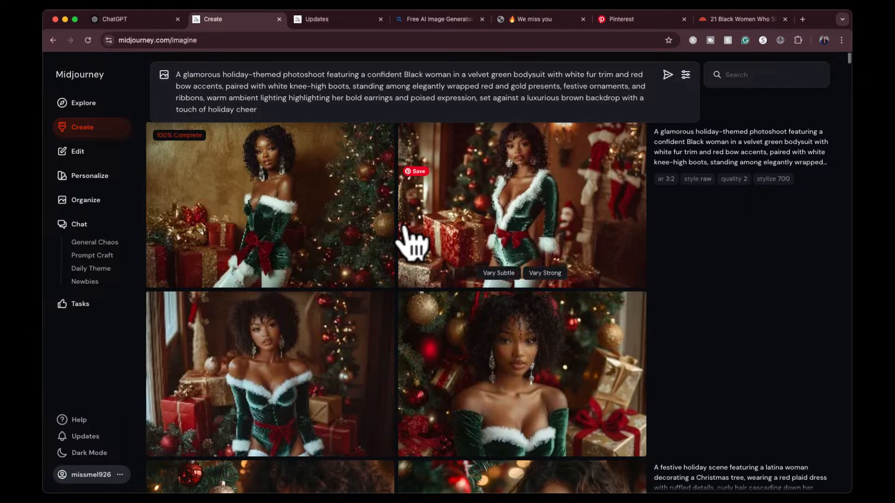
scroll(409, 240, "down", 1)
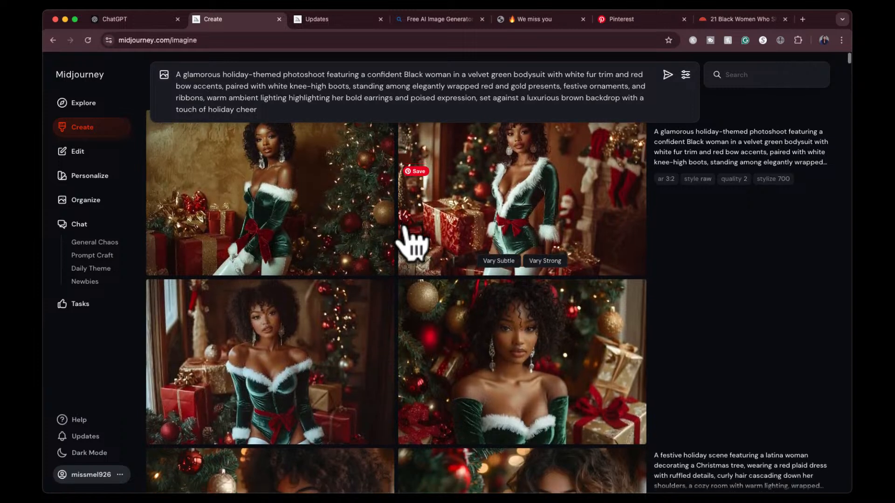
- Examine each of the four generated green bodysuit images at enlarged size
left_click(312, 344)
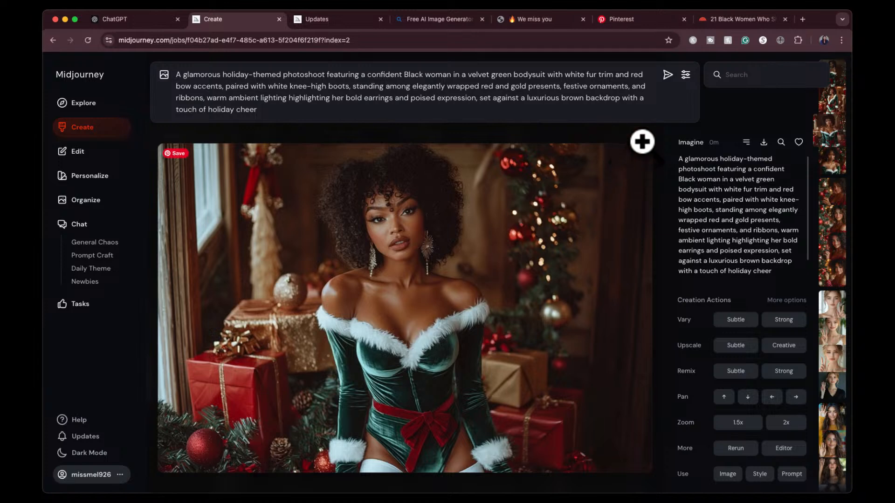
left_click(647, 142)
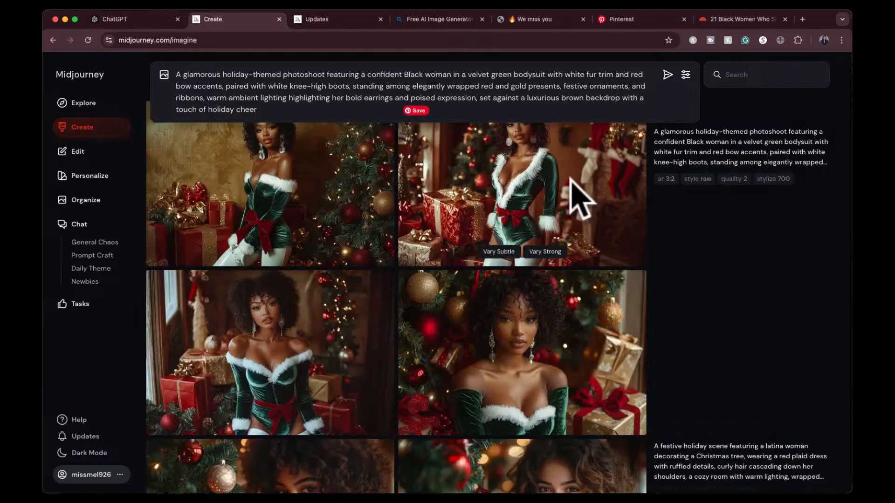
left_click(489, 315)
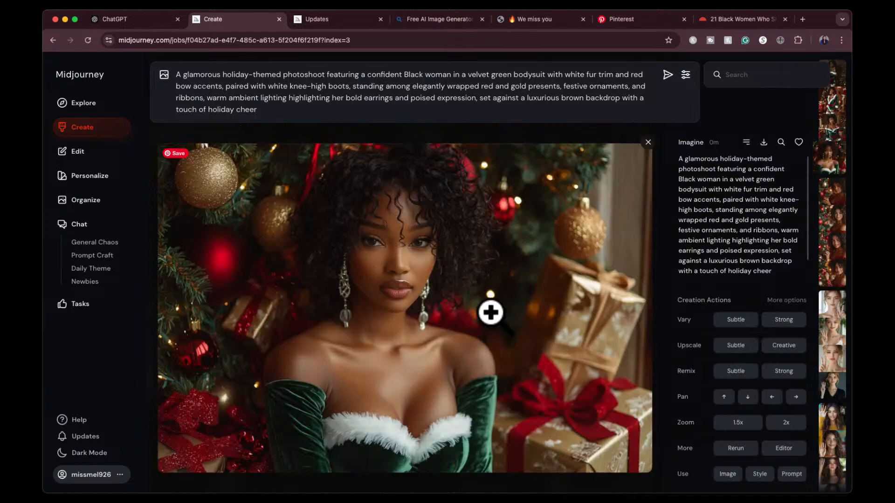
left_click(648, 142)
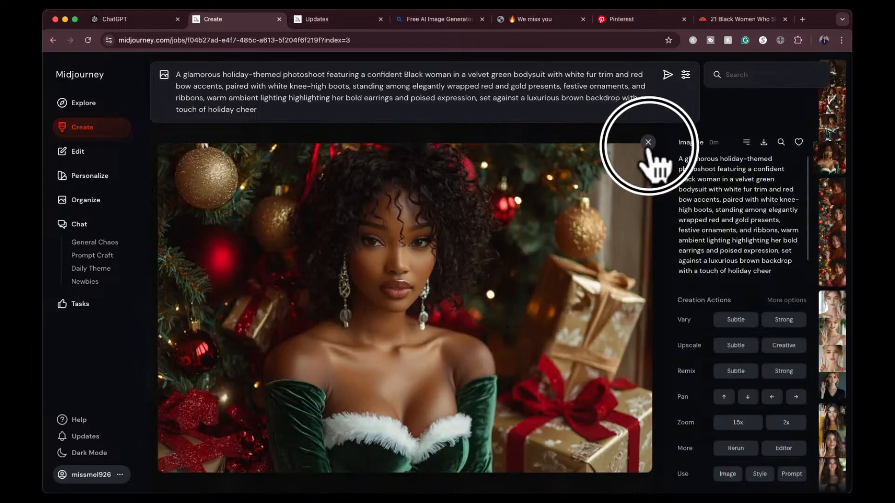
left_click(544, 216)
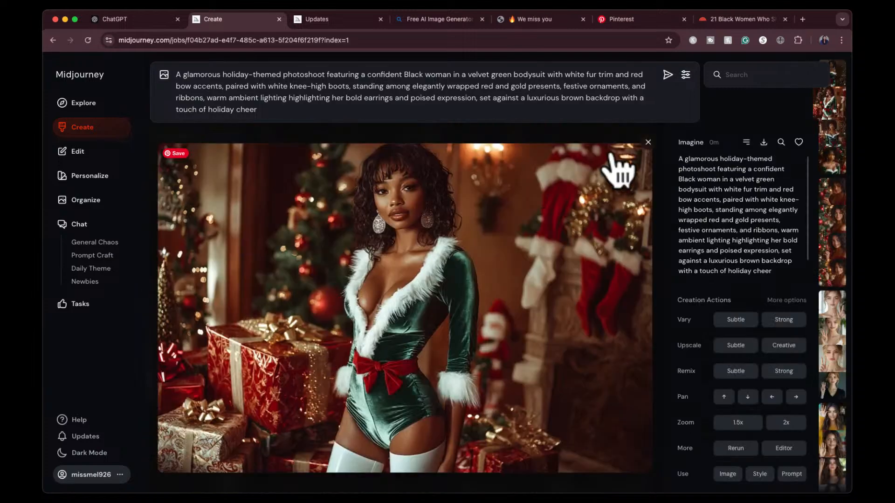
left_click(647, 142)
left_click(332, 246)
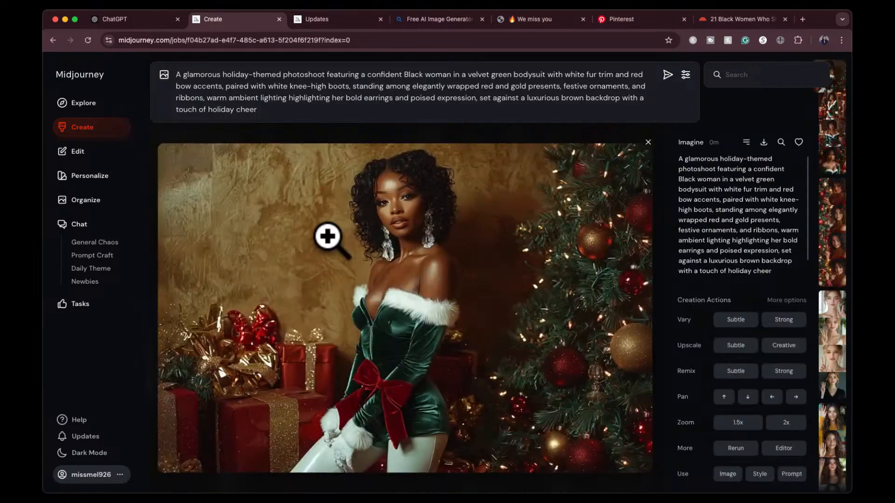
left_click(648, 153)
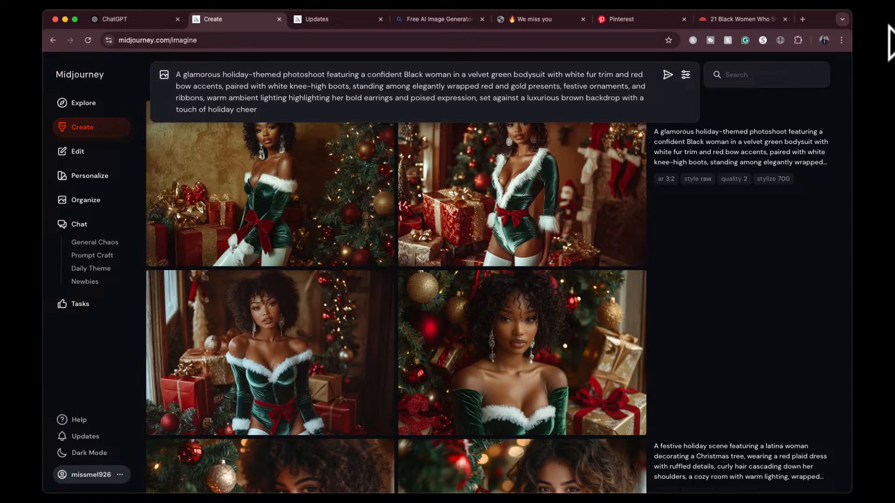
- Compare the original green bodysuit pin on Pinterest with the Midjourney results, enlarging the off-shoulder image with the wooden backdrop
left_click(622, 20)
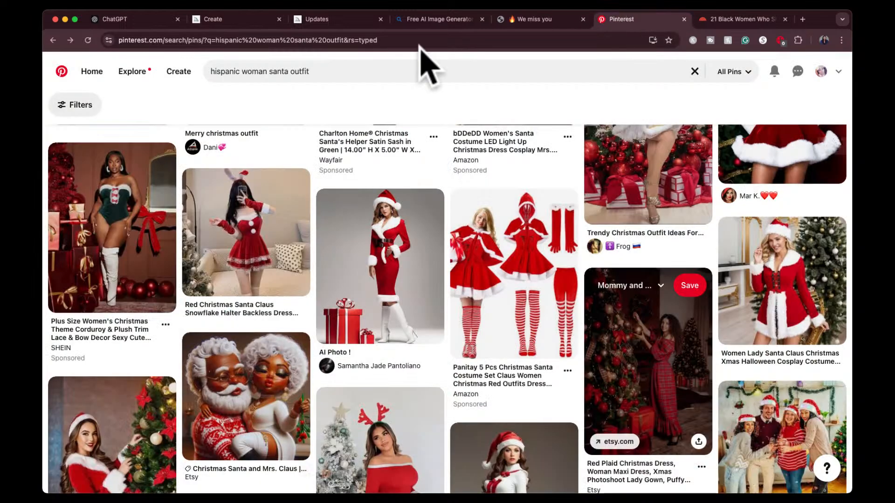
mouse_move(106, 203)
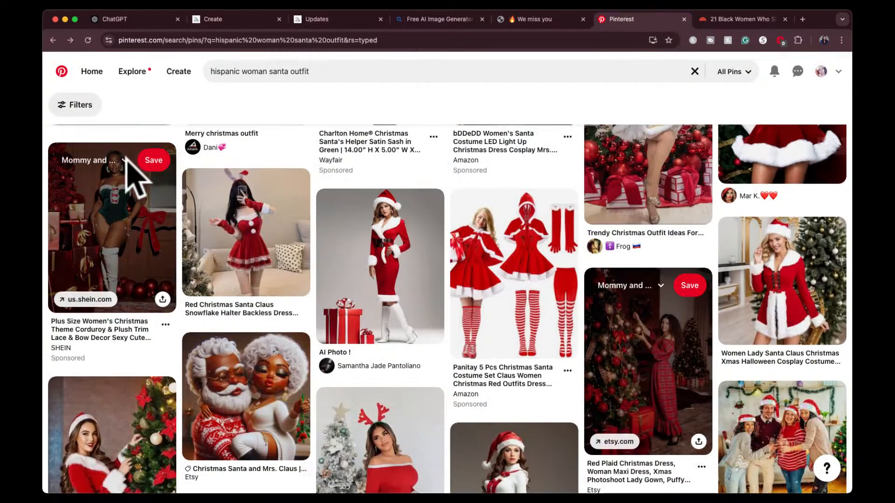
left_click(257, 19)
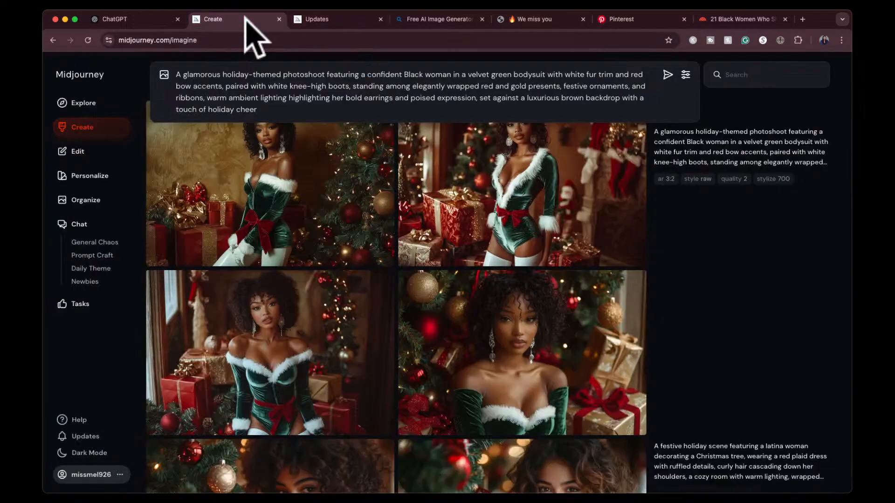
left_click(339, 319)
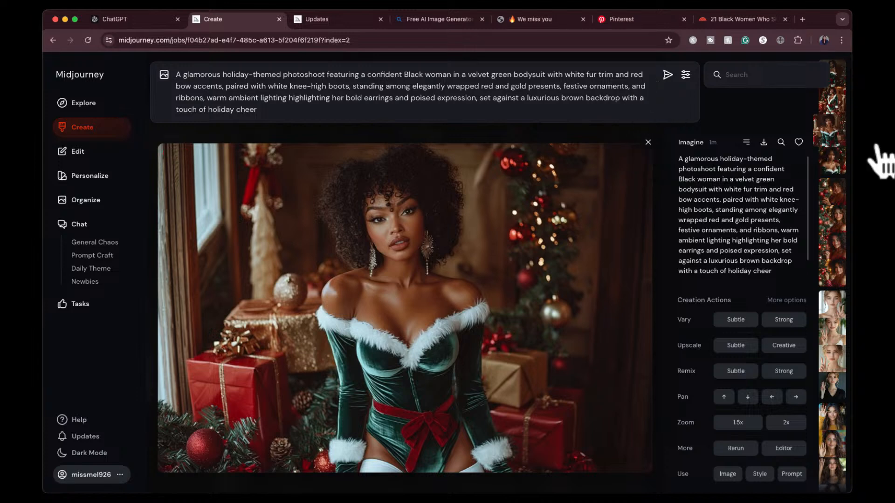
left_click(647, 142)
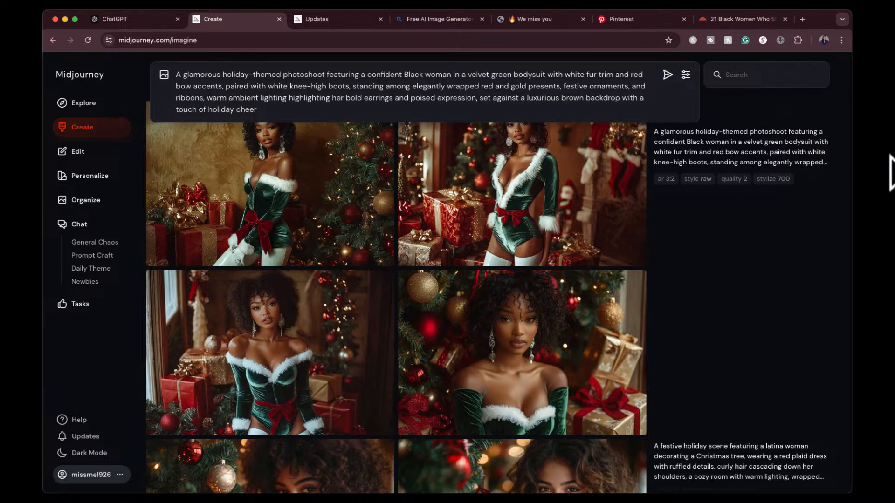
- Switch to ChatGPT, attach the Santa and Mrs. Claus couple screenshot, and send "provide midjourney prompt"
left_click(154, 18)
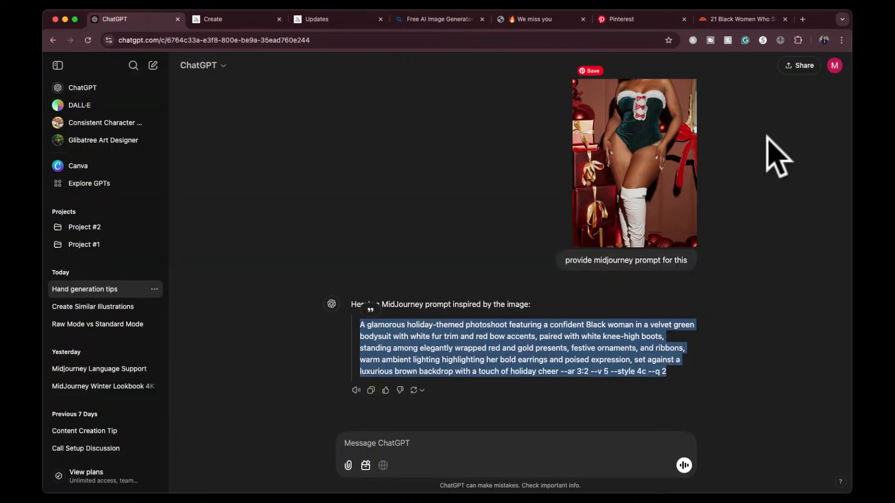
left_click(883, 161)
left_click(695, 208)
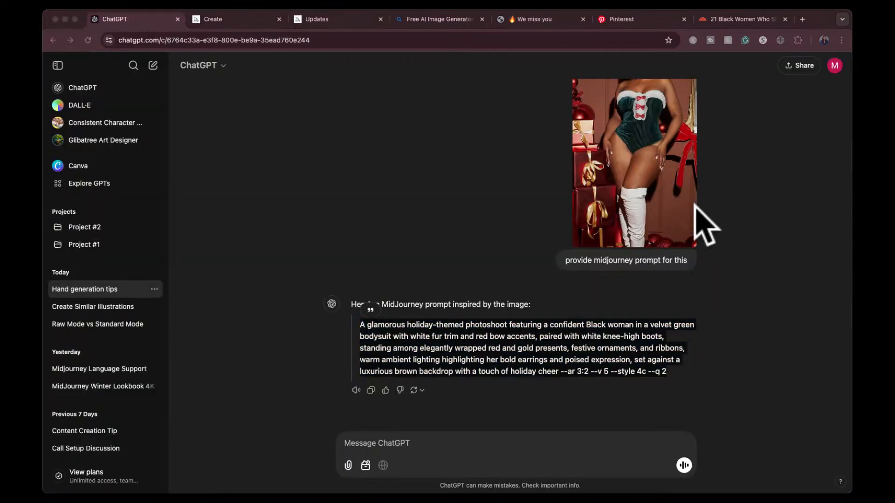
left_click(691, 205)
left_click_drag(691, 206, 433, 436)
left_click(376, 439)
type("provide midjourney prompt")
key("Return")
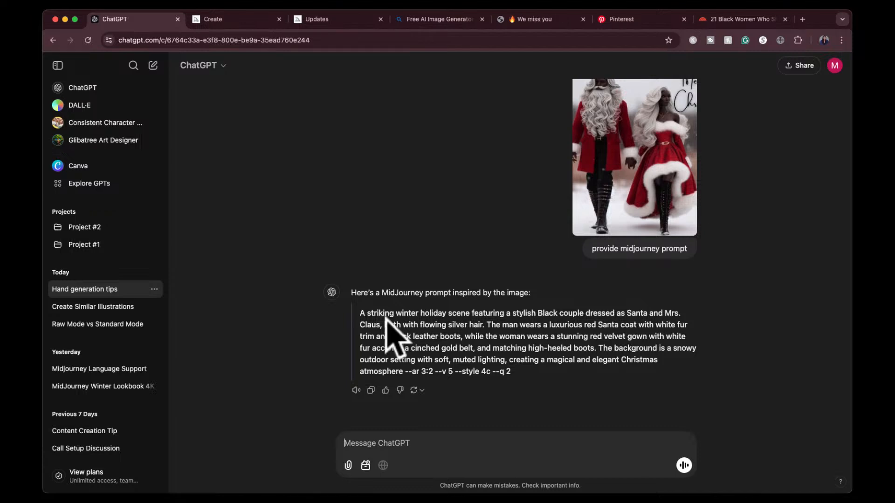
- Copy ChatGPT's complete Santa couple prompt and paste it over the existing text in Midjourney's prompt field
left_click_drag(347, 313, 511, 371)
key("super+c")
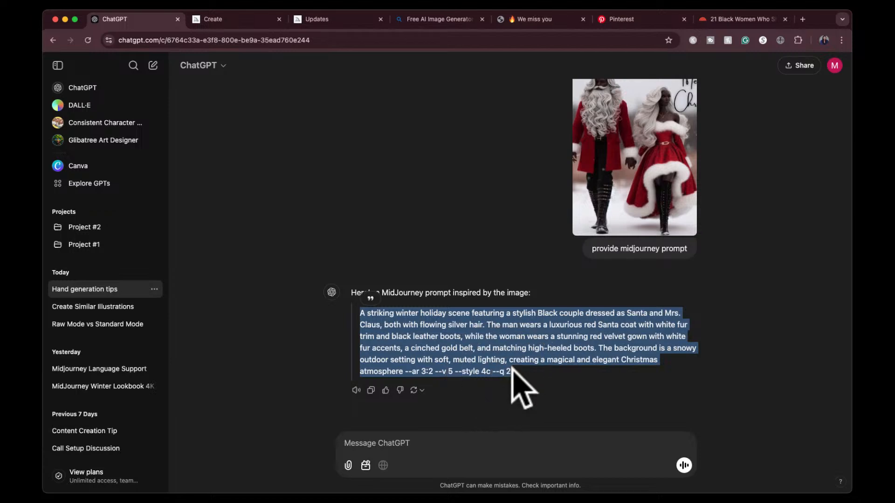
left_click(246, 19)
left_click(343, 84)
key("super+a")
key("super+v")
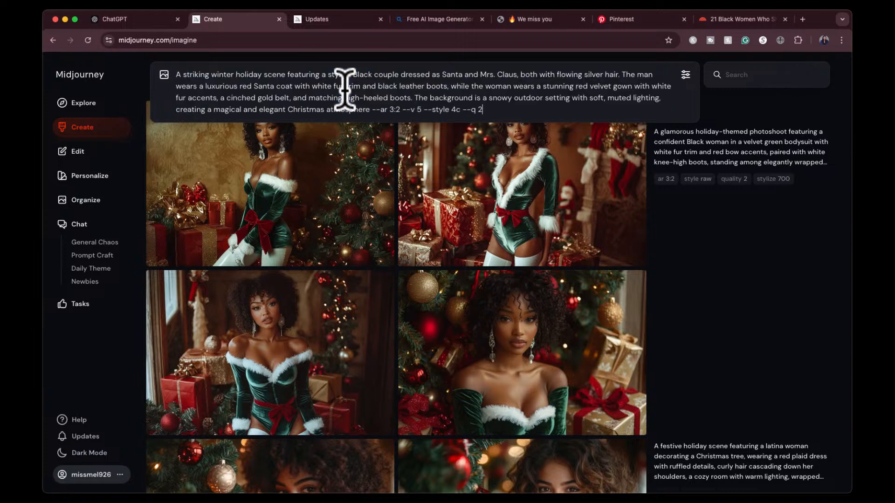
- Remove the aspect ratio and version parameters from the Santa couple prompt and change its style to raw
left_click(400, 109)
key("BackSpace")
key("BackSpace")
key("BackSpace")
key("BackSpace")
key("BackSpace")
key("BackSpace")
key("BackSpace")
key("BackSpace")
left_click(399, 110)
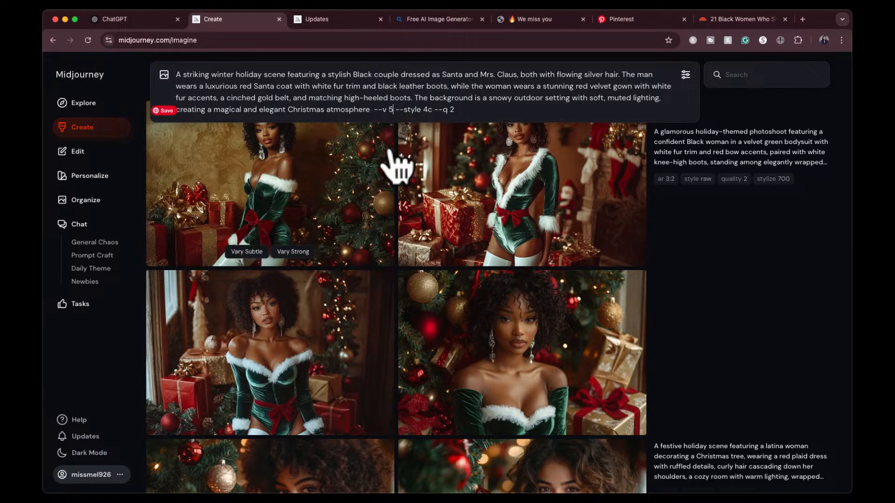
key("BackSpace")
key("BackSpace")
key("BackSpace")
key("BackSpace")
key("BackSpace")
key("BackSpace")
left_click(406, 110)
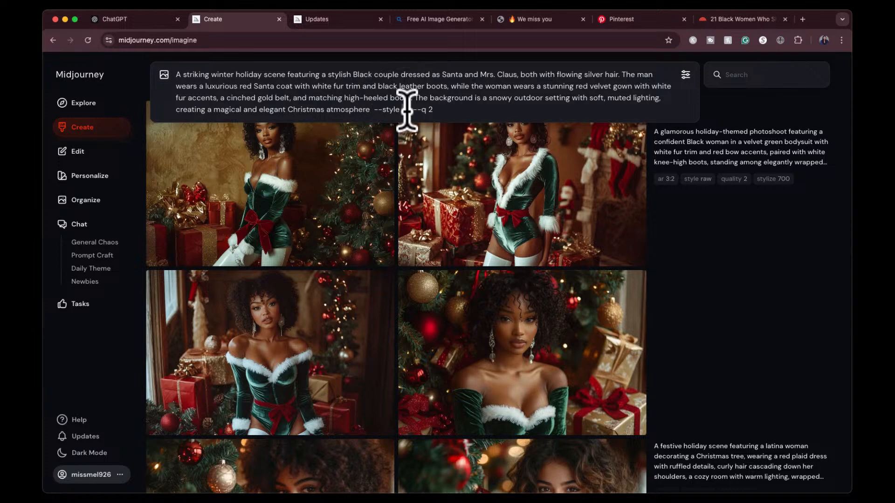
key("BackSpace")
left_click(440, 111)
- Set the image size to a 4:5 portrait ratio in the generation settings and close them
left_click(685, 75)
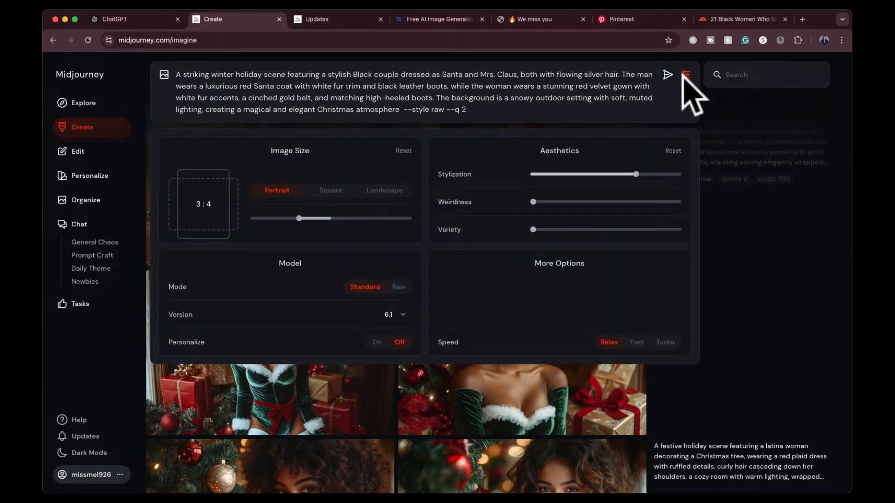
left_click(197, 204)
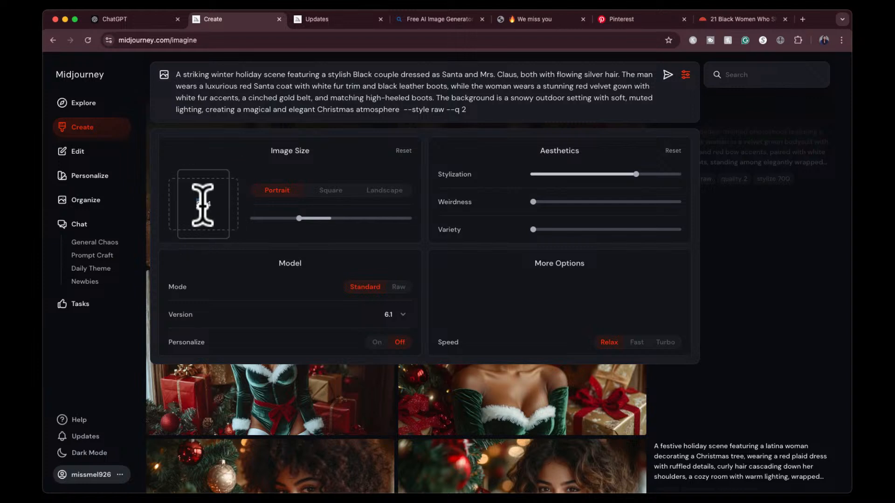
left_click(198, 204)
left_click(200, 203)
left_click(685, 75)
scroll(588, 259, "up", 2)
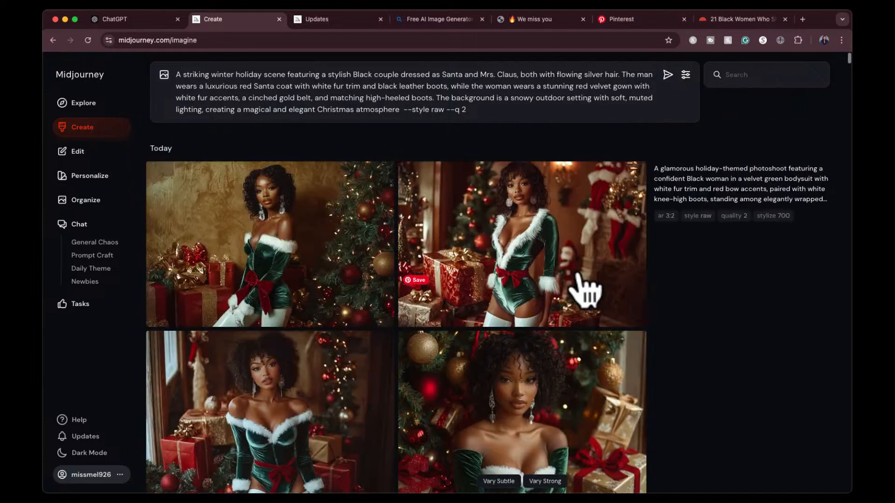
- Add the Santa couple screenshot to the prompt as both character and style reference, and submit it for generation
left_click(887, 162)
left_click_drag(632, 212, 176, 180)
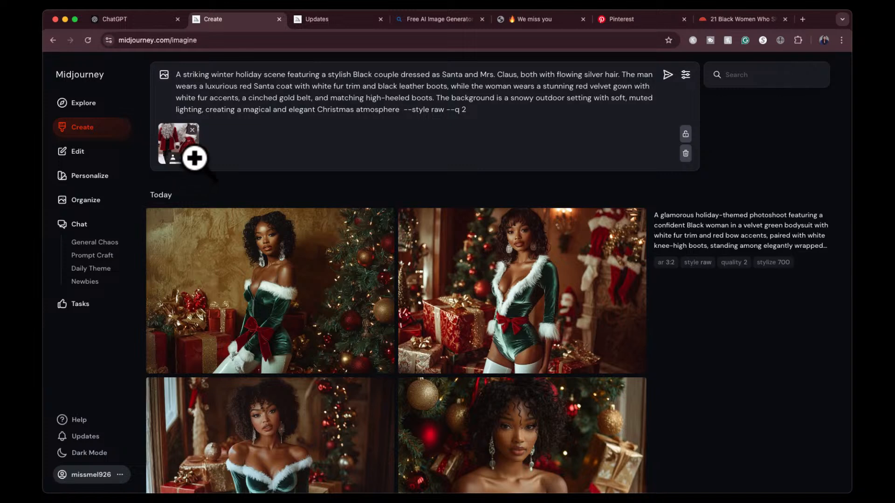
key("Return")
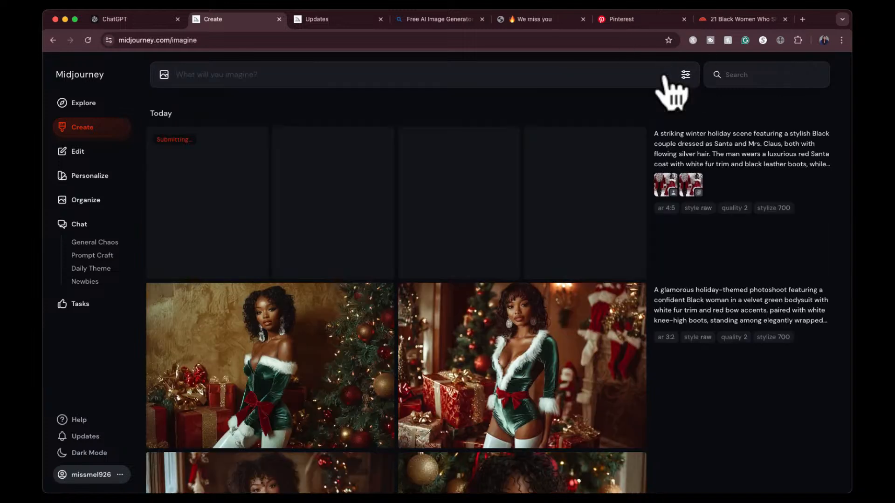
- Switch to The Jeune Creation website, open its home page, and return to Midjourney
left_click_drag(665, 185, 619, 105)
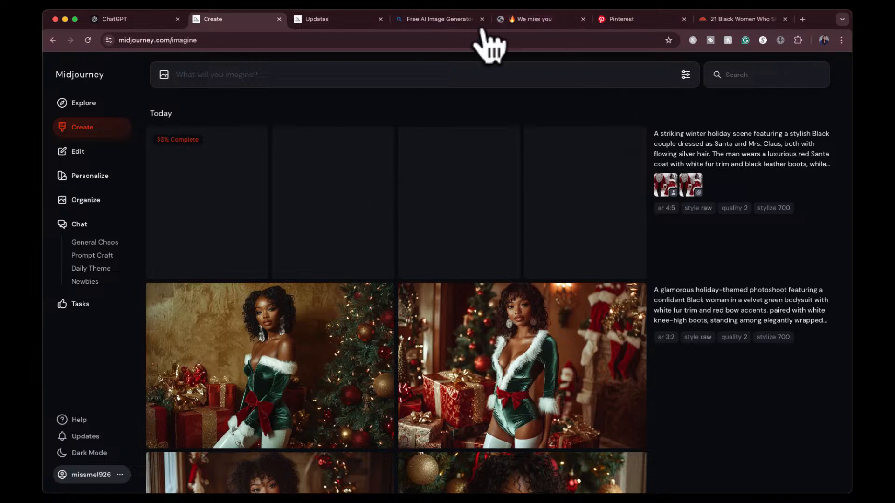
left_click(535, 19)
left_click(228, 75)
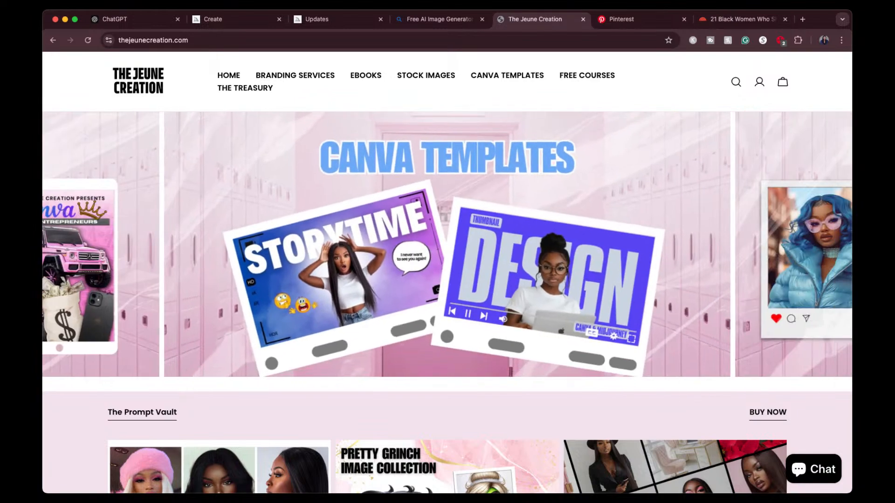
left_click(228, 20)
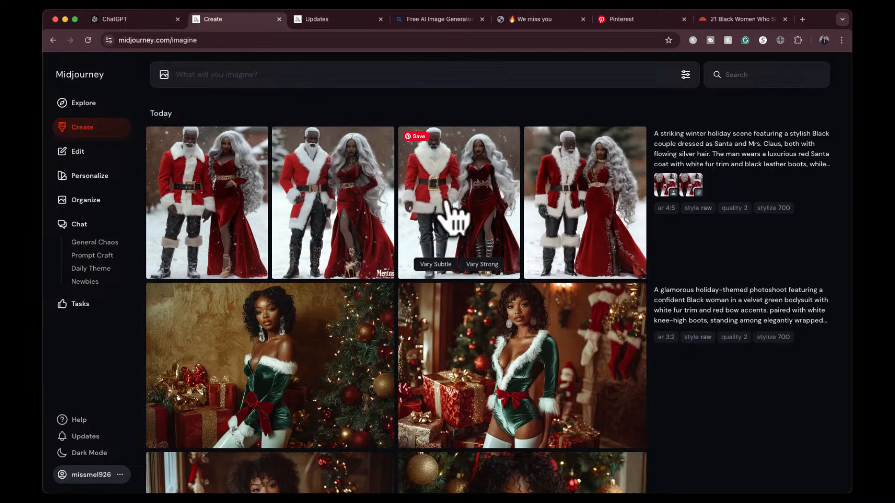
- Examine each of the four generated Santa couple images at enlarged size
left_click(225, 193)
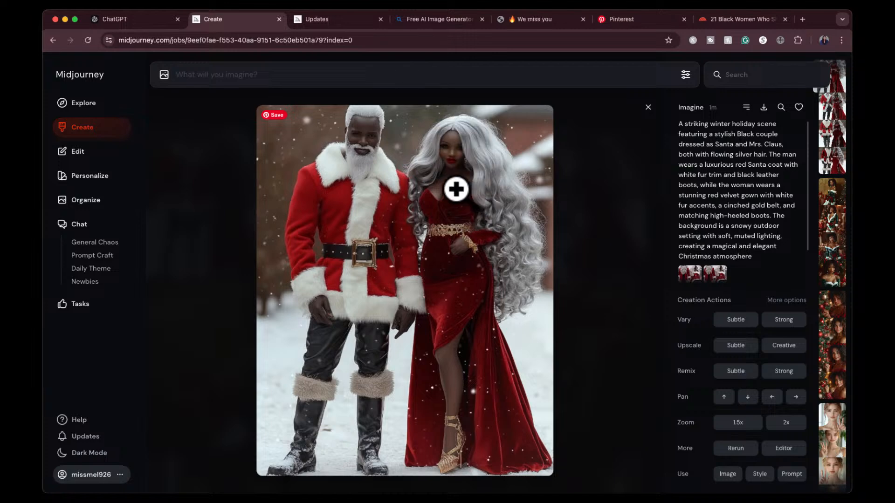
key("Right")
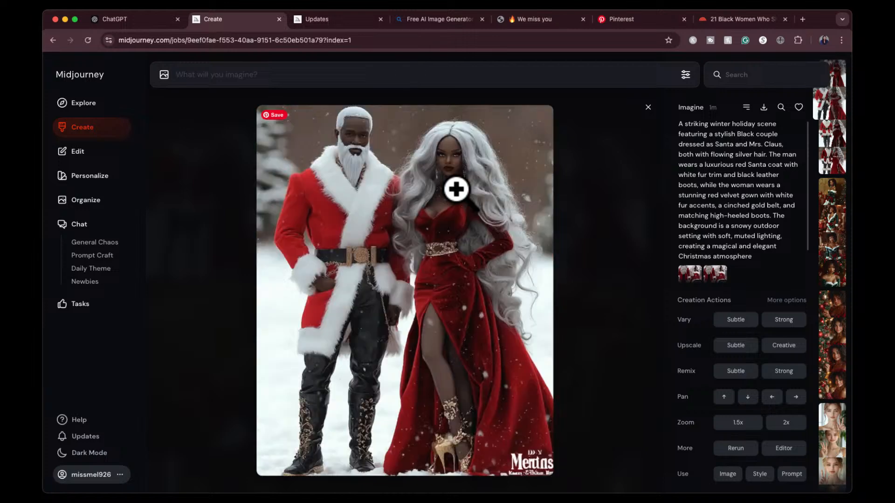
key("Right")
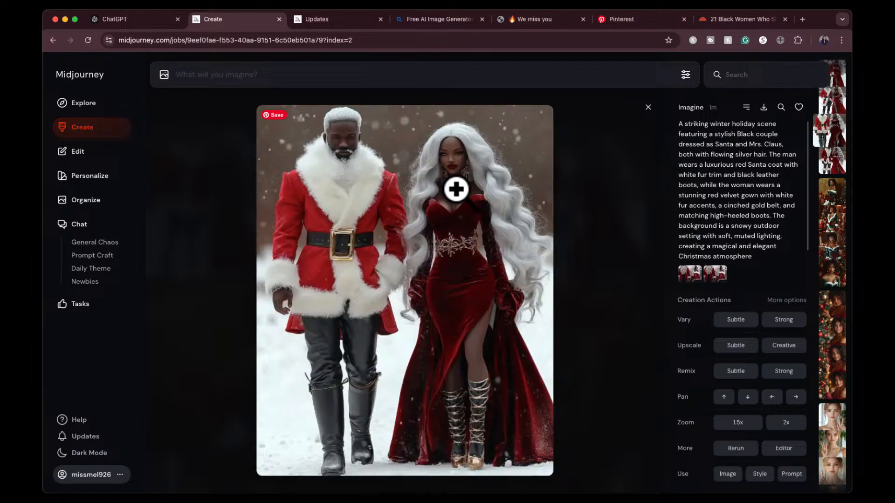
key("Right")
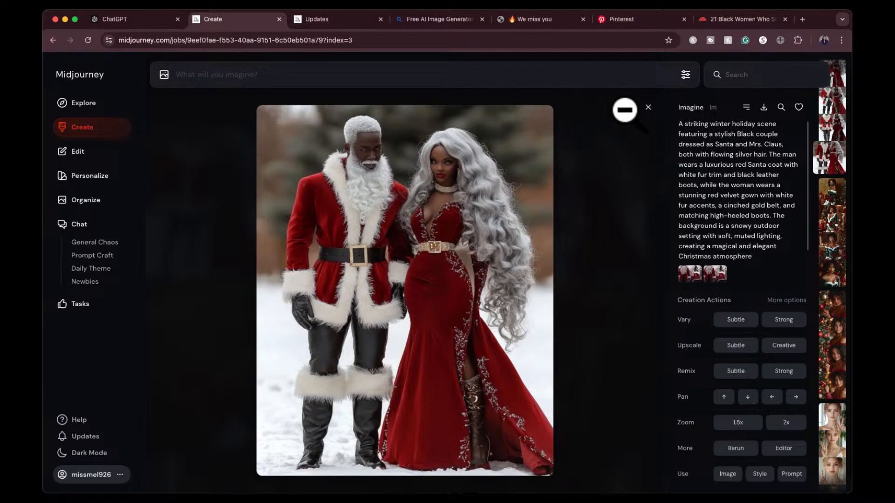
left_click(647, 108)
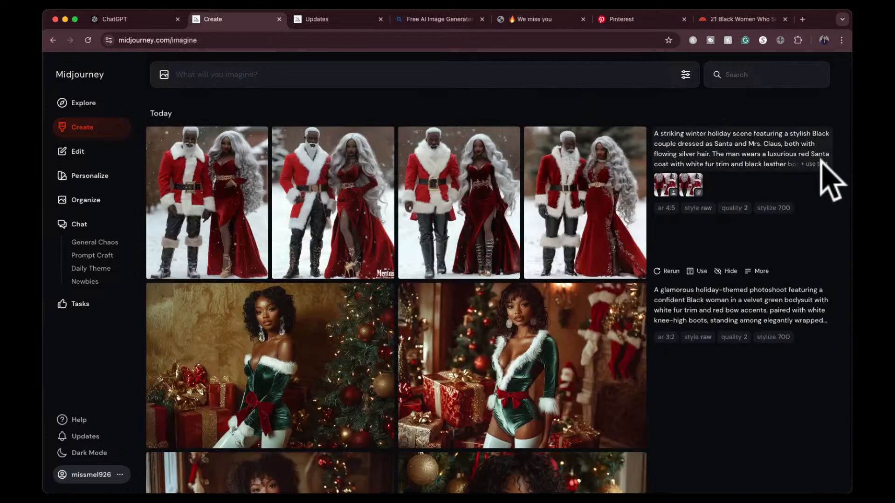
- Resubmit the Santa couple prompt text with only the style reference image, and enlarge the fourth new result
left_click(821, 167)
left_click_drag(691, 219, 689, 260)
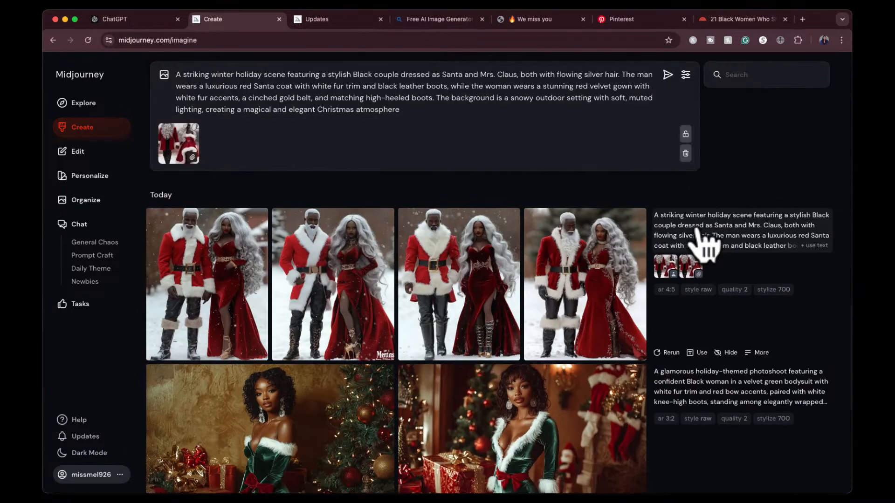
left_click(667, 75)
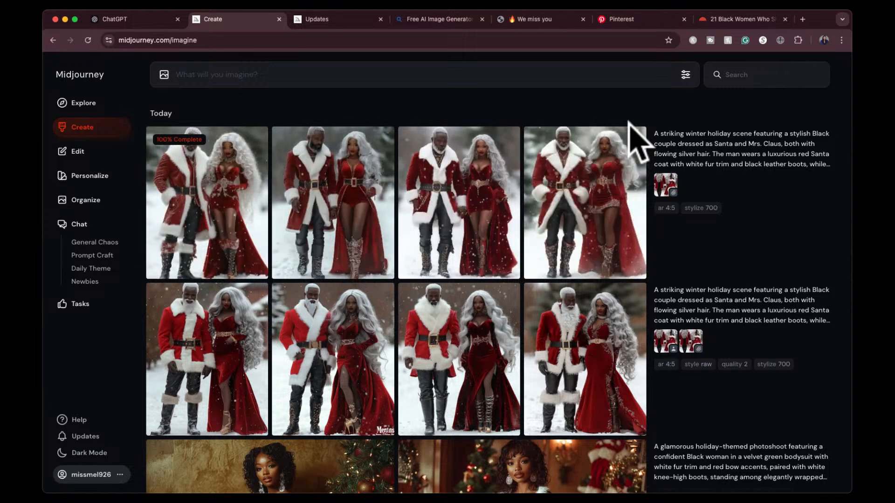
left_click(589, 195)
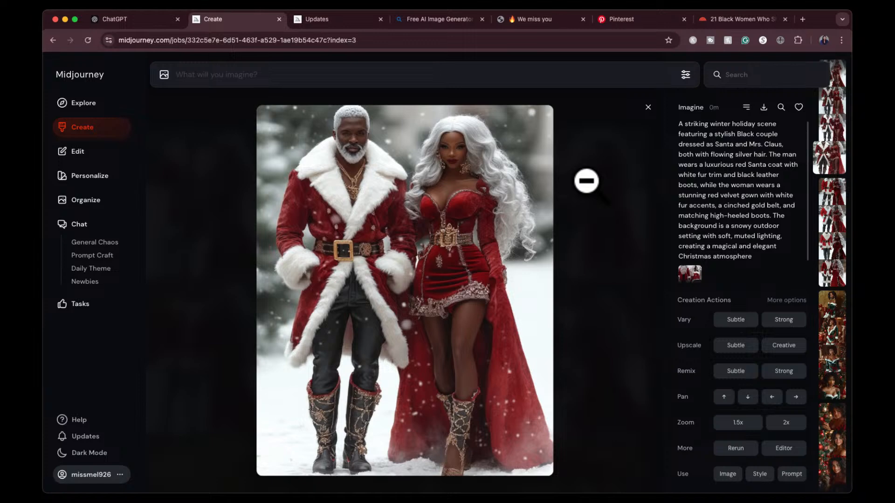
- View the second image of the style-reference Santa couple batch and set the model mode to Raw
key("Left")
key("Left")
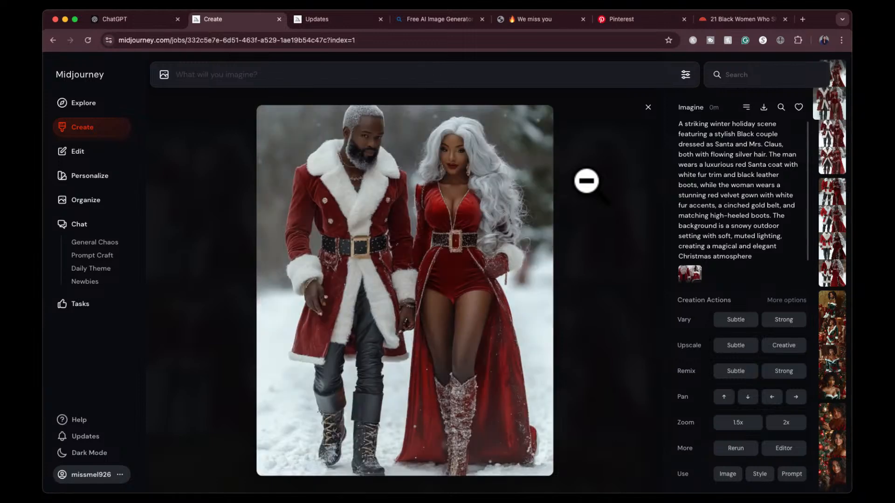
left_click(684, 73)
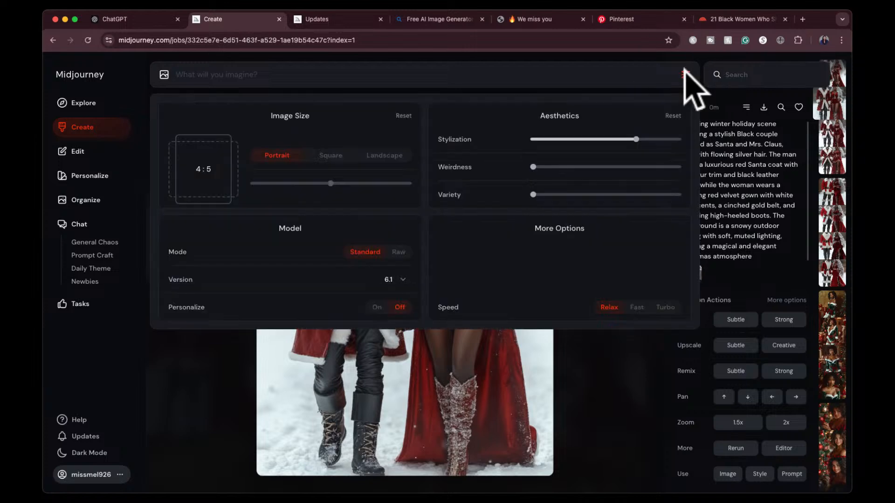
left_click(398, 252)
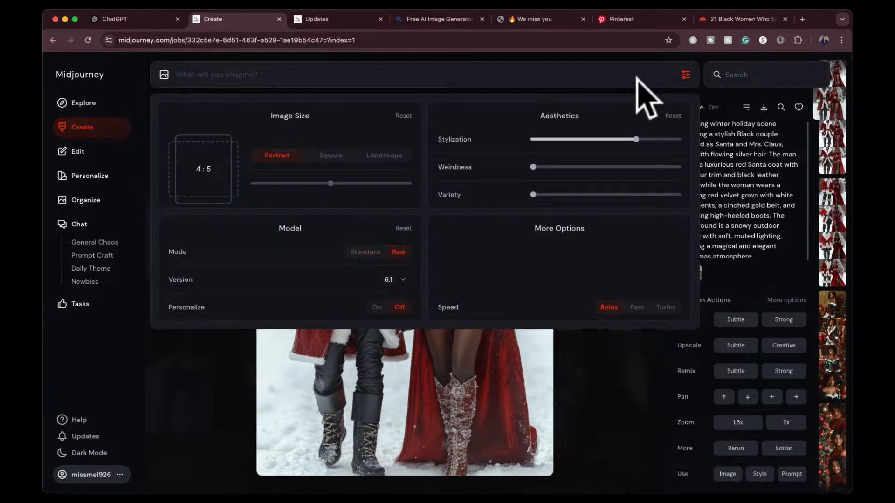
left_click(686, 74)
- Resubmit the Santa couple prompt text with its style reference image in Raw mode
left_click(783, 258)
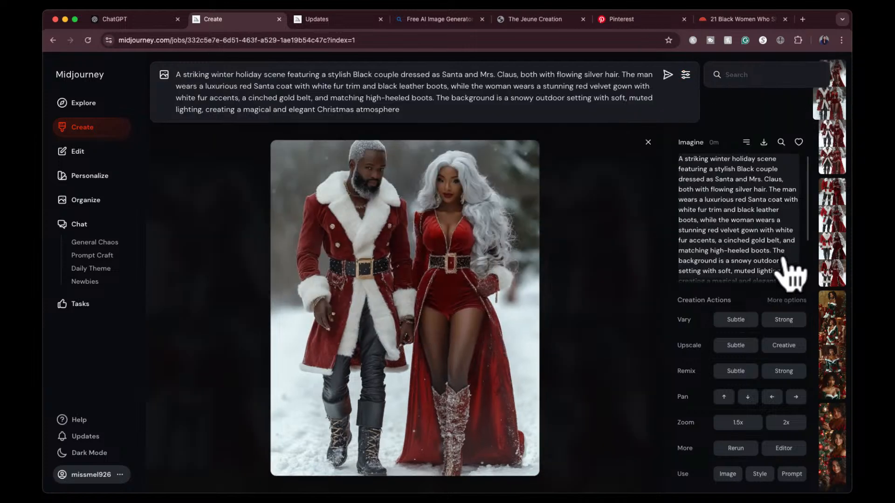
left_click(648, 142)
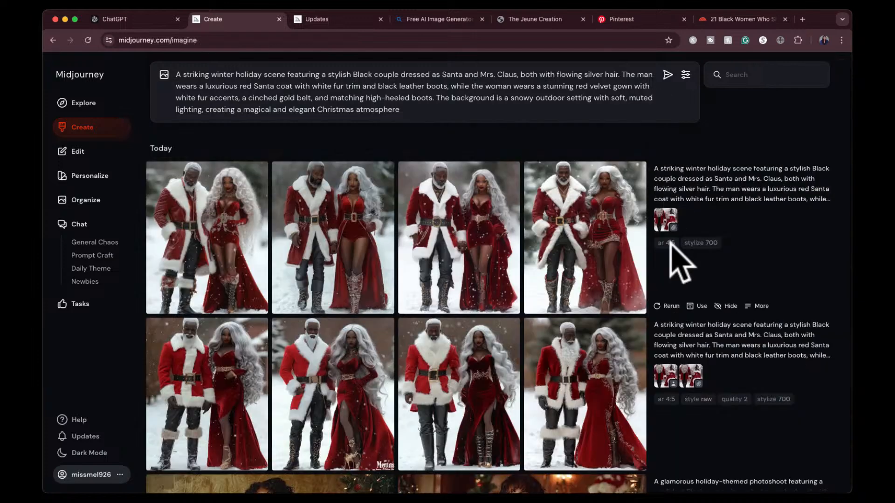
left_click(665, 219)
left_click(685, 74)
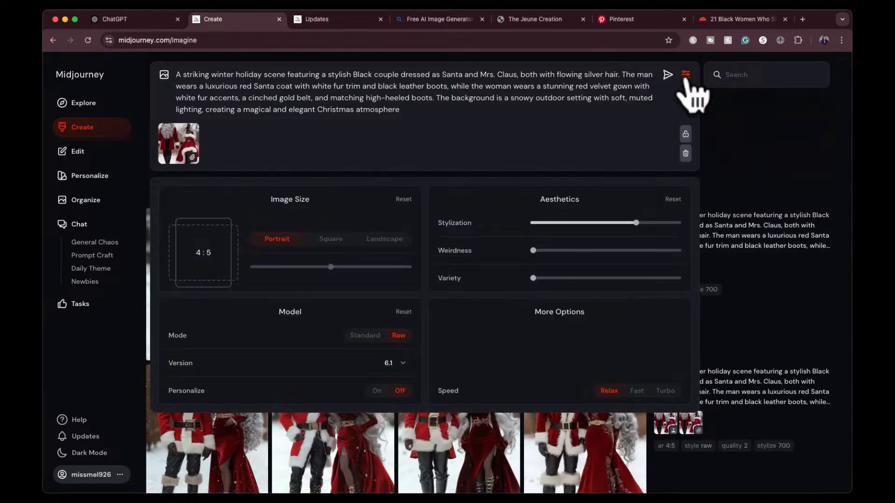
left_click(667, 75)
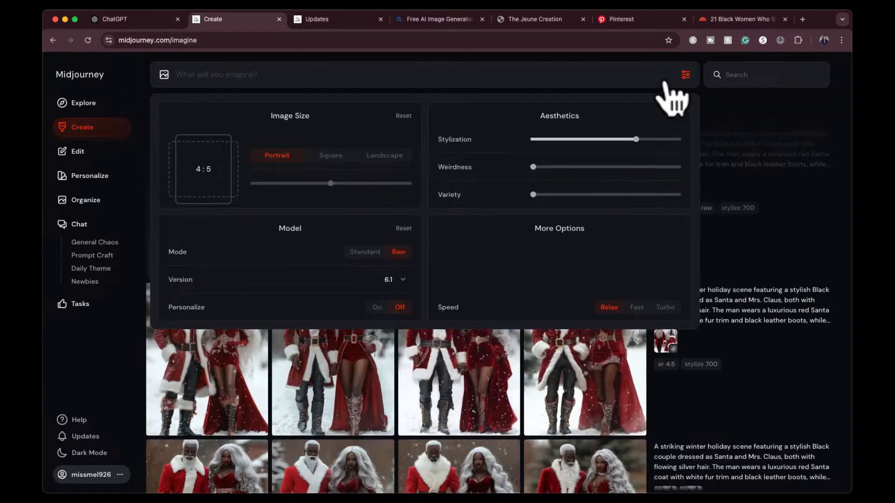
left_click(686, 74)
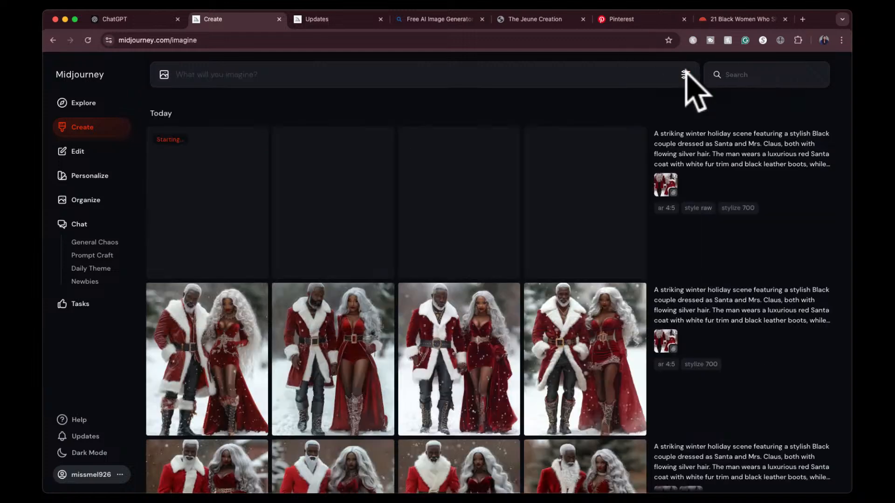
- Examine the fourth, third and second images of the Standard-mode Santa couple batch at enlarged size while the Raw batch generates
left_click(598, 359)
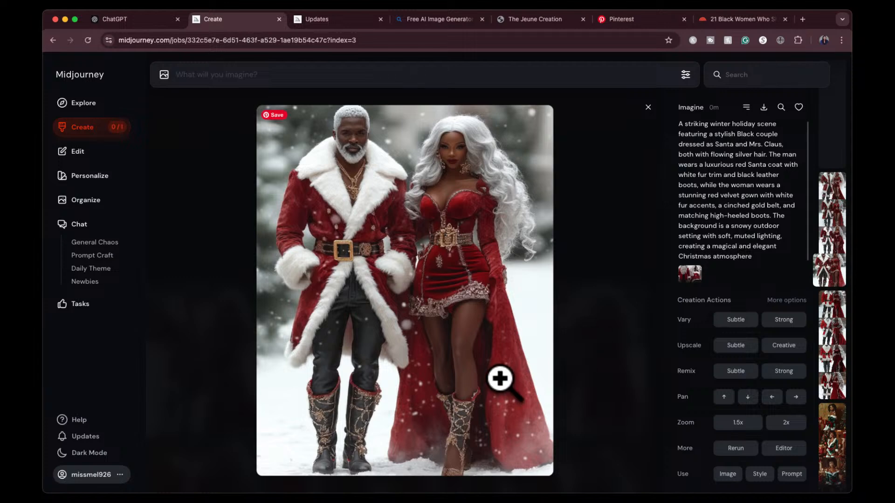
key("Left")
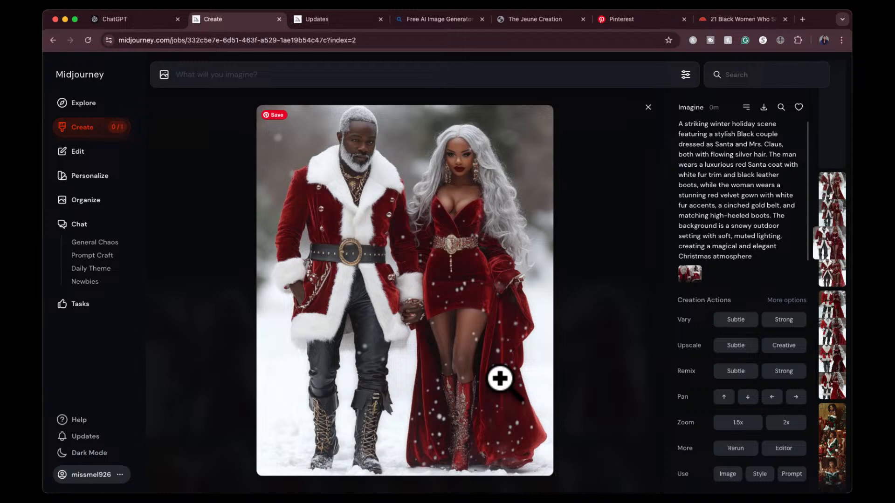
key("Left")
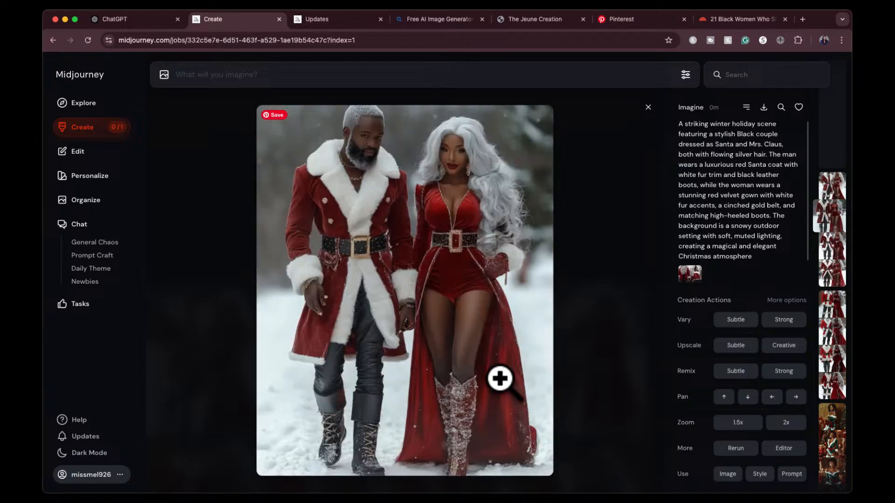
left_click(649, 106)
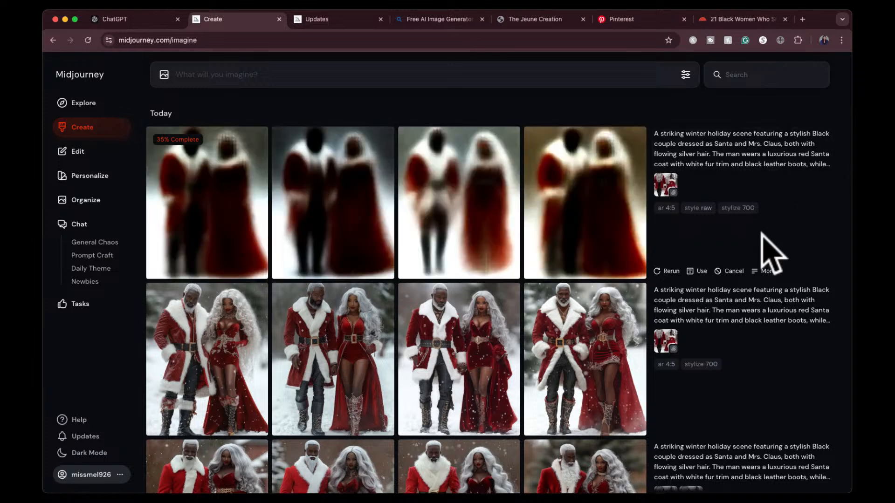
scroll(718, 421, "down", 1)
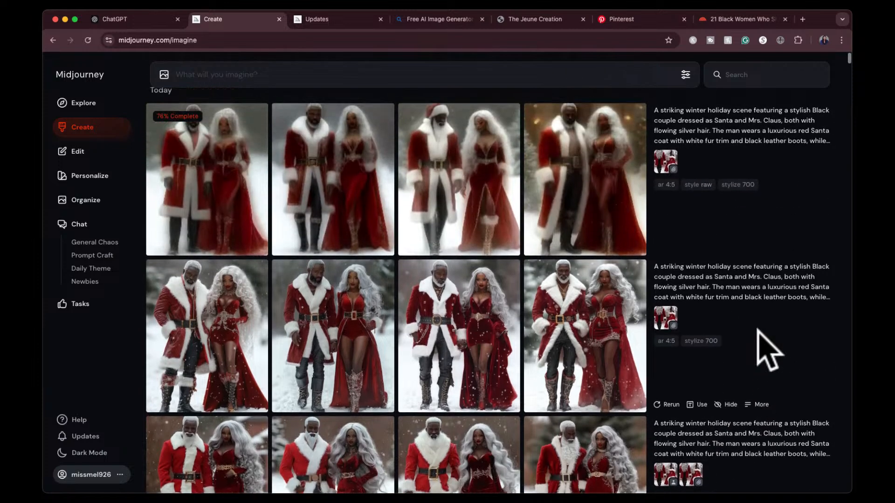
scroll(768, 349, "up", 1)
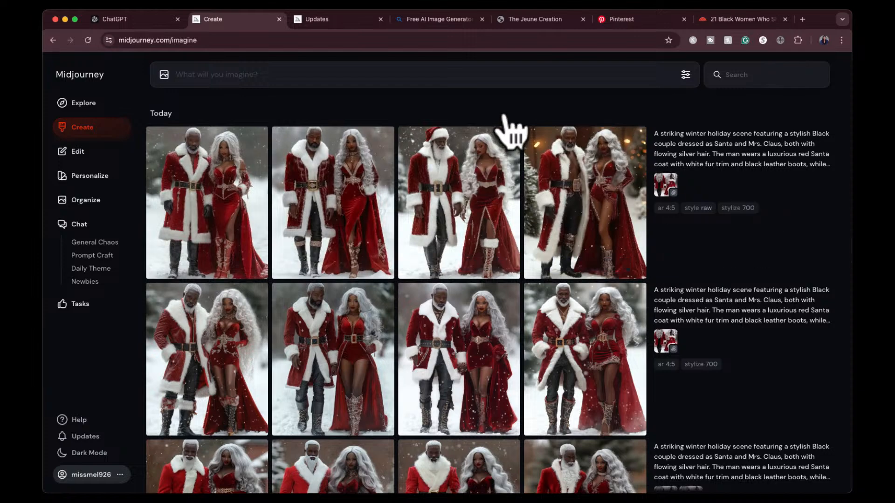
- Examine the Raw-mode Santa couple images at enlarged size, starting with the third, and return to the results list
left_click(479, 209)
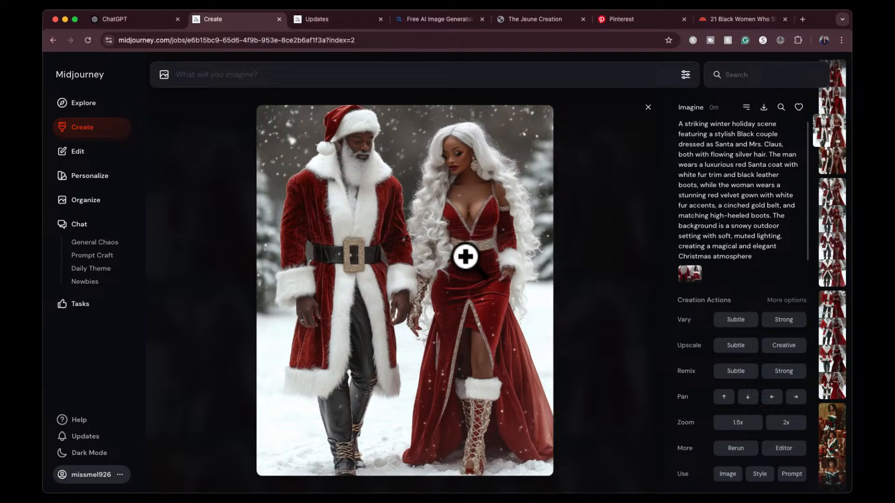
key("Right")
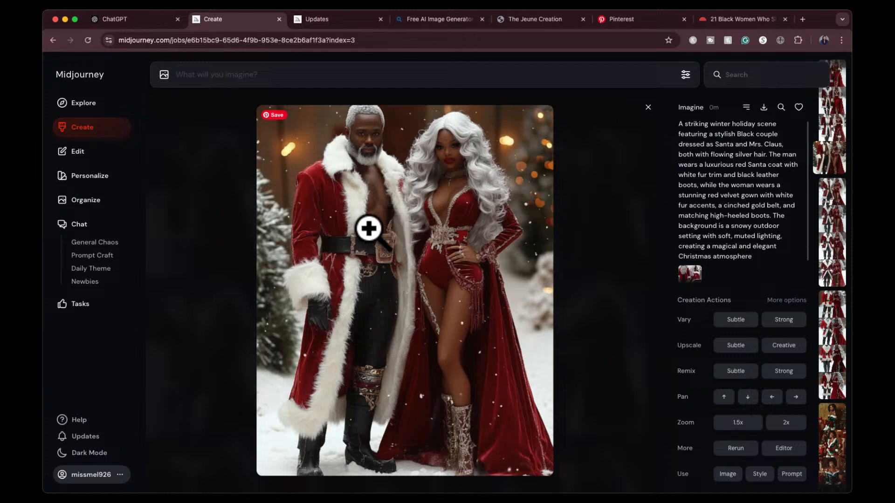
key("Up")
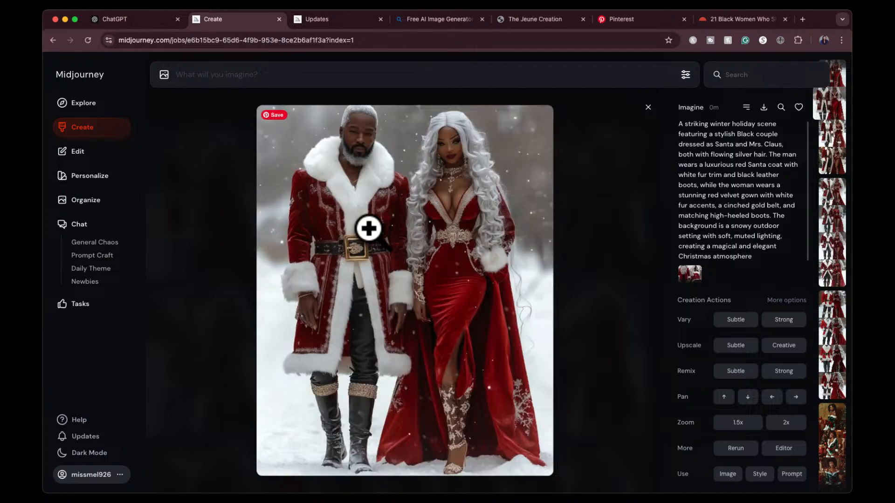
key("Up")
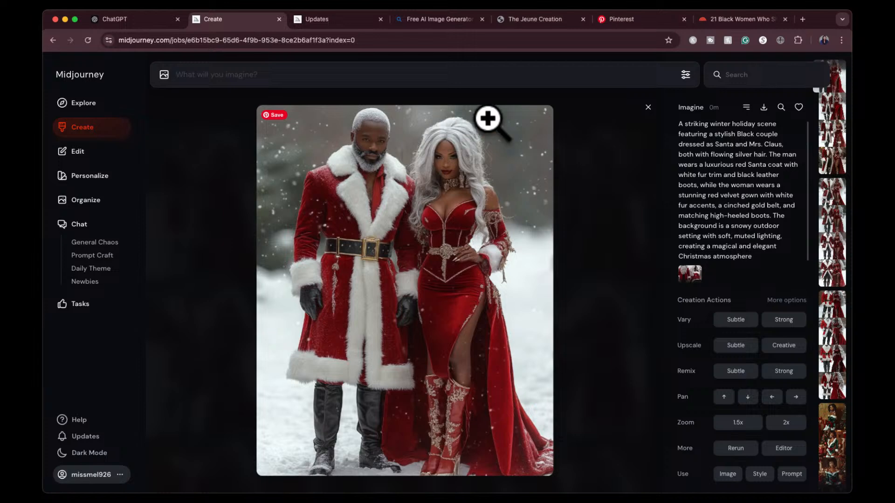
left_click(647, 106)
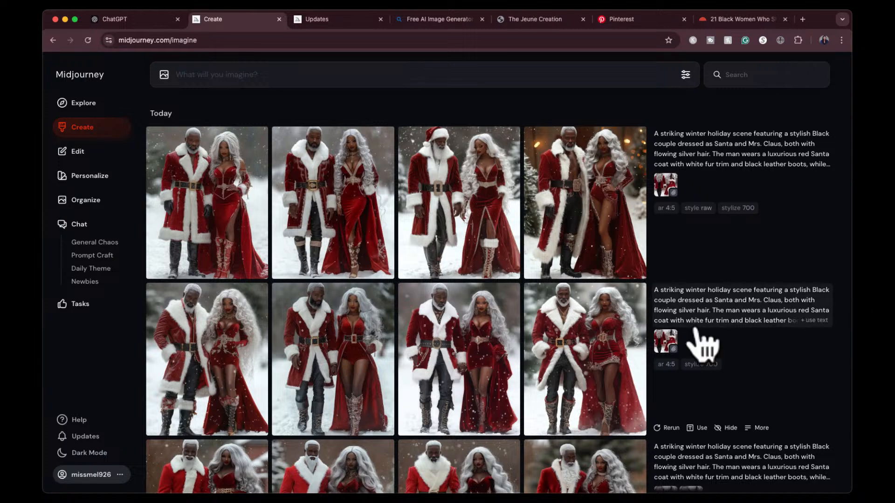
- Reuse the Santa couple prompt text without a reference image and lower its Stylization setting
left_click(815, 321)
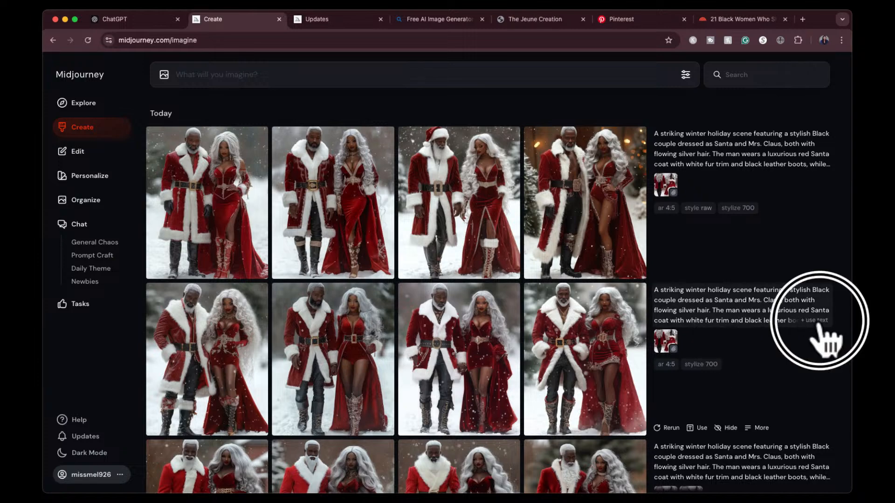
left_click(686, 74)
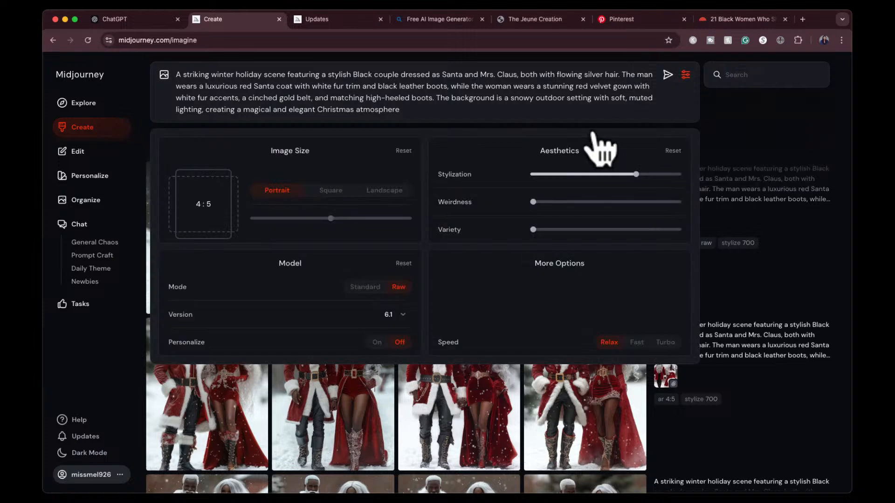
left_click_drag(555, 176, 538, 175)
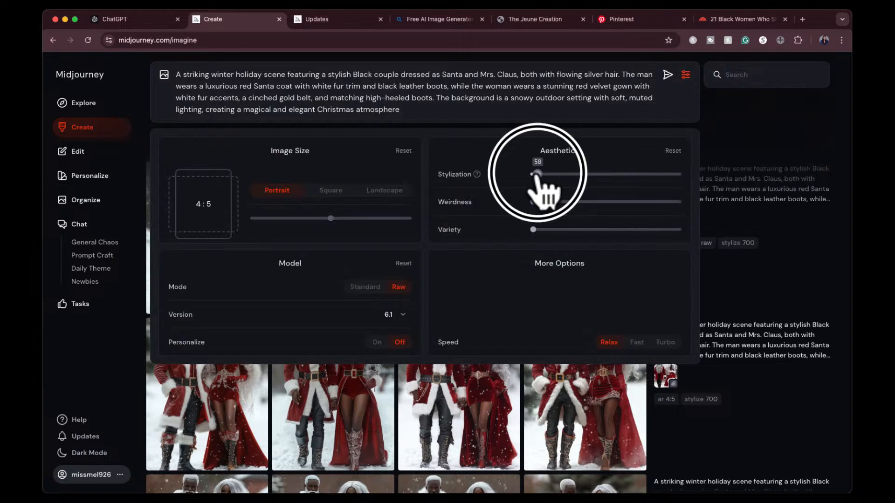
left_click(686, 75)
left_click(685, 75)
left_click(685, 74)
- Append the extra-fingers and distorted-hands exclusions from the earlier photorealistic woman prompt, and submit the Santa couple prompt
scroll(771, 324, "down", 5)
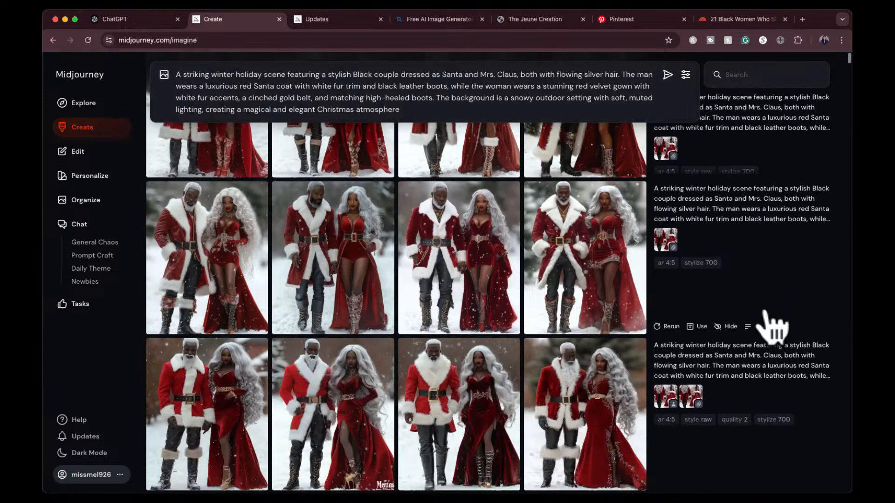
scroll(773, 327, "down", 15)
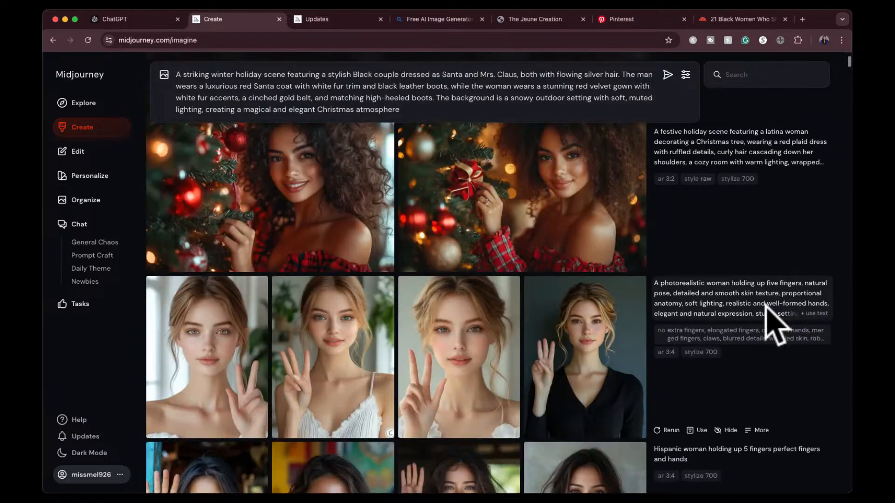
scroll(773, 324, "down", 3)
left_click(727, 274)
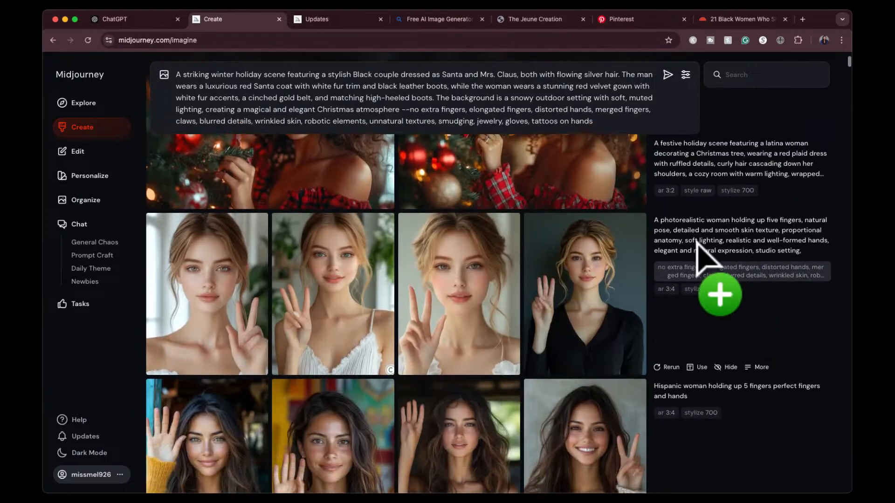
left_click(683, 68)
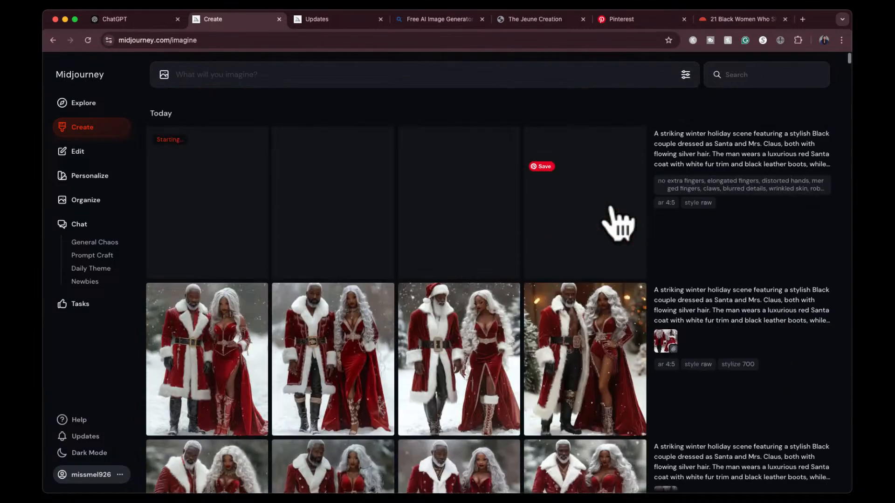
- Resubmit the Santa couple text with its hand exclusions, ar 4:5 and style raw, adding the style reference image from the earlier batch
left_click(812, 163)
left_click(704, 217)
left_click(664, 245)
left_click(697, 249)
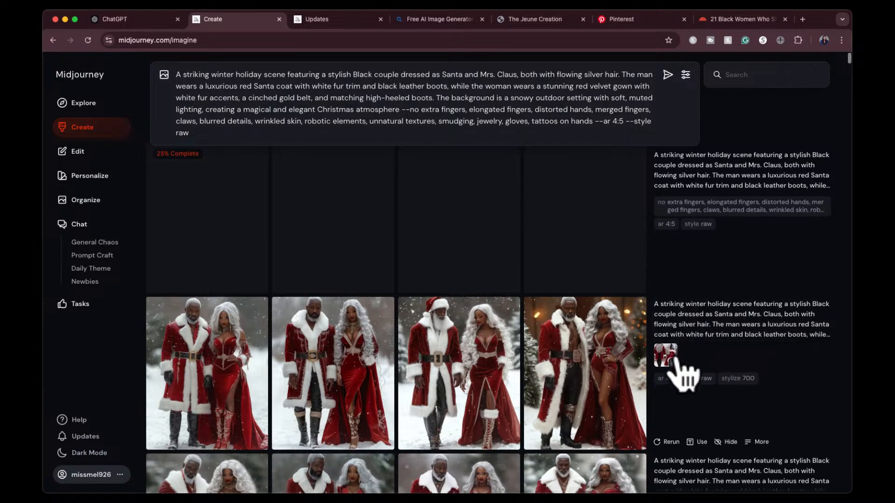
left_click(671, 362)
left_click(668, 75)
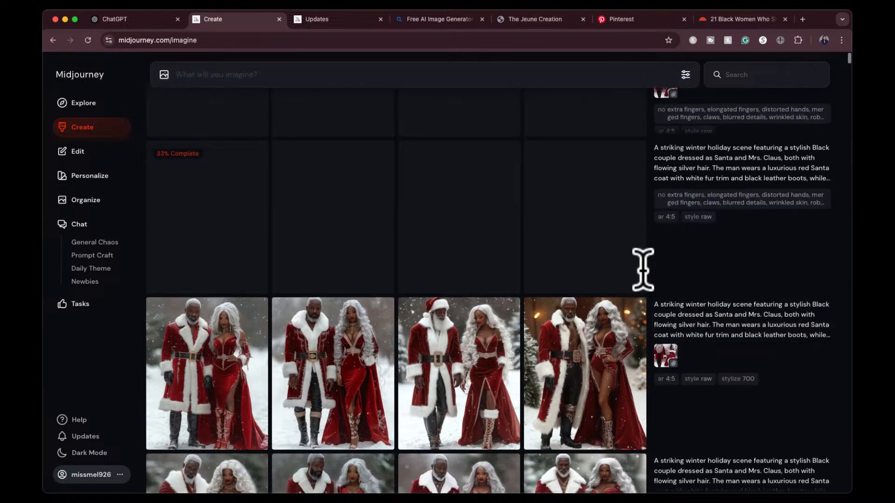
scroll(679, 250, "up", 3)
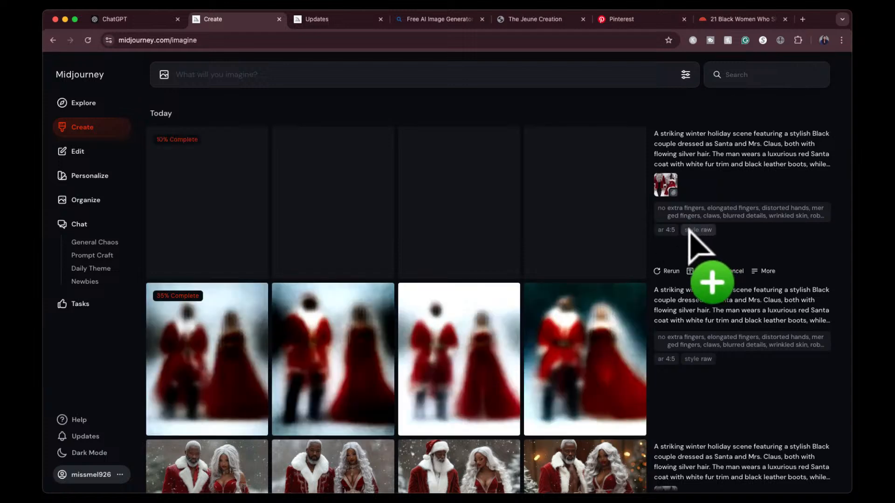
left_click_drag(596, 355, 661, 172)
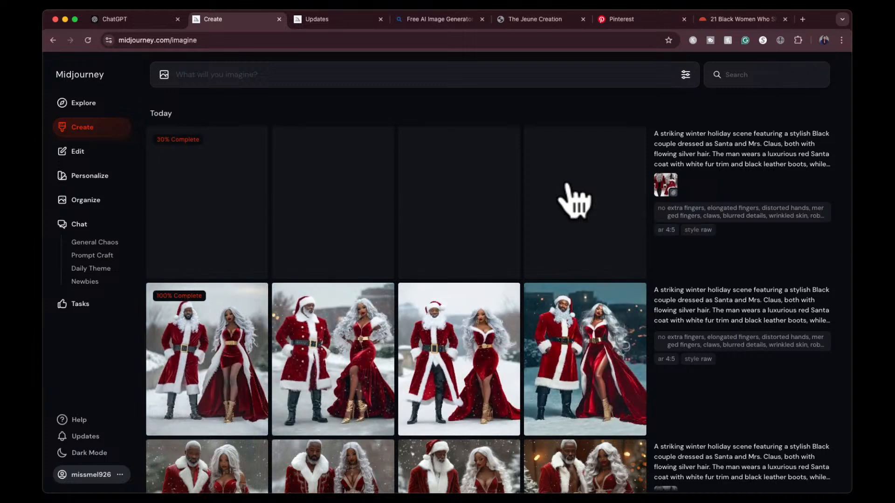
- Examine the no-reference Santa couple images at enlarged size, and enlarge the fourth image of the newest style-reference batch
left_click(547, 359)
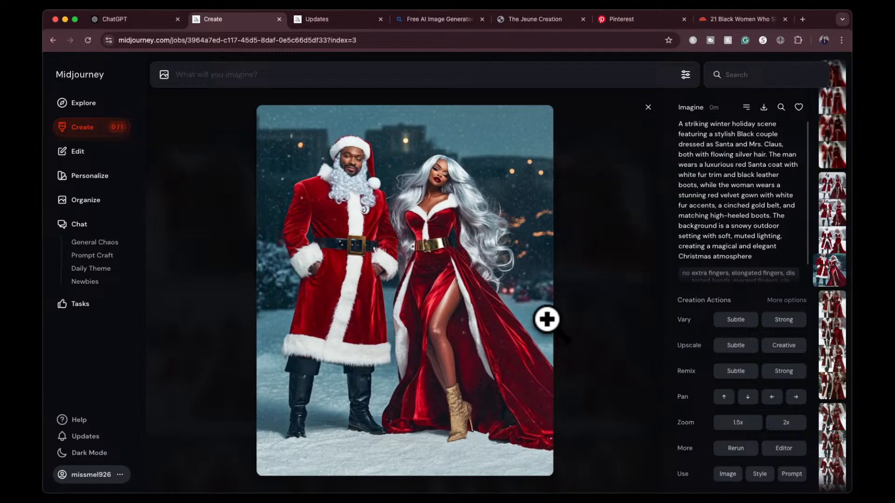
key("Left")
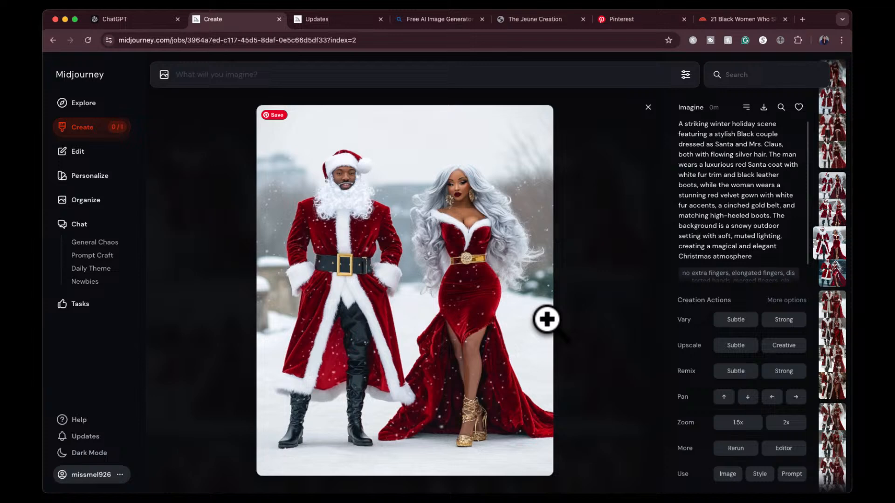
key("Left")
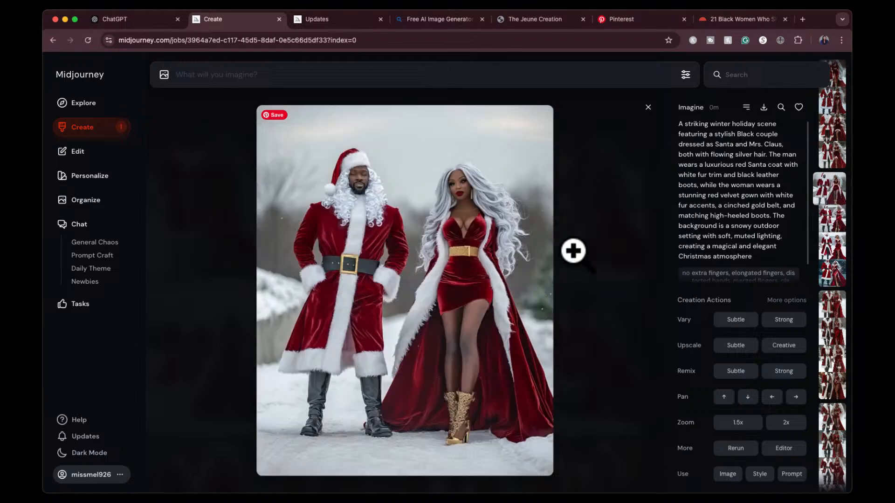
left_click(647, 107)
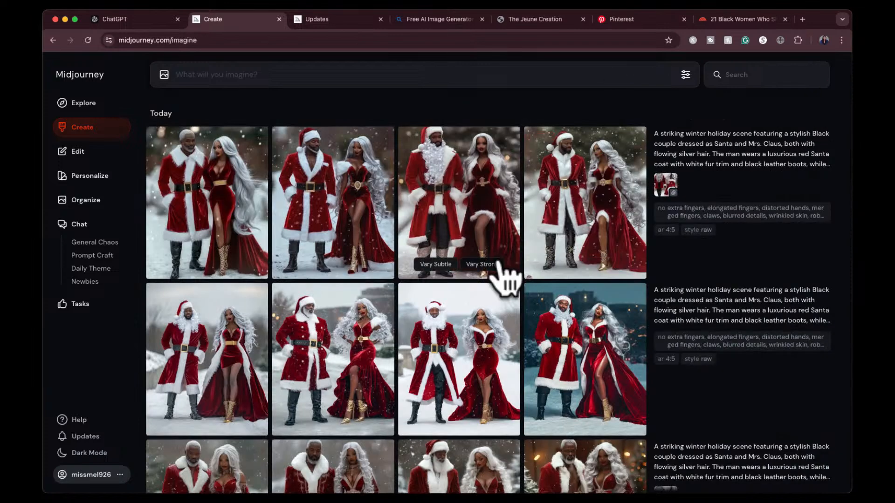
left_click(584, 177)
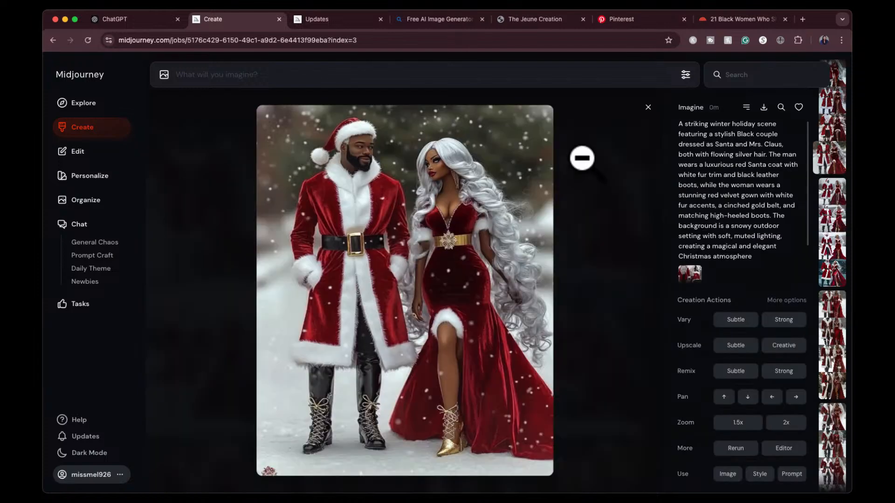
- Examine the second image of the newest style-reference Santa couple batch at enlarged size, and return to the image feed
key("Left")
key("Left")
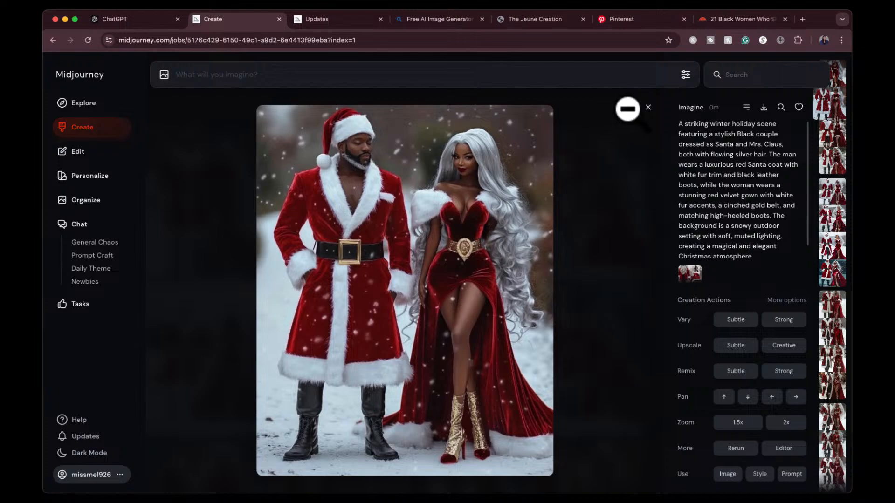
left_click(648, 107)
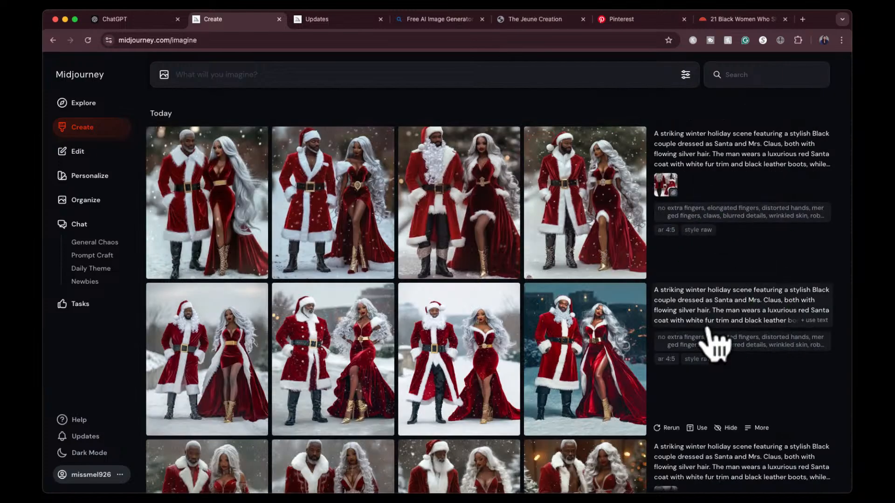
- Add the third image of the woman in the green velvet bodysuit to the prompt as a character reference
scroll(713, 343, "down", 6)
scroll(713, 344, "down", 5)
scroll(713, 344, "up", 2)
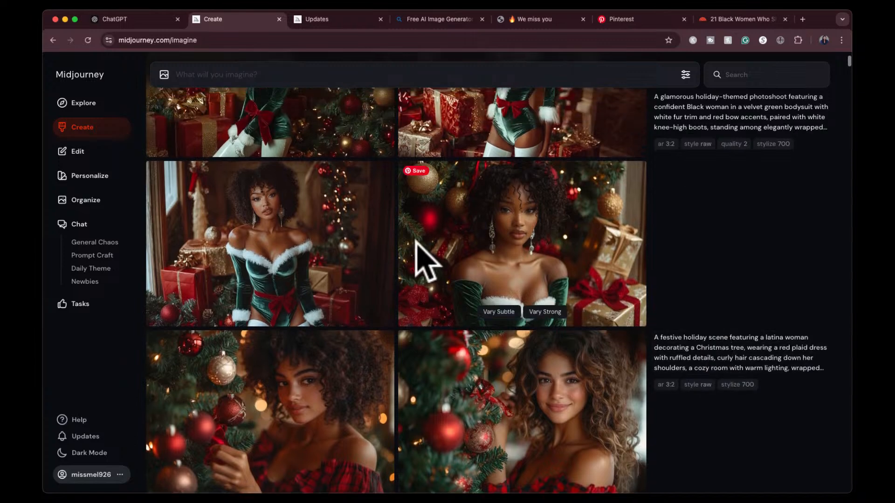
left_click(320, 286)
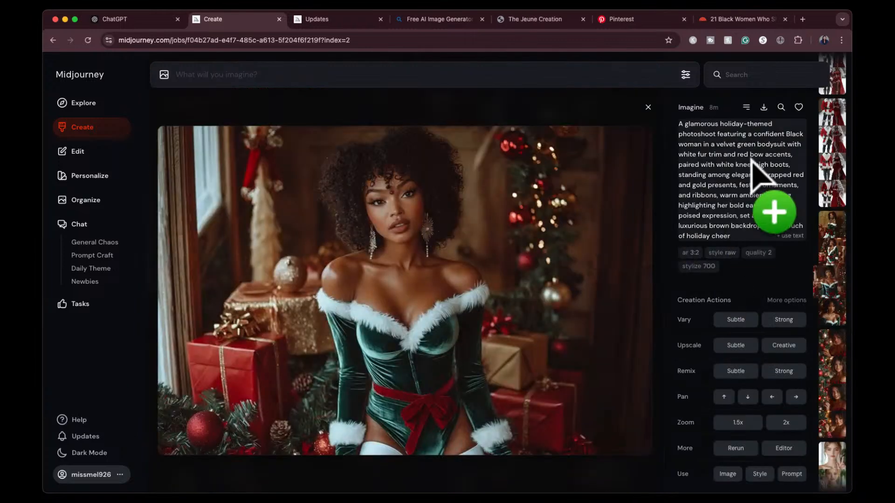
left_click(726, 475)
mouse_move(176, 126)
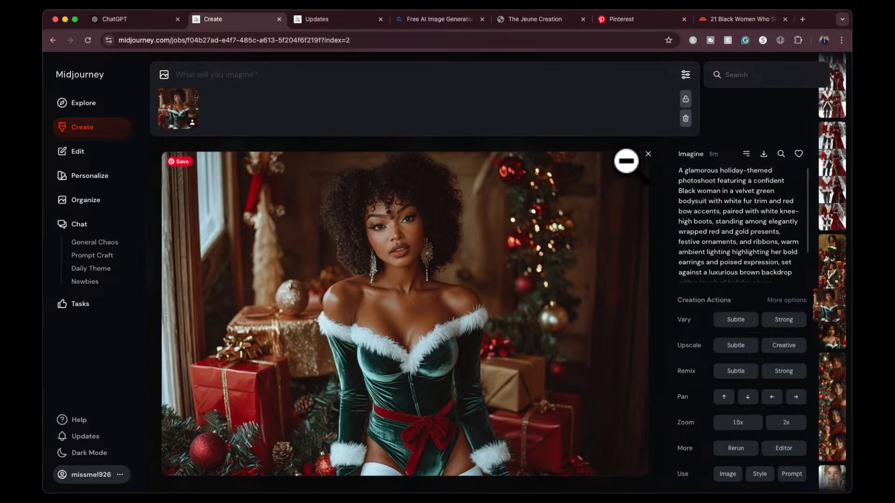
left_click(647, 154)
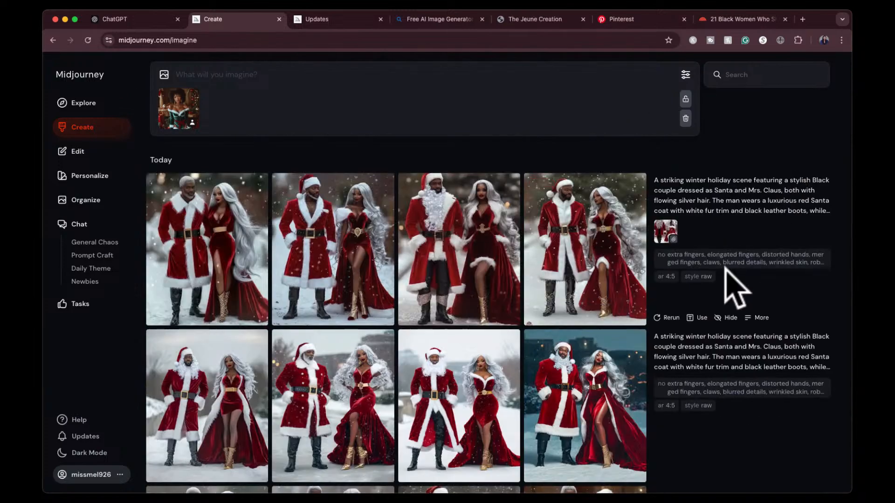
- Try to generate the Santa couple text with its hand exclusions and style raw, adding its style reference alongside the character reference
left_click(667, 233)
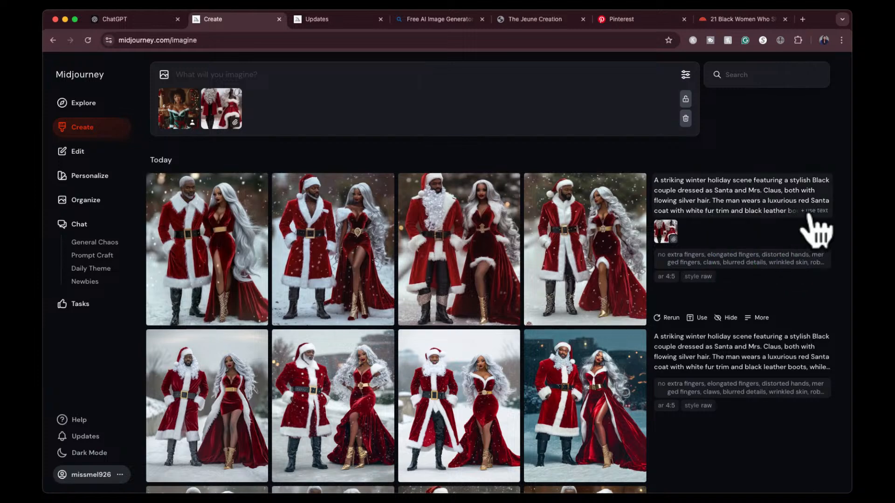
left_click(809, 216)
left_click(736, 302)
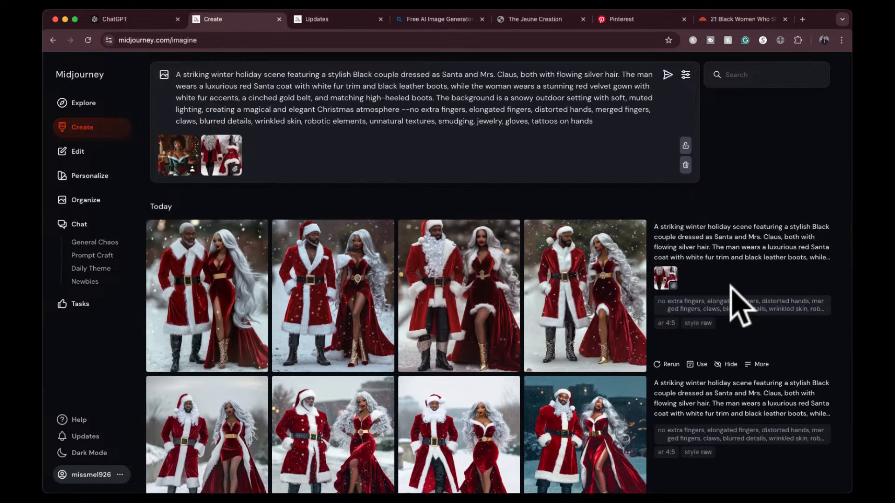
left_click(697, 323)
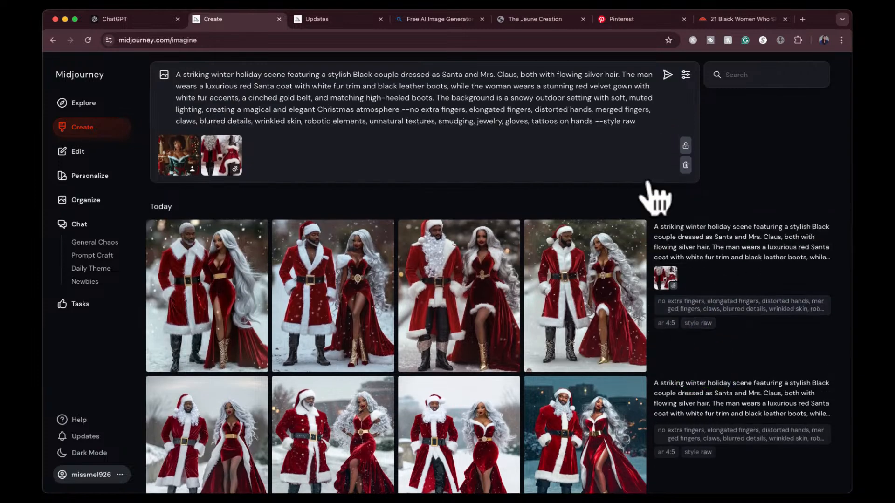
left_click(668, 75)
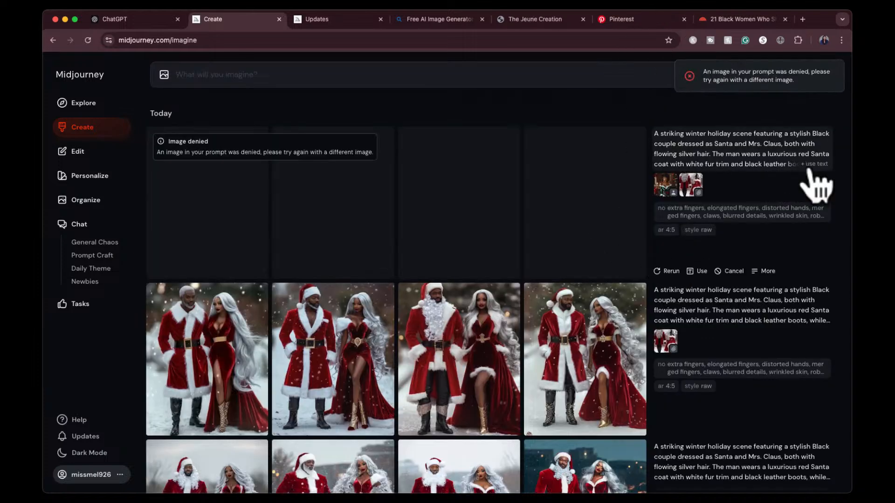
- Try to generate the Santa couple text with both reference images but without the hand exclusions
left_click_drag(692, 187, 809, 179)
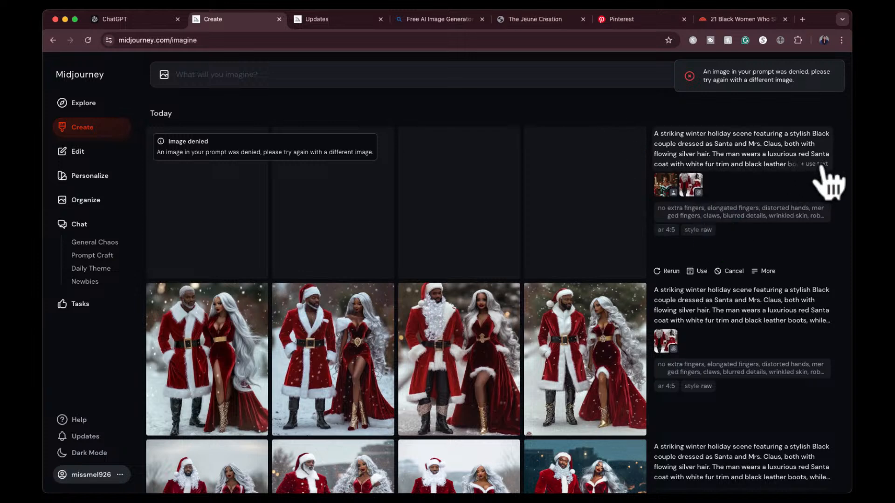
left_click(816, 164)
left_click_drag(667, 219, 703, 284)
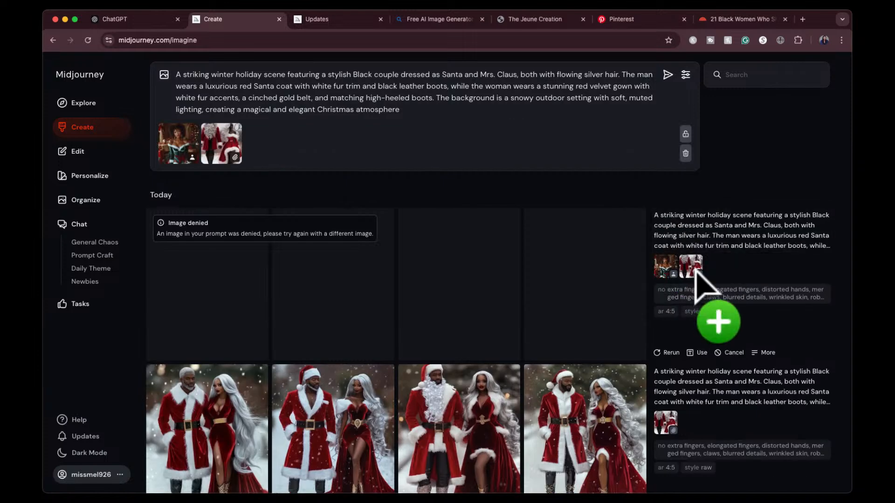
left_click(667, 74)
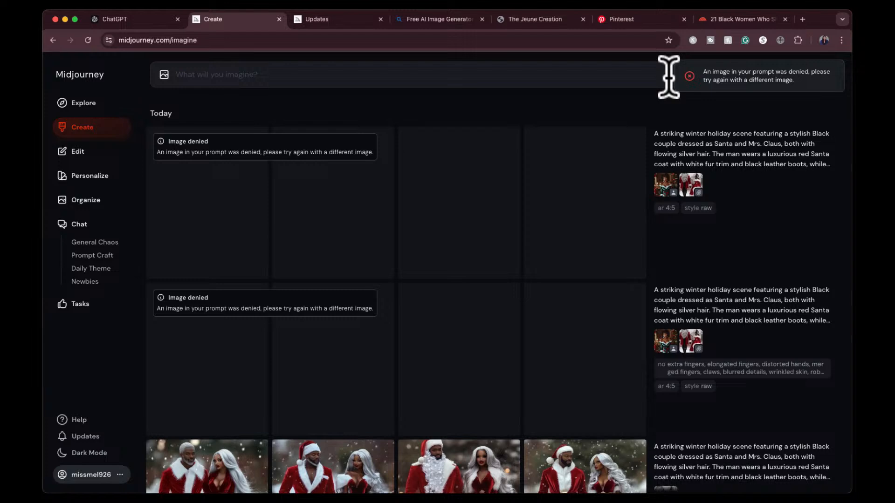
- Add the green-bodysuit character reference to the prompt again and inspect it at enlarged size
left_click_drag(665, 185, 669, 200)
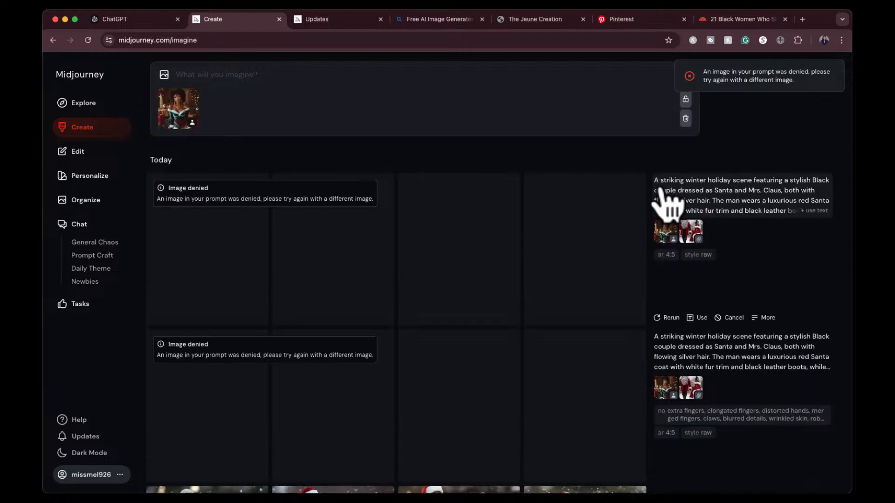
left_click(181, 108)
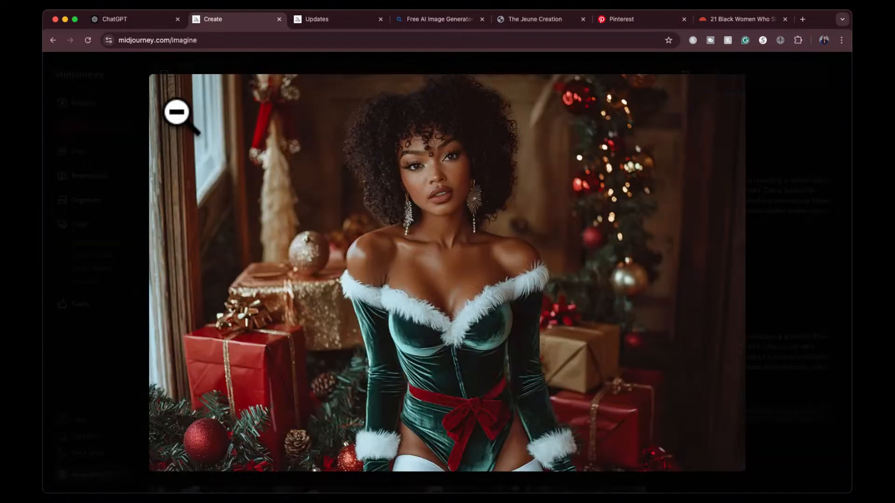
left_click(770, 106)
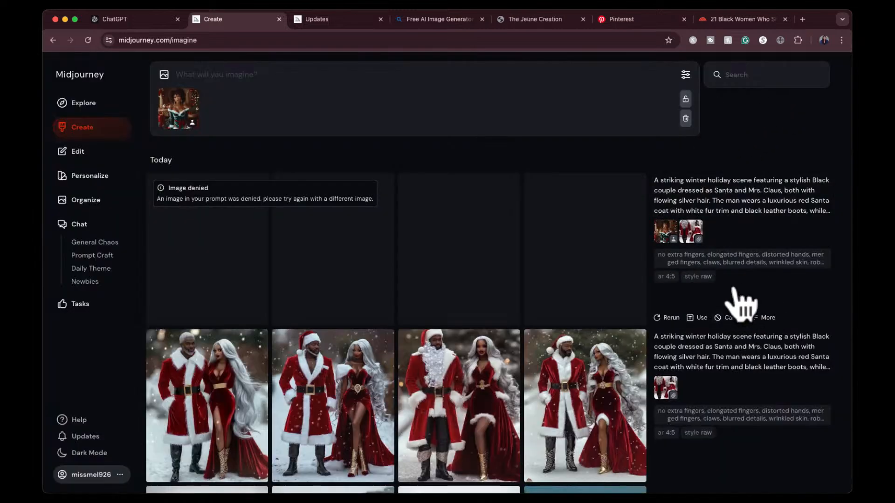
scroll(703, 375, "down", 10)
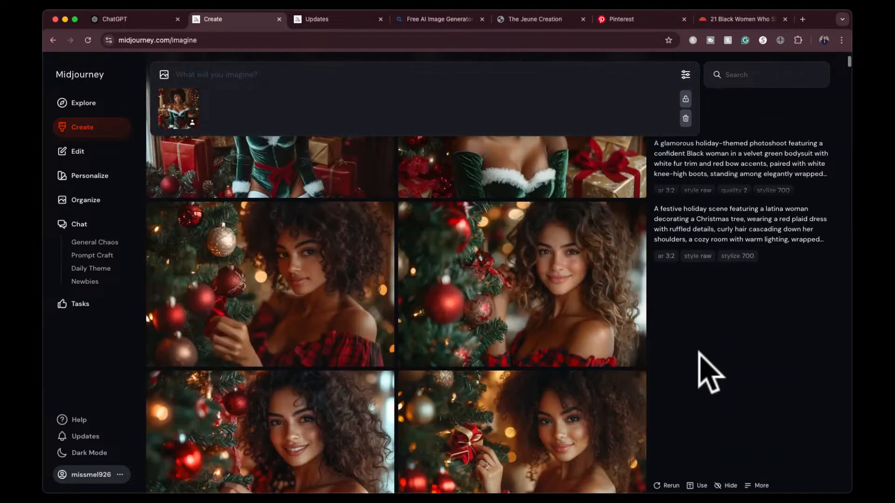
left_click(578, 287)
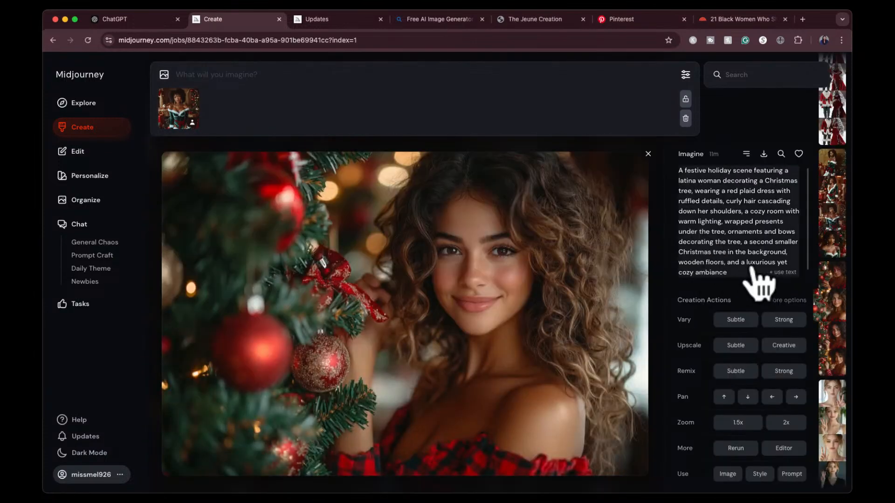
left_click(719, 472)
mouse_move(174, 114)
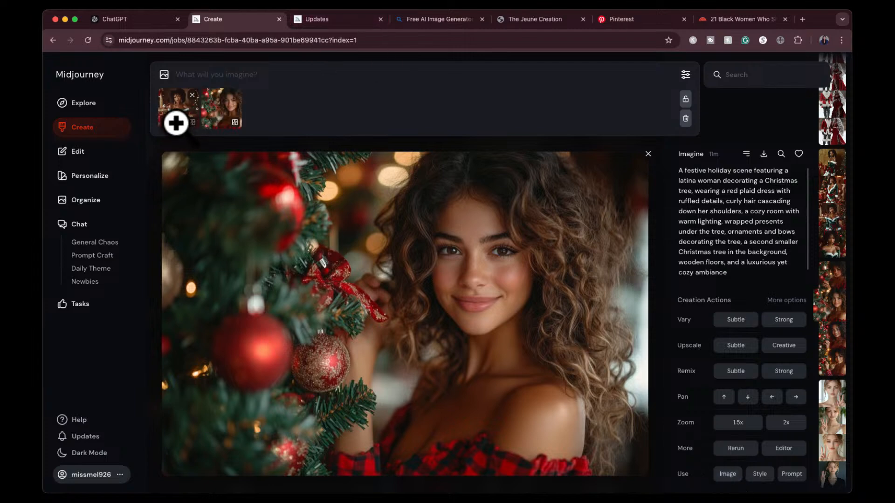
left_click(232, 94)
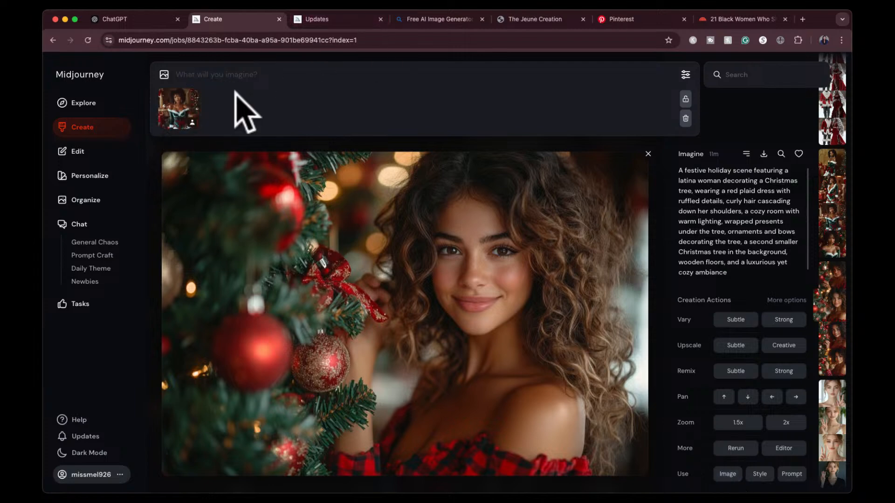
left_click(650, 153)
- Try again to generate the Santa couple text with hand exclusions, style raw and ar 4:5, using the character and style references
scroll(718, 182, "up", 15)
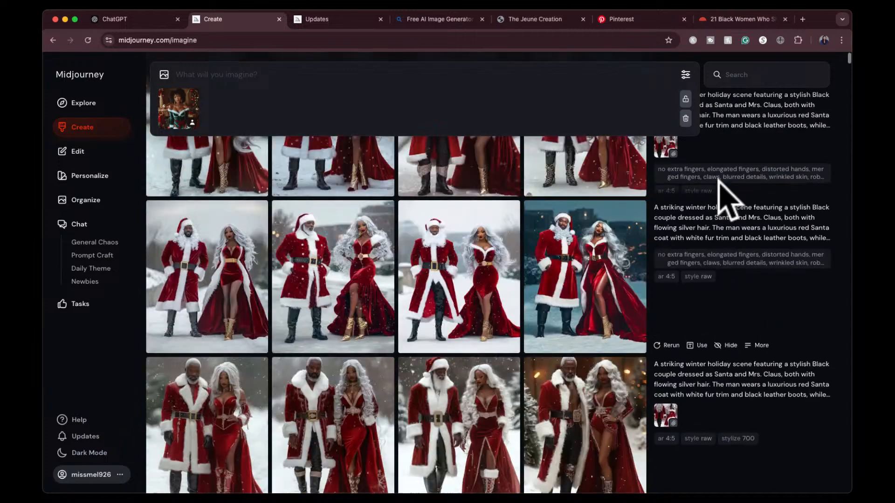
left_click(665, 232)
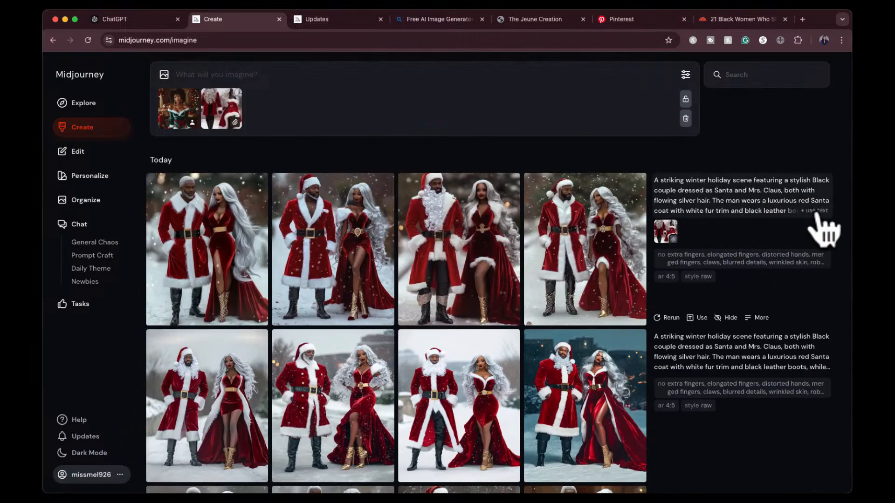
left_click(815, 212)
left_click(699, 292)
left_click(697, 334)
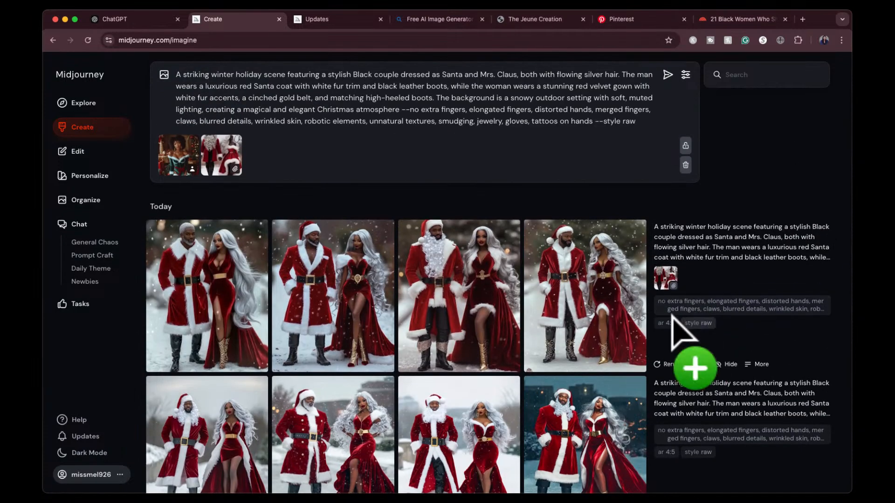
left_click(666, 335)
left_click(667, 74)
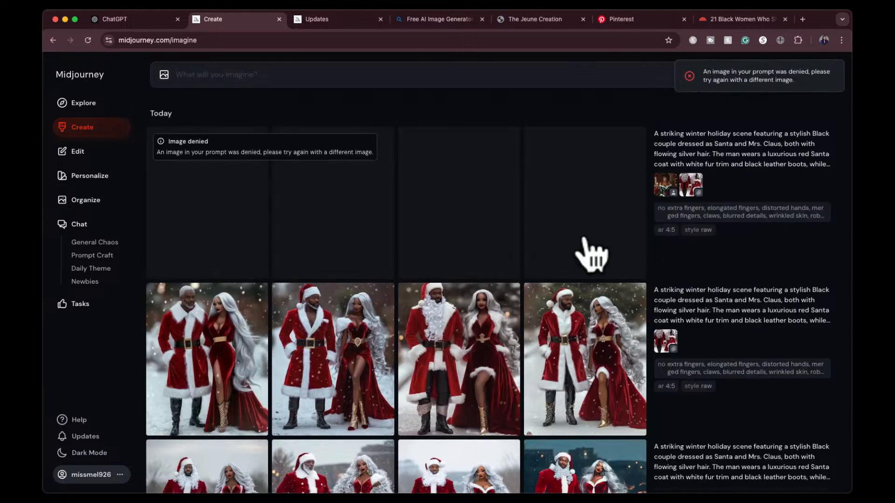
- Load the Santa couple style reference into the prompt and inspect it at enlarged size
left_click_drag(689, 187, 685, 169)
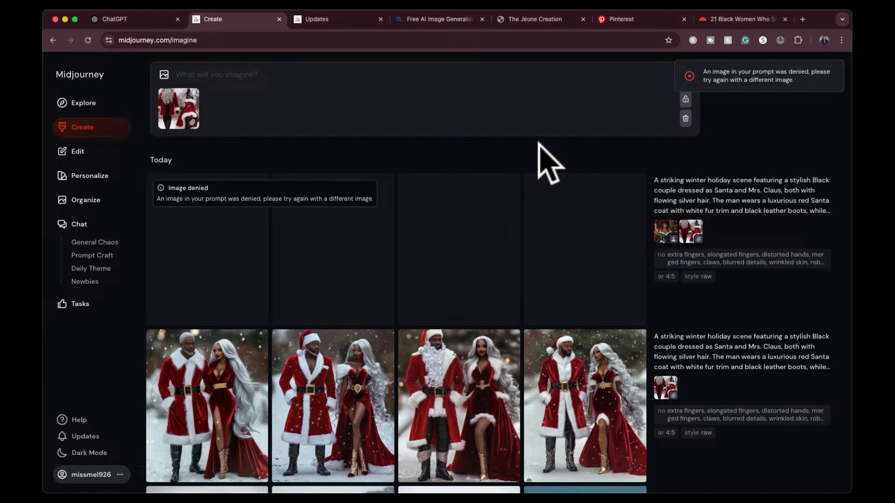
left_click(175, 103)
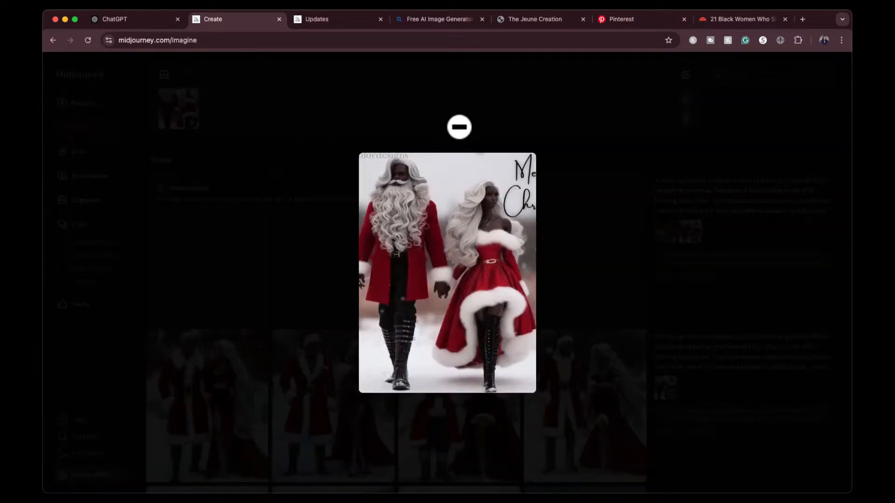
left_click(597, 112)
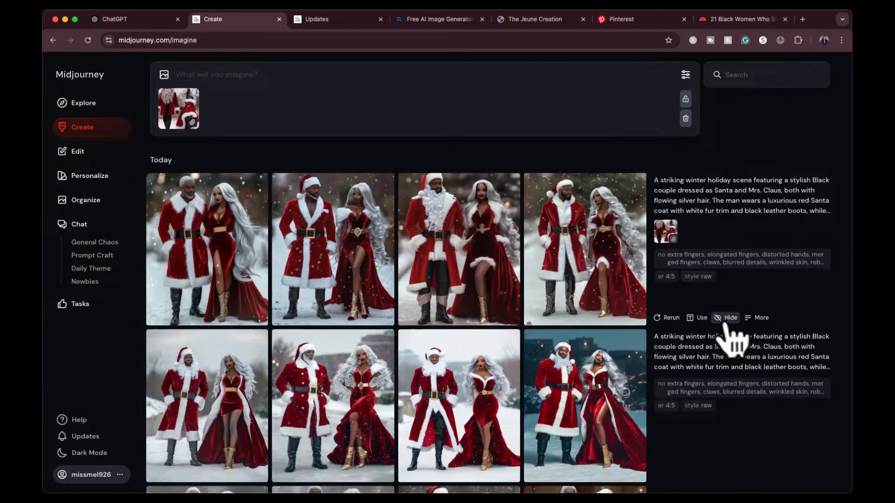
- Remove the Santa couple style reference from the prompt and return to the green-bodysuit batch
scroll(689, 390, "down", 10)
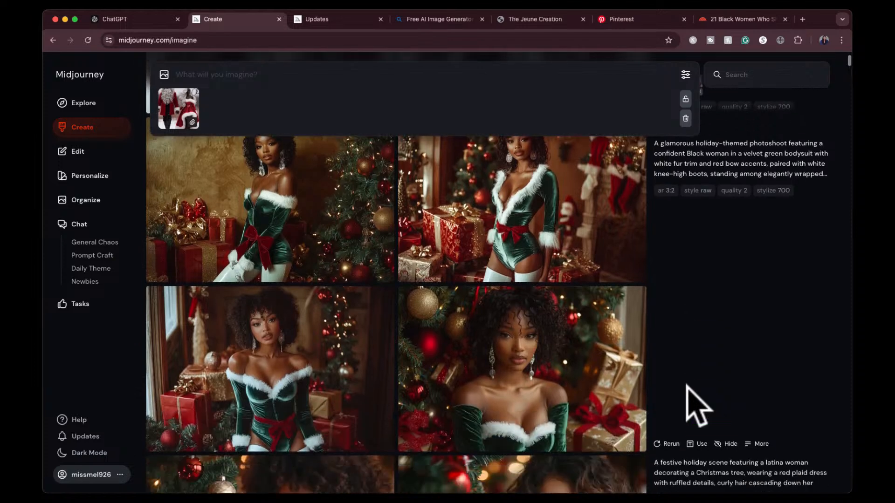
scroll(686, 386, "down", 2)
left_click(190, 96)
scroll(649, 333, "down", 1)
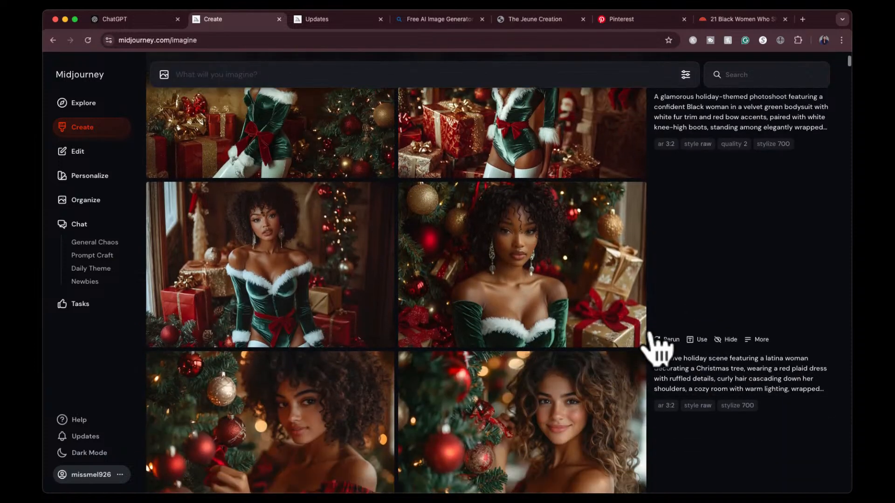
- Add the image of the smiling curly-haired woman beside the Christmas tree to the prompt as a character reference
scroll(652, 338, "down", 3)
left_click(625, 379)
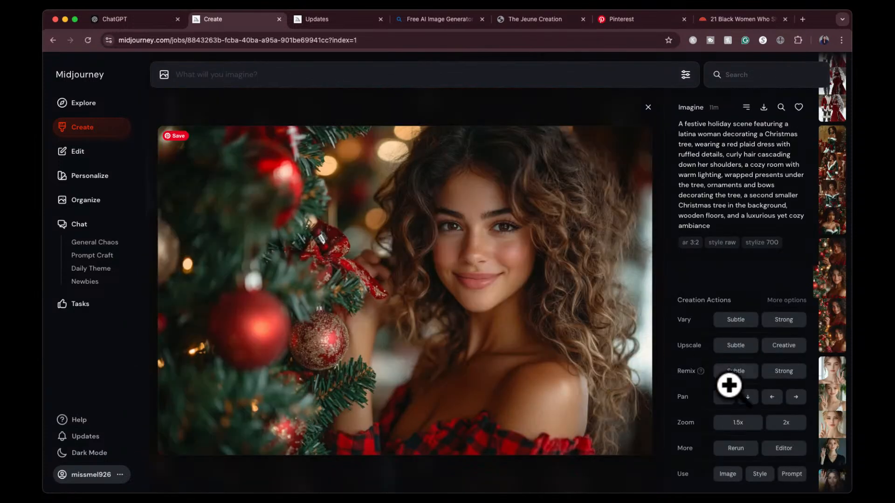
left_click(727, 474)
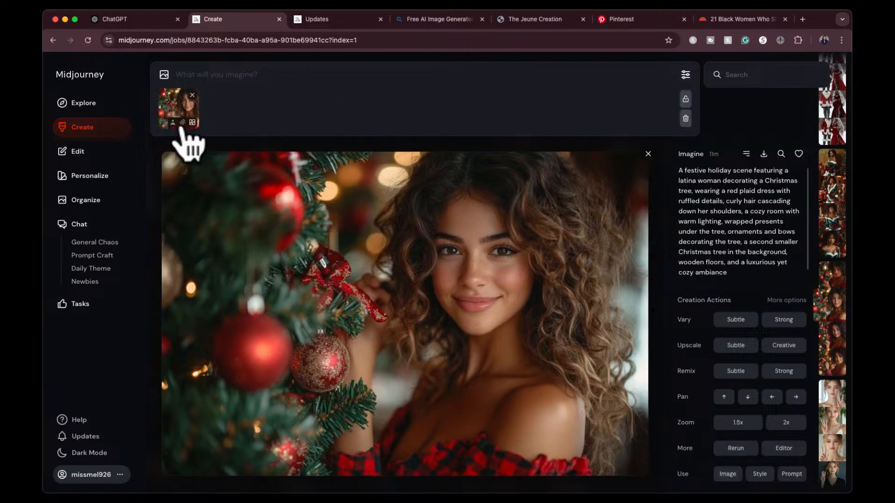
left_click(173, 122)
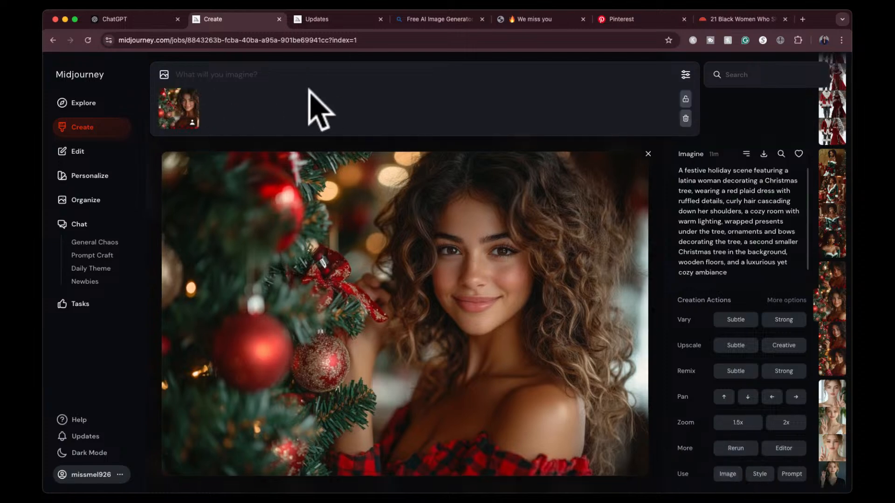
left_click(644, 155)
- Generate images reusing the newest Santa couple job's style reference, prompt text, exclusions, raw style and 4:5 ratio alongside the woman's character reference
scroll(649, 270, "up", 10)
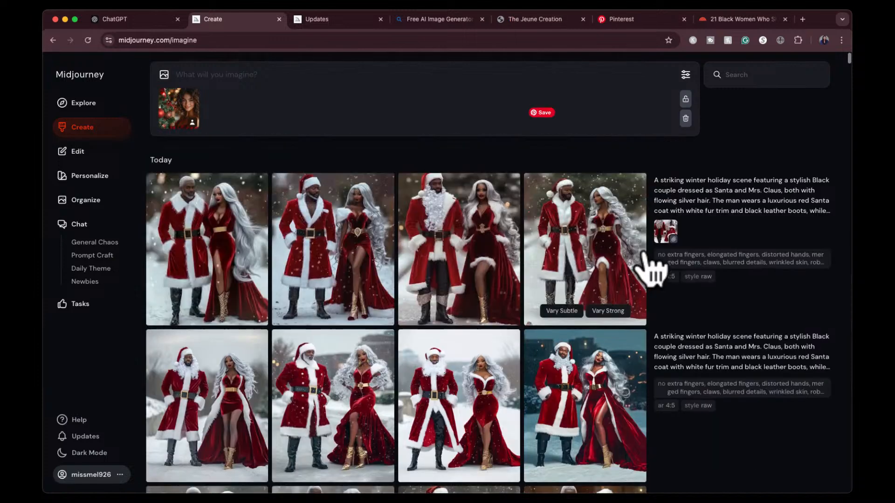
left_click(670, 235)
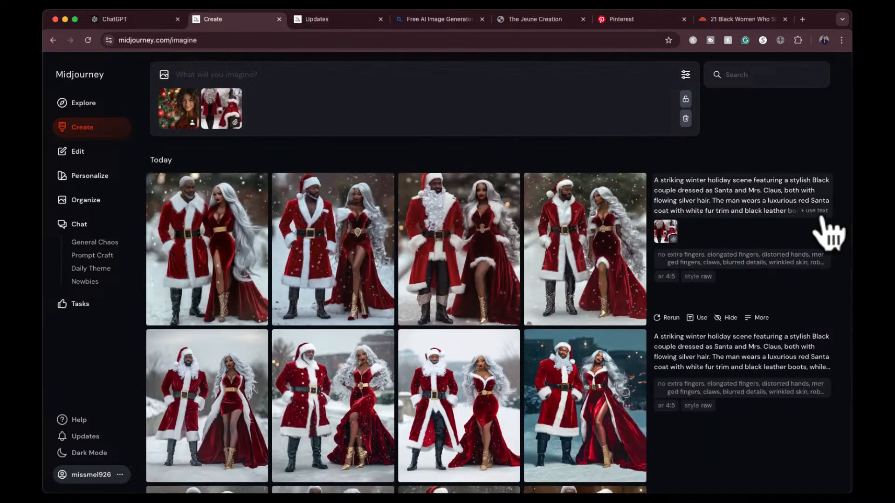
left_click(814, 208)
left_click(731, 291)
left_click(694, 320)
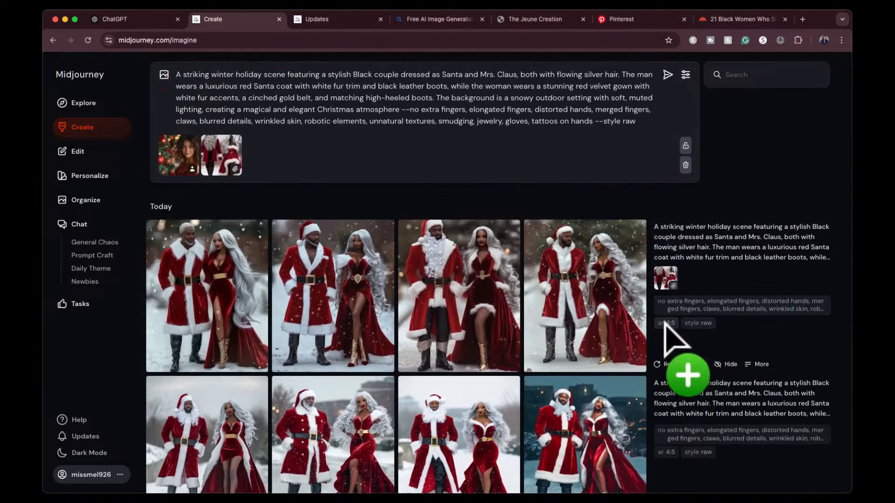
left_click(663, 320)
left_click(667, 74)
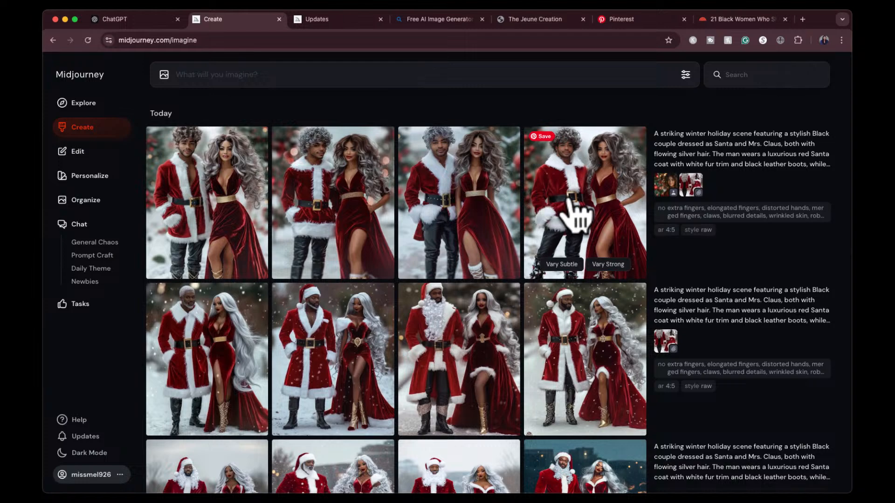
- Review all four images of the new Santa couple set at full size for likeness to the character reference
left_click(574, 216)
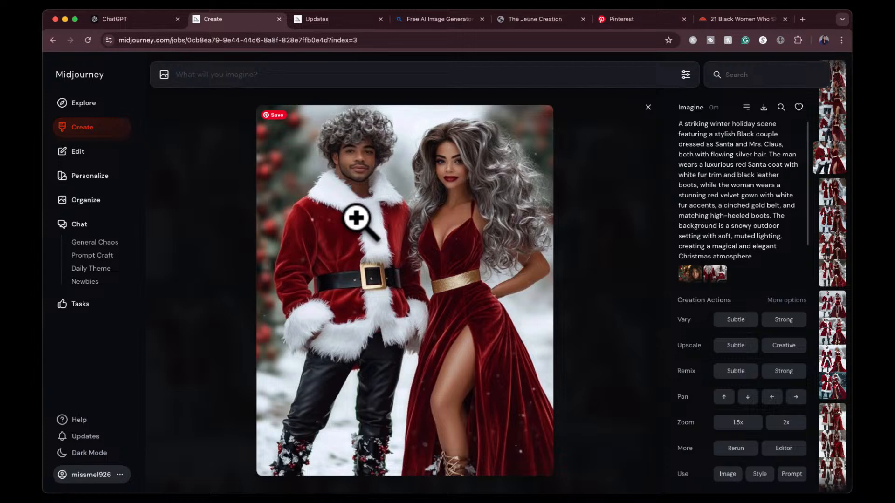
key("Left")
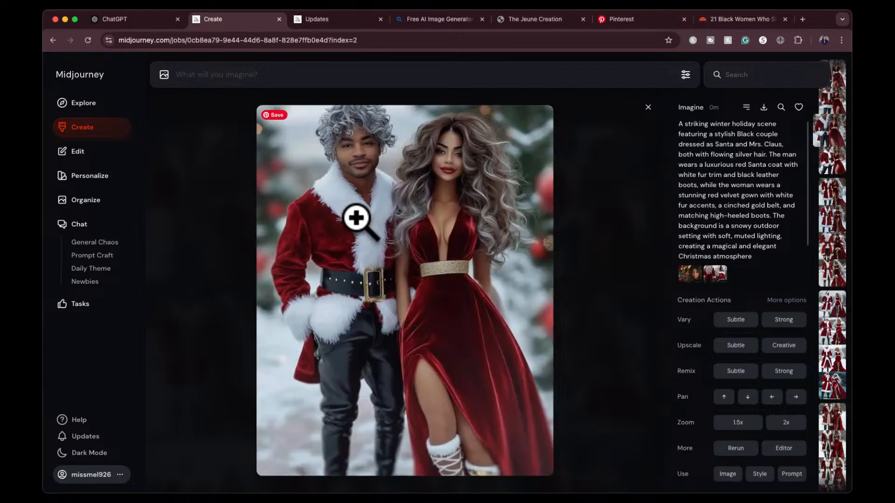
key("Left")
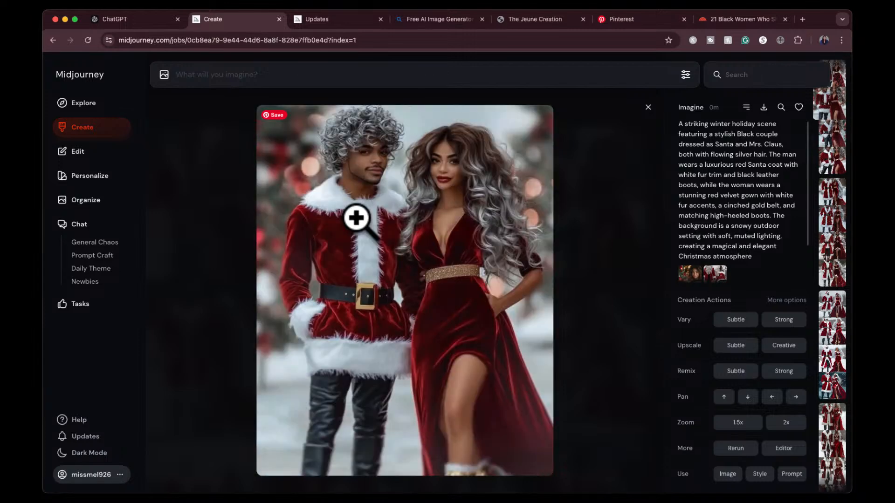
key("Left")
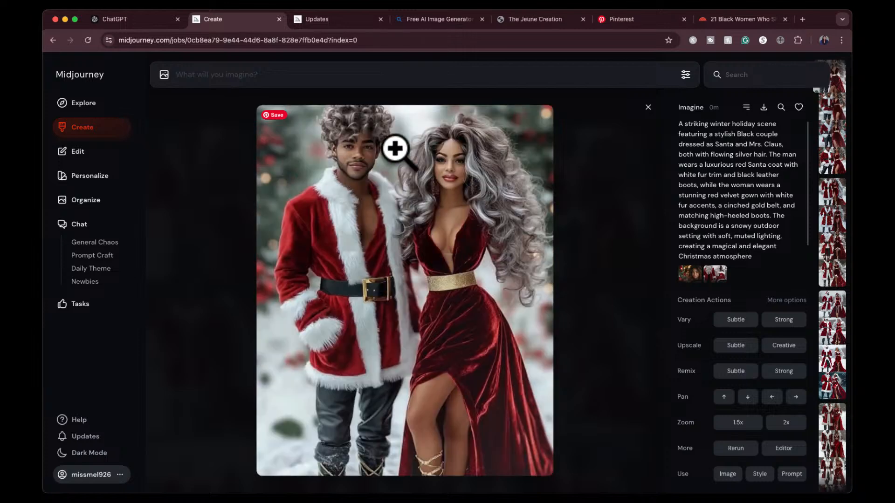
left_click(647, 98)
- Add both reference images with swapped roles: the curly-haired woman as style reference and the Santa couple as character reference
left_click_drag(690, 187, 669, 184)
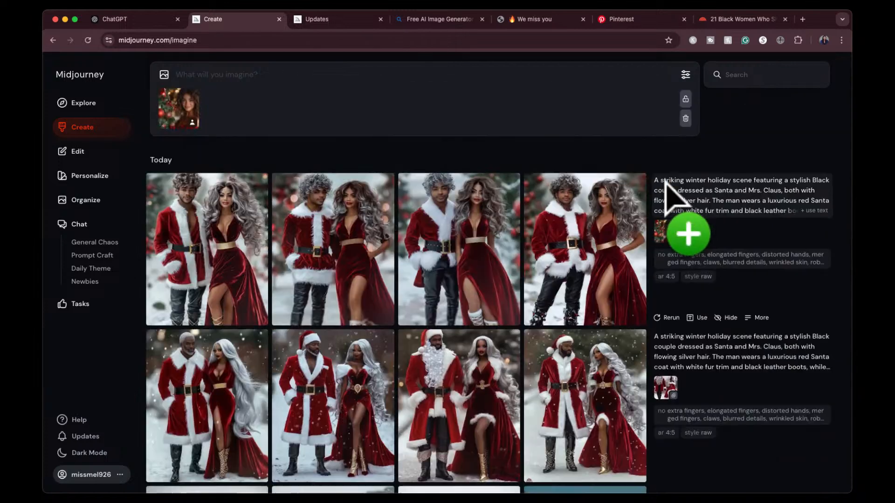
left_click_drag(689, 233, 228, 120)
left_click(216, 123)
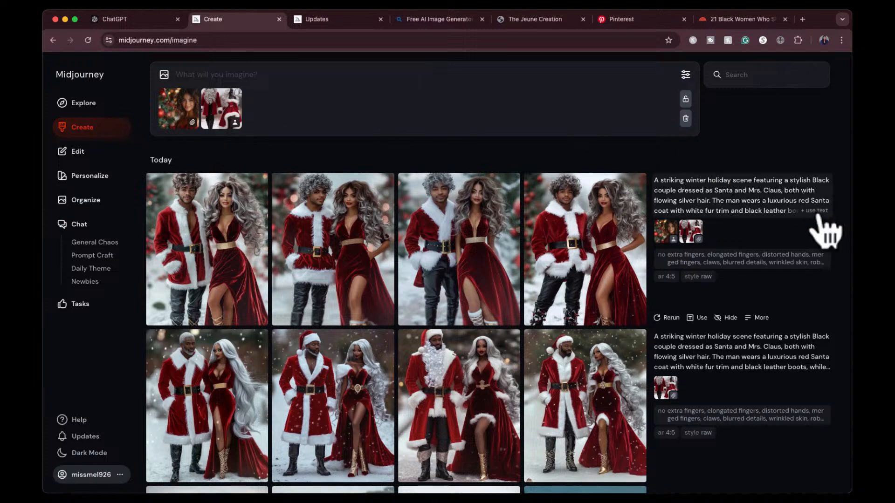
- Reuse the same job's prompt text, exclusions, raw style and 4:5 ratio, and generate images with the swapped references
left_click(815, 211)
left_click(743, 303)
left_click(698, 323)
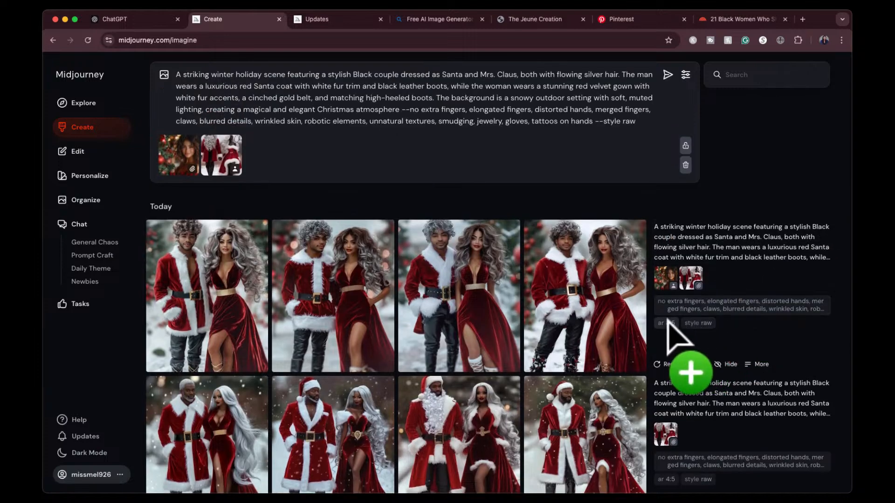
left_click(667, 321)
left_click(667, 78)
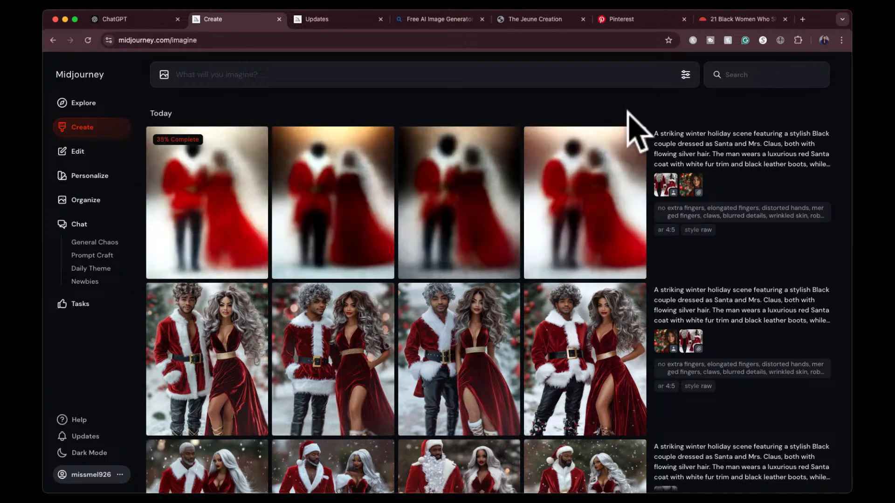
left_click(685, 75)
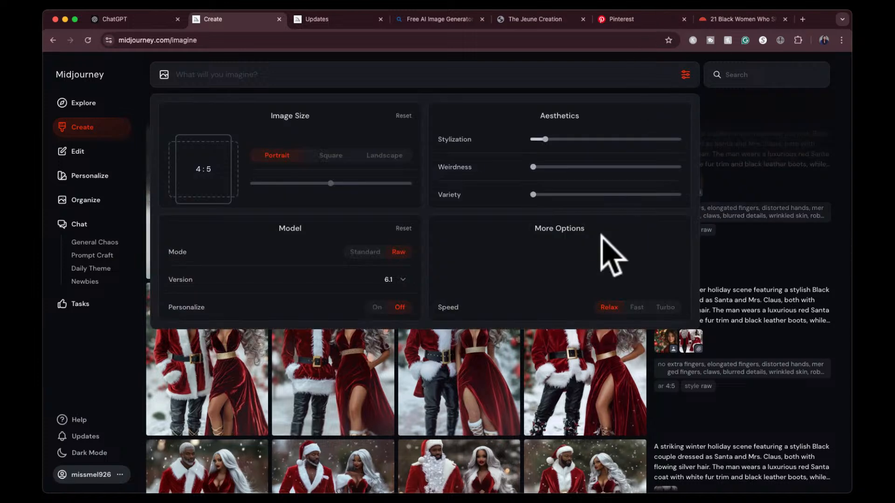
left_click(685, 75)
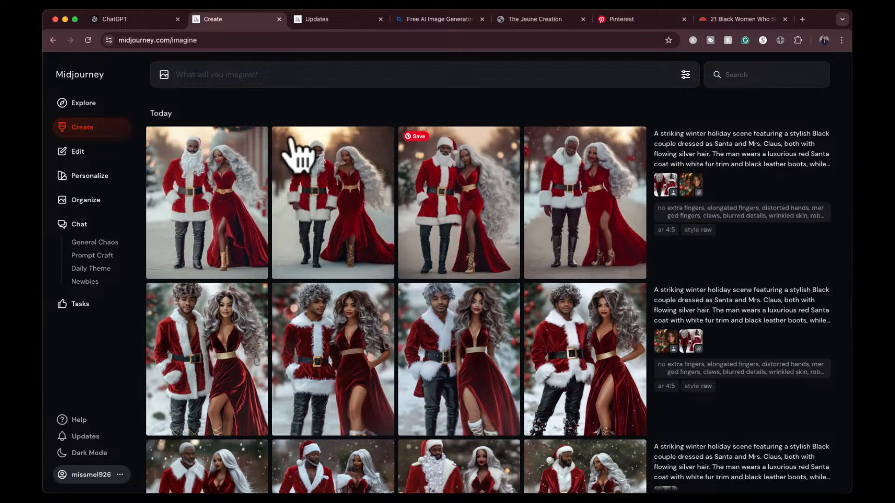
- Review the four images generated with the Santa couple as character reference at full size
left_click(199, 187)
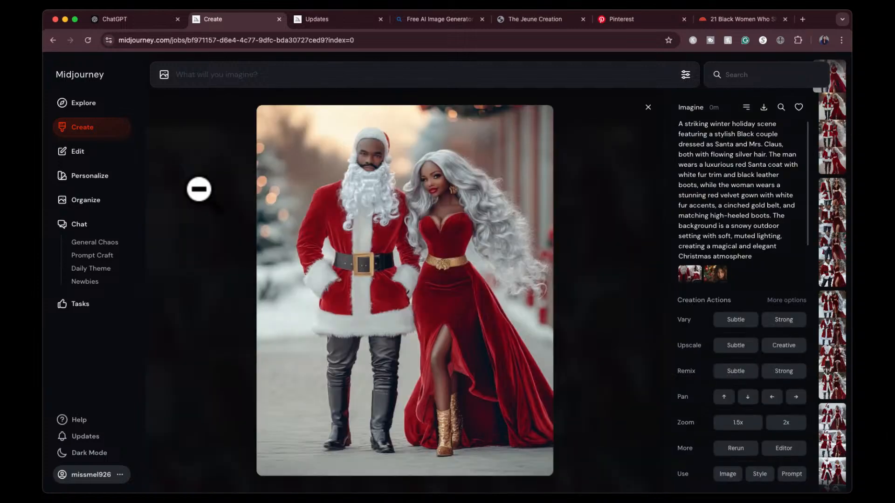
key("Right")
key("Right")
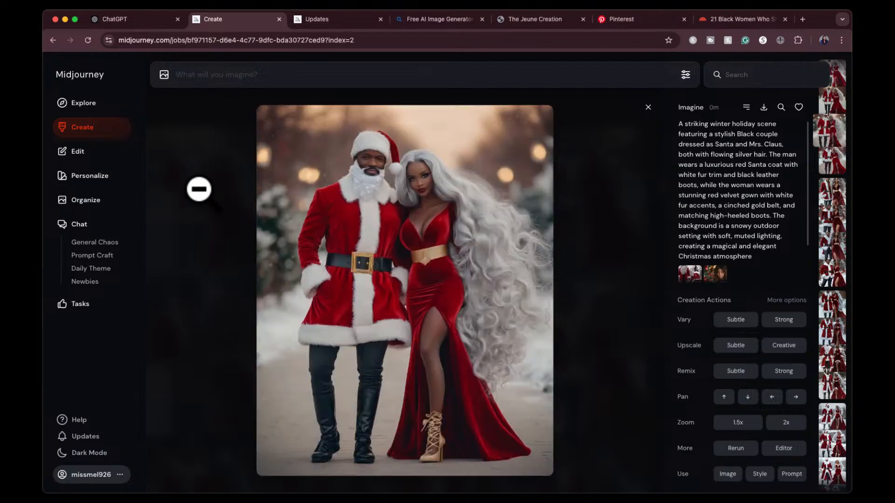
key("Right")
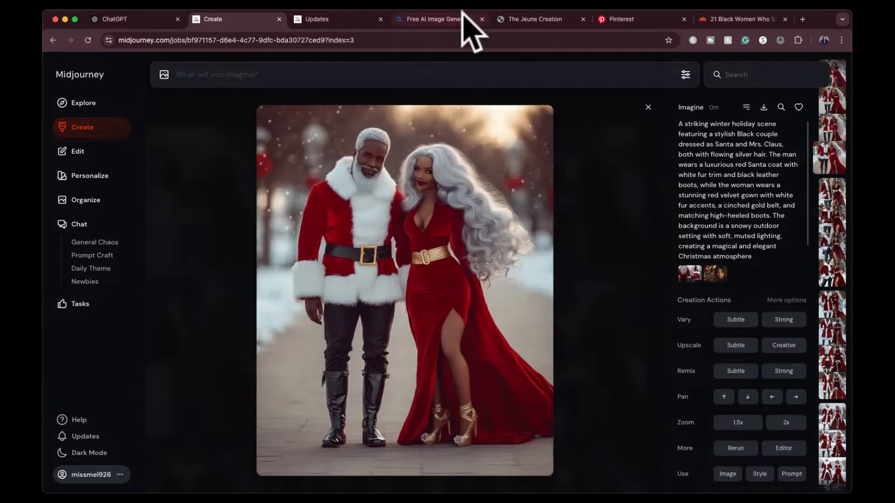
left_click(648, 108)
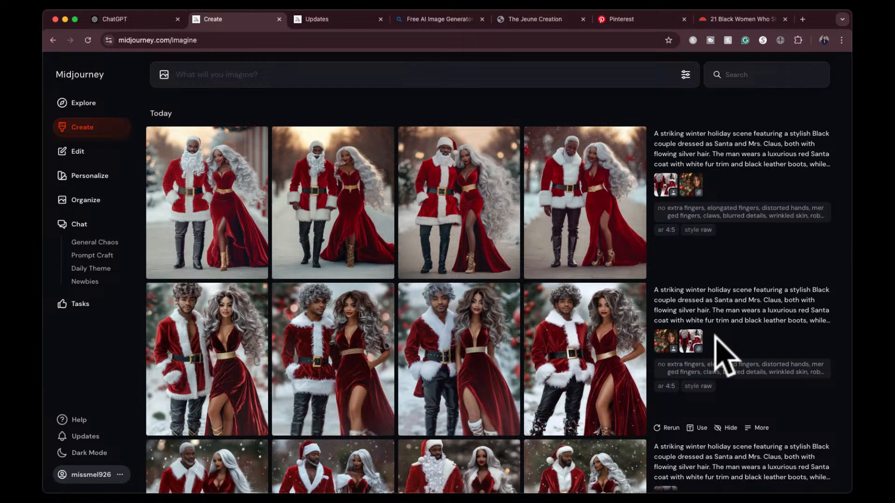
- Generate the Santa couple prompt text with only the curly-haired woman as character reference, leaving out the style reference and exclusions
left_click_drag(715, 335, 678, 344)
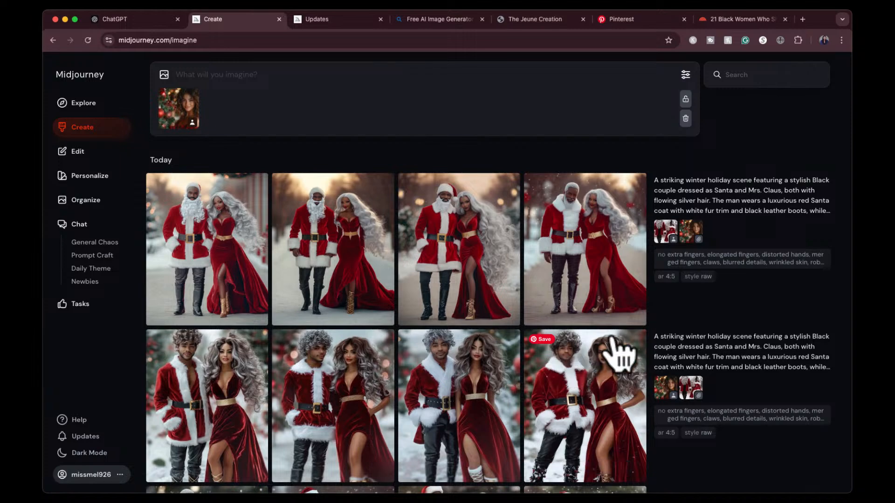
left_click(826, 388)
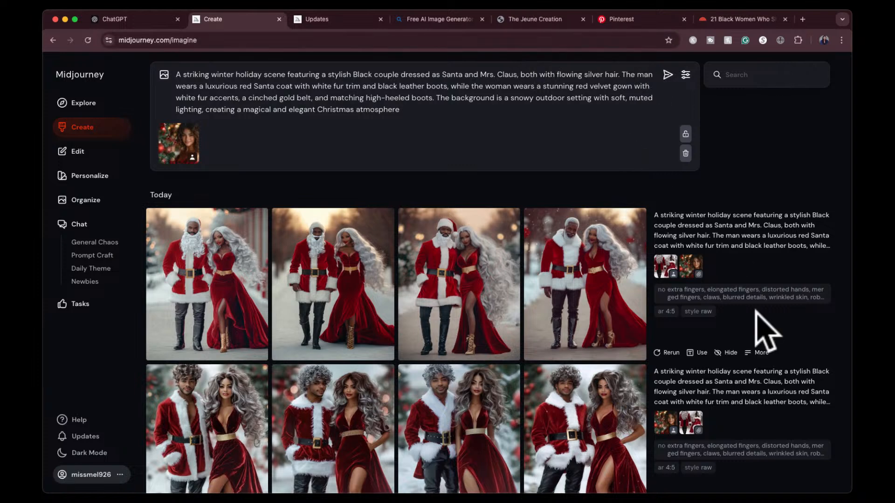
left_click(667, 75)
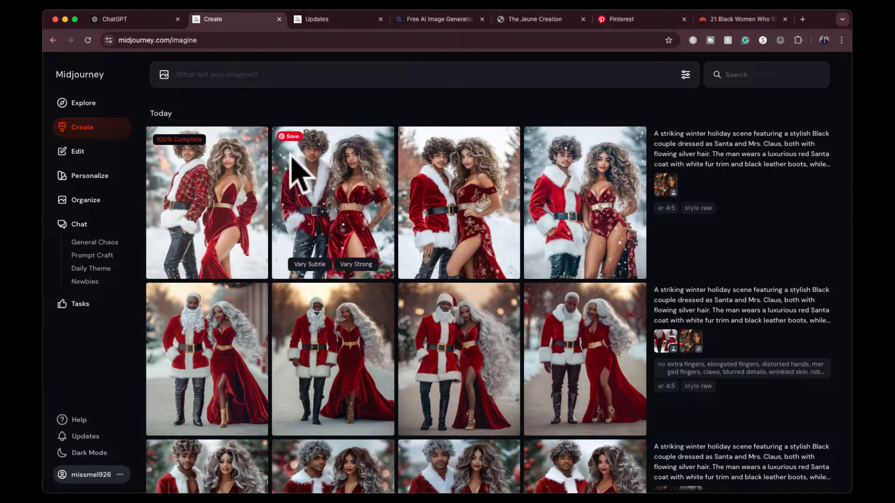
- Examine each image of the set made with only the woman's character reference, comparing faces, hair and outfits
left_click(234, 191)
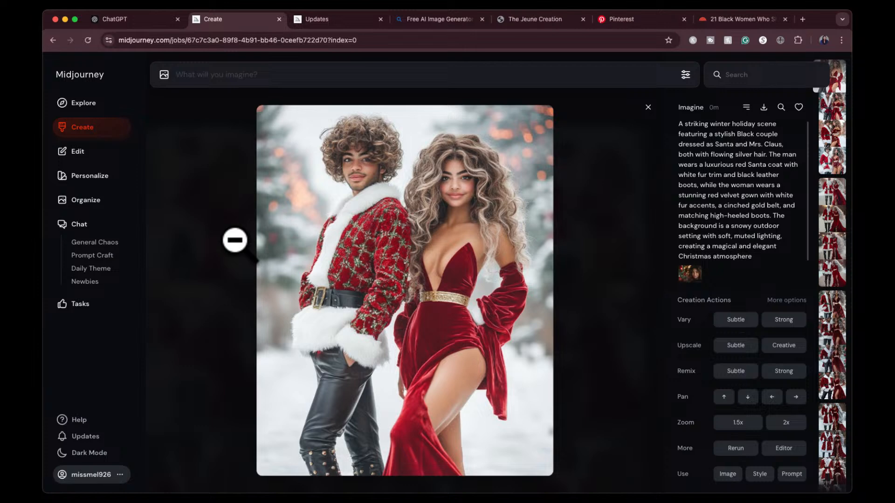
key("Right")
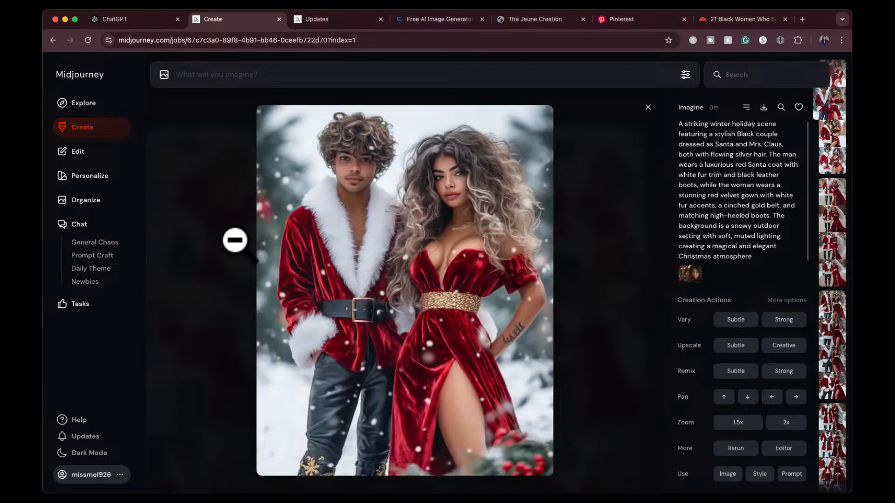
key("Right")
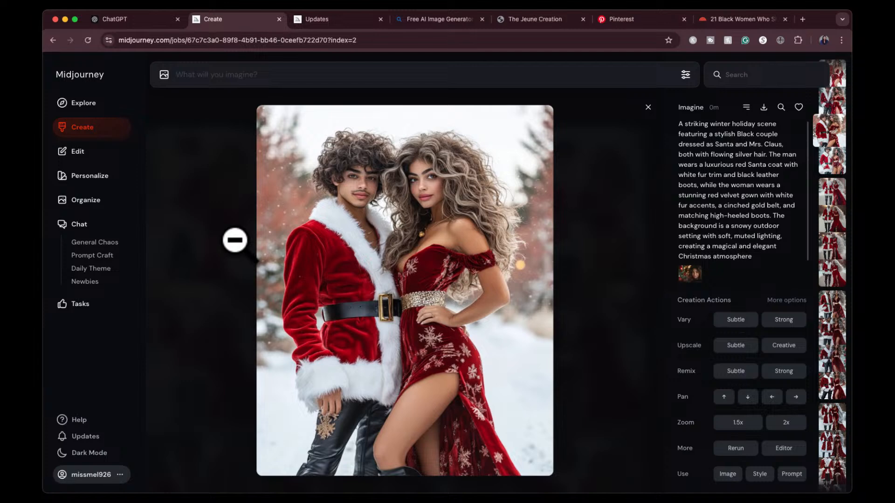
key("Right")
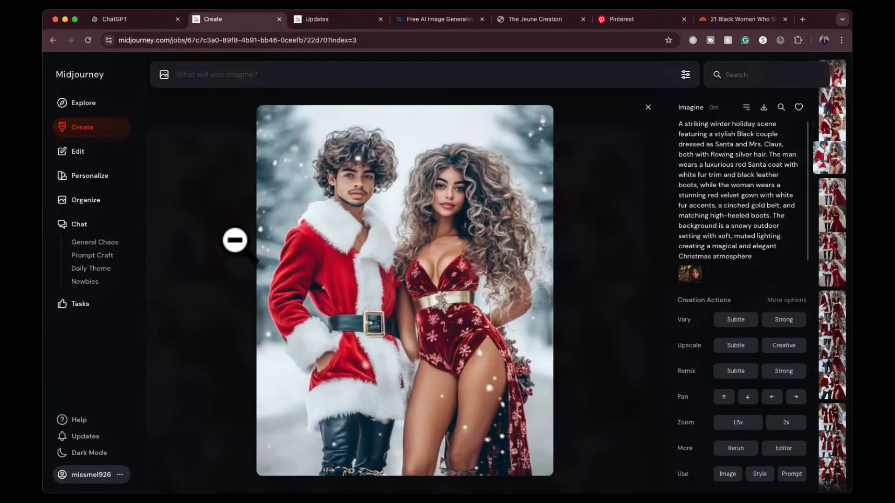
key("Left")
key("Left")
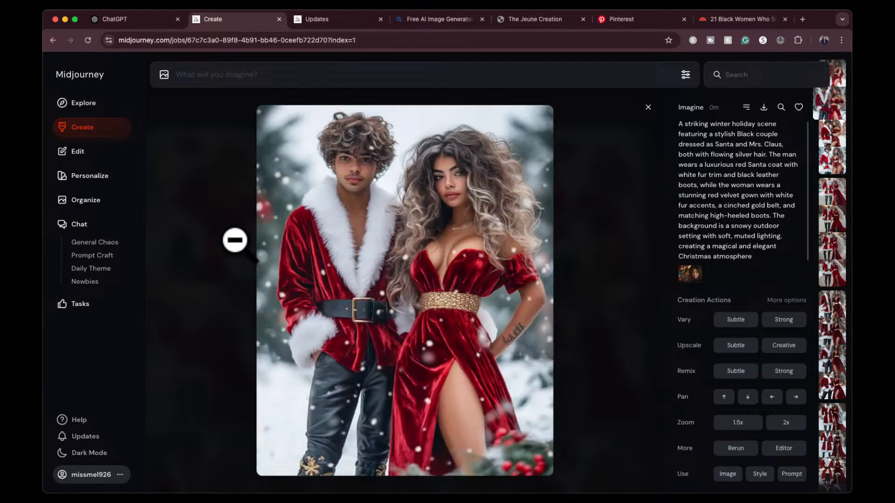
key("Left")
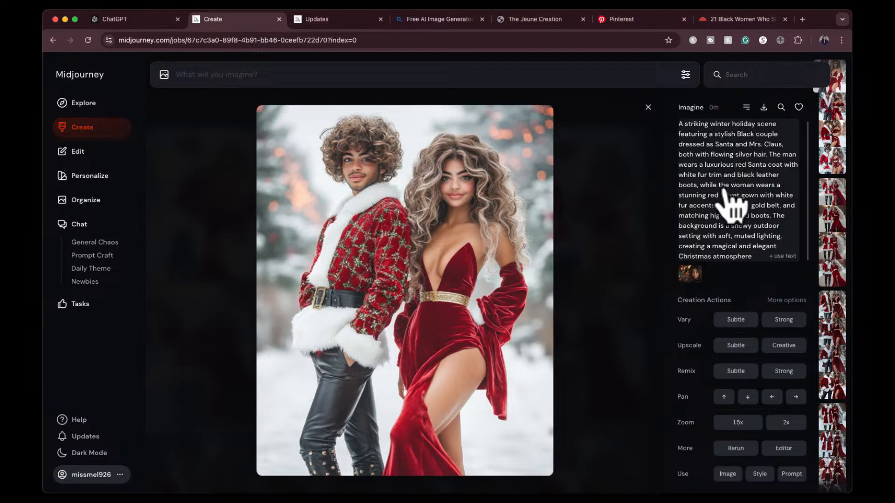
- Generate the same Santa couple prompt text without any reference images and return to the image gallery
left_click(783, 256)
left_click(668, 76)
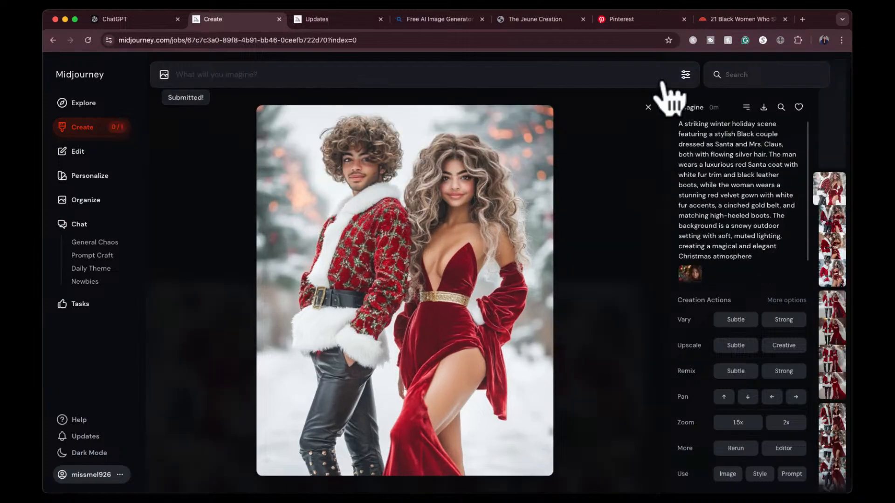
left_click(646, 107)
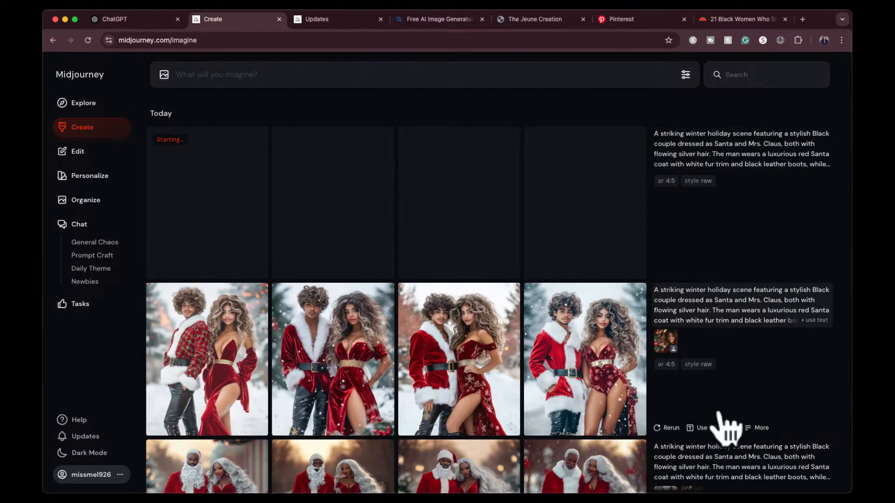
- Compare the earlier Santa couple sets in the gallery, and open the first image of the text-only set
scroll(727, 419, "down", 10)
scroll(720, 410, "down", 3)
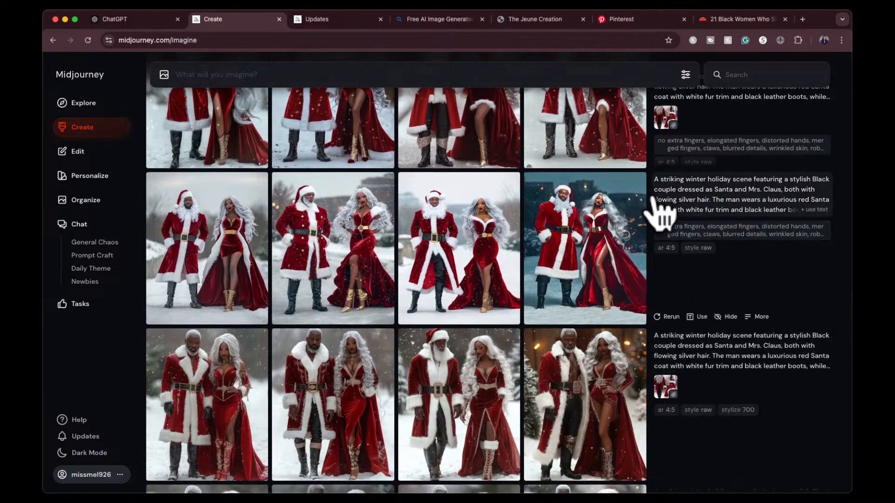
scroll(626, 239, "up", 15)
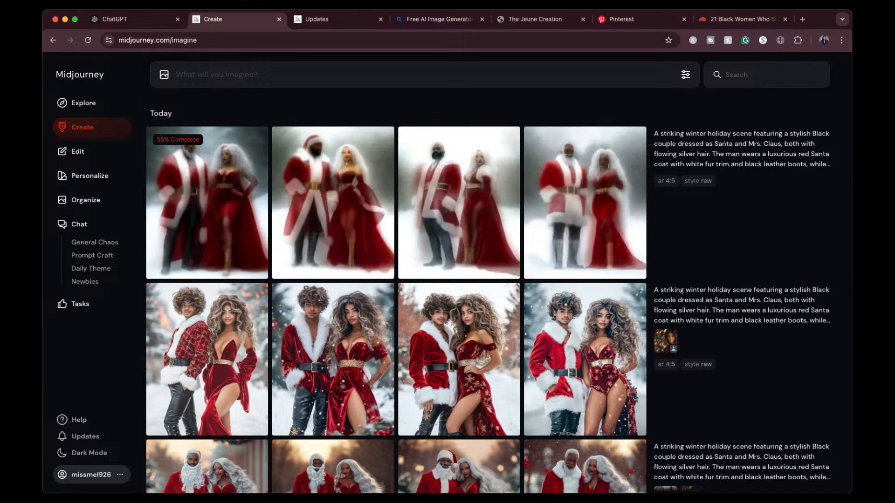
left_click(243, 193)
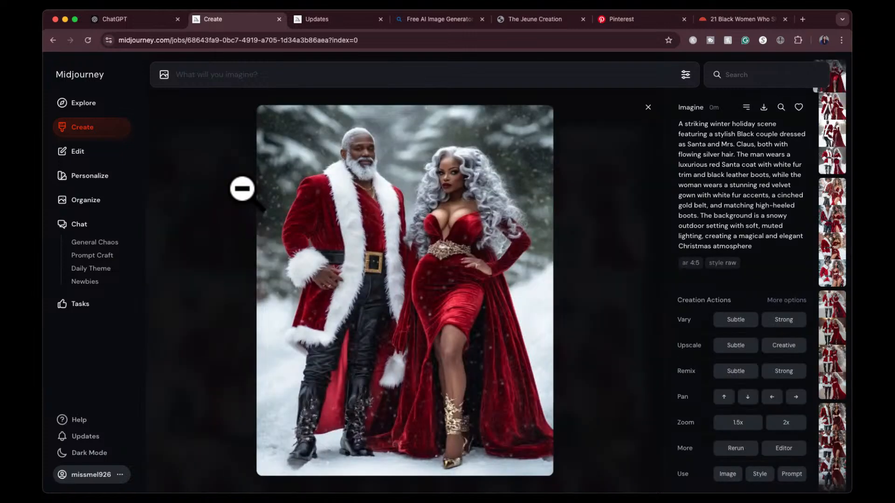
- Examine the remaining three images of the text-only Santa couple set and return to the image gallery
key("Right")
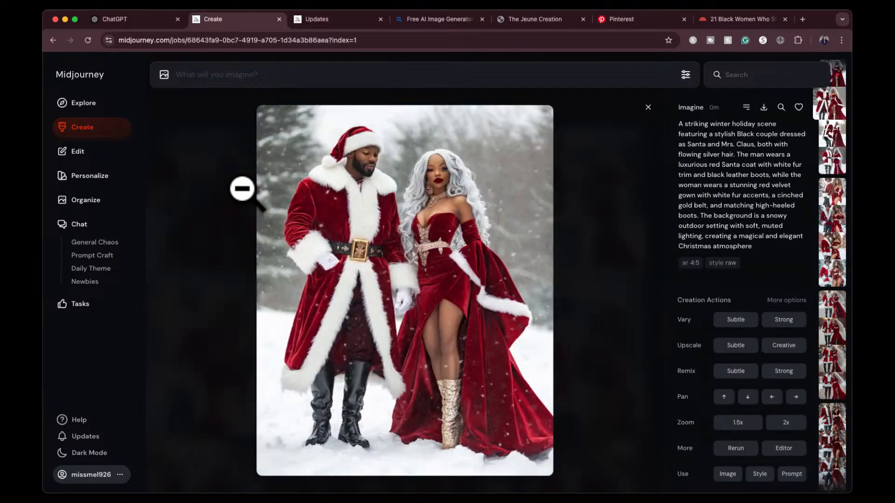
key("Right")
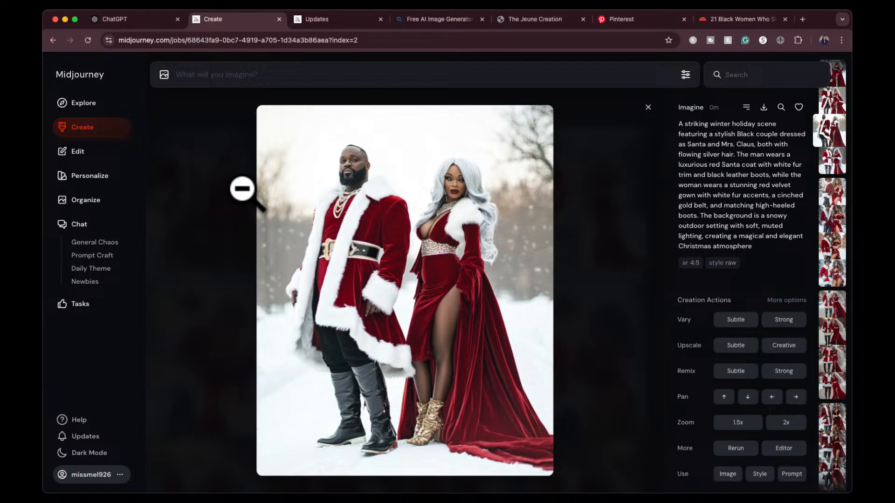
key("Right")
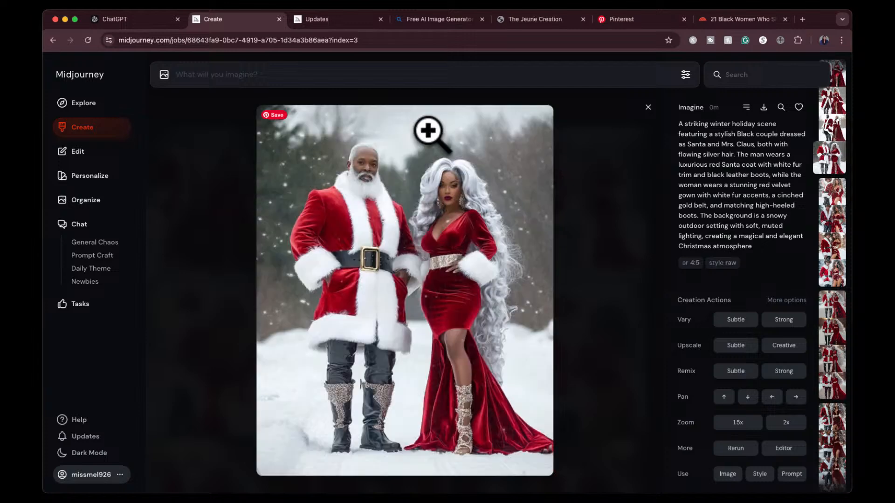
left_click(648, 107)
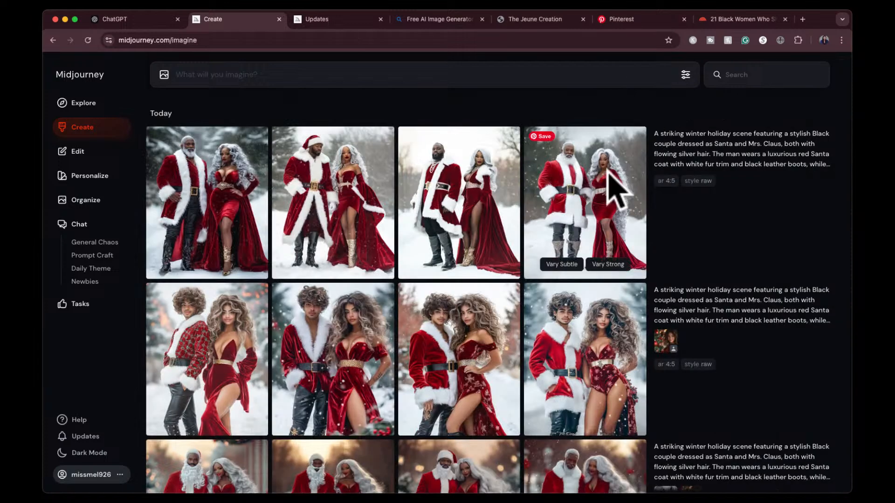
left_click(608, 191)
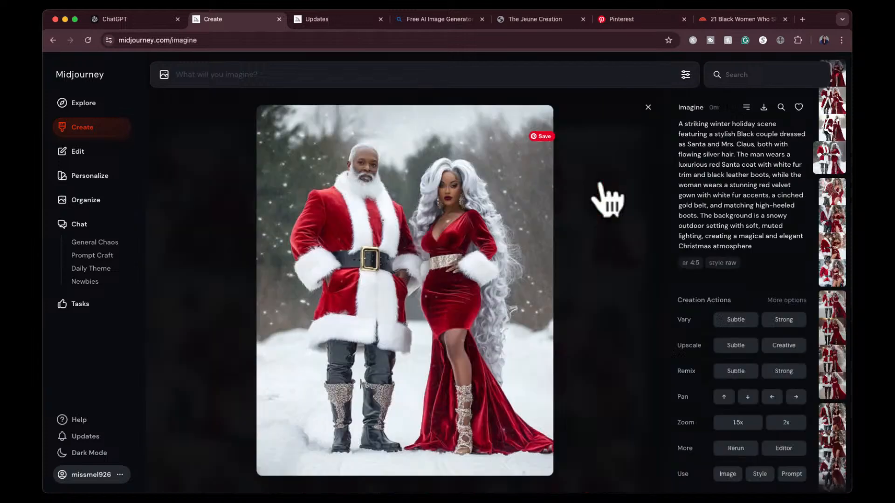
left_click(781, 108)
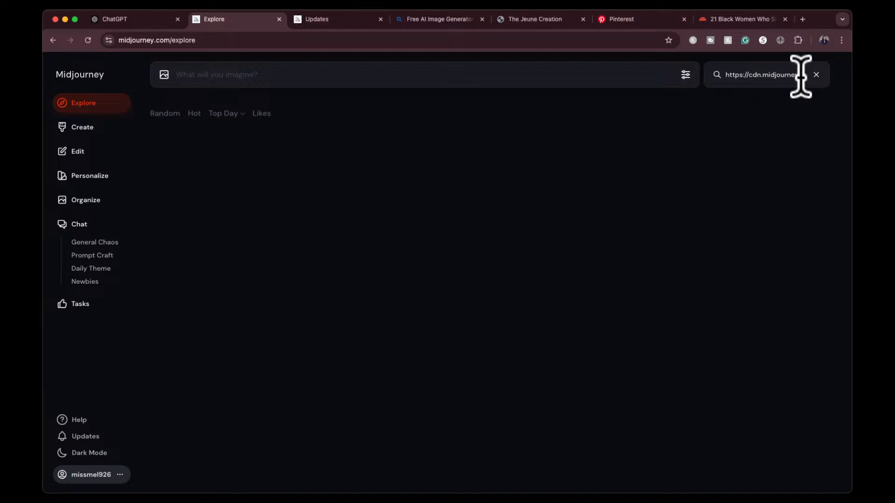
left_click(88, 39)
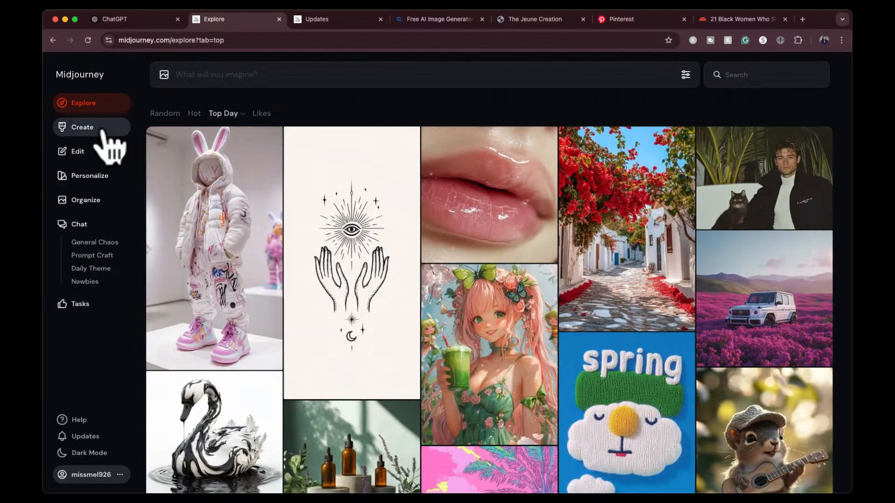
left_click(103, 136)
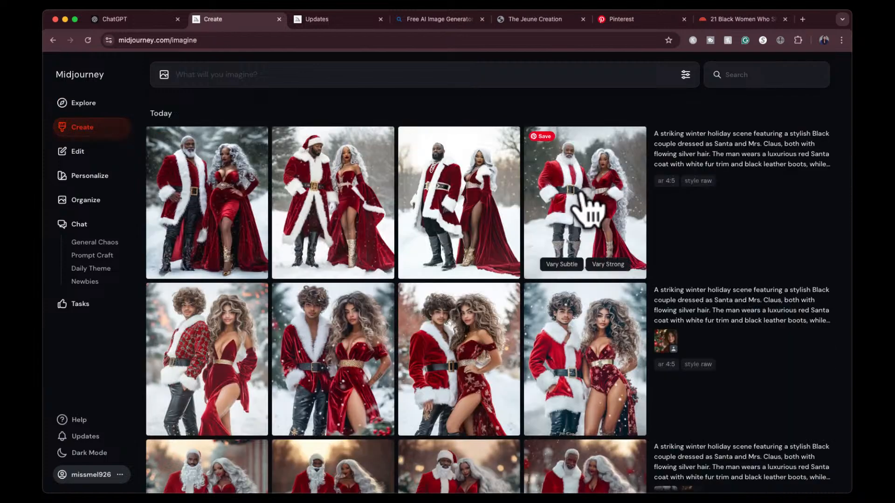
- Search the community images for pictures similar to the first image of the text-only set and browse the results
left_click(217, 203)
left_click(781, 107)
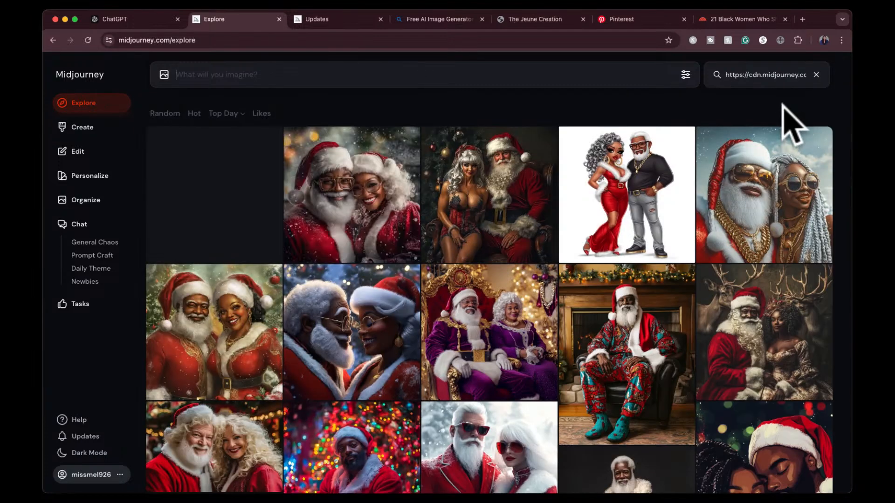
scroll(692, 320, "down", 2)
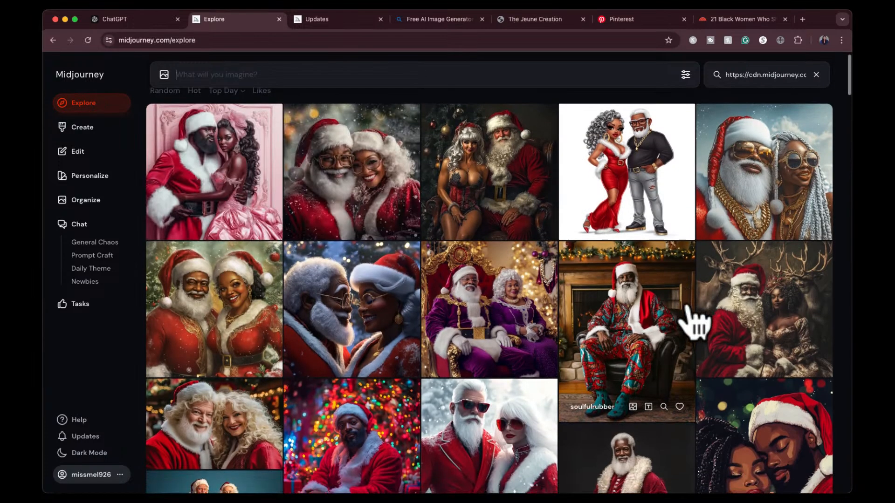
scroll(693, 321, "down", 5)
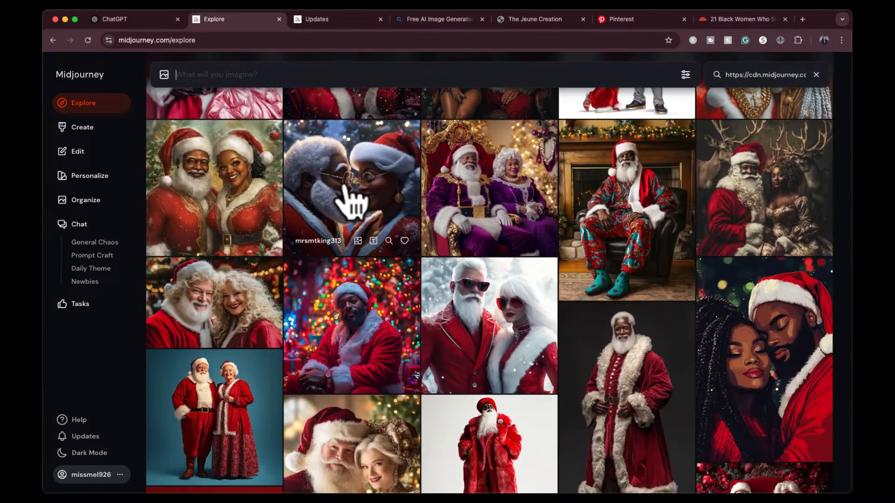
- Inspect the prompts of the face-to-face Santa couple and the couple walking in snow, and browse more similar images
left_click(388, 174)
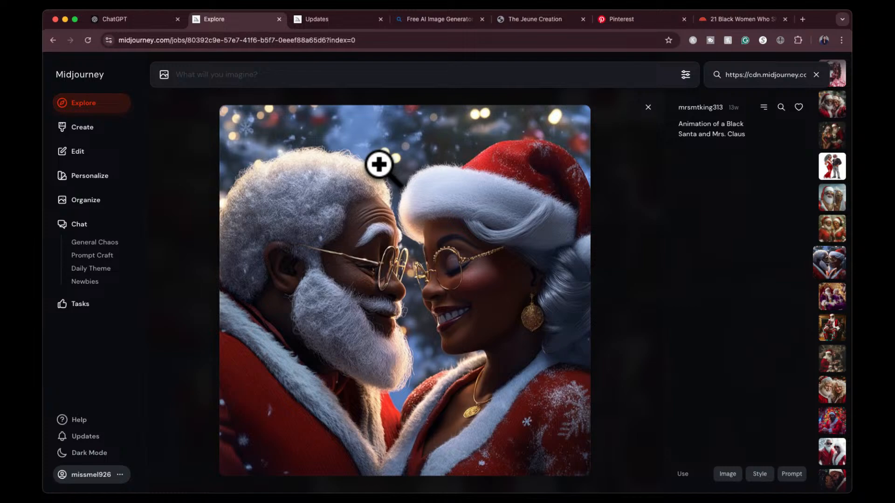
left_click(648, 107)
scroll(543, 305, "down", 15)
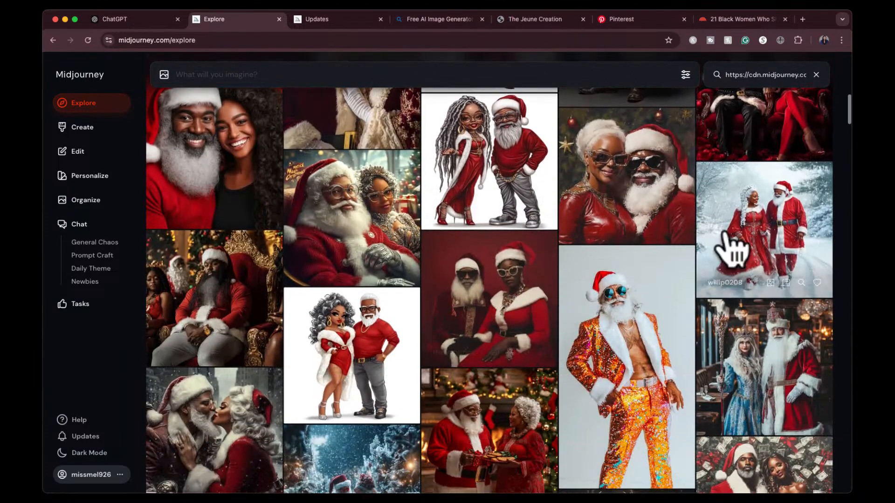
left_click(764, 229)
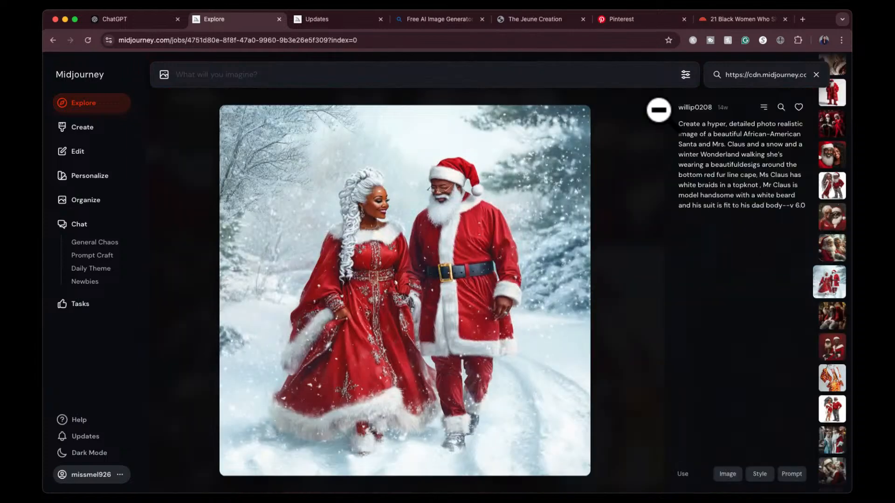
left_click(658, 110)
scroll(601, 317, "down", 4)
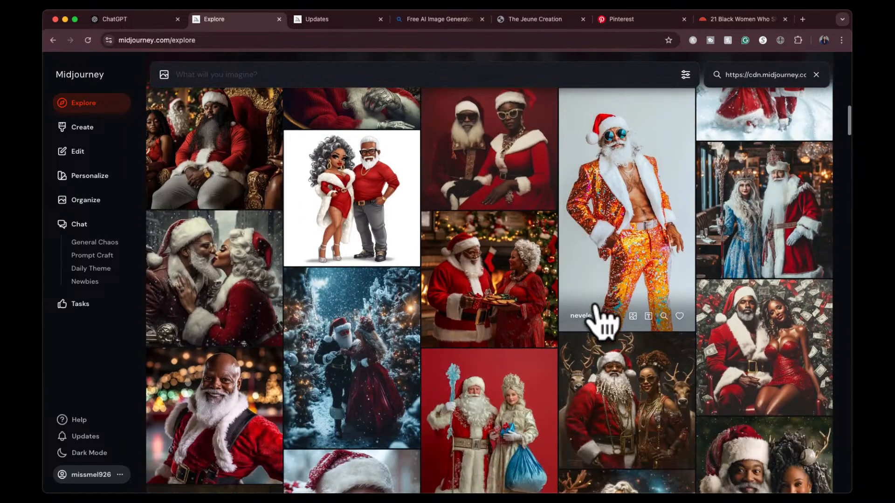
scroll(596, 308, "down", 2)
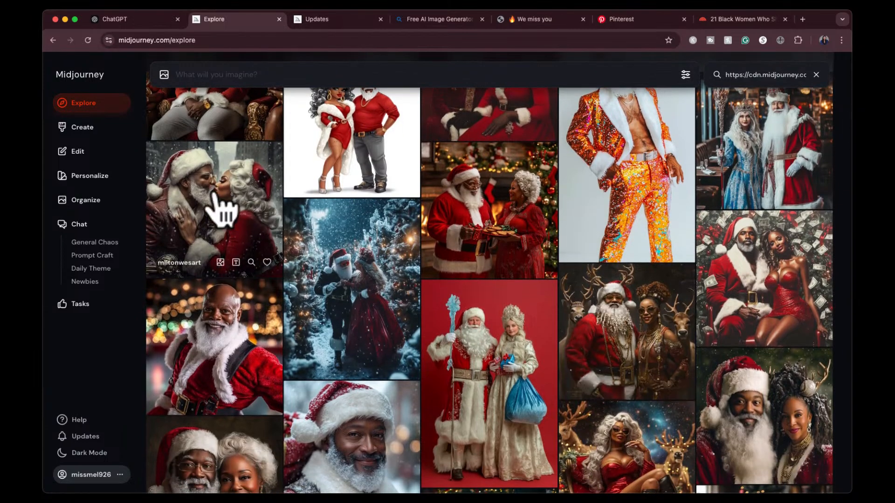
- Generate images from the prompt text of the community picture of Santa kissing Mrs. Claus, keeping its profile egcqpnl, and return to the gallery
left_click(218, 205)
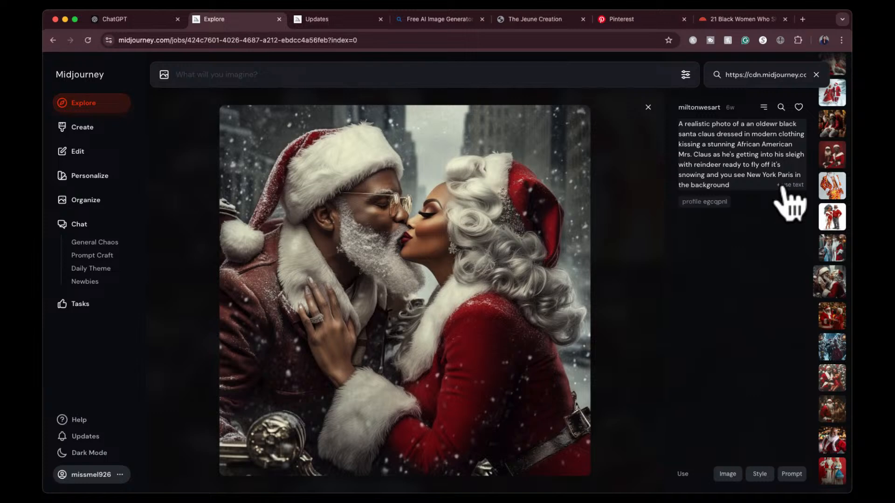
left_click(784, 187)
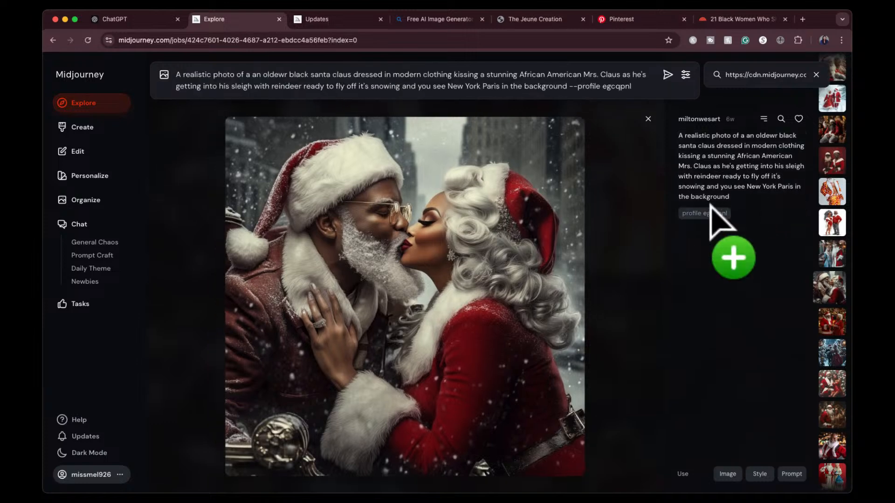
left_click(667, 76)
left_click(647, 107)
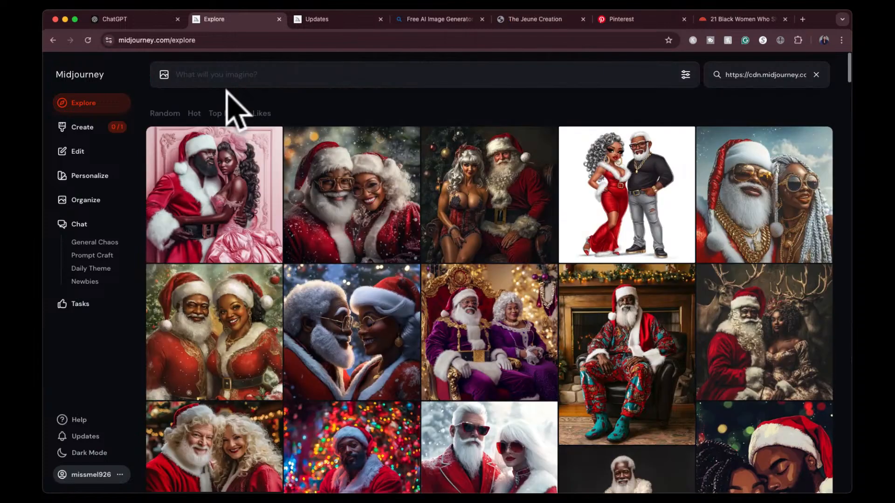
left_click(105, 127)
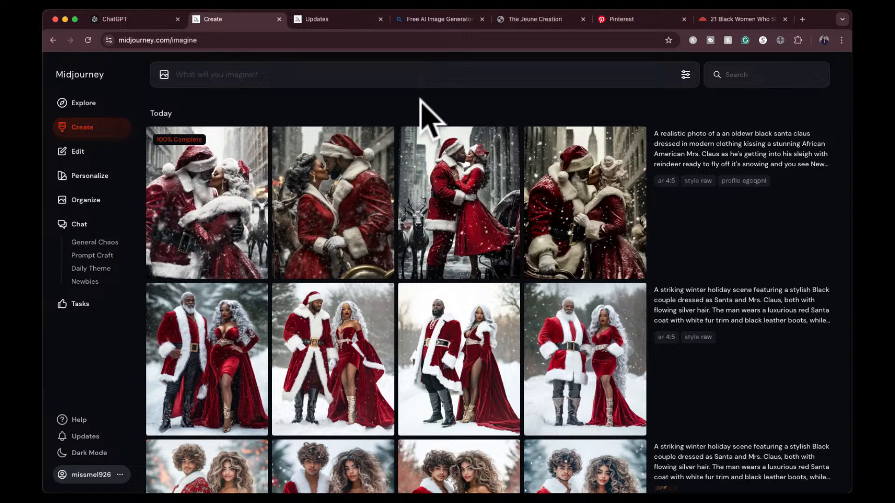
- Examine each image of the new kissing Santa couple set, comparing faces and setting, and return to the gallery
left_click(223, 195)
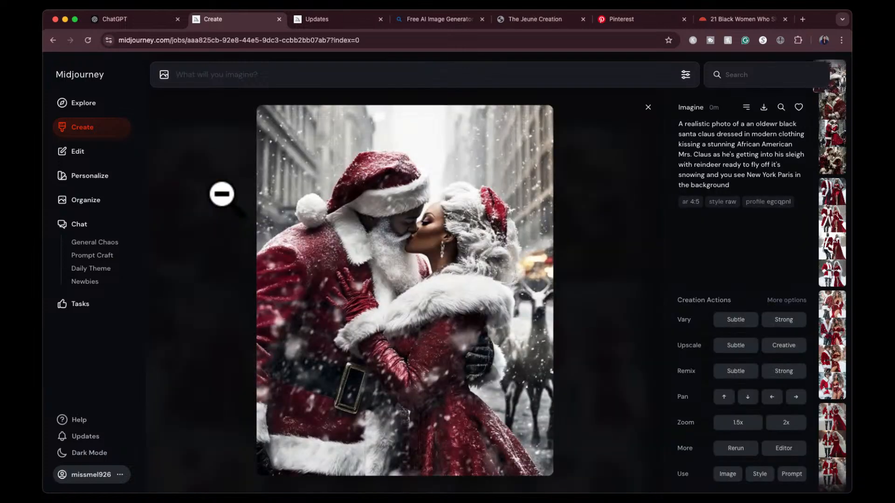
key("Right")
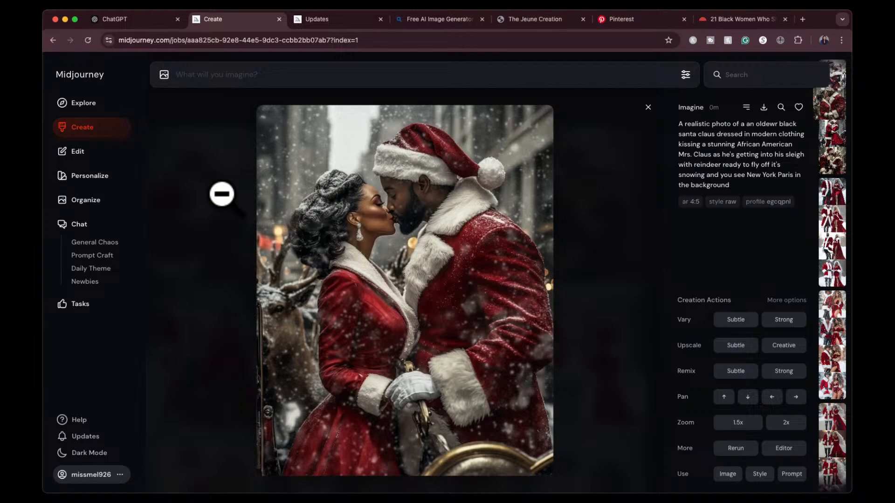
key("Right")
key("Right")
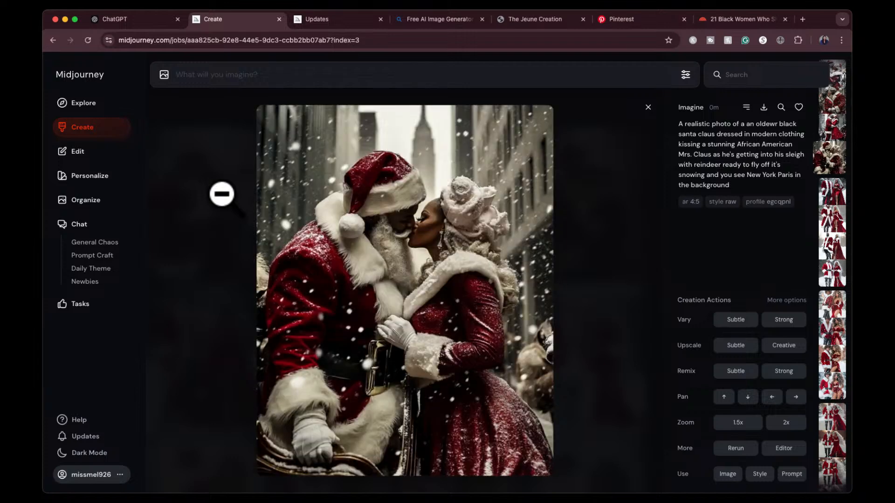
key("Left")
key("Left")
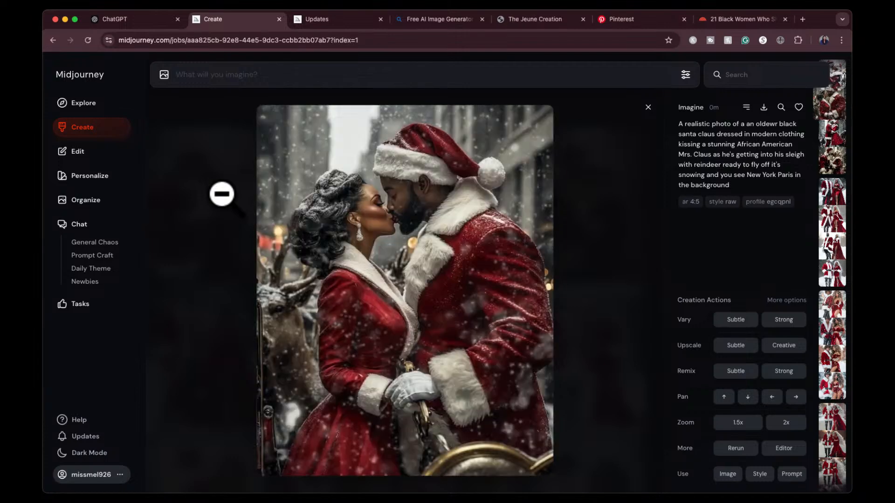
left_click(647, 108)
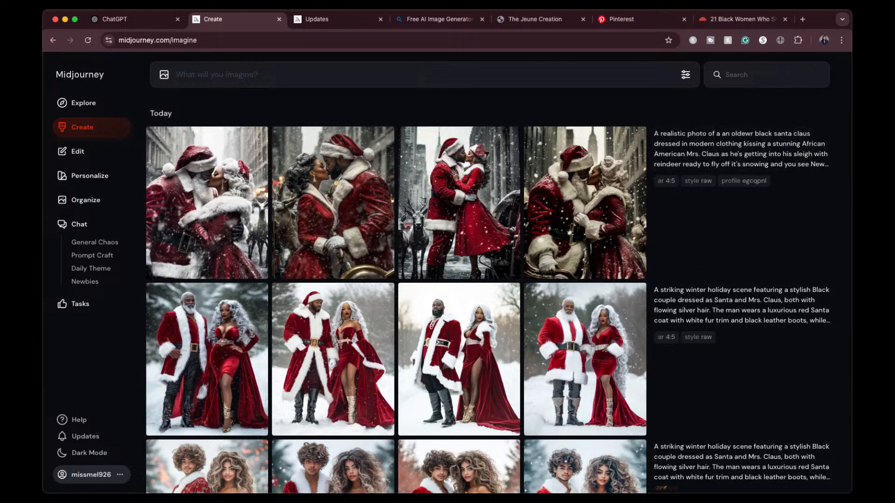
- Reuse the kissing Santa couple prompt text without its profile and generate it with DALL·E in ChatGPT
left_click(801, 164)
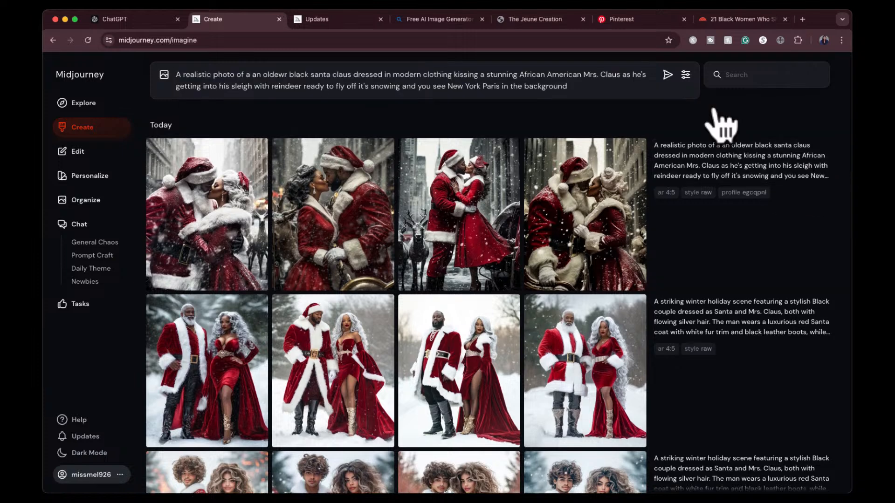
triple_click(545, 81)
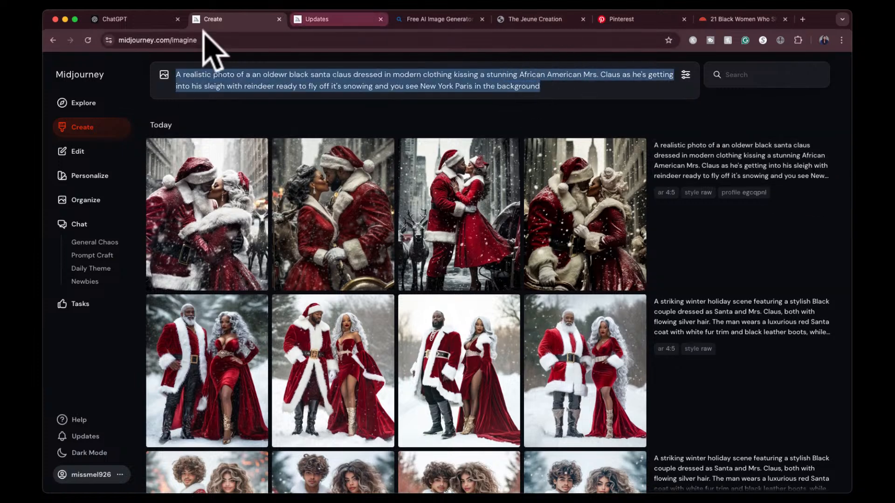
left_click(149, 20)
left_click(61, 107)
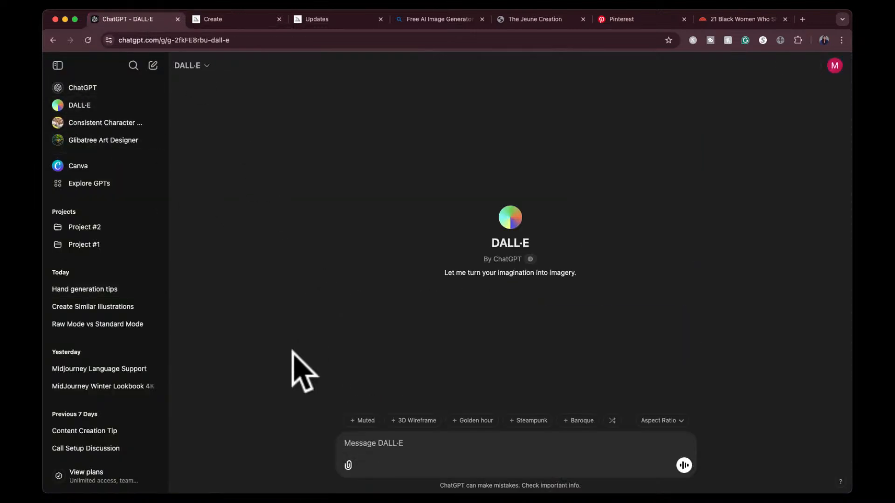
type("A realistic photo of a an oldewr black santa claus dressed in modern clothing kissing a stunning African American Mrs. Claus as he's getting into his sleigh with reindeer ready to fly as it's snowing and you see New York Paris in the background")
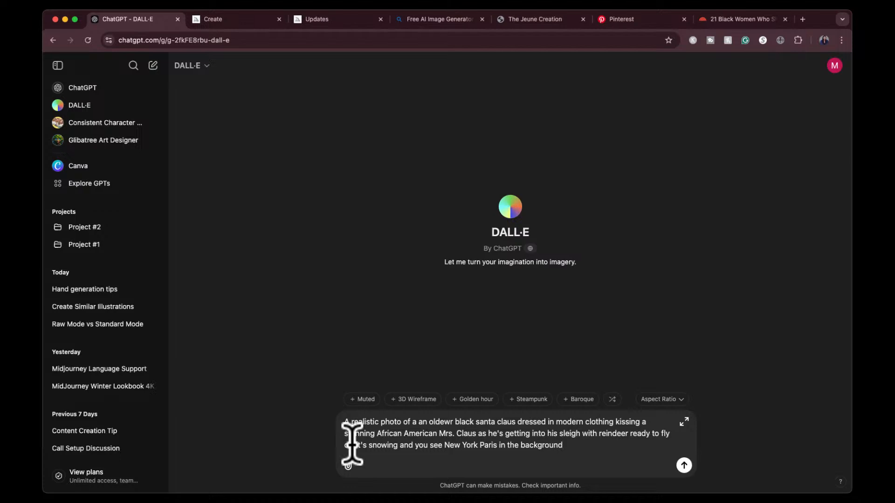
key("Return")
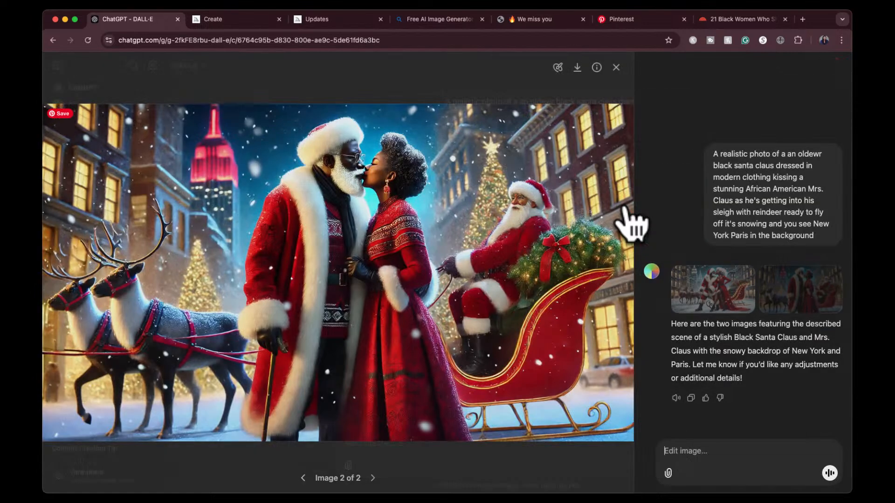
- Compare the two DALL·E images, copy the first one's expanded prompt and replace the prompt text in Midjourney with it
left_click(633, 219)
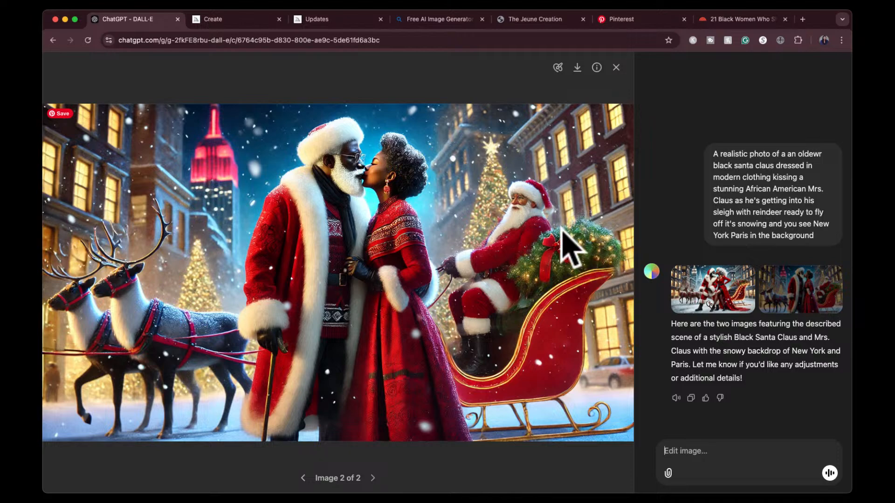
key("Left")
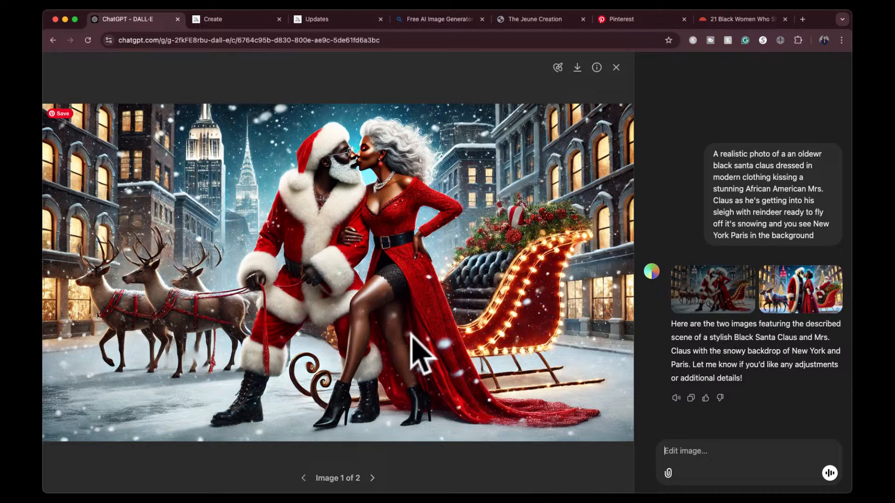
left_click(595, 71)
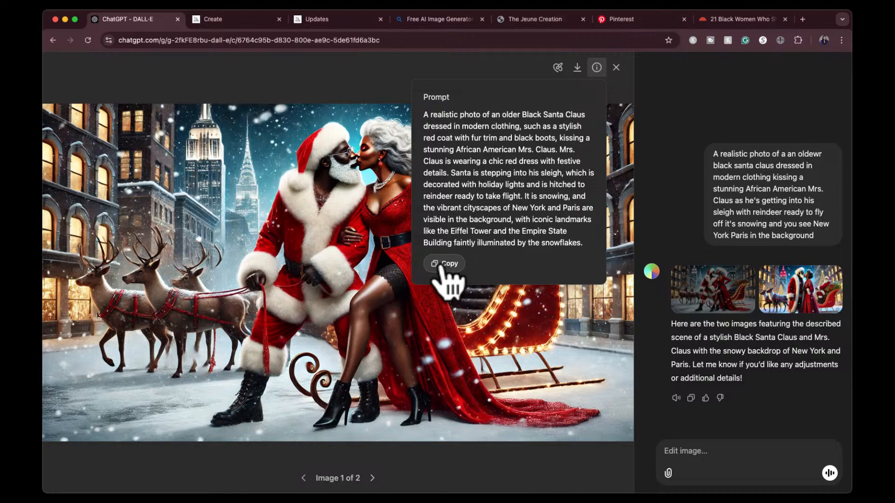
left_click(233, 21)
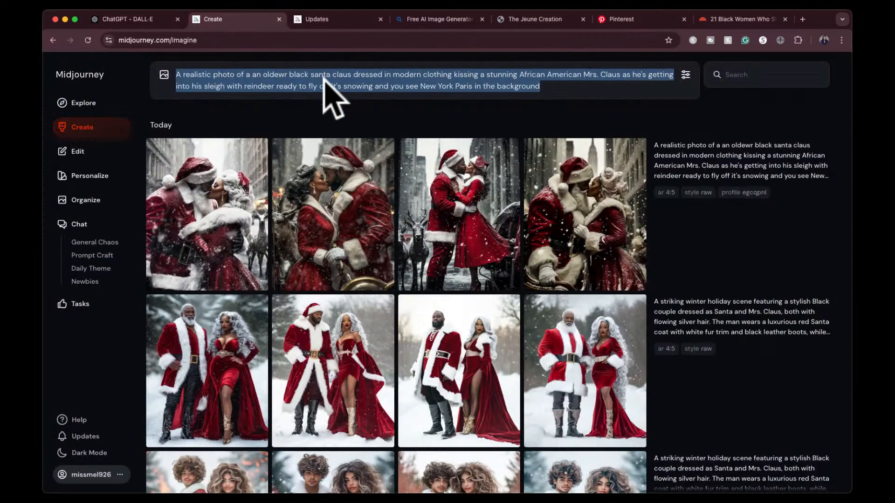
key("super+v")
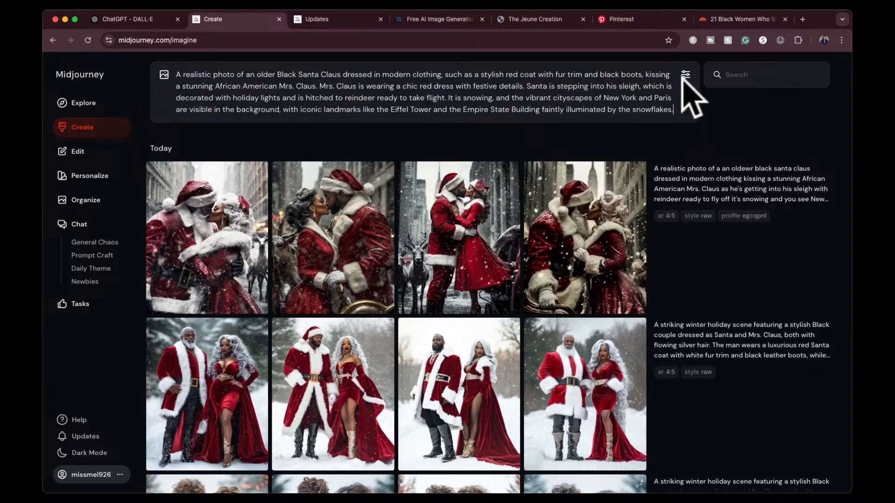
- Set the image size to landscape 4:3 and generate images from the expanded kissing Santa couple prompt
left_click(685, 74)
left_click(379, 191)
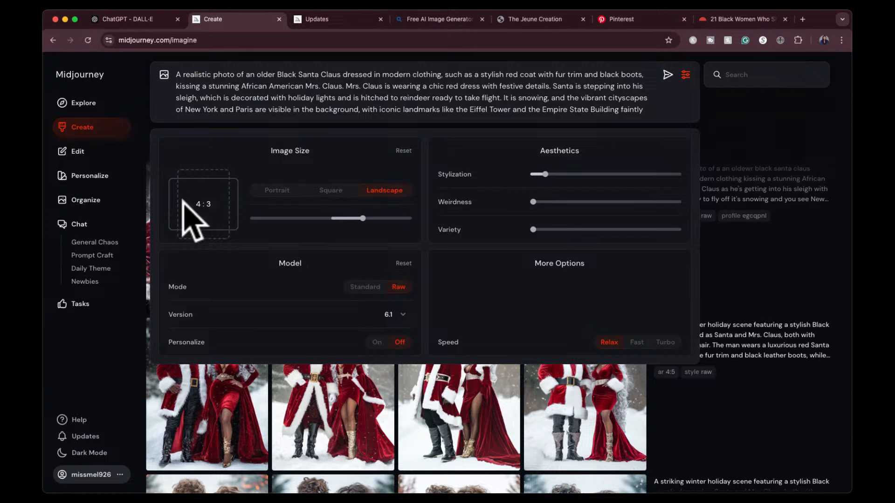
left_click(667, 75)
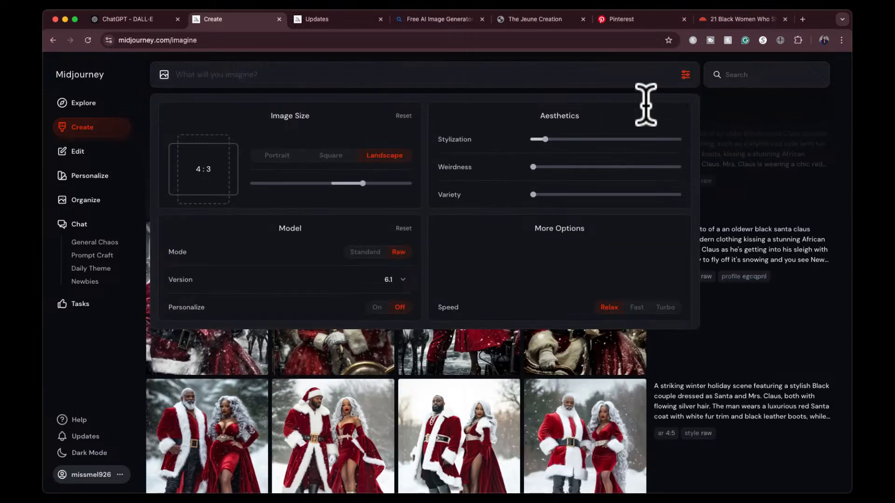
left_click(685, 74)
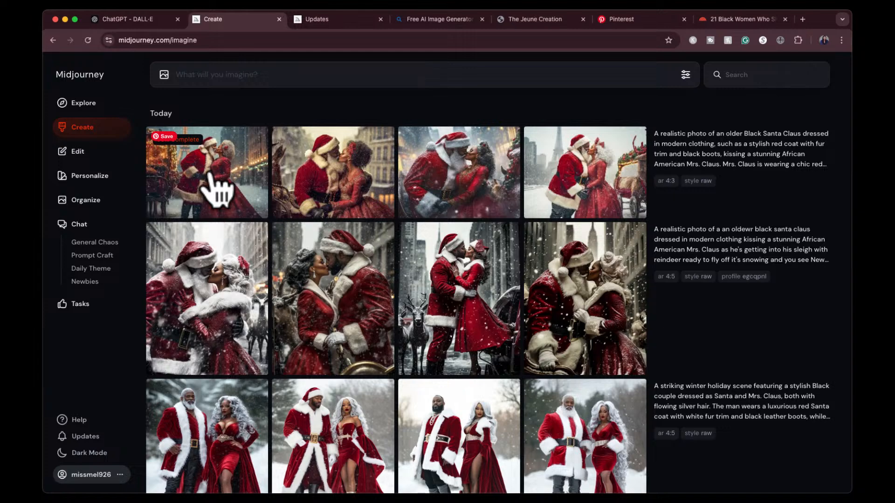
- Examine each image of the new landscape set, comparing the couple, sleigh and city backgrounds, and return to the gallery
left_click(209, 173)
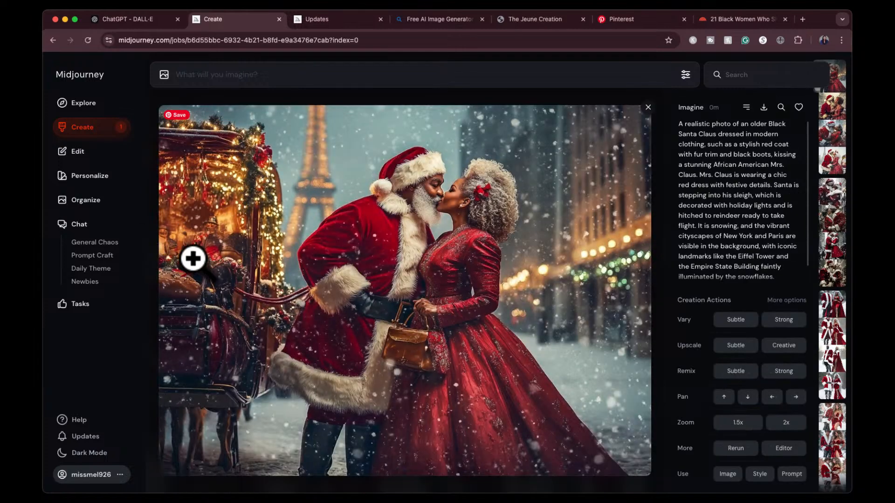
key("Right")
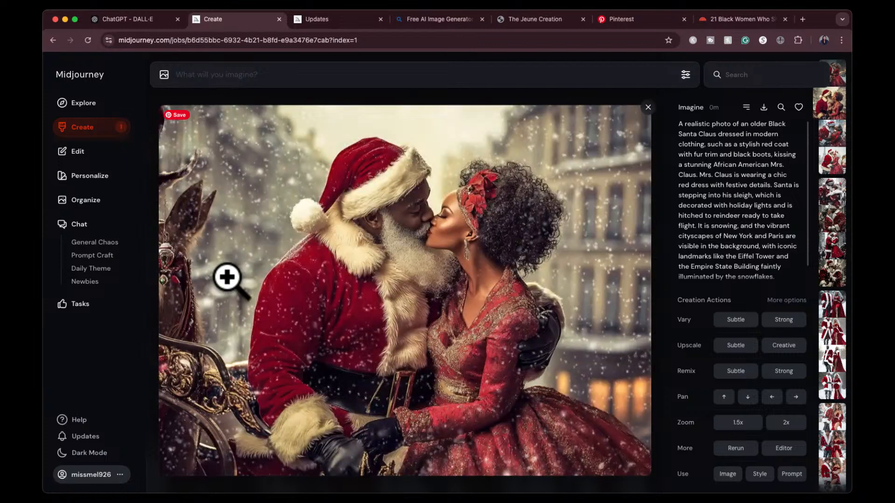
key("Right")
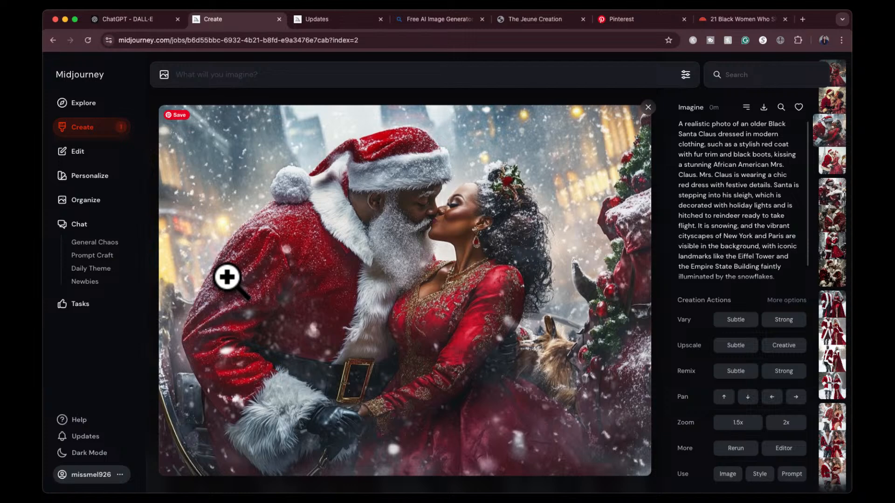
key("Right")
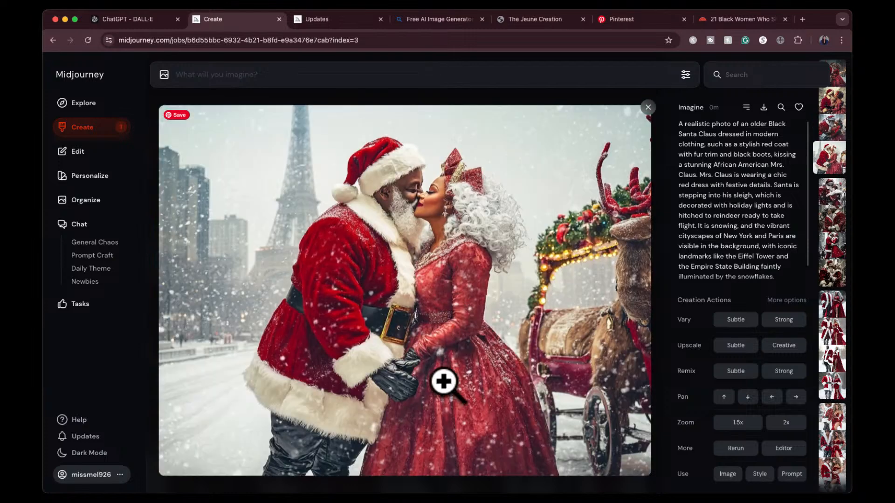
key("Left")
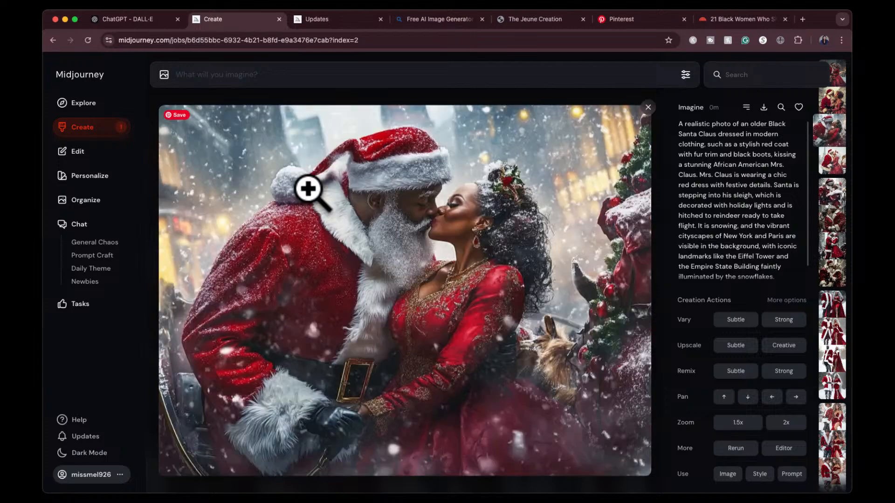
key("Left")
key("Left")
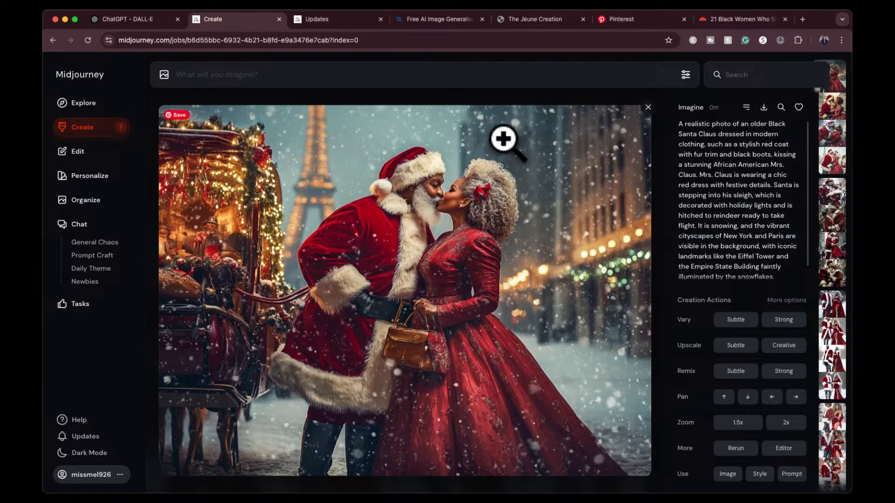
left_click(647, 108)
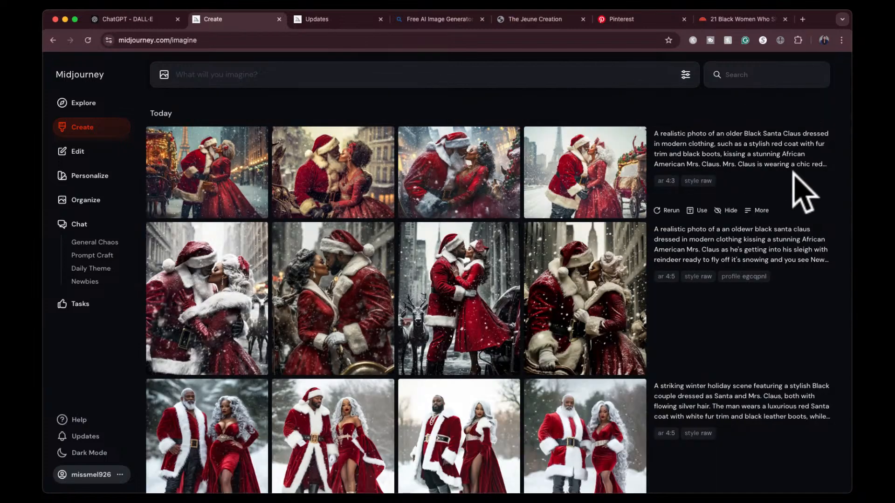
- Reuse the expanded prompt with Standard mode and stylization 700, and generate another landscape set
left_click(815, 168)
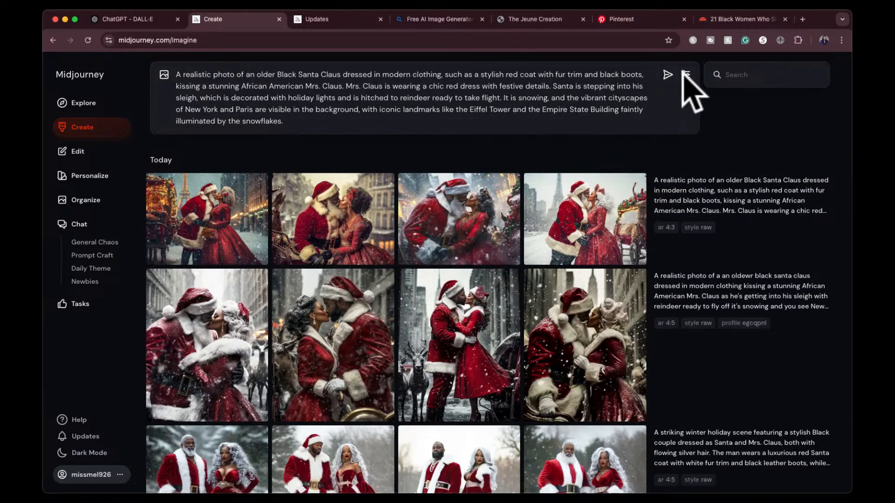
left_click(685, 75)
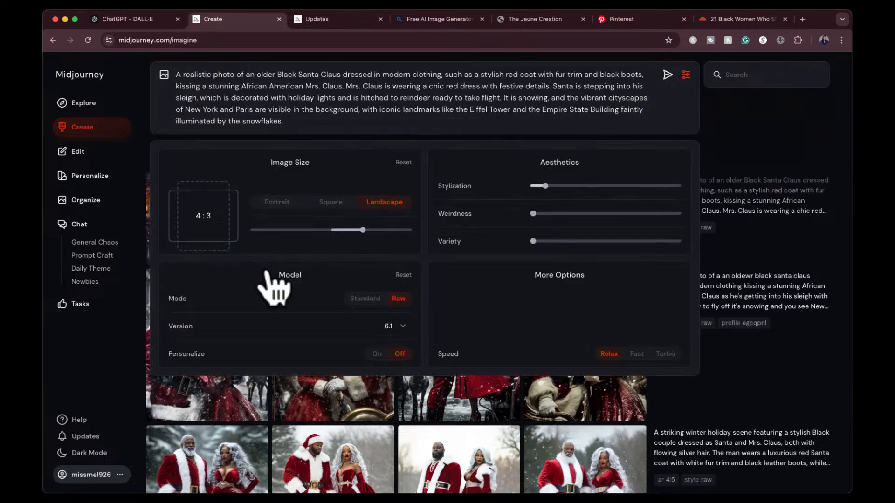
left_click(360, 300)
left_click(559, 186)
left_click(623, 185)
left_click(639, 185)
left_click(633, 186)
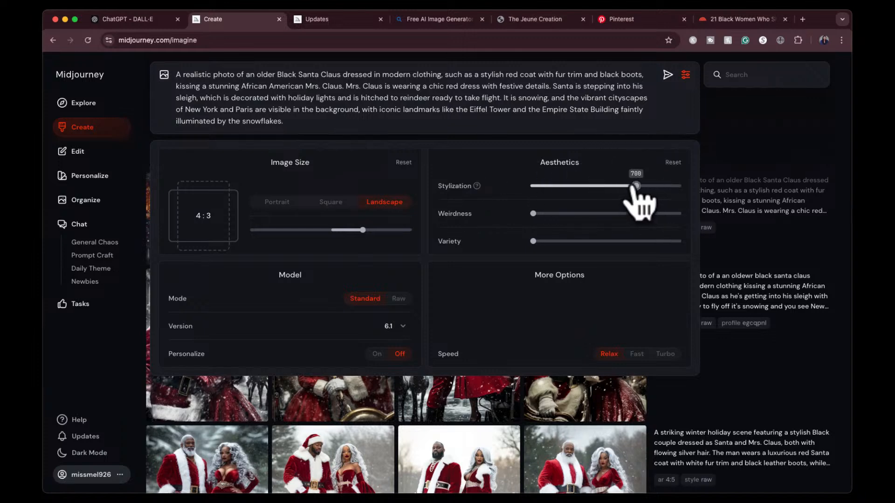
left_click(613, 101)
key("Return")
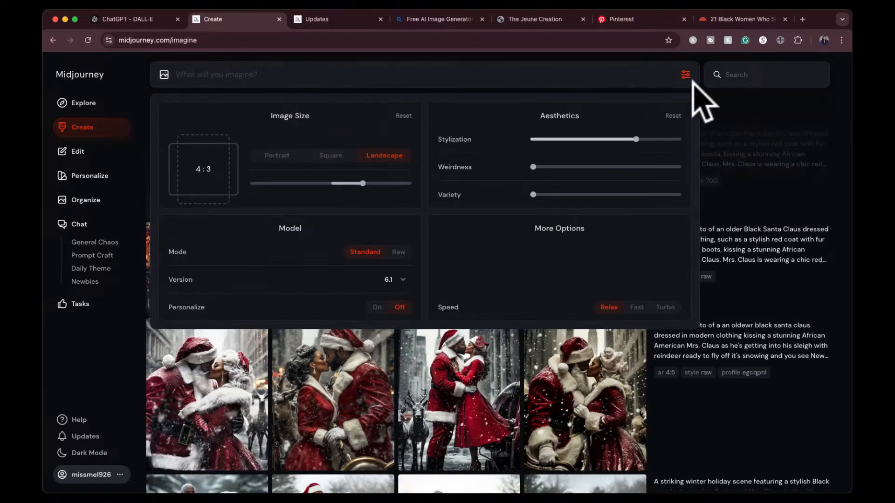
left_click(685, 75)
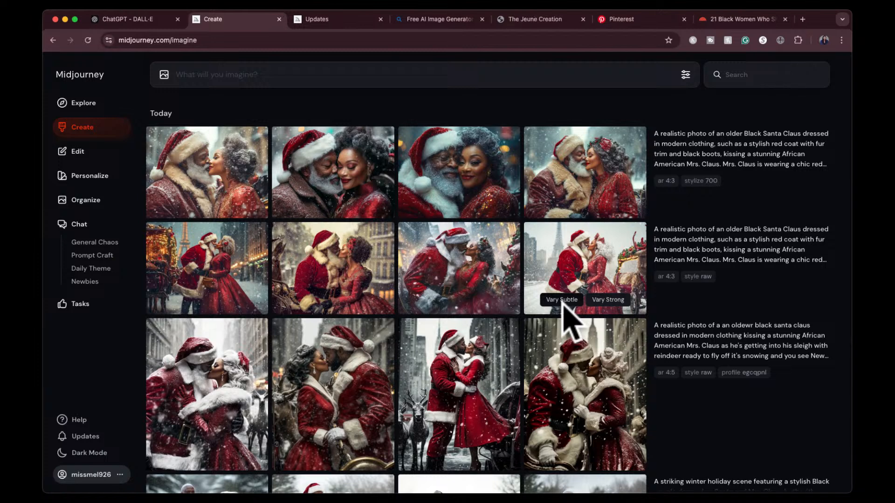
- Compare the faces and close-up framing across the stylize 700 images and return to the gallery
left_click(207, 196)
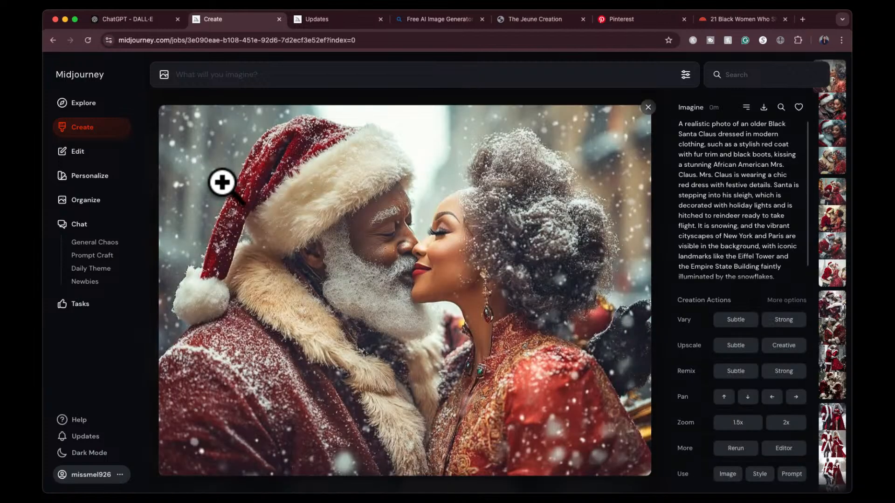
key("Right")
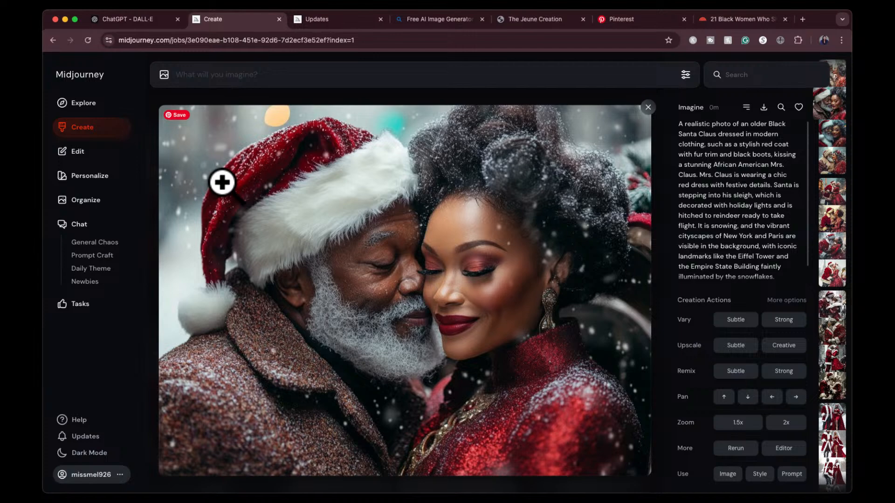
key("Right")
key("Left")
key("Right")
key("Right")
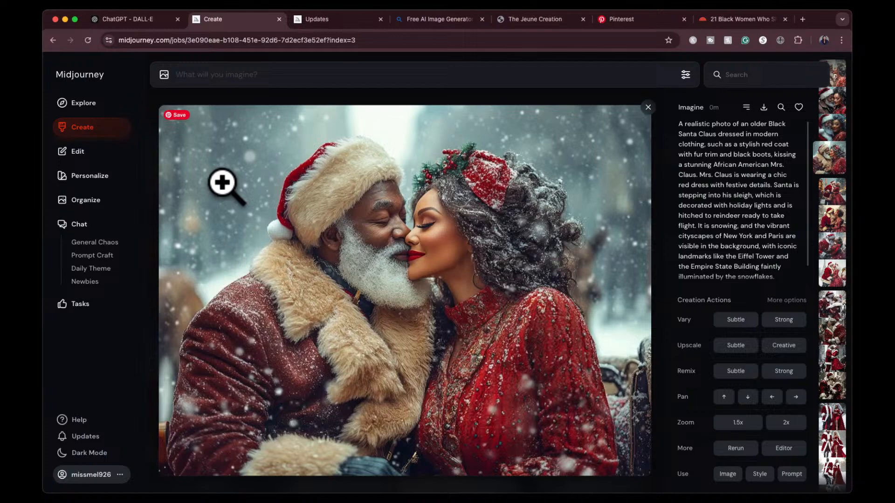
key("Left")
key("Left")
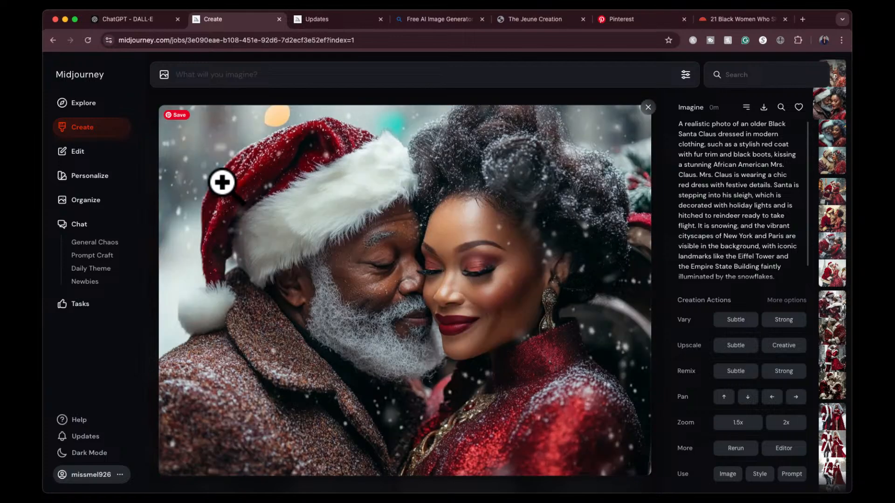
key("Right")
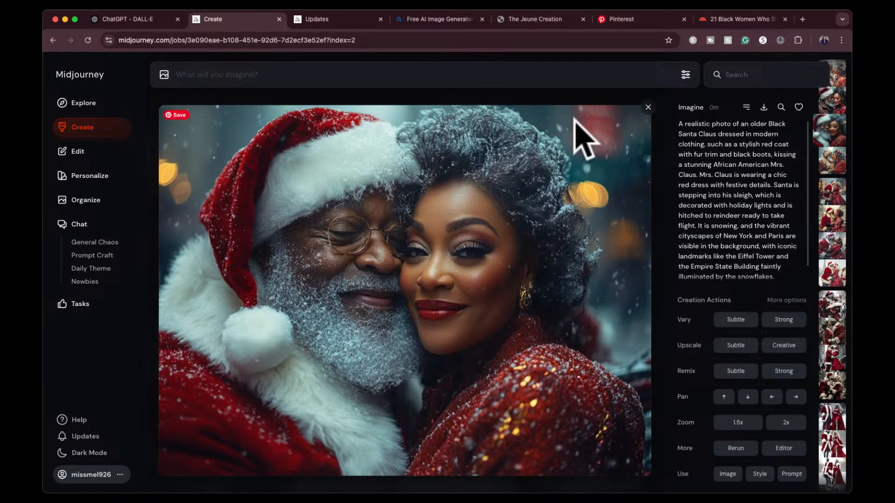
left_click(639, 101)
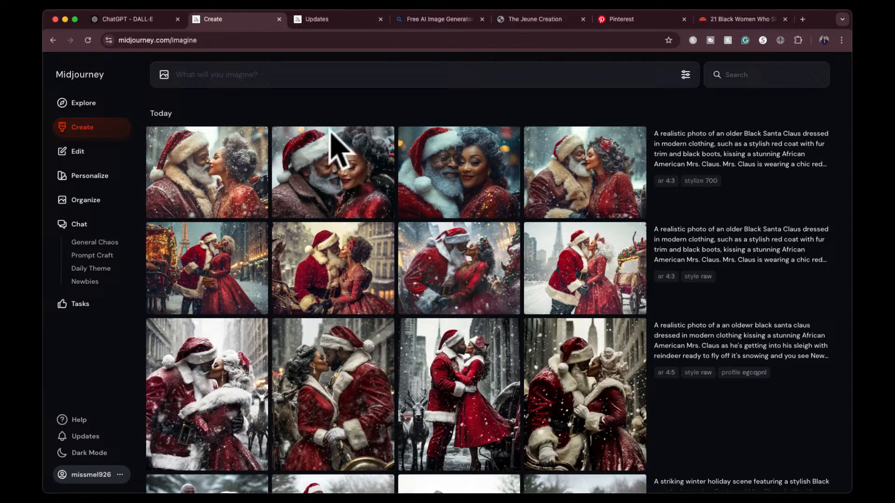
- Revisit the DALL·E image and its expanded prompt in ChatGPT, close the image view and return to Midjourney
left_click(133, 19)
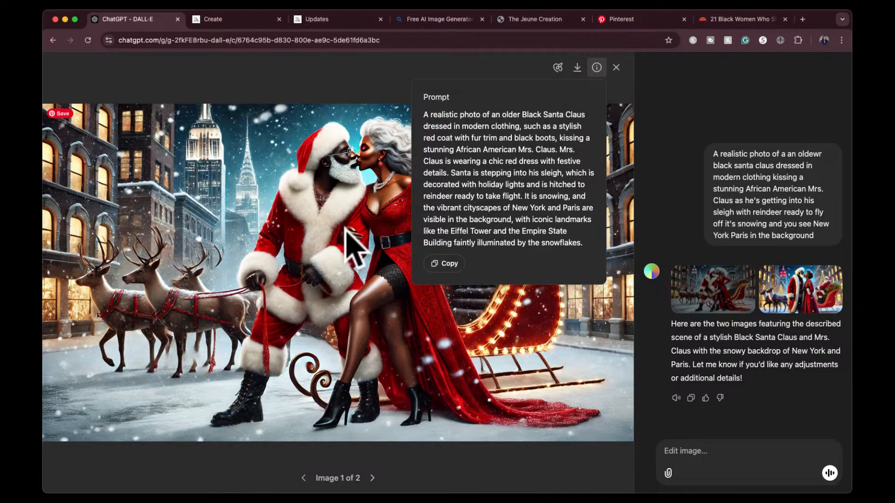
left_click(616, 67)
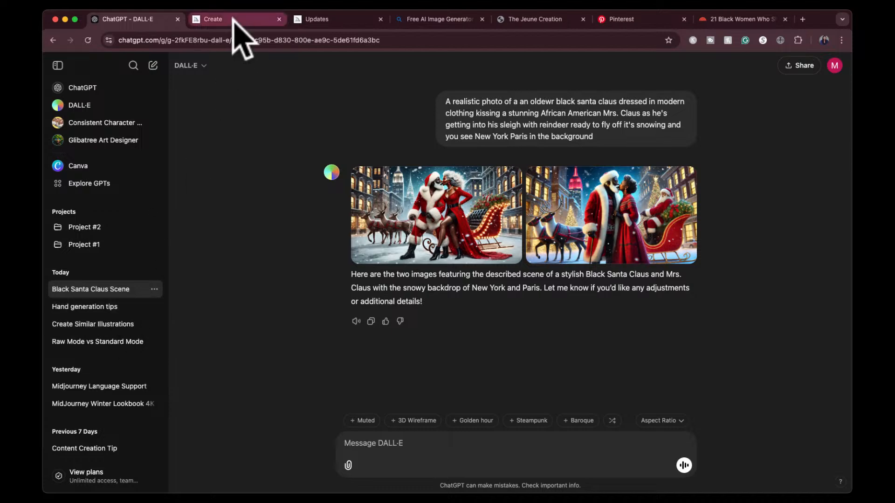
left_click(252, 19)
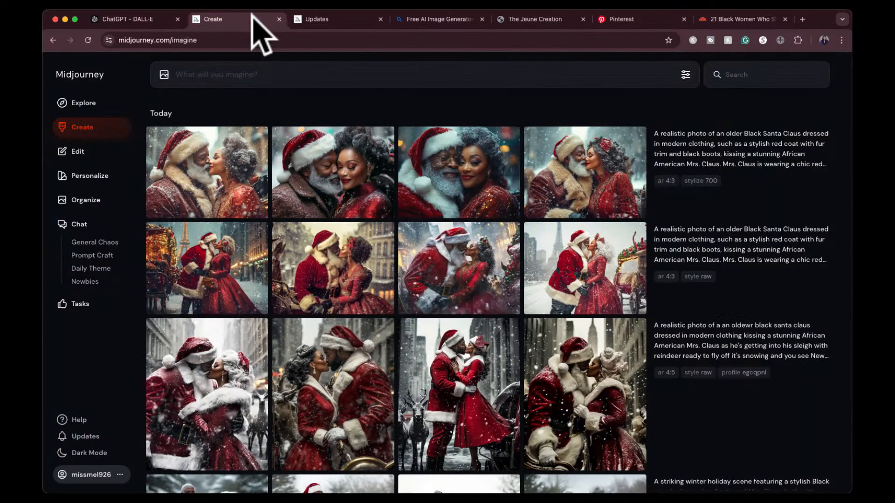
- Apply a subtle upscale to the second image of the stylize 700 set and return to the gallery
left_click(354, 193)
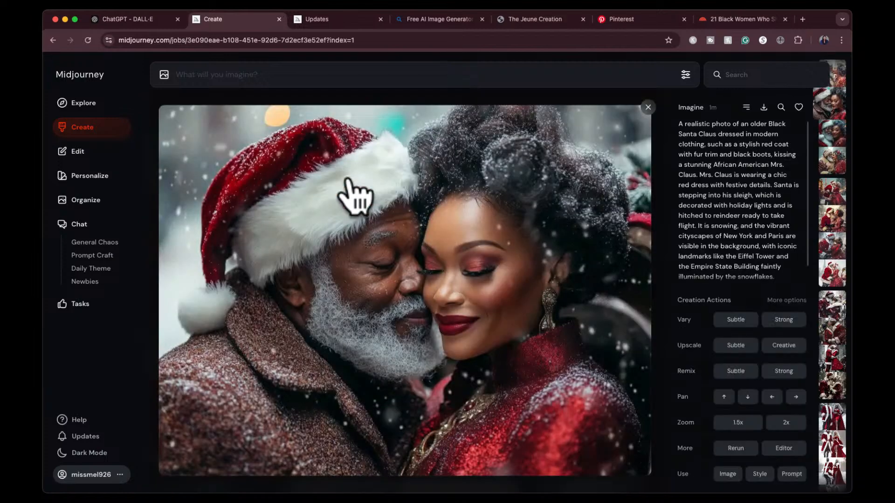
left_click(735, 346)
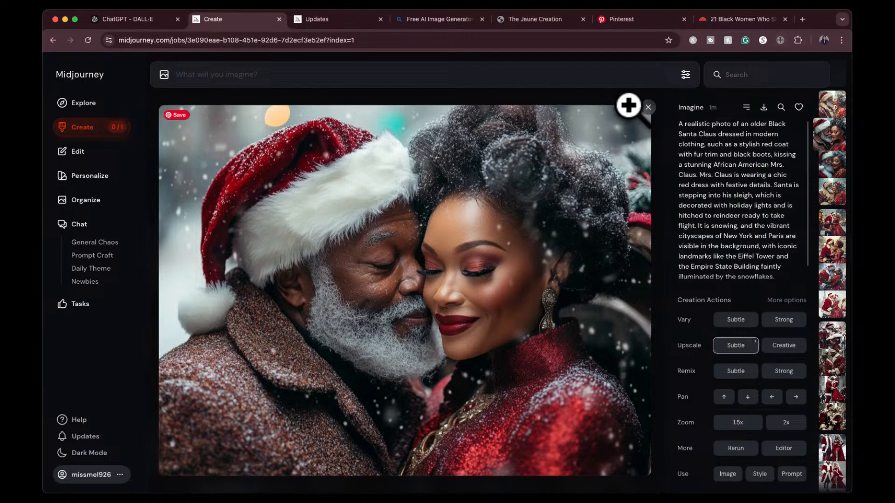
left_click(647, 107)
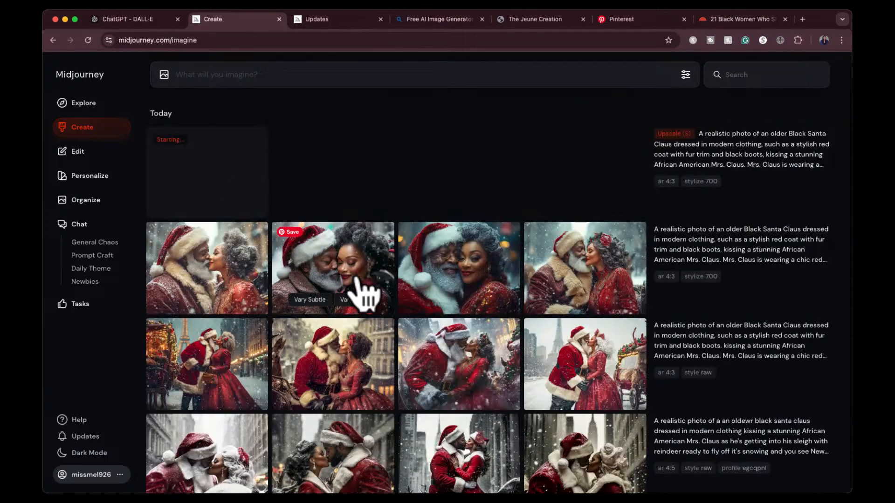
- Search for community images similar to the second stylize 700 picture and browse the Santa results
left_click(330, 275)
left_click(781, 107)
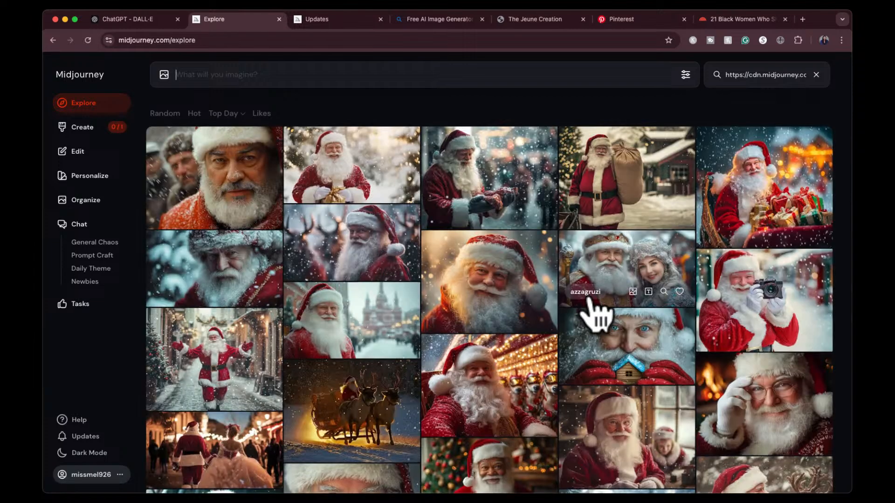
scroll(596, 317, "down", 5)
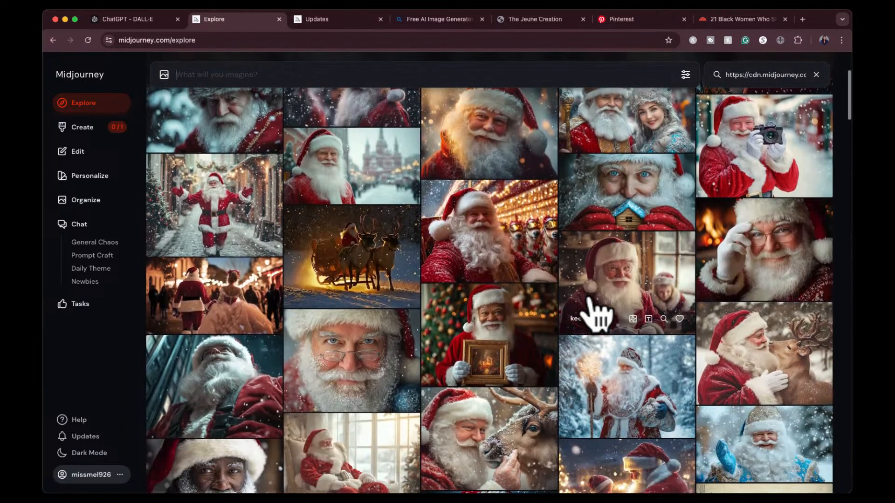
scroll(596, 317, "down", 10)
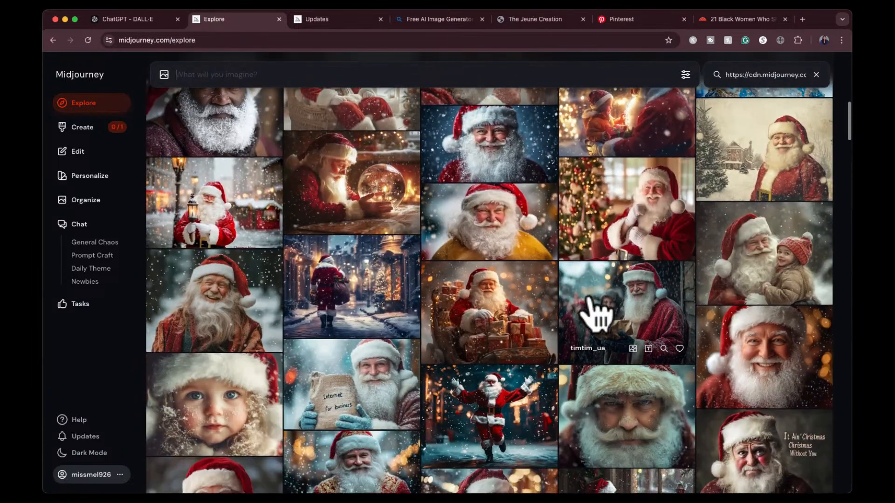
scroll(596, 317, "down", 2)
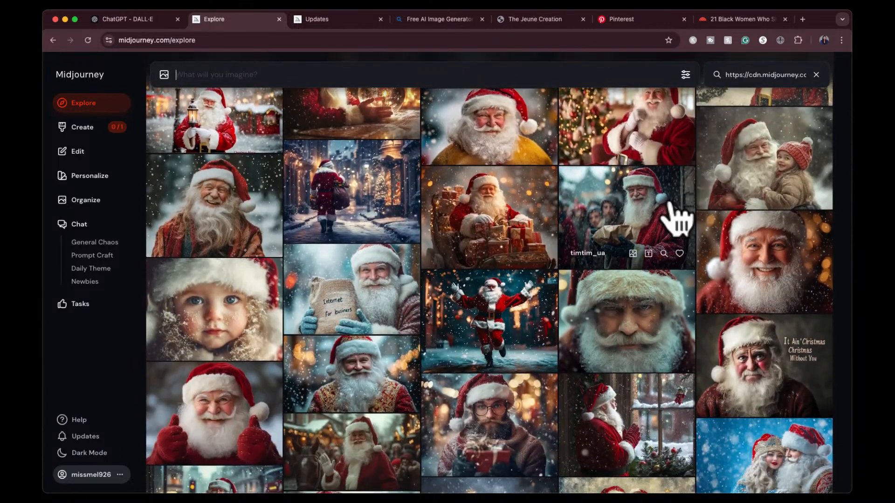
scroll(605, 326, "down", 4)
- Open the picture of the bearded man in glasses holding a gift, reuse its French prompt text and copy it
left_click(513, 291)
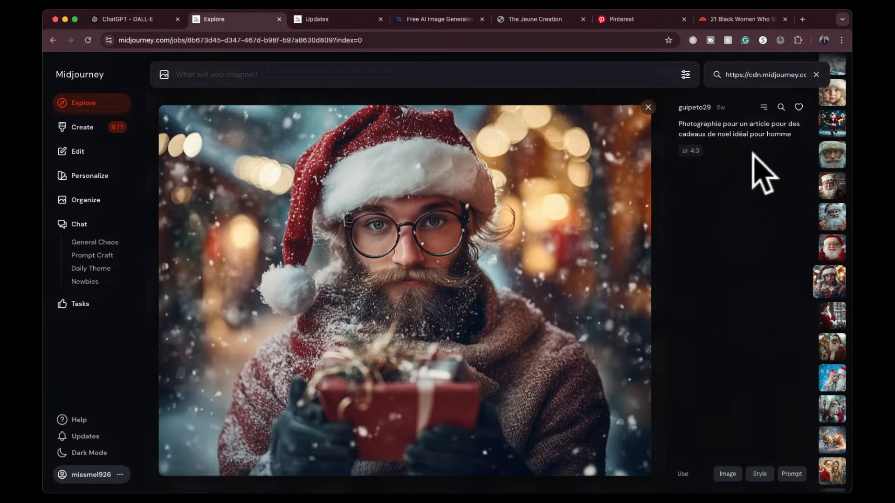
mouse_move(738, 139)
left_click(775, 135)
triple_click(400, 72)
key("super+c")
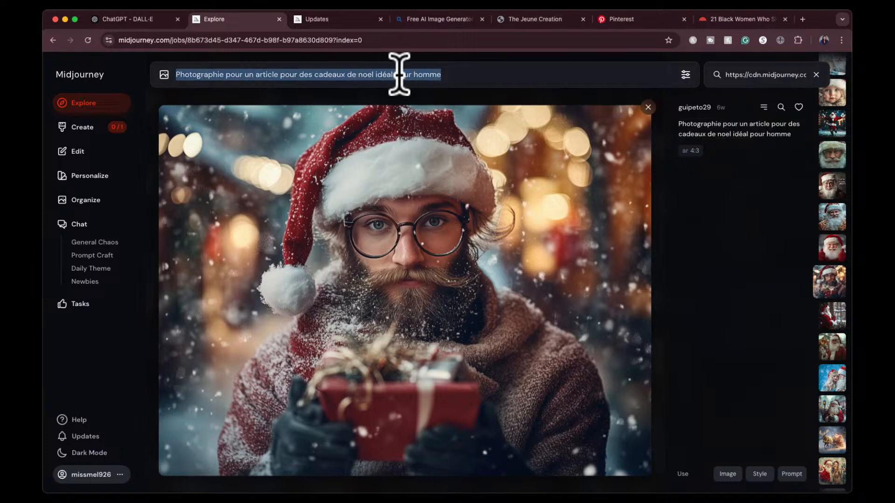
- Switch to ChatGPT, open the "Hand generation tips" chat and ask it to translate the copied French prompt
left_click(114, 19)
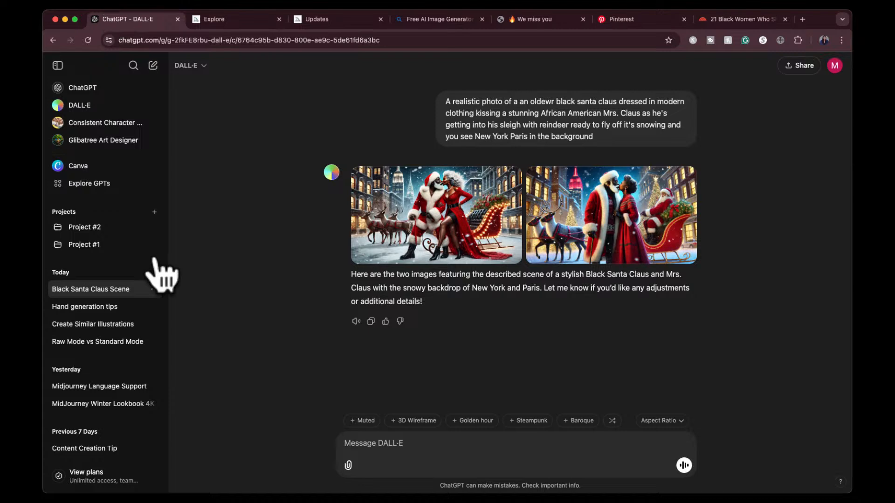
left_click(109, 311)
left_click(385, 440)
type("translate")
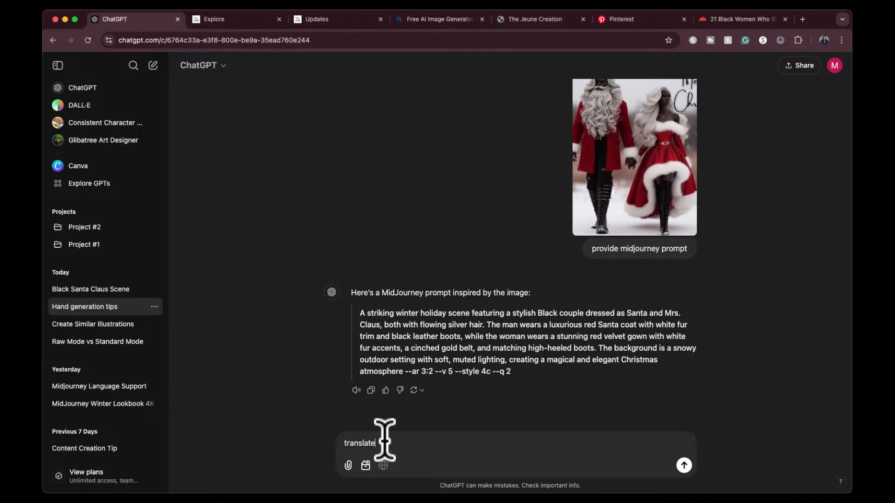
type(":")
key("super+v")
key("Return")
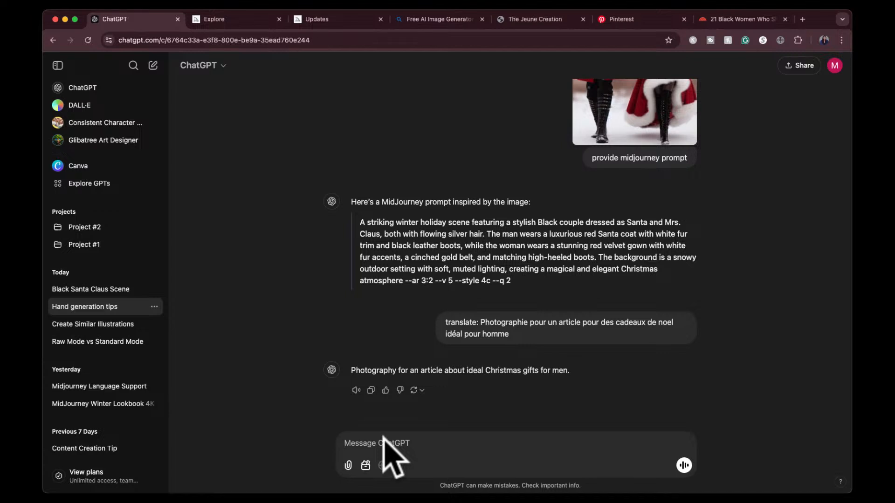
- Ask ChatGPT "how do i pronounce" for the French sentence, read the phonetic breakdown and return to Midjourney
type("how do i pronounce")
key("Return")
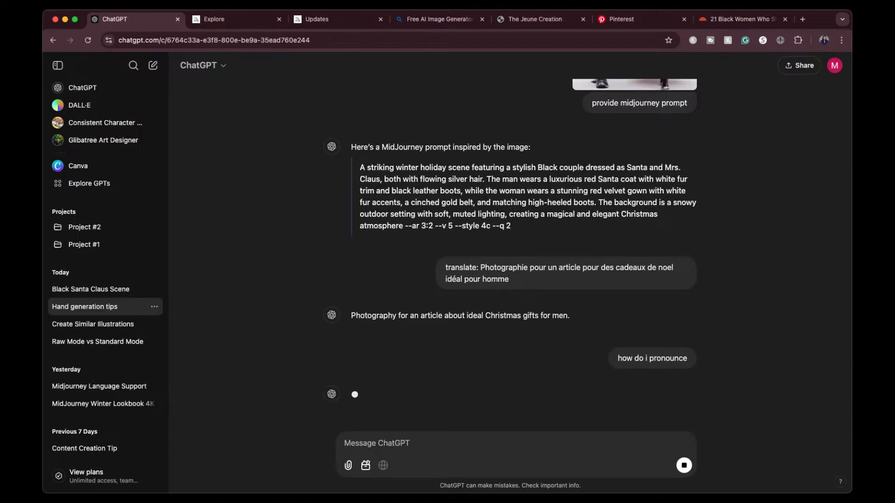
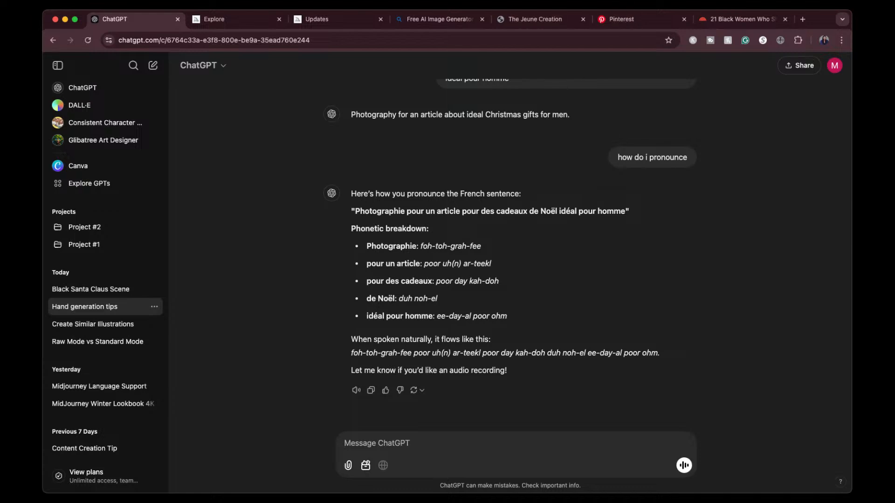
left_click(247, 20)
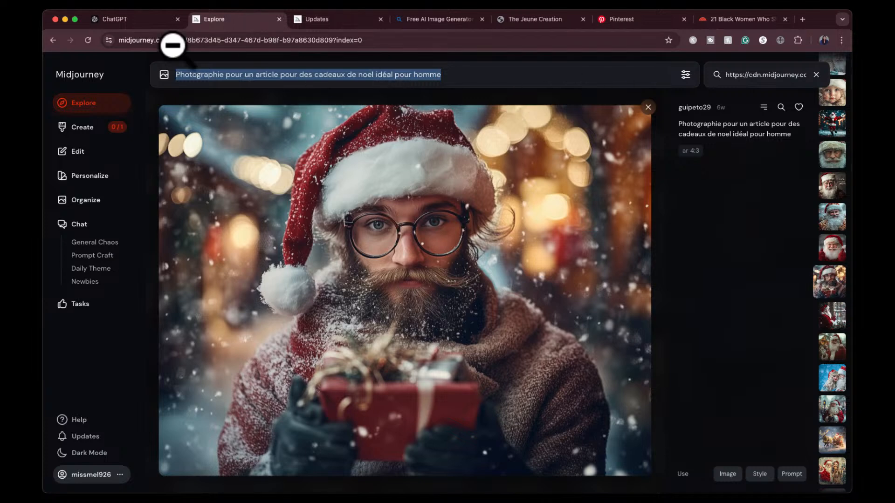
- Copy the English translation from ChatGPT and replace the French prompt in Midjourney with "Photography for an article about ideal Christmas gifts for men."
left_click(128, 17)
scroll(386, 231, "up", 3)
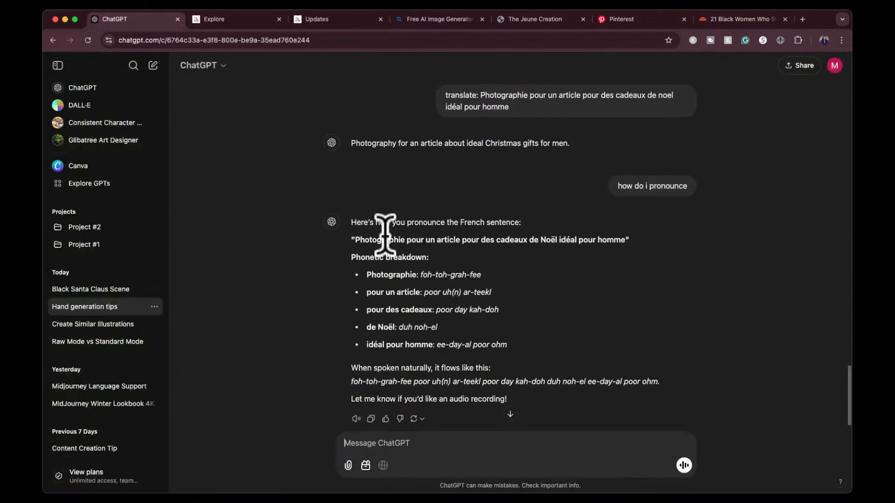
scroll(385, 236, "up", 3)
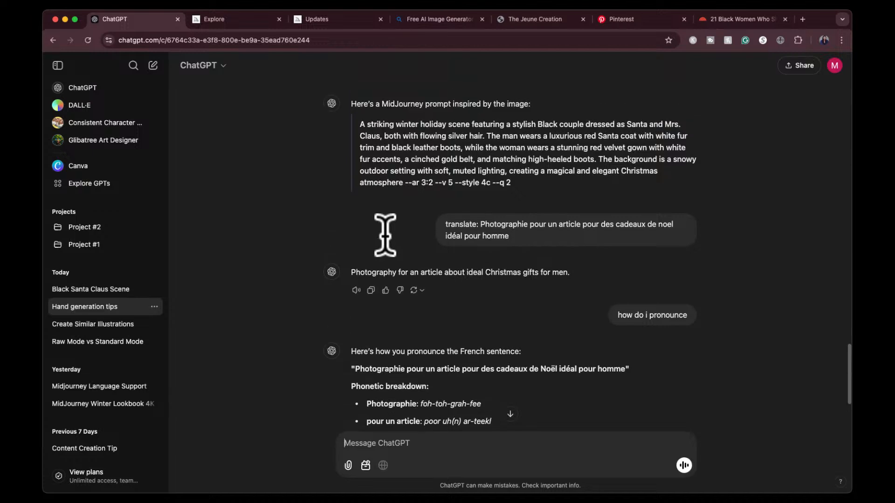
scroll(385, 235, "down", 2)
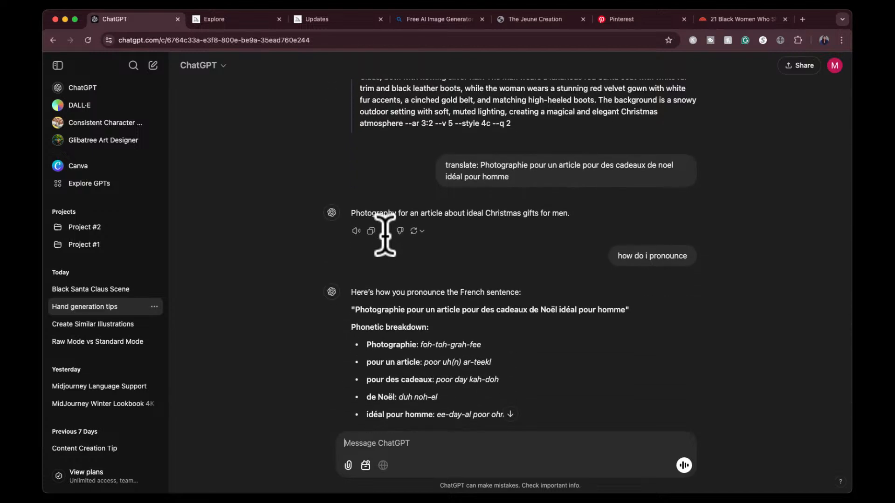
scroll(385, 236, "up", 2)
scroll(385, 236, "up", 2)
scroll(385, 234, "down", 2)
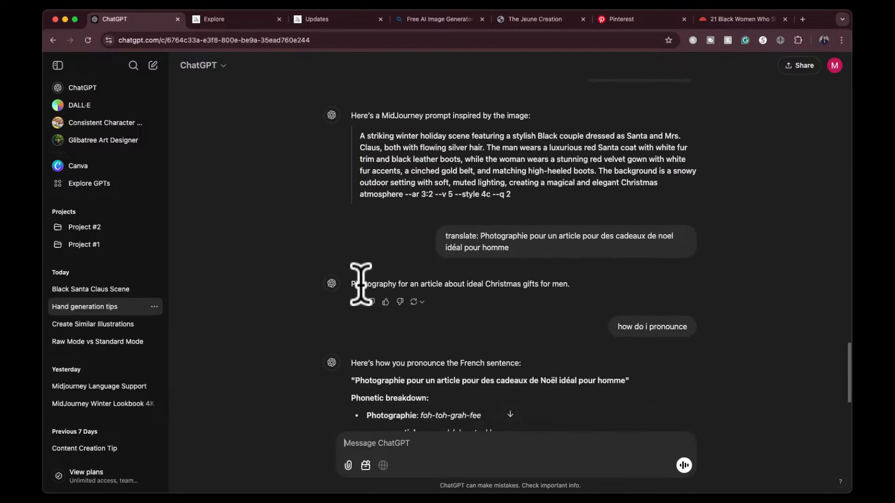
left_click_drag(353, 284, 572, 284)
key("super+c")
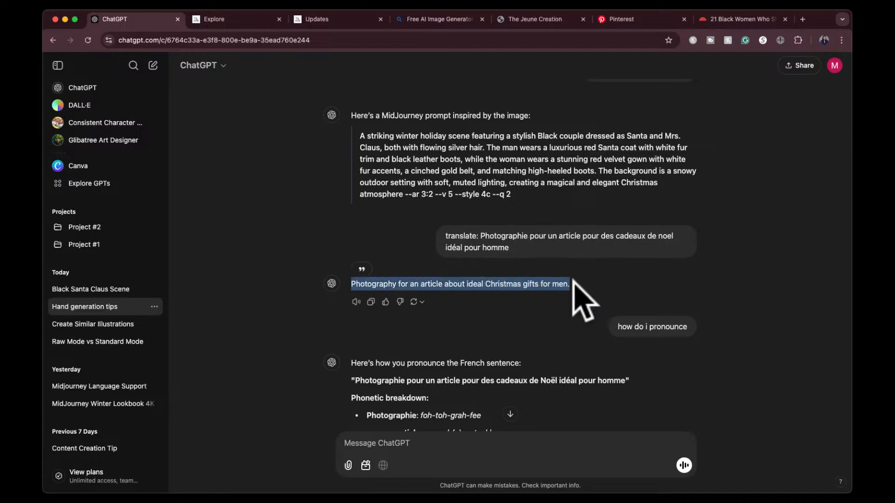
left_click(259, 20)
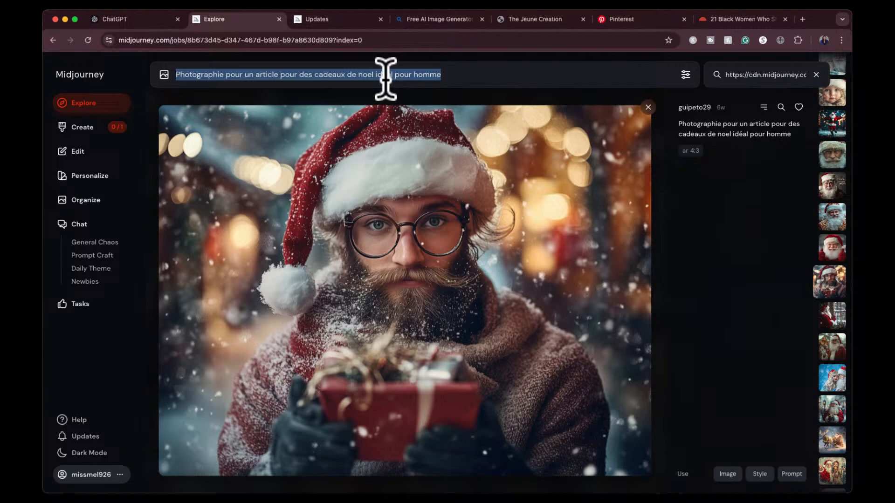
key("super+v")
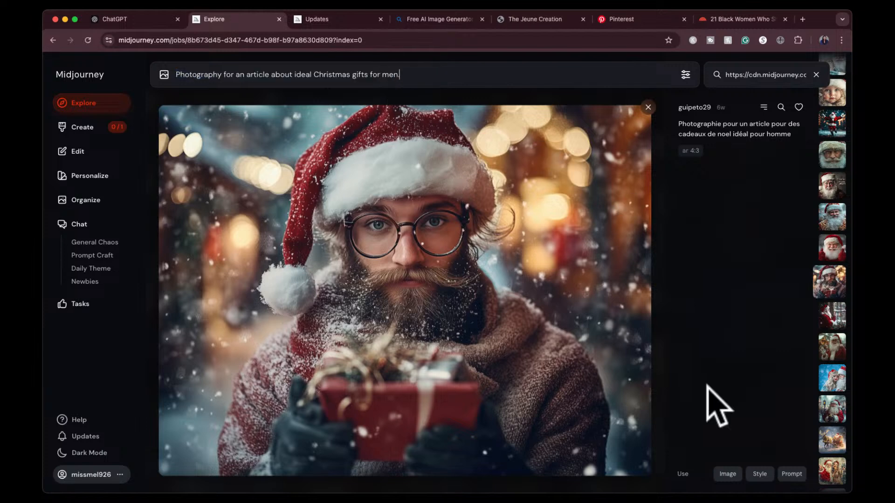
- Add the bearded man's picture as character and style reference, submit the translated prompt and go to the Create gallery
left_click(726, 475)
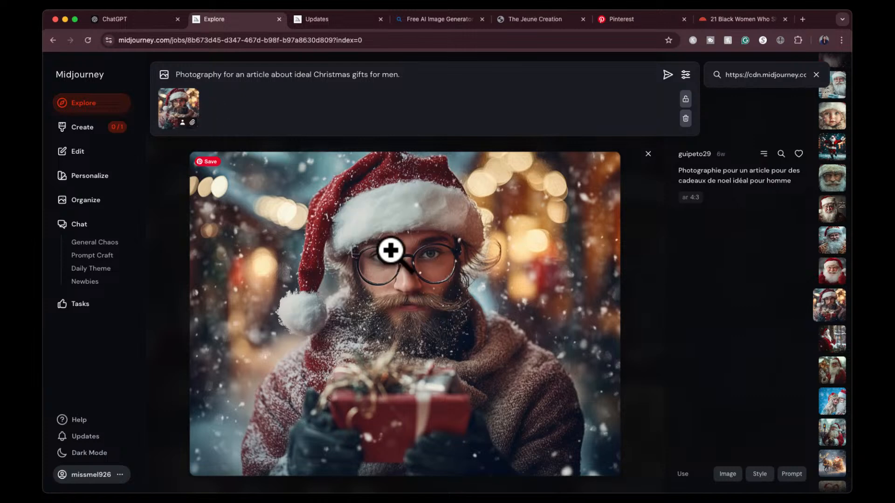
left_click(667, 76)
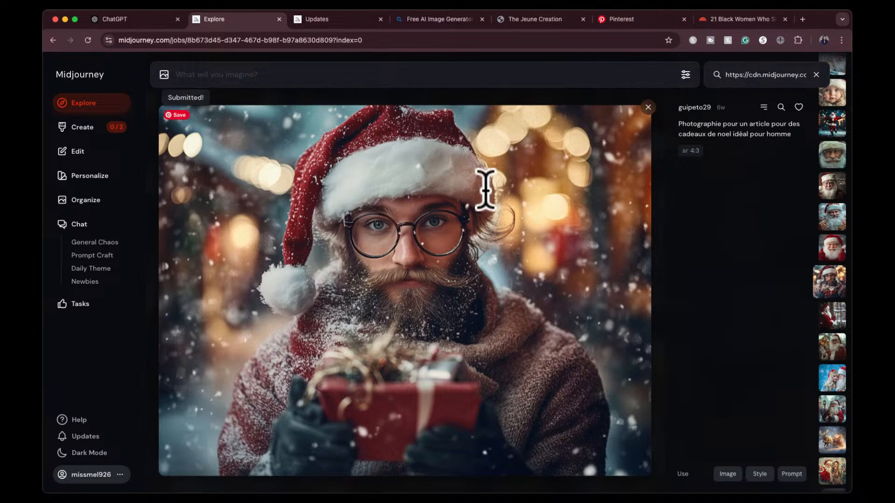
left_click(85, 127)
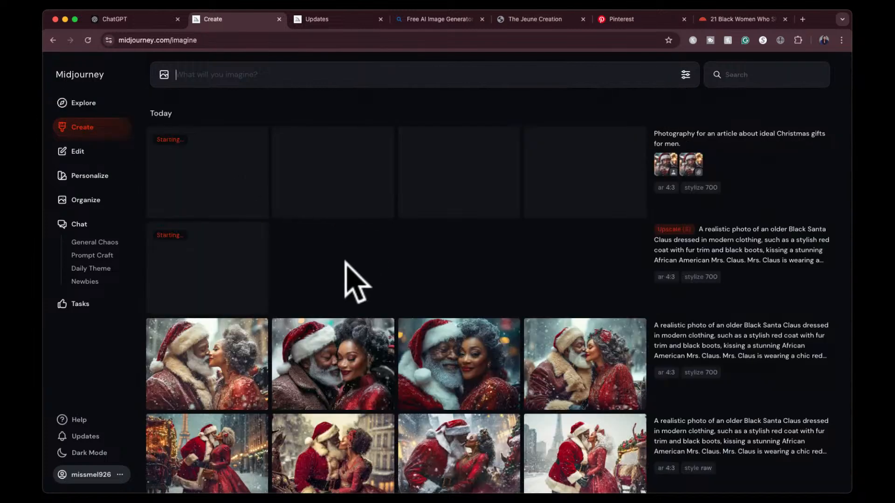
left_click(685, 74)
left_click(685, 76)
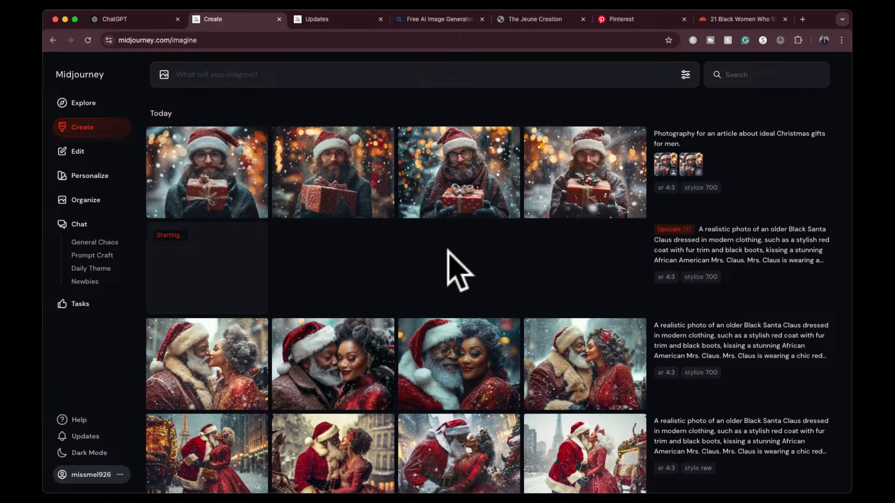
- Open the first new image of the bearded man with a gift and compare the variations in the set
left_click(209, 158)
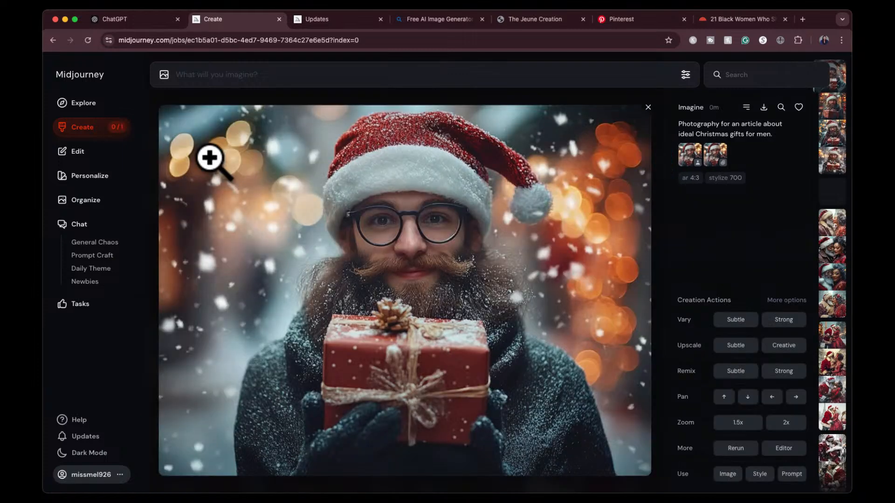
key("Right")
key("Right")
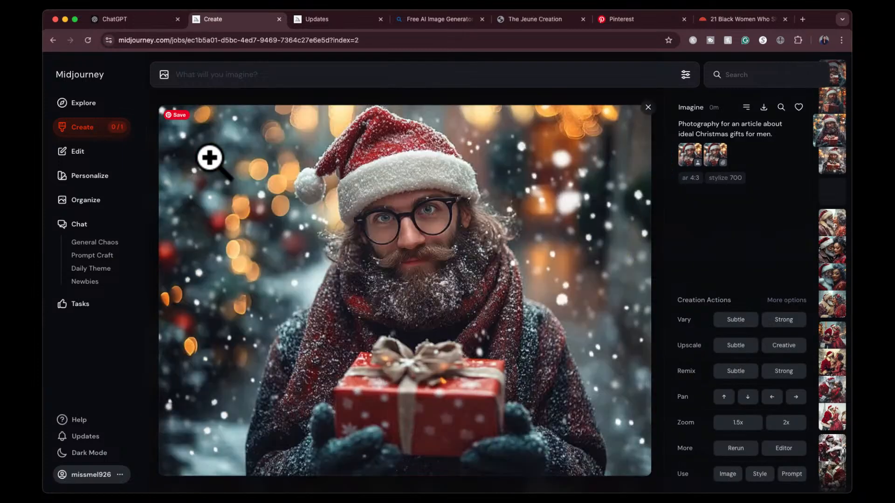
key("Right")
key("Left")
key("Left")
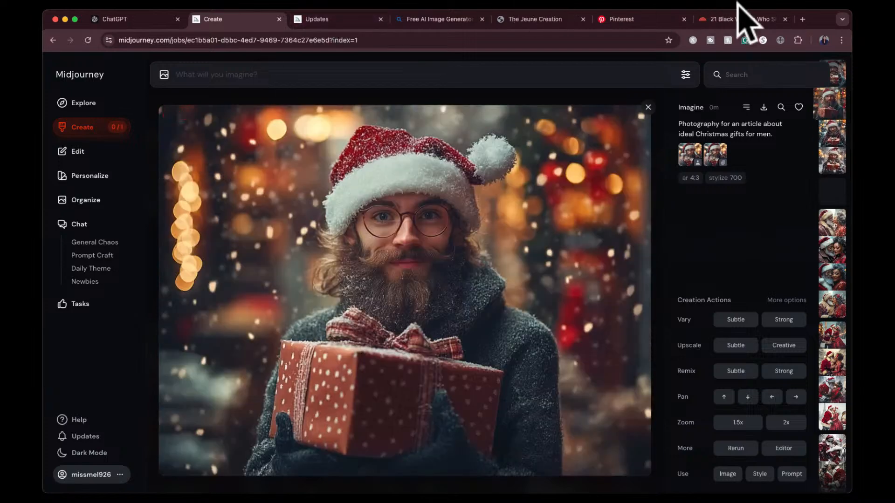
- Replace the Today article page with a Google Images search for "harry potter"
left_click(727, 20)
left_click(569, 38)
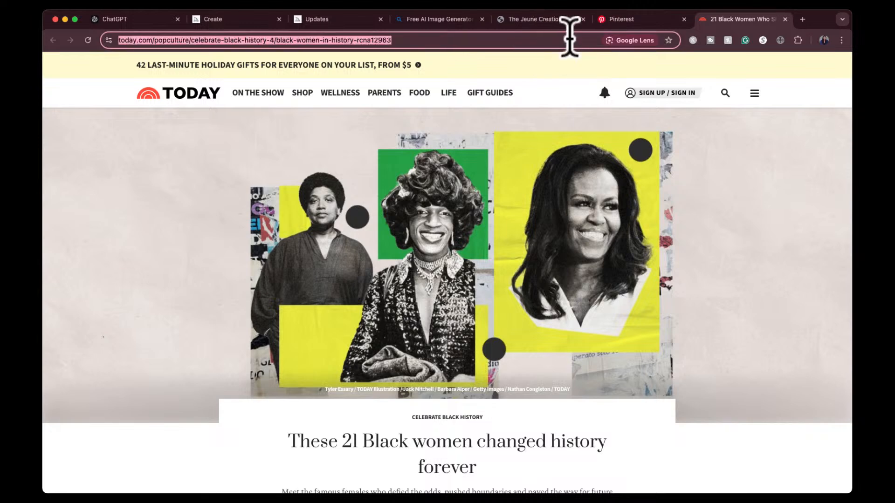
type("harry potter")
key("Return")
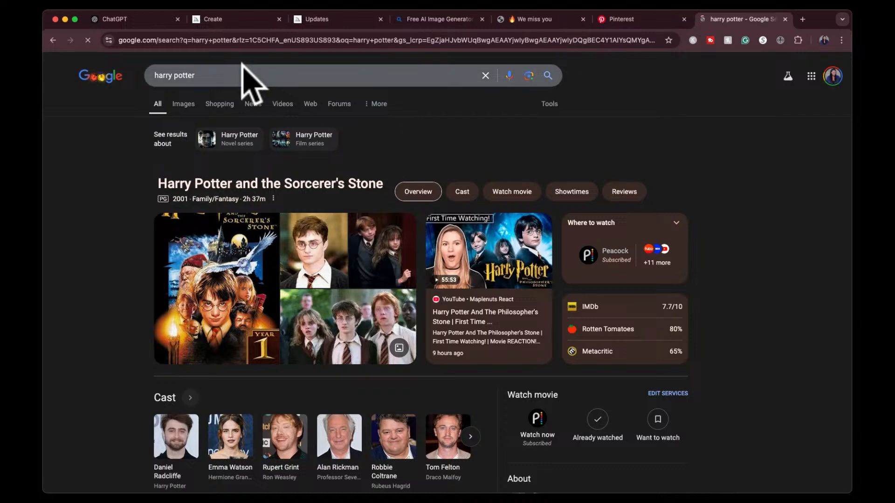
left_click(183, 103)
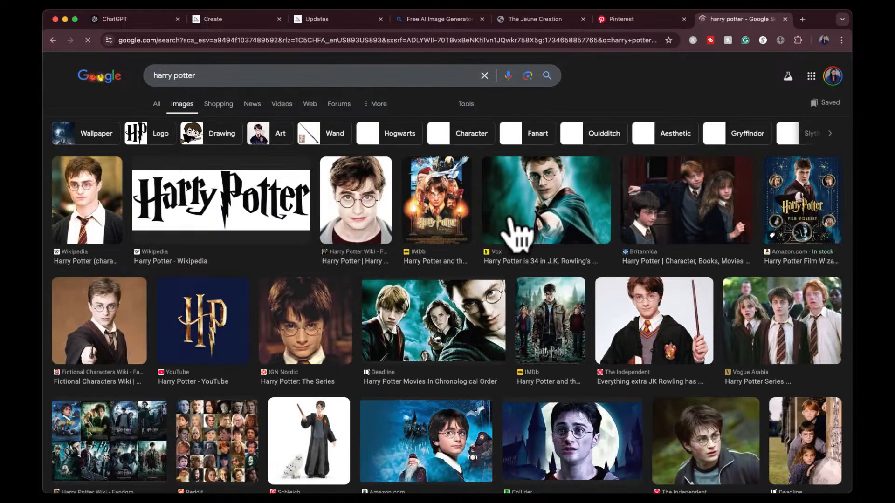
- Open the Wikipedia portrait of Harry Potter in the image results and capture a screenshot of it
scroll(554, 326, "down", 3)
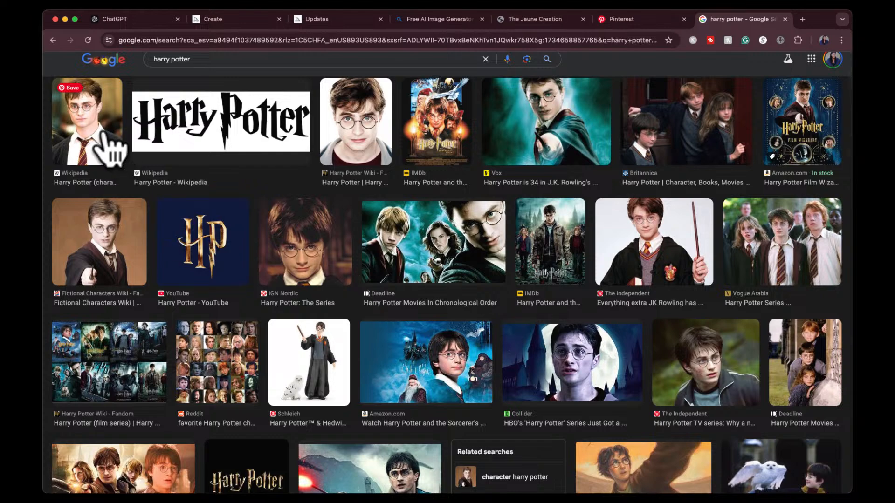
left_click(104, 150)
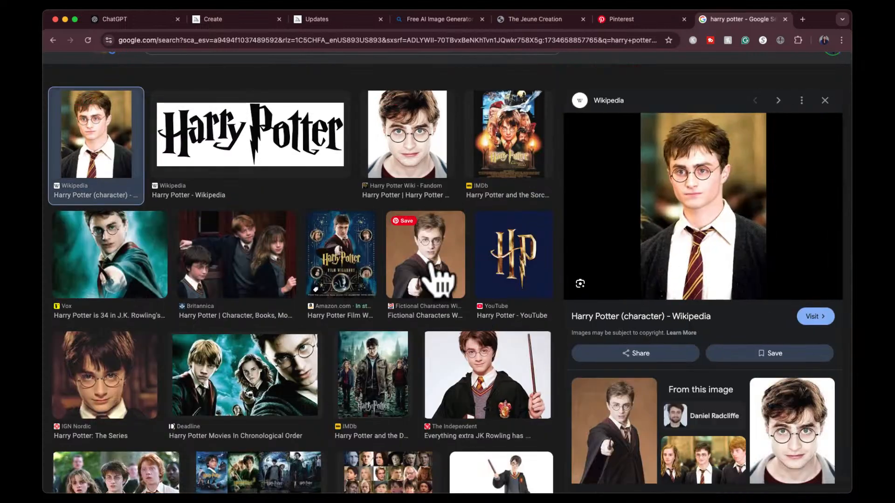
key("super+shift+4")
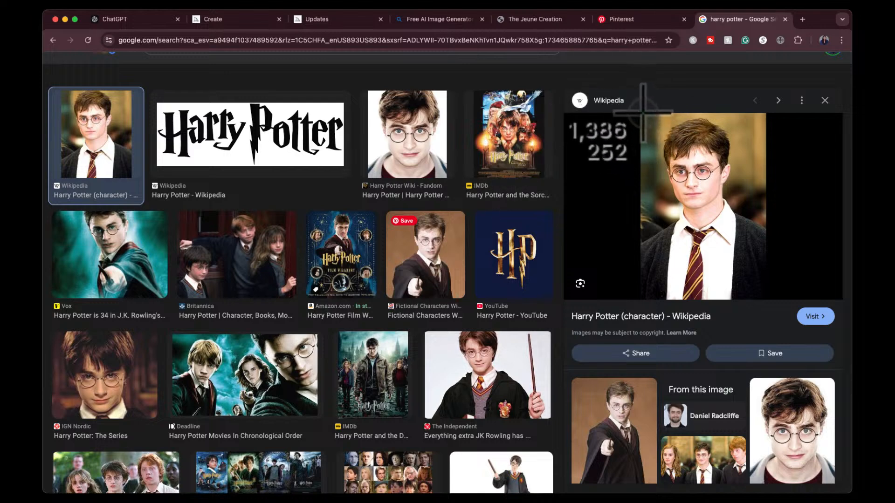
key("Escape")
- Return to Midjourney, add the captured Harry Potter portrait as an image prompt and go to the Create gallery
left_click(235, 21)
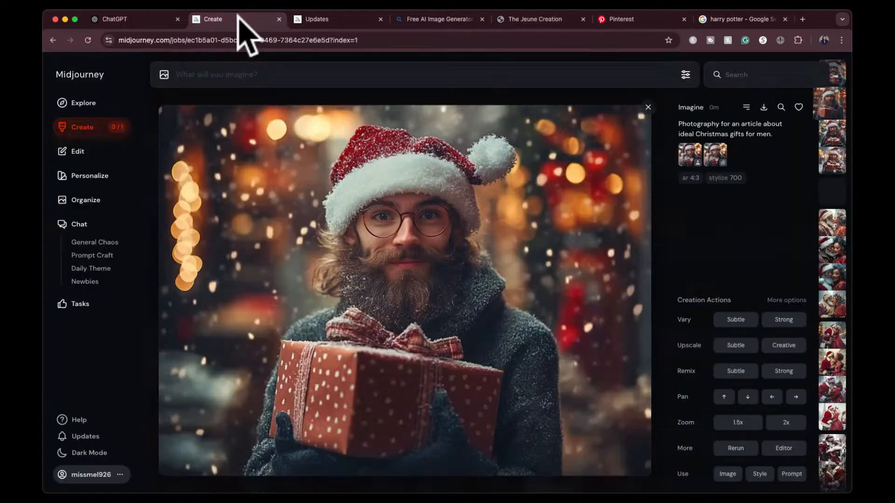
left_click(879, 162)
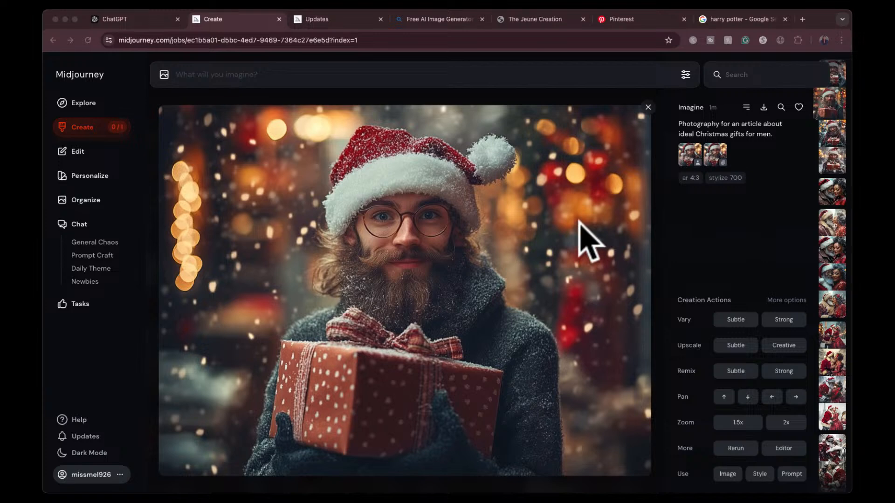
left_click_drag(521, 168, 373, 80)
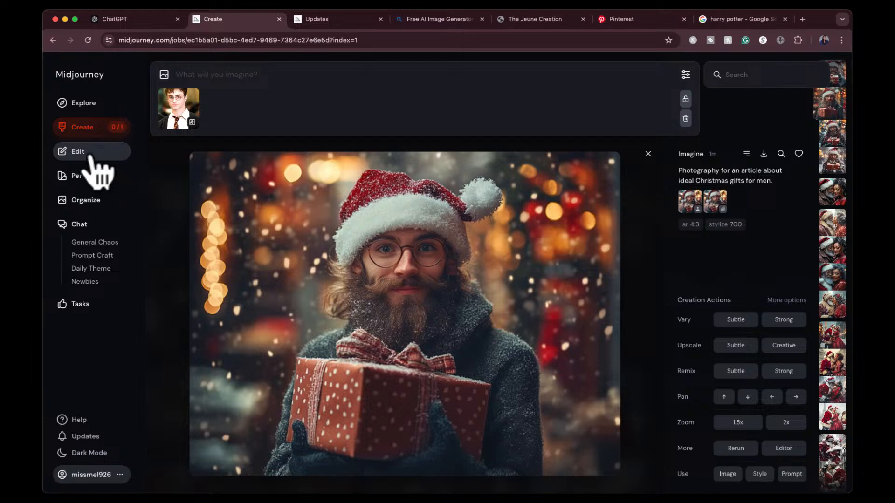
left_click(85, 132)
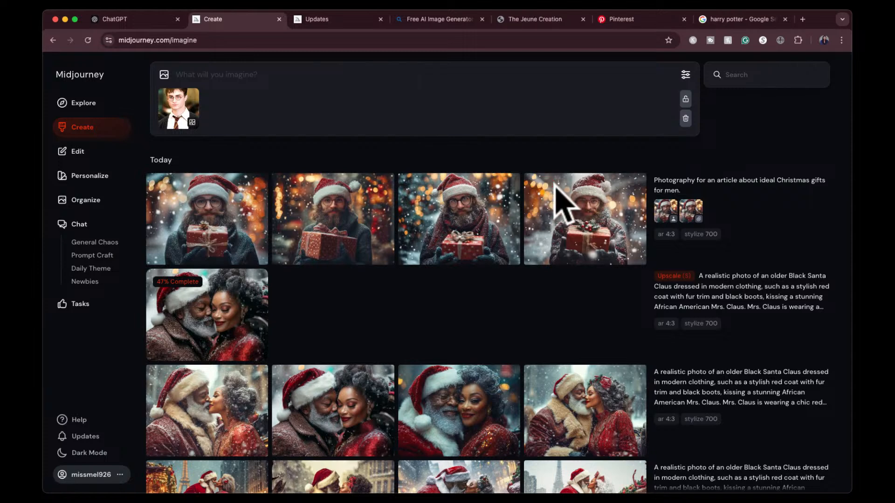
- Reuse the bearded man's picture as style reference and the Christmas gifts prompt text, and submit them with the portrait
left_click(696, 215)
left_click(814, 189)
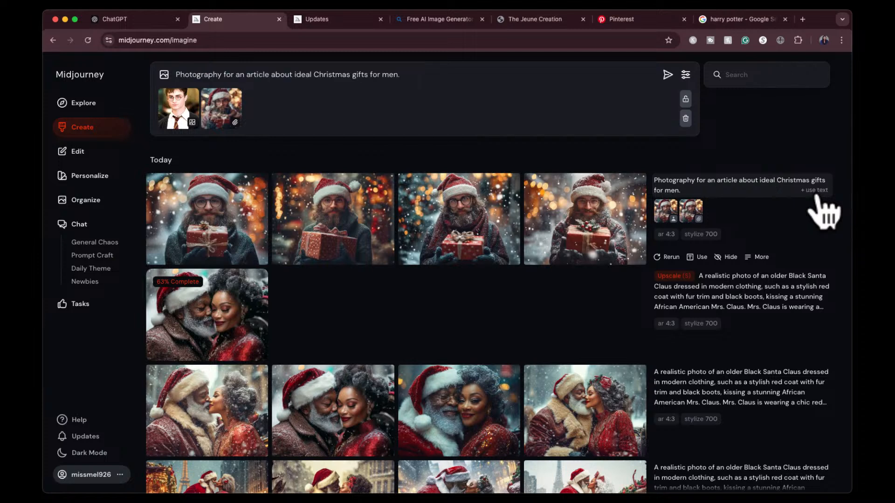
left_click(667, 74)
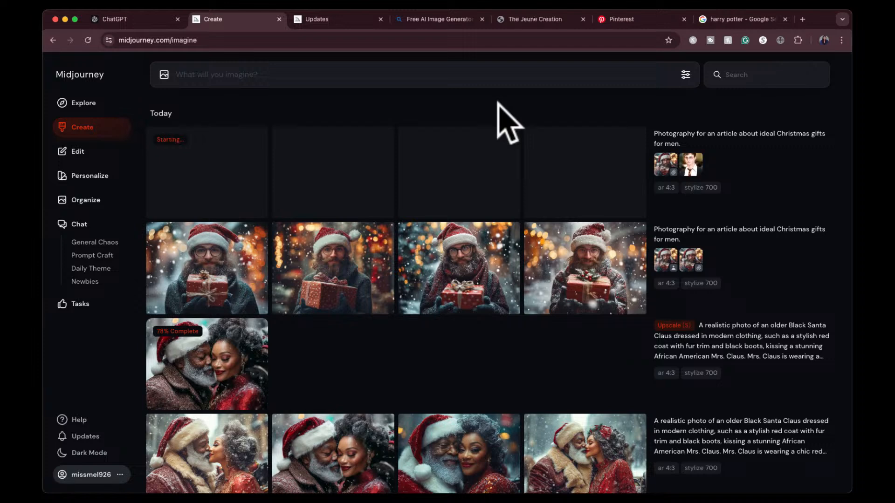
- Submit the Christmas gifts prompt text with the Harry Potter portrait as character reference and the bearded man's picture as style reference
left_click_drag(689, 165, 689, 176)
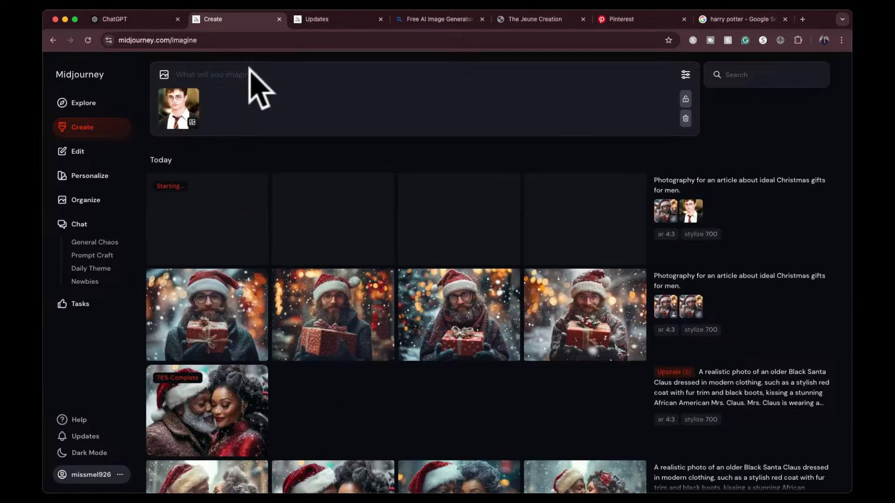
left_click(179, 140)
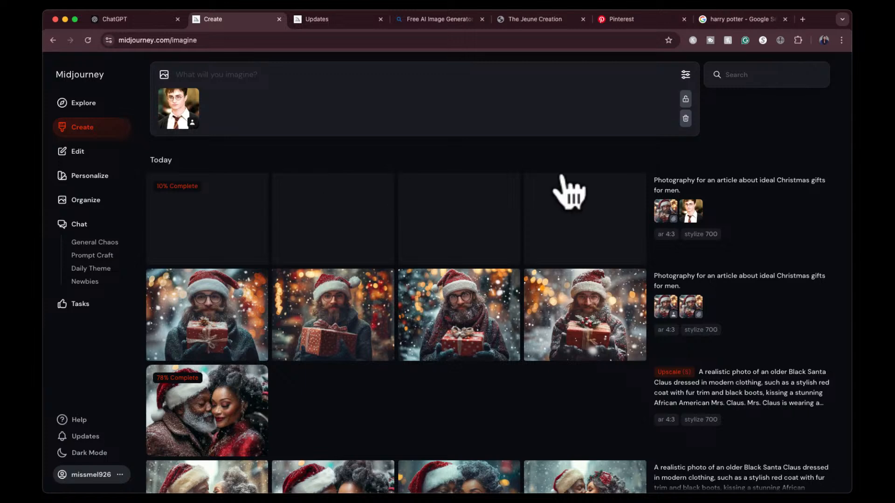
left_click_drag(667, 212, 822, 187)
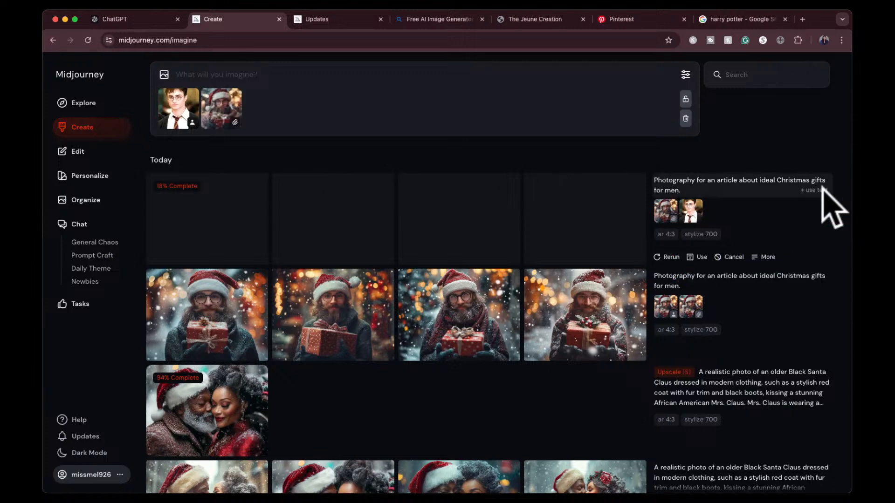
left_click(820, 189)
left_click(667, 74)
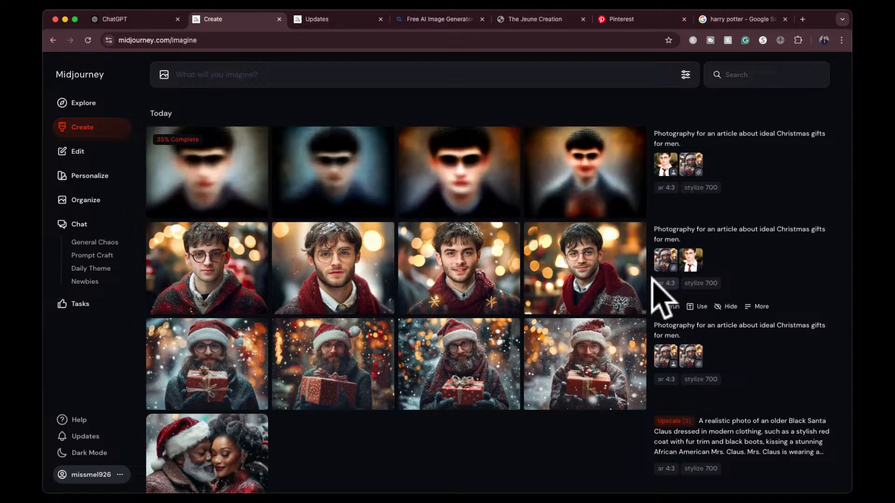
- Examine the newly generated Harry Potter Christmas images one by one at full size, and return to the Create gallery
mouse_move(552, 272)
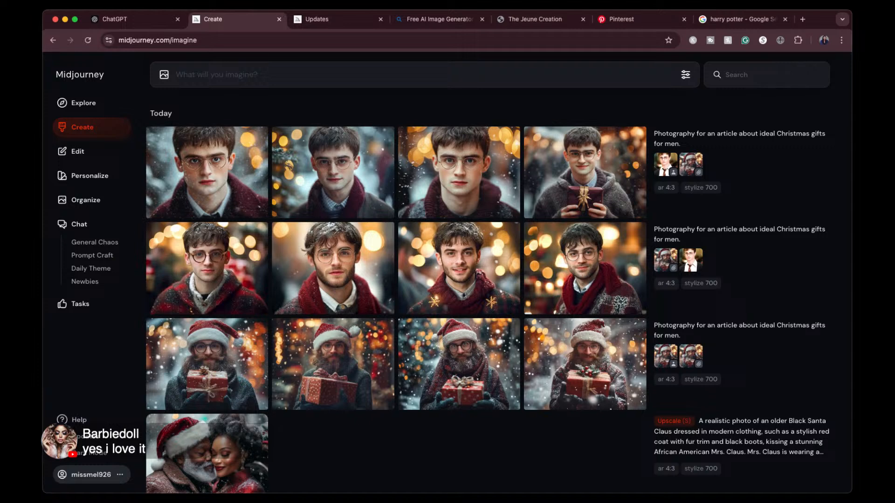
left_click_drag(694, 256, 612, 223)
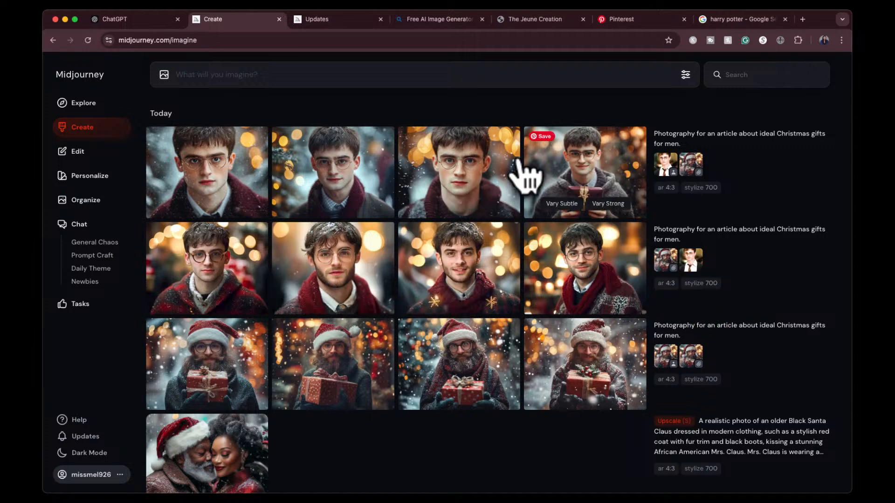
left_click(195, 165)
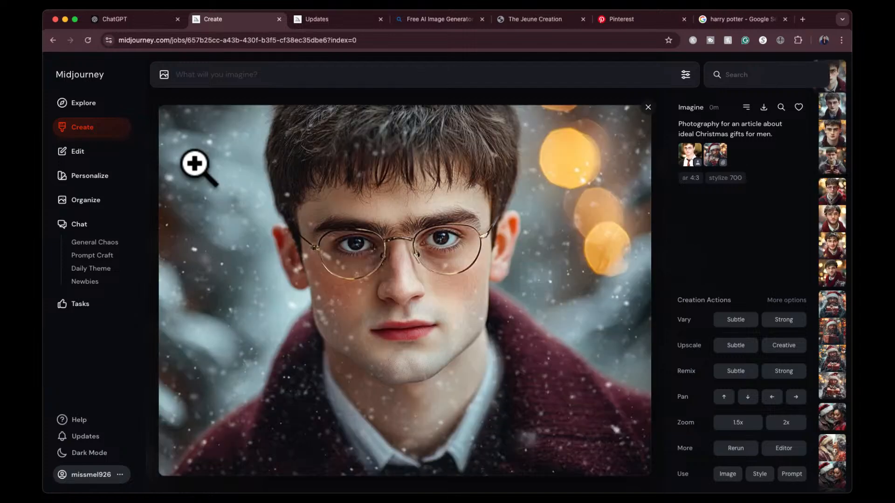
key("Down")
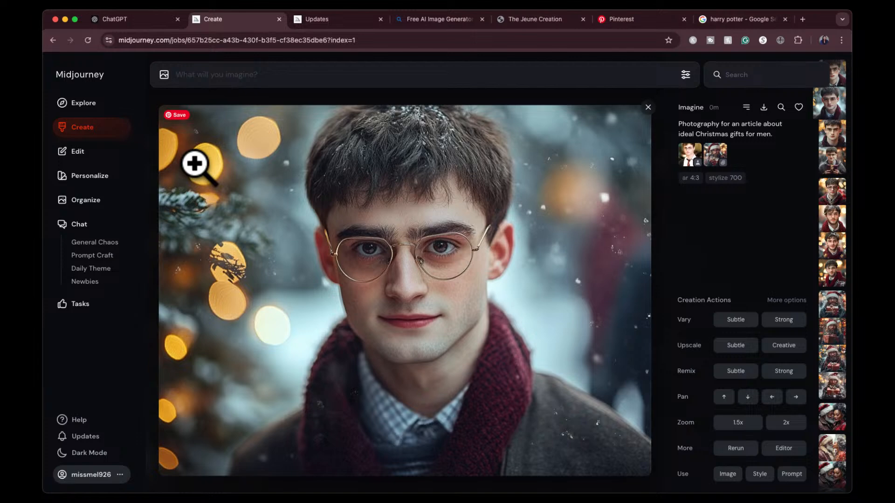
key("Down")
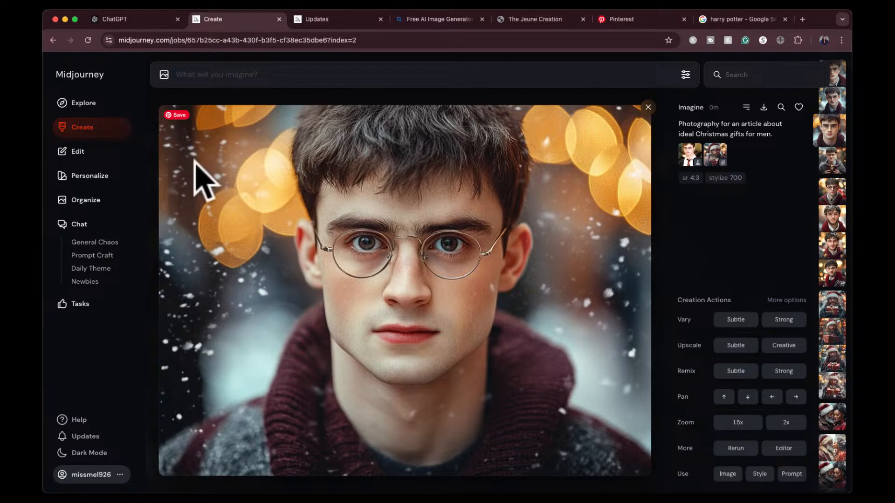
key("Down")
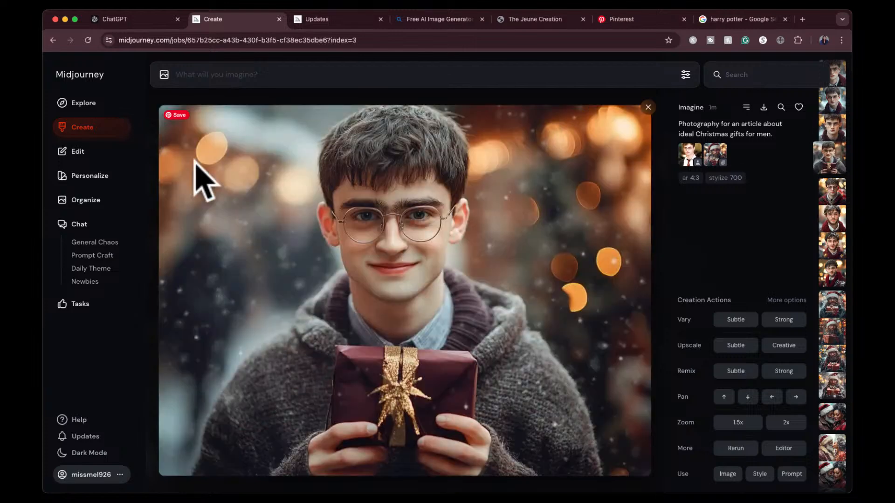
key("Up")
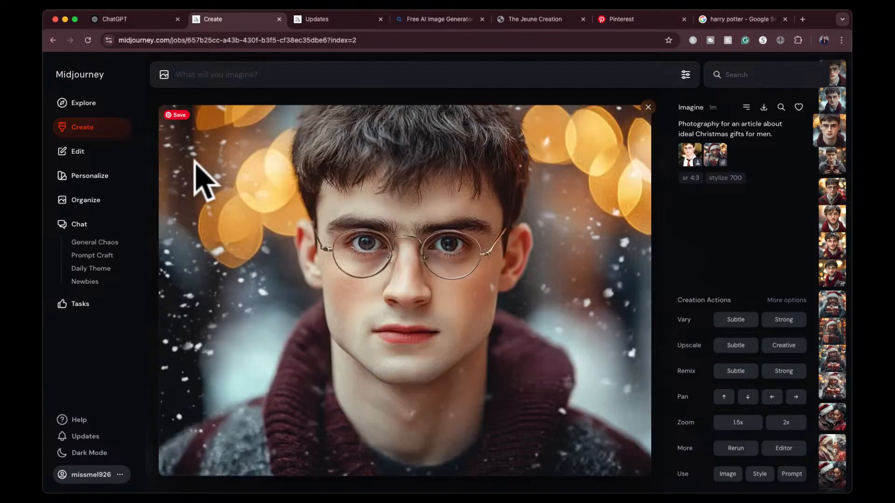
left_click(649, 108)
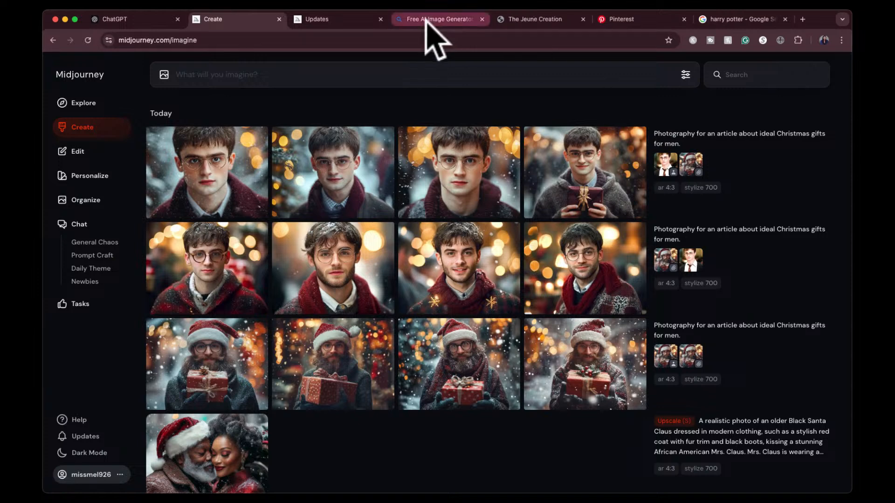
- Search the Explore gallery for "hogwarts" and browse the matching pictures
left_click(83, 103)
left_click(744, 75)
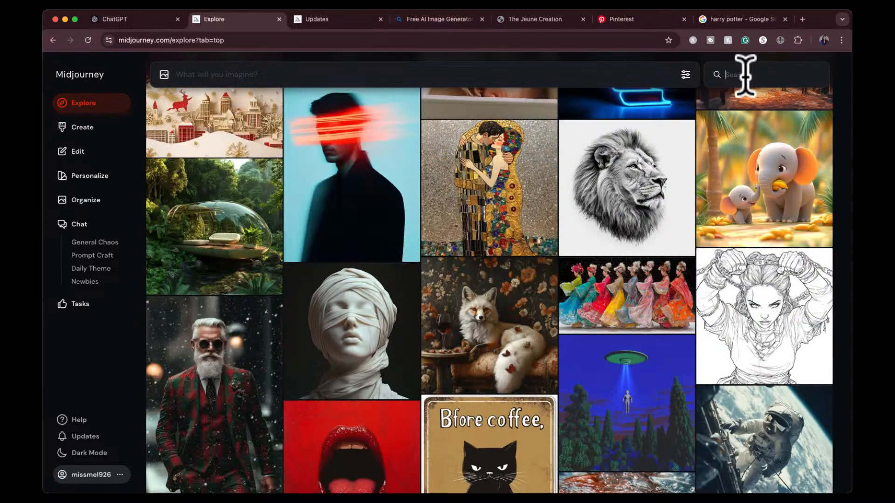
type("hogwarts")
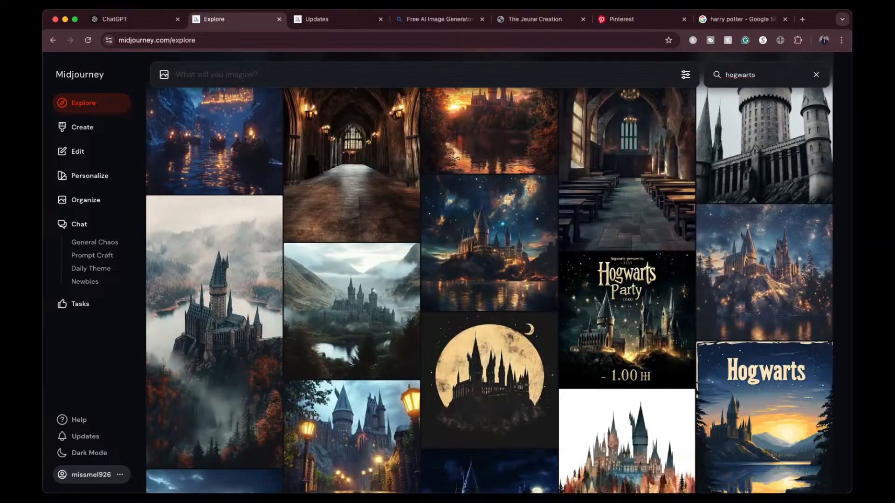
scroll(601, 301, "up", 5)
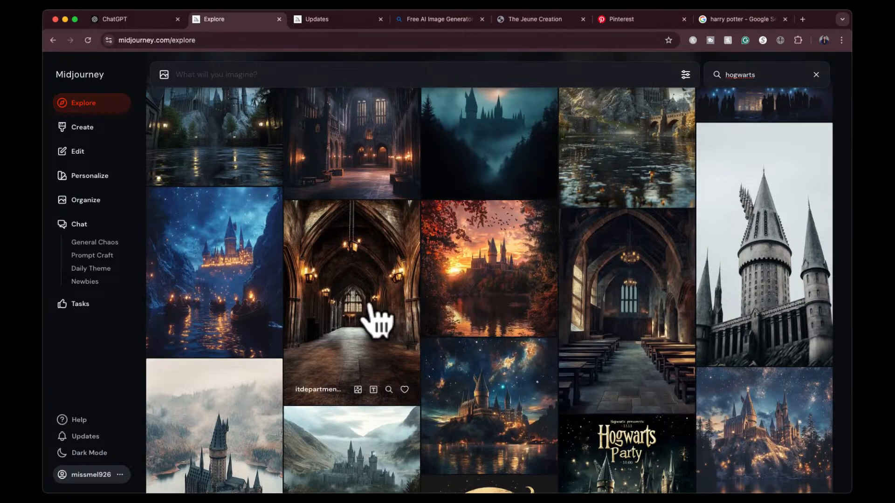
scroll(375, 322, "up", 2)
scroll(375, 321, "up", 8)
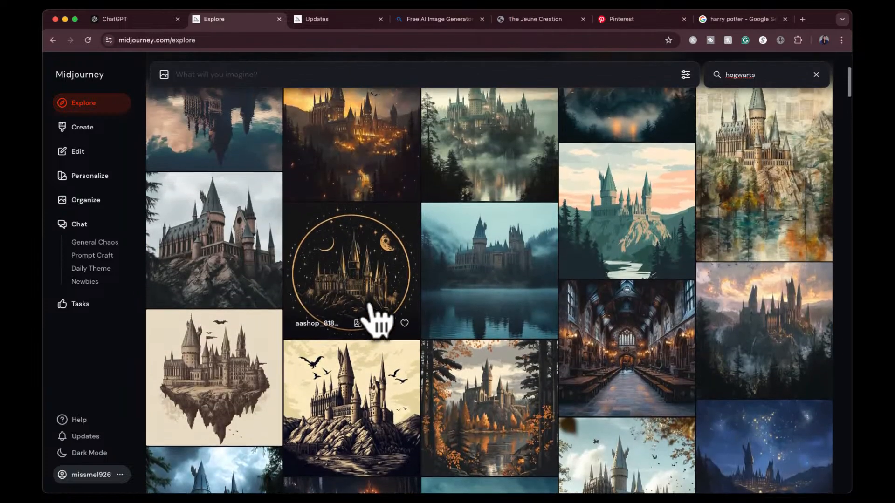
scroll(378, 317, "up", 5)
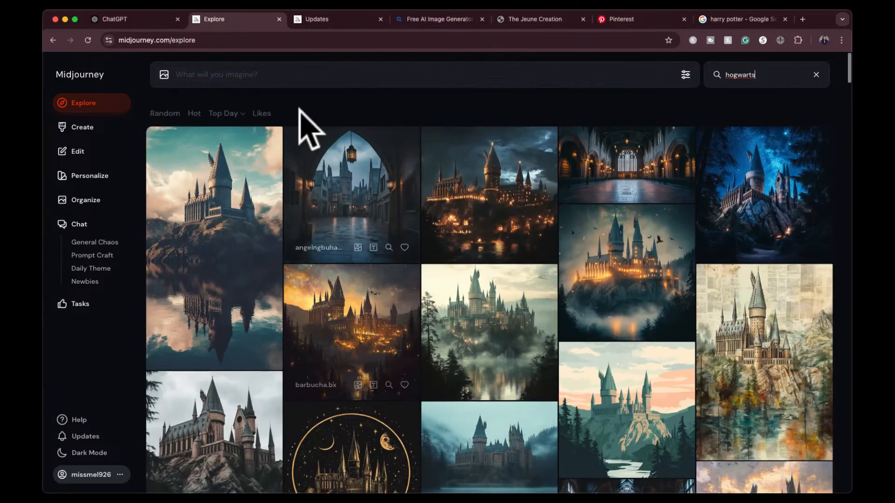
- Switch to ChatGPT, ask for the name of the Harry Potter train, and go to the answer
left_click(129, 17)
left_click(366, 443)
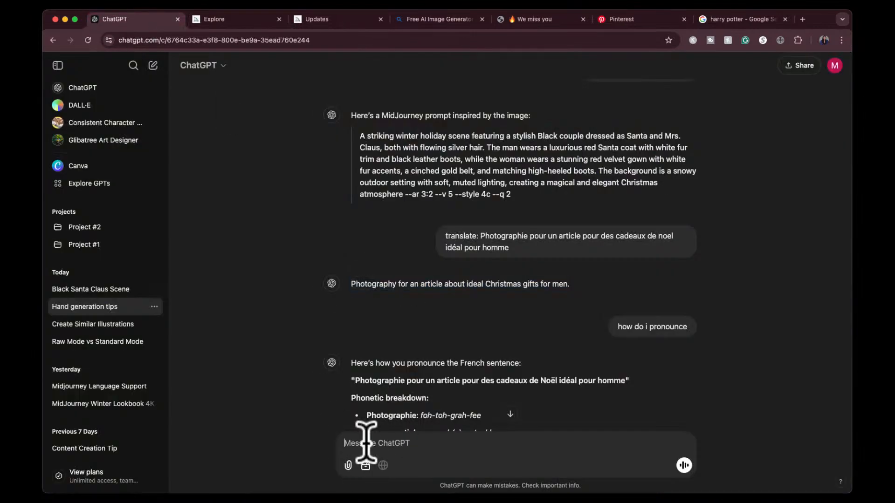
type("what is the name of the harry potter tain")
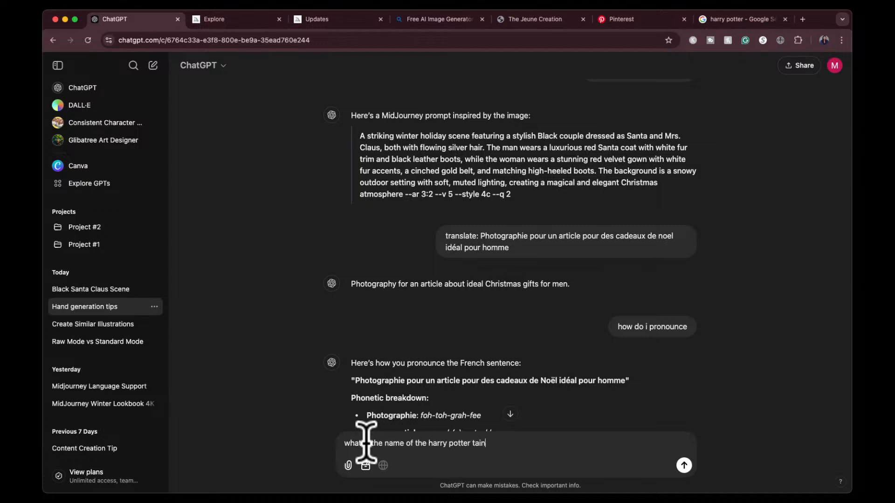
key("Return")
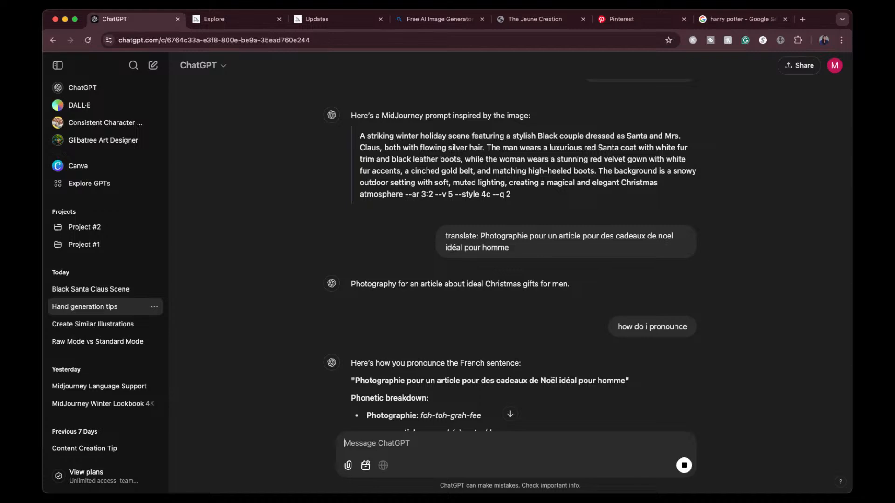
left_click(509, 414)
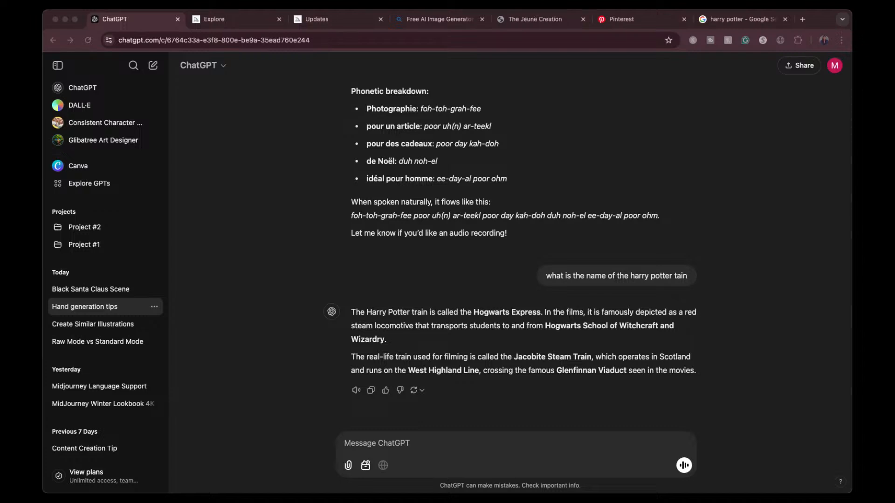
- Copy "Hogwarts Express" from the ChatGPT answer and search Midjourney's Explore gallery for it in place of the previous term
left_click(516, 326)
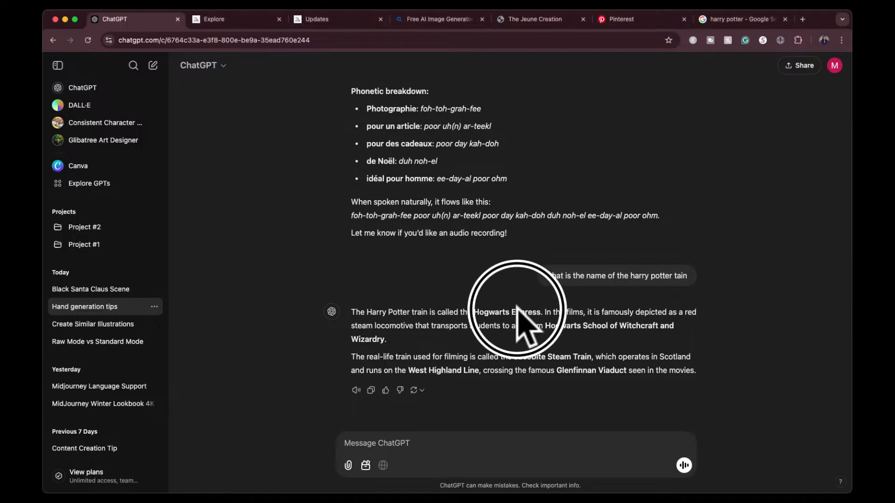
double_click(511, 313)
left_click_drag(508, 312, 472, 309)
key("ctrl+c")
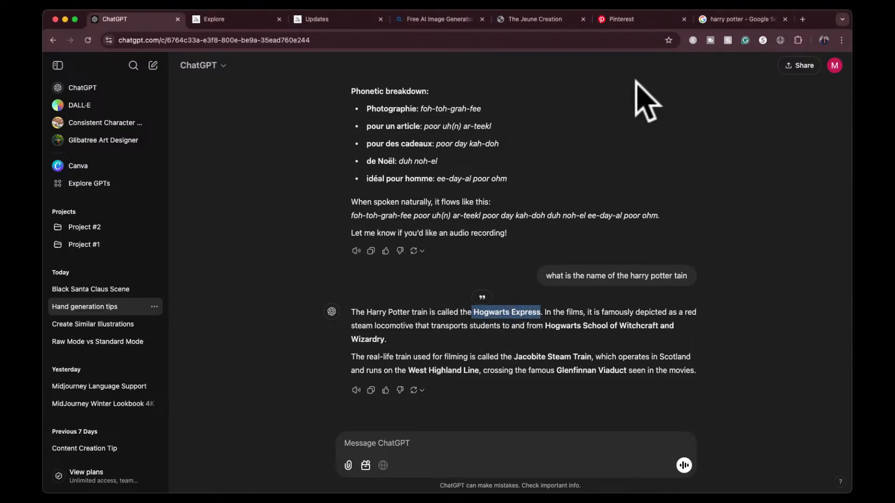
left_click(247, 18)
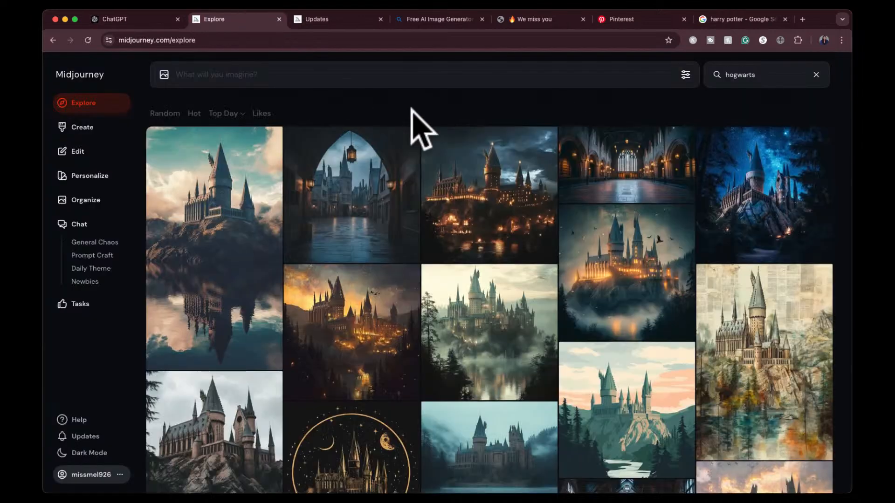
double_click(749, 75)
key("ctrl+v")
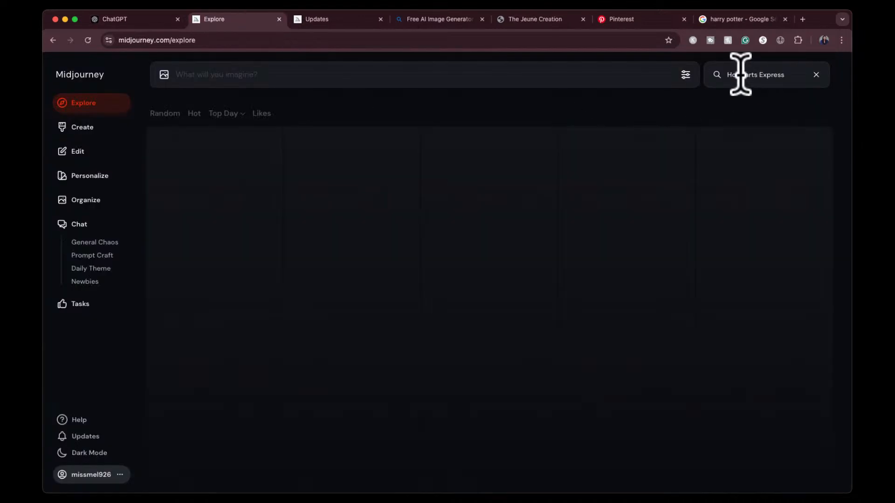
key("BackSpace")
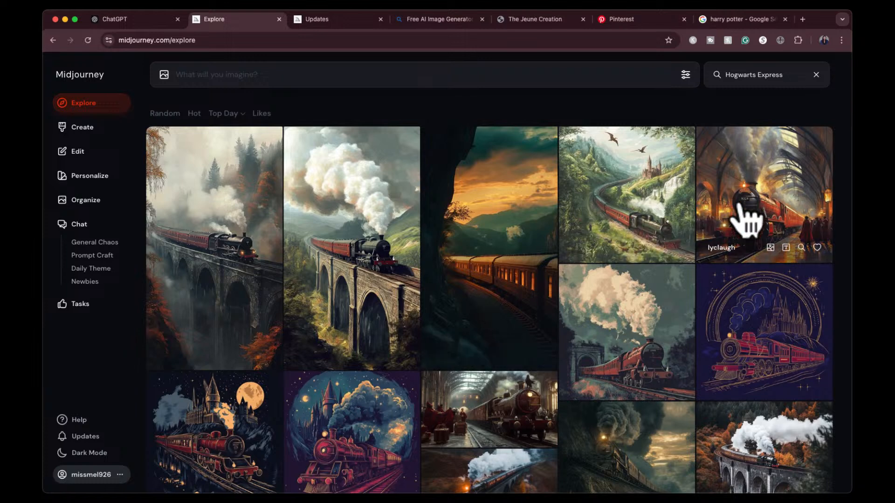
- Browse the train pictures, viewing the autumn viaduct train and the train in the brick archway with their prompts
scroll(712, 254, "down", 5)
left_click(769, 303)
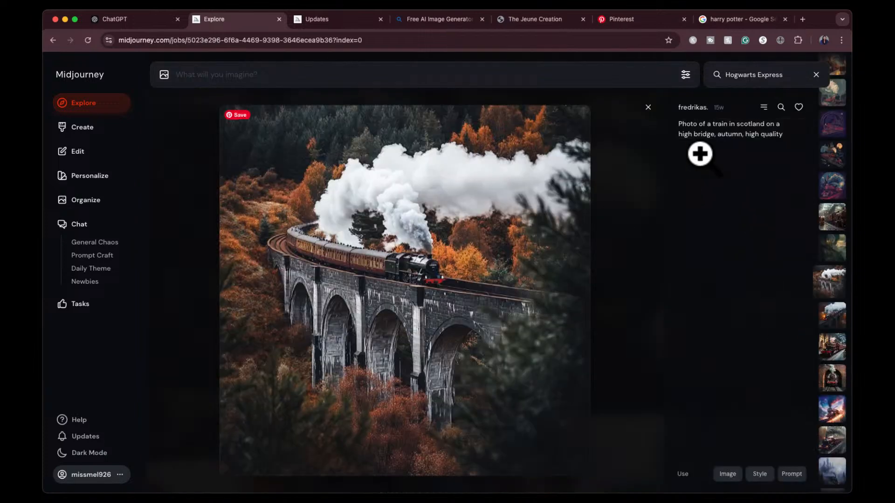
left_click(648, 107)
scroll(591, 319, "down", 5)
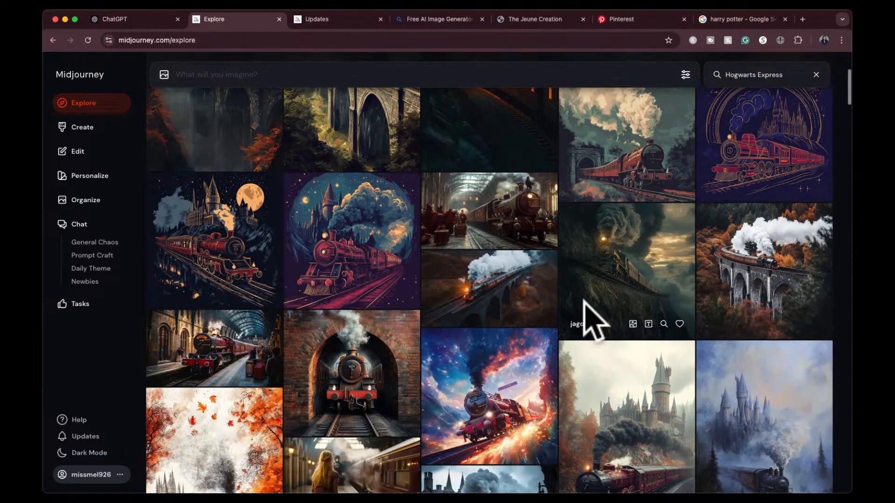
left_click(379, 242)
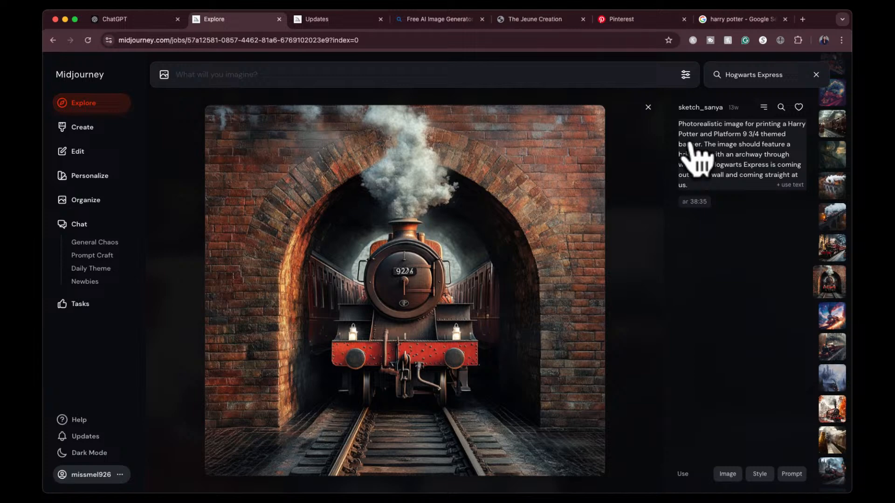
left_click(648, 107)
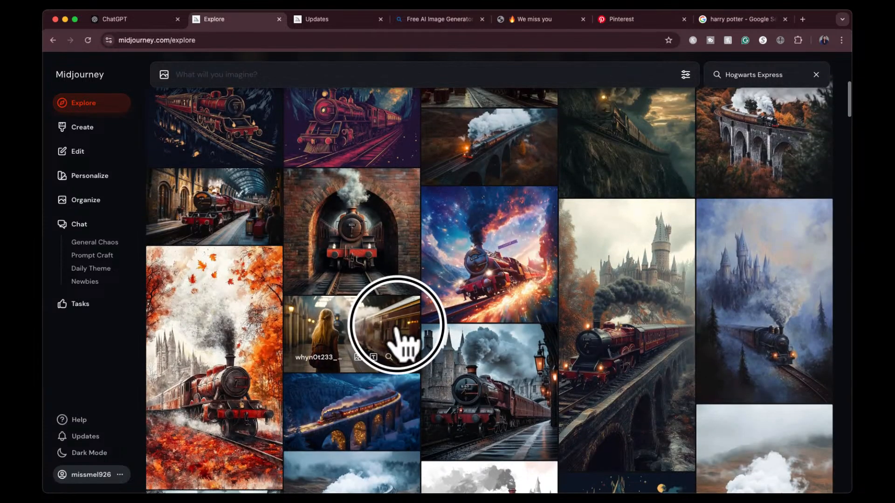
- Reuse the blonde girl platform picture's prompt, replacing "a blonde girl" with "Ginny and Ron" and "her" with "their"
left_click(398, 333)
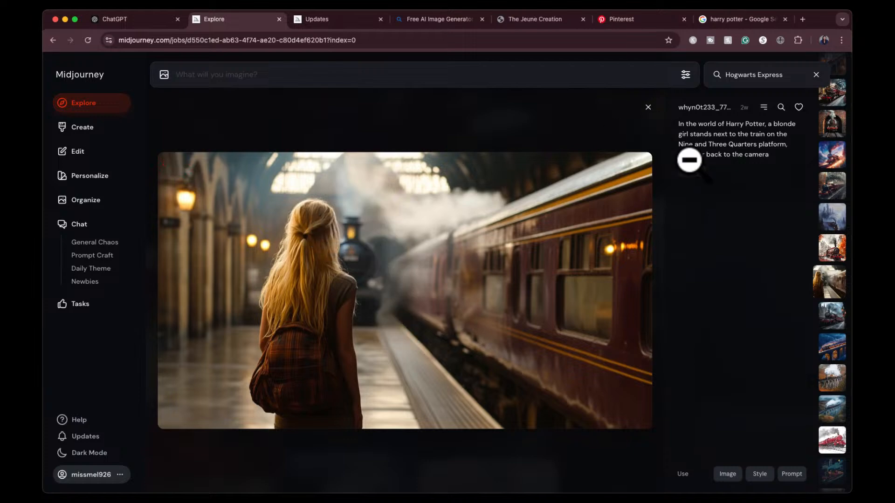
left_click(791, 473)
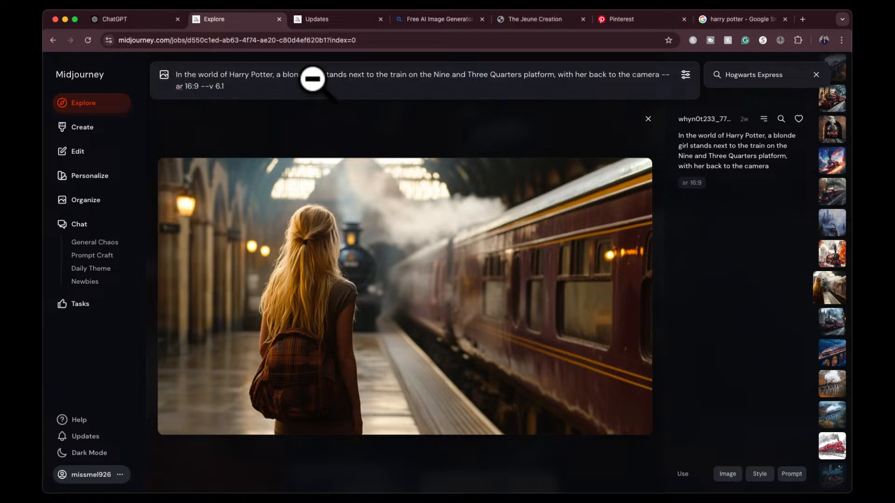
left_click_drag(277, 75, 331, 89)
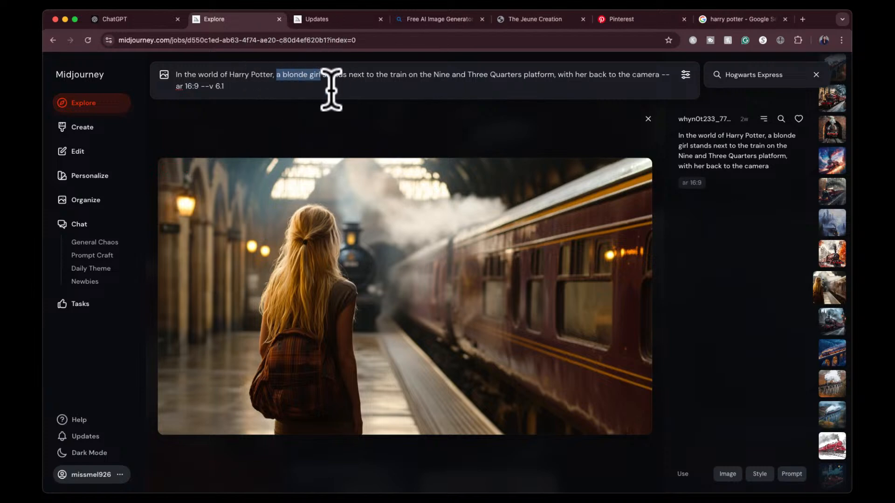
type("Ginny and Ron")
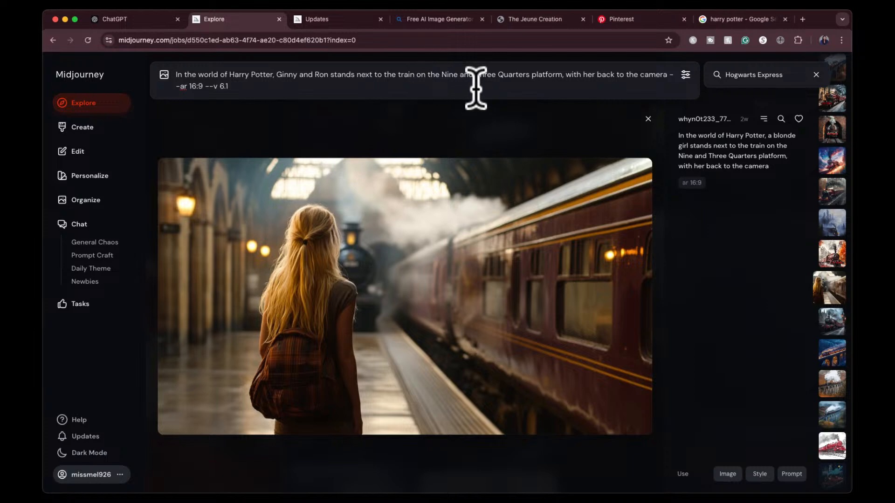
double_click(589, 75)
type("their")
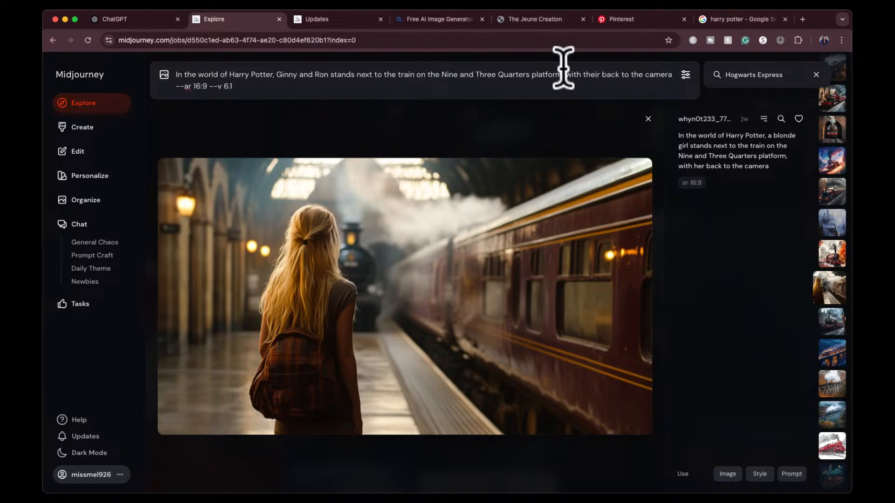
- Generate the Ginny and Ron platform prompt, go to the created images, and view the one with the couple beneath the glowing lamp
left_click(445, 85)
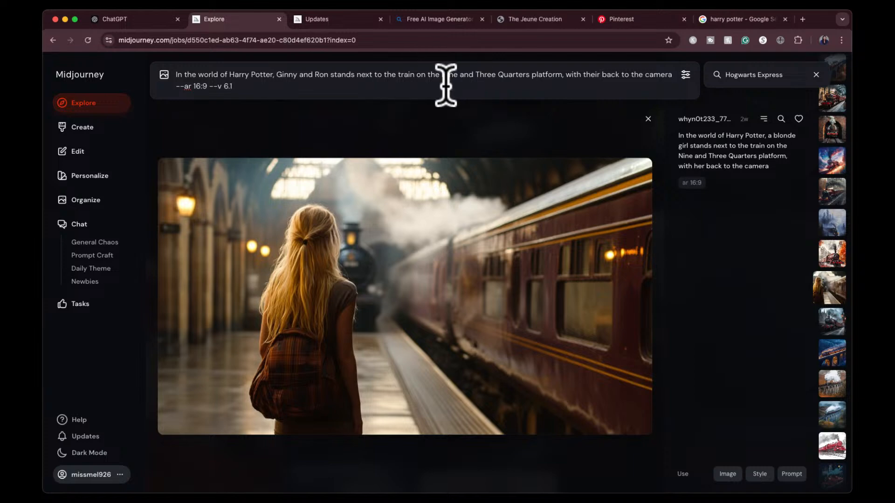
key("Return")
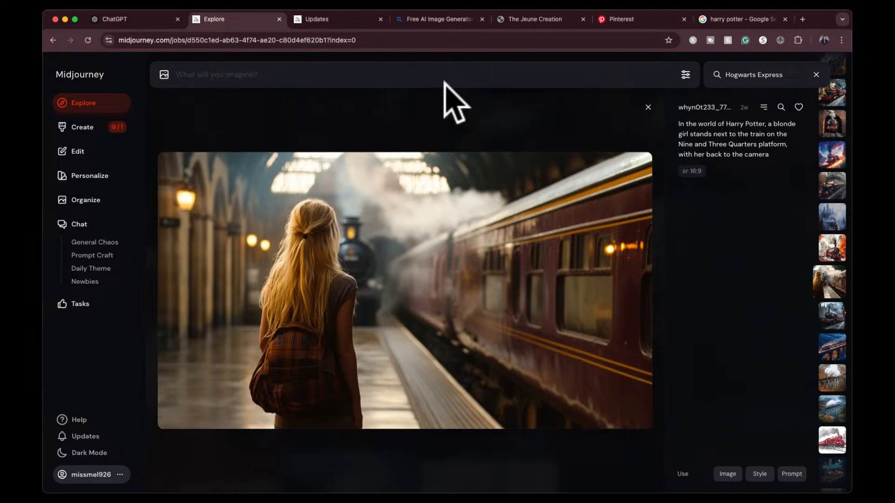
left_click(648, 107)
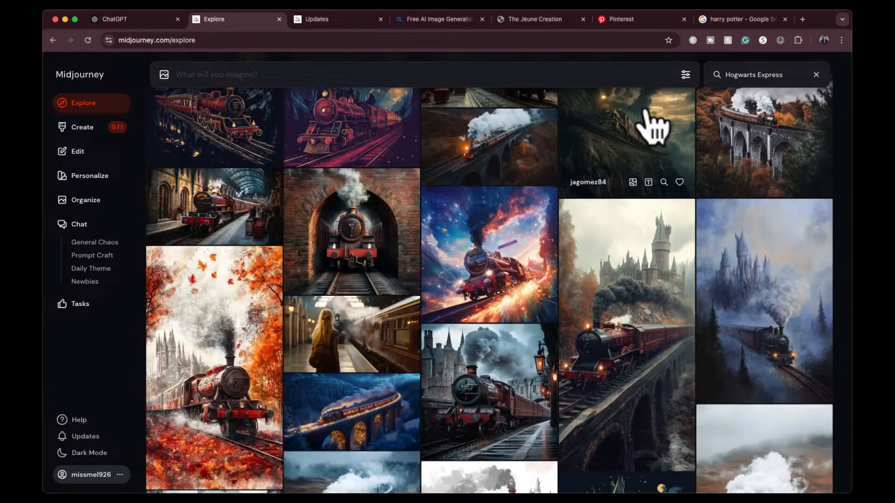
left_click(74, 127)
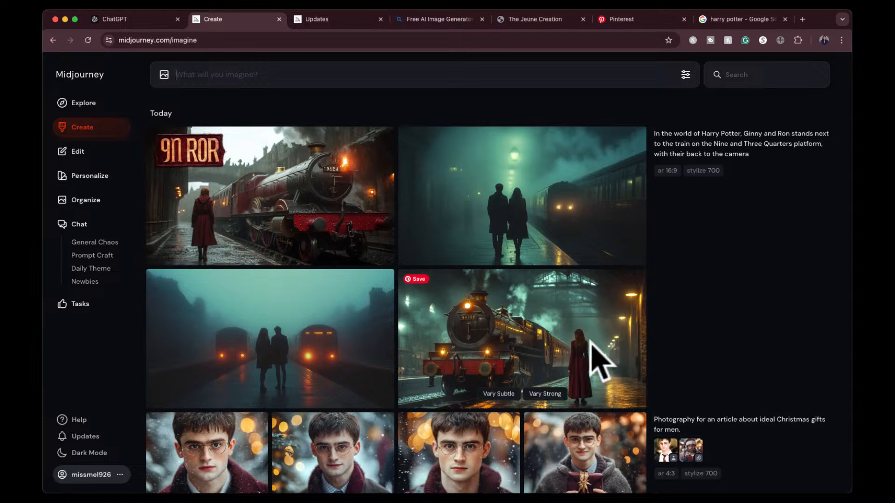
left_click(510, 210)
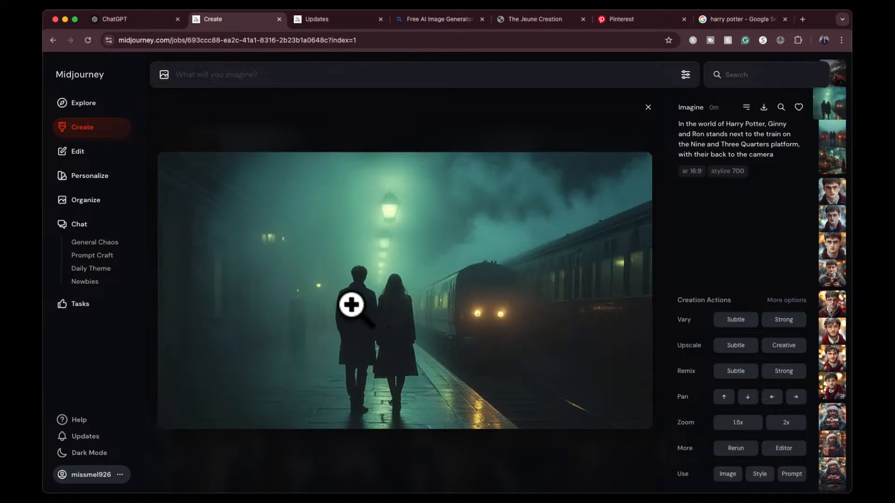
left_click(648, 107)
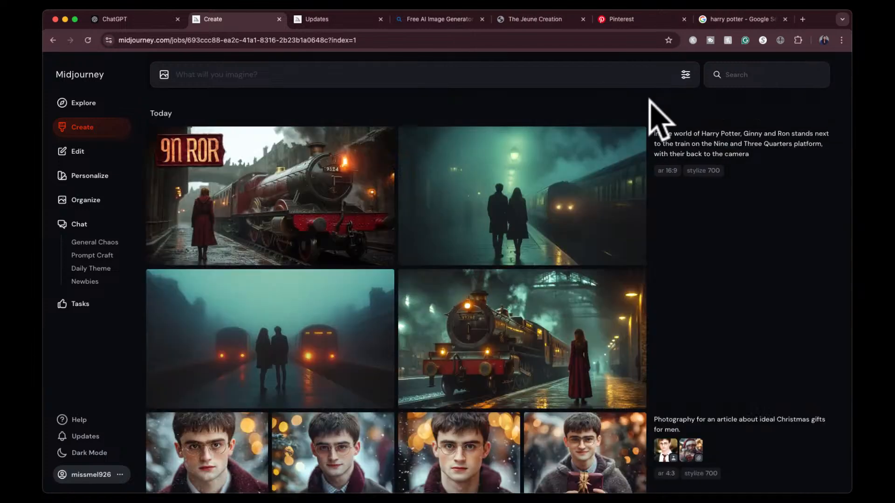
- Generate images from the prompt "ron weasley" and view the portrait with round glasses and the first freckled portrait
left_click(622, 77)
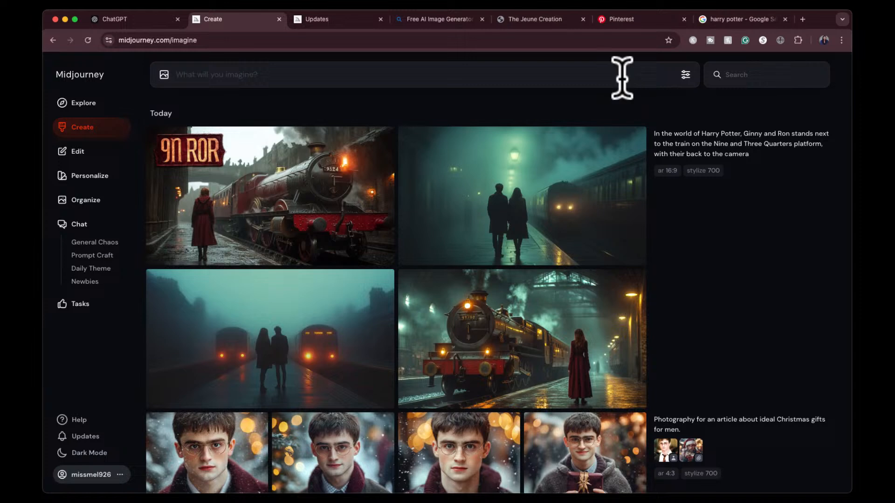
type("ron weasley")
key("Return")
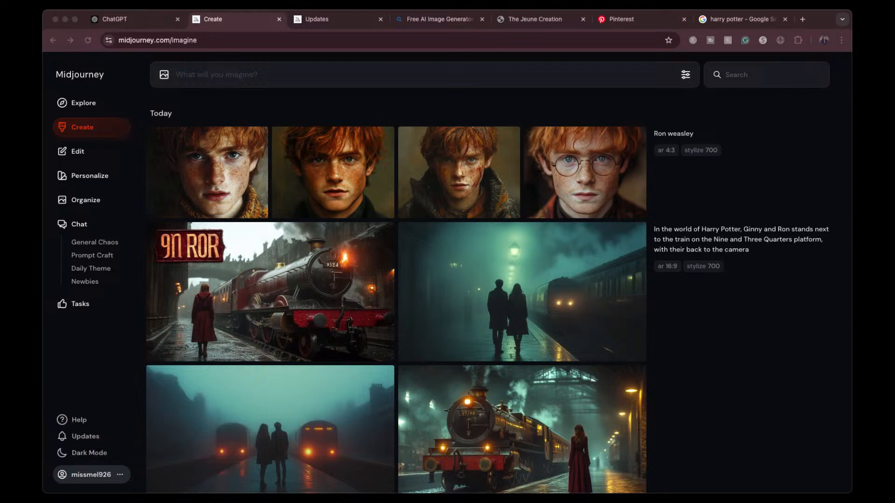
left_click(588, 176)
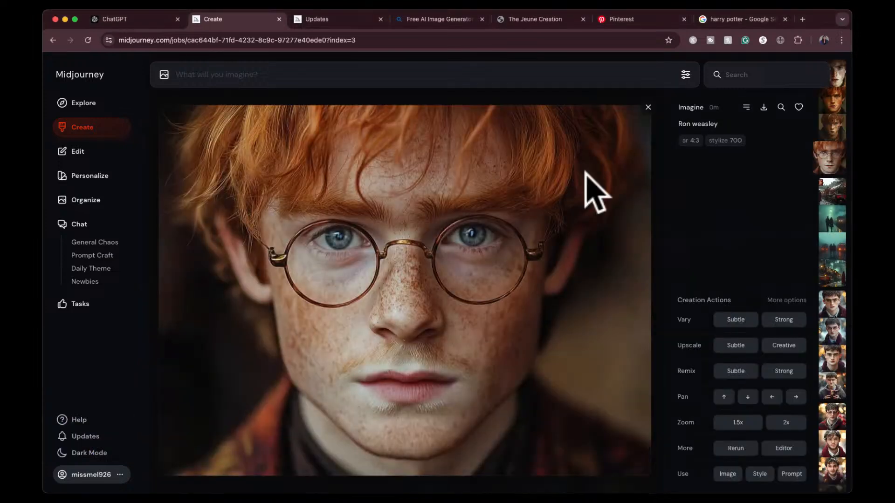
left_click(648, 107)
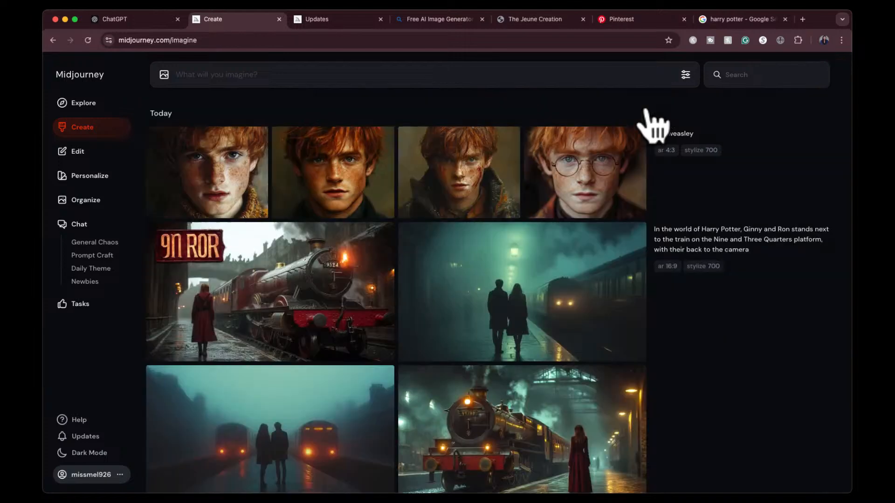
left_click(214, 186)
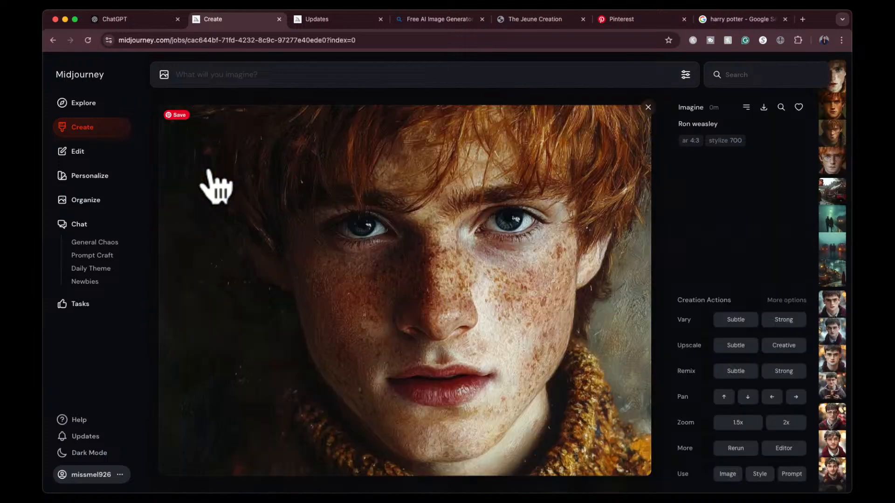
left_click(652, 107)
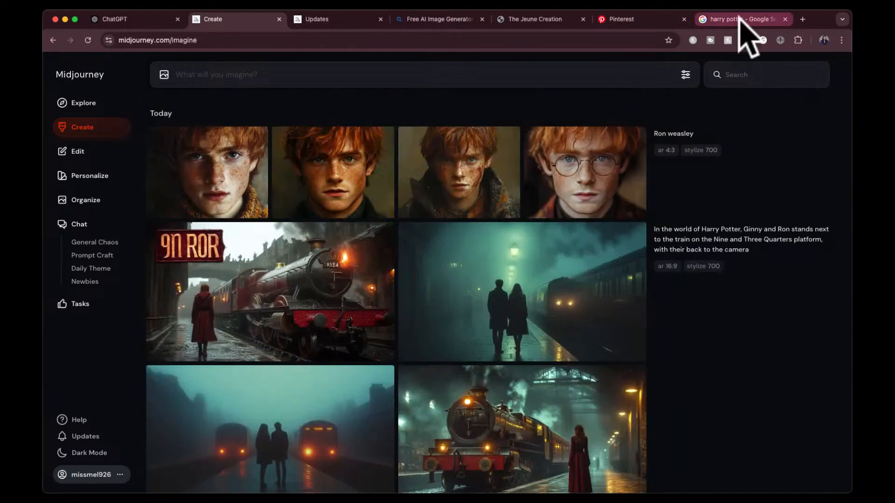
- Switch to the Google Images results and search for "ron weasley" in place of the previous term
left_click(739, 19)
scroll(316, 93, "up", 2)
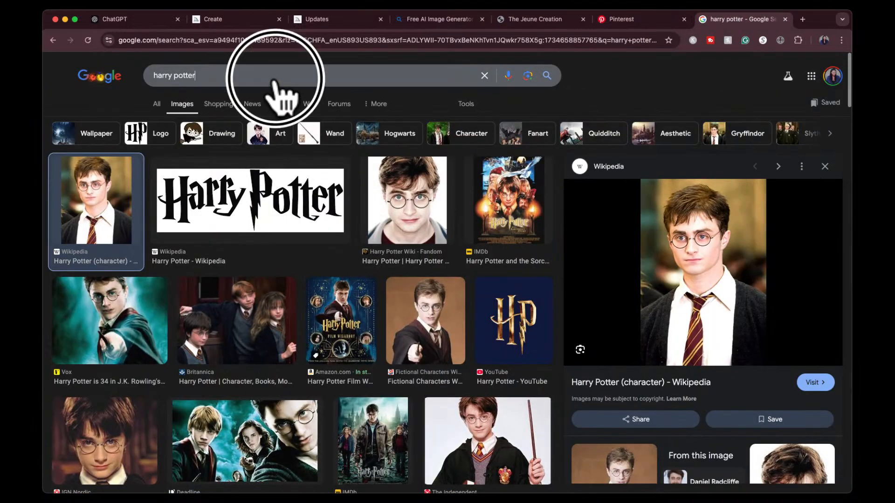
left_click(276, 76)
type("on weasley")
key("Return")
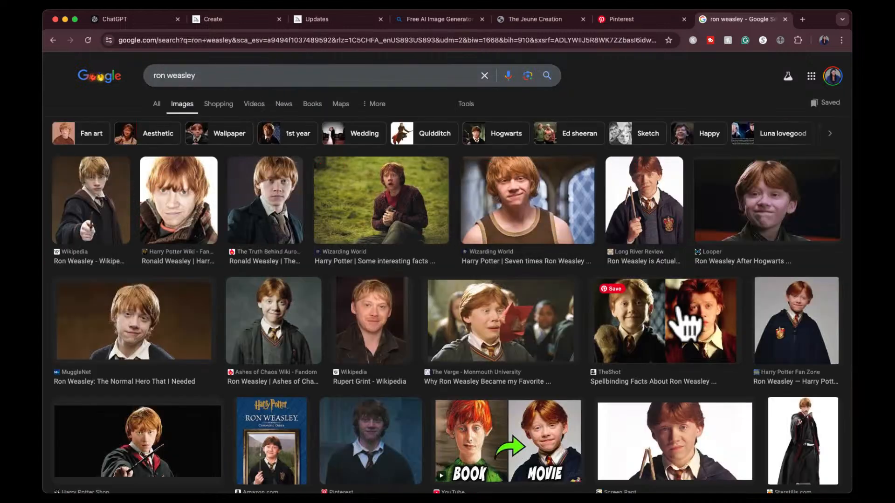
- Browse the Ron Weasley pictures for a suitable reference, previewing the Wallpapers.com photo with the candles
scroll(684, 324, "down", 2)
scroll(684, 324, "down", 5)
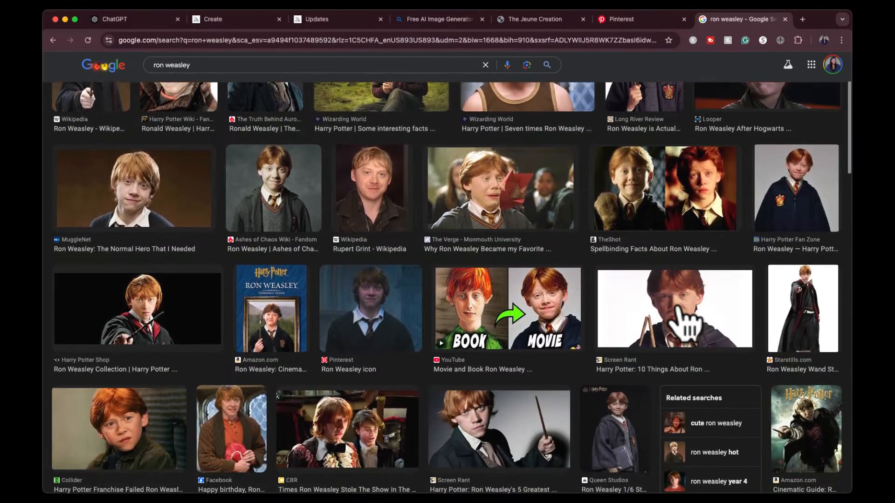
scroll(684, 323, "down", 5)
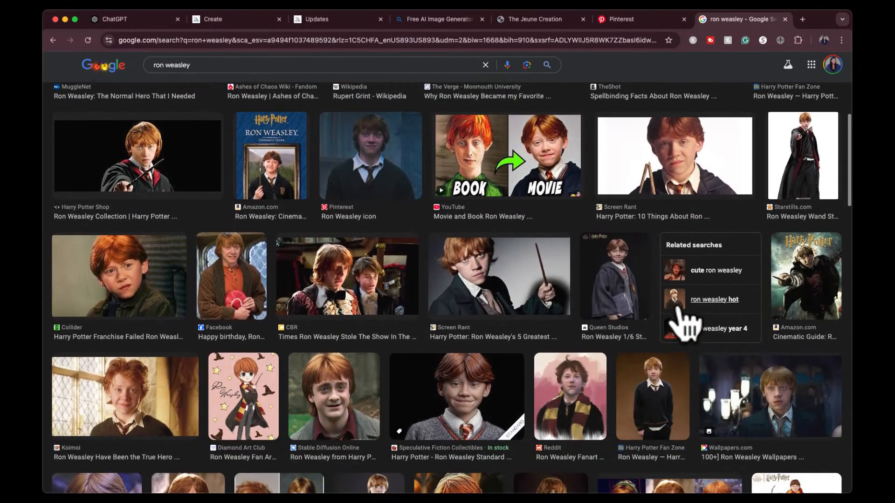
scroll(684, 324, "down", 1)
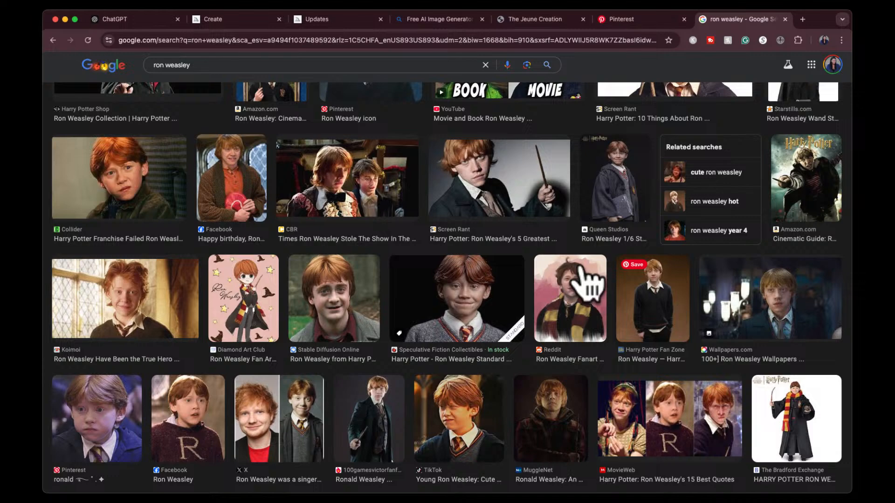
scroll(458, 276, "down", 10)
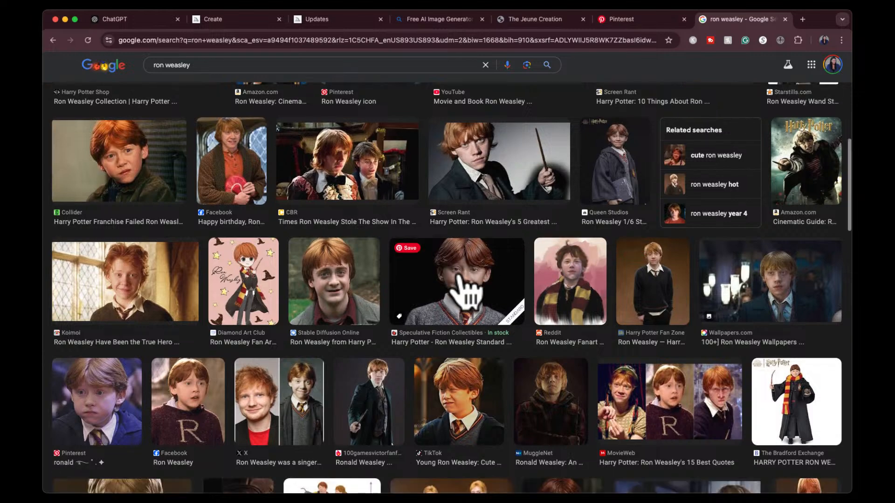
scroll(458, 279, "up", 5)
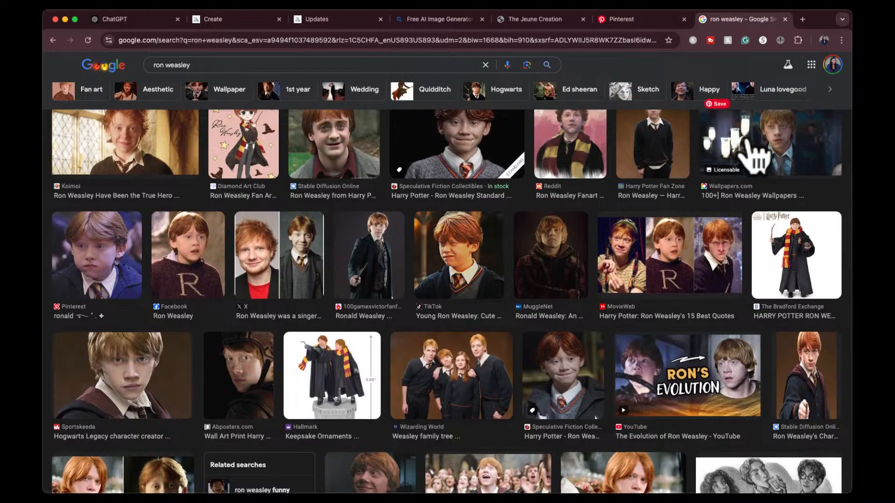
left_click(752, 149)
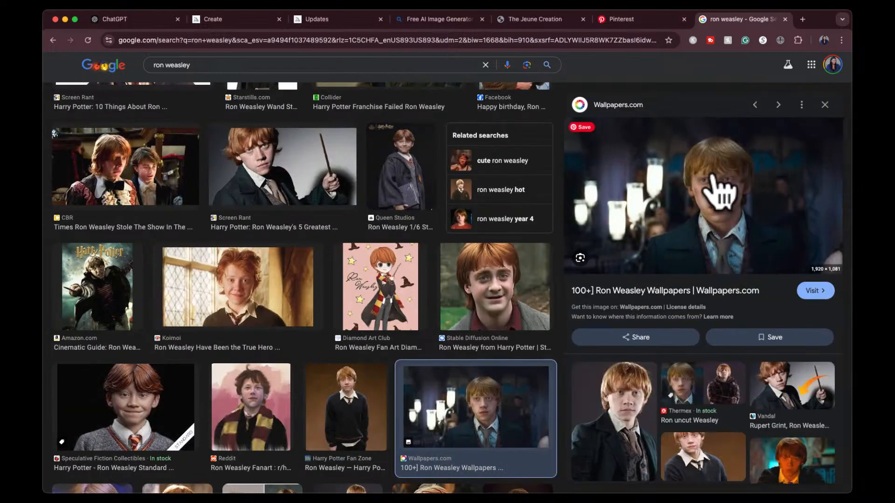
scroll(426, 268, "up", 6)
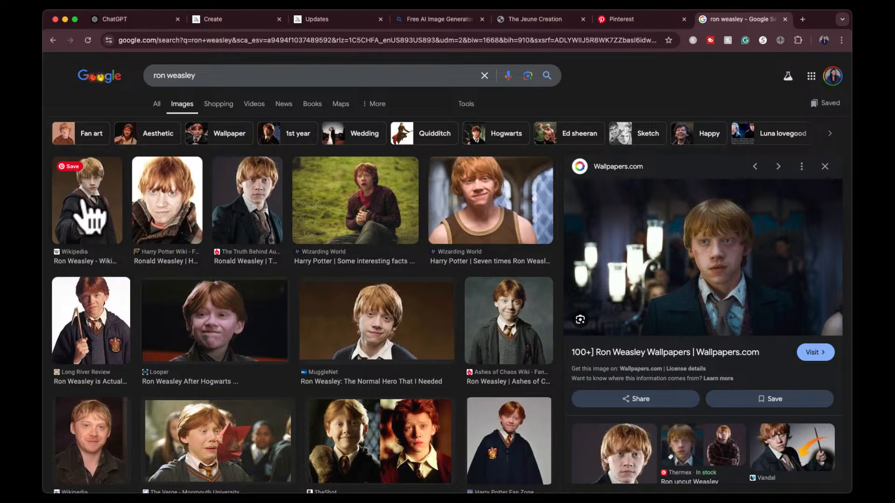
- Preview the first three Ron Weasley portraits and take a screenshot of The Truth Behind Aurora Wiki portrait in the dark suit
left_click(93, 219)
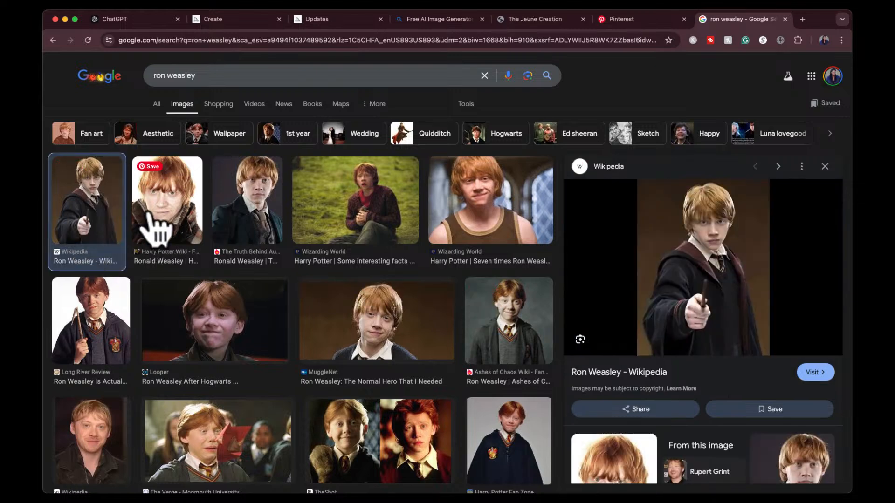
left_click(150, 214)
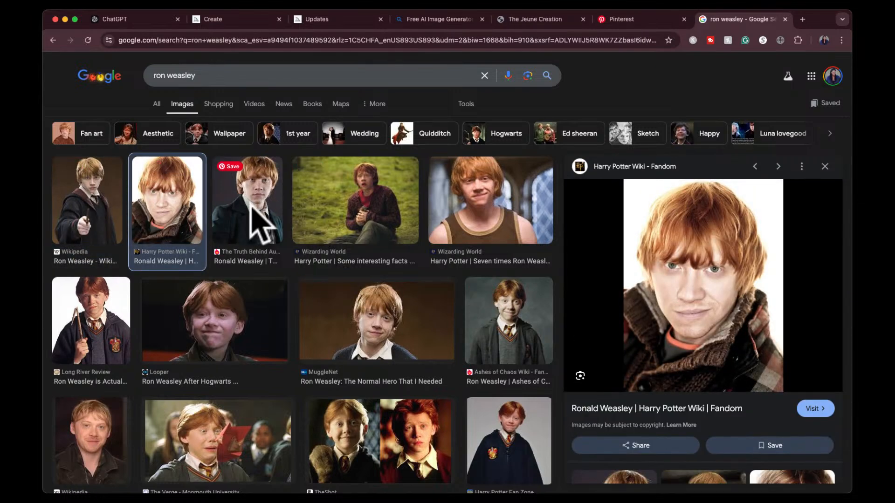
left_click(252, 219)
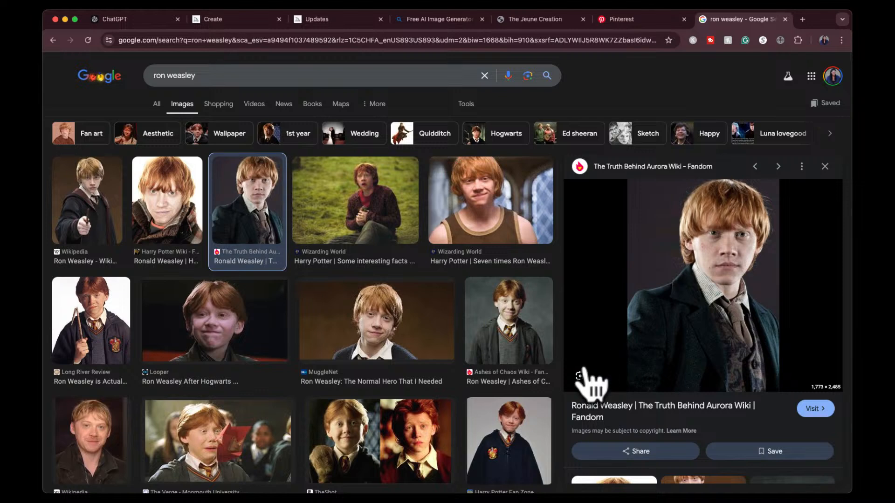
key("super+shift+4")
left_click_drag(625, 183, 782, 396)
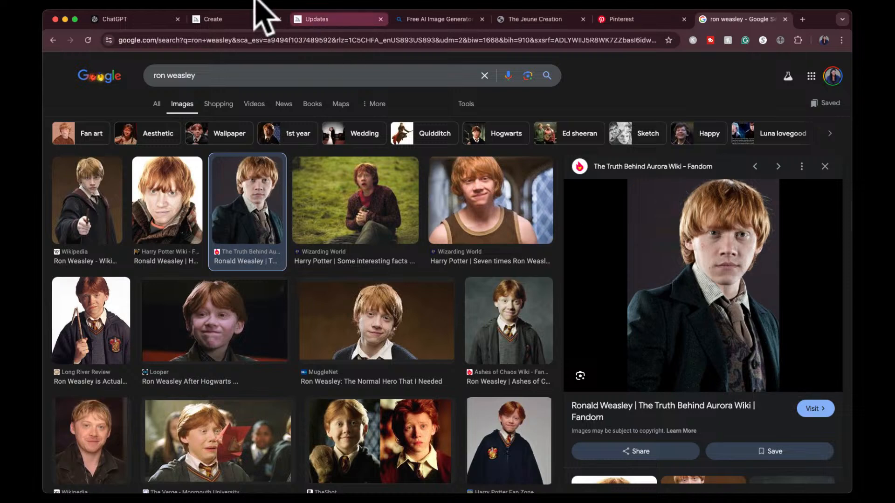
- Return to Midjourney, add the portrait screenshot as a character reference, and generate images from the prompt "ron weasley"
left_click(219, 19)
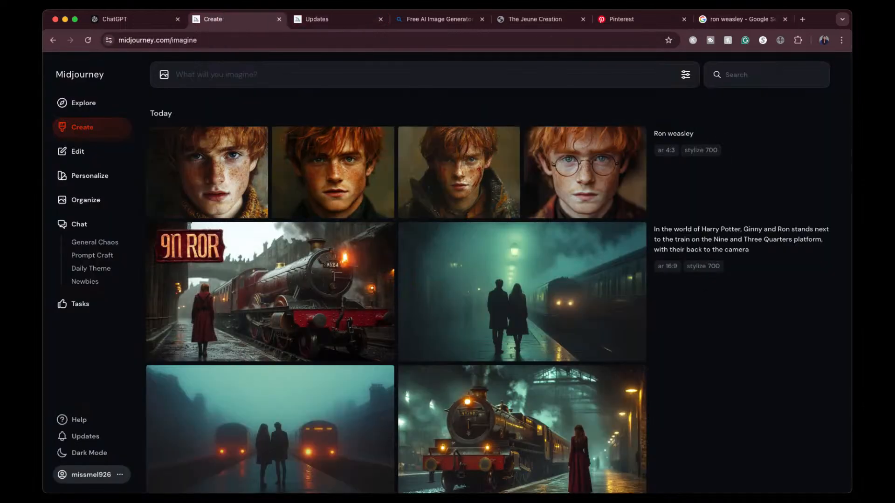
left_click_drag(759, 259, 539, 130)
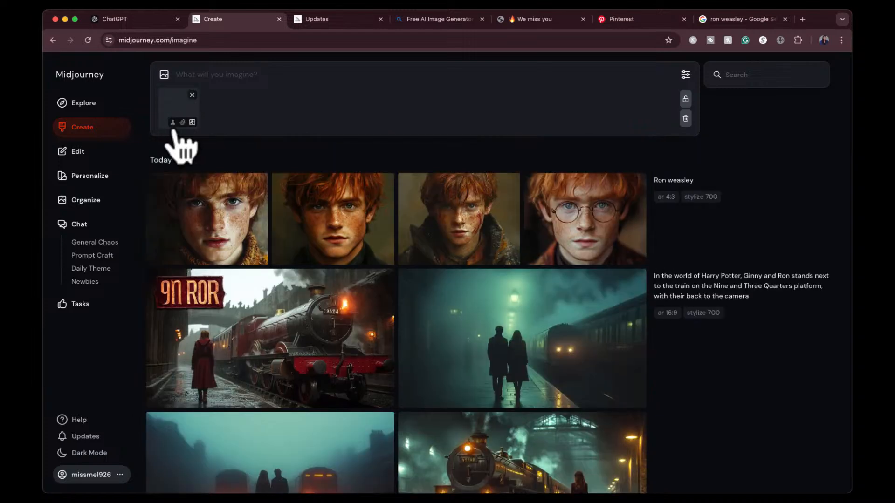
left_click(172, 126)
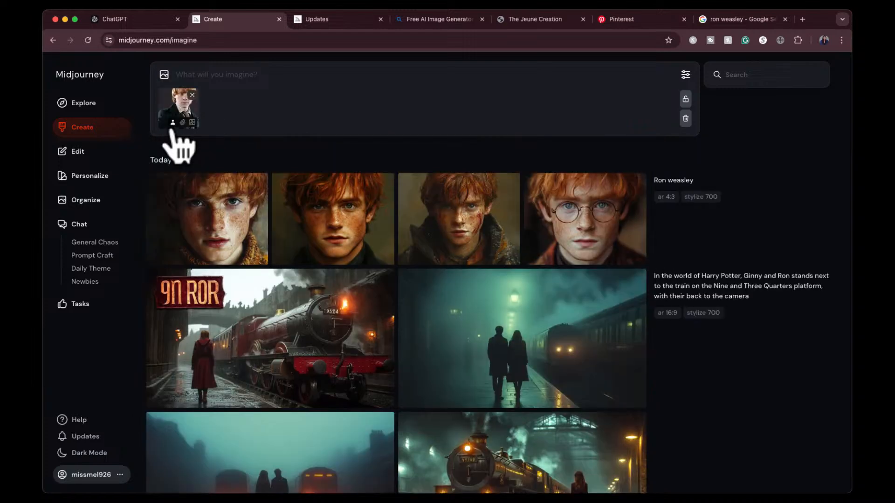
left_click(192, 76)
type("ron weasley")
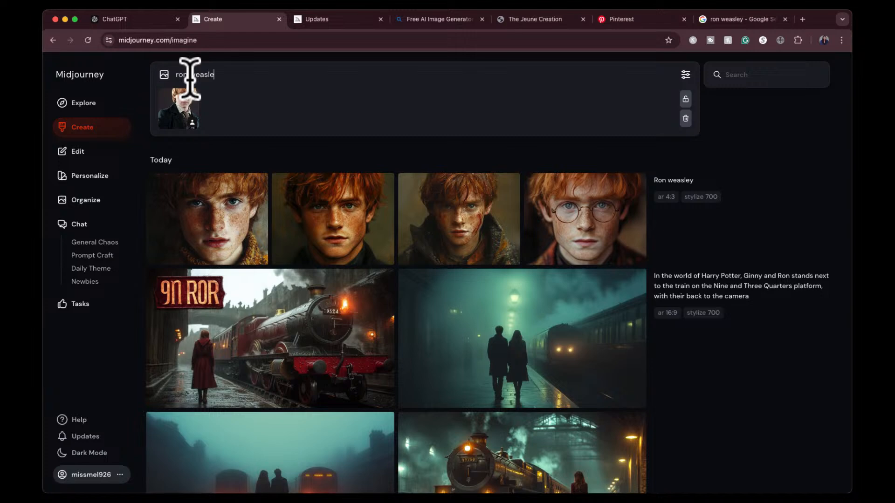
key("Return")
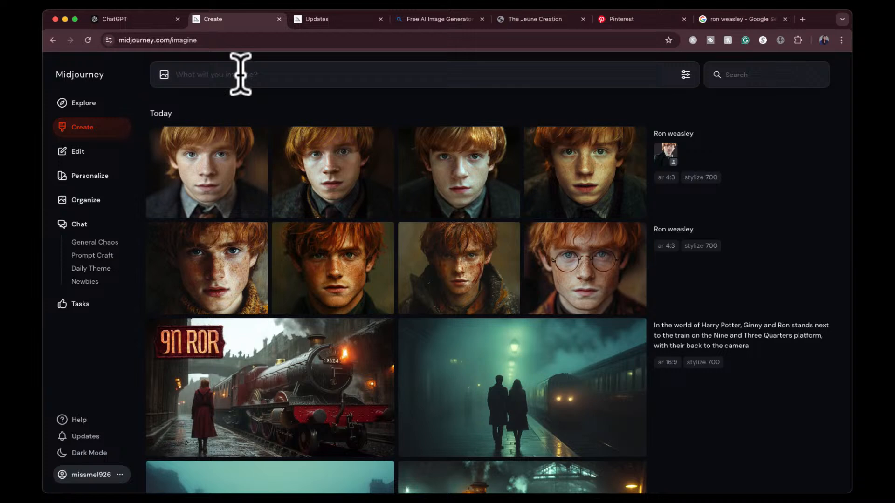
- Generate images from the prompt "barack obama" with the current image settings
type("barack obama")
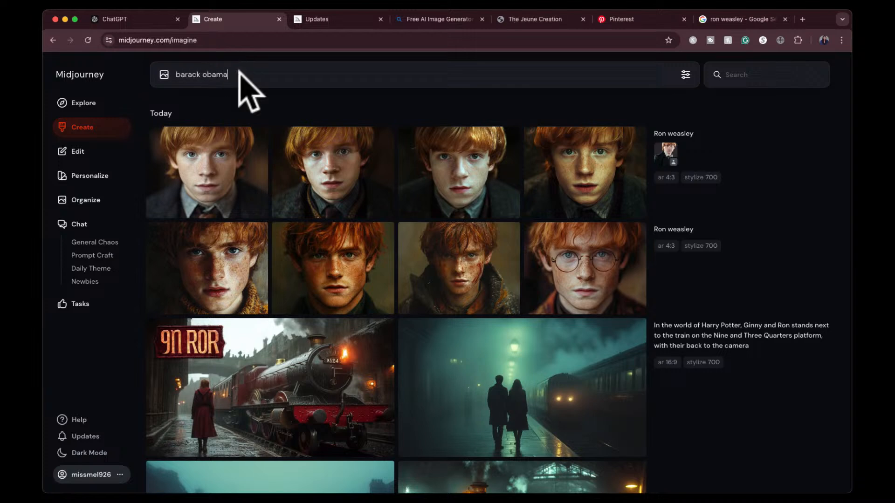
key("Return")
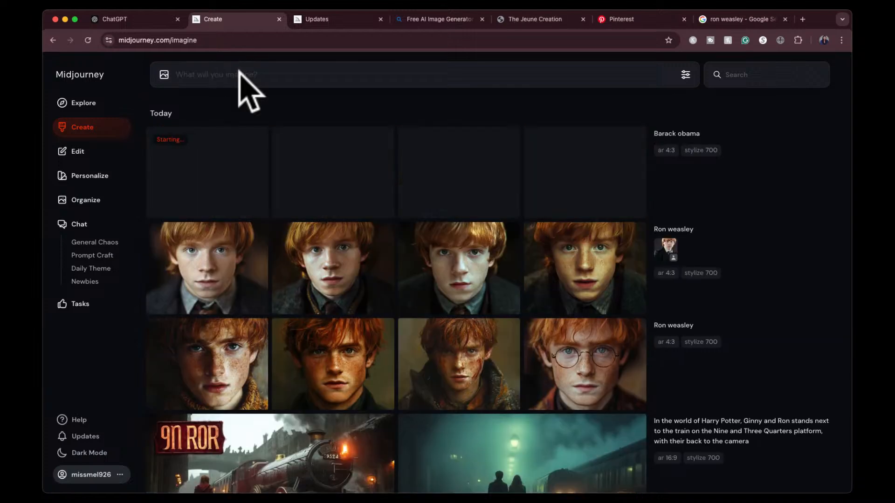
- Change the image size to a portrait aspect ratio of 4:5 in the generation settings
left_click(684, 73)
left_click(275, 157)
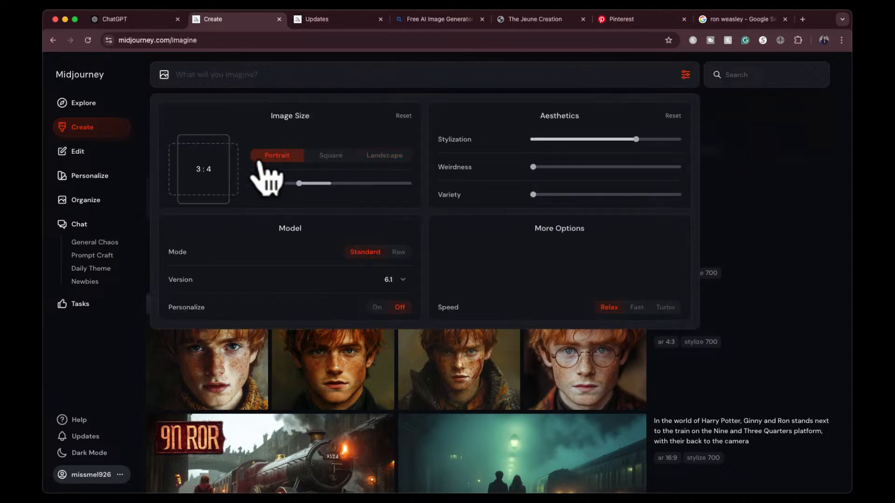
left_click(331, 156)
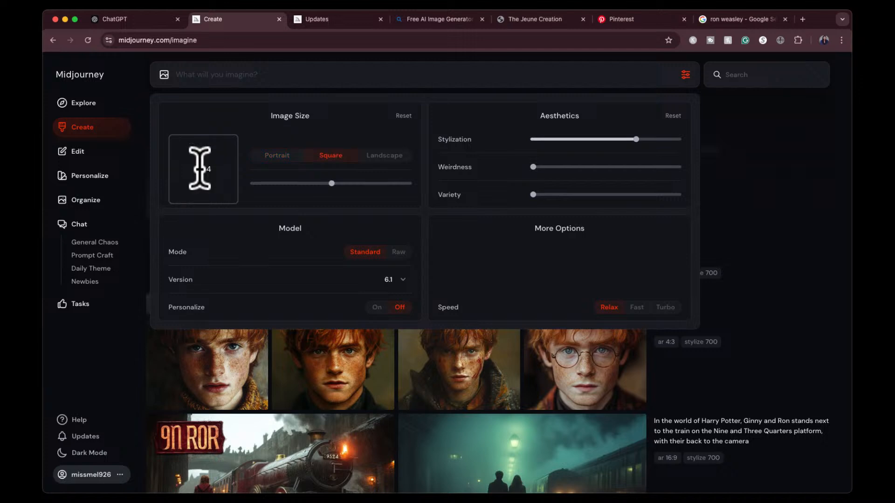
key("Tab")
type("5")
- Generate images from the prompt "barack obama" in Raw mode, closing the generation settings
left_click(348, 73)
type("barack obama")
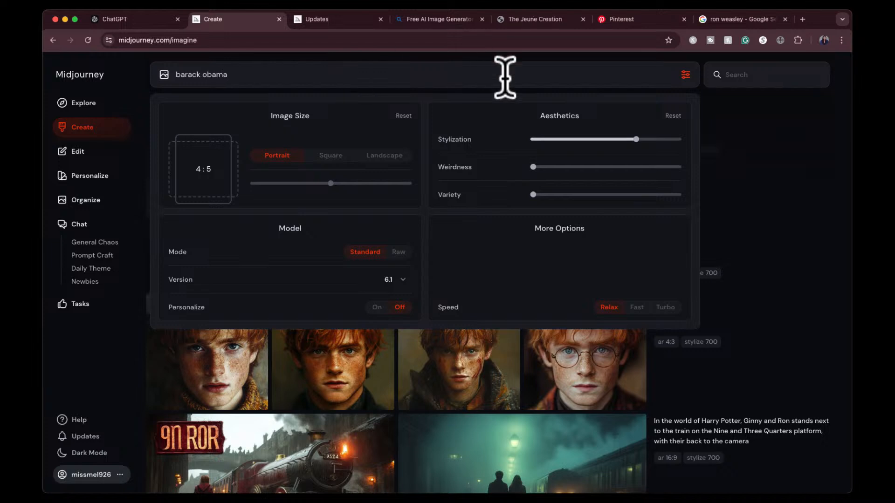
left_click(399, 251)
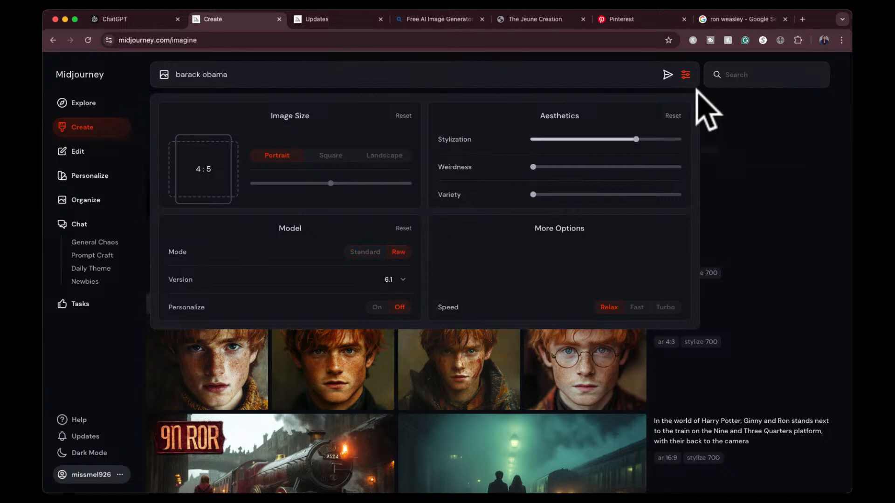
left_click(668, 75)
left_click(720, 112)
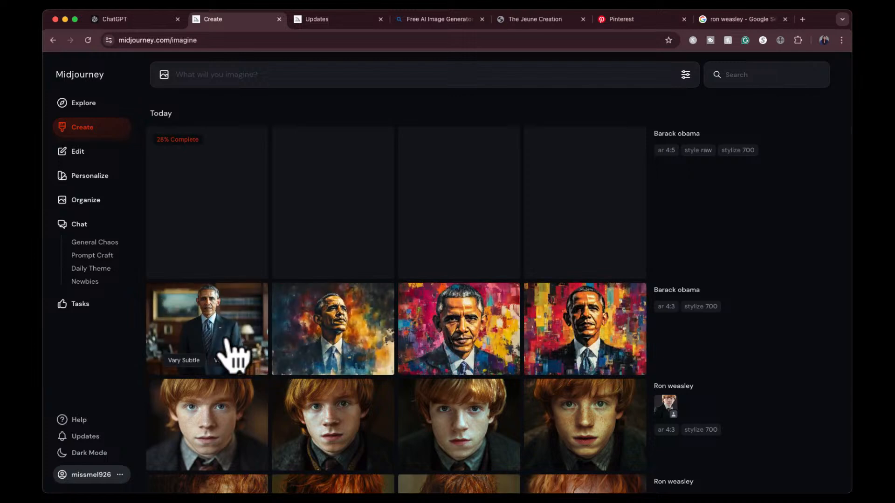
- View the four 4:3 Barack Obama images enlarged one after another, starting with the office portrait, and return to the feed
left_click(225, 340)
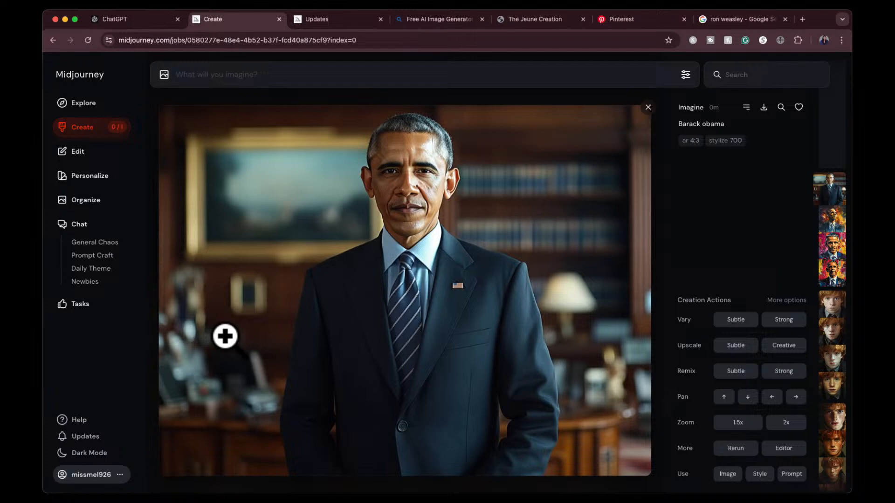
key("Right")
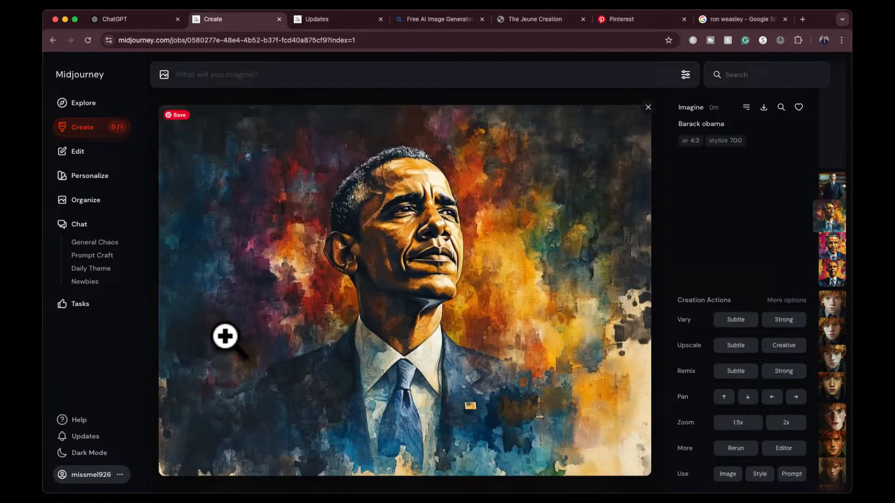
key("Right")
key("Right")
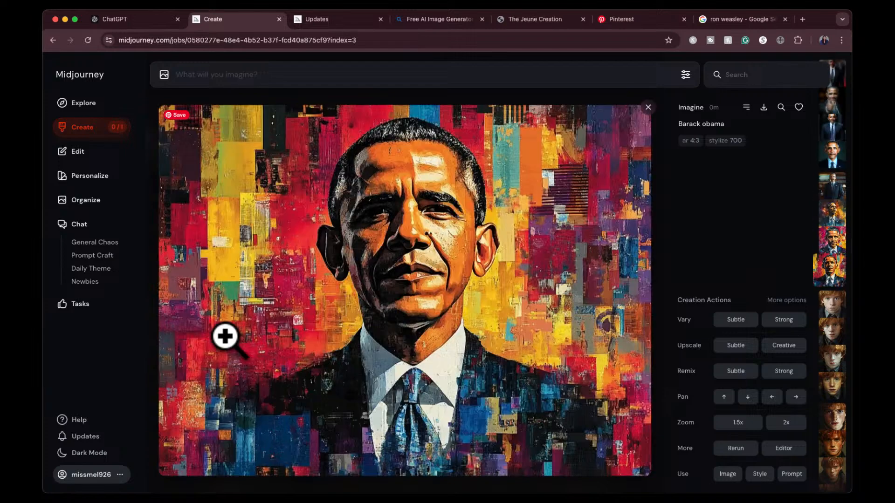
left_click(648, 108)
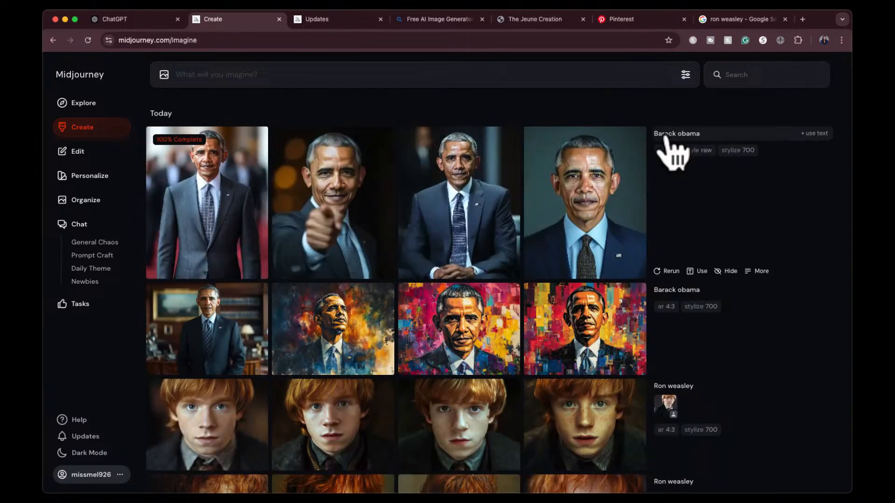
- Inspect the four raw-style 4:5 Barack Obama portraits enlarged, returning to the feed after each one
left_click(330, 201)
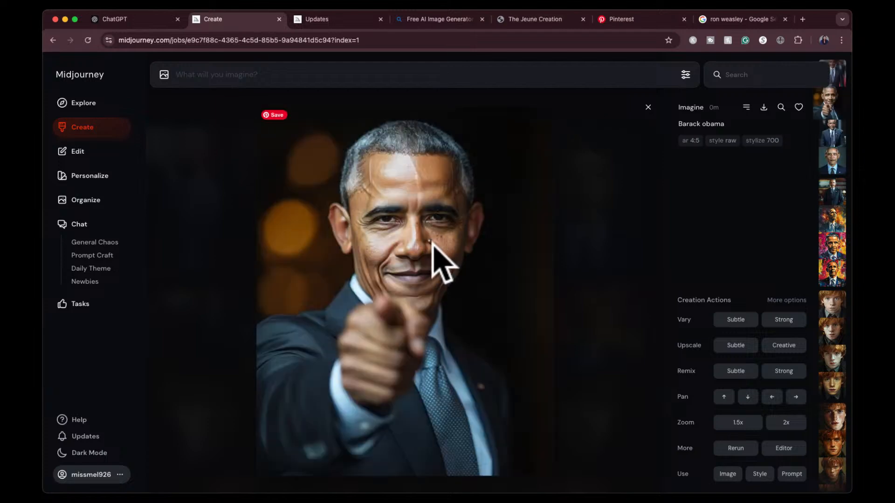
left_click(648, 107)
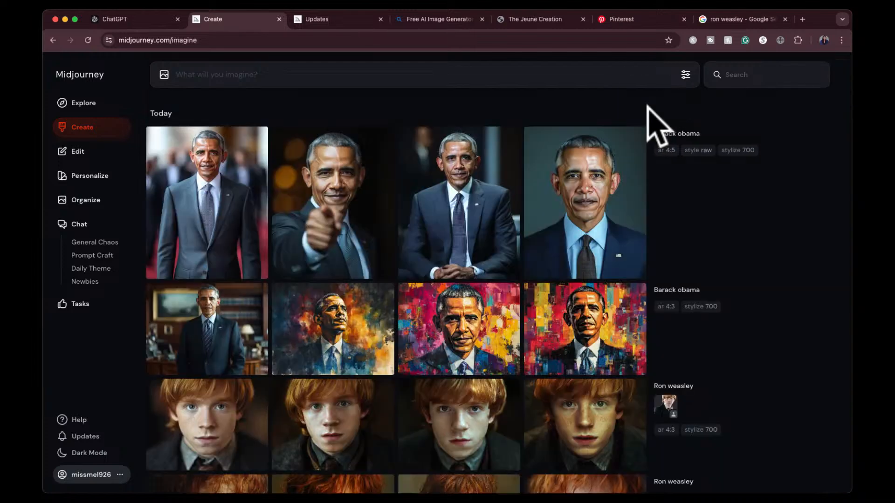
left_click(610, 184)
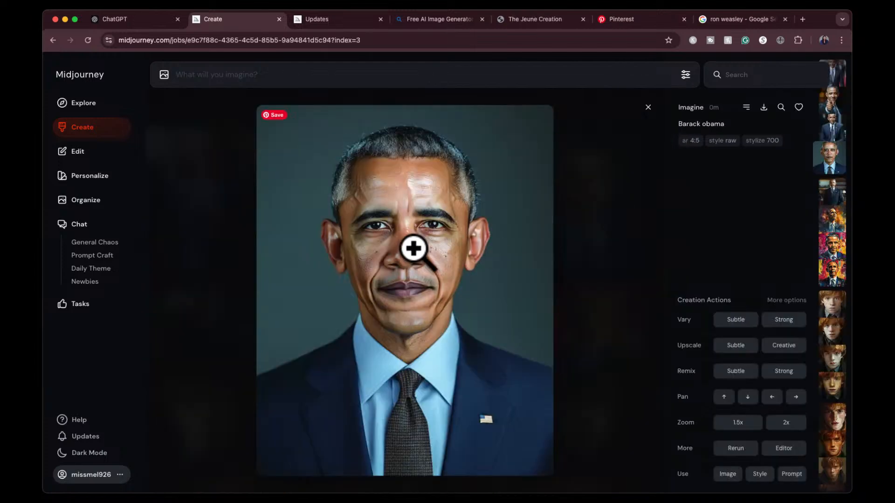
left_click(647, 107)
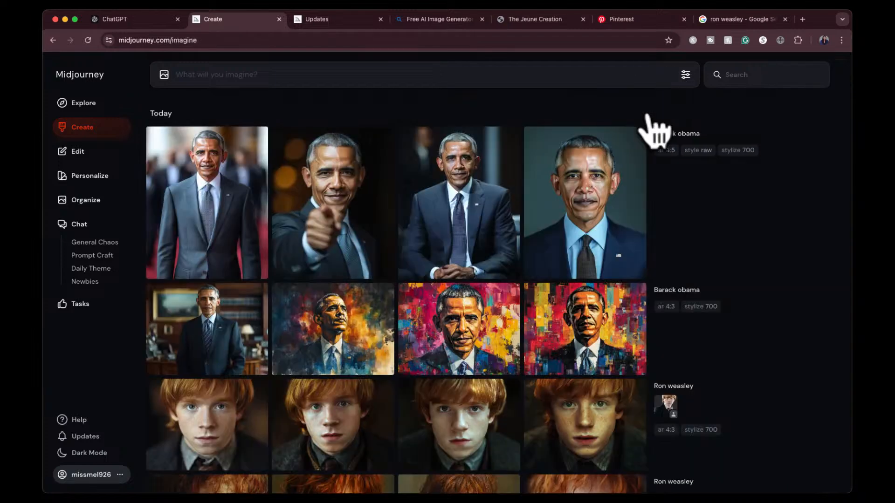
left_click(499, 203)
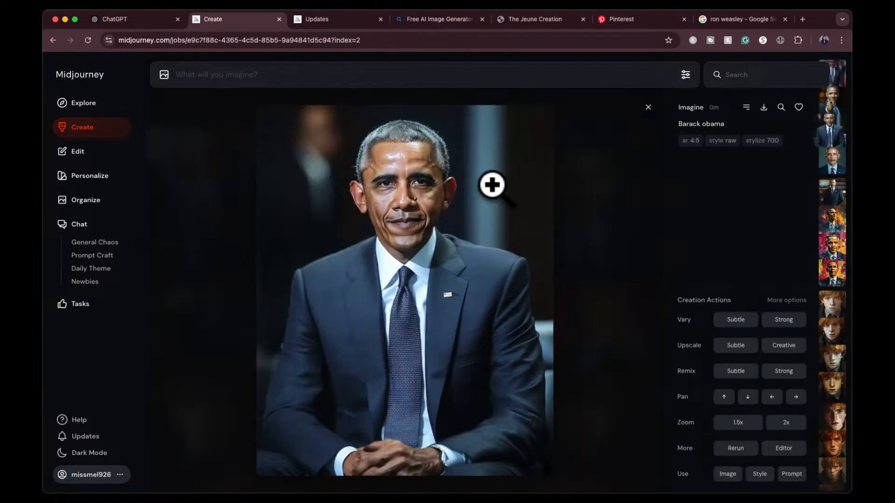
left_click(648, 108)
left_click(231, 203)
left_click(648, 107)
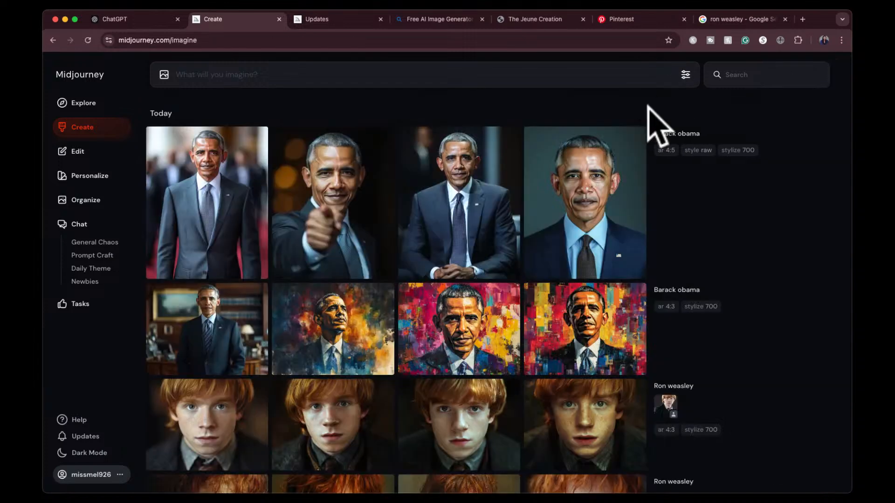
- Generate images from the prompt "donald trump" and examine the resulting portraits enlarged before returning to the feed
type("donald trump")
key("Return")
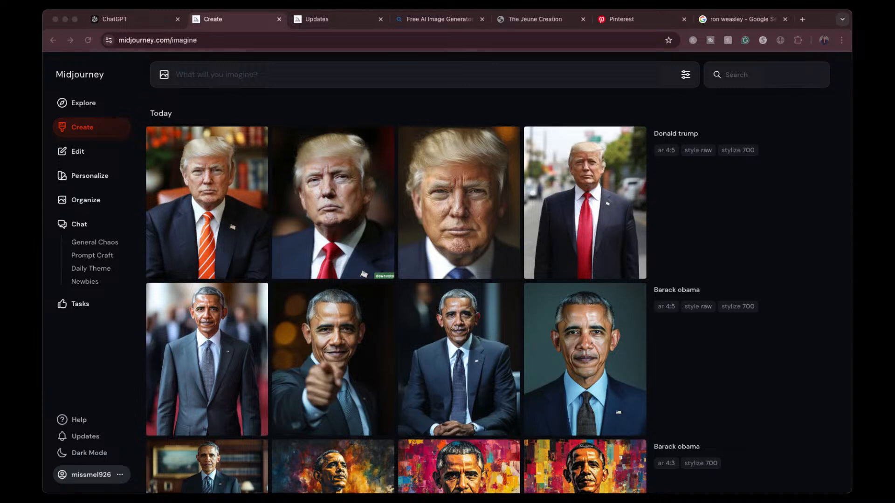
left_click(207, 186)
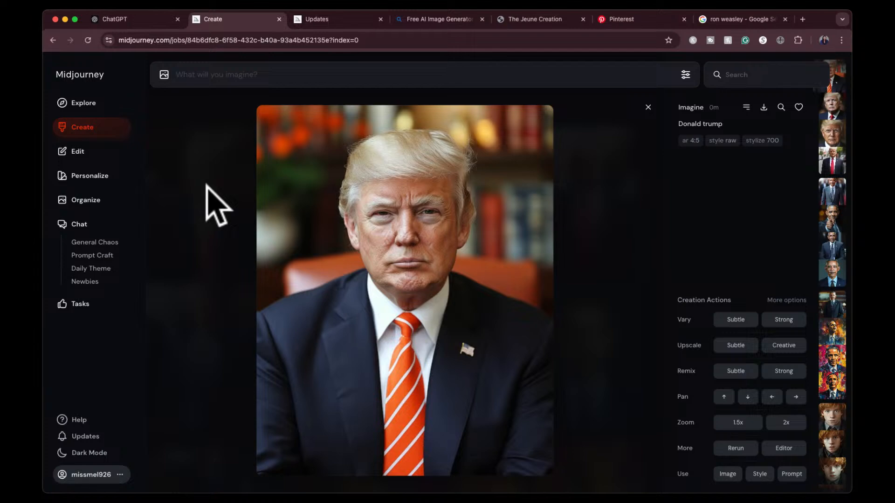
key("Right")
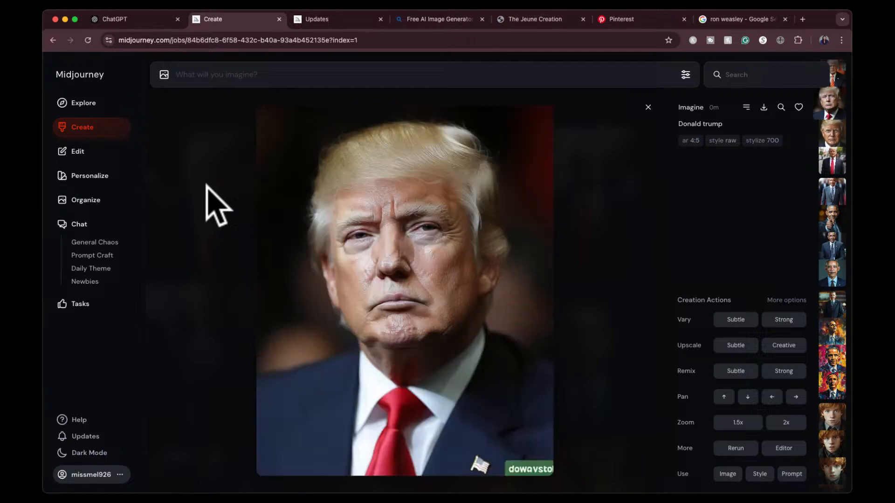
key("Right")
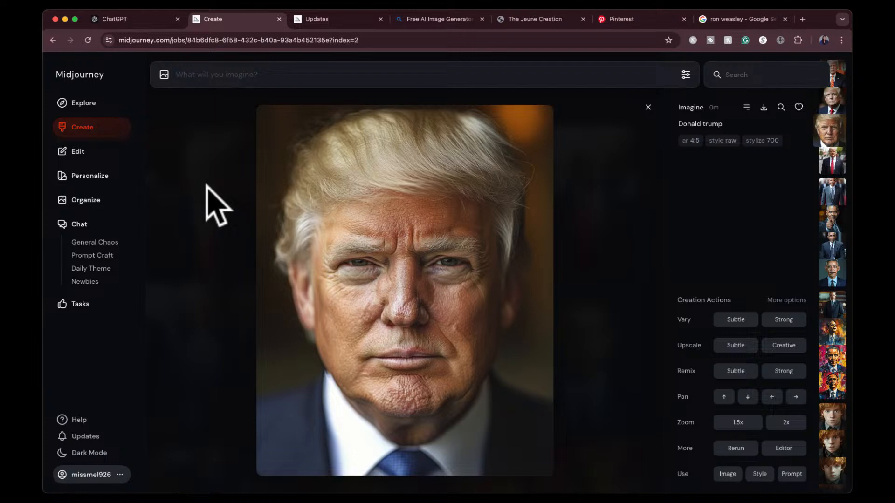
key("Right")
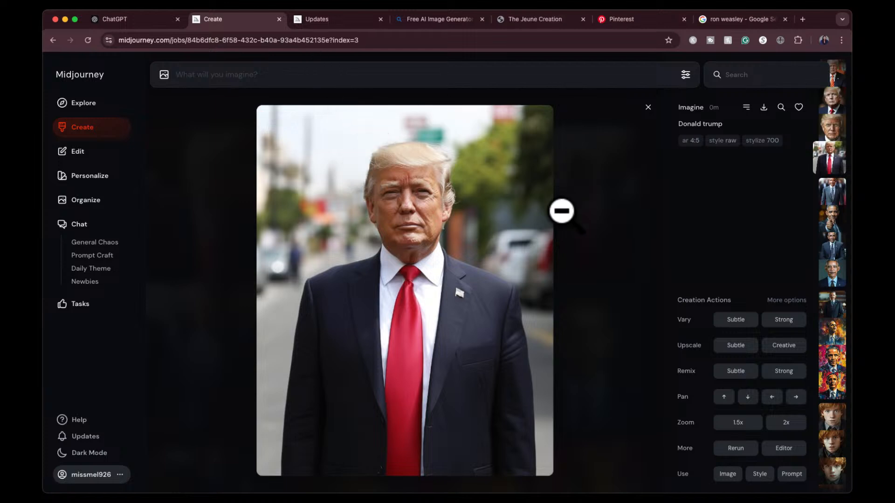
key("Left")
key("Left")
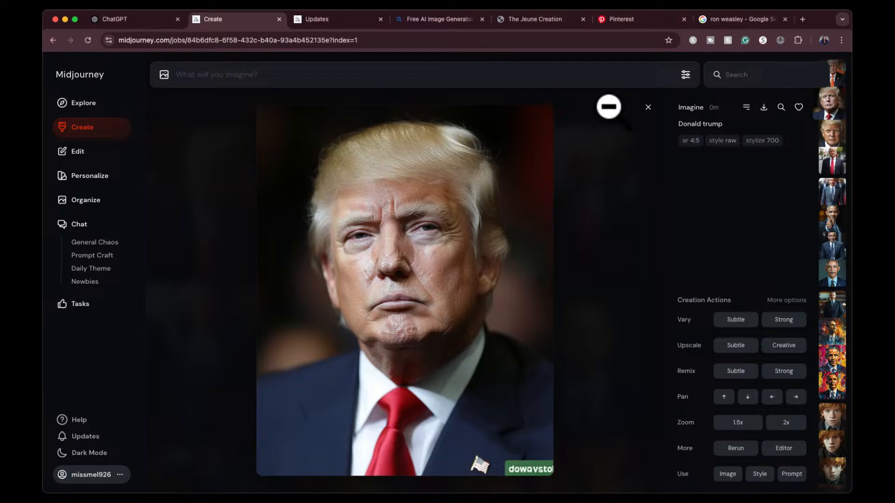
left_click(648, 107)
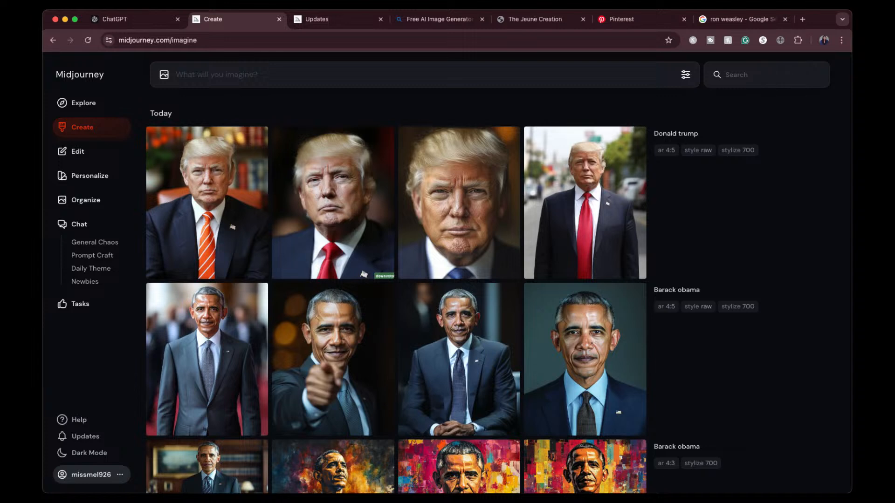
- Switch to The Jeune Creation website and show its home page
left_click(535, 19)
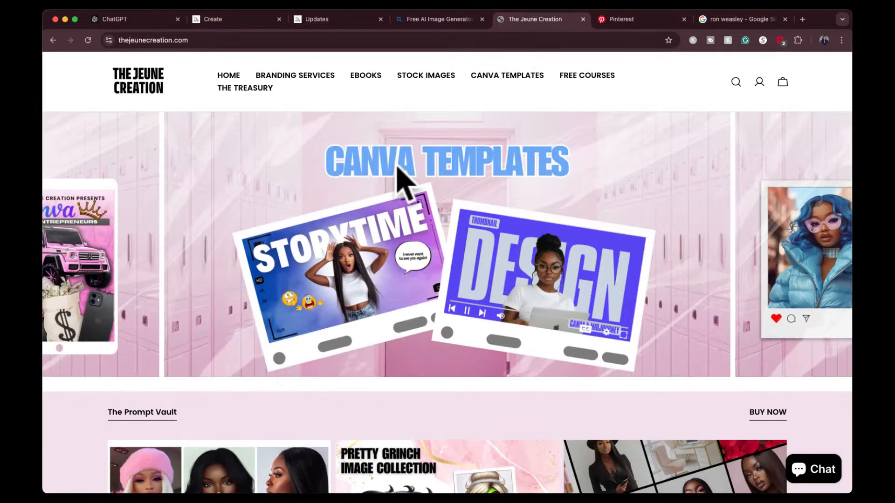
left_click(225, 77)
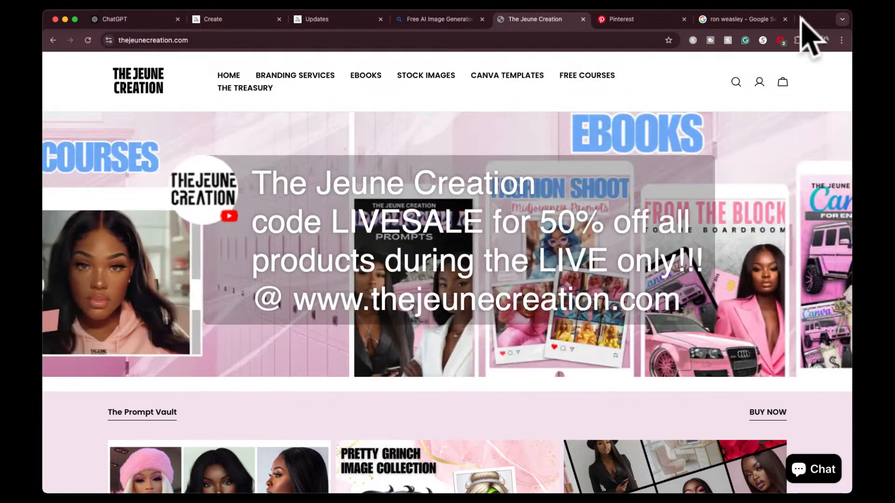
- Search Google for "black screen" in a new browser tab and show the image results
left_click(802, 19)
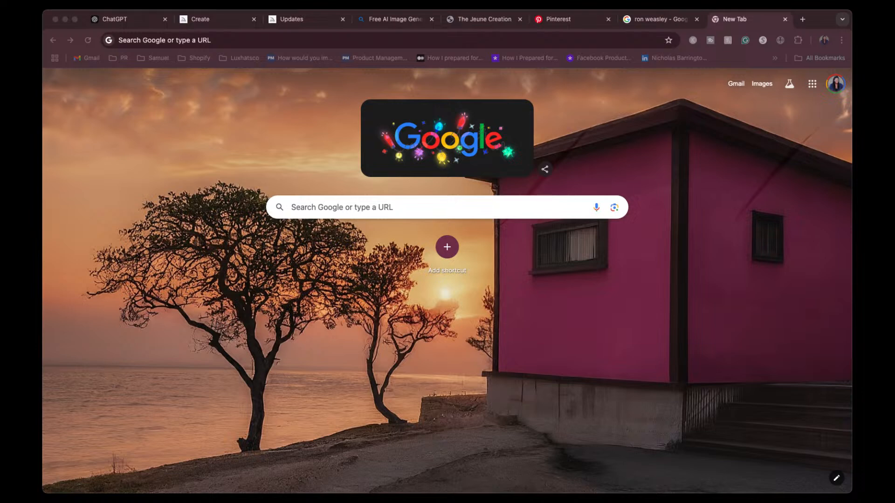
left_click(410, 207)
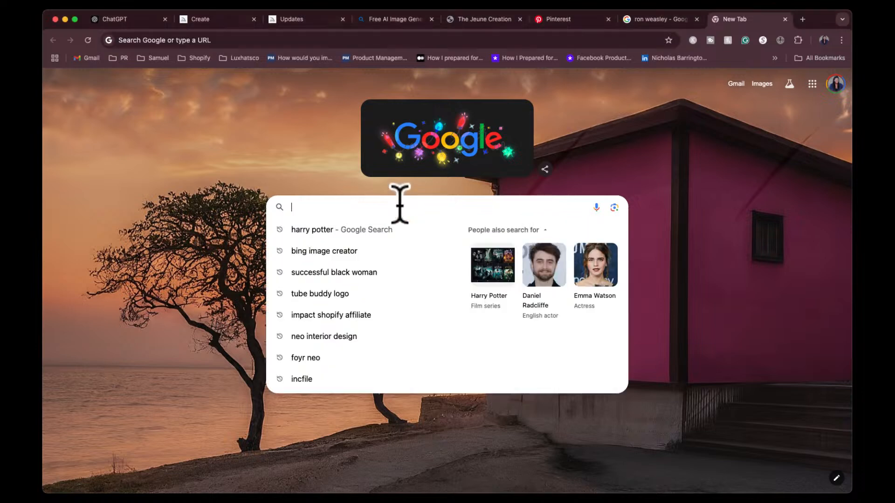
type("black screen")
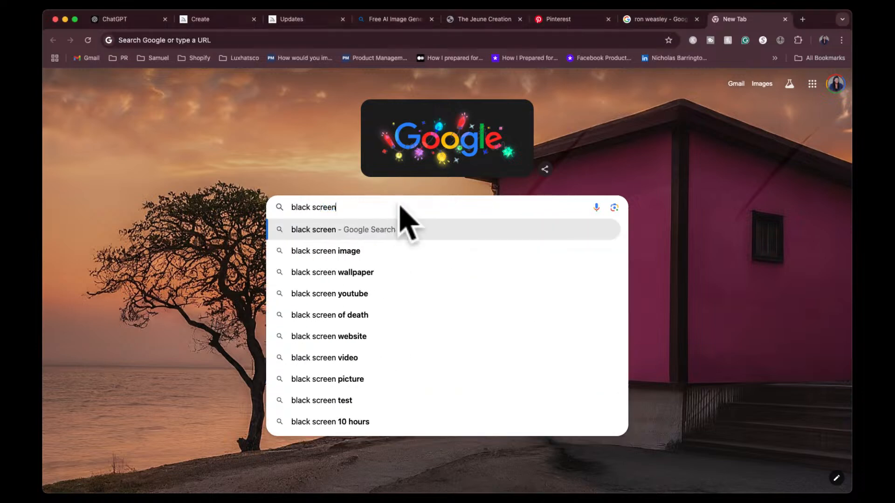
key("Return")
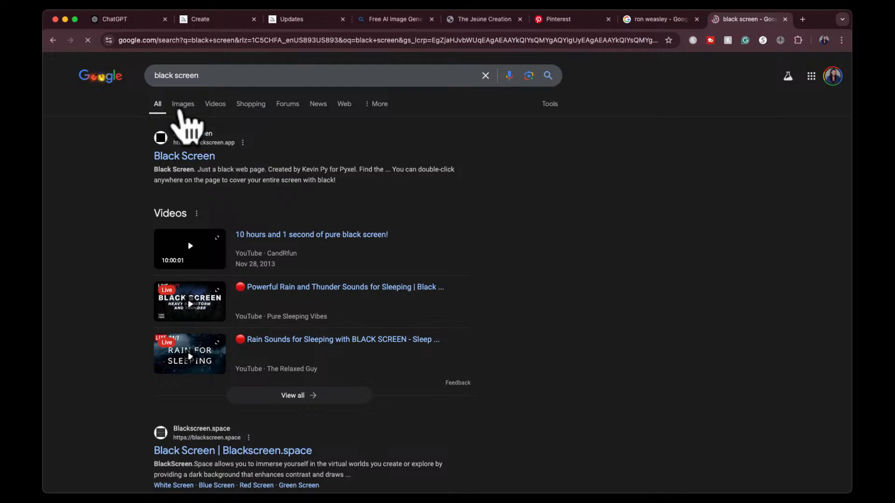
left_click(180, 106)
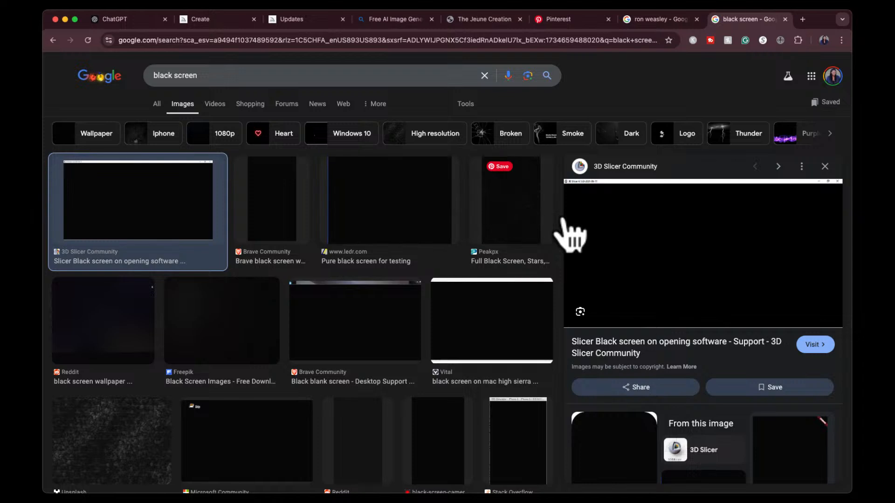
- Open the 3D Slicer Community source page of the black screen picture and enlarge the picture in the post
left_click(646, 219)
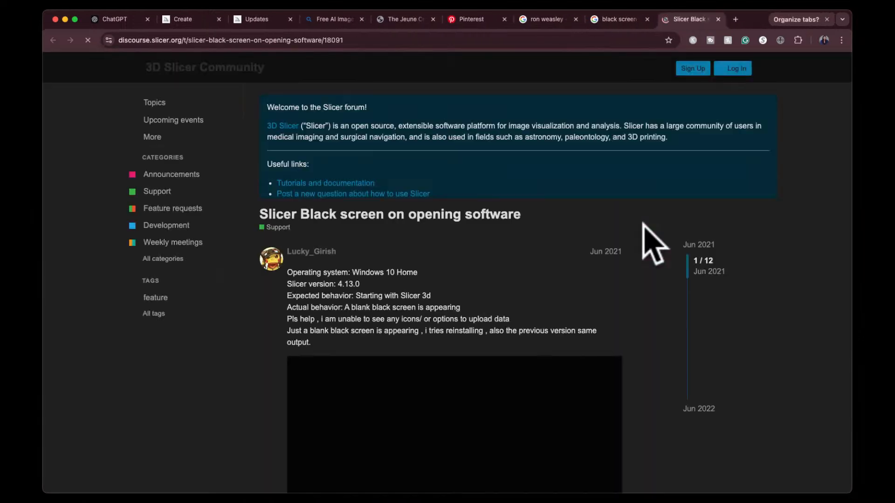
scroll(607, 330, "down", 3)
scroll(607, 330, "down", 4)
scroll(565, 240, "up", 1)
left_click(561, 240)
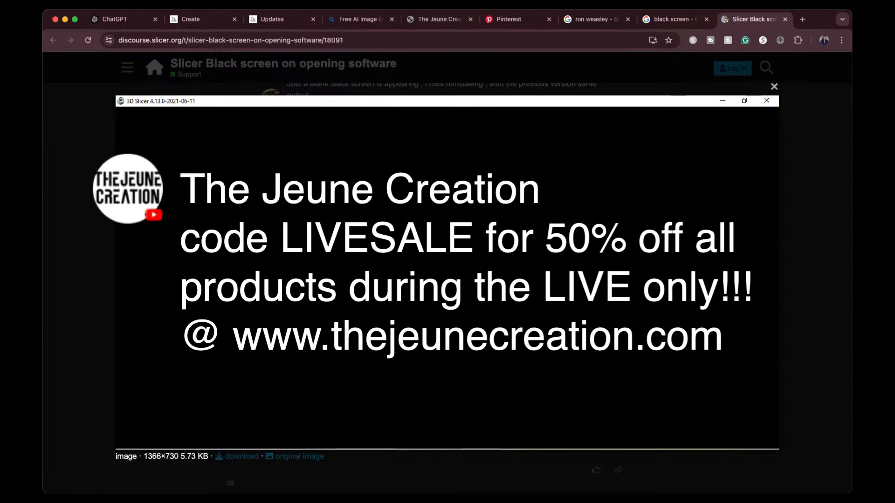
- Return to The Jeune Creation website, dismiss the sign-up pop-up, and look over the home page's products from start to end
left_click(436, 20)
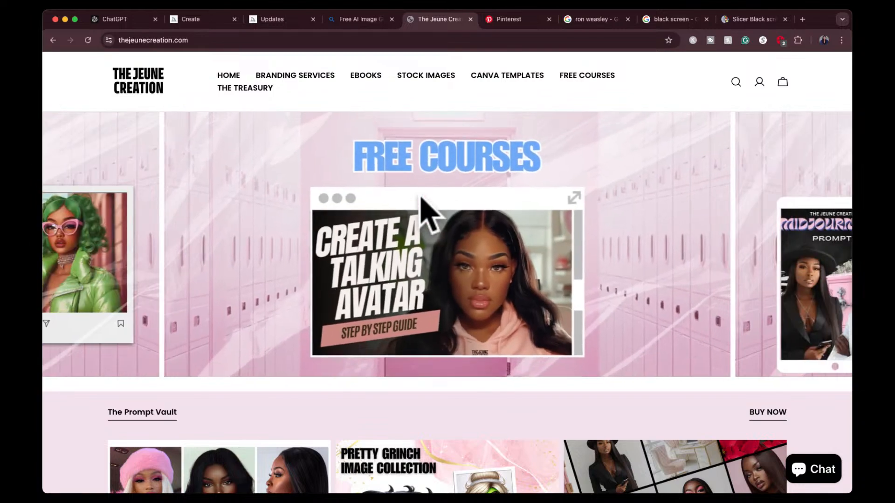
scroll(394, 224, "down", 7)
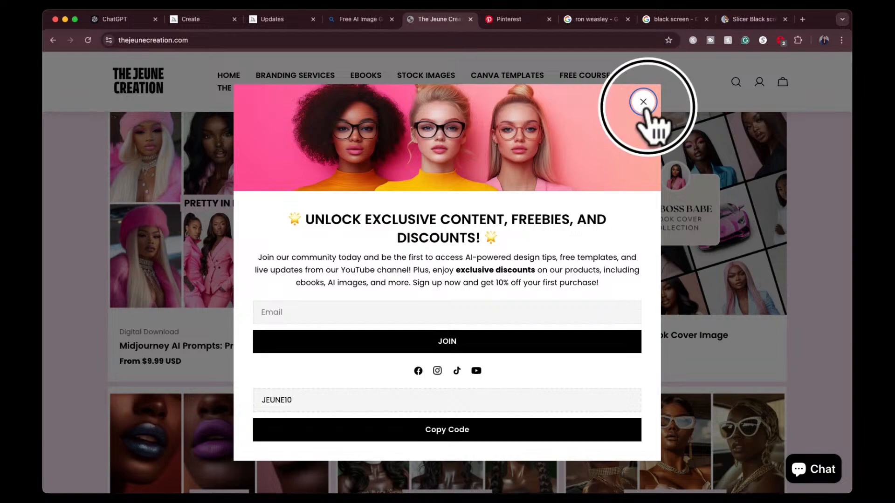
left_click(643, 102)
scroll(572, 279, "down", 6)
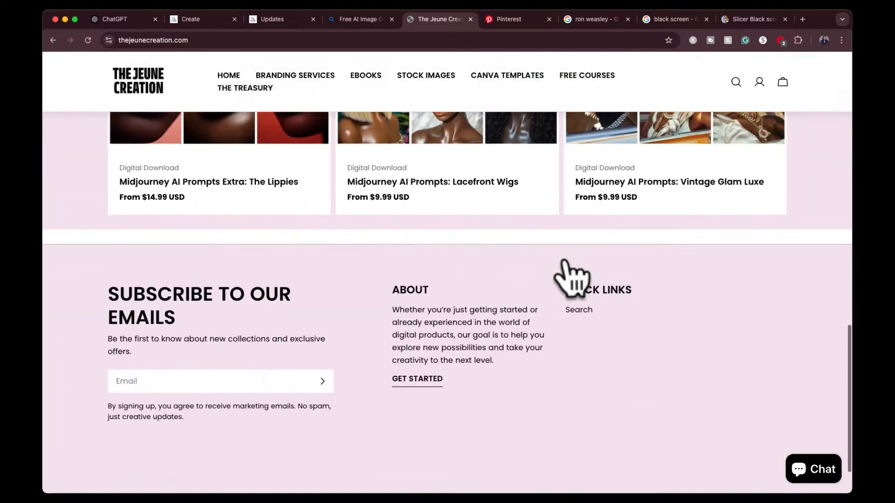
scroll(572, 280, "up", 10)
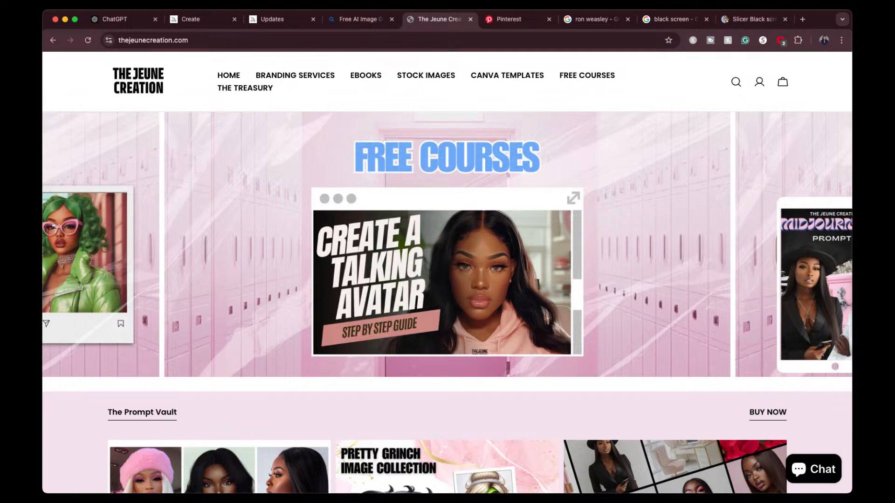
- Look over the home page's products once more and open the Branding Services page
scroll(426, 206, "down", 7)
scroll(425, 210, "down", 3)
scroll(425, 215, "up", 10)
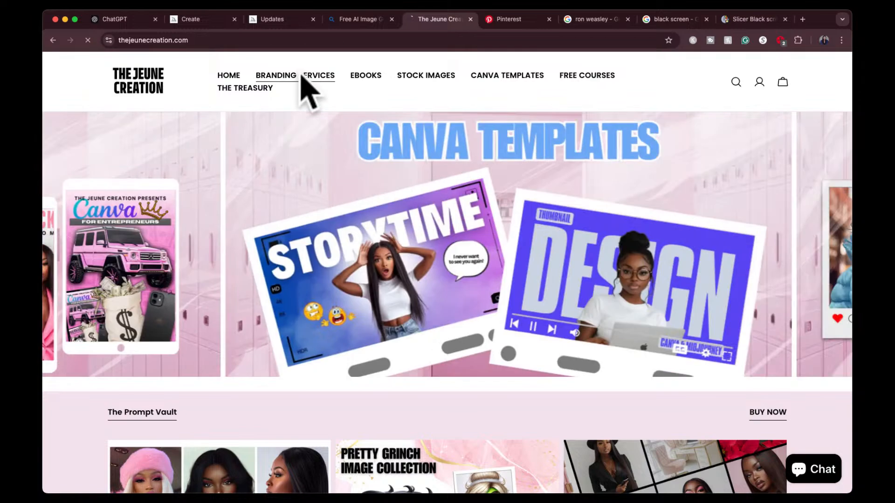
left_click(298, 77)
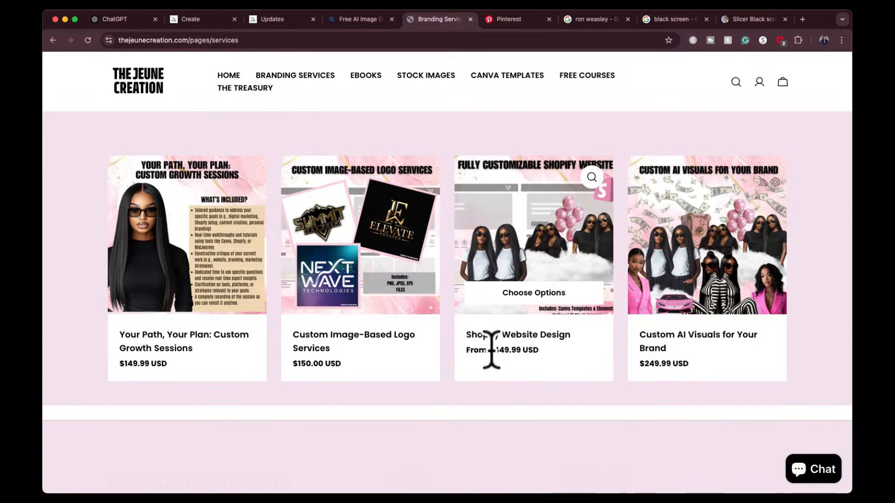
- Copy the Shopify Website Design price and ask ChatGPT to calculate 449.99/2
left_click_drag(492, 350, 520, 347)
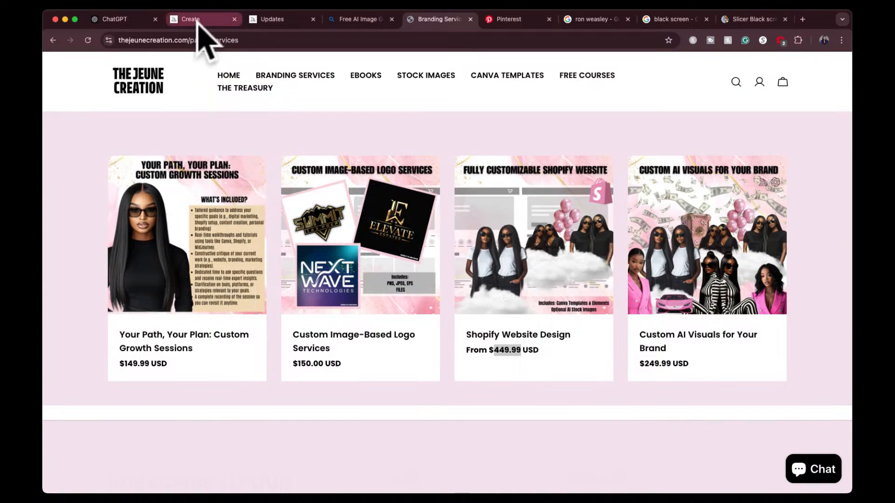
left_click(140, 19)
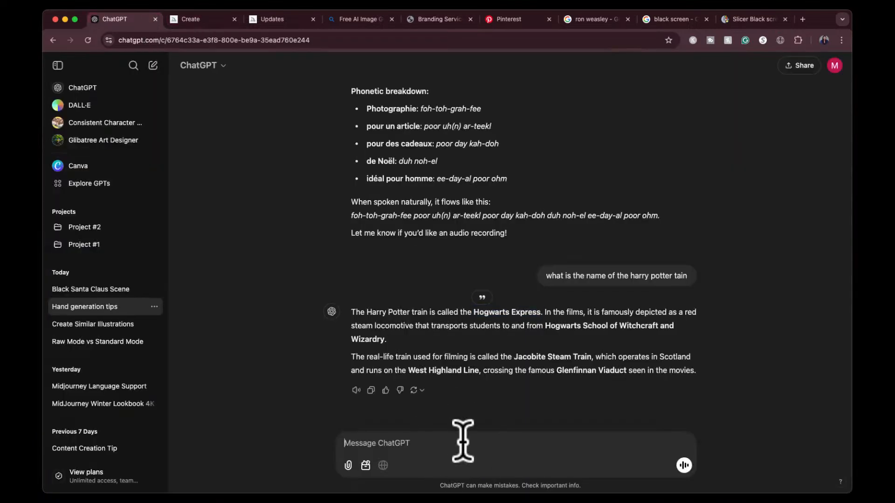
type("449.99")
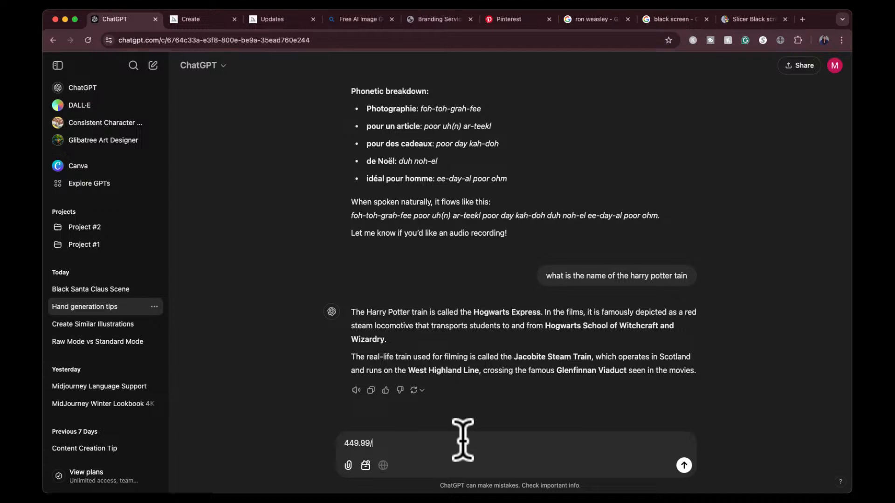
type("/2")
key("Return")
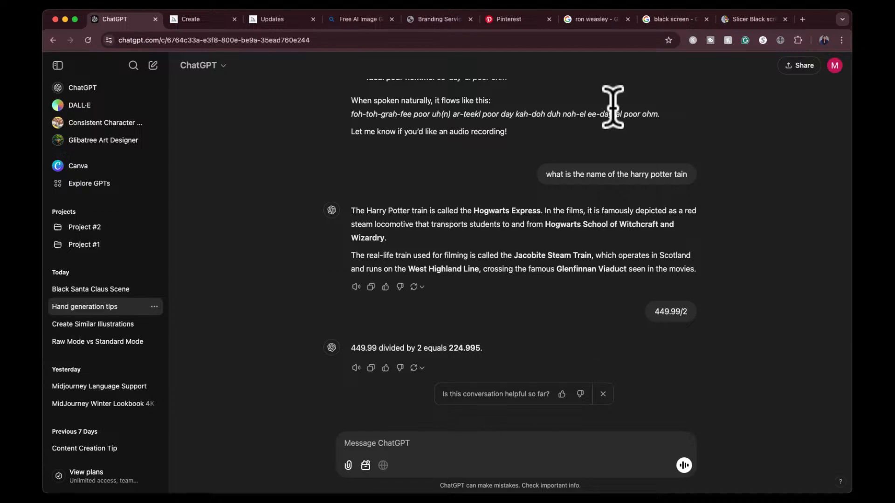
- Return to The Jeune Creation website, open the Shopify Website Design service, and highlight its full price and monthly installment amount
left_click(440, 19)
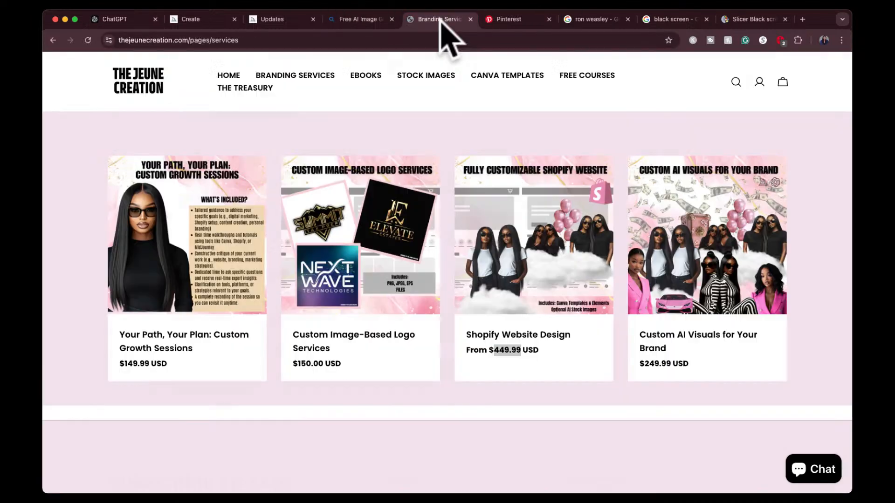
left_click(526, 334)
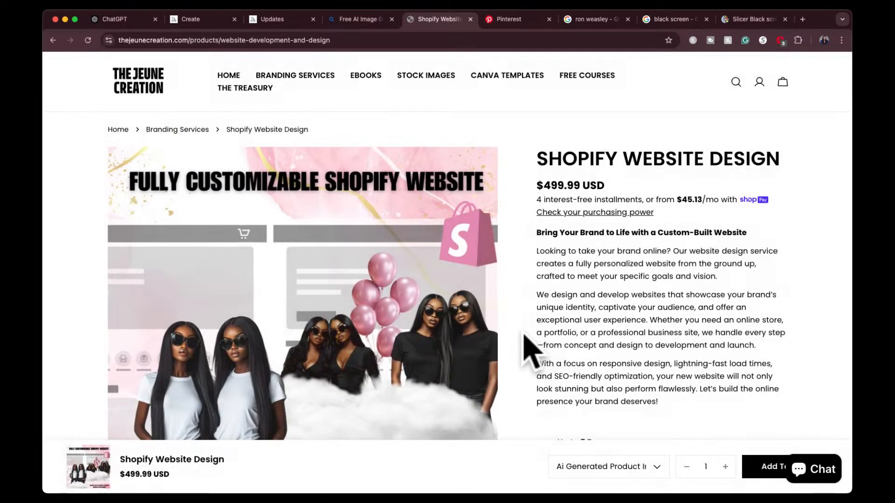
scroll(659, 359, "down", 3)
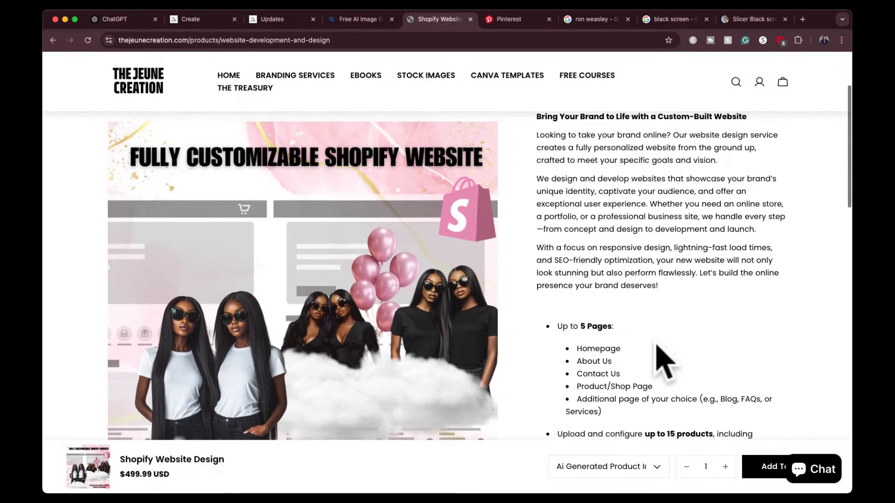
scroll(674, 280, "up", 3)
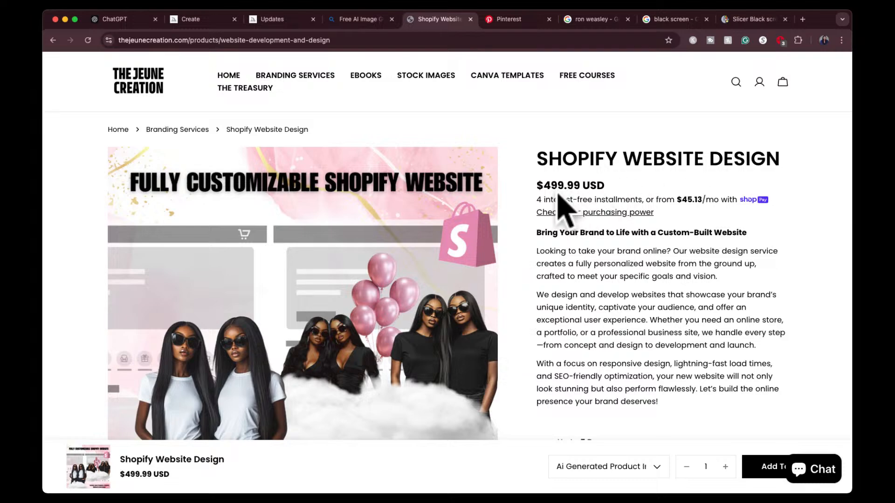
left_click_drag(543, 187, 579, 187)
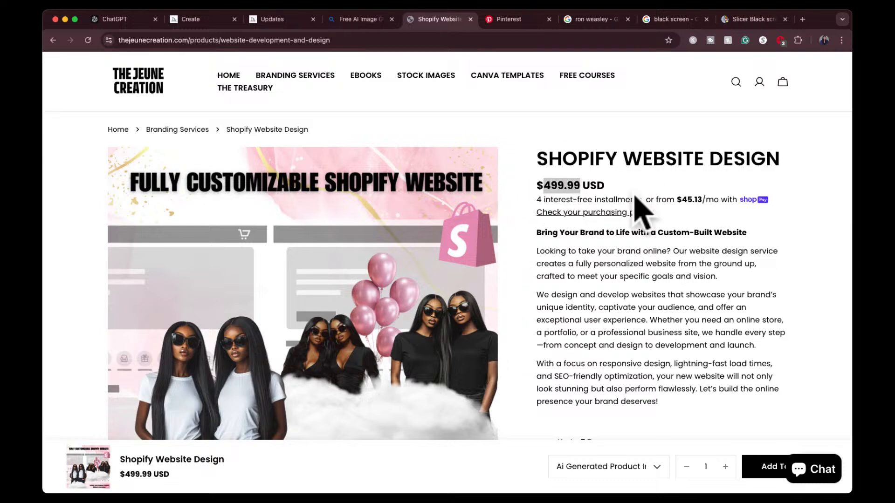
left_click_drag(678, 199, 691, 199)
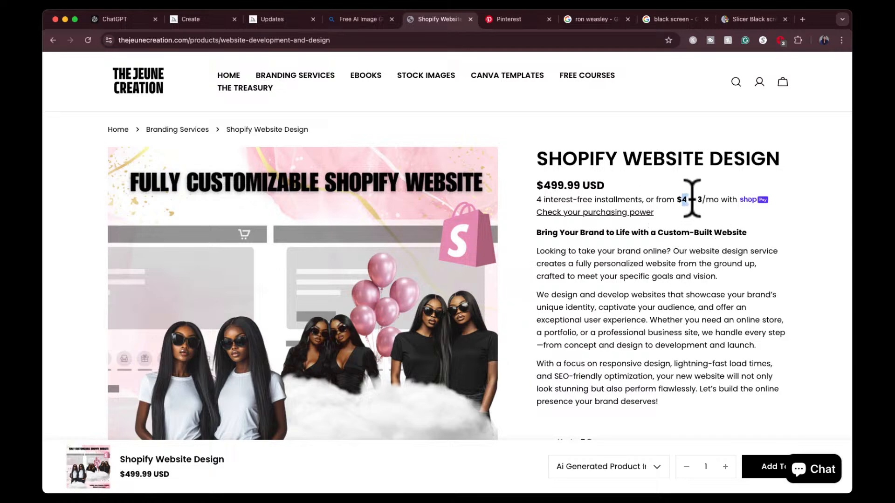
- Review the website design service's included pages, revisions and turnaround time, then clear the text selection beside the price
scroll(687, 247, "down", 5)
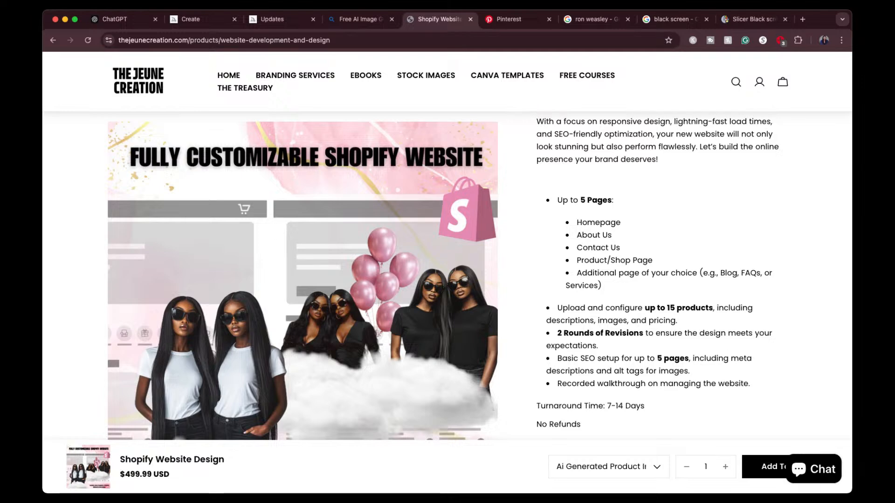
scroll(371, 210, "up", 3)
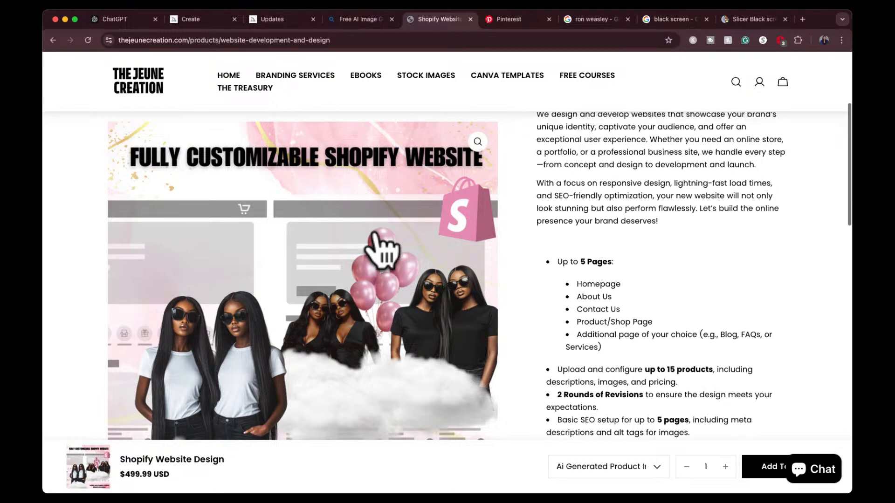
scroll(680, 242, "up", 5)
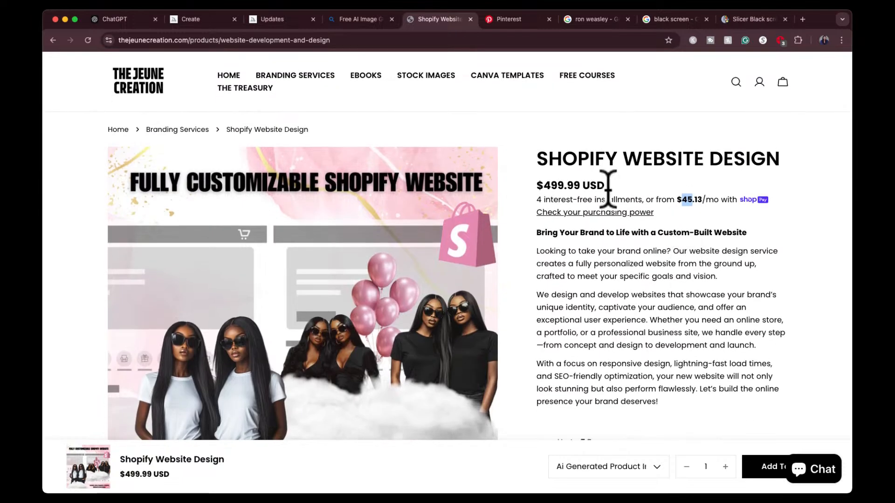
left_click(680, 218)
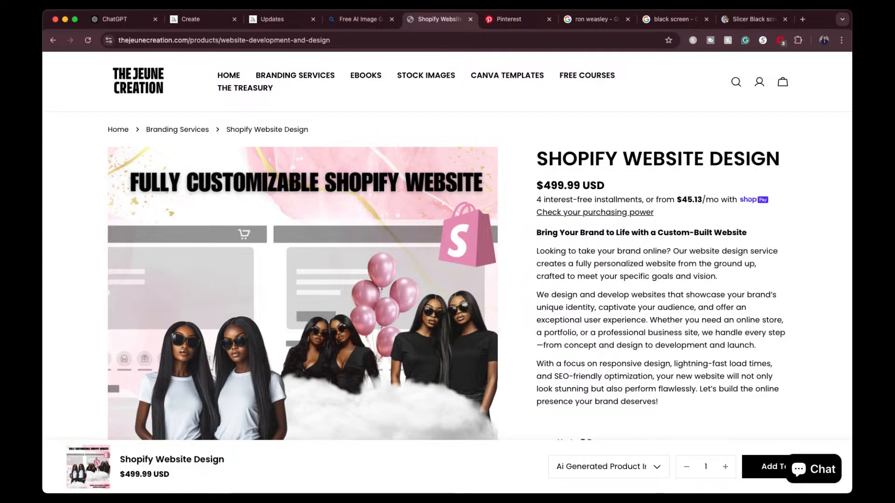
- Go back to Branding Services, open Custom Image-Based Logo Services, and copy its price of 150.00
left_click(311, 75)
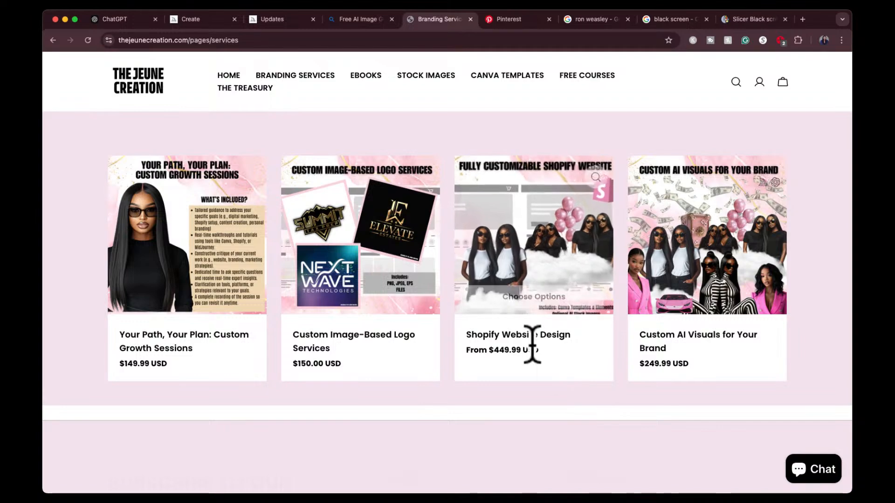
left_click(310, 348)
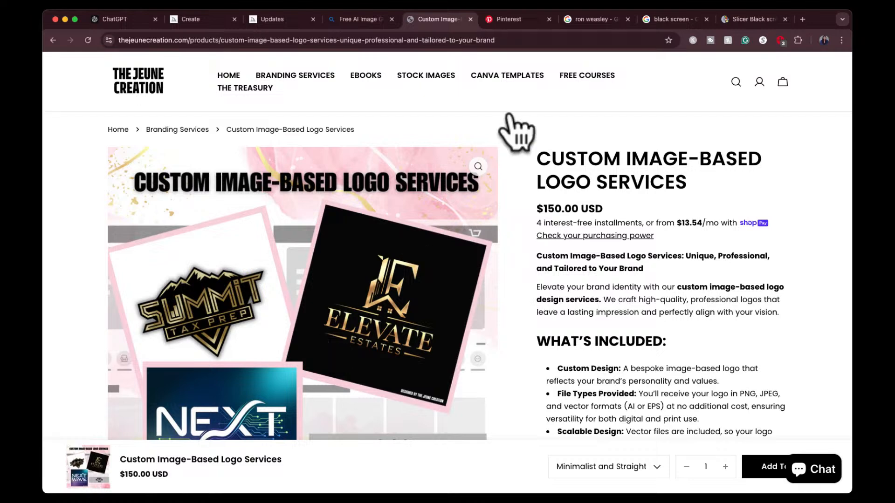
left_click_drag(538, 205, 577, 205)
key("super+c")
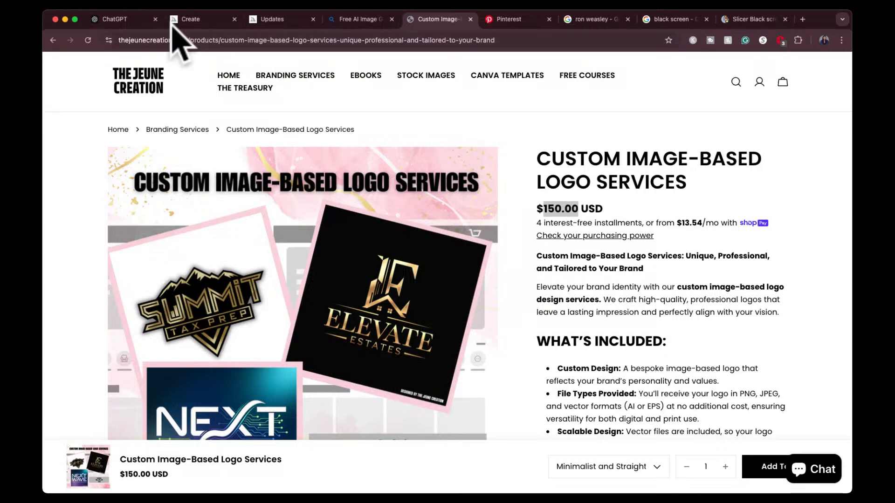
- Switch to ChatGPT and ask it to calculate 150.00/2 using the copied price
left_click(199, 19)
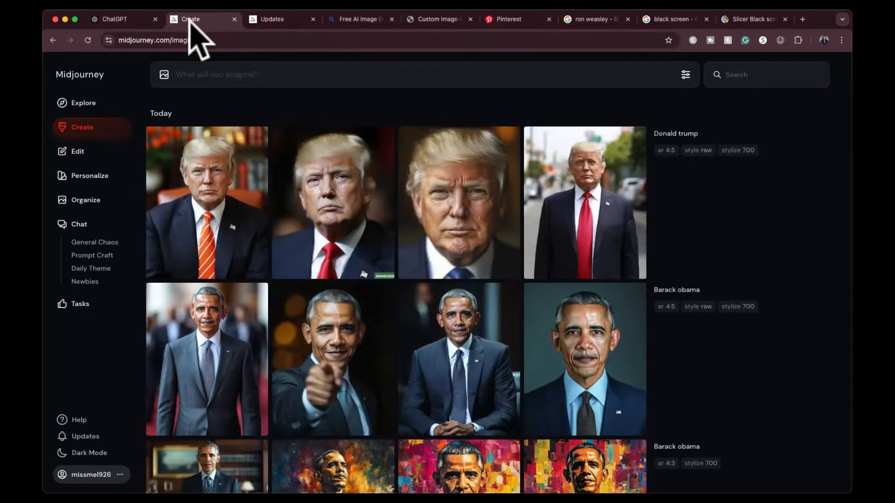
left_click(140, 18)
key("super+v")
type("/2")
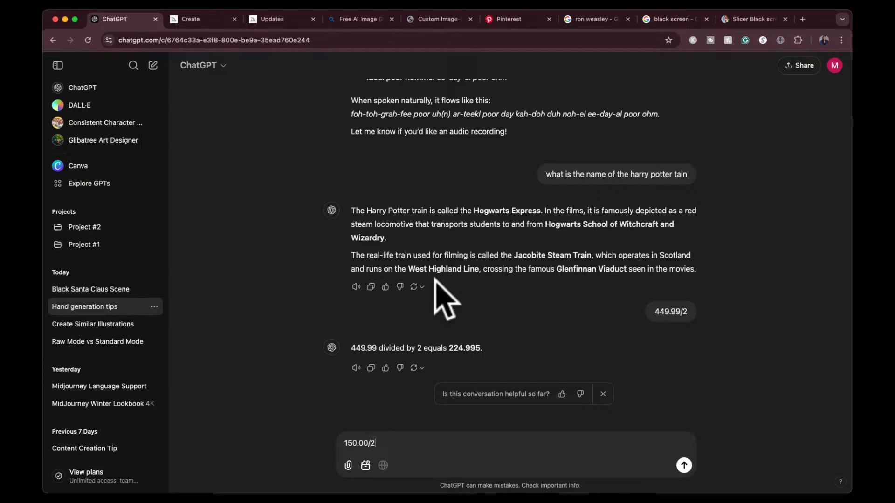
key("Return")
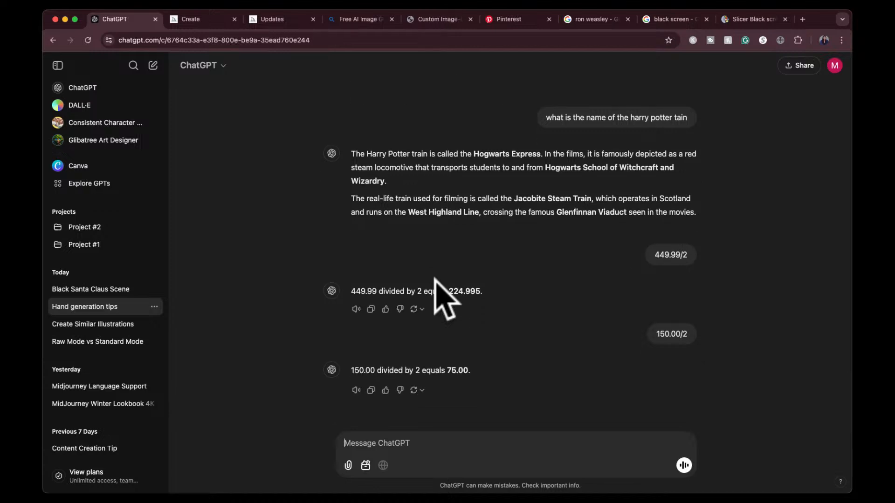
- Return to the Custom Image-Based Logo Services page and read its description, included items, turnaround time and policies
left_click(442, 19)
left_click(561, 214)
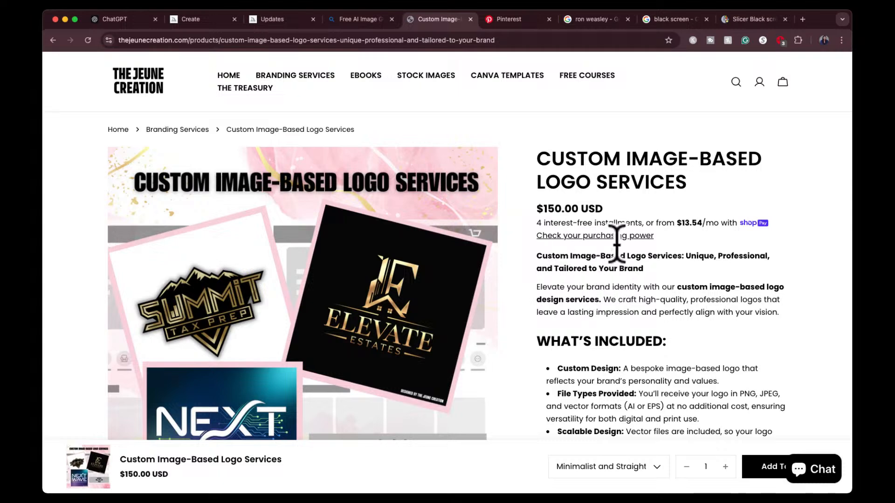
scroll(696, 299, "down", 1)
scroll(695, 298, "down", 2)
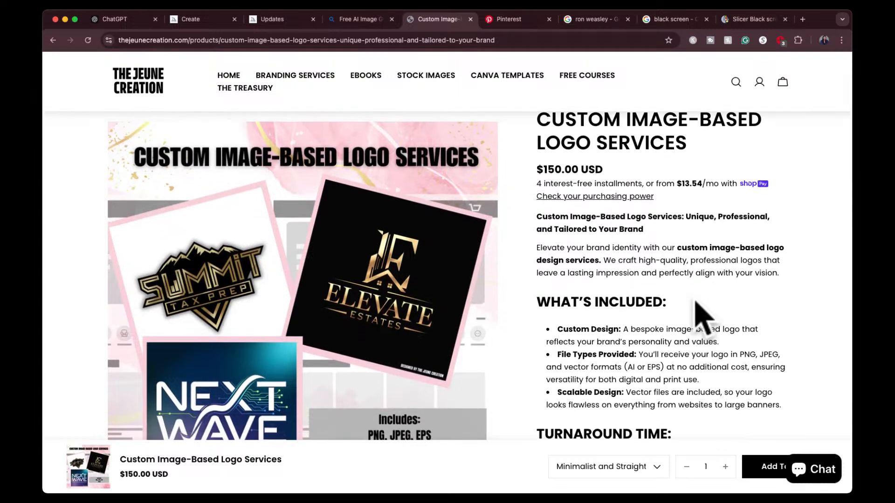
scroll(697, 307, "down", 3)
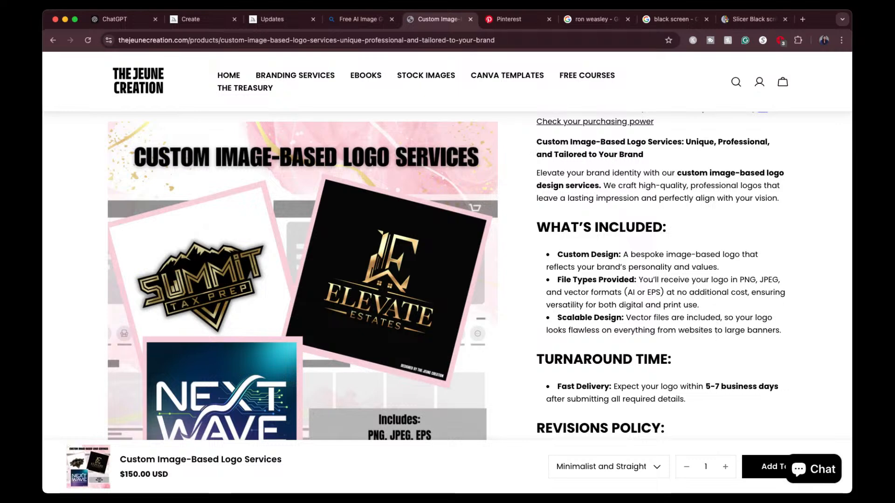
scroll(642, 331, "down", 1)
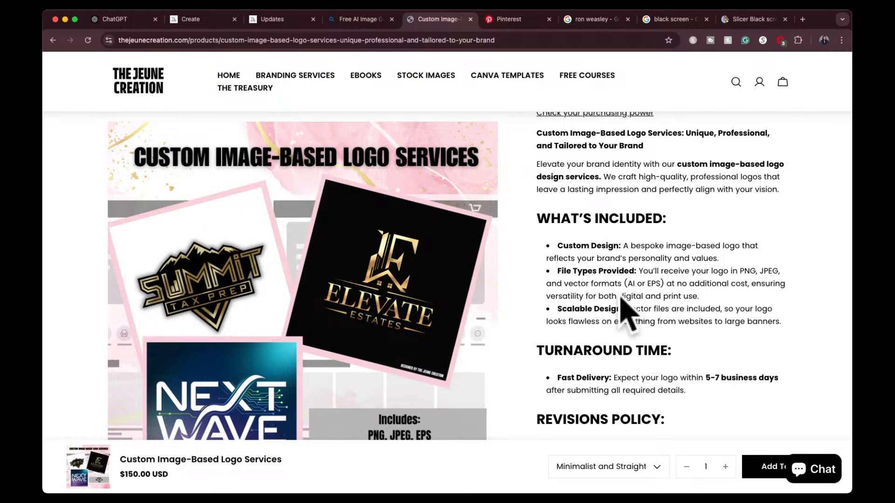
scroll(578, 398, "down", 5)
scroll(317, 292, "down", 4)
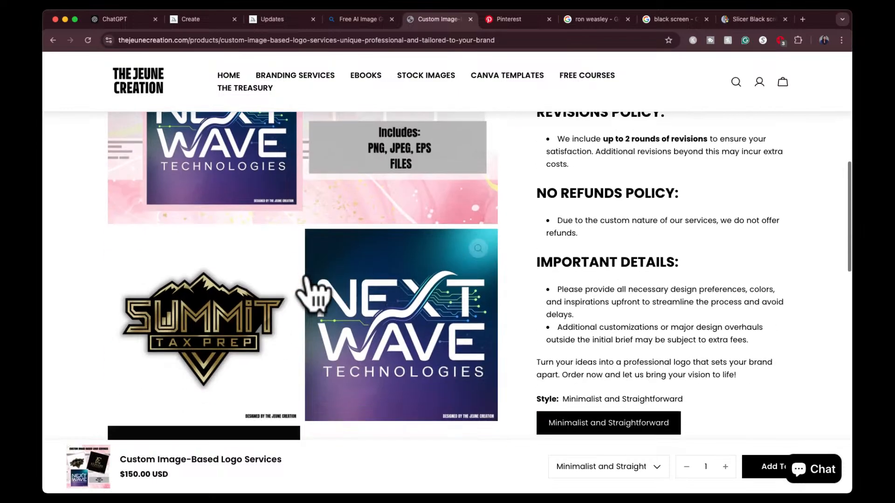
- Enlarge the Summit Tax Prep logo sample, view the following samples through Swift Lane Logistics, and close the image viewer
left_click(291, 301)
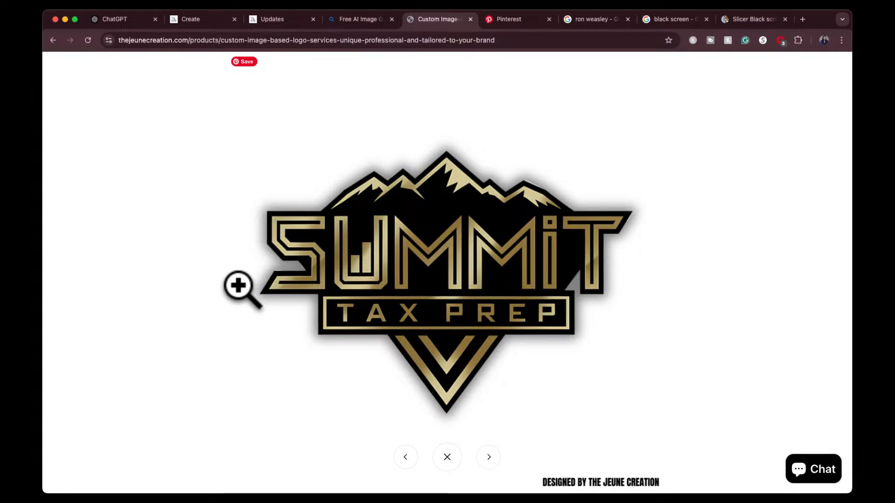
key("Right")
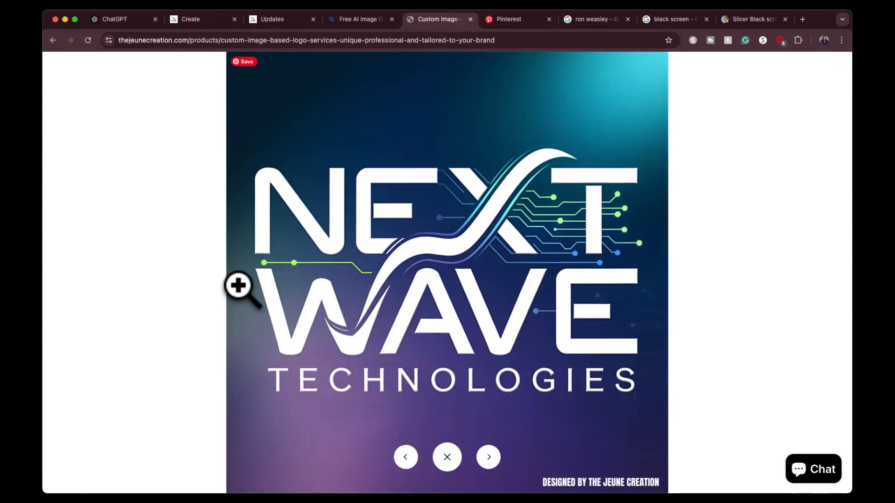
key("Right")
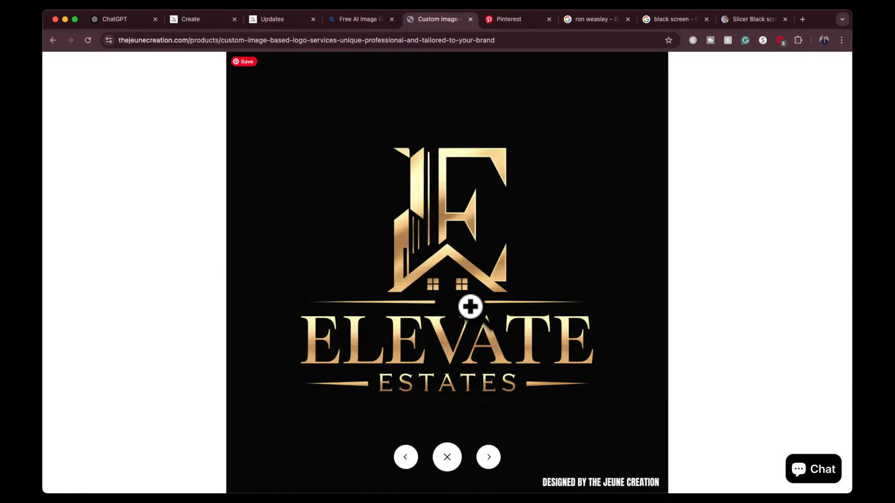
key("Right")
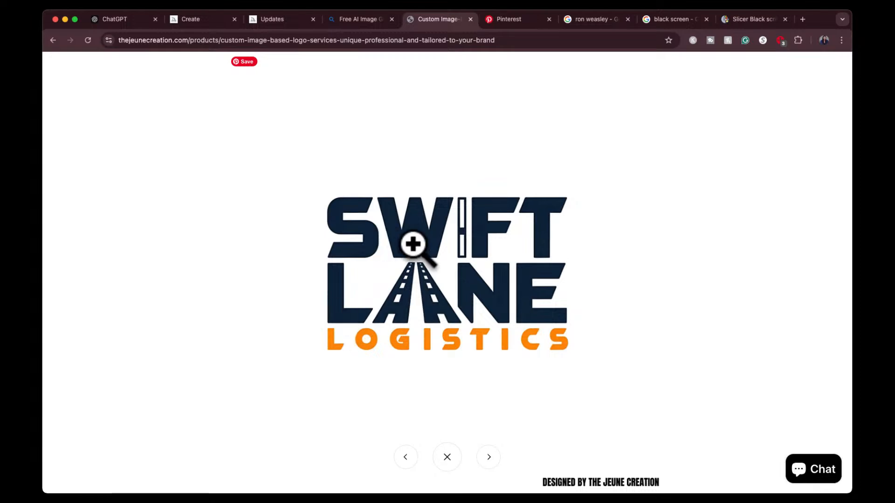
key("Escape")
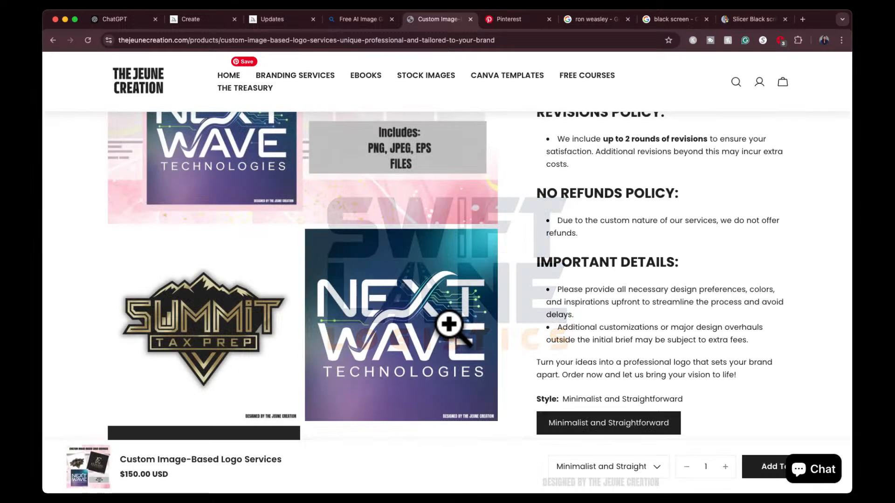
- Review the logo service's style options, including Professional and Polished, Creative and Playful, and Luxury and Exclusive
scroll(676, 339, "down", 5)
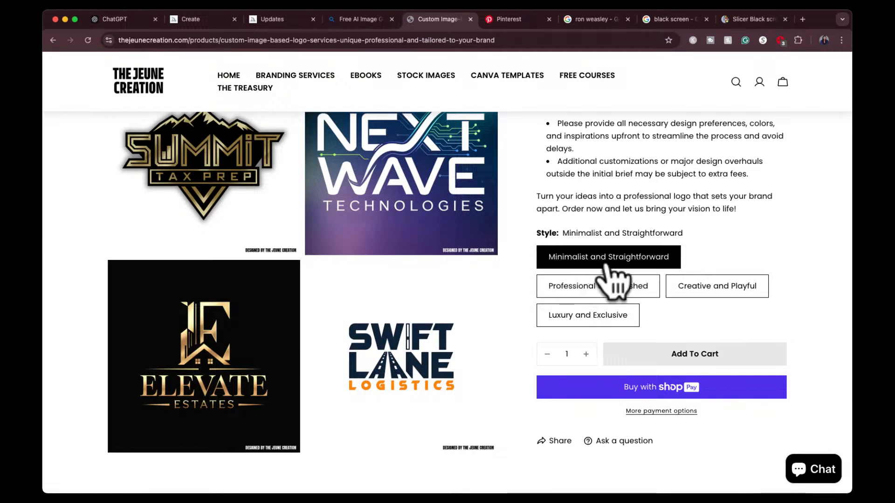
left_click(611, 285)
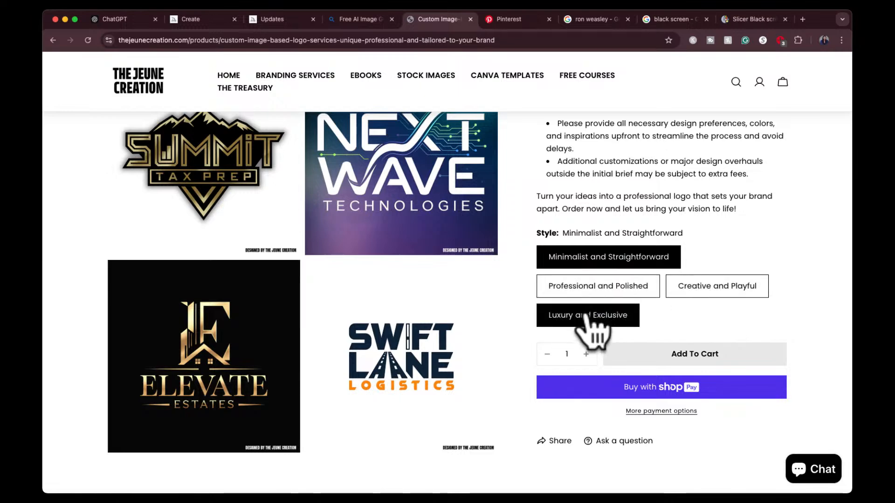
scroll(680, 331, "up", 1)
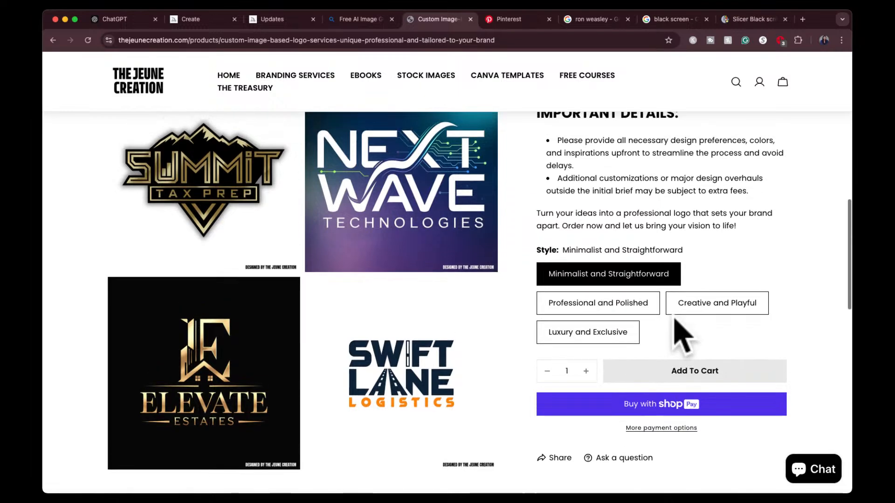
- Open Custom AI Visuals for Your Brand from the branding services and review its description, deliverables and intended customers
scroll(639, 206, "up", 10)
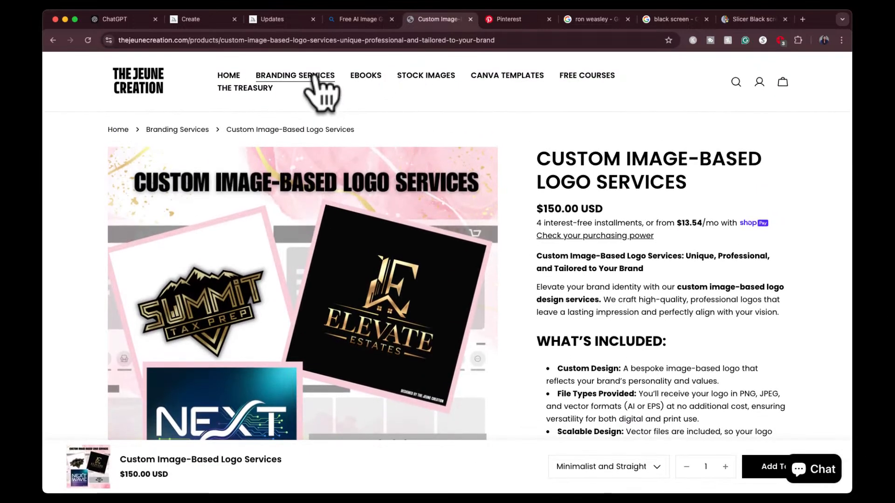
left_click(320, 79)
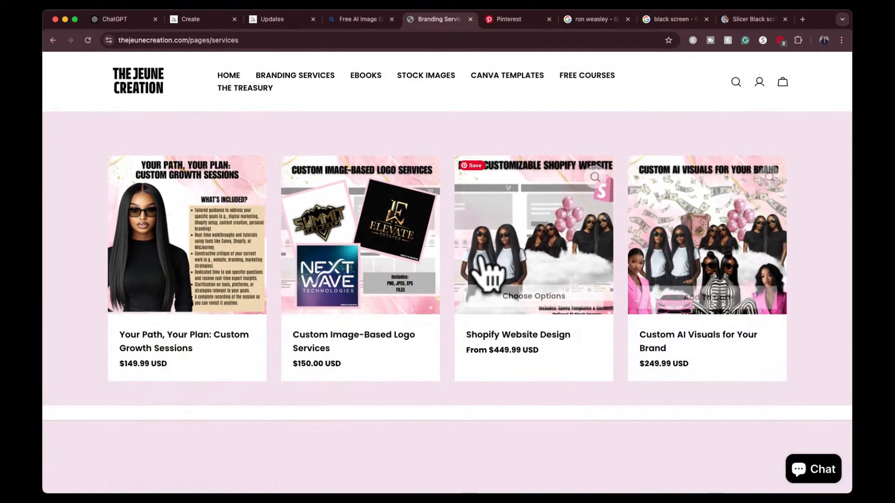
left_click(739, 322)
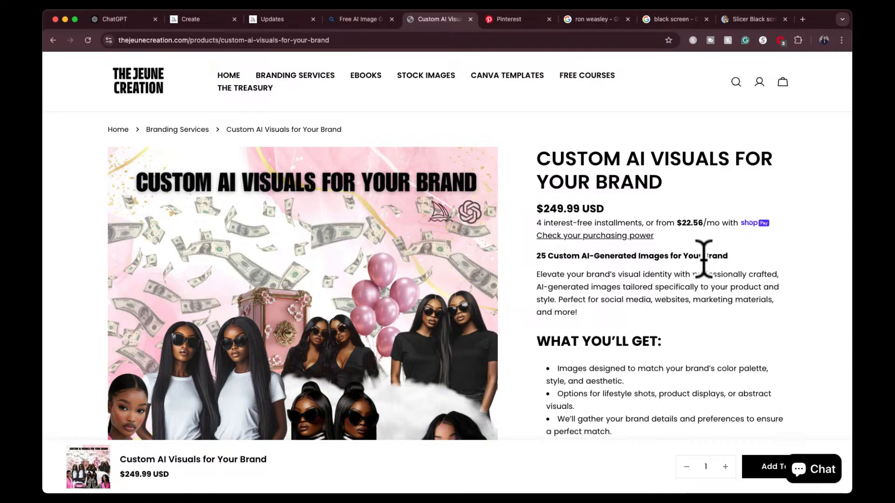
scroll(299, 261, "down", 3)
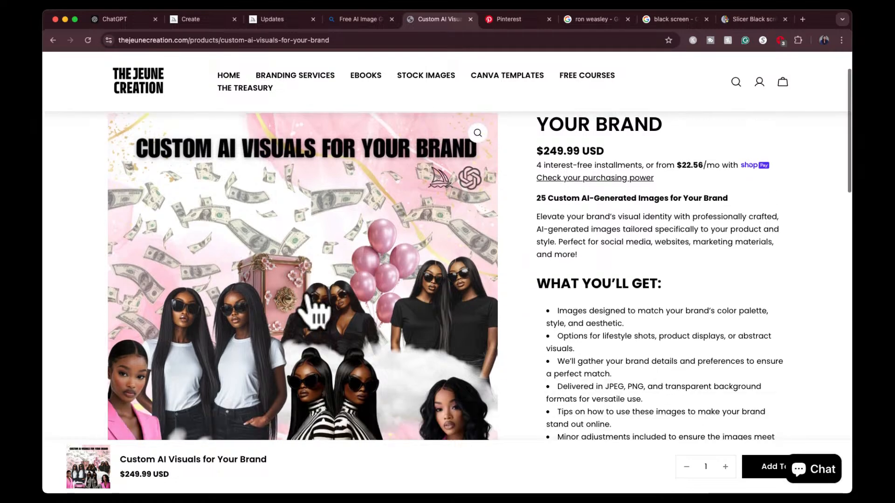
scroll(314, 312, "down", 3)
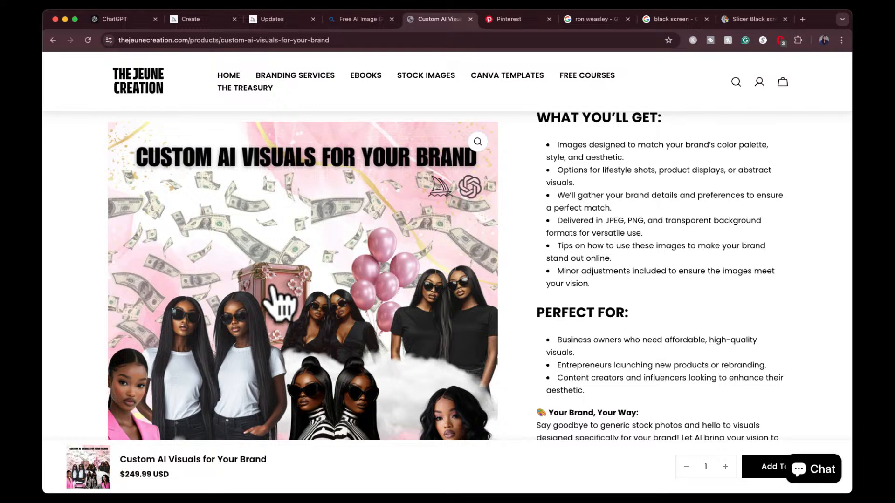
scroll(399, 316, "down", 2)
scroll(391, 302, "up", 1)
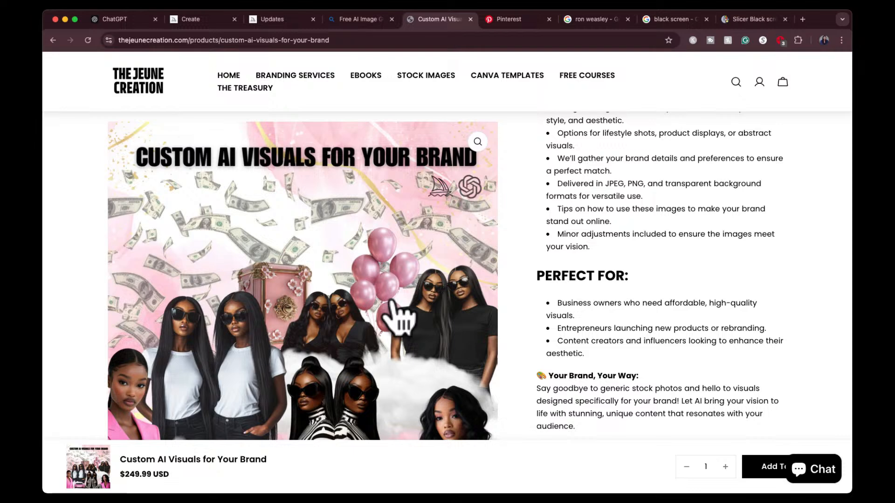
- Return to the branding services, open Your Path, Your Plan: Custom Growth Sessions, and read the consultation description
left_click(326, 79)
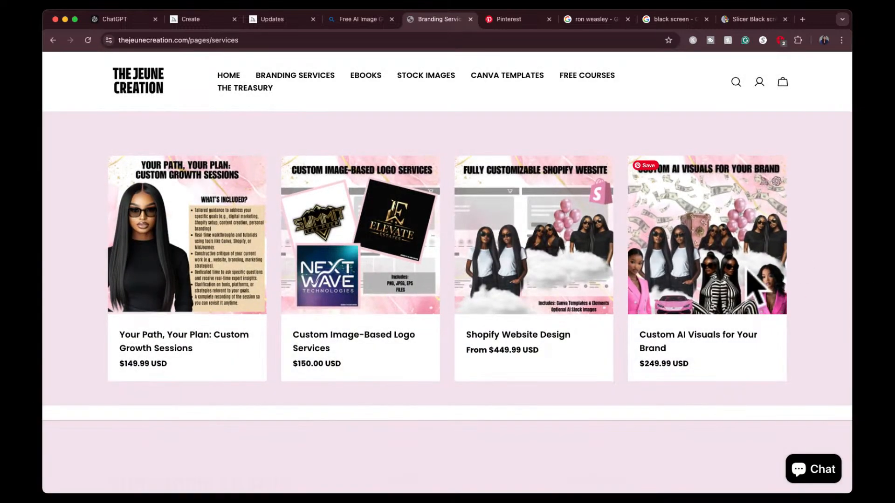
left_click(198, 242)
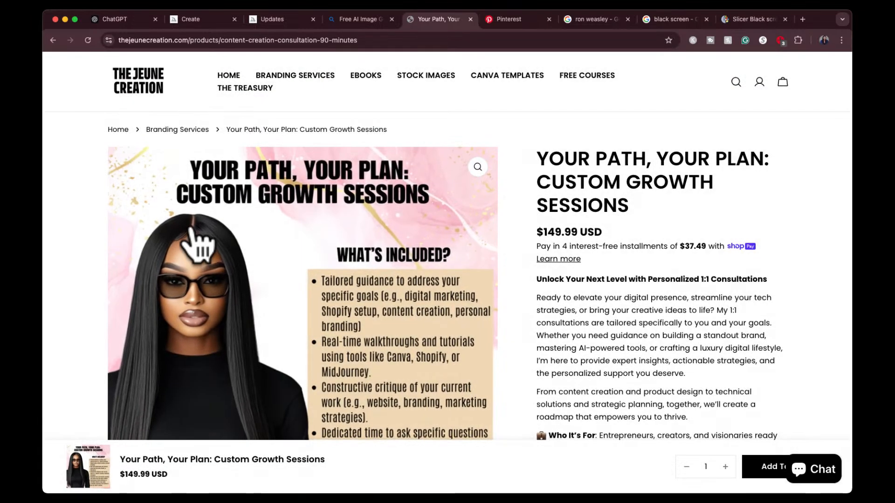
scroll(569, 315, "down", 3)
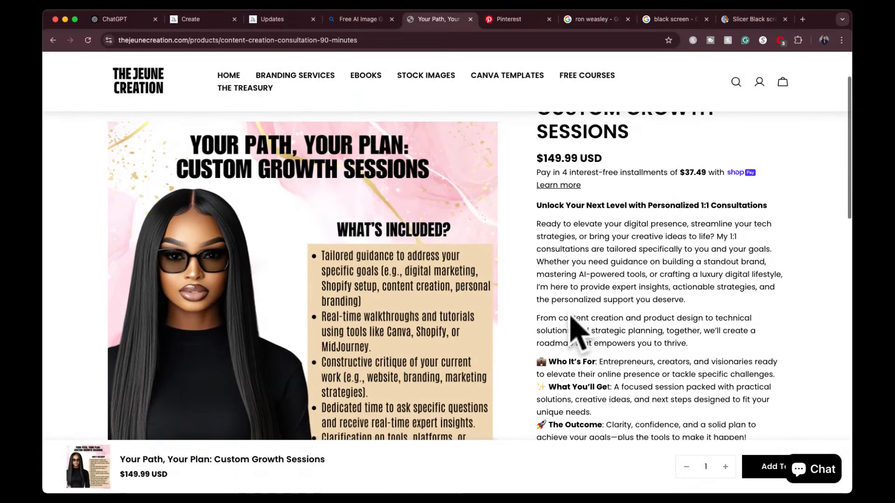
scroll(574, 329, "up", 2)
scroll(426, 251, "down", 2)
scroll(427, 251, "up", 1)
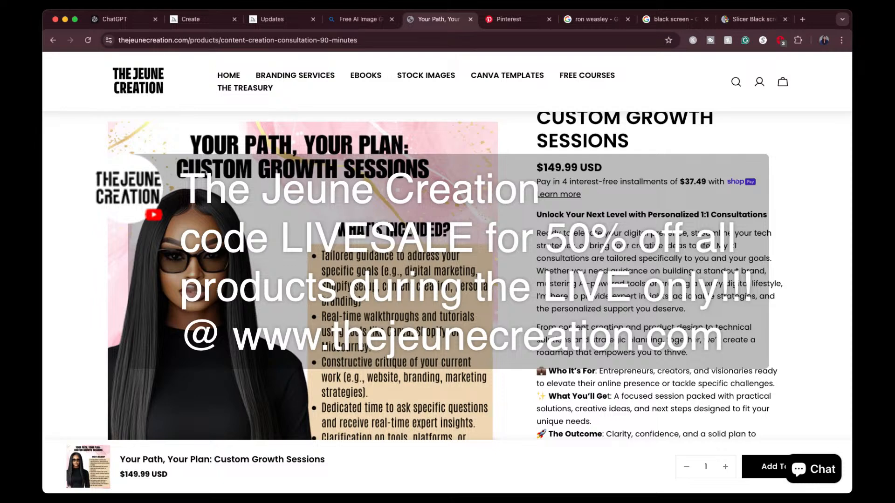
- Browse the store's Stock Images collection and open The Boss Babe Ebook Cover Image Collection
left_click(431, 75)
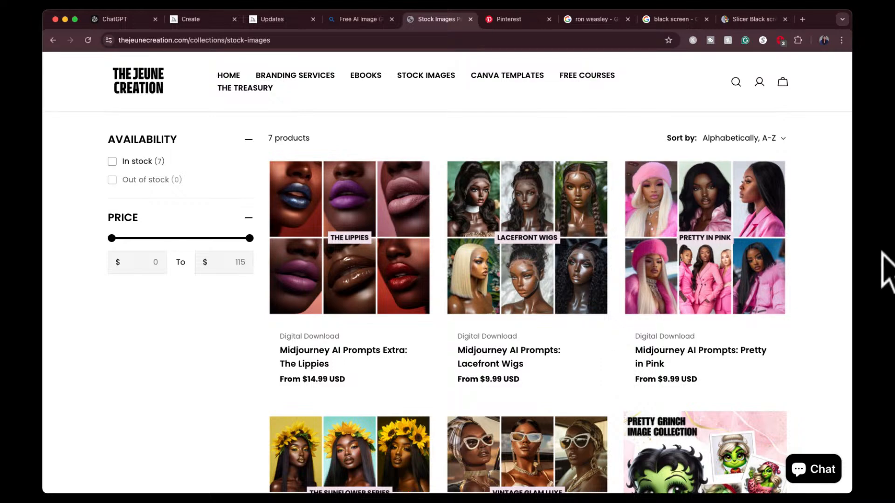
mouse_move(679, 286)
scroll(635, 360, "down", 5)
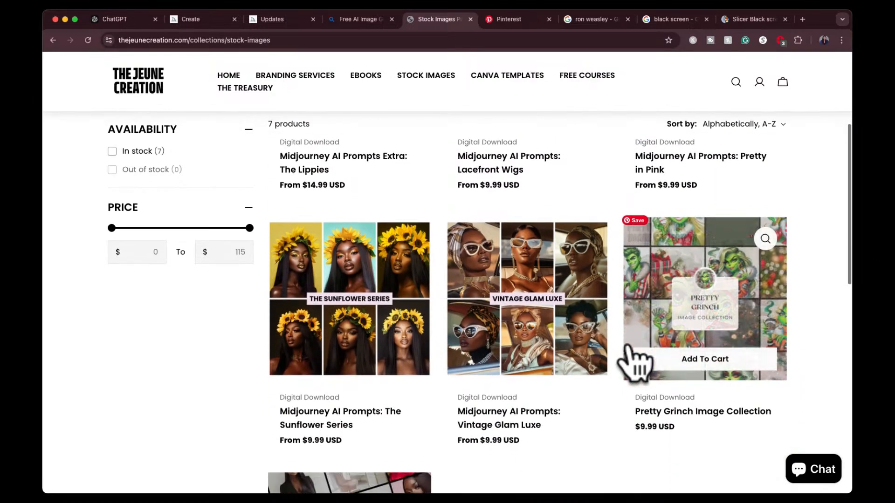
scroll(630, 347, "down", 3)
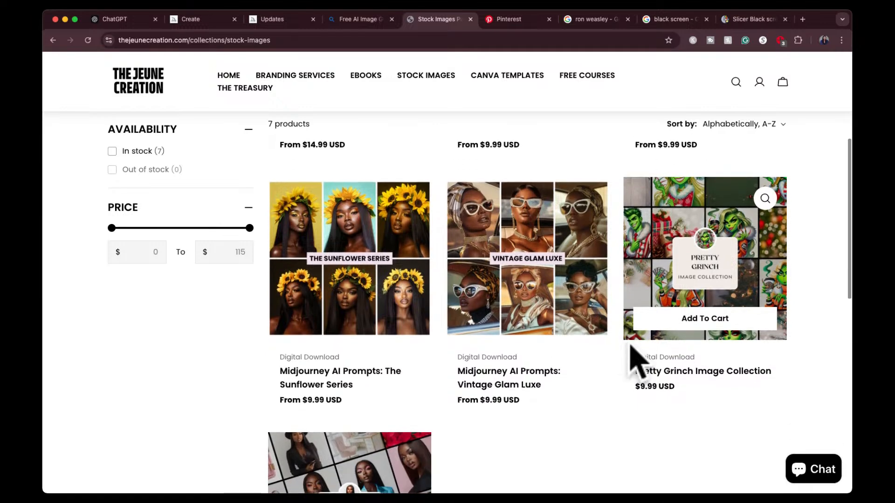
scroll(637, 363, "down", 3)
scroll(638, 364, "up", 3)
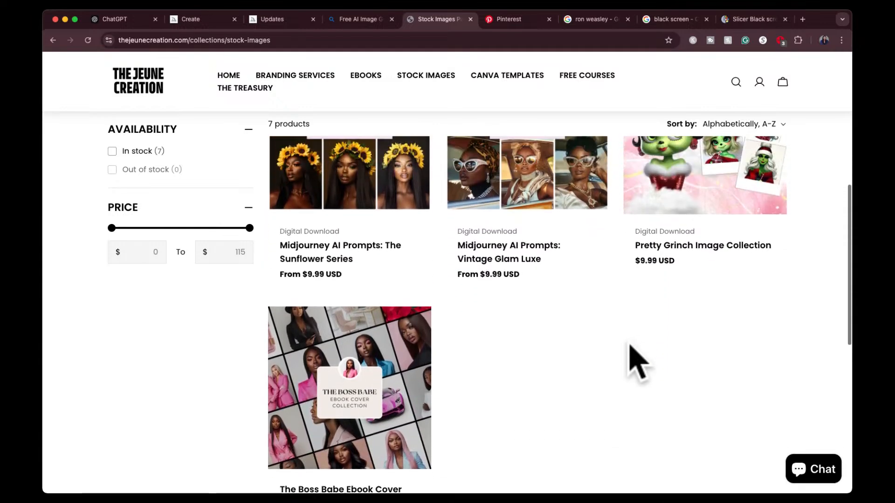
scroll(637, 362, "up", 1)
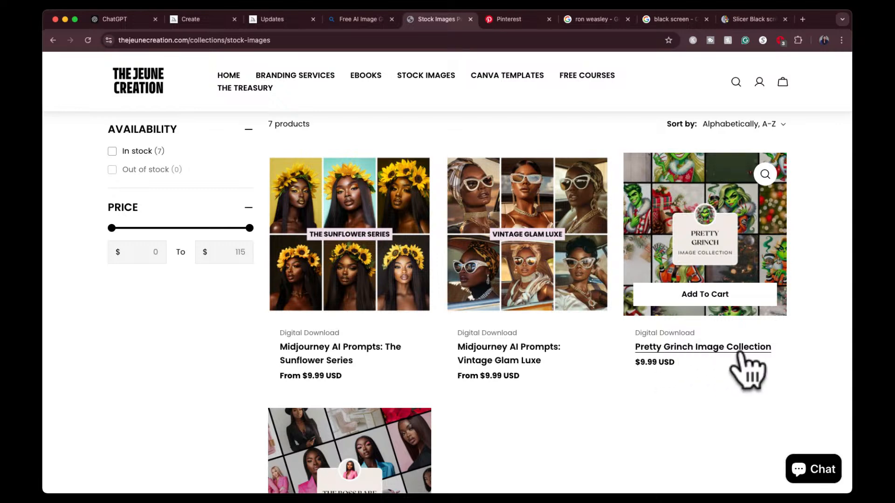
scroll(487, 438, "down", 6)
scroll(466, 435, "up", 1)
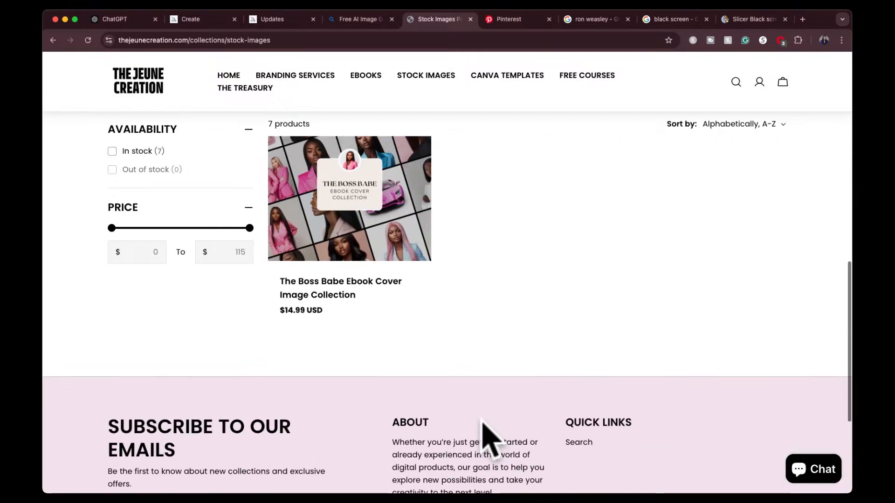
scroll(354, 368, "up", 2)
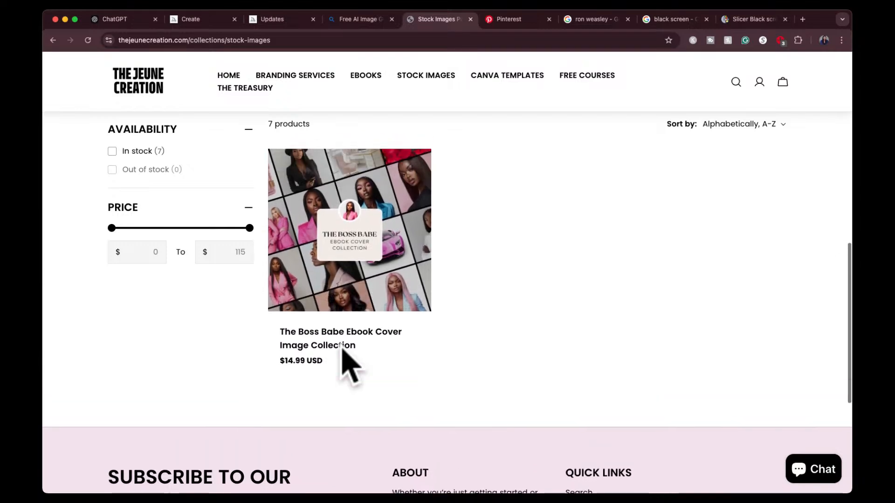
left_click(345, 340)
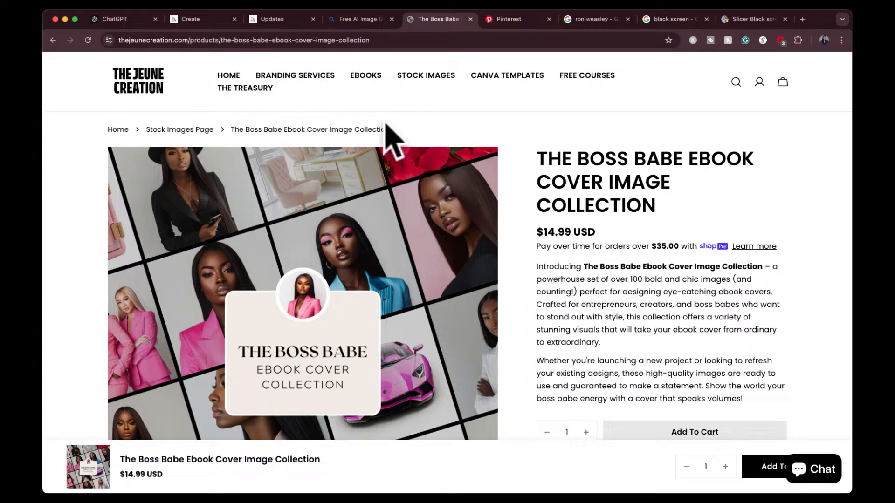
- Go to the Canva Templates collection, open Etsy Square Listing Mockups with Video, and review its description and preview images
left_click(514, 77)
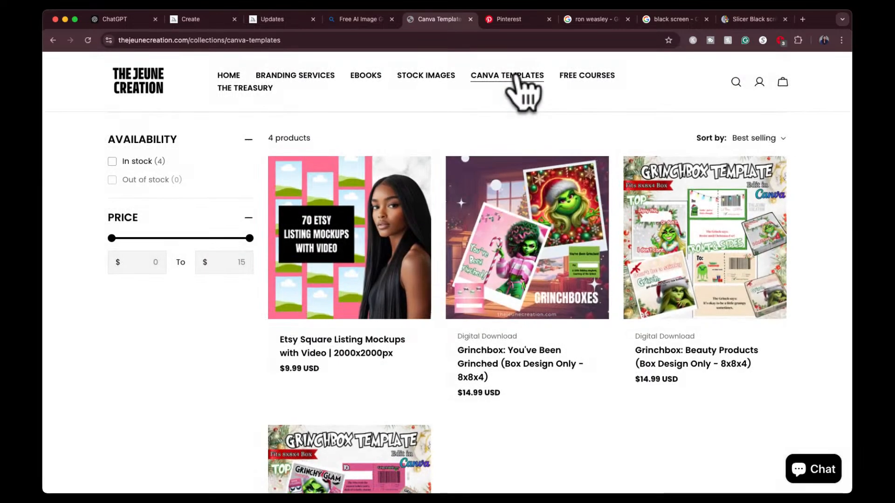
mouse_move(340, 230)
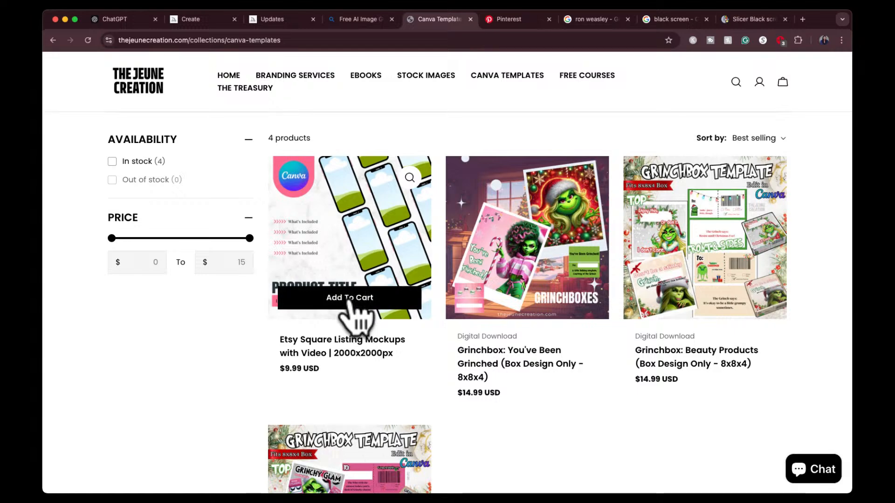
left_click(350, 251)
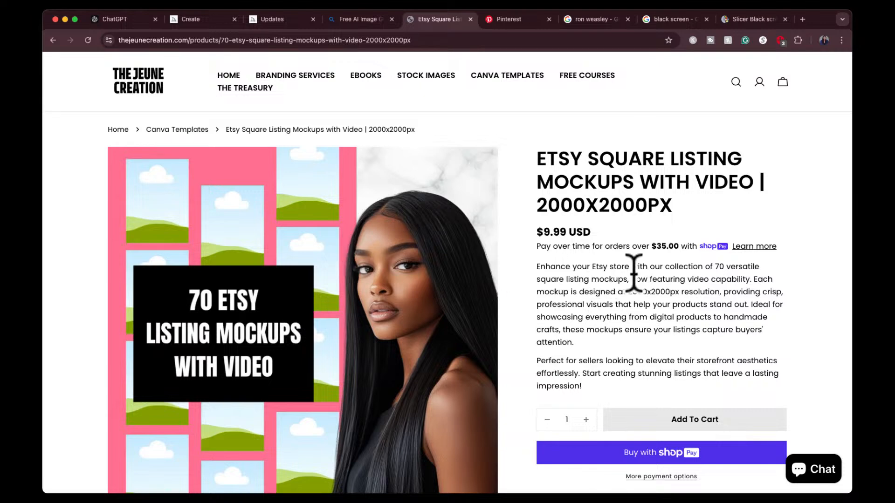
scroll(658, 304, "down", 1)
scroll(658, 303, "down", 3)
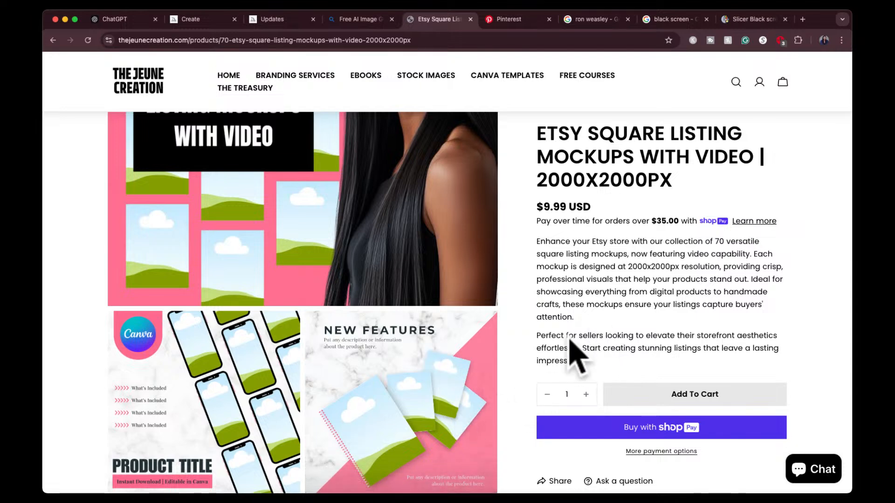
- Play the New Features preview video of the Etsy listing mockups and return to the start of the product page
left_click(312, 493)
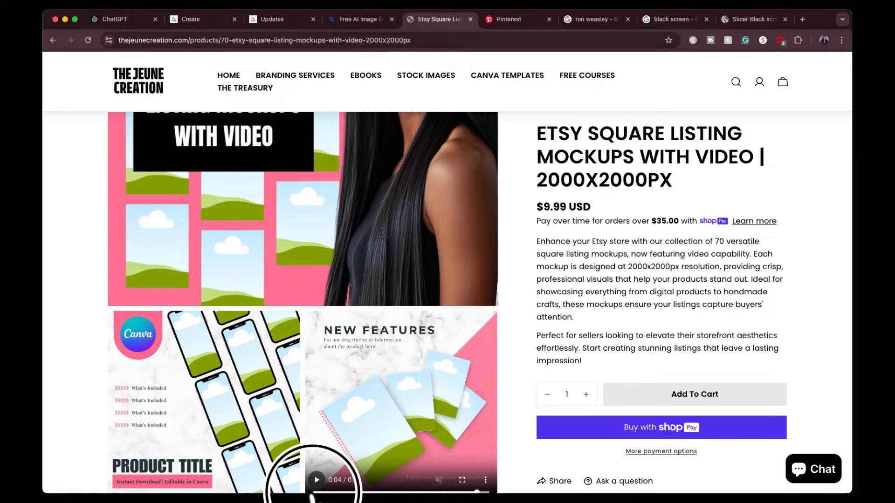
left_click(316, 494)
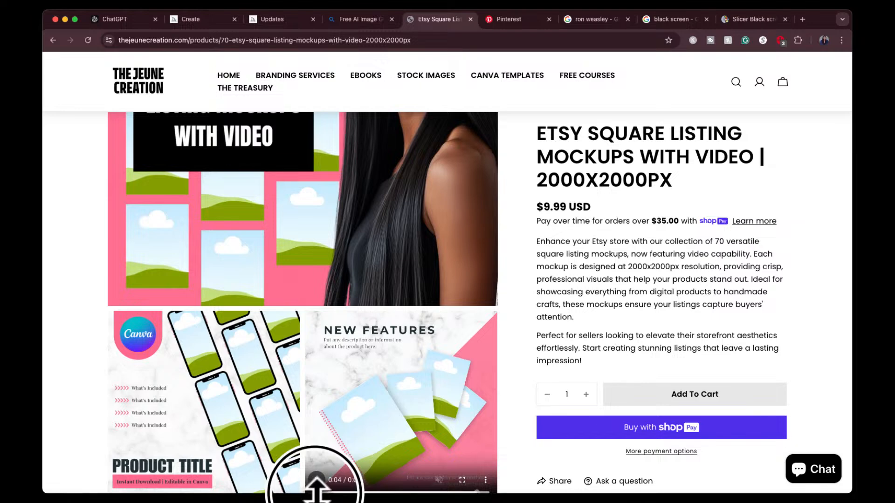
scroll(315, 432, "down", 1)
left_click(314, 422)
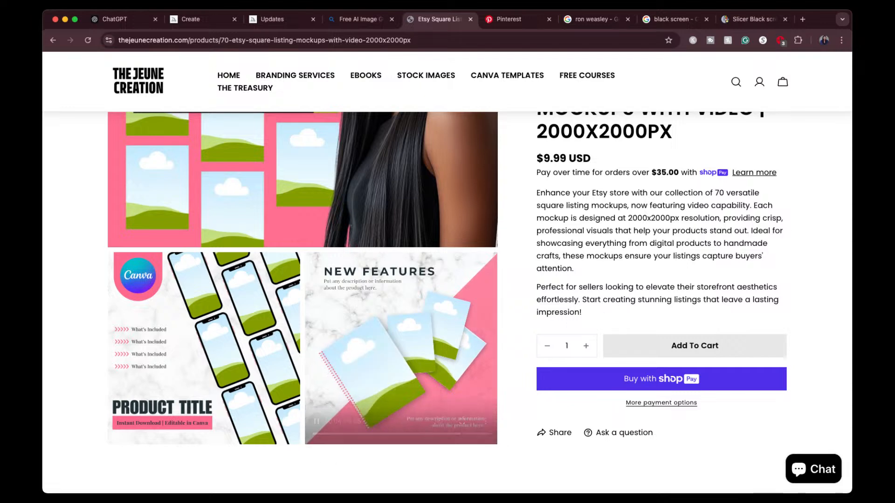
scroll(659, 224, "up", 3)
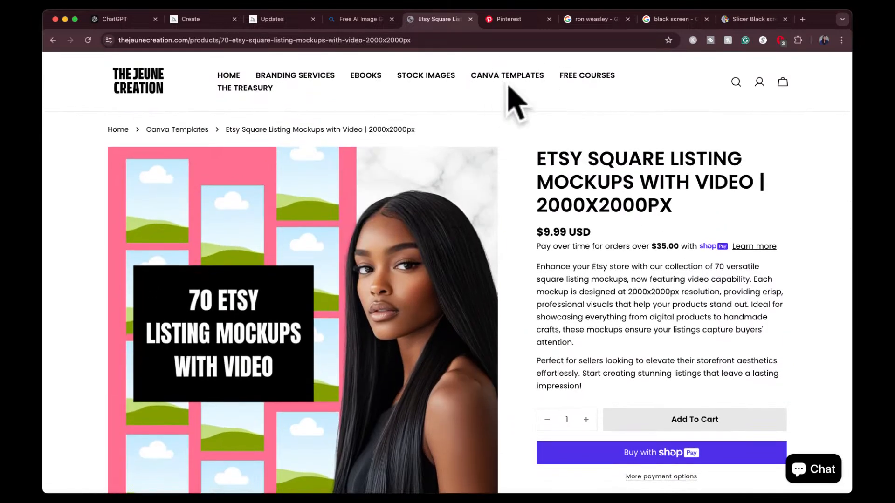
- Open the Free Courses page and look through the listed live sessions and step-by-step guides
left_click(576, 77)
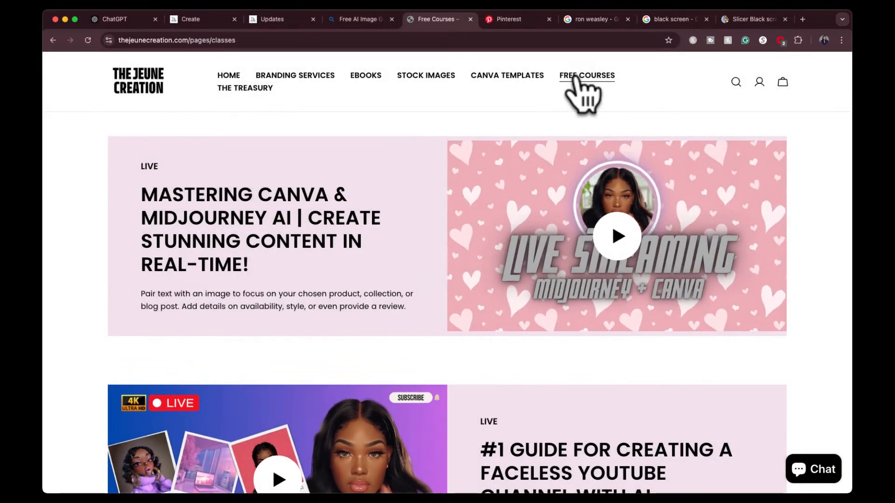
scroll(573, 275, "down", 12)
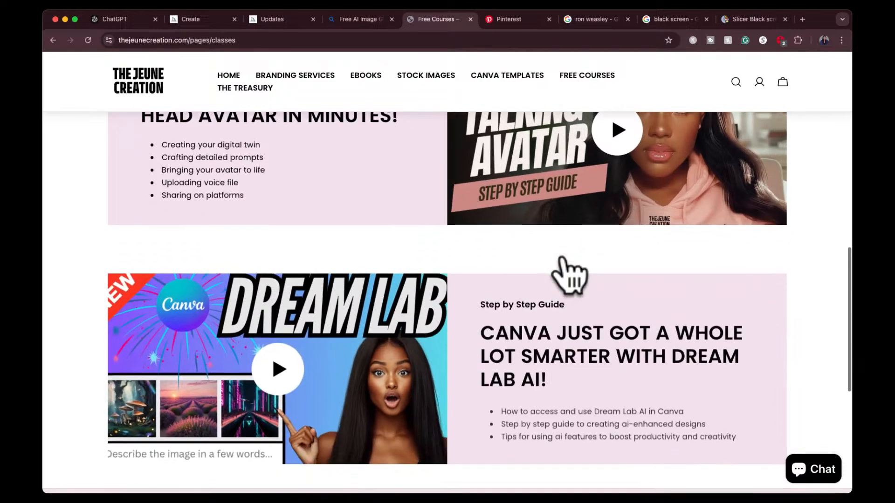
scroll(573, 275, "down", 4)
scroll(573, 275, "up", 9)
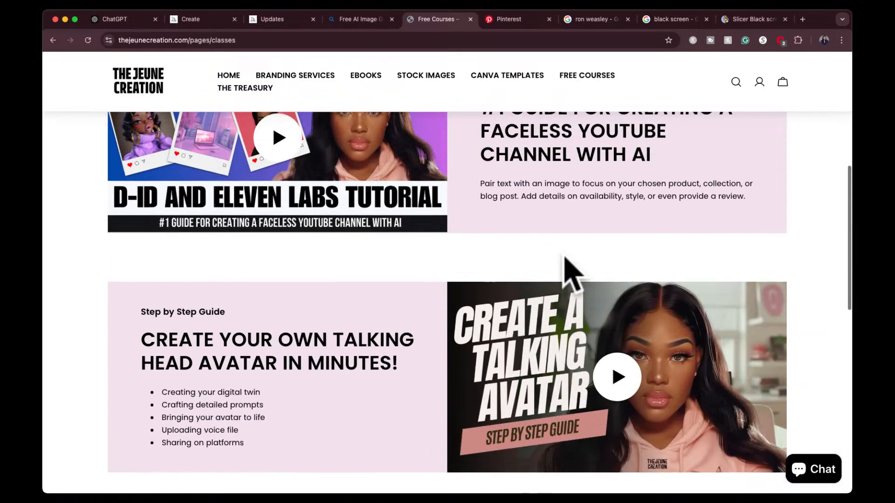
scroll(565, 258, "up", 2)
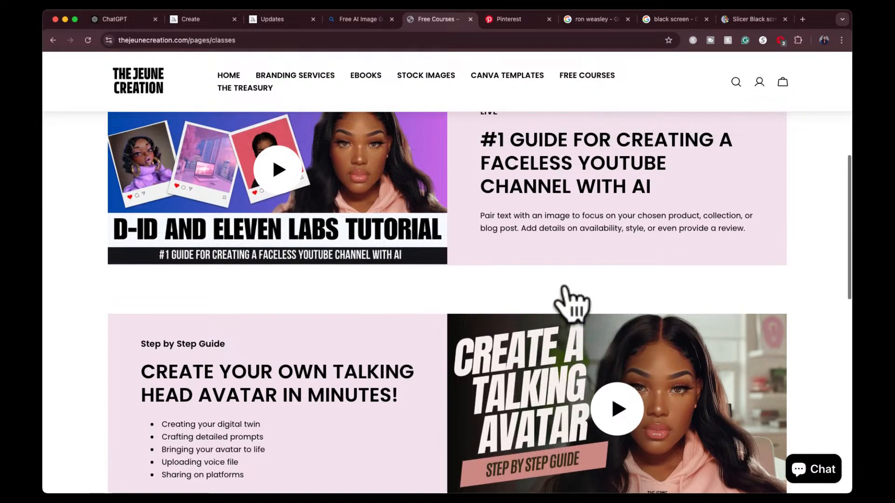